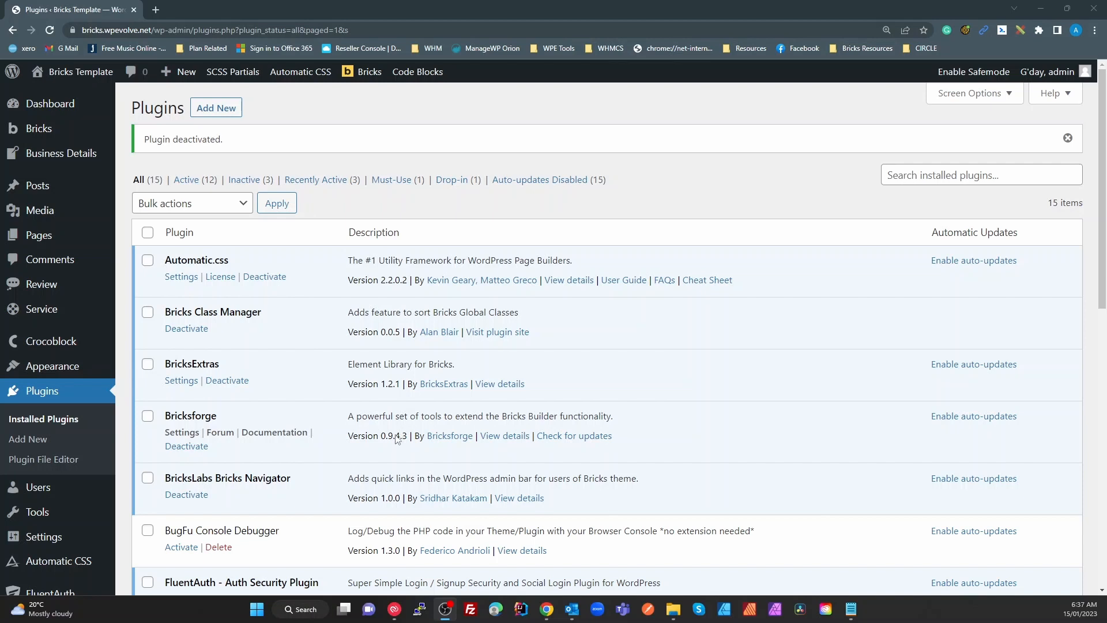
Show the Bricks admin-bar dropdown and view its Settings and Templates submenus
{"action": "scroll", "coordinate": [291, 531], "scroll_direction": "down", "scroll_amount": 1}
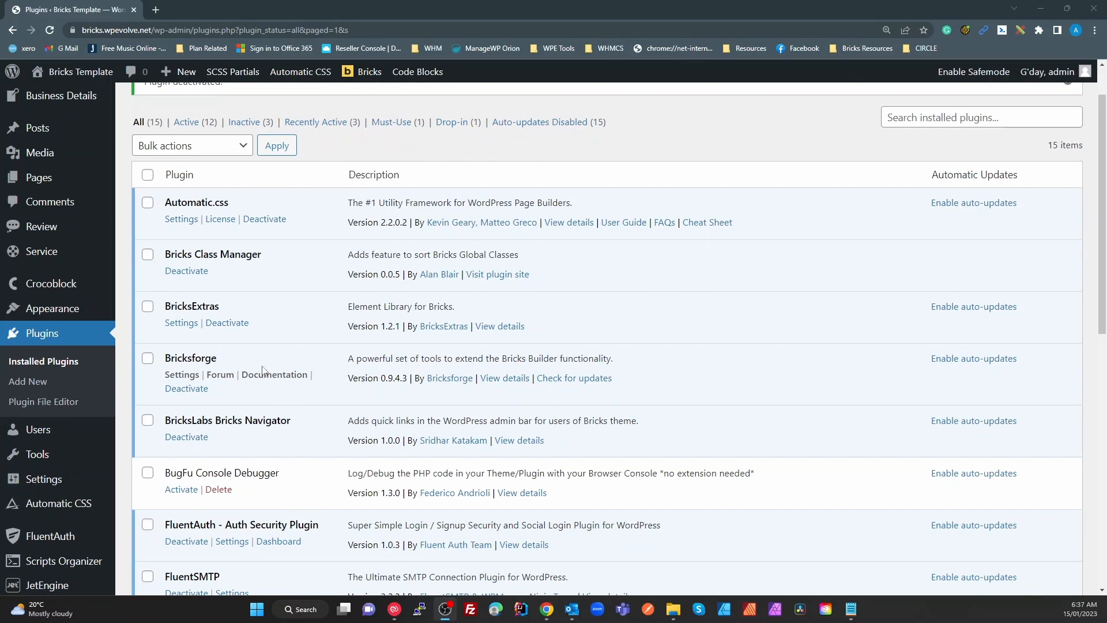
{"action": "mouse_move", "coordinate": [364, 73]}
{"action": "mouse_move", "coordinate": [404, 97]}
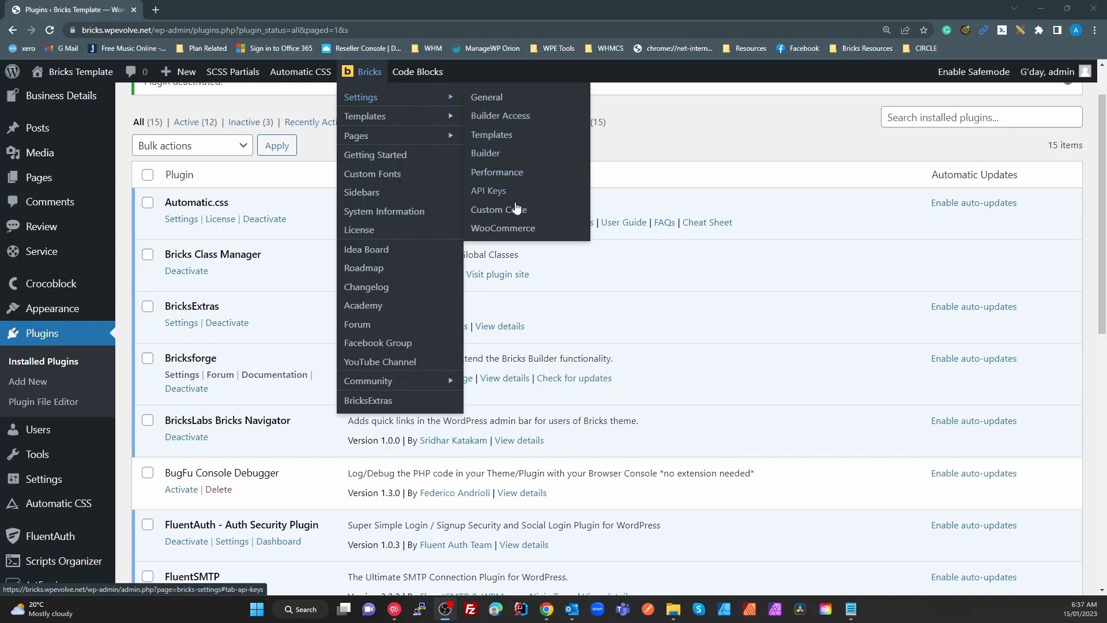
{"action": "mouse_move", "coordinate": [436, 118]}
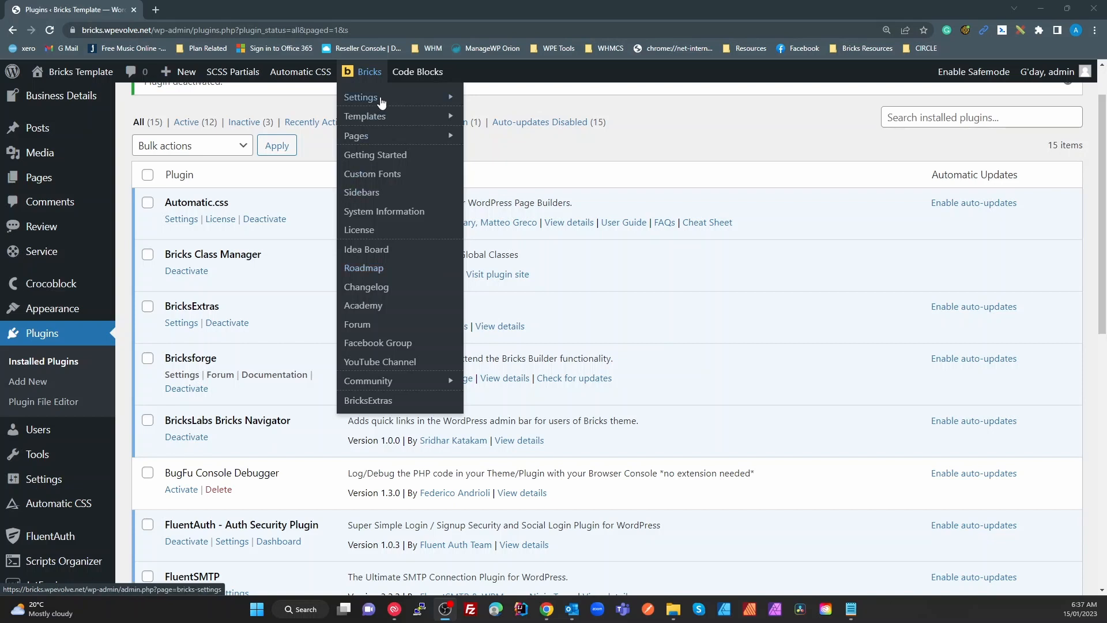
{"action": "mouse_move", "coordinate": [384, 116]}
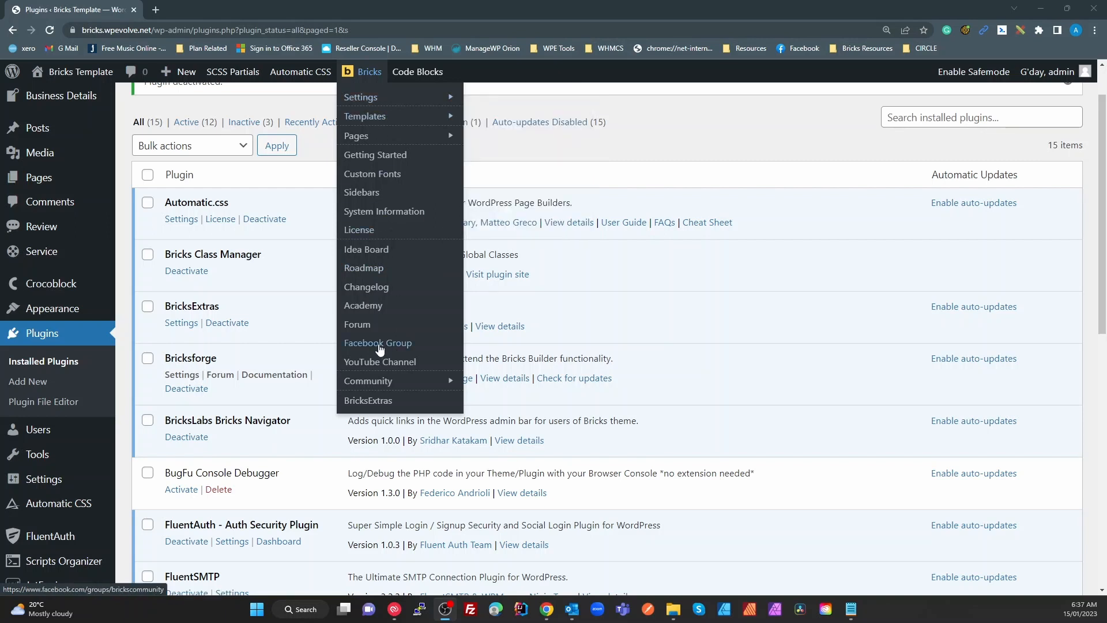
Scroll the Installed Plugins list down to BugFu Console Debugger and the Bricks add-ons
{"action": "scroll", "coordinate": [212, 417], "scroll_direction": "down", "scroll_amount": 2}
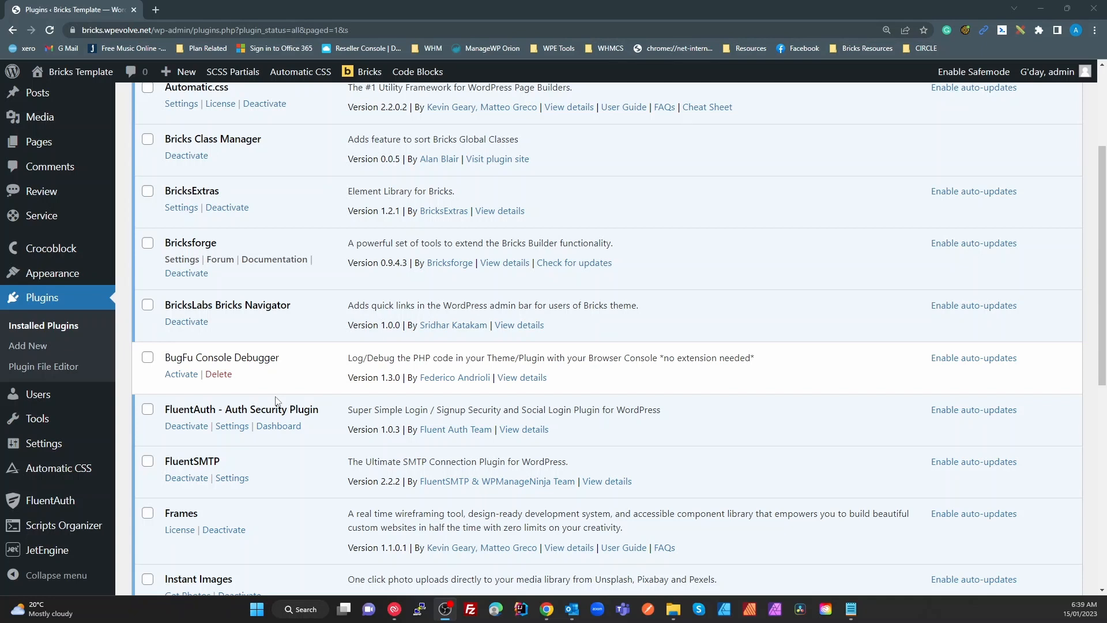
{"action": "scroll", "coordinate": [277, 401], "scroll_direction": "down", "scroll_amount": 1}
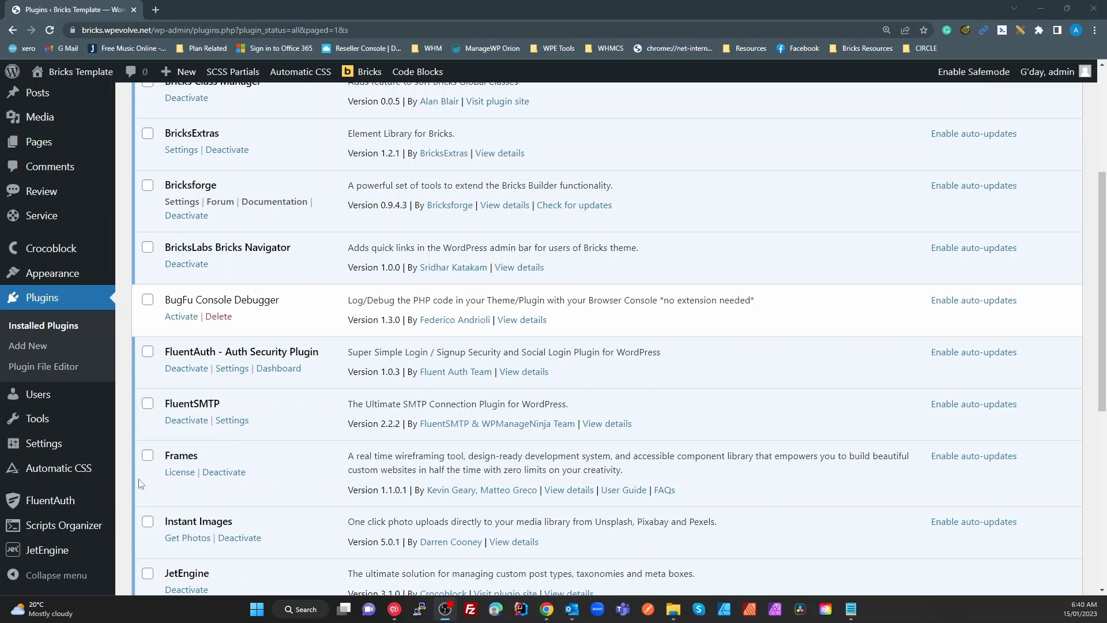
Scroll the Installed Plugins list down to WP Rocket and back up to the top notice
{"action": "scroll", "coordinate": [233, 417], "scroll_direction": "up", "scroll_amount": 4}
{"action": "scroll", "coordinate": [262, 417], "scroll_direction": "down", "scroll_amount": 9}
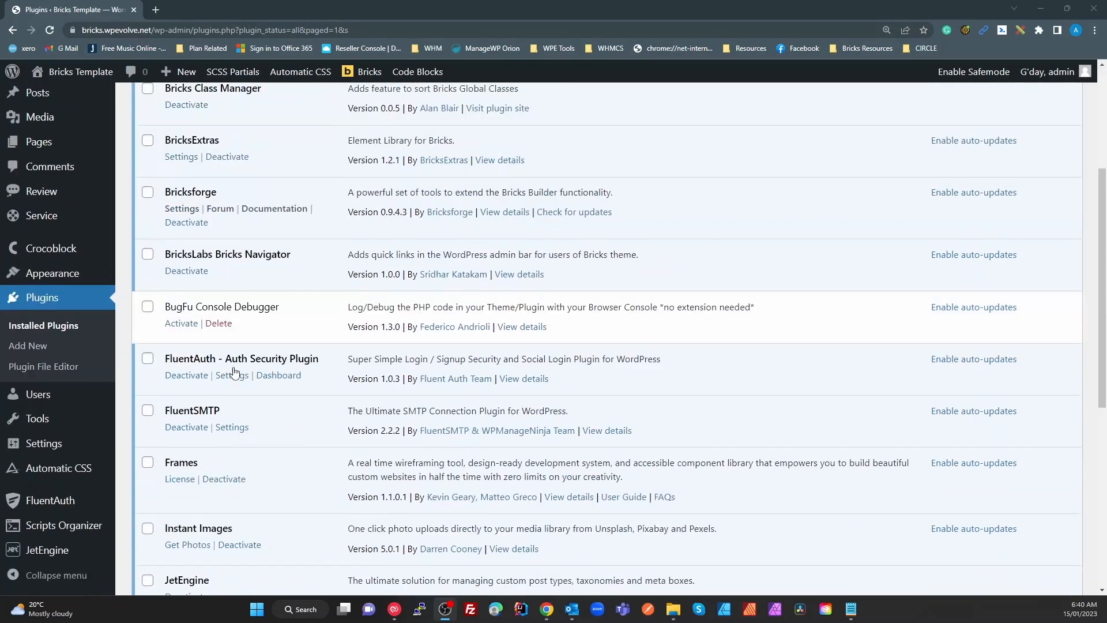
{"action": "scroll", "coordinate": [258, 464], "scroll_direction": "up", "scroll_amount": 6}
{"action": "scroll", "coordinate": [259, 464], "scroll_direction": "down", "scroll_amount": 5}
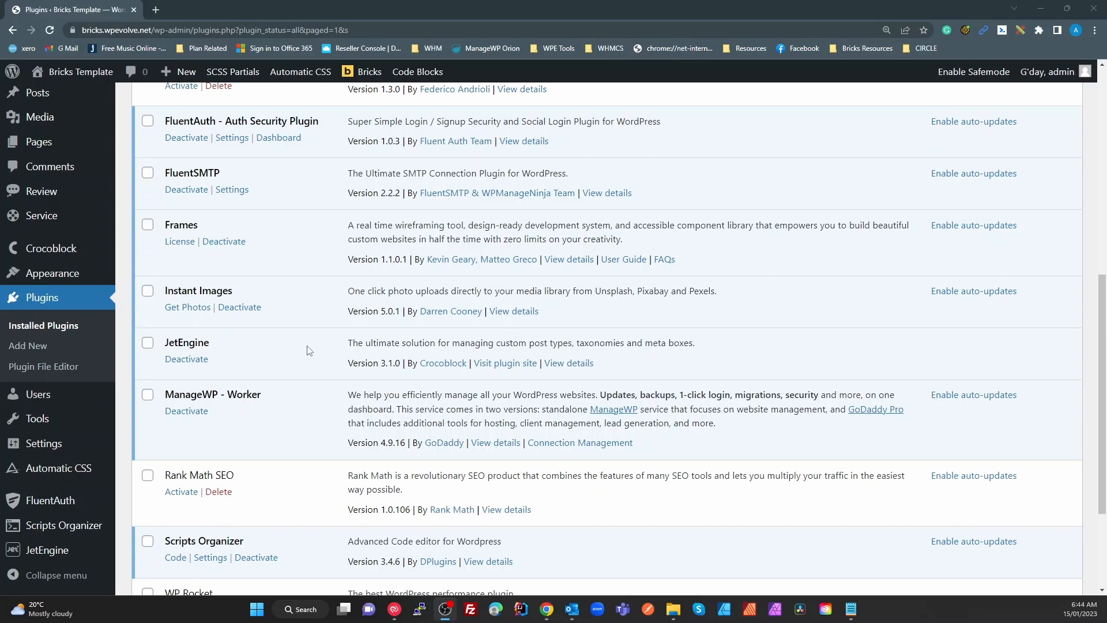
{"action": "scroll", "coordinate": [311, 392], "scroll_direction": "down", "scroll_amount": 2}
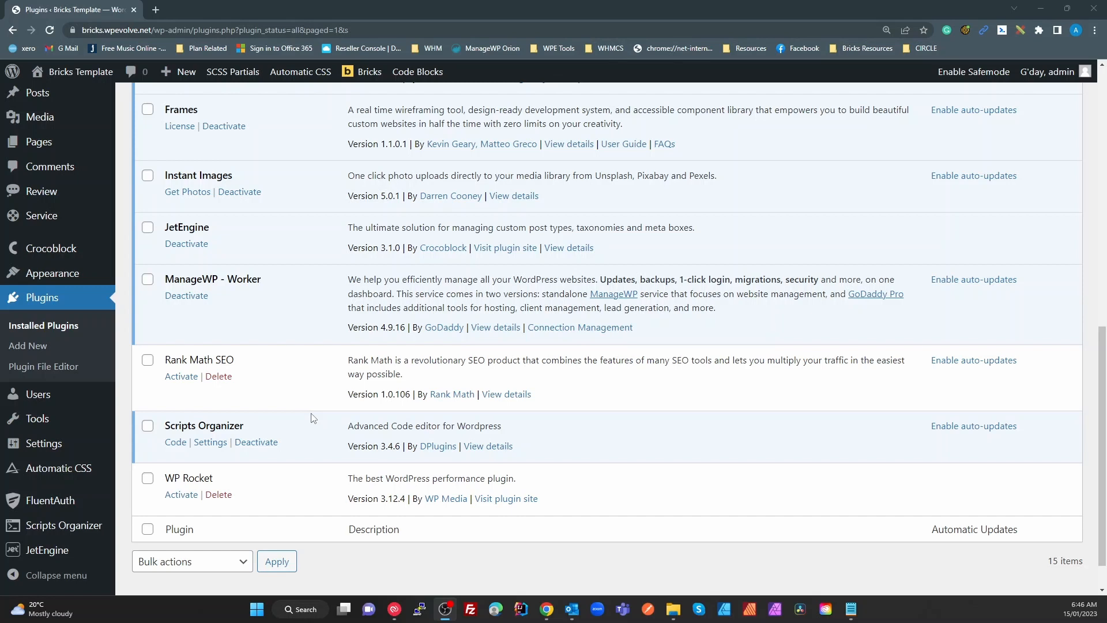
{"action": "scroll", "coordinate": [311, 417], "scroll_direction": "up", "scroll_amount": 10}
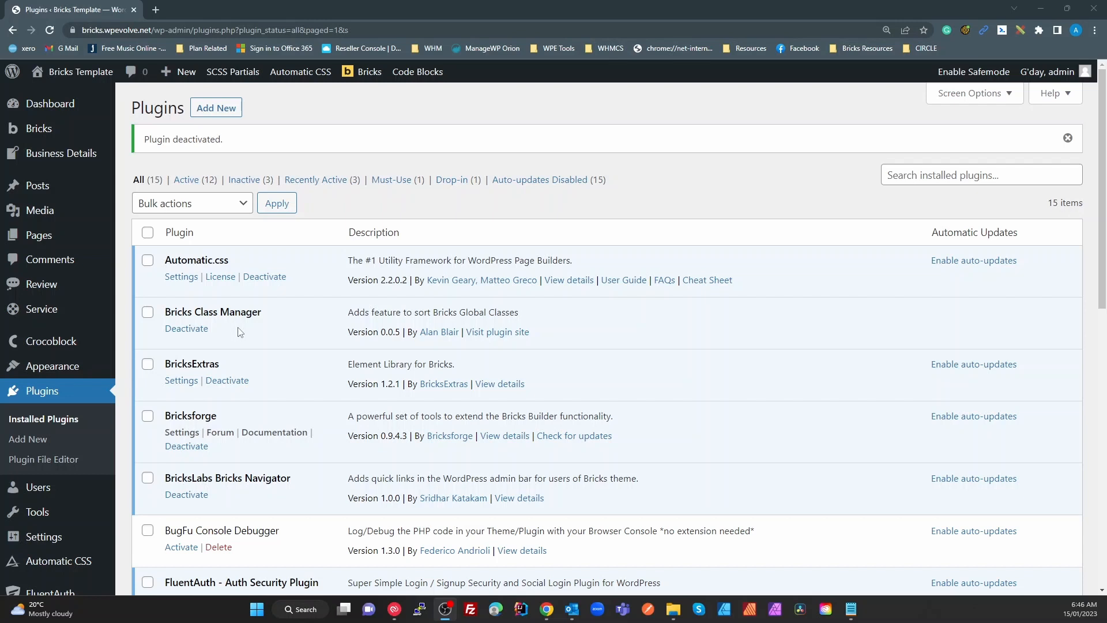
{"action": "scroll", "coordinate": [315, 388], "scroll_direction": "down", "scroll_amount": 3}
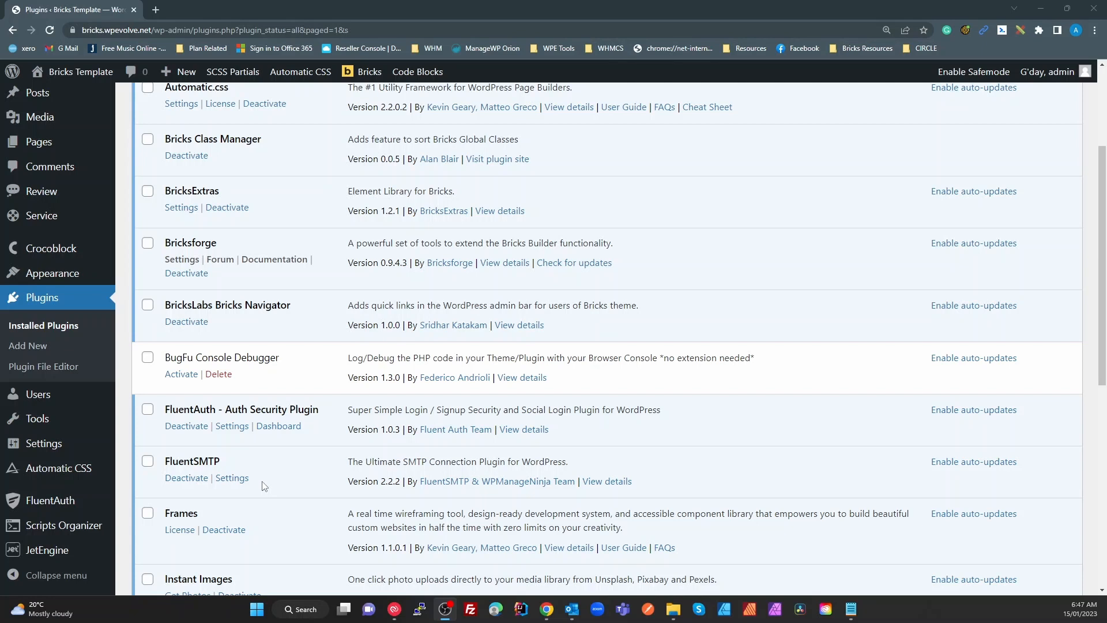
{"action": "scroll", "coordinate": [291, 552], "scroll_direction": "down", "scroll_amount": 3}
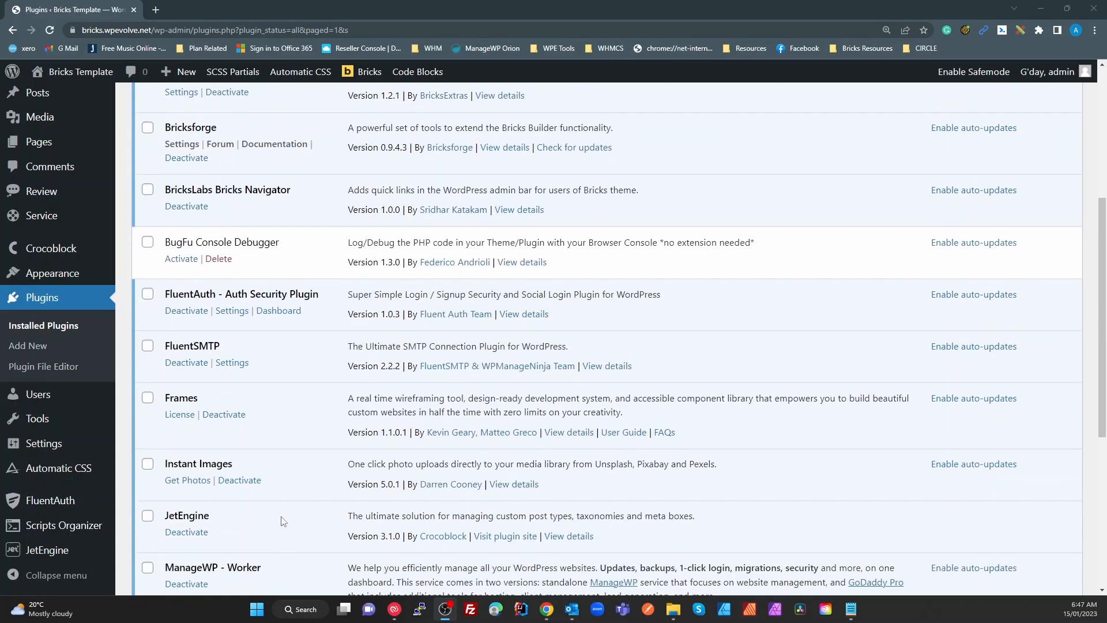
{"action": "scroll", "coordinate": [279, 519], "scroll_direction": "up", "scroll_amount": 5}
{"action": "scroll", "coordinate": [242, 438], "scroll_direction": "down", "scroll_amount": 7}
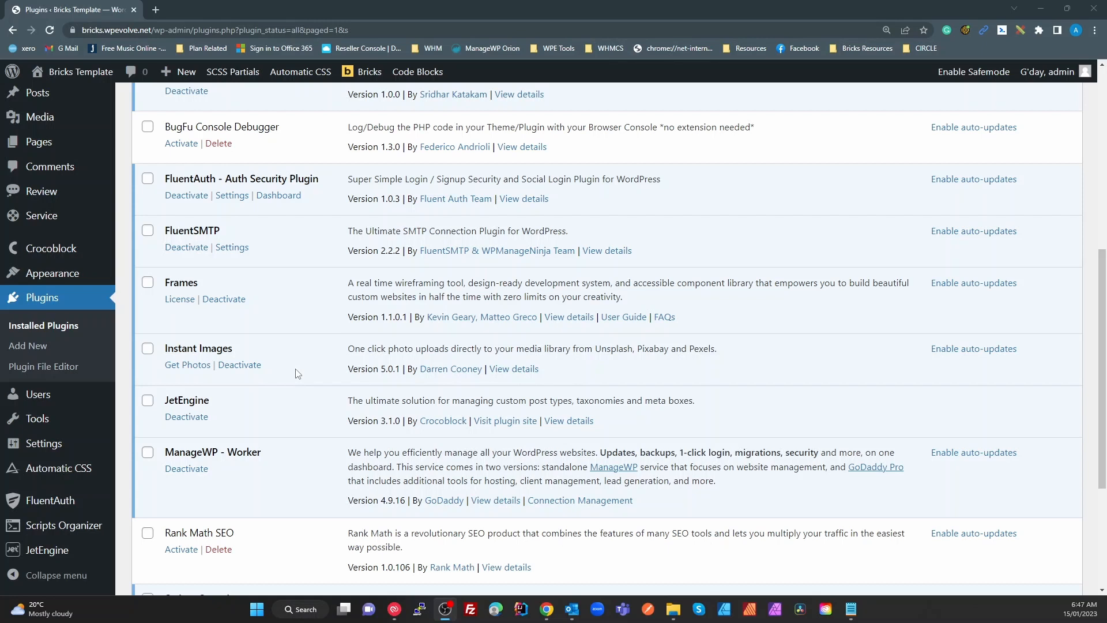
{"action": "scroll", "coordinate": [306, 398], "scroll_direction": "down", "scroll_amount": 4}
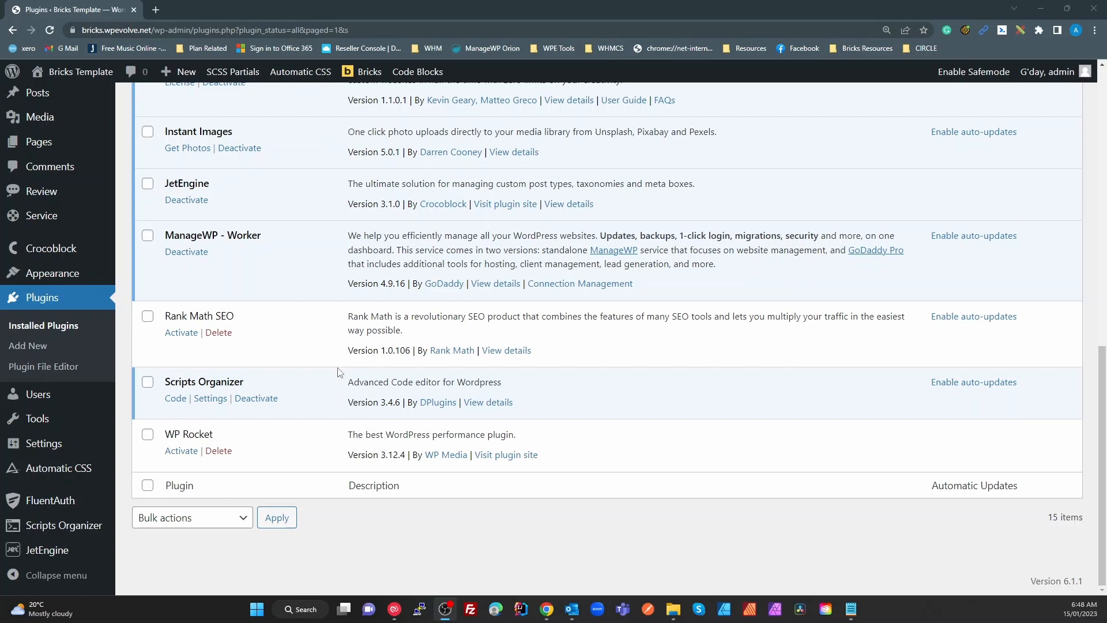
{"action": "scroll", "coordinate": [339, 372], "scroll_direction": "up", "scroll_amount": 10}
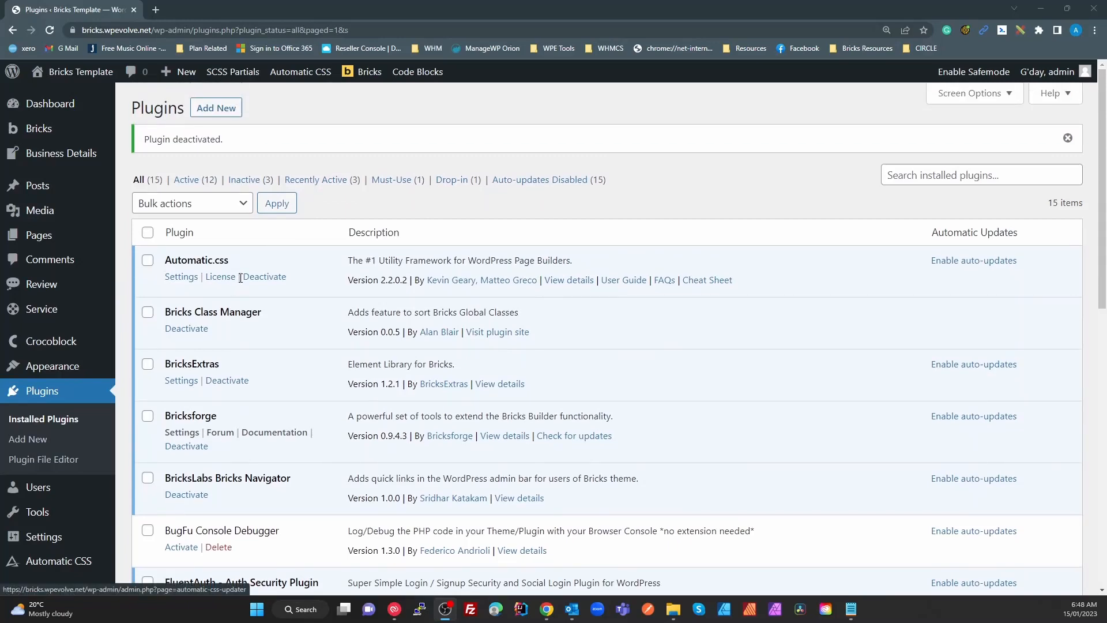
Scroll the plugins list to recheck the 12 active and 3 inactive plugins
{"action": "scroll", "coordinate": [286, 418], "scroll_direction": "down", "scroll_amount": 2}
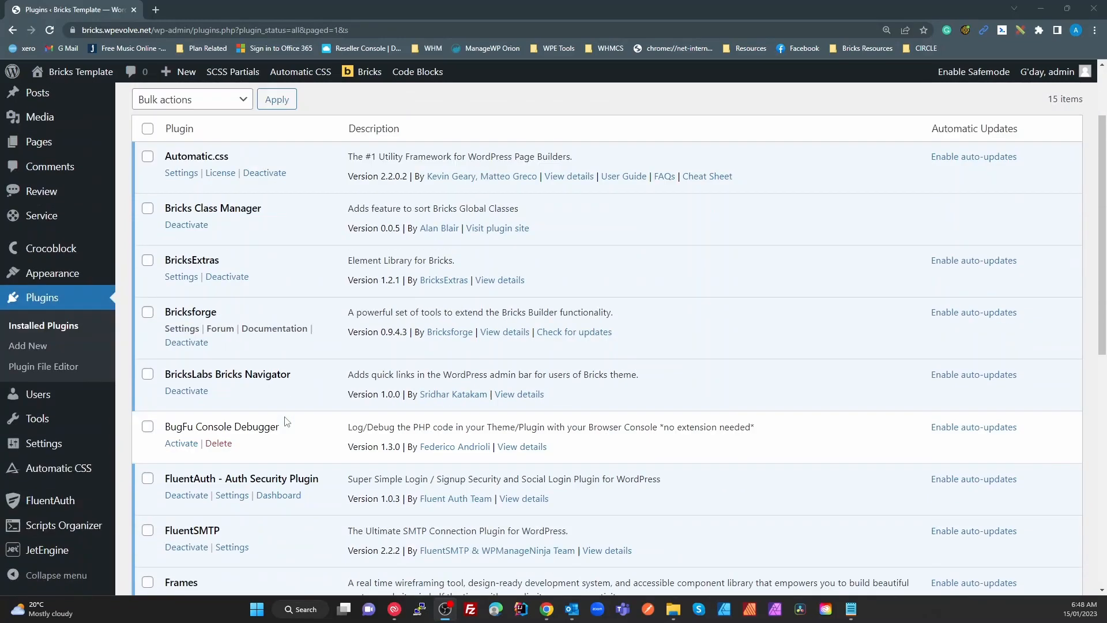
{"action": "scroll", "coordinate": [284, 424], "scroll_direction": "down", "scroll_amount": 5}
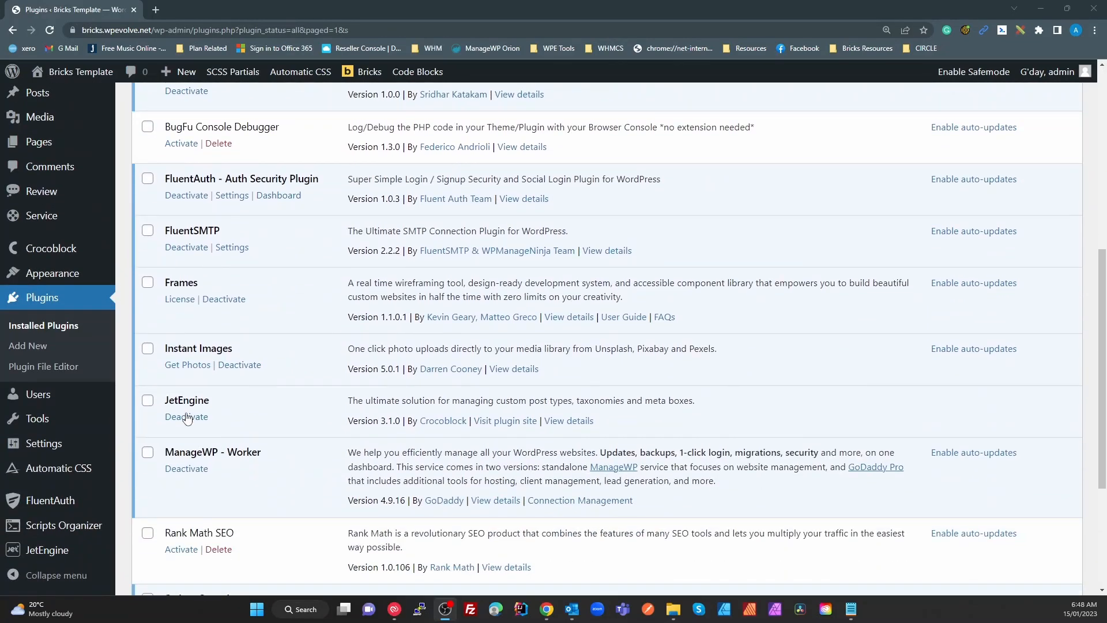
{"action": "scroll", "coordinate": [274, 445], "scroll_direction": "down", "scroll_amount": 1}
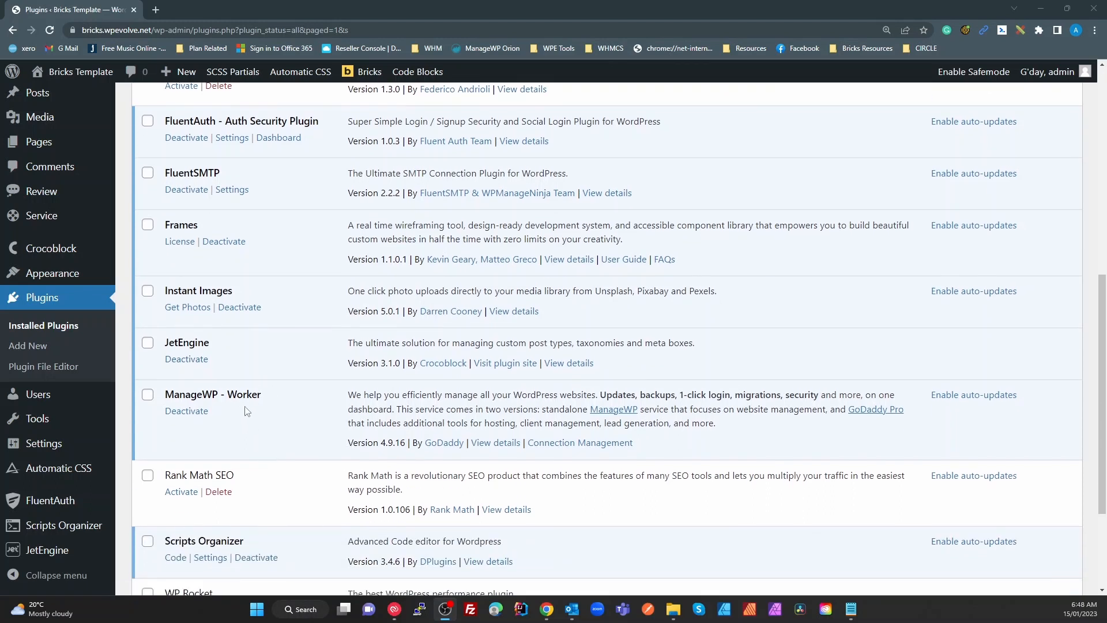
{"action": "scroll", "coordinate": [247, 411], "scroll_direction": "down", "scroll_amount": 2}
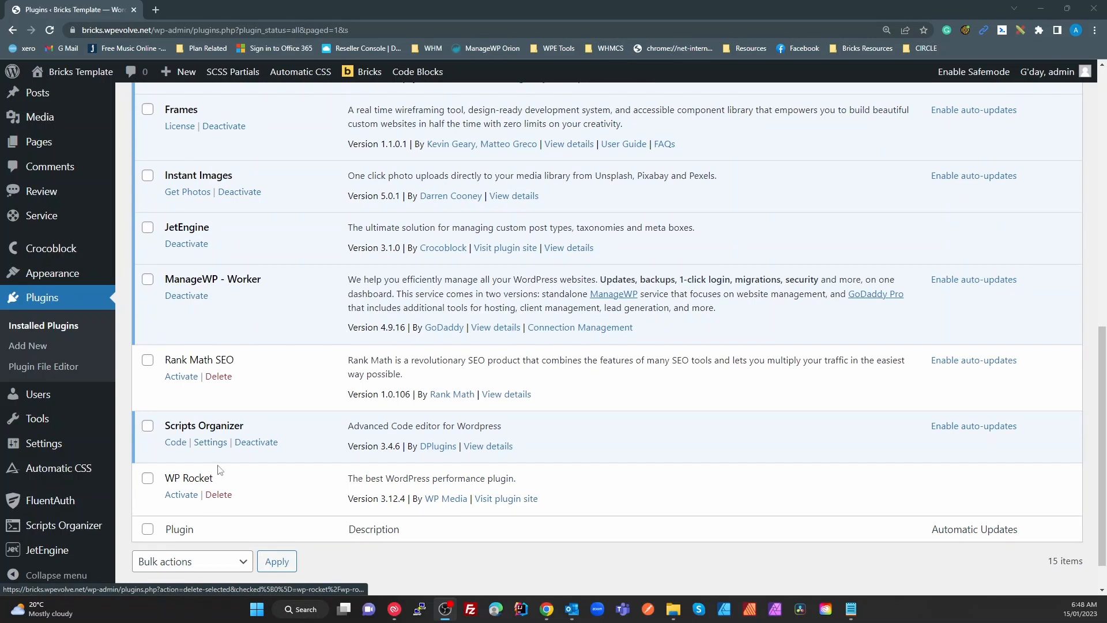
{"action": "scroll", "coordinate": [257, 384], "scroll_direction": "up", "scroll_amount": 10}
{"action": "scroll", "coordinate": [263, 409], "scroll_direction": "down", "scroll_amount": 7}
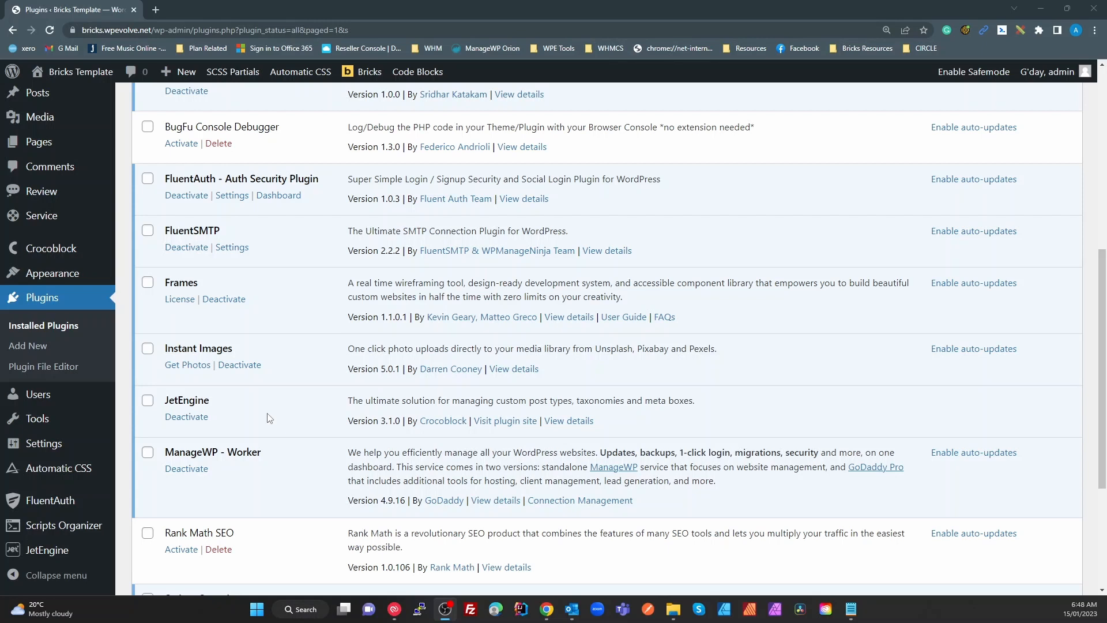
{"action": "scroll", "coordinate": [269, 417], "scroll_direction": "up", "scroll_amount": 5}
{"action": "scroll", "coordinate": [268, 418], "scroll_direction": "up", "scroll_amount": 1}
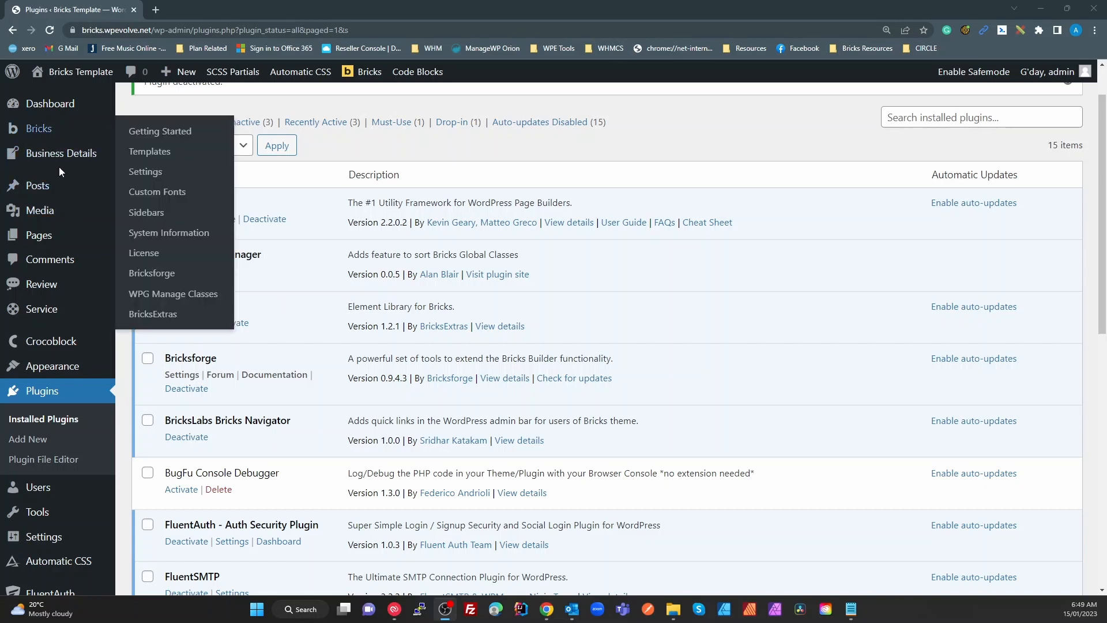
Open Bricks > WPG Manage Classes in a new browser tab and switch to it
{"action": "mouse_move", "coordinate": [51, 137]}
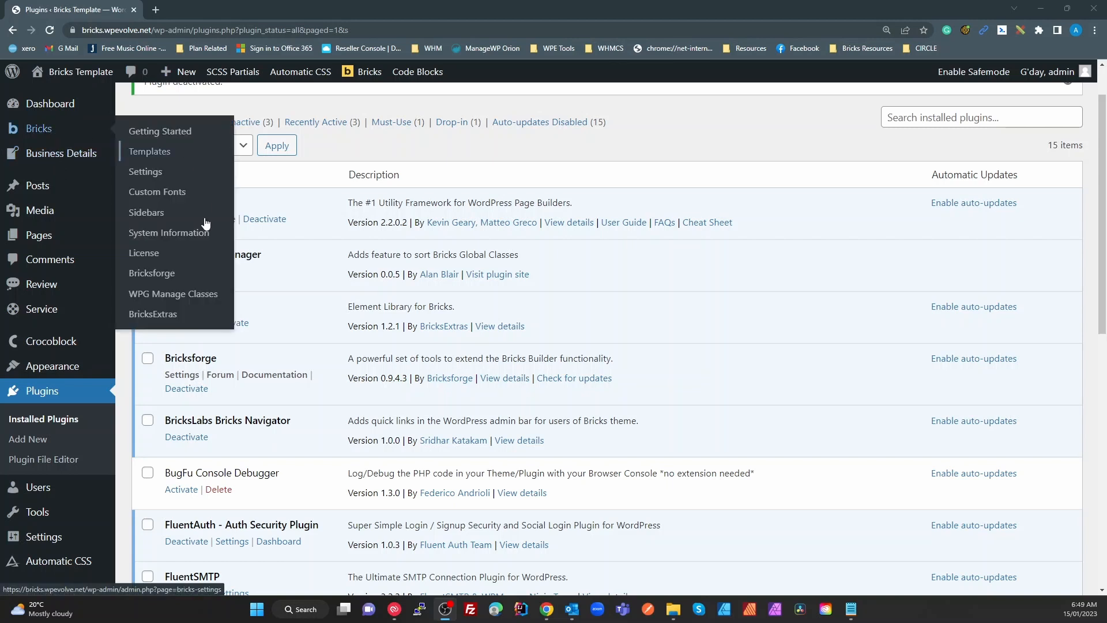
{"action": "right_click", "coordinate": [190, 294]}
{"action": "left_click", "coordinate": [233, 301]}
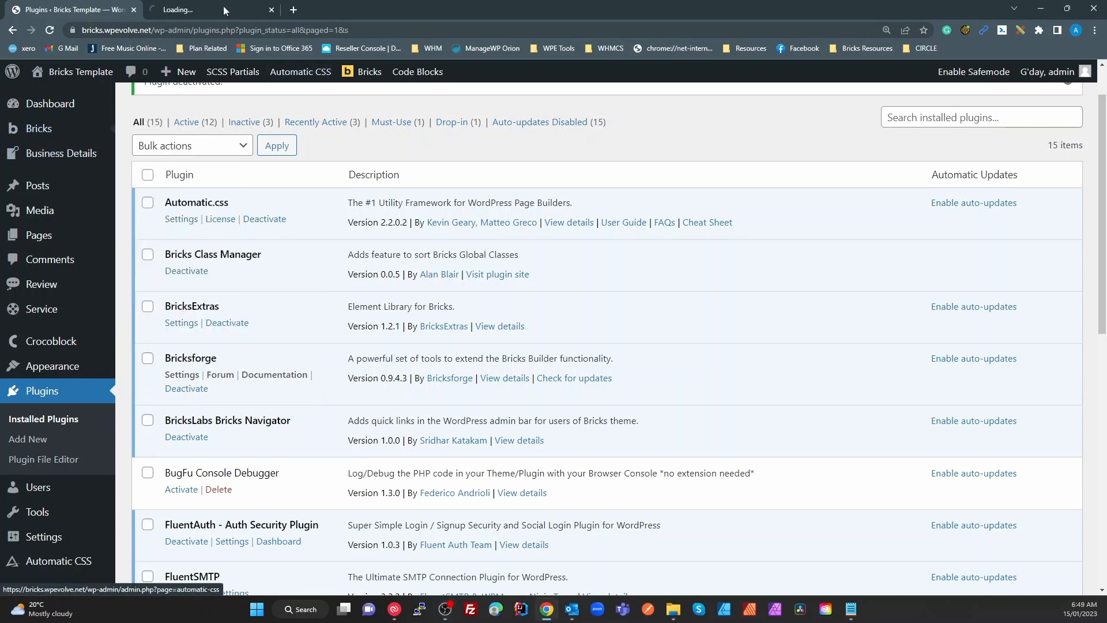
{"action": "left_click", "coordinate": [208, 10]}
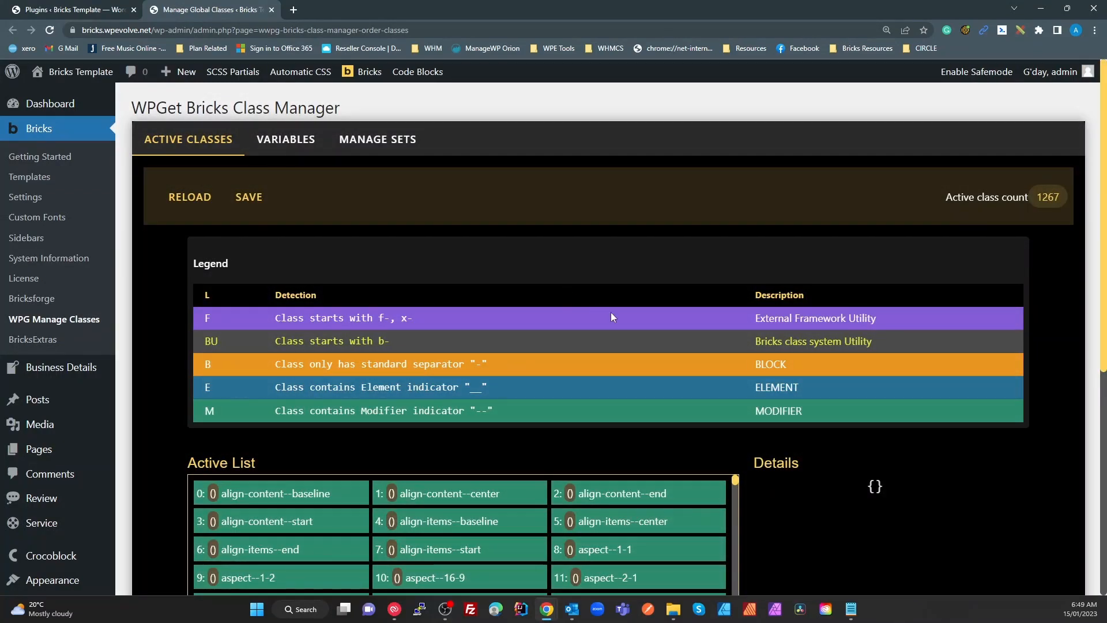
View the bg--base-dark, bg--base-comp and bg--base-light class settings in the Active List
{"action": "scroll", "coordinate": [673, 444], "scroll_direction": "down", "scroll_amount": 5}
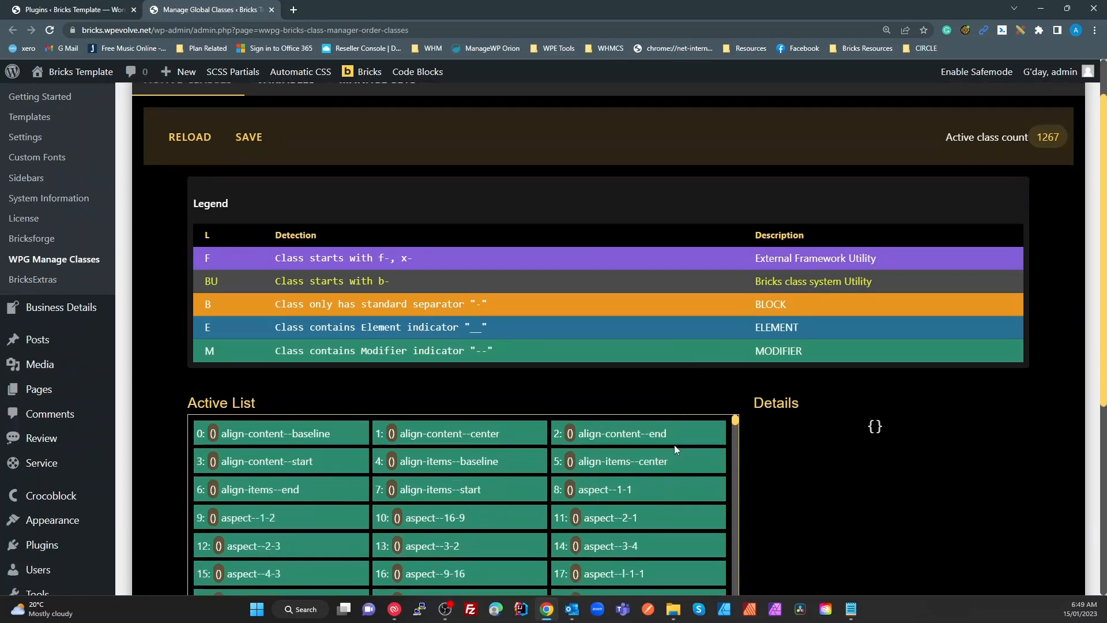
{"action": "scroll", "coordinate": [582, 488], "scroll_direction": "down", "scroll_amount": 10}
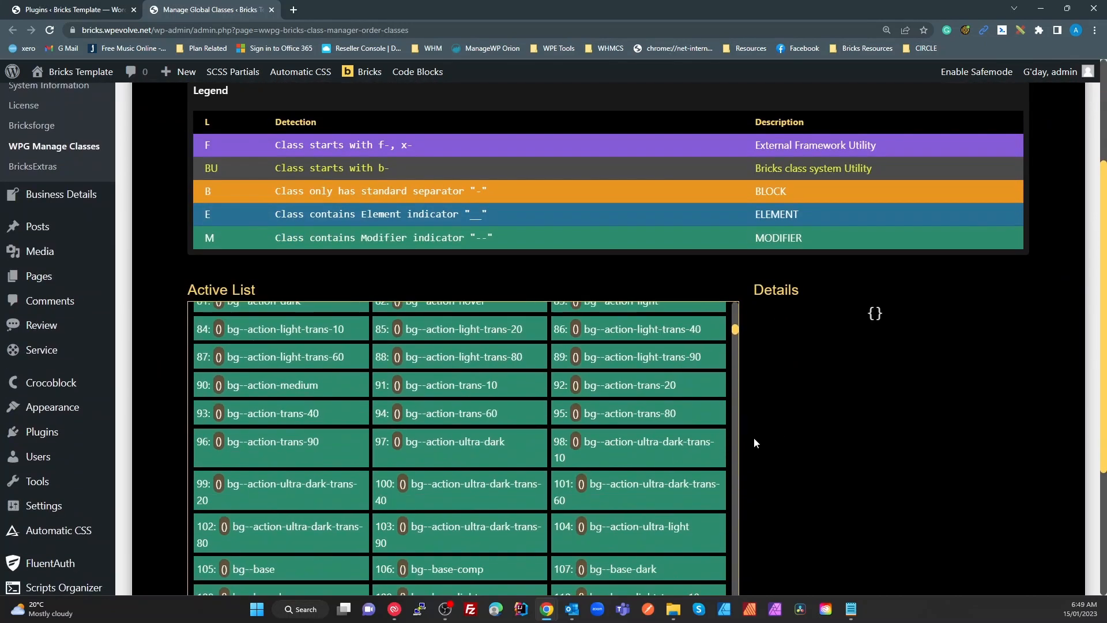
{"action": "scroll", "coordinate": [795, 385], "scroll_direction": "up", "scroll_amount": 3}
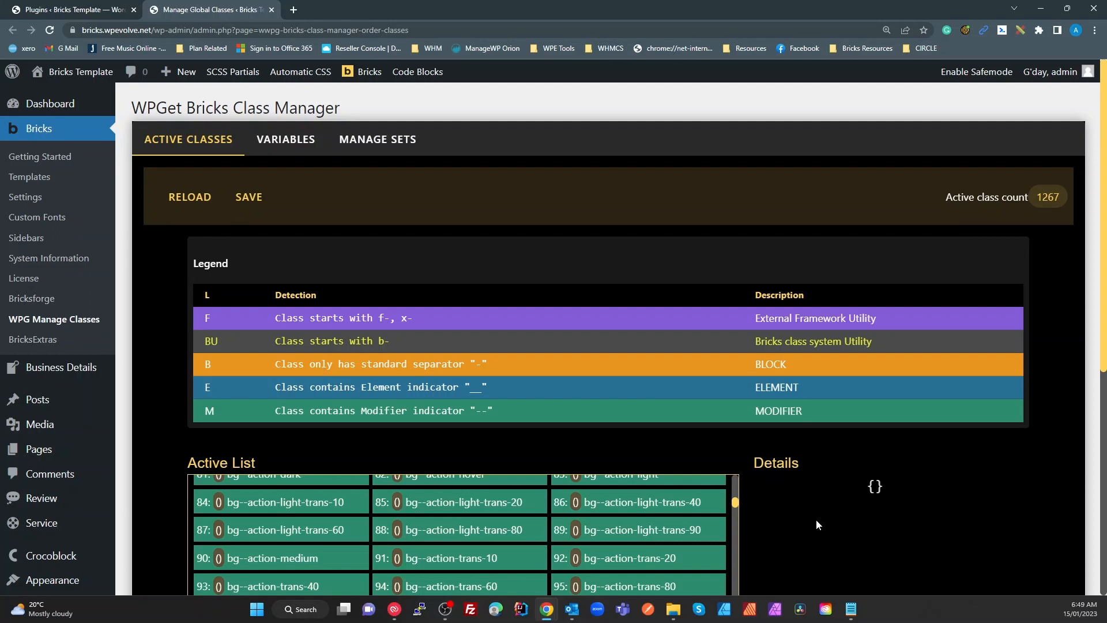
{"action": "scroll", "coordinate": [815, 519], "scroll_direction": "down", "scroll_amount": 6}
{"action": "scroll", "coordinate": [652, 440], "scroll_direction": "down", "scroll_amount": 3}
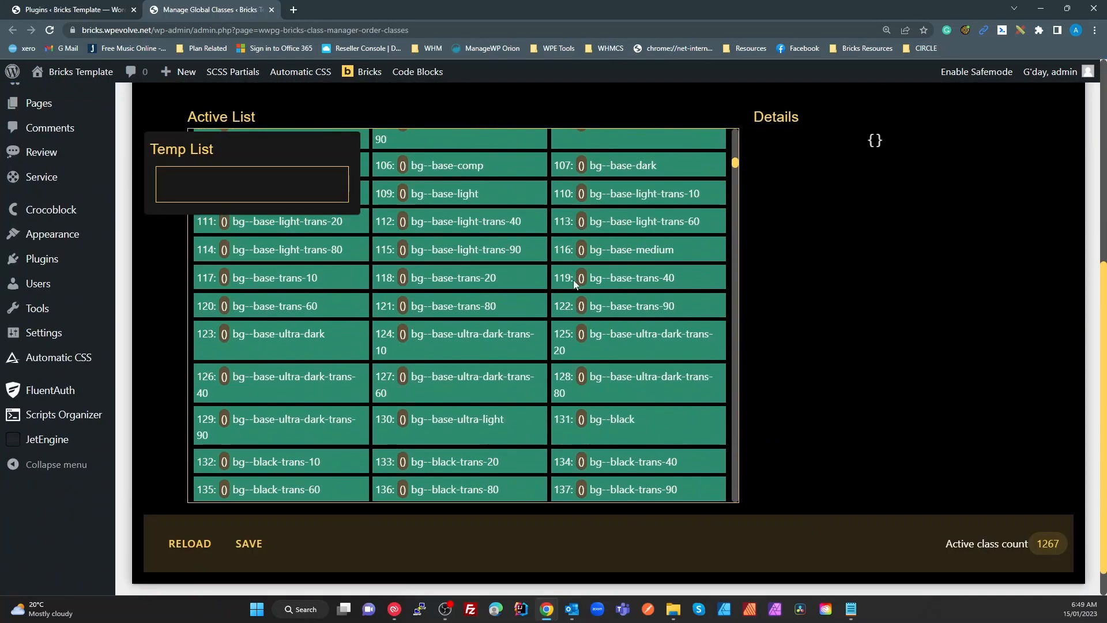
{"action": "scroll", "coordinate": [578, 323], "scroll_direction": "up", "scroll_amount": 2}
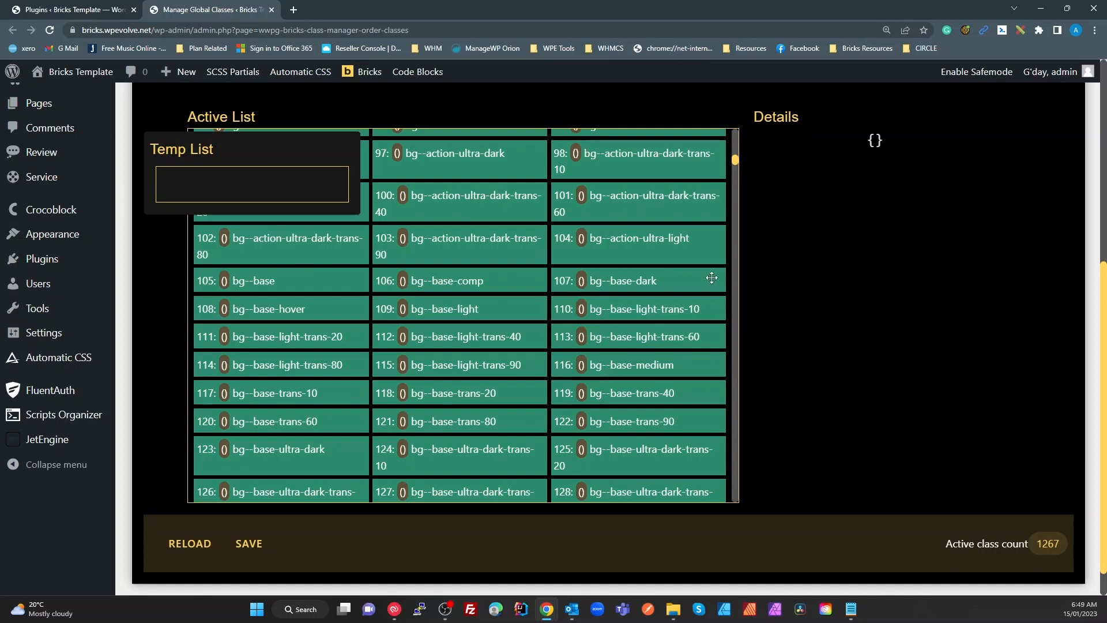
{"action": "left_click", "coordinate": [713, 278]}
{"action": "left_click", "coordinate": [459, 275]}
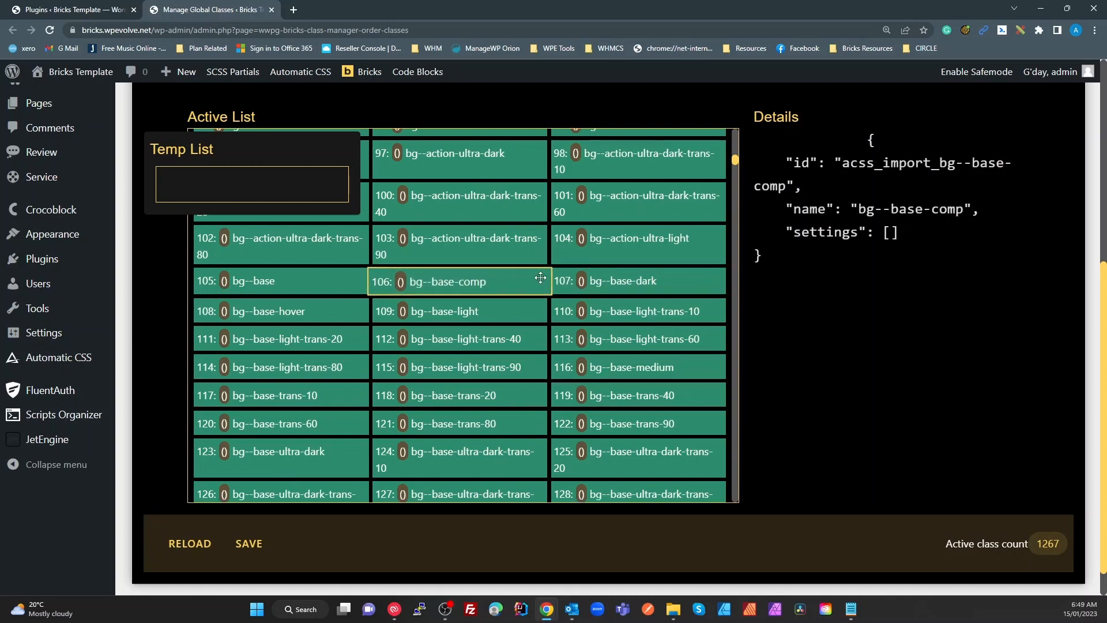
{"action": "left_click", "coordinate": [505, 315]}
Move to the bottom of the Active List and show the fr-hero-hotel class settings
{"action": "left_click_drag", "start_coordinate": [794, 232], "coordinate": [858, 233]}
{"action": "left_click", "coordinate": [859, 257]}
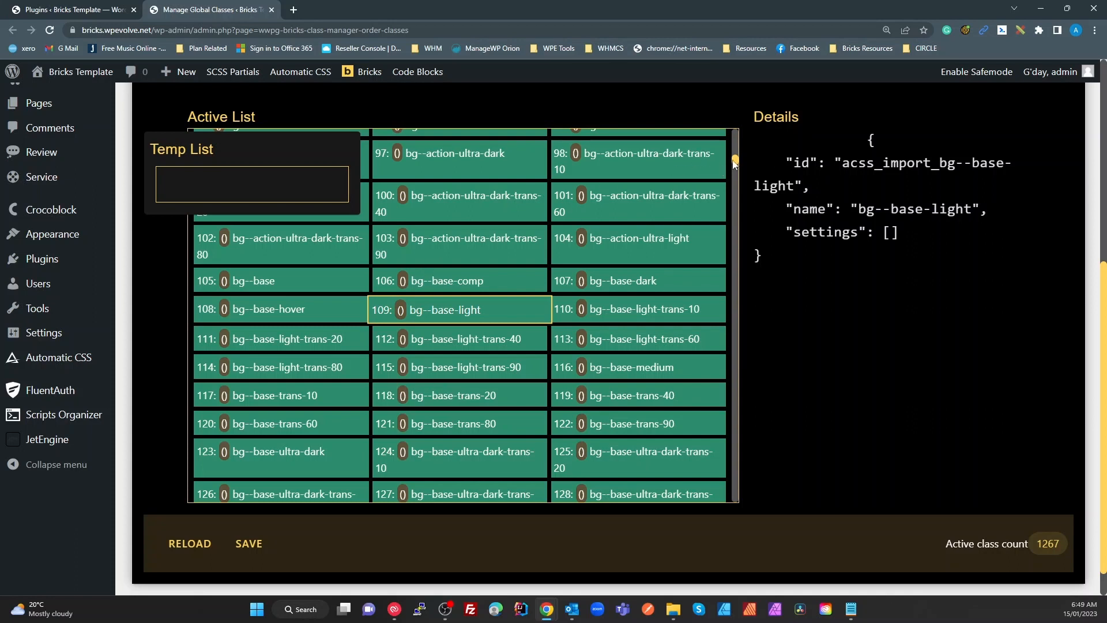
{"action": "left_click_drag", "start_coordinate": [733, 163], "coordinate": [722, 455]}
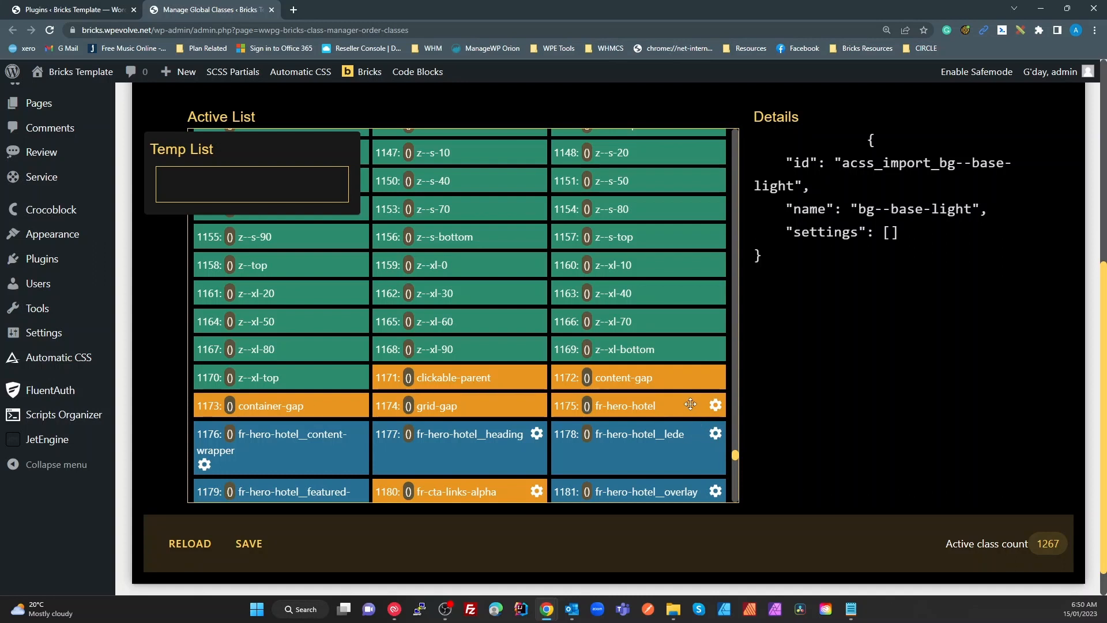
{"action": "scroll", "coordinate": [691, 407], "scroll_direction": "down", "scroll_amount": 1}
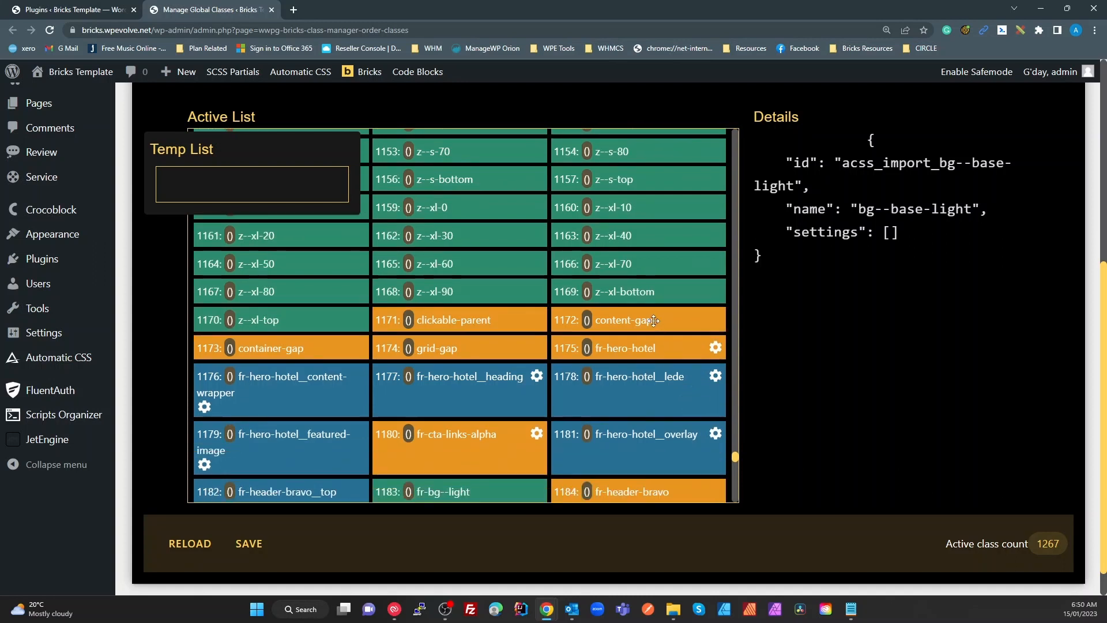
{"action": "left_click", "coordinate": [706, 350]}
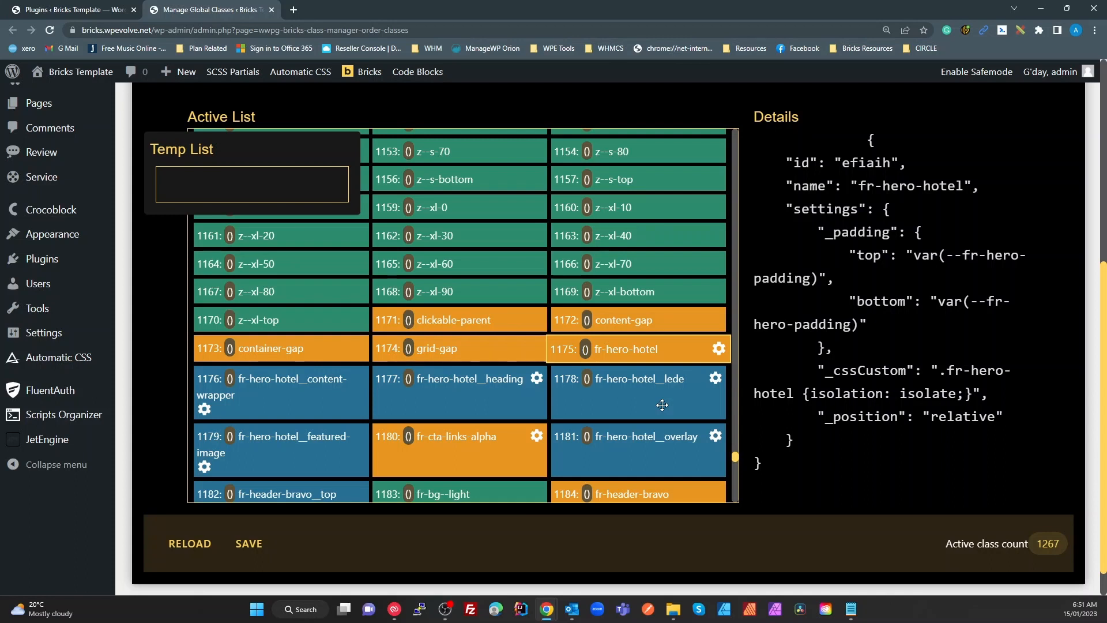
Show the settings of fr-hero-hotel__content-wrapper, fr-hero-hotel__heading, then fr-hero-hotel__overlay
{"action": "left_click", "coordinate": [279, 385]}
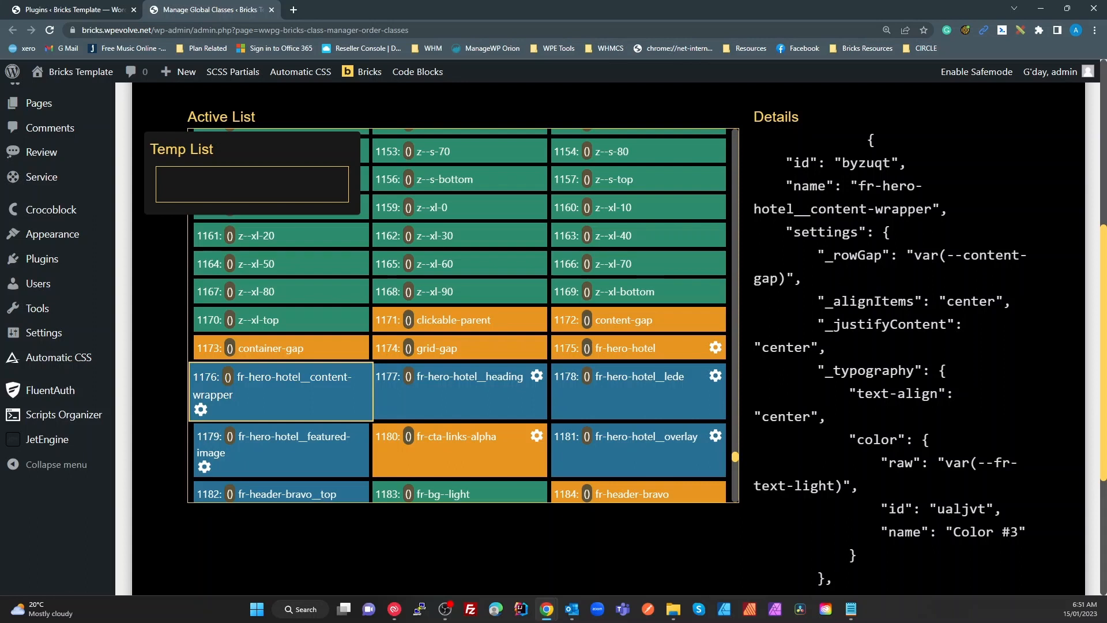
{"action": "scroll", "coordinate": [463, 443], "scroll_direction": "down", "scroll_amount": 3}
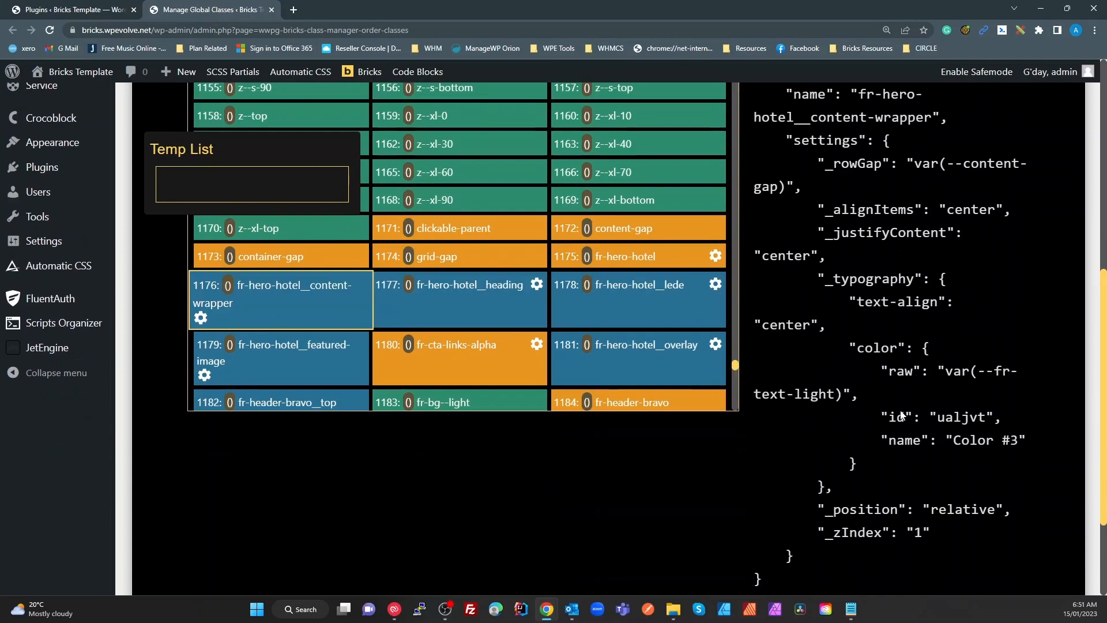
{"action": "scroll", "coordinate": [464, 444], "scroll_direction": "up", "scroll_amount": 5}
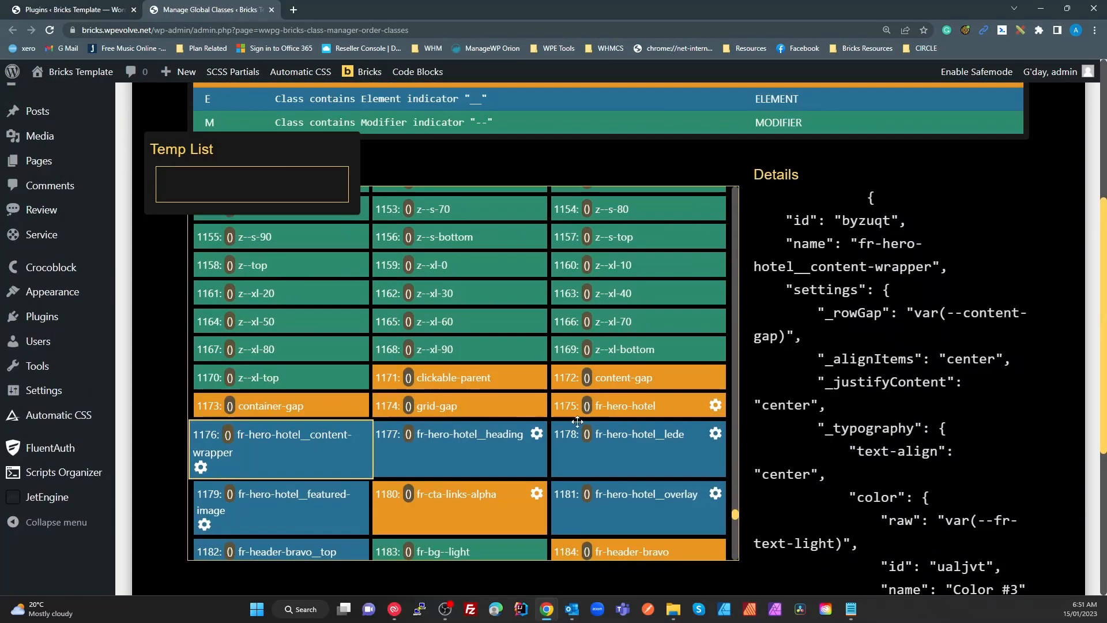
{"action": "left_click", "coordinate": [467, 445]}
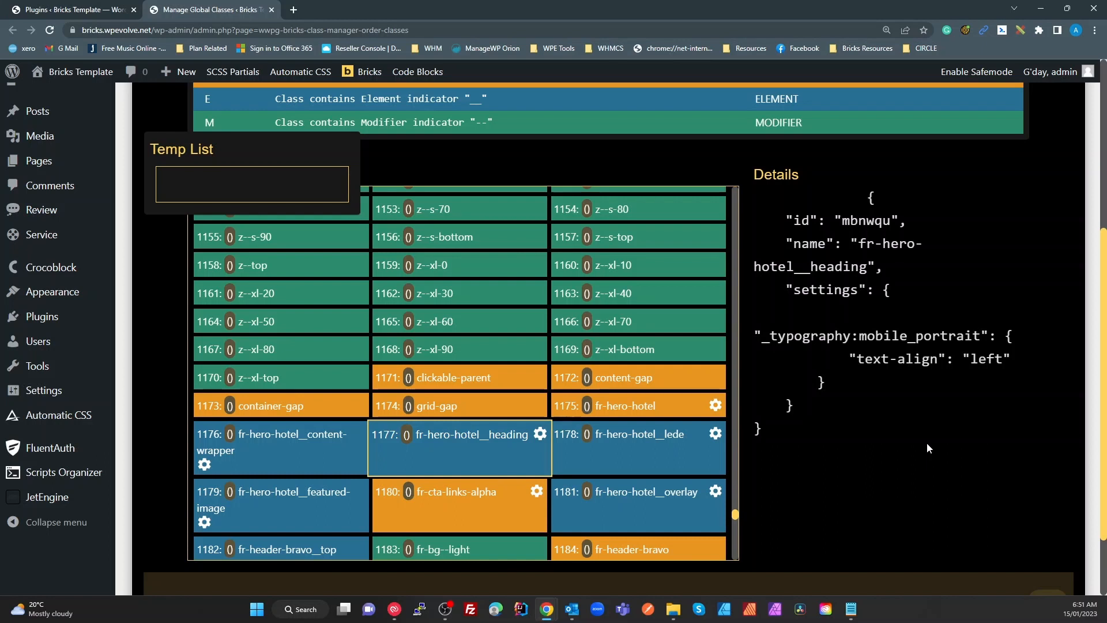
{"action": "scroll", "coordinate": [860, 455], "scroll_direction": "down", "scroll_amount": 2}
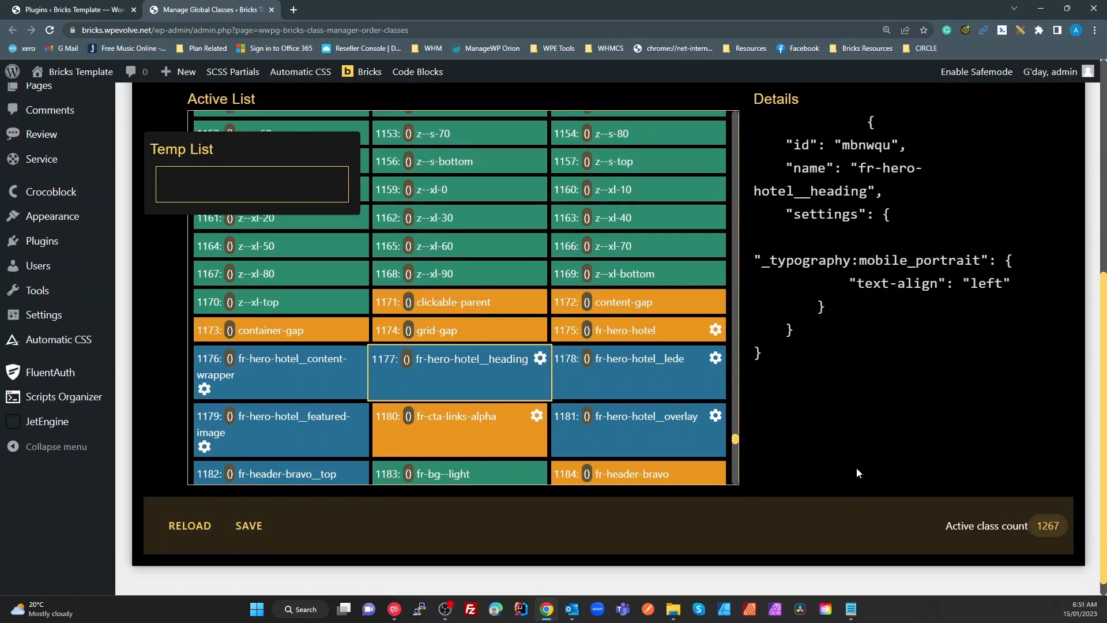
{"action": "left_click", "coordinate": [682, 408]}
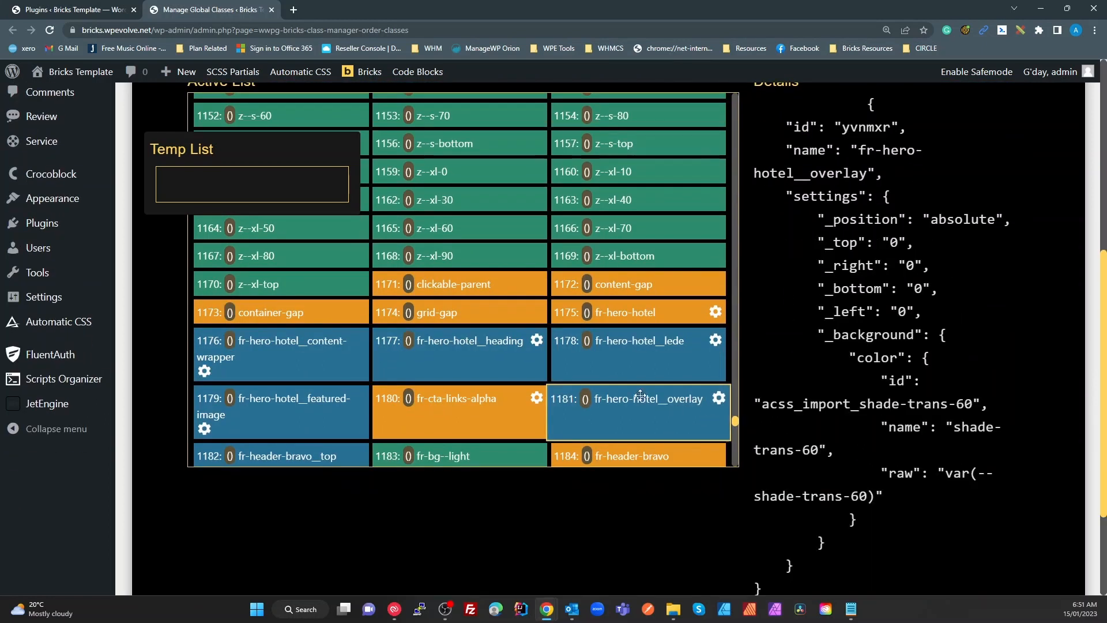
Select the overlay's var(--shade-trans-60) value in Details, then close the class manager tab
{"action": "scroll", "coordinate": [883, 384], "scroll_direction": "down", "scroll_amount": 2}
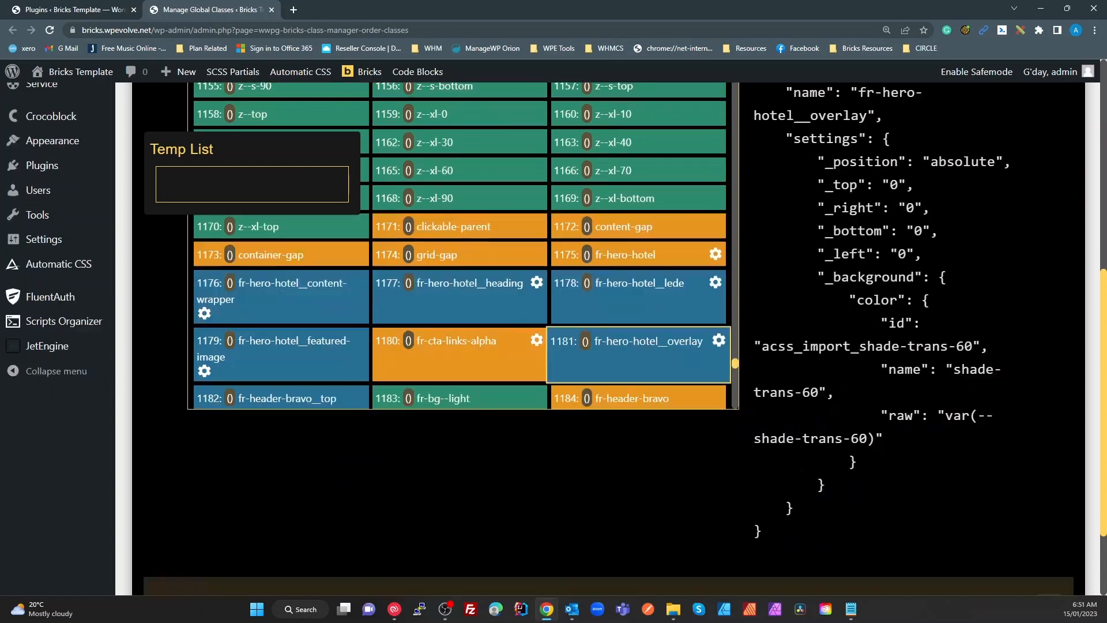
{"action": "scroll", "coordinate": [882, 386], "scroll_direction": "up", "scroll_amount": 6}
{"action": "scroll", "coordinate": [882, 386], "scroll_direction": "down", "scroll_amount": 3}
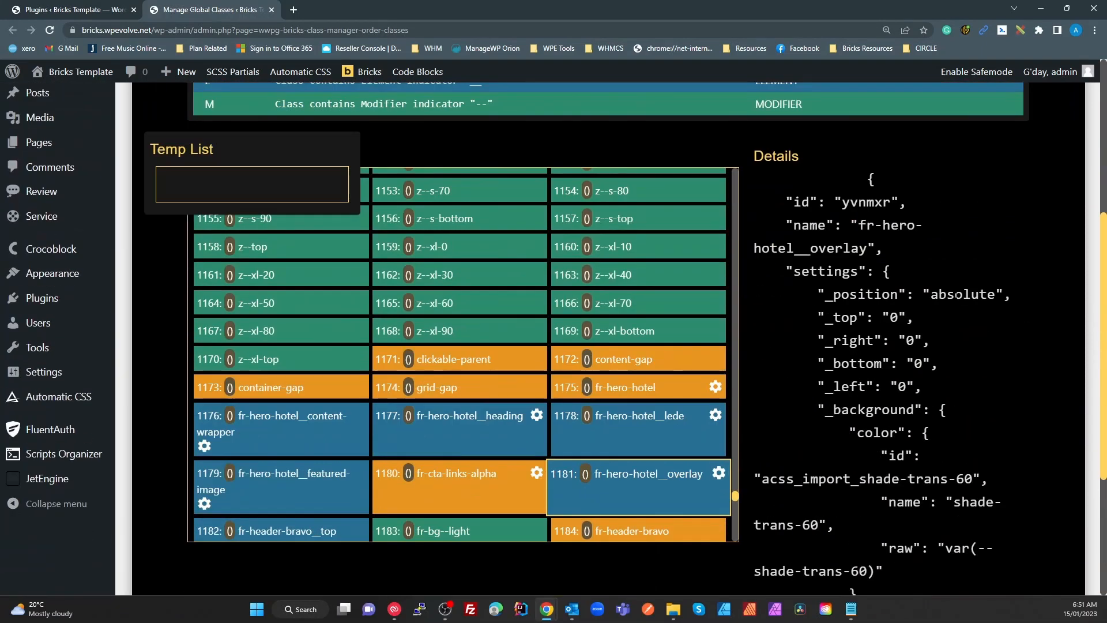
{"action": "scroll", "coordinate": [909, 492], "scroll_direction": "down", "scroll_amount": 1}
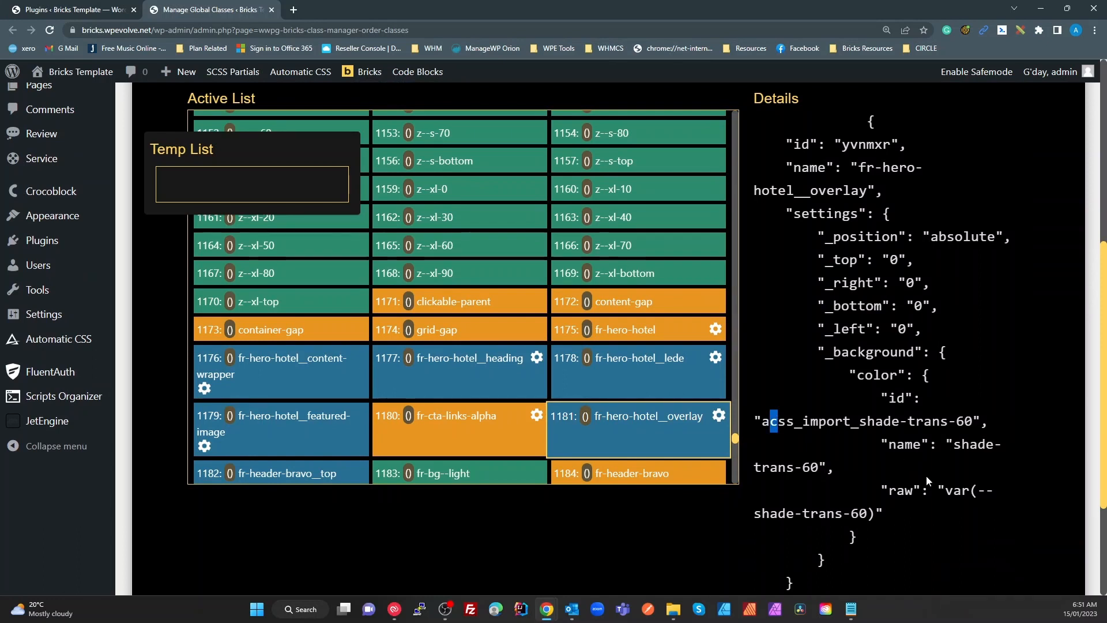
{"action": "left_click_drag", "start_coordinate": [953, 490], "coordinate": [867, 513]}
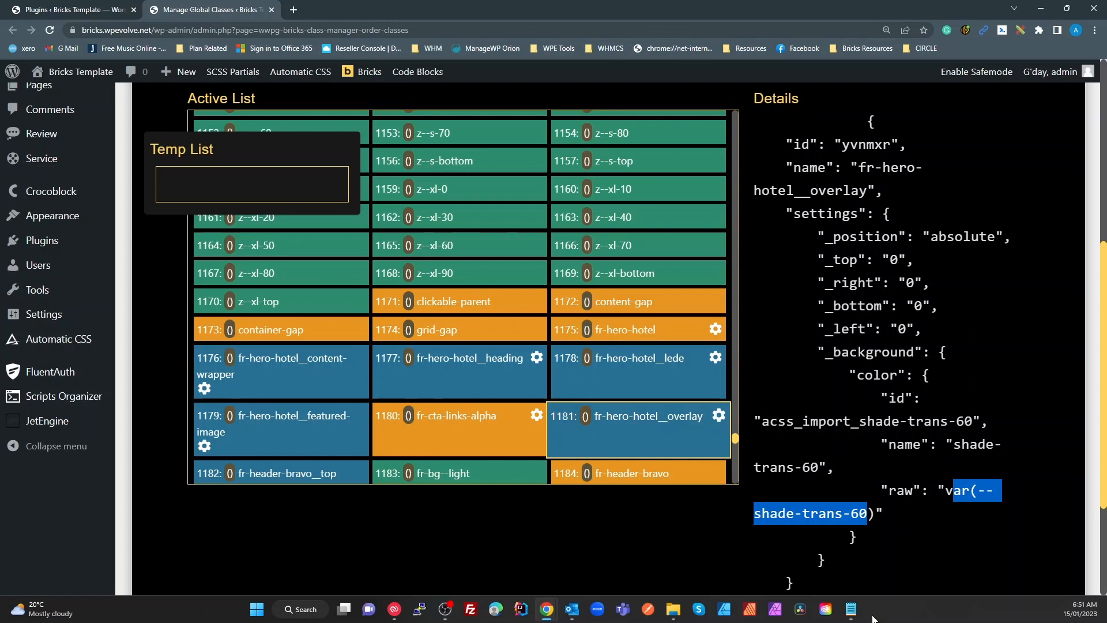
{"action": "left_click", "coordinate": [952, 549]}
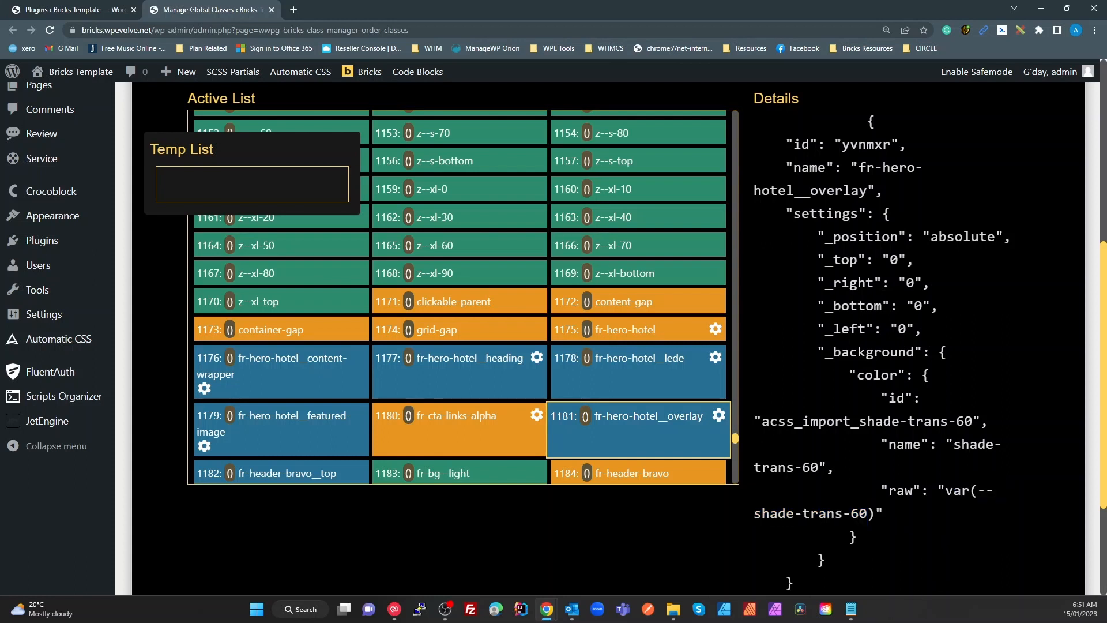
{"action": "left_click_drag", "start_coordinate": [946, 491], "coordinate": [876, 514]}
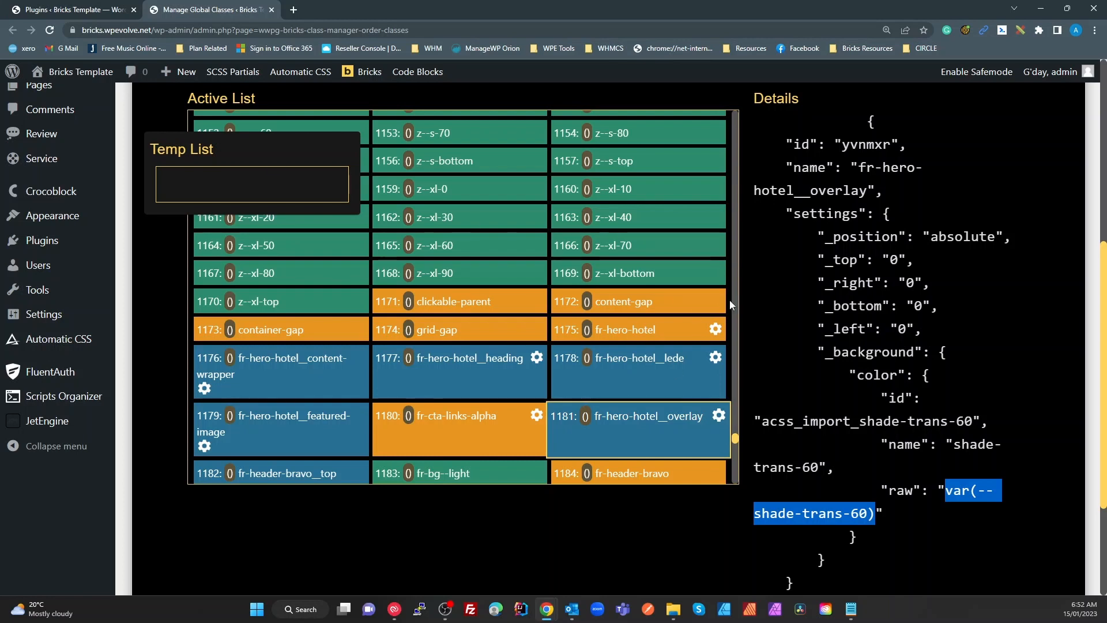
{"action": "scroll", "coordinate": [403, 166], "scroll_direction": "up", "scroll_amount": 10}
{"action": "left_click", "coordinate": [272, 9]}
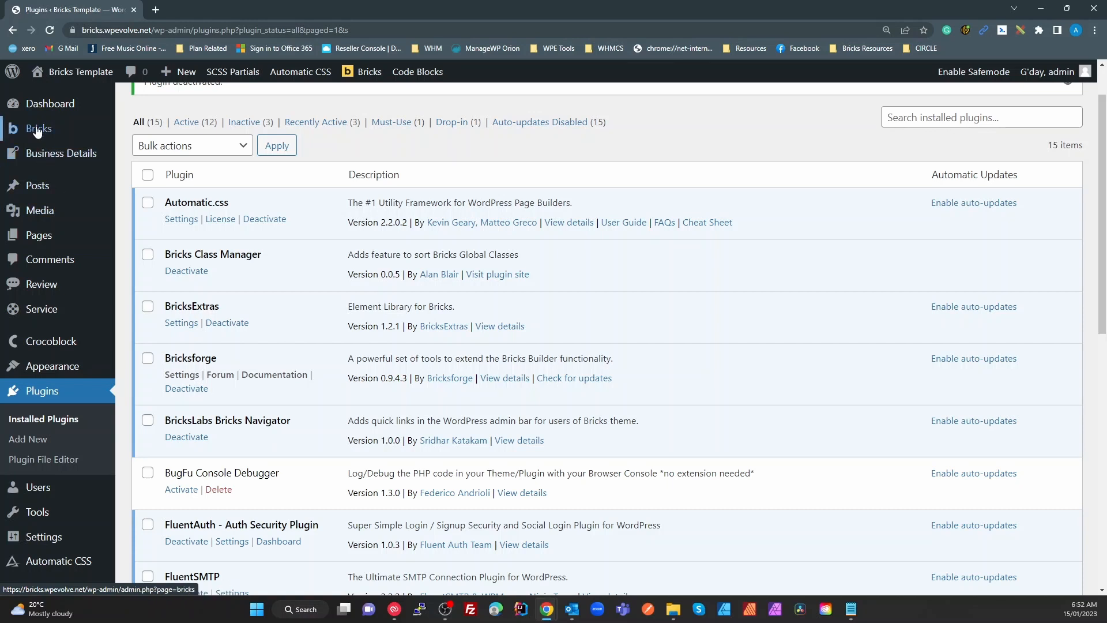
Open the BricksExtras settings page from the Bricks sidebar flyout in a new tab
{"action": "mouse_move", "coordinate": [38, 128]}
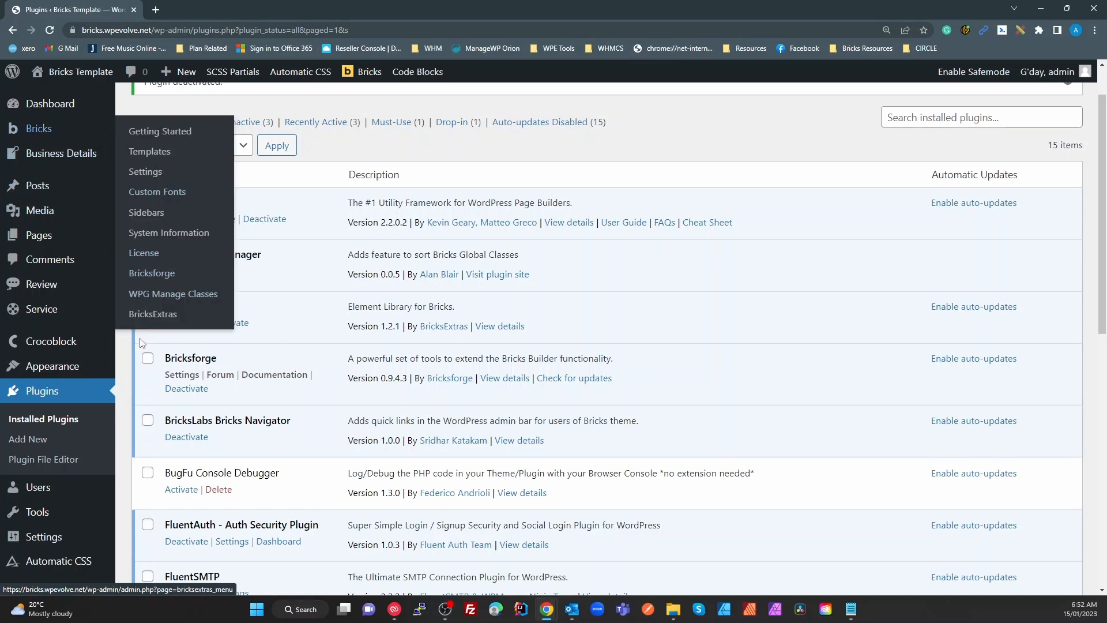
{"action": "right_click", "coordinate": [168, 318]}
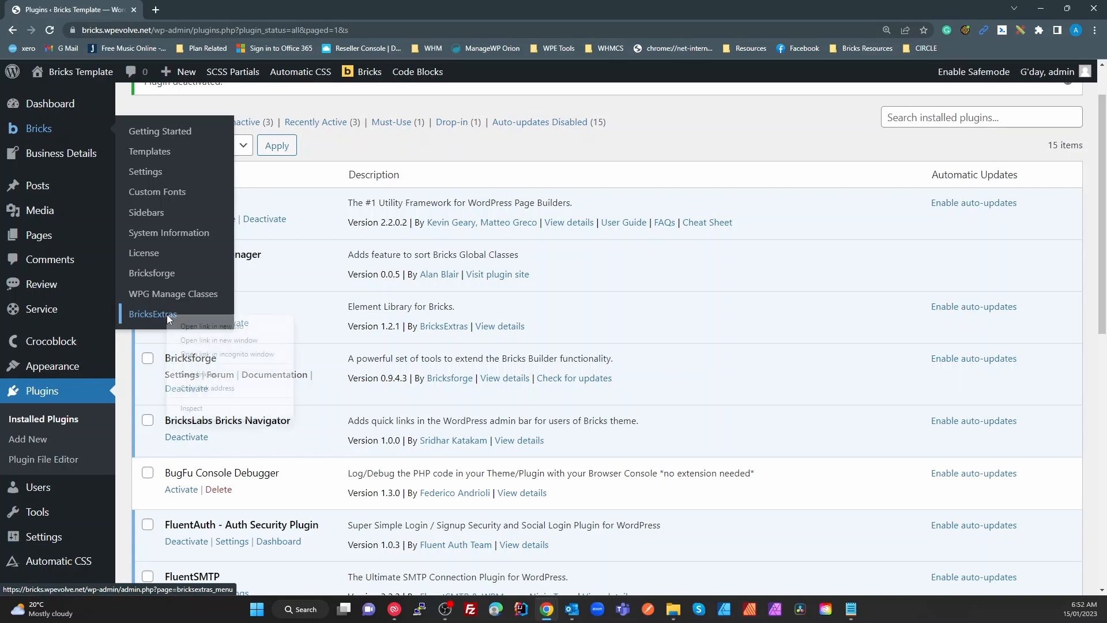
{"action": "left_click", "coordinate": [199, 324]}
Switch to the BricksExtras Settings tab and look over its element list
{"action": "left_click", "coordinate": [200, 12]}
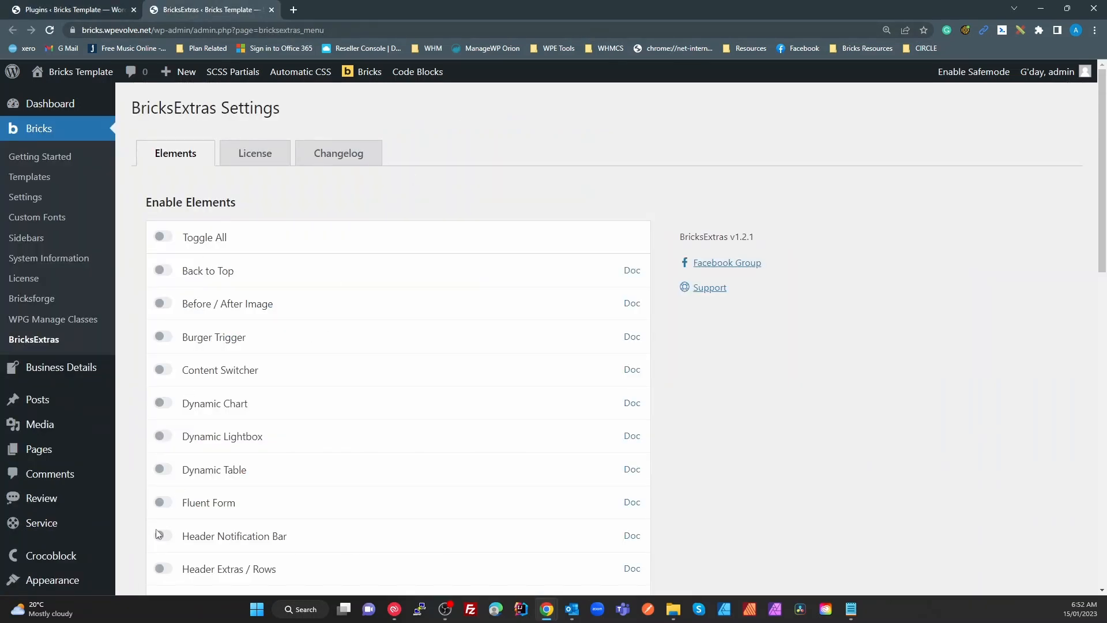
{"action": "scroll", "coordinate": [299, 467], "scroll_direction": "down", "scroll_amount": 10}
{"action": "scroll", "coordinate": [299, 471], "scroll_direction": "up", "scroll_amount": 10}
Open the Modal (template) Doc link in a new browser tab
{"action": "scroll", "coordinate": [704, 432], "scroll_direction": "down", "scroll_amount": 5}
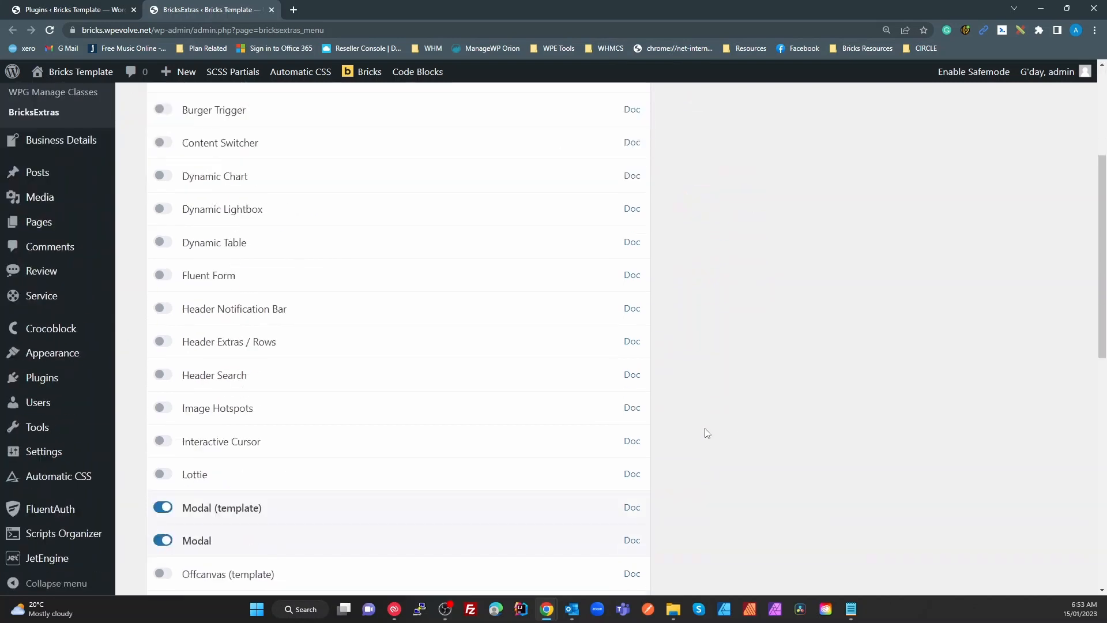
{"action": "scroll", "coordinate": [571, 551], "scroll_direction": "down", "scroll_amount": 7}
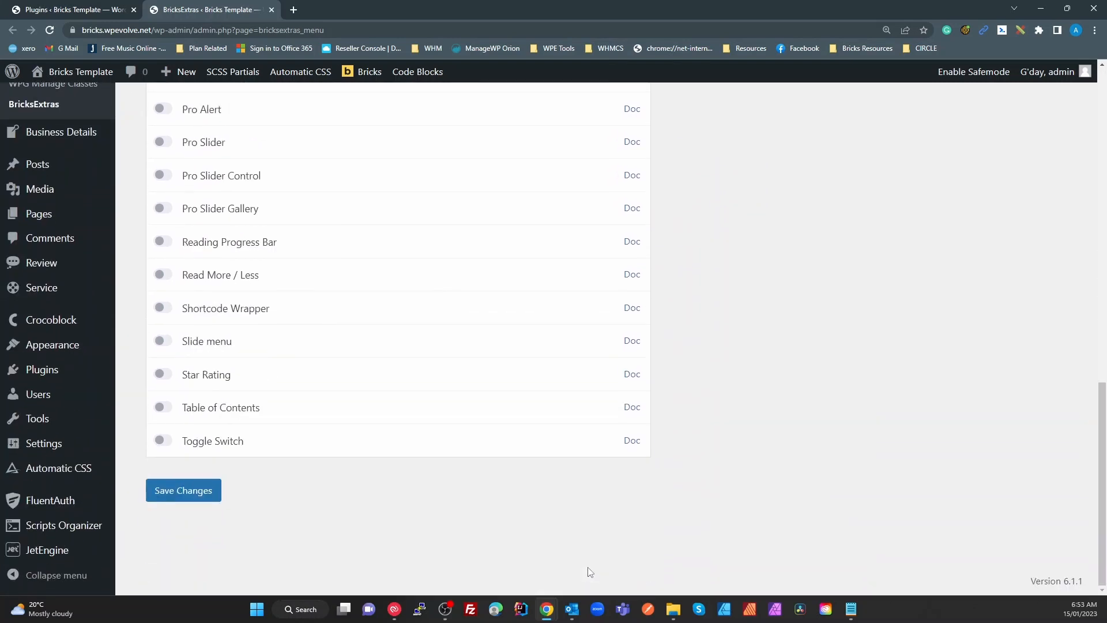
{"action": "scroll", "coordinate": [588, 574], "scroll_direction": "up", "scroll_amount": 7}
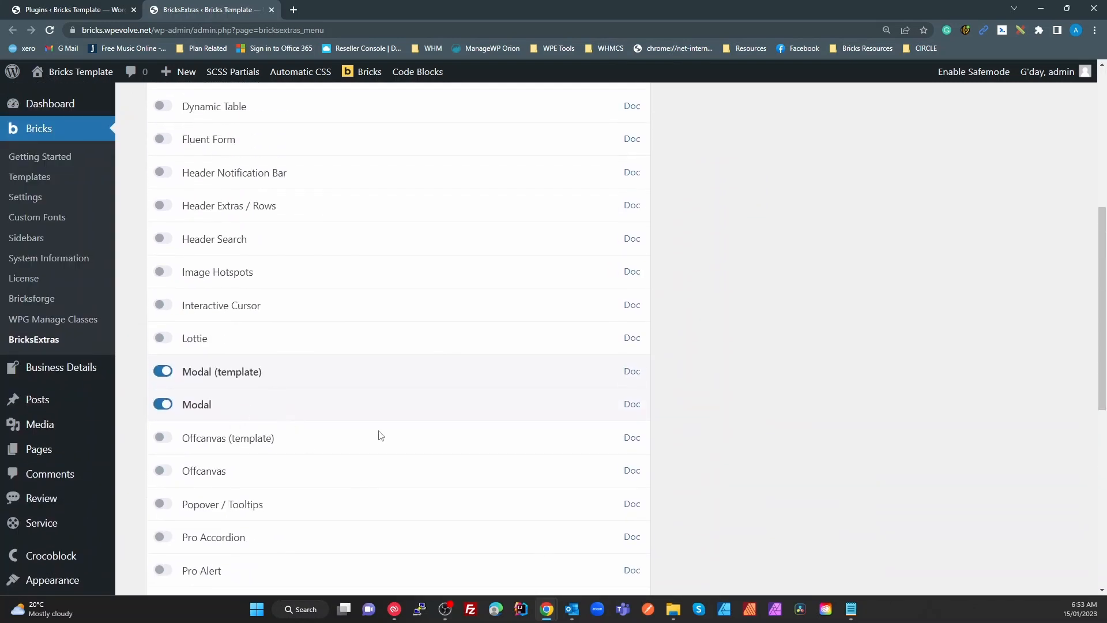
{"action": "right_click", "coordinate": [642, 376]}
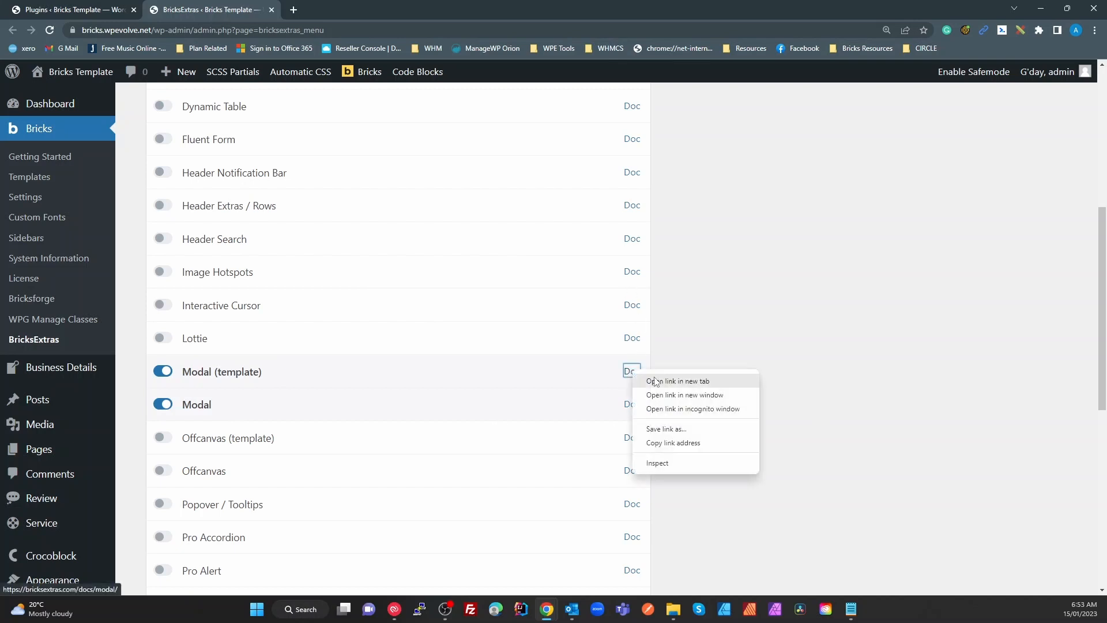
{"action": "left_click", "coordinate": [680, 381]}
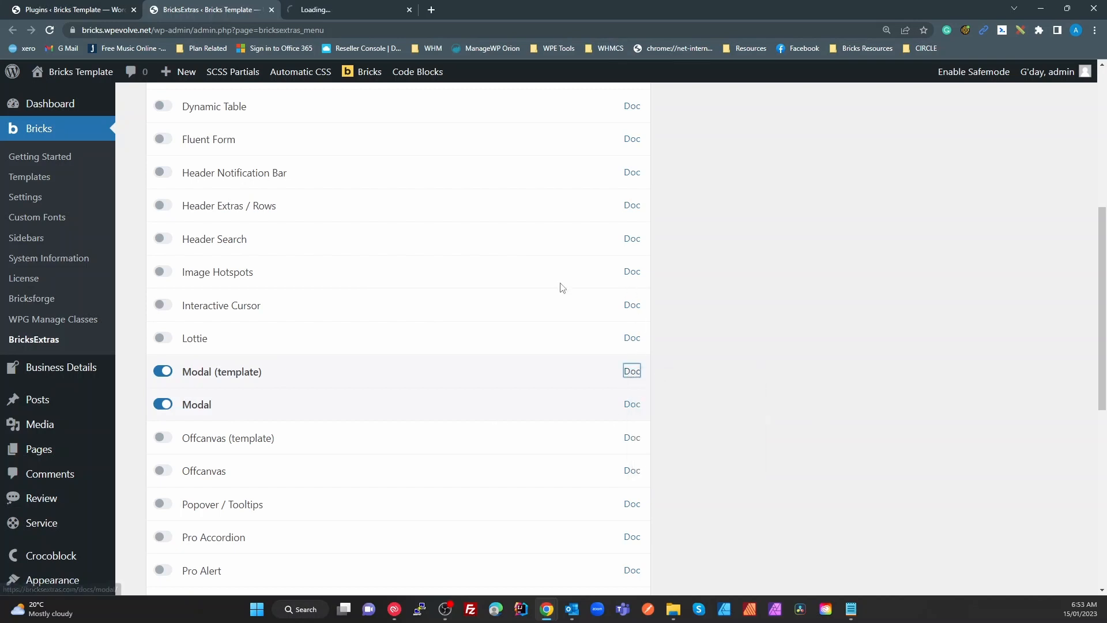
Read the Modal docs page's Reshow Modal options, then close that tab
{"action": "left_click", "coordinate": [349, 18]}
{"action": "scroll", "coordinate": [562, 430], "scroll_direction": "down", "scroll_amount": 20}
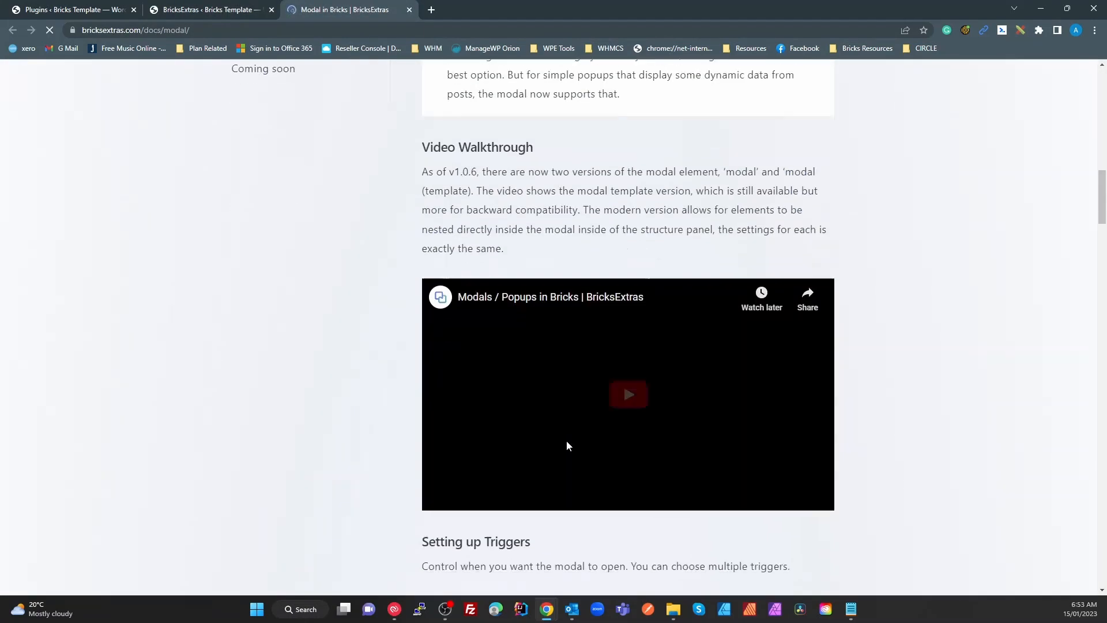
{"action": "left_click", "coordinate": [409, 10]}
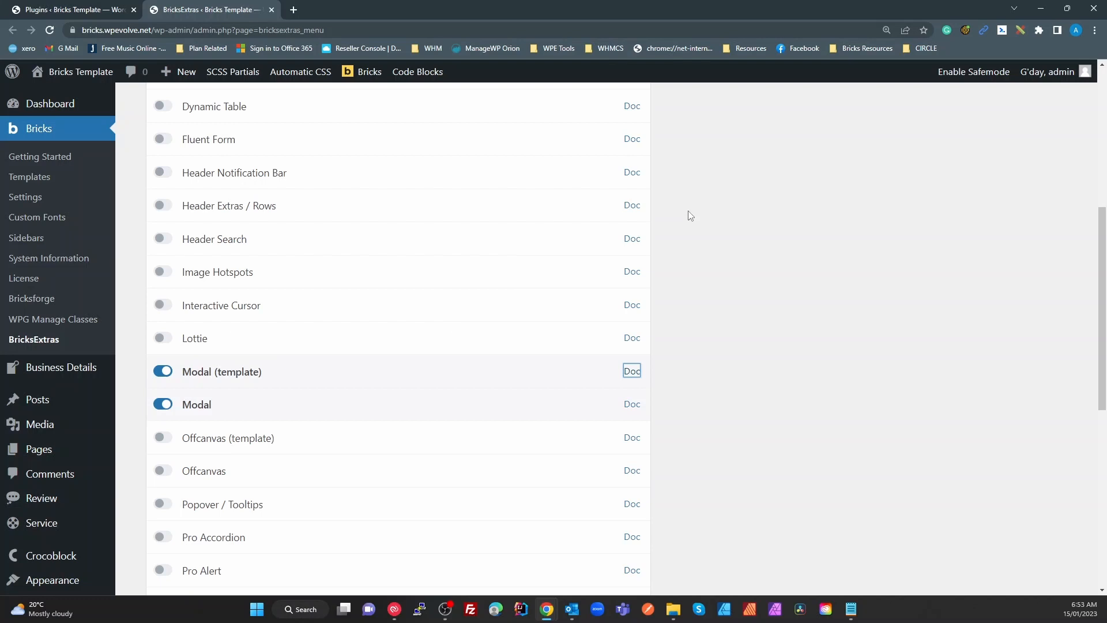
Close the BricksExtras settings tab and bring up link options for a Bricks submenu entry
{"action": "scroll", "coordinate": [186, 391], "scroll_direction": "down", "scroll_amount": 5}
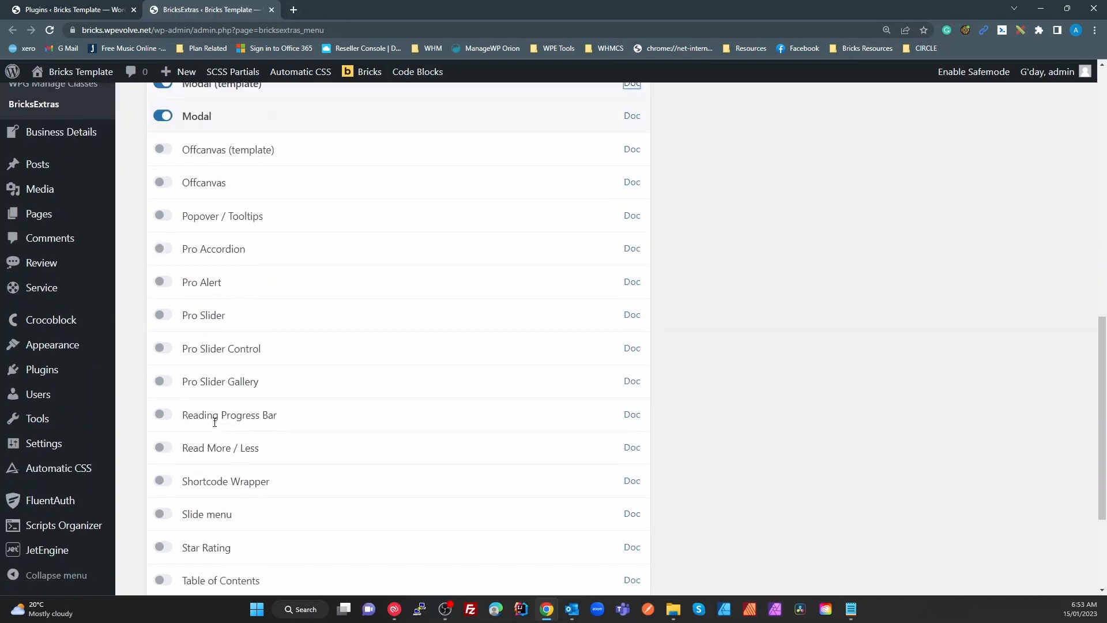
{"action": "scroll", "coordinate": [247, 428], "scroll_direction": "up", "scroll_amount": 12}
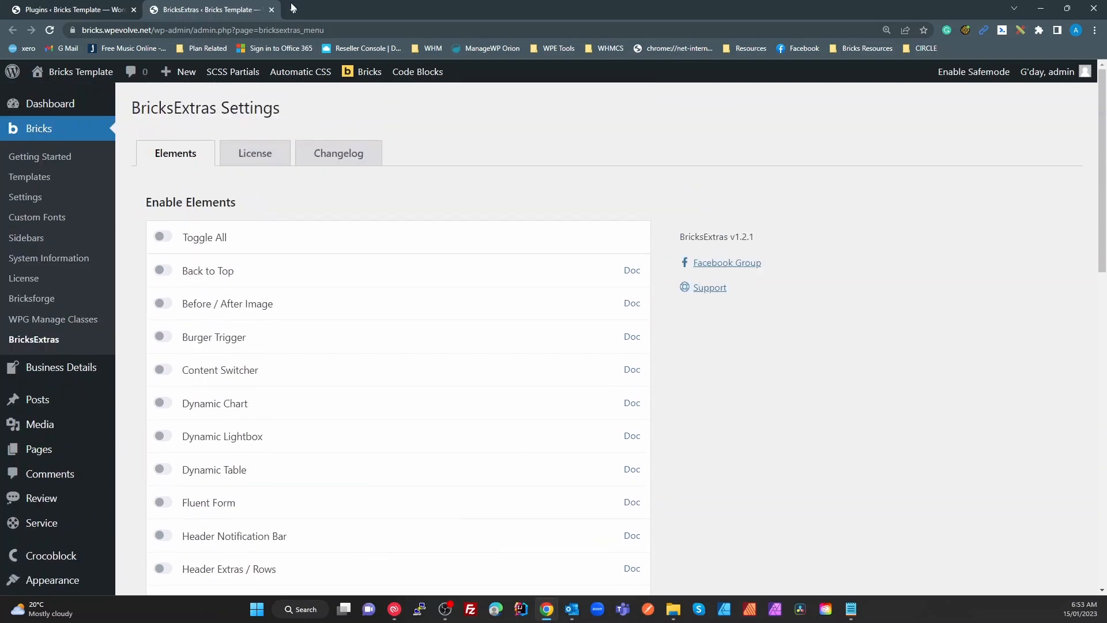
{"action": "left_click", "coordinate": [272, 10]}
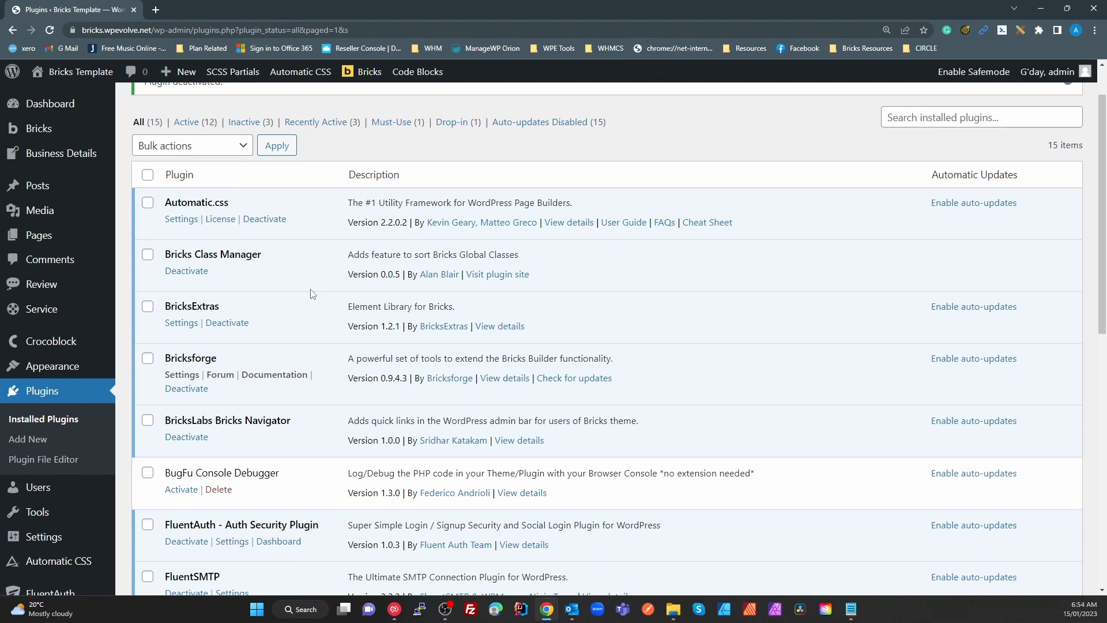
{"action": "mouse_move", "coordinate": [56, 135]}
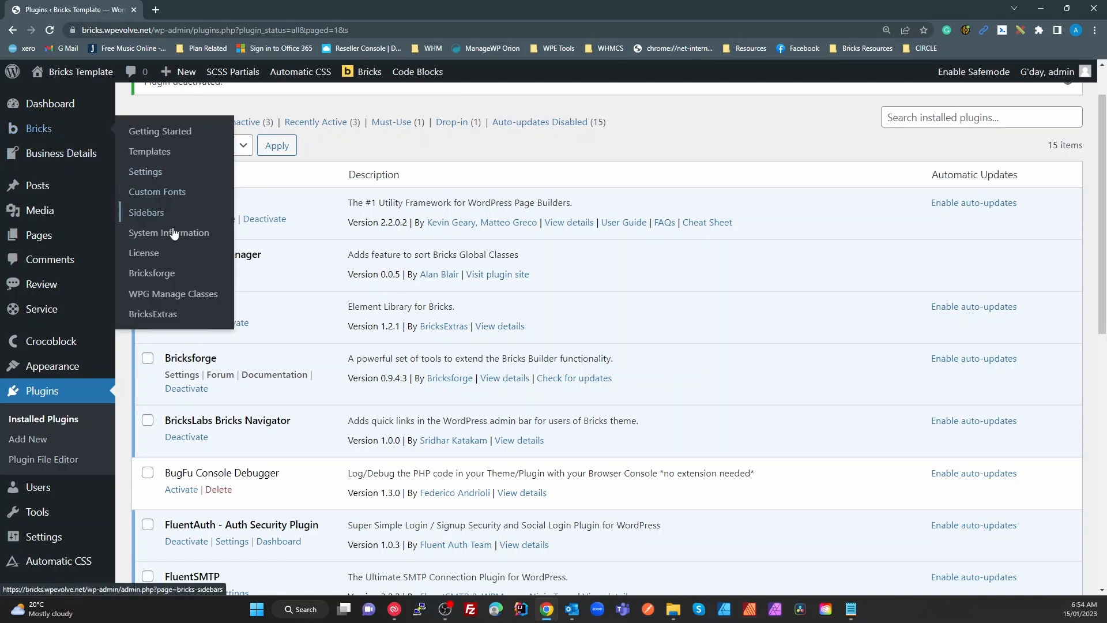
{"action": "right_click", "coordinate": [174, 296]}
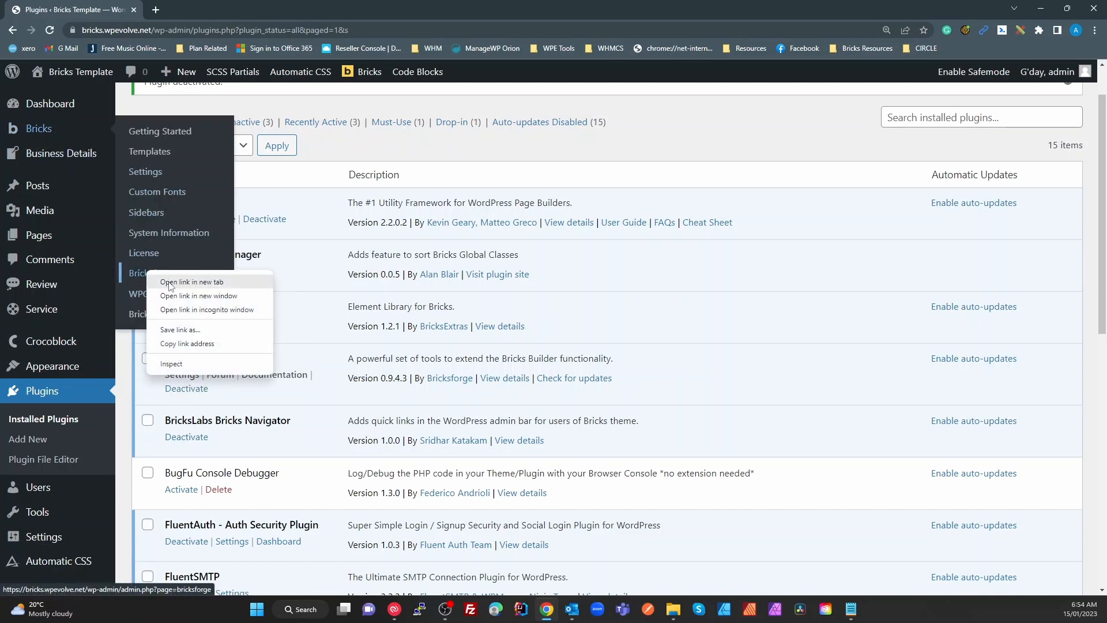
Open Bricksforge settings in a new tab, switching 'Make WordPress area visible' on and back off
{"action": "left_click", "coordinate": [218, 305]}
{"action": "left_click", "coordinate": [194, 7]}
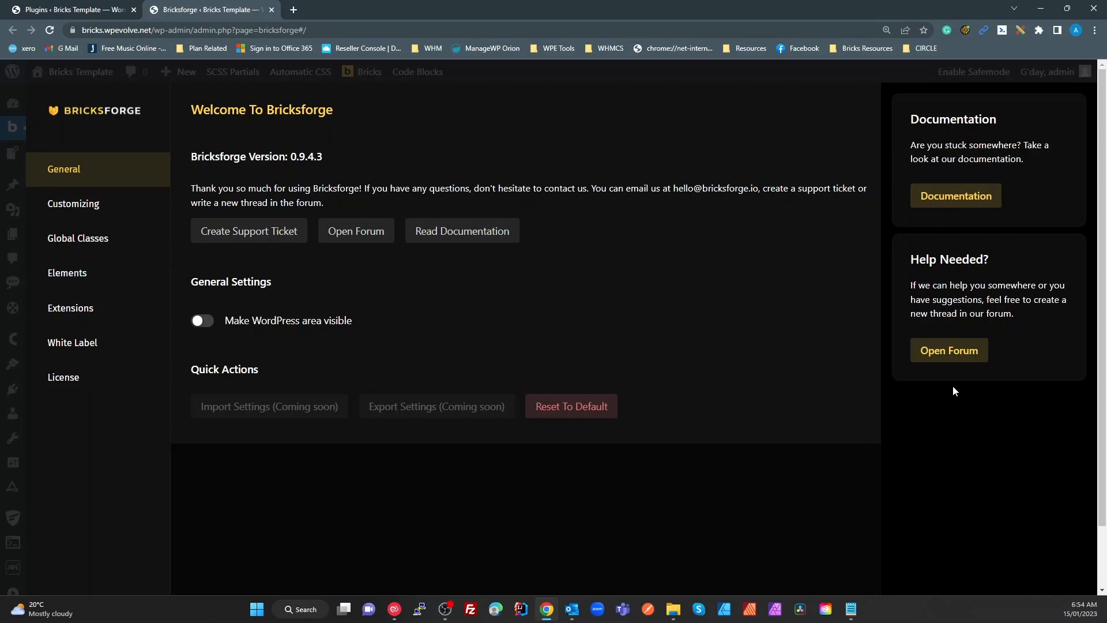
{"action": "left_click", "coordinate": [202, 321]}
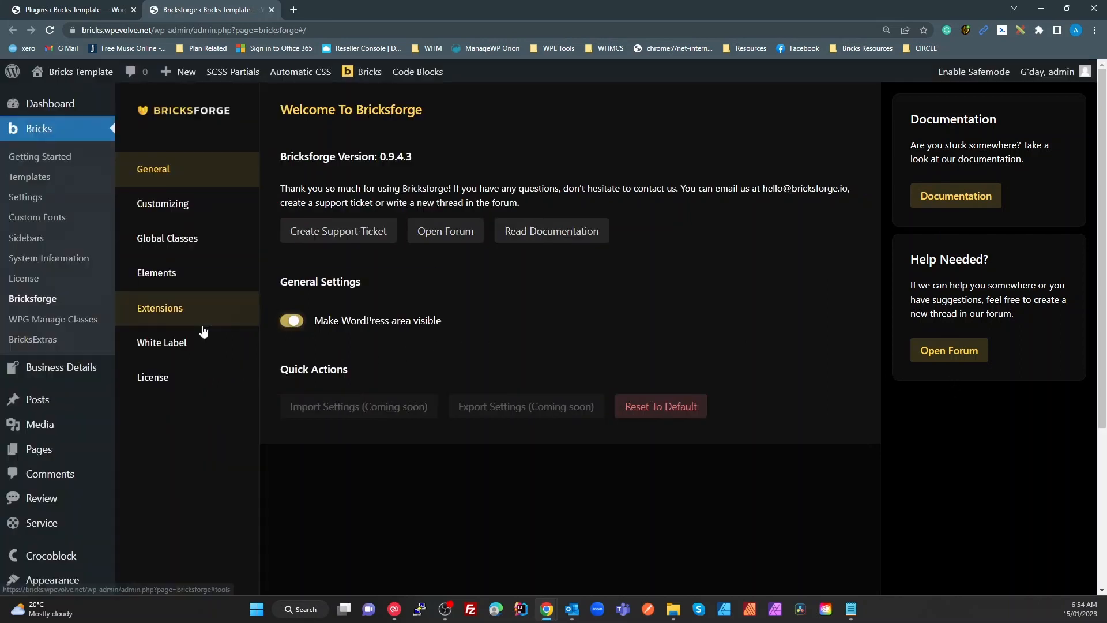
{"action": "left_click", "coordinate": [292, 321]}
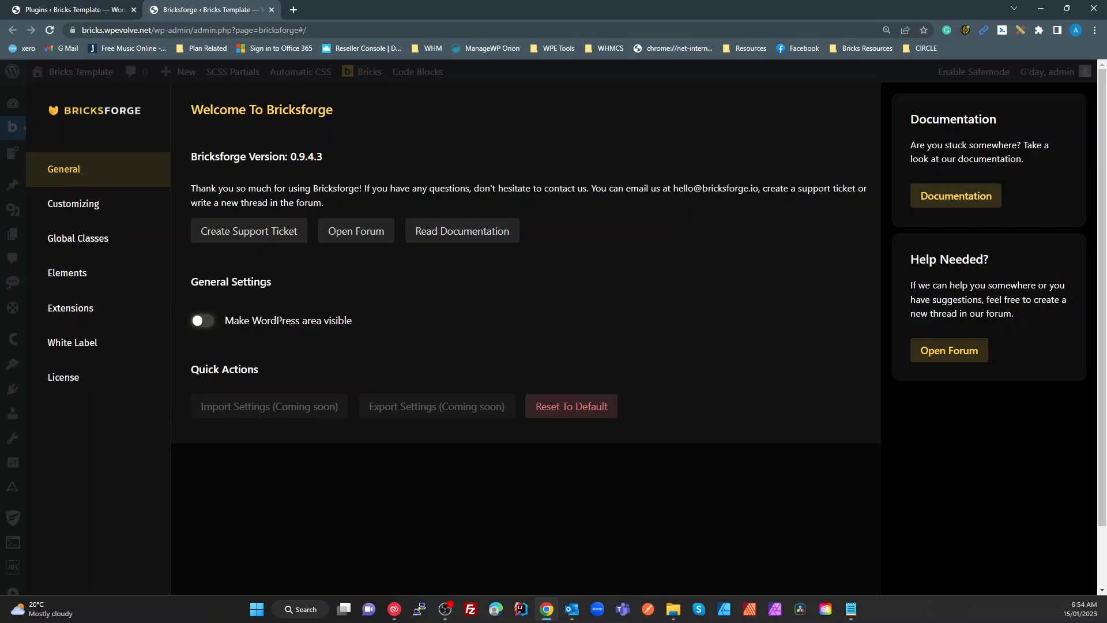
In Customizing, pick the Author role and deactivate all builder elements
{"action": "left_click", "coordinate": [74, 206]}
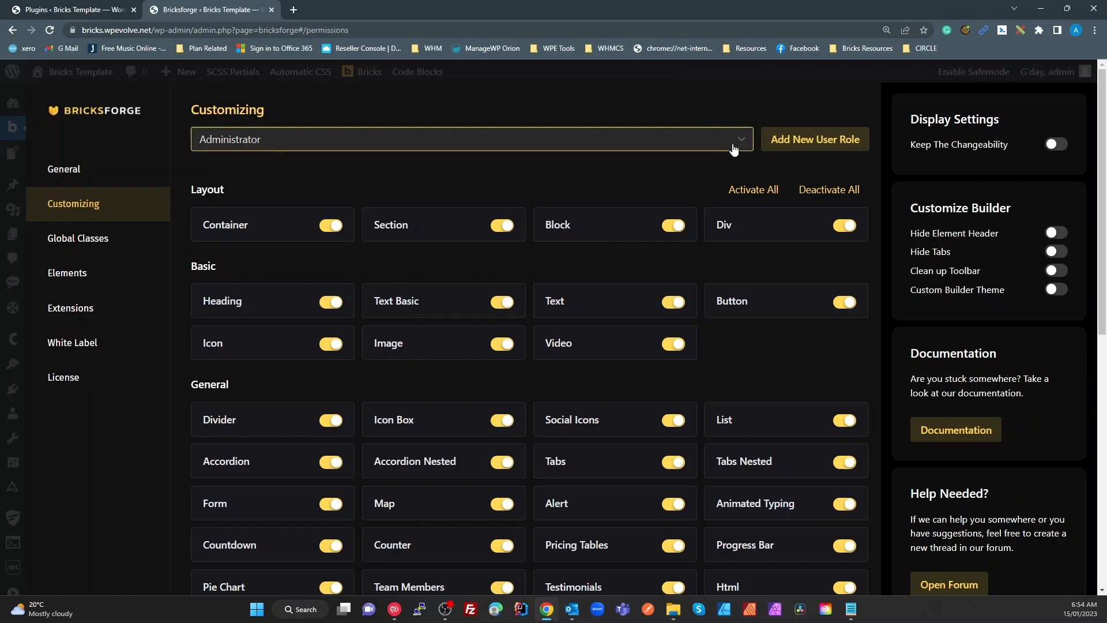
{"action": "left_click", "coordinate": [343, 140]}
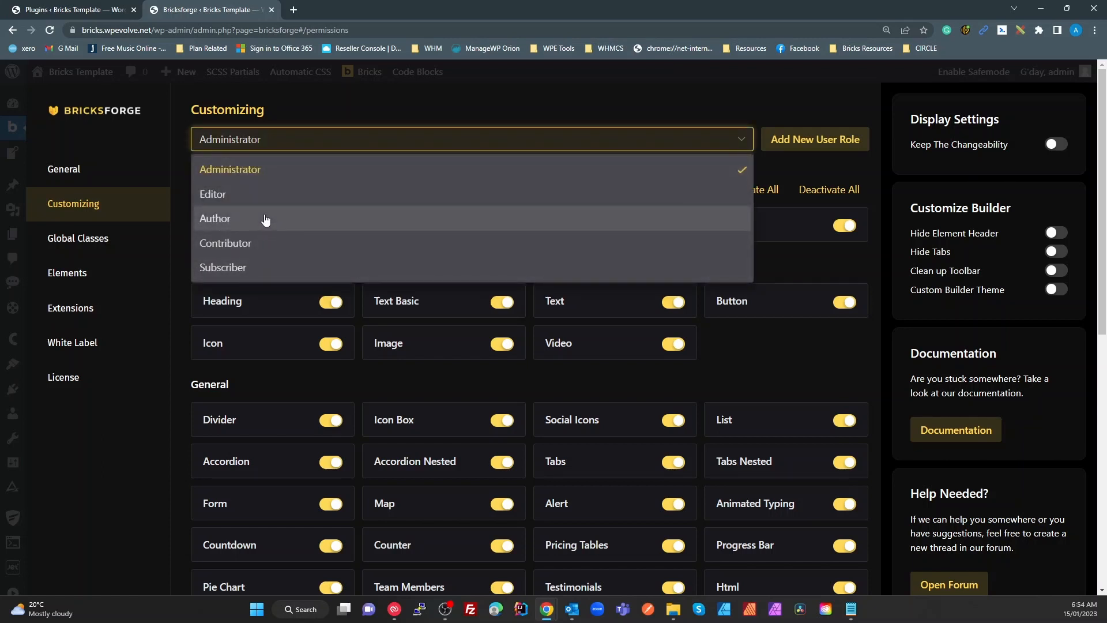
{"action": "left_click", "coordinate": [260, 224]}
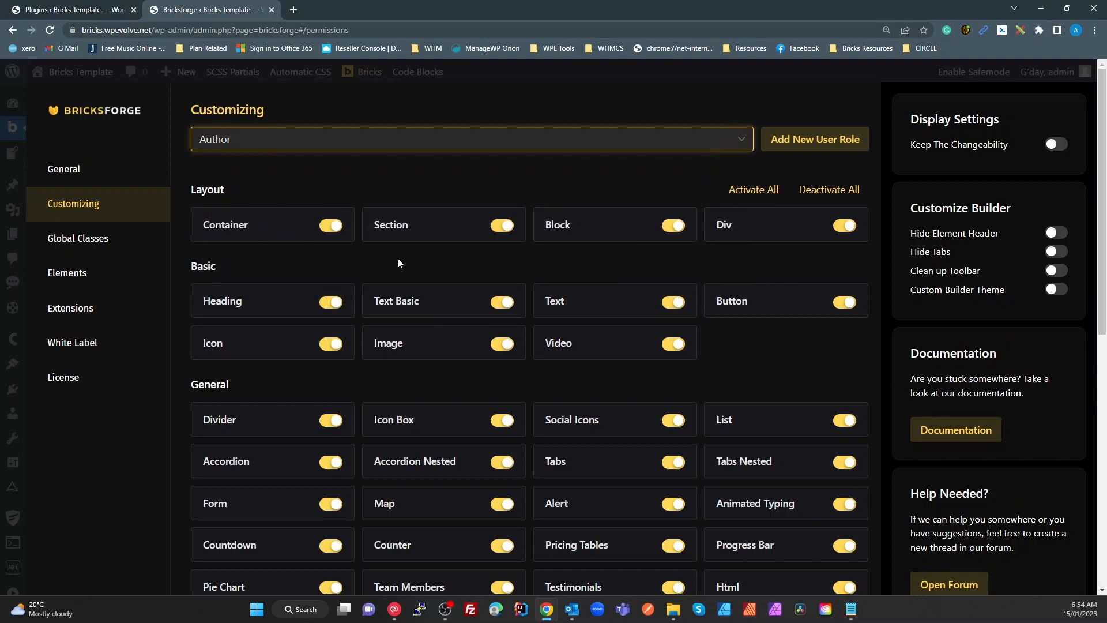
{"action": "left_click", "coordinate": [865, 188]}
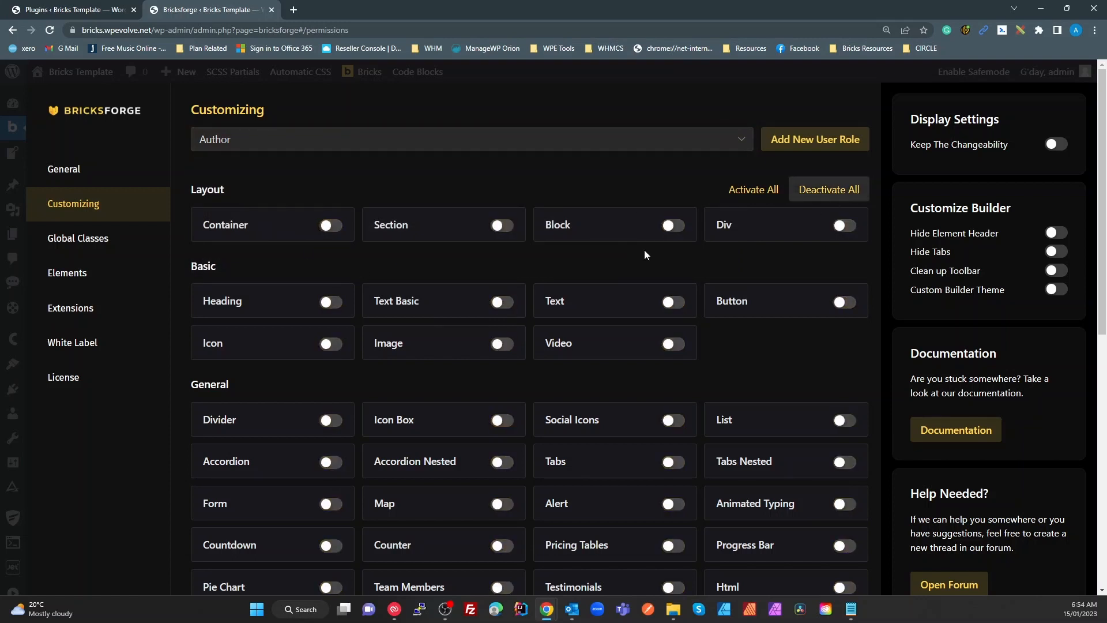
{"action": "scroll", "coordinate": [352, 337], "scroll_direction": "down", "scroll_amount": 2}
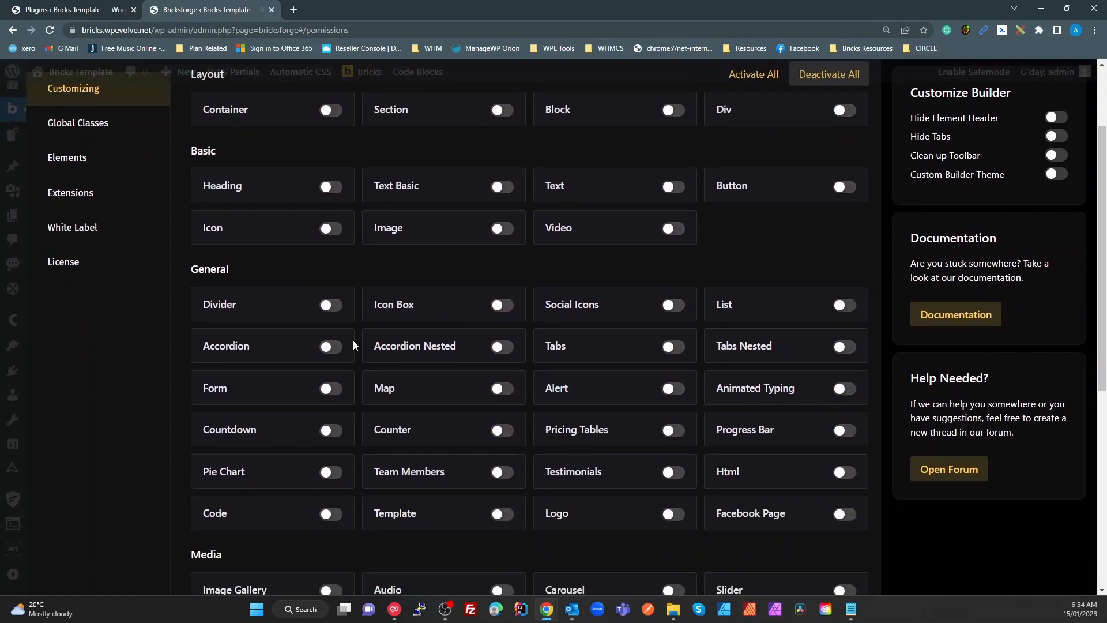
{"action": "scroll", "coordinate": [353, 343], "scroll_direction": "up", "scroll_amount": 1}
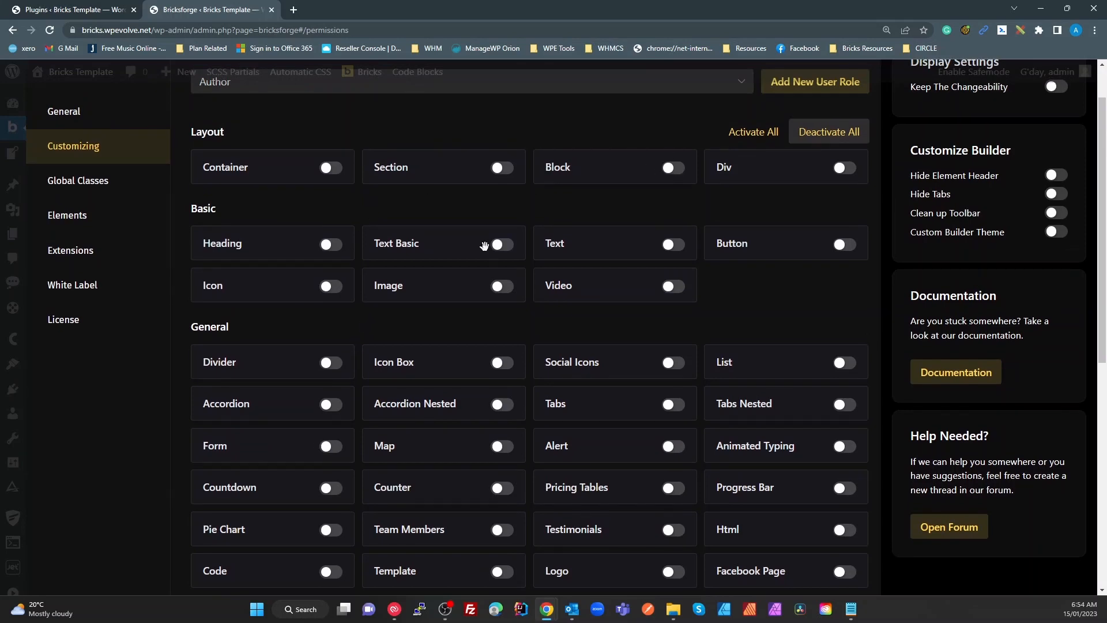
Allow the Heading, Text, Text Basic, Image, Video and Icon elements for authors
{"action": "left_click", "coordinate": [330, 244]}
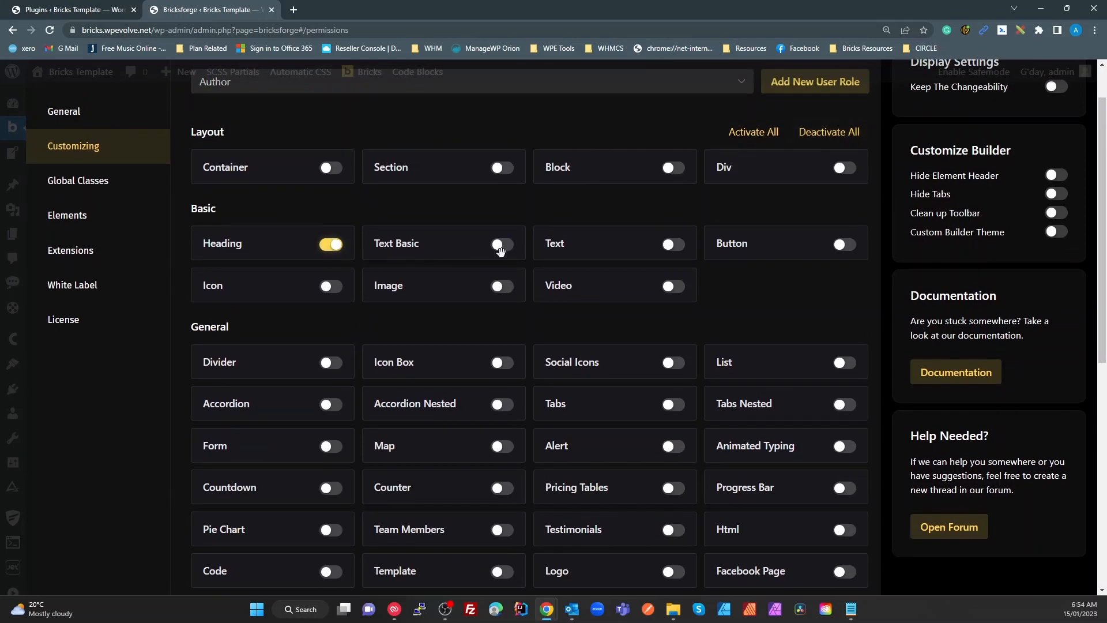
{"action": "left_click", "coordinate": [673, 247]}
{"action": "left_click", "coordinate": [505, 247]}
{"action": "left_click", "coordinate": [503, 287]}
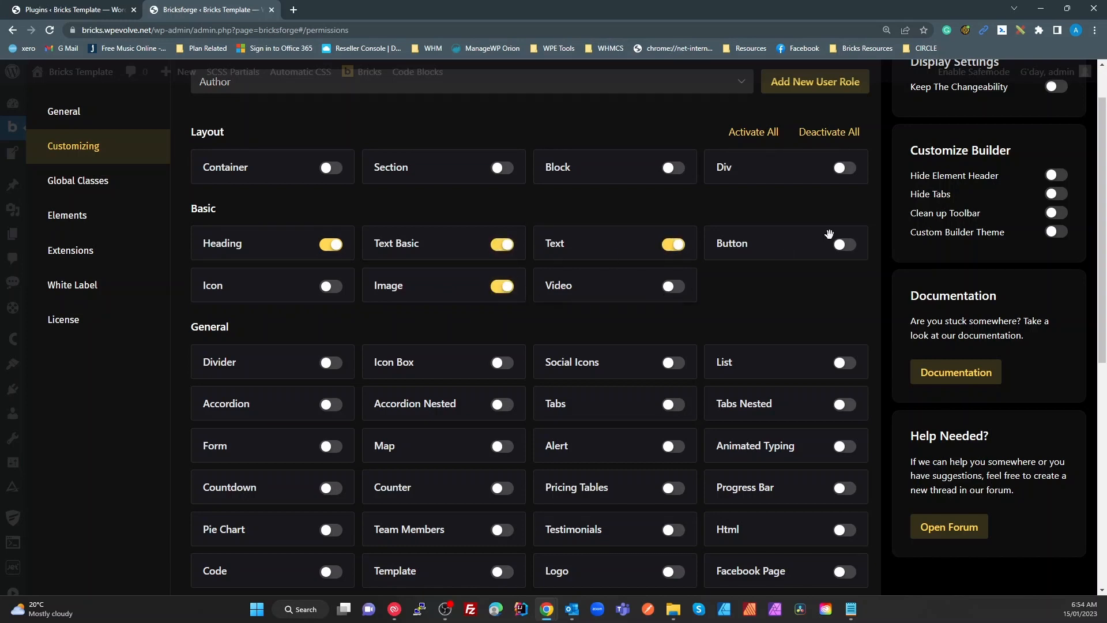
{"action": "left_click", "coordinate": [673, 287]}
{"action": "left_click", "coordinate": [331, 292]}
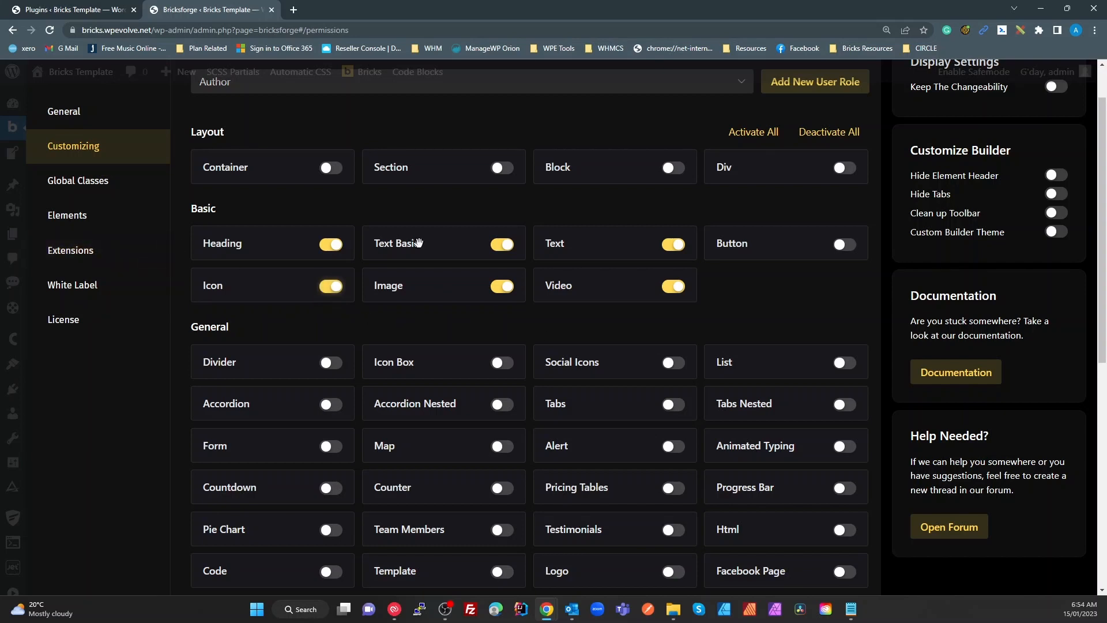
Review the full element list and activate all elements for the Author role
{"action": "scroll", "coordinate": [381, 362], "scroll_direction": "down", "scroll_amount": 2}
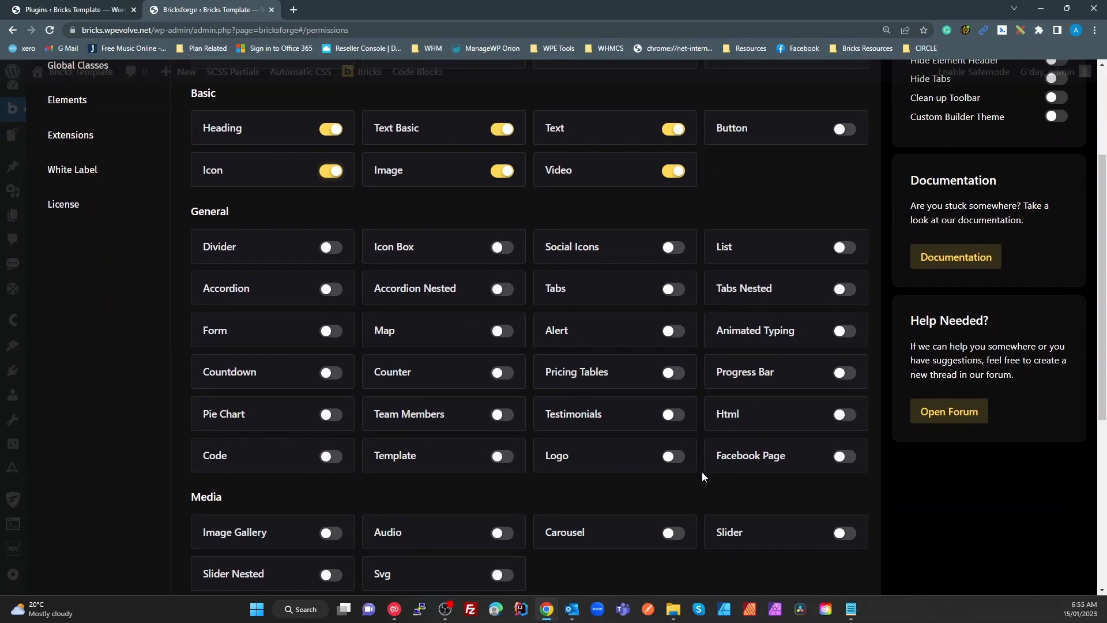
{"action": "scroll", "coordinate": [706, 478], "scroll_direction": "down", "scroll_amount": 1}
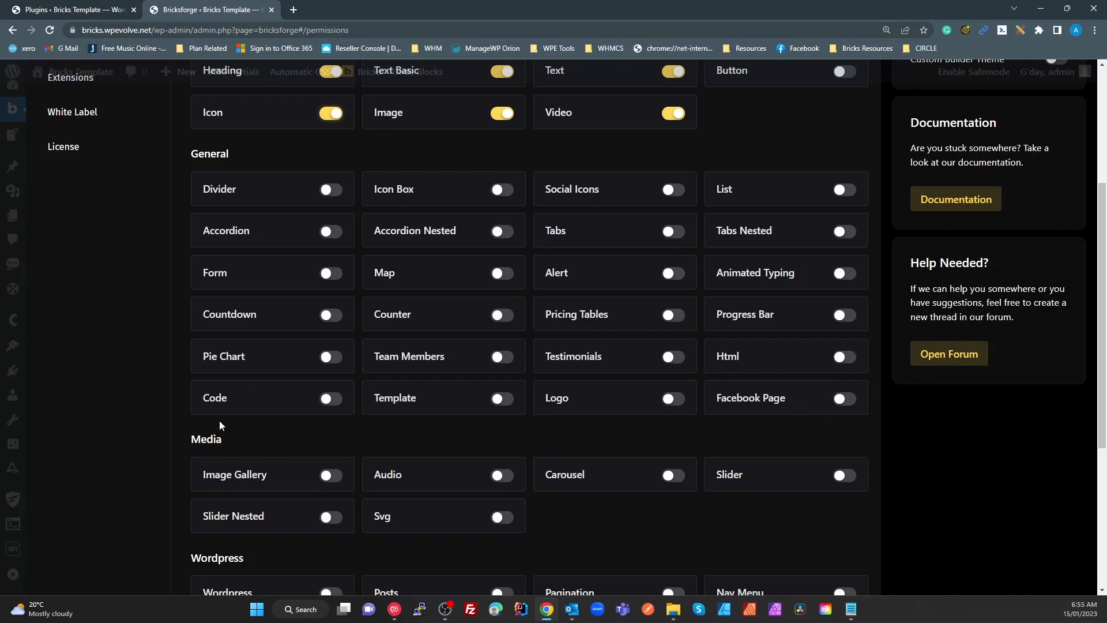
{"action": "scroll", "coordinate": [300, 456], "scroll_direction": "down", "scroll_amount": 1}
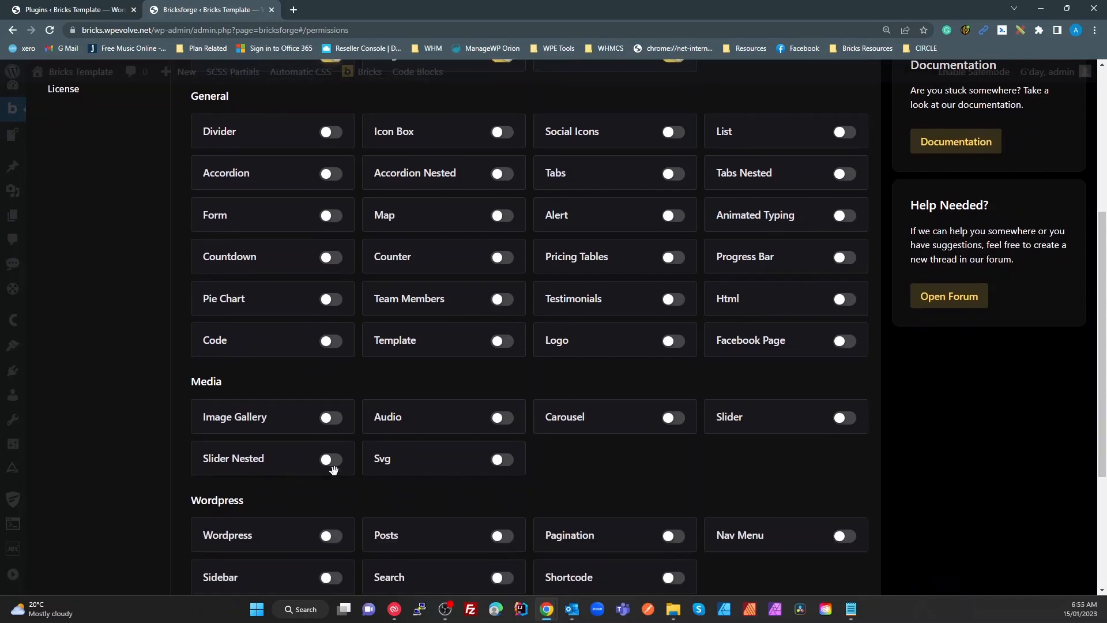
{"action": "scroll", "coordinate": [331, 462], "scroll_direction": "down", "scroll_amount": 4}
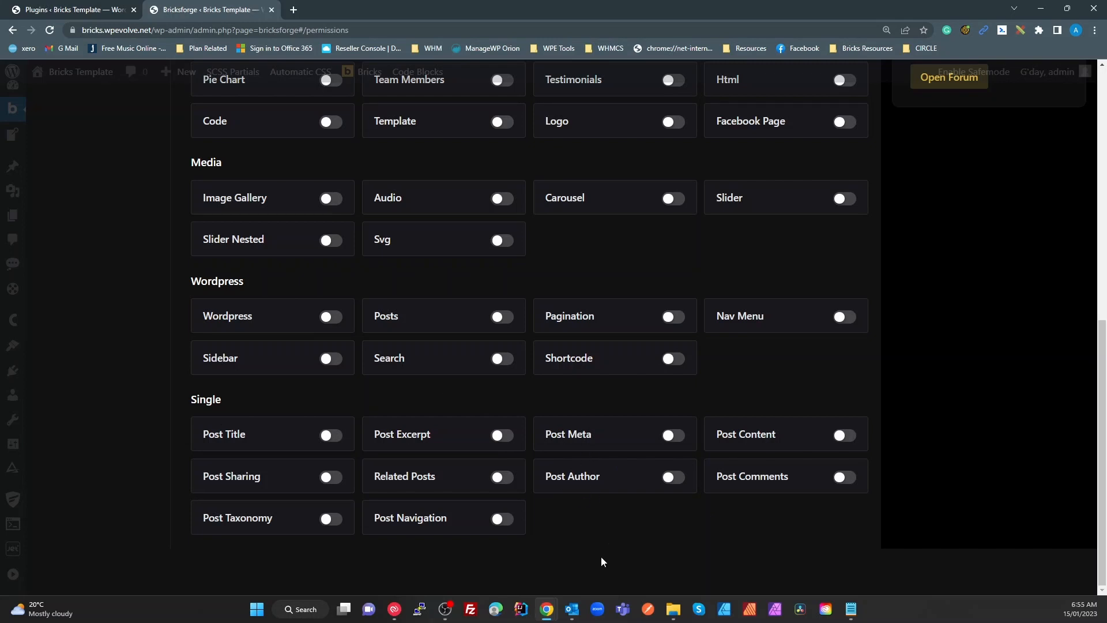
{"action": "scroll", "coordinate": [647, 359], "scroll_direction": "up", "scroll_amount": 8}
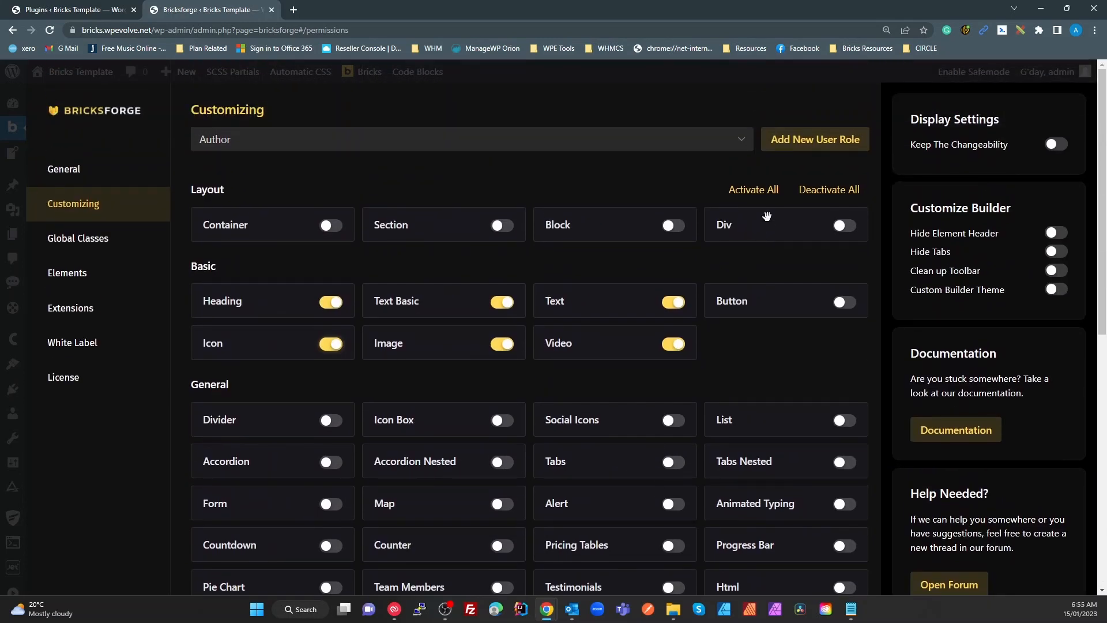
{"action": "left_click", "coordinate": [759, 194]}
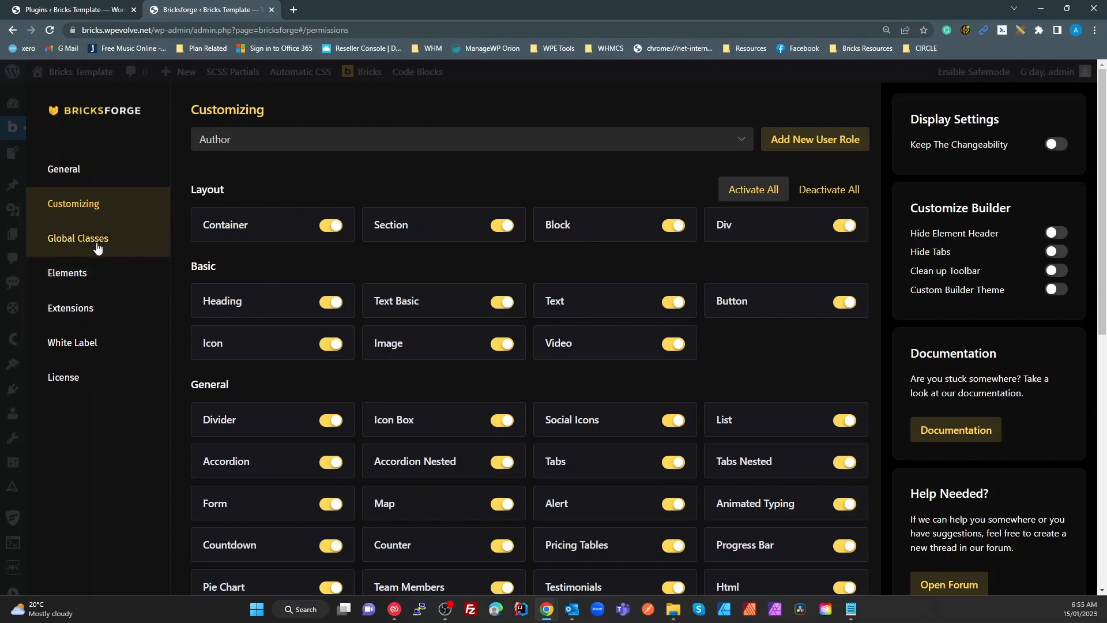
{"action": "left_click", "coordinate": [96, 248]}
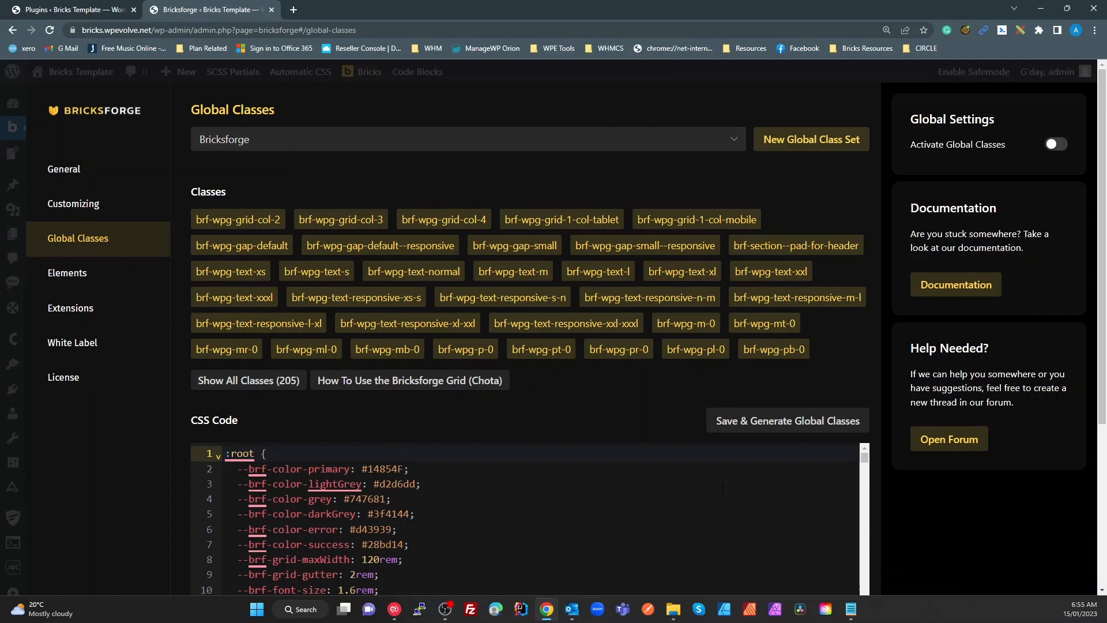
{"action": "scroll", "coordinate": [772, 520], "scroll_direction": "down", "scroll_amount": 2}
{"action": "left_click", "coordinate": [771, 519]}
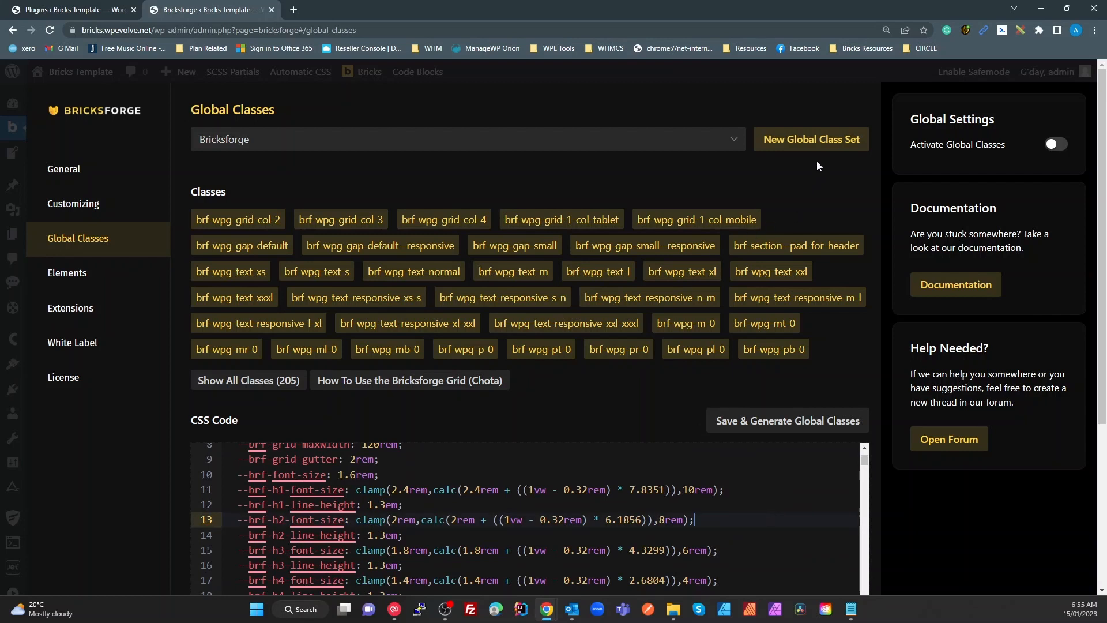
{"action": "left_click", "coordinate": [776, 530]}
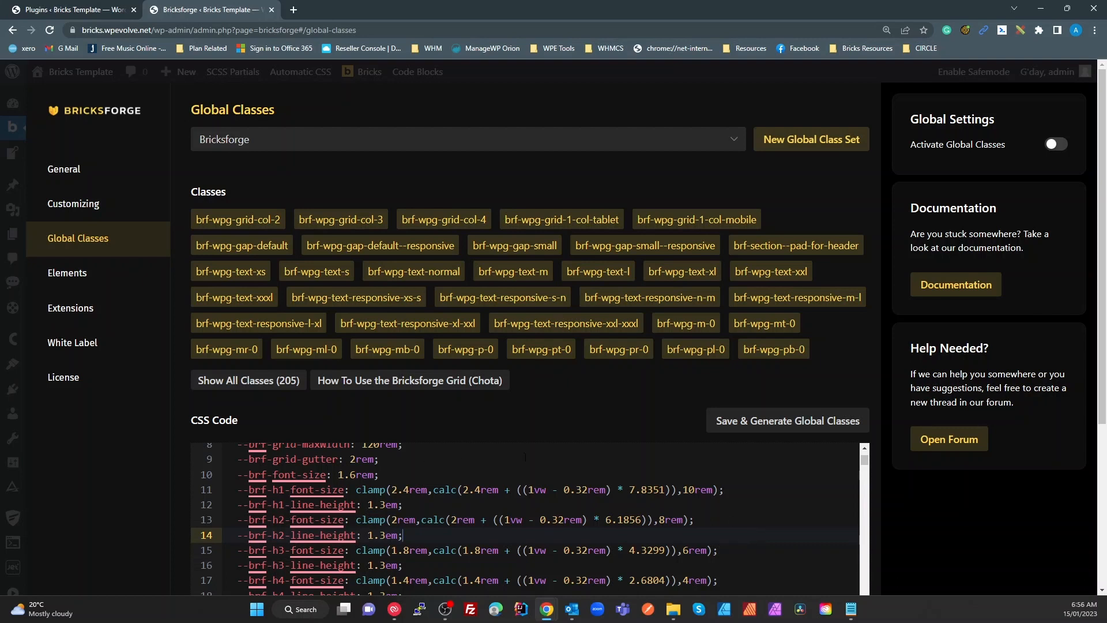
{"action": "scroll", "coordinate": [733, 520], "scroll_direction": "down", "scroll_amount": 5}
{"action": "scroll", "coordinate": [525, 412], "scroll_direction": "up", "scroll_amount": 4}
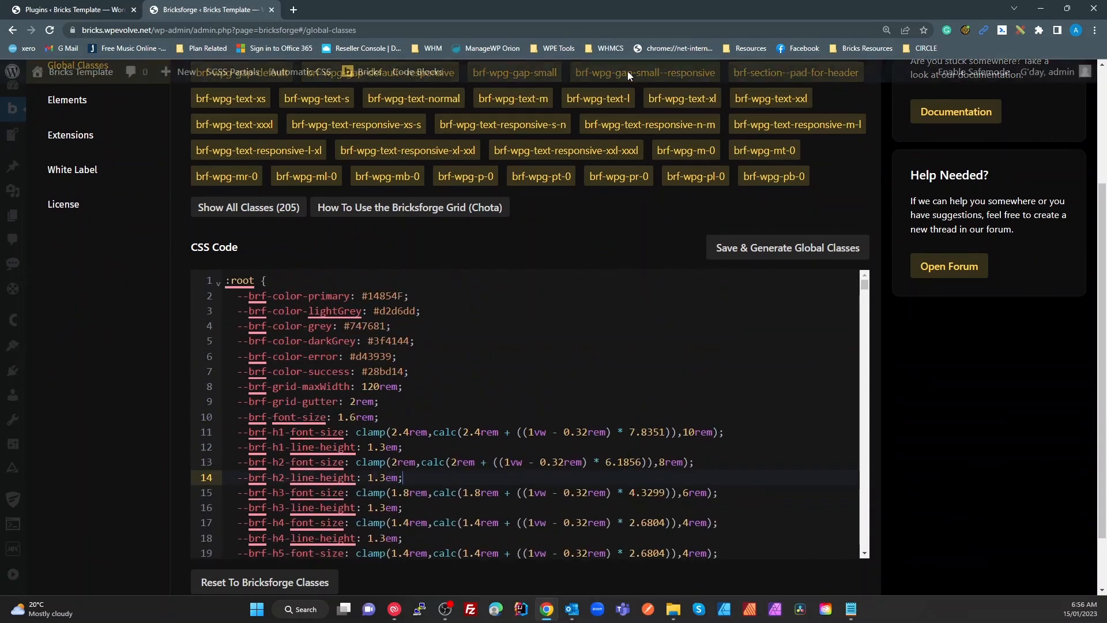
{"action": "scroll", "coordinate": [133, 303], "scroll_direction": "up", "scroll_amount": 3}
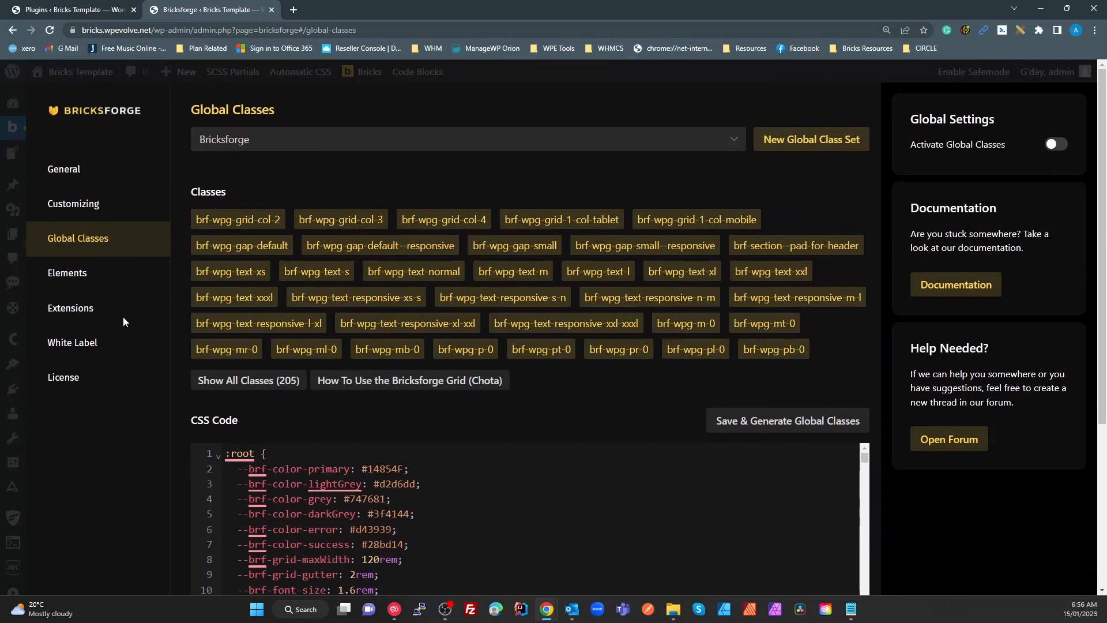
Switch to Bricksforge's Elements page, showing Flip Everything, Popup Trigger and others switched off
{"action": "left_click", "coordinate": [81, 279]}
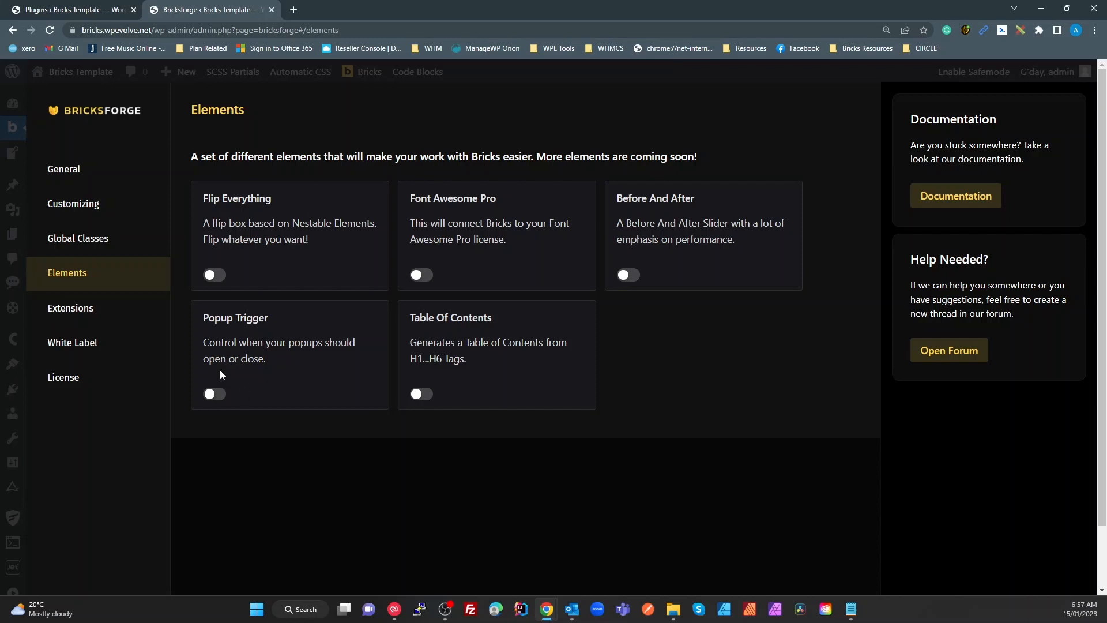
Open Bricksforge Extensions and highlight the Custom Fonts Bulk Upload and Animations titles
{"action": "left_click", "coordinate": [103, 321]}
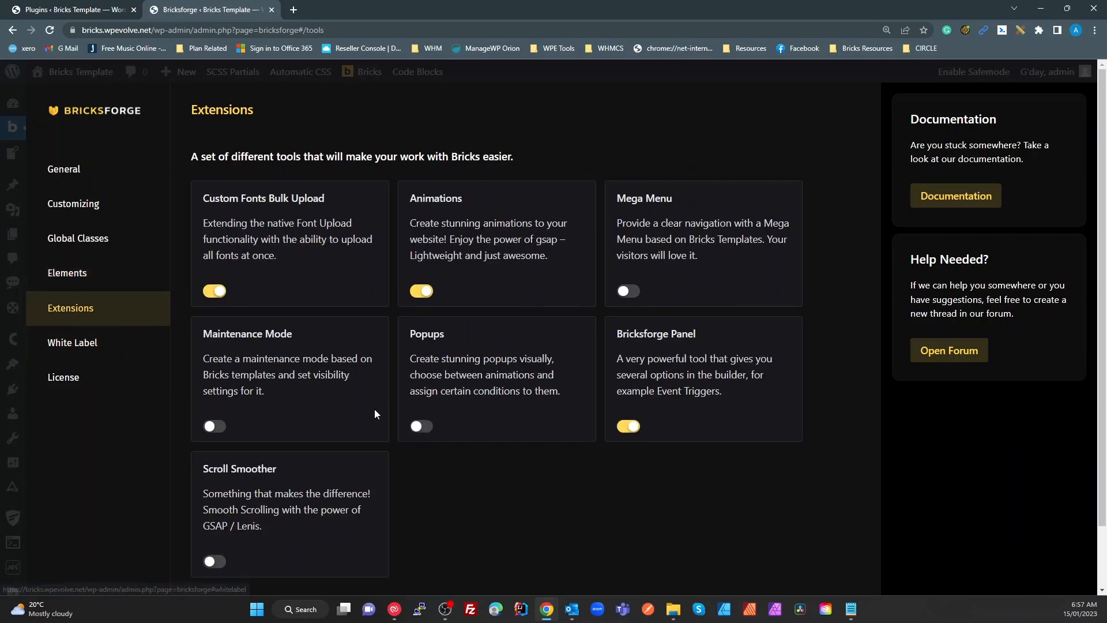
{"action": "left_click_drag", "start_coordinate": [224, 197], "coordinate": [259, 198]}
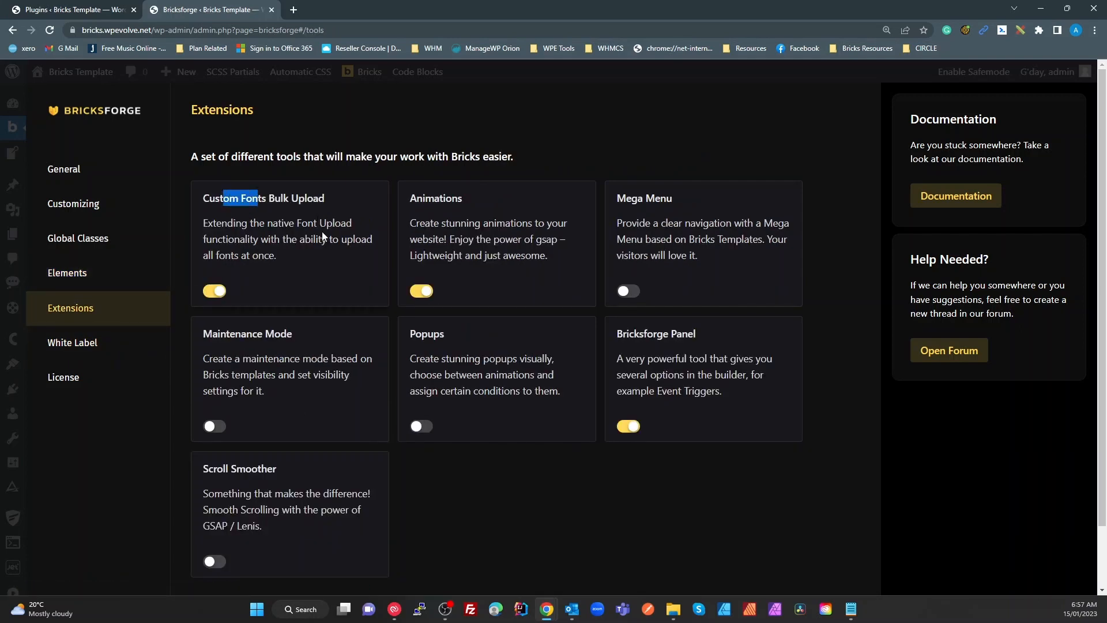
{"action": "left_click_drag", "start_coordinate": [417, 199], "coordinate": [435, 199]}
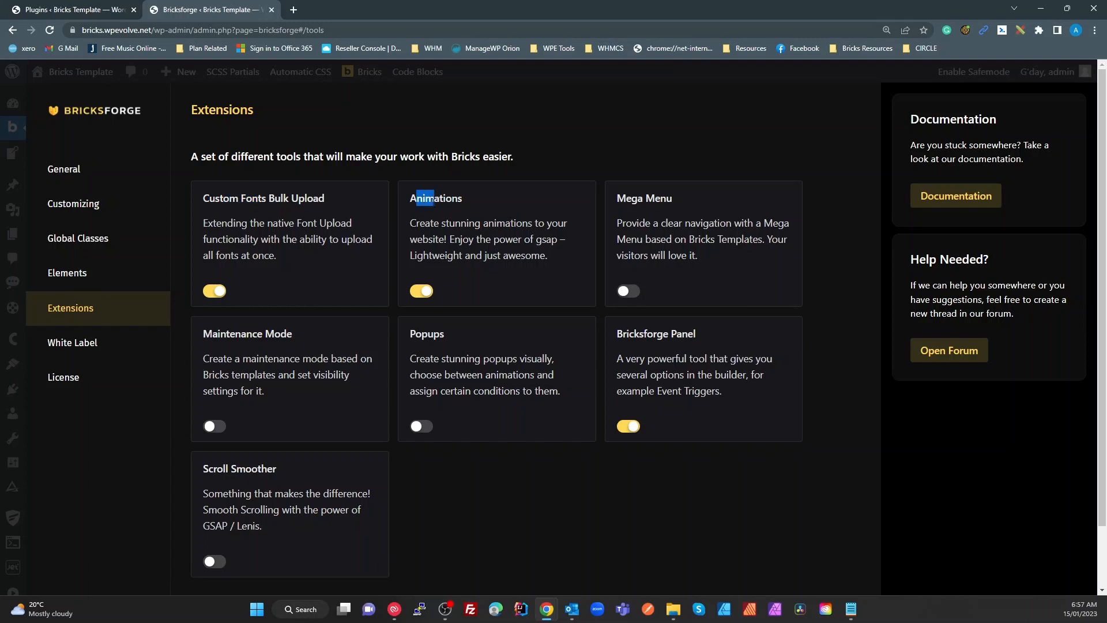
{"action": "left_click", "coordinate": [425, 198]}
{"action": "left_click", "coordinate": [97, 343]}
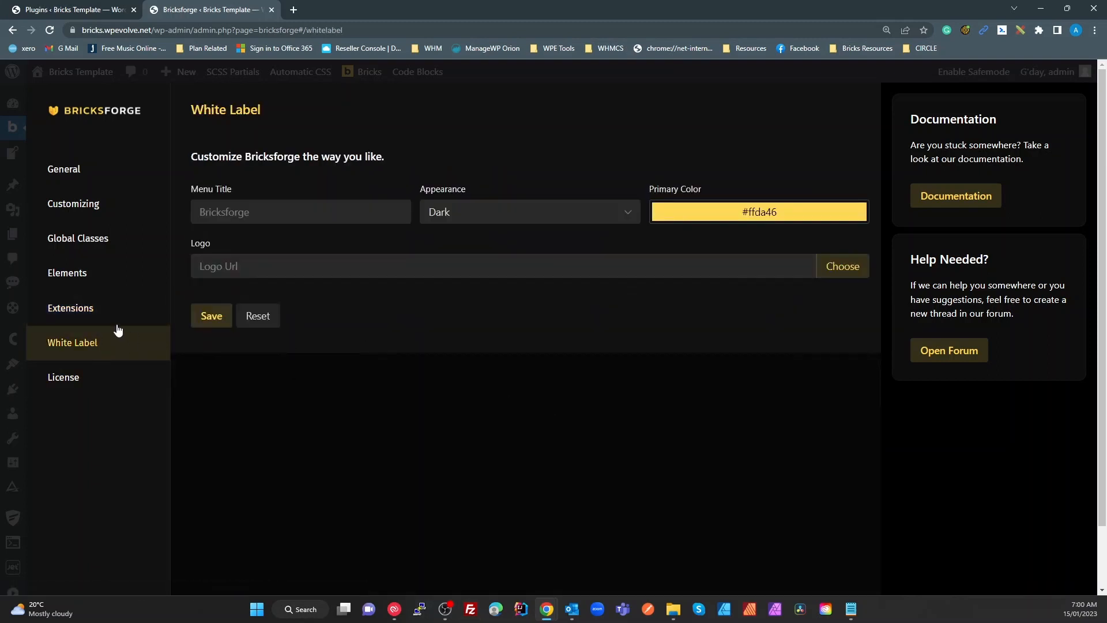
{"action": "left_click", "coordinate": [79, 312]}
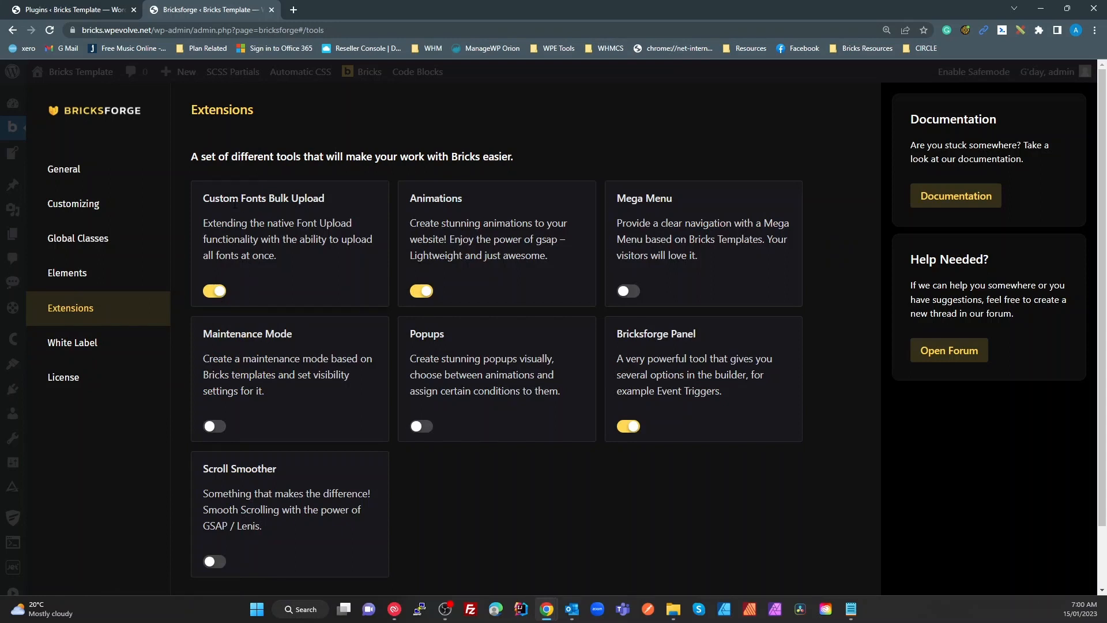
{"action": "left_click_drag", "start_coordinate": [222, 198], "coordinate": [358, 203]}
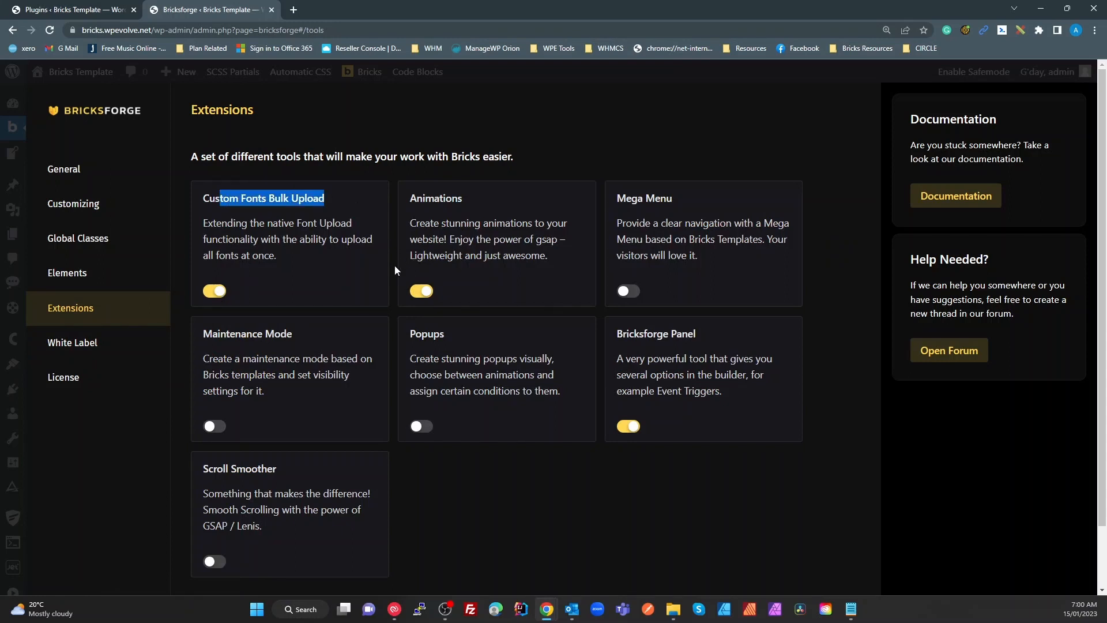
{"action": "left_click_drag", "start_coordinate": [680, 346], "coordinate": [627, 334]}
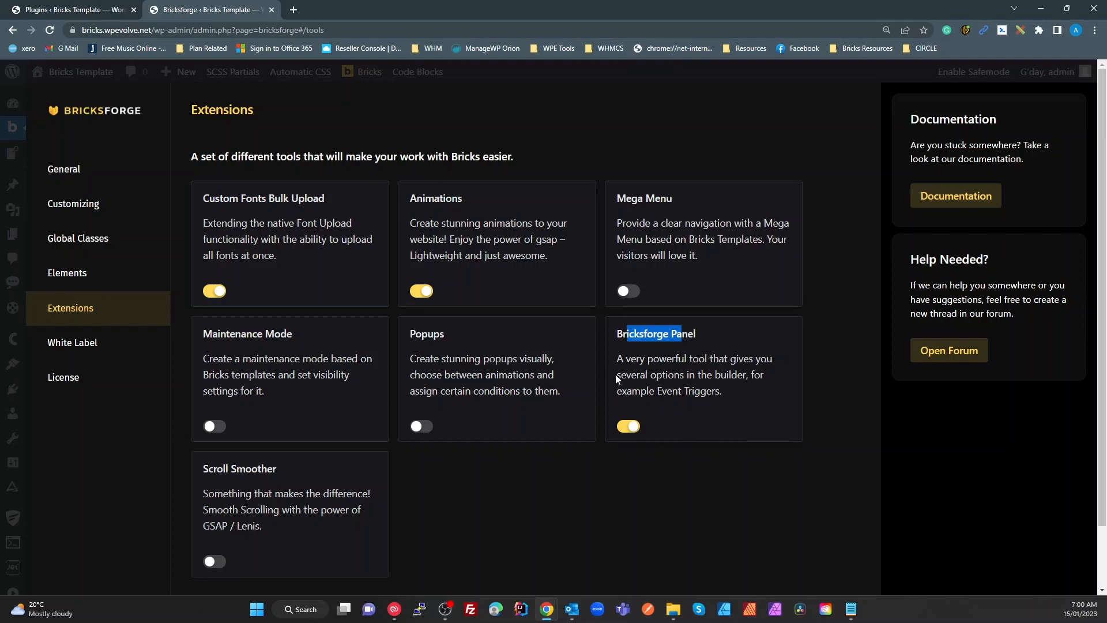
Close the Bricksforge tab and view the Bricks Template homepage in a new tab
{"action": "left_click", "coordinate": [274, 10]}
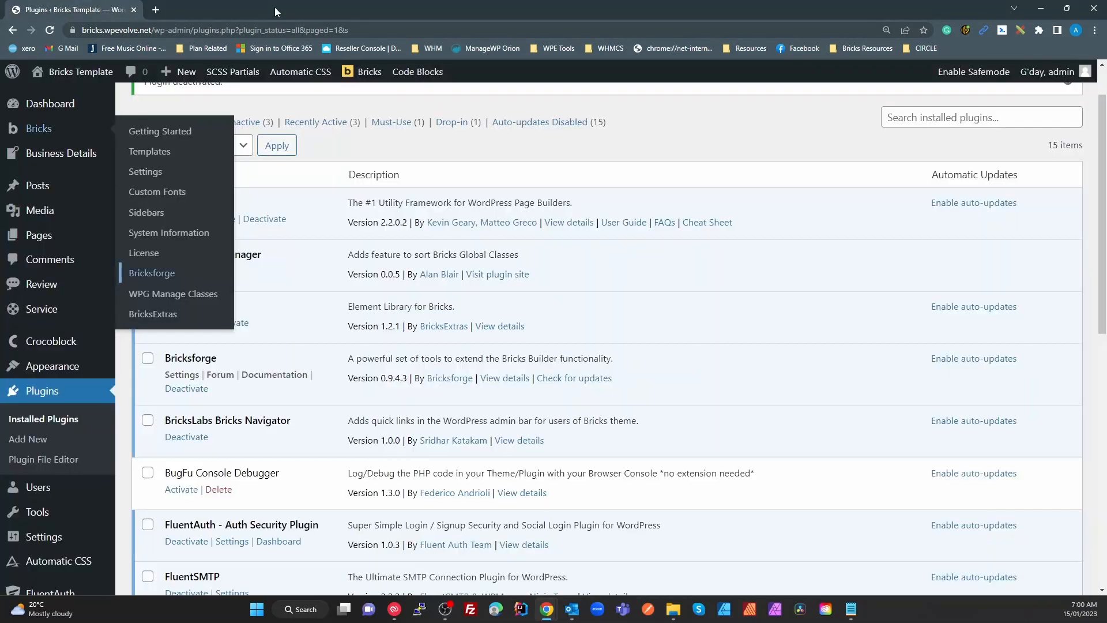
{"action": "right_click", "coordinate": [79, 87]}
{"action": "left_click", "coordinate": [79, 88]}
{"action": "left_click", "coordinate": [178, 10]}
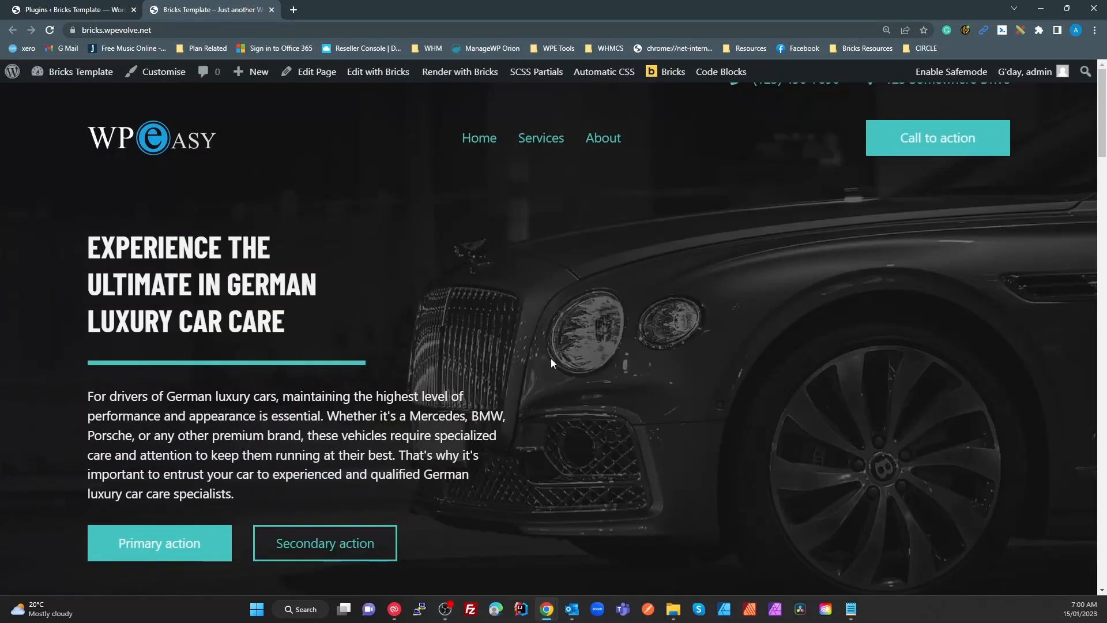
{"action": "scroll", "coordinate": [549, 369], "scroll_direction": "down", "scroll_amount": 5}
{"action": "scroll", "coordinate": [543, 374], "scroll_direction": "down", "scroll_amount": 15}
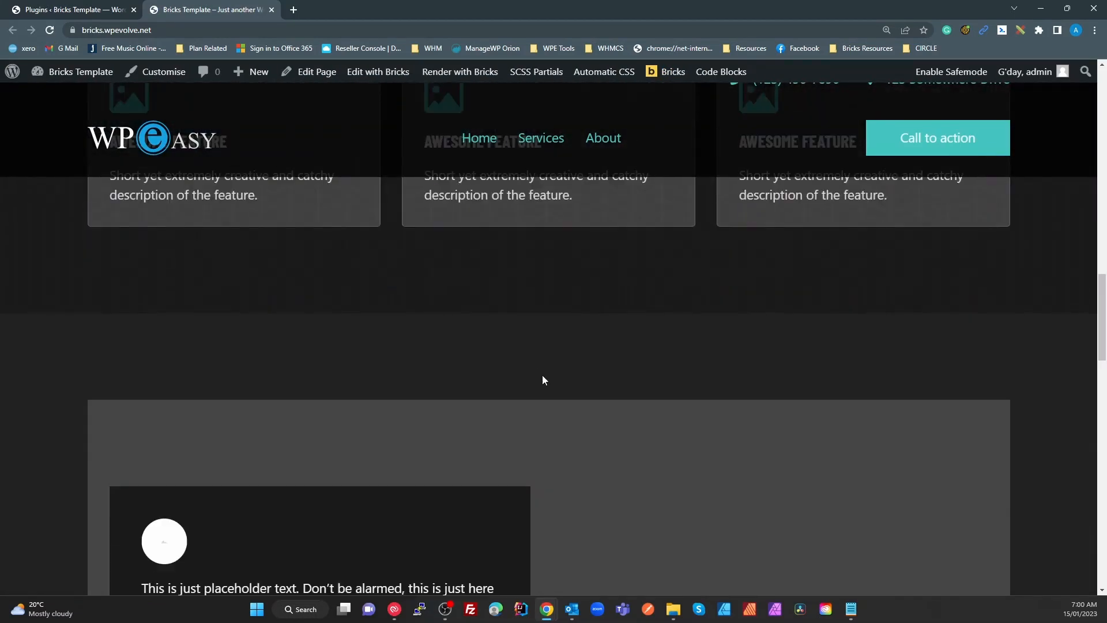
{"action": "scroll", "coordinate": [543, 377], "scroll_direction": "up", "scroll_amount": 8}
{"action": "scroll", "coordinate": [543, 383], "scroll_direction": "up", "scroll_amount": 10}
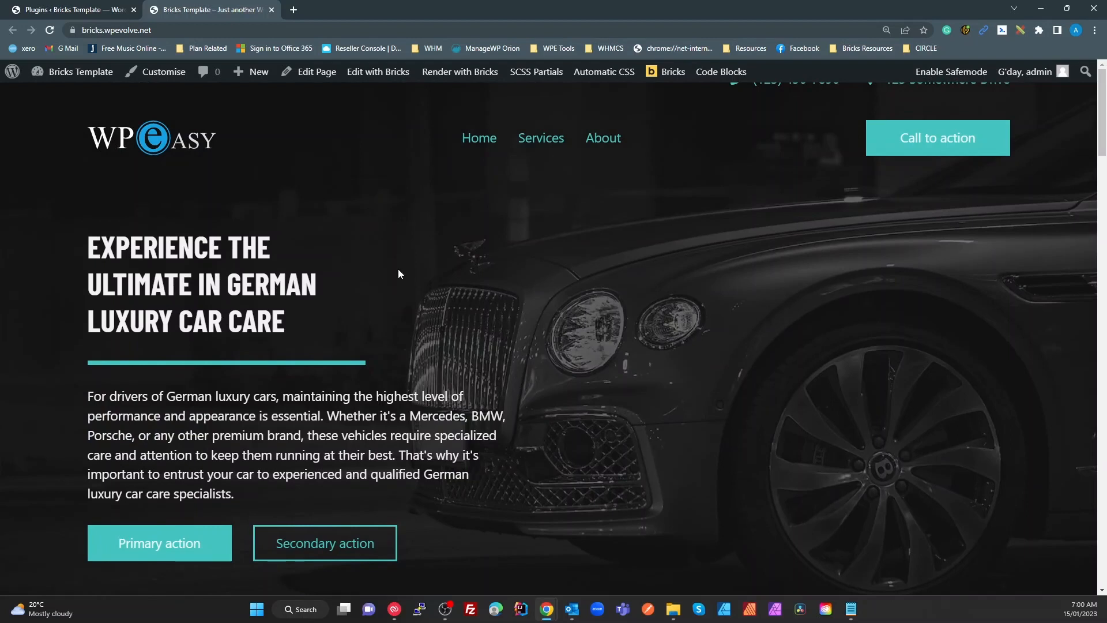
Open the homepage in Bricks Builder and add a trial interaction to the hero Content Wrapper
{"action": "left_click", "coordinate": [379, 72]}
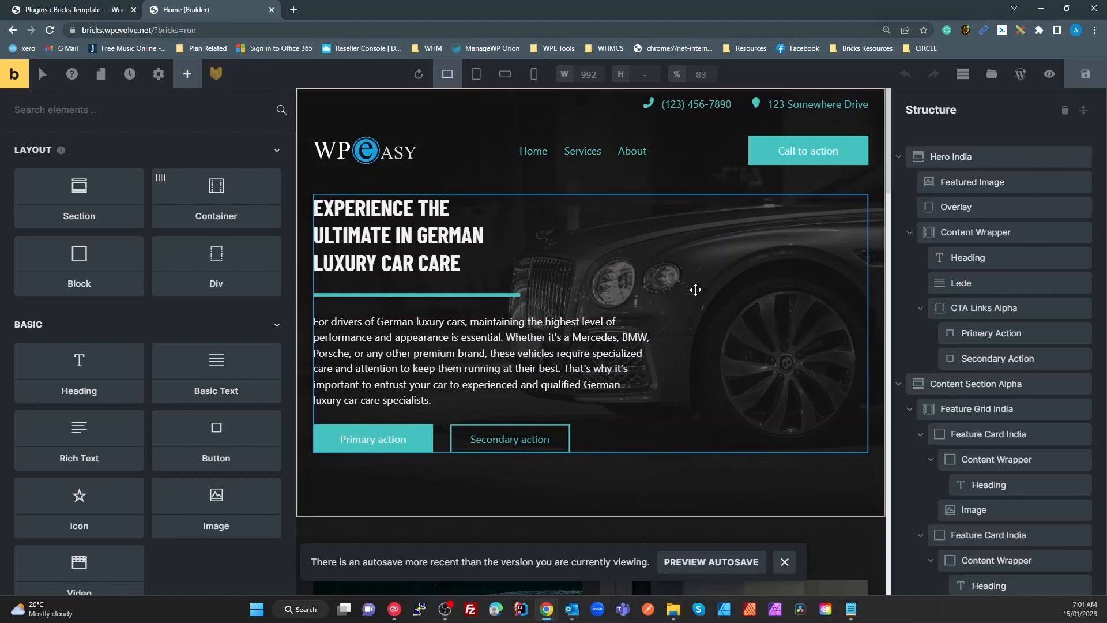
{"action": "left_click", "coordinate": [704, 264]}
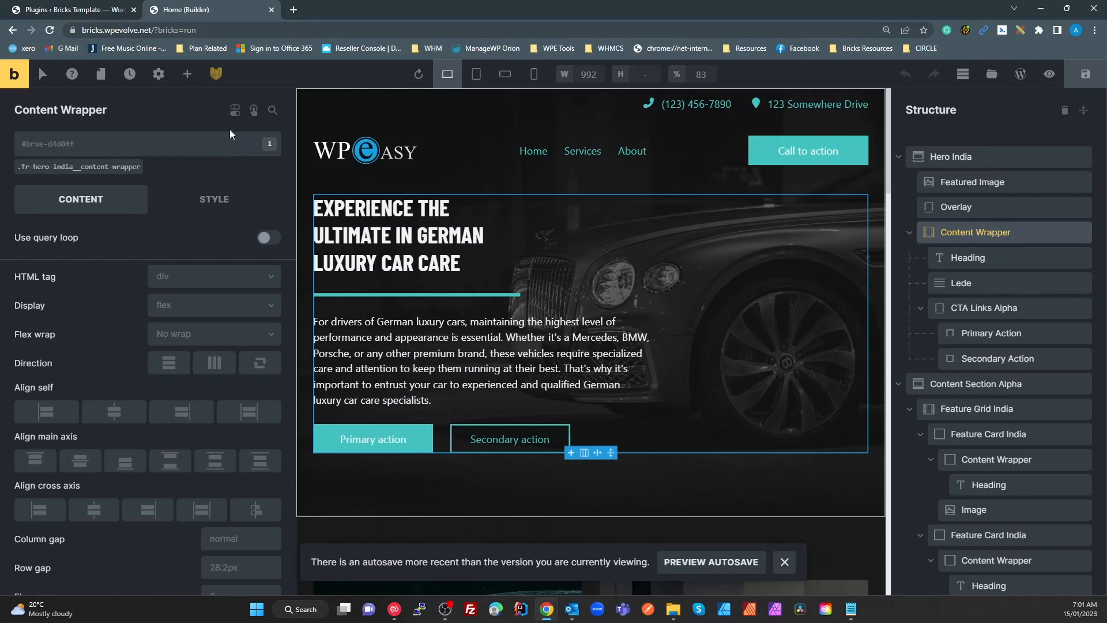
{"action": "left_click", "coordinate": [254, 110]}
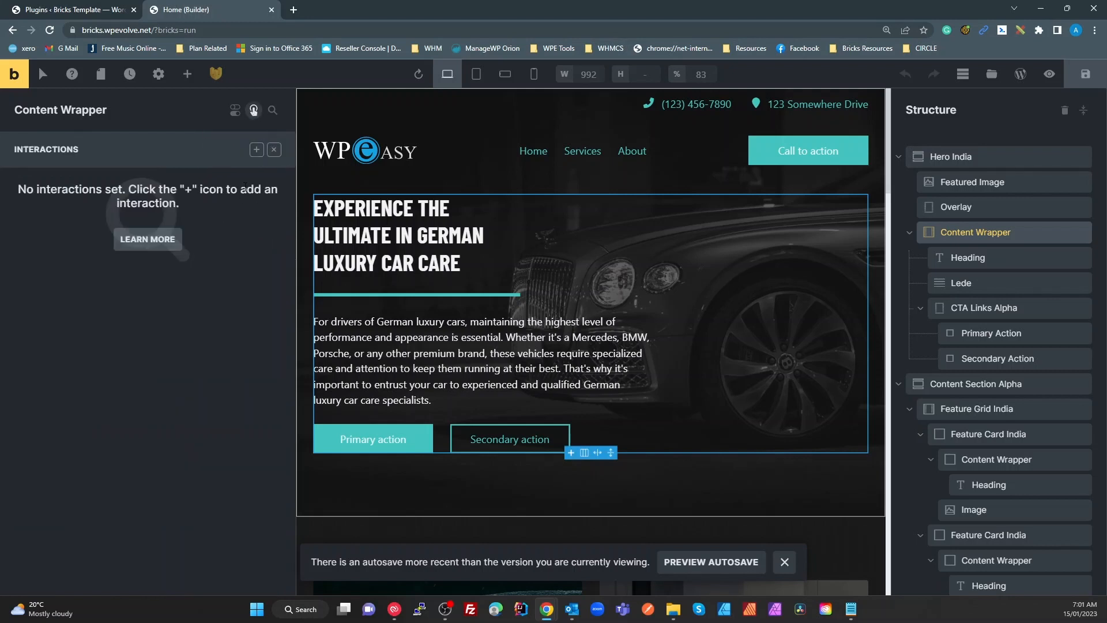
{"action": "left_click", "coordinate": [256, 150]}
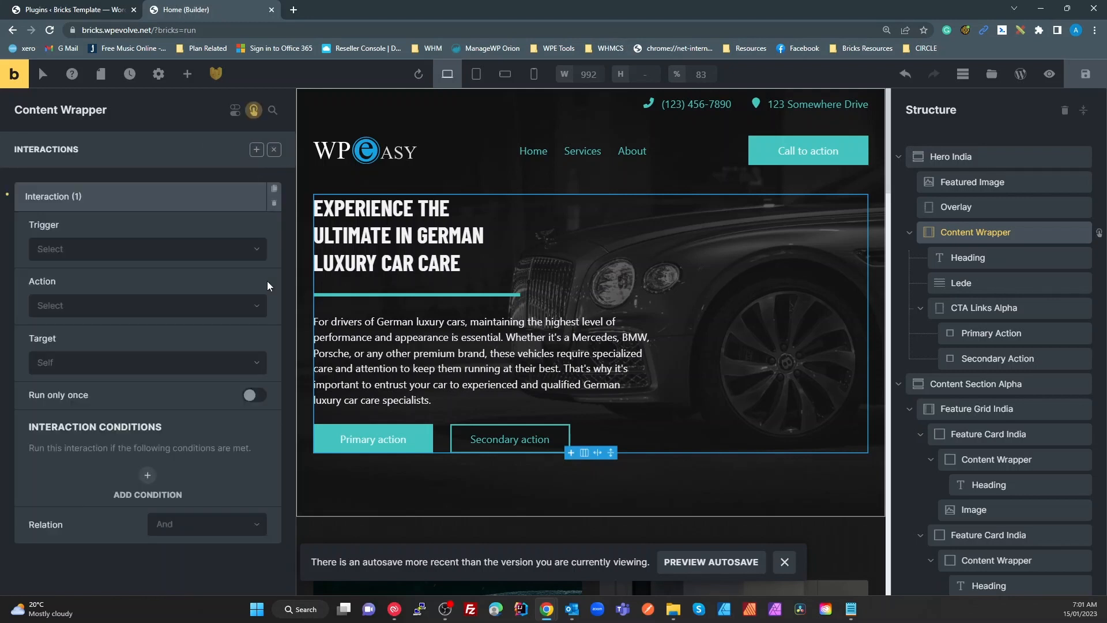
{"action": "left_click", "coordinate": [146, 259]}
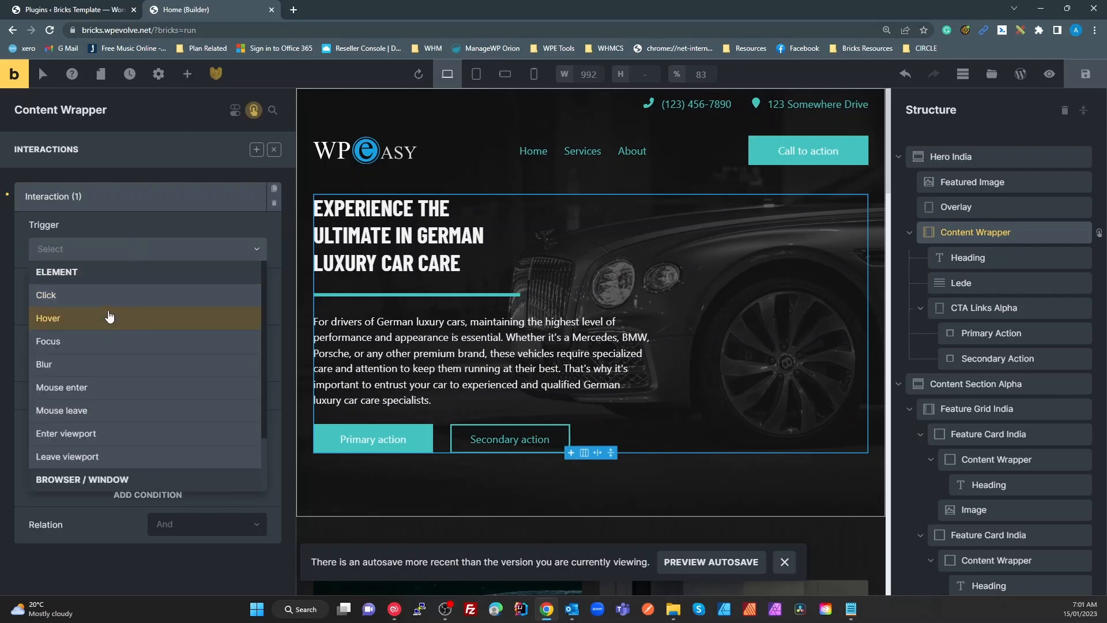
{"action": "scroll", "coordinate": [101, 387], "scroll_direction": "down", "scroll_amount": 2}
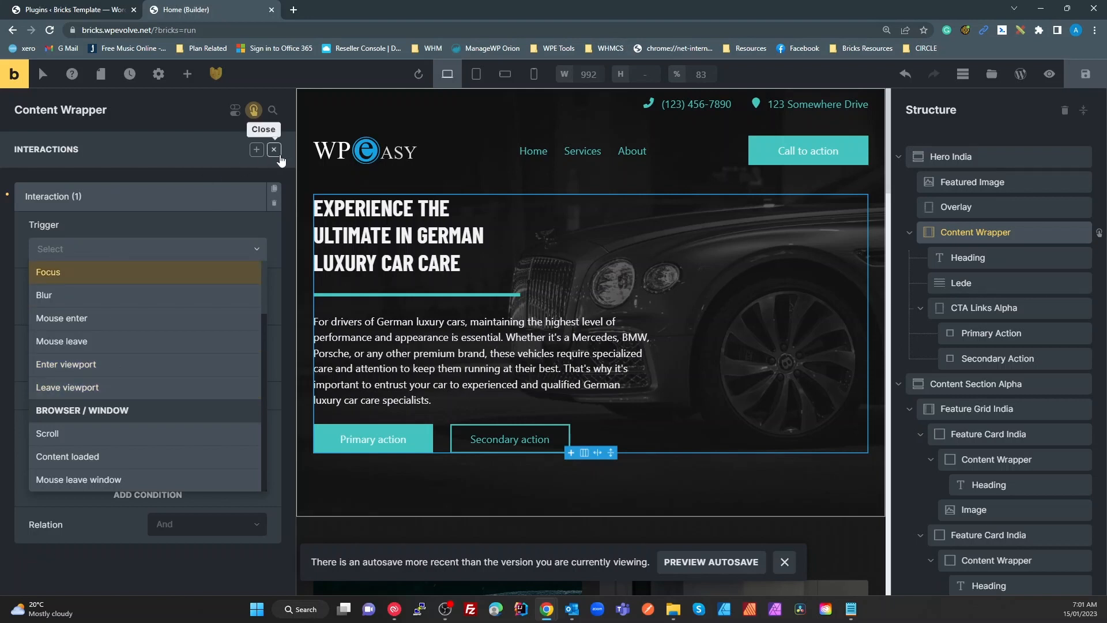
Delete Interaction (1) from the Content Wrapper, then select the hero Heading
{"action": "left_click", "coordinate": [274, 149]}
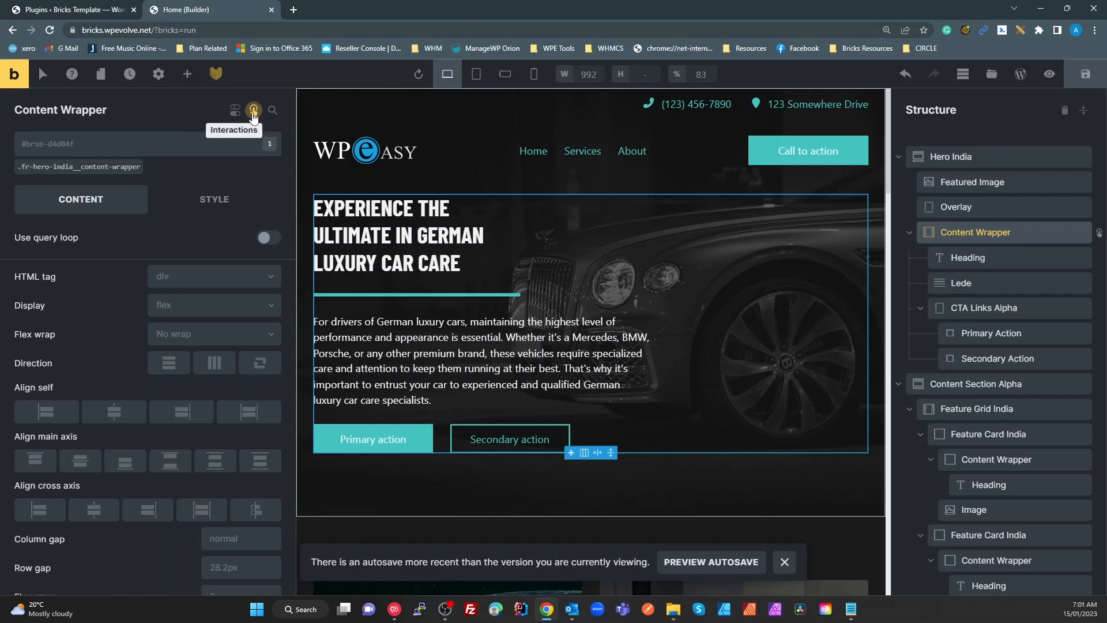
{"action": "left_click", "coordinate": [254, 110]}
{"action": "left_click", "coordinate": [274, 203]}
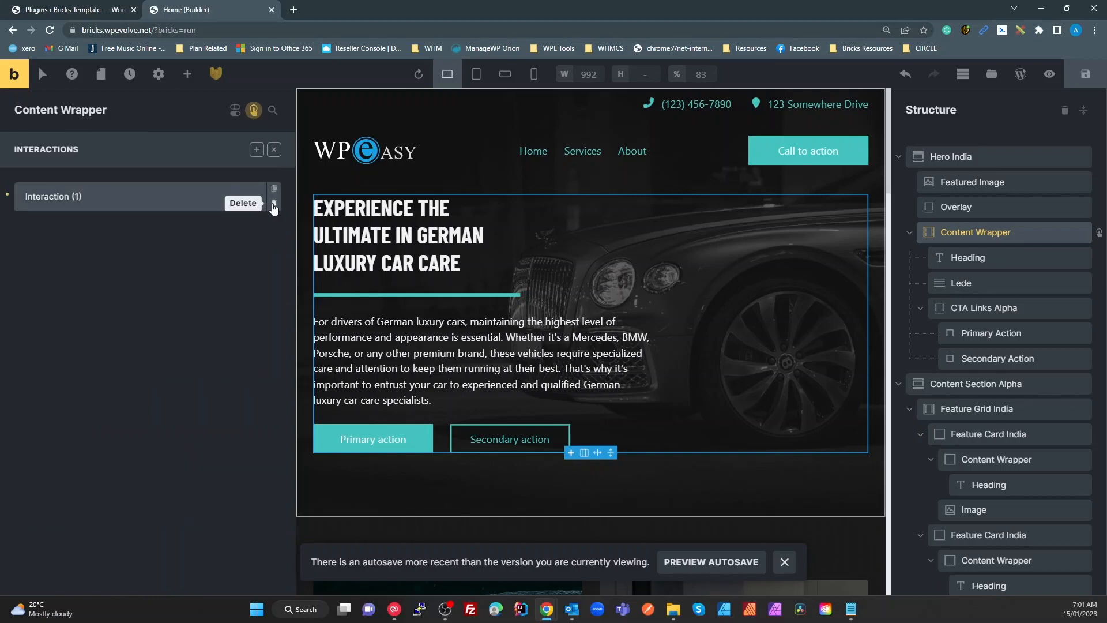
{"action": "left_click", "coordinate": [273, 203]}
{"action": "left_click", "coordinate": [273, 203]}
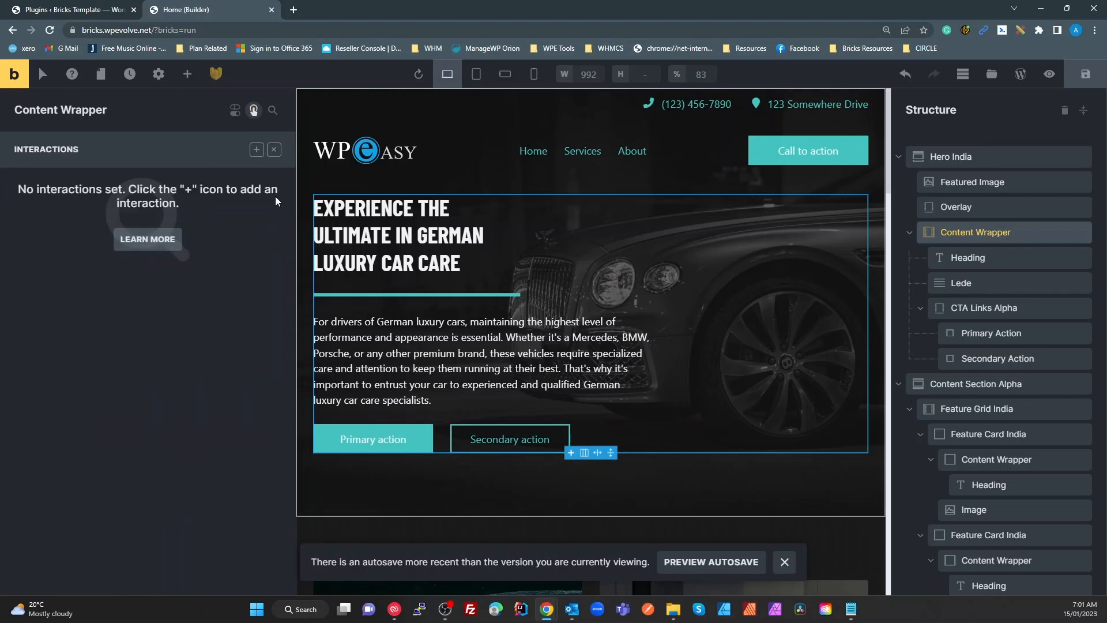
{"action": "left_click", "coordinate": [274, 149]}
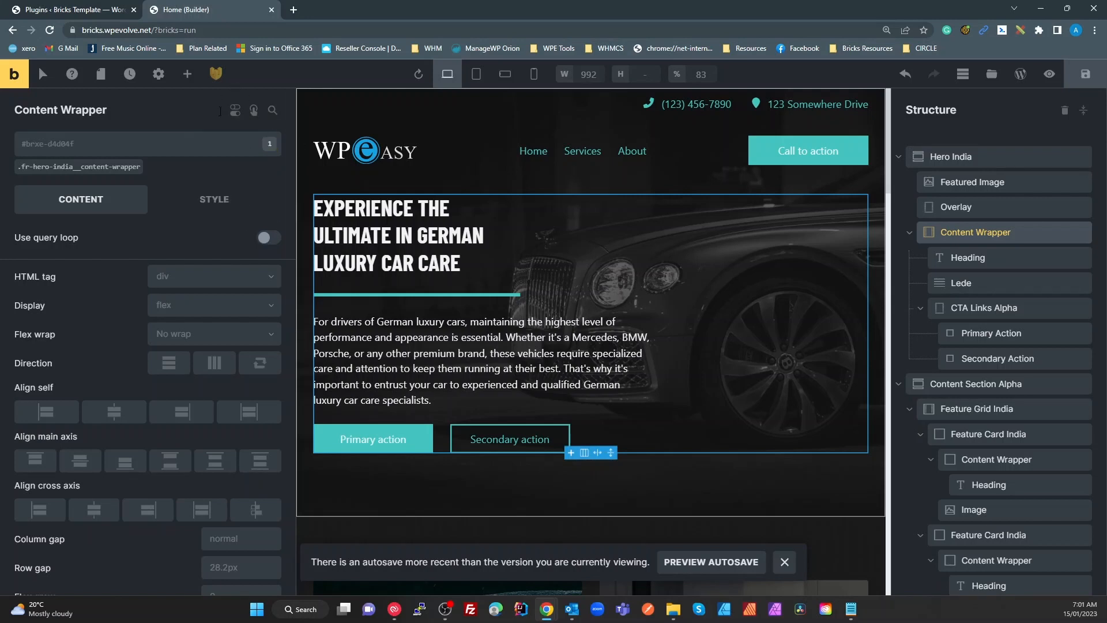
{"action": "left_click", "coordinate": [428, 214]}
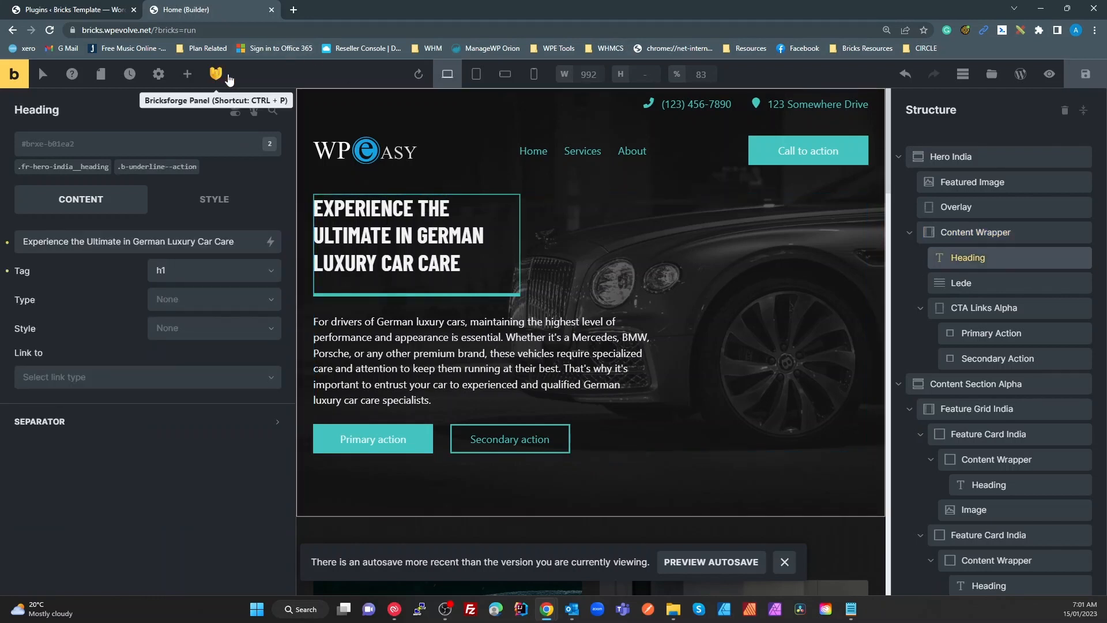
Expand the Bricksforge Panel and create the first Events instance, defaulting to On Click
{"action": "left_click", "coordinate": [216, 73]}
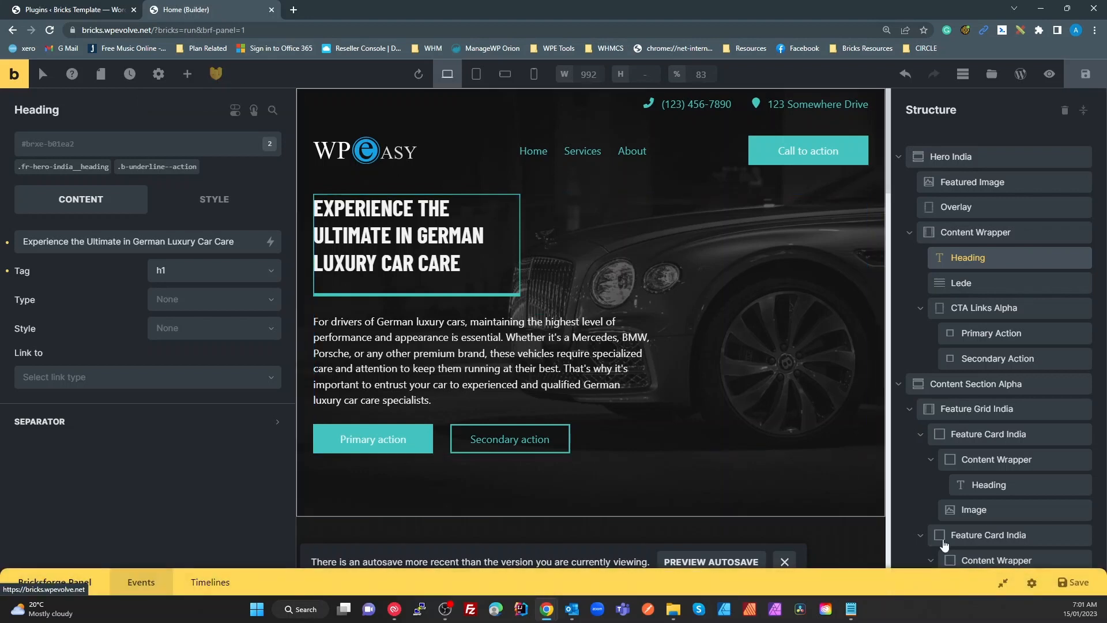
{"action": "left_click", "coordinate": [1004, 584]}
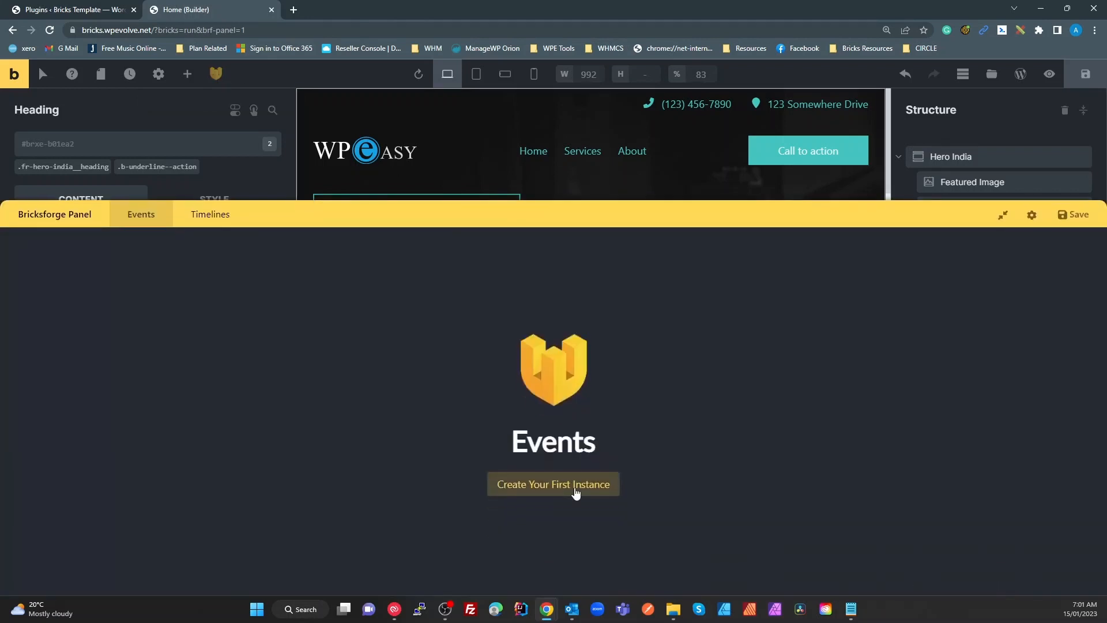
{"action": "left_click", "coordinate": [568, 491]}
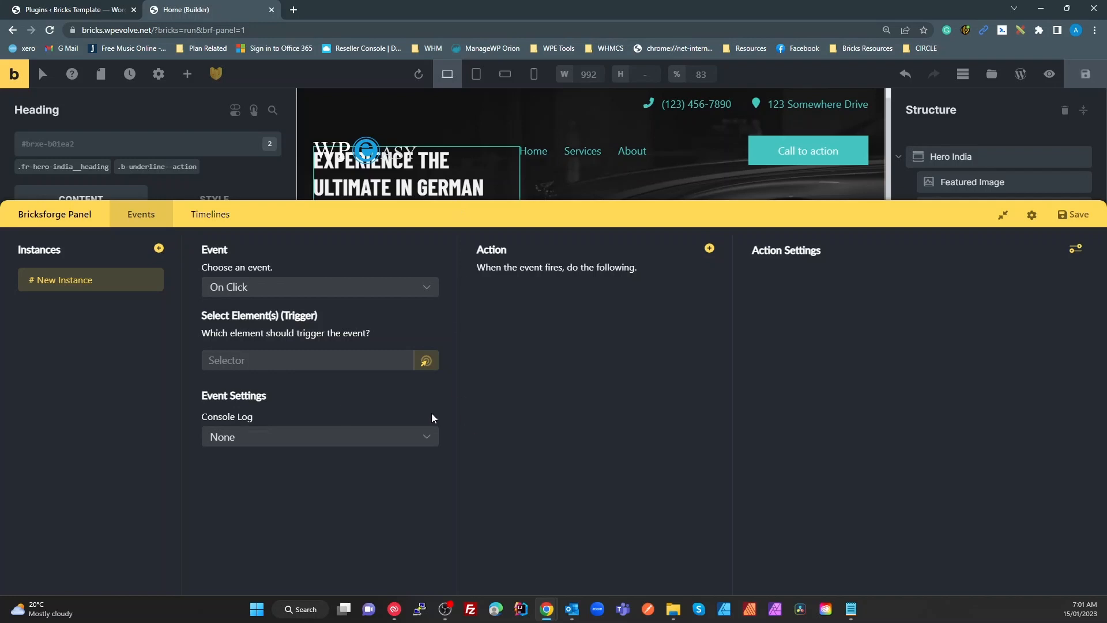
Browse the Choose an event list from Document Events to Observer, keeping On Click
{"action": "left_click", "coordinate": [378, 293]}
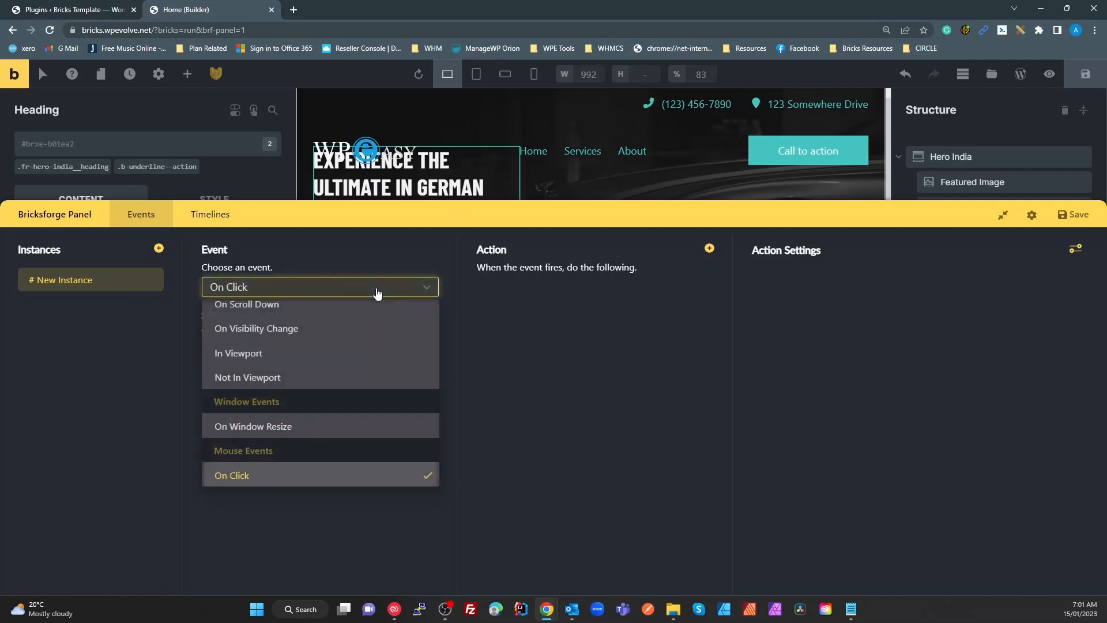
{"action": "scroll", "coordinate": [315, 334], "scroll_direction": "up", "scroll_amount": 2}
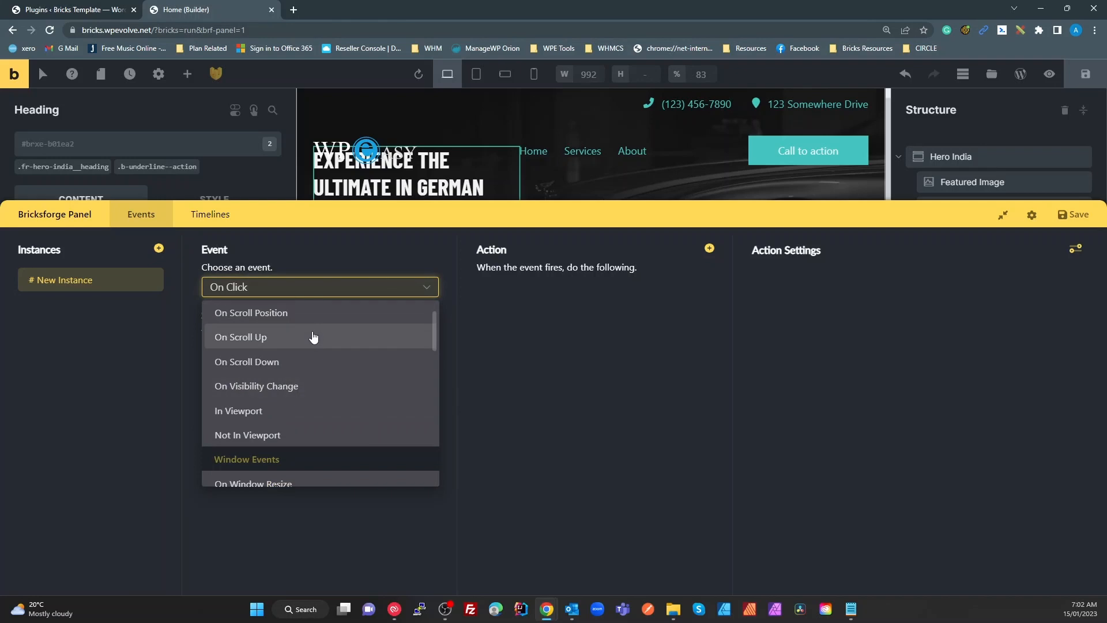
{"action": "scroll", "coordinate": [311, 369], "scroll_direction": "down", "scroll_amount": 3}
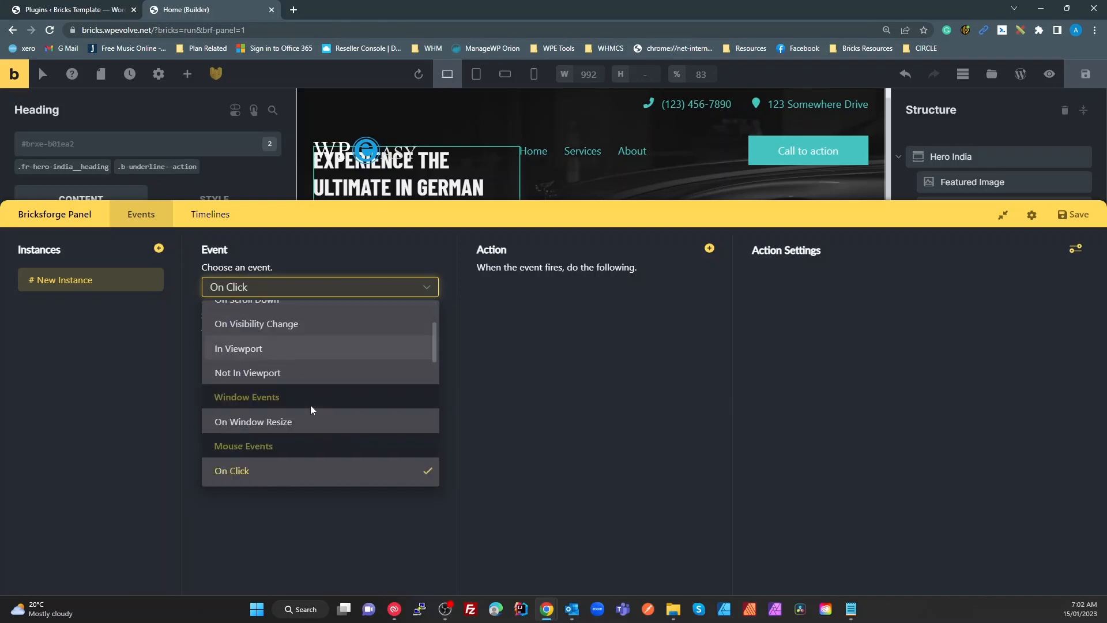
{"action": "scroll", "coordinate": [290, 365], "scroll_direction": "down", "scroll_amount": 1}
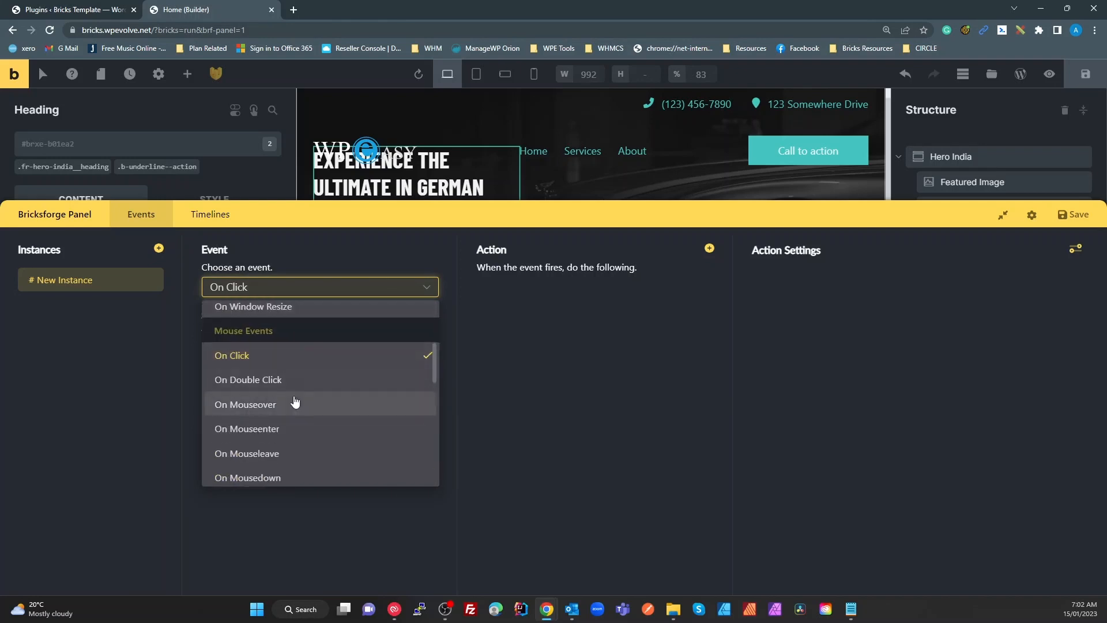
{"action": "scroll", "coordinate": [294, 383], "scroll_direction": "down", "scroll_amount": 1}
{"action": "scroll", "coordinate": [293, 386], "scroll_direction": "down", "scroll_amount": 3}
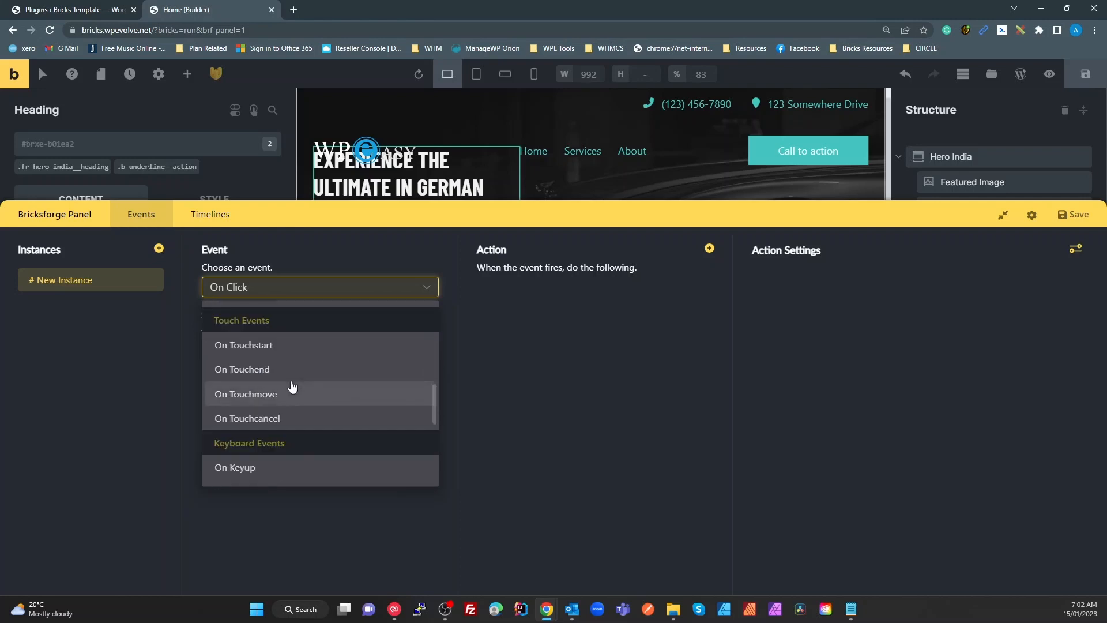
{"action": "scroll", "coordinate": [292, 386], "scroll_direction": "down", "scroll_amount": 5}
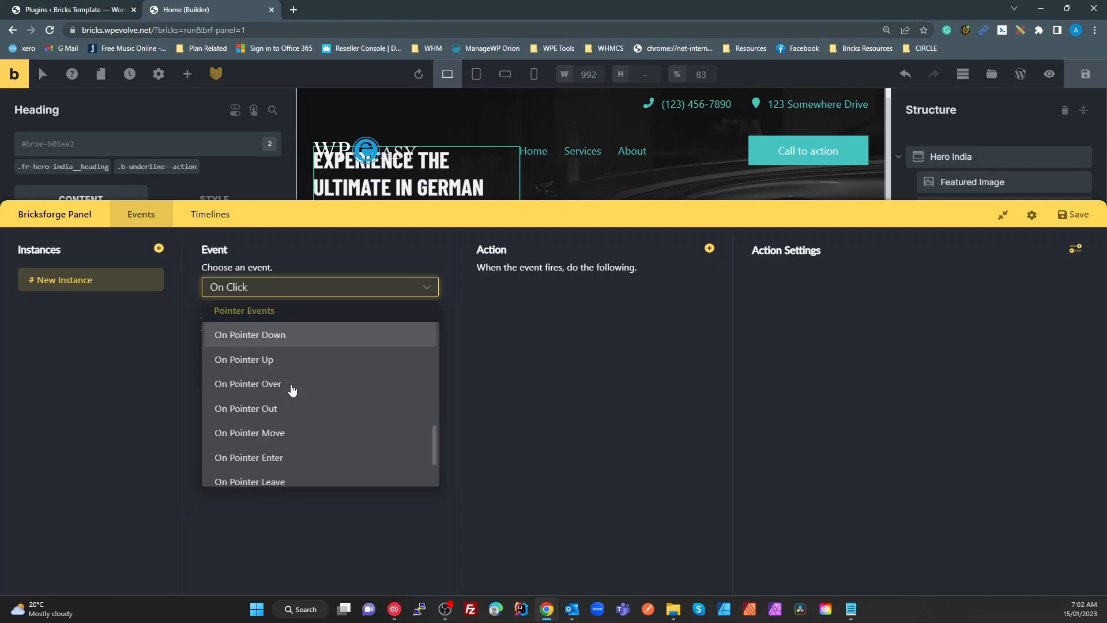
{"action": "scroll", "coordinate": [292, 390], "scroll_direction": "down", "scroll_amount": 1}
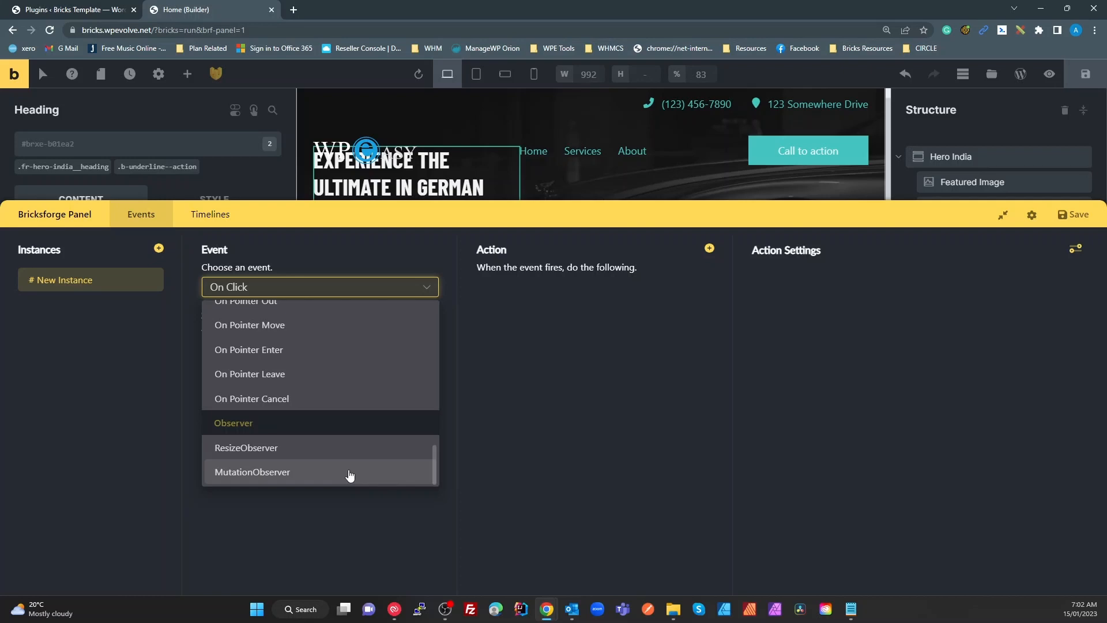
{"action": "scroll", "coordinate": [349, 475], "scroll_direction": "up", "scroll_amount": 10}
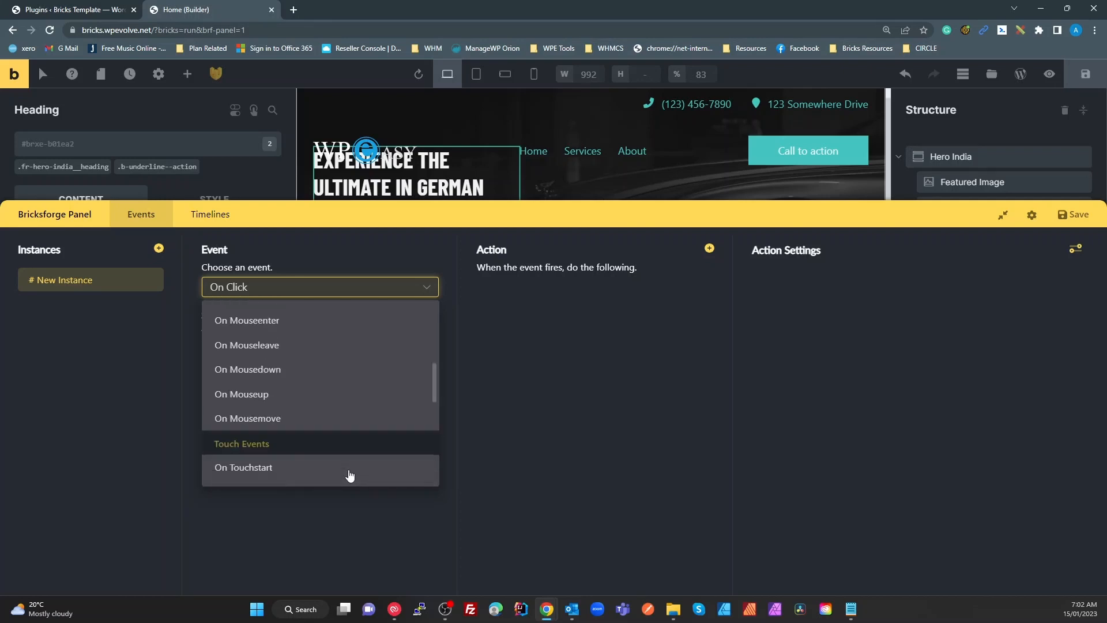
{"action": "scroll", "coordinate": [350, 474], "scroll_direction": "up", "scroll_amount": 2}
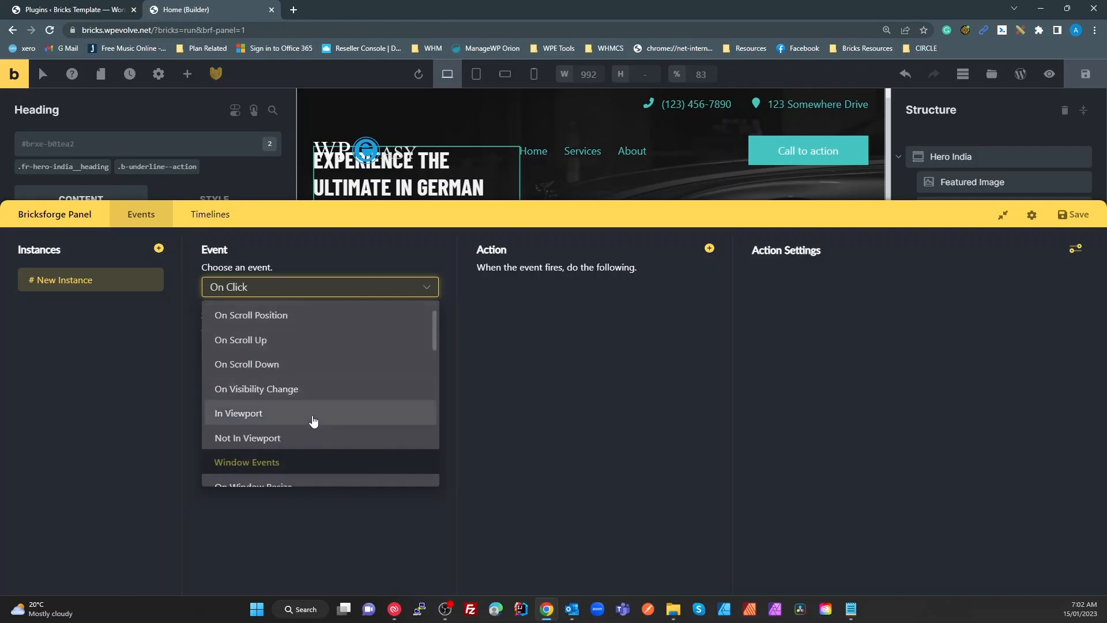
Make the instance fire In Viewport, with the hero heading #brxe-b01ea2 as the only trigger element
{"action": "left_click", "coordinate": [262, 416]}
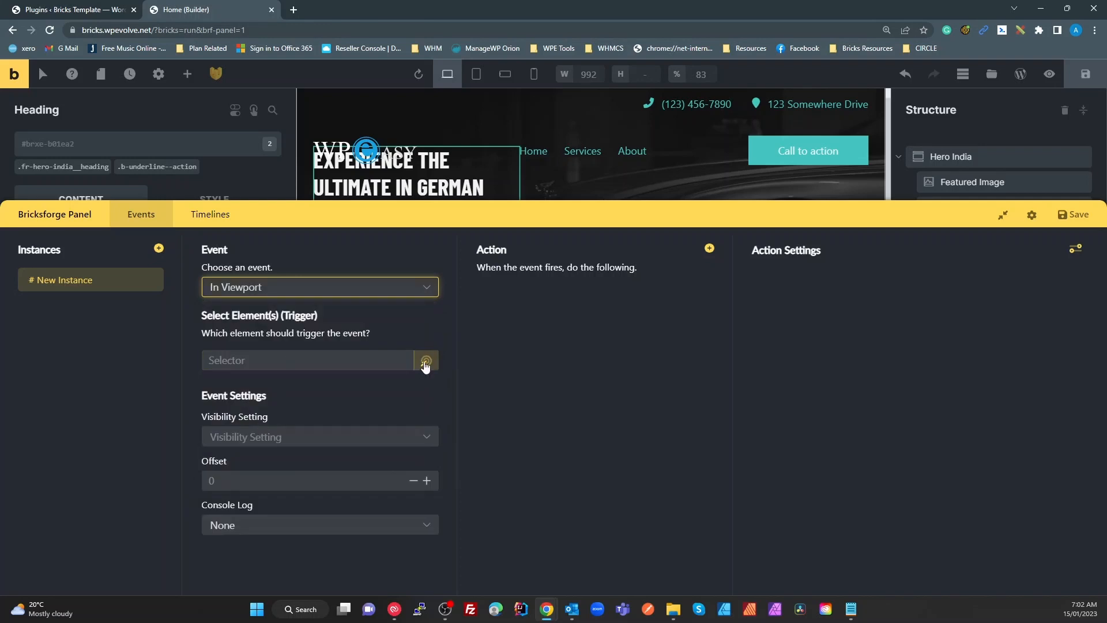
{"action": "left_click", "coordinate": [426, 361]}
{"action": "left_click", "coordinate": [441, 217]}
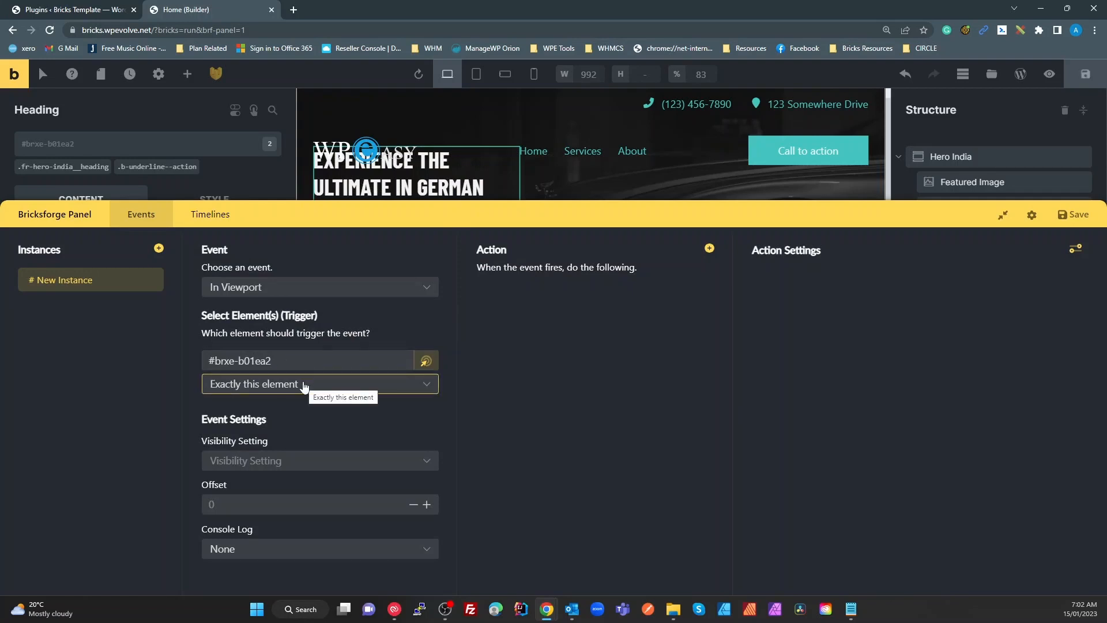
{"action": "left_click", "coordinate": [321, 385]}
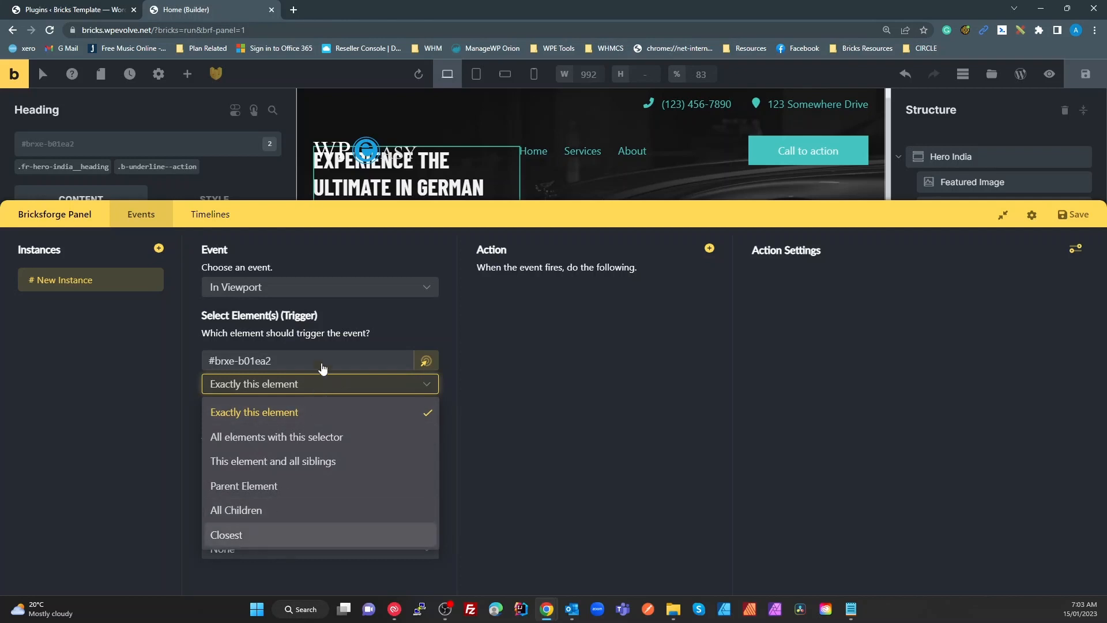
{"action": "left_click", "coordinate": [323, 368]}
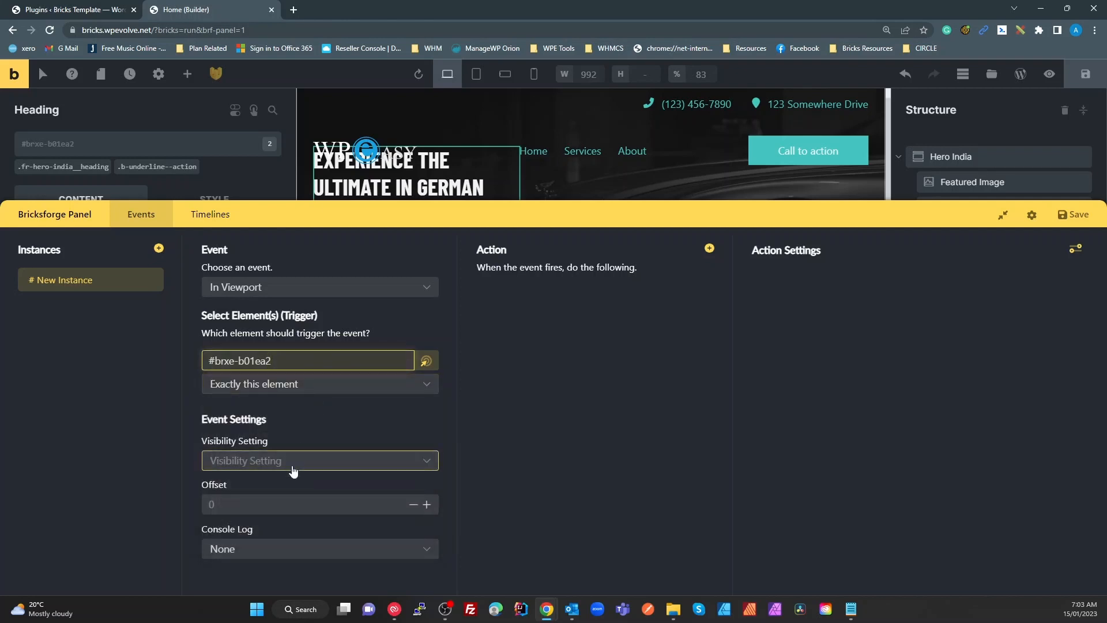
Set Visibility Setting to Comes To Viewport with an offset of 100, leaving console log at None
{"action": "left_click", "coordinate": [293, 467]}
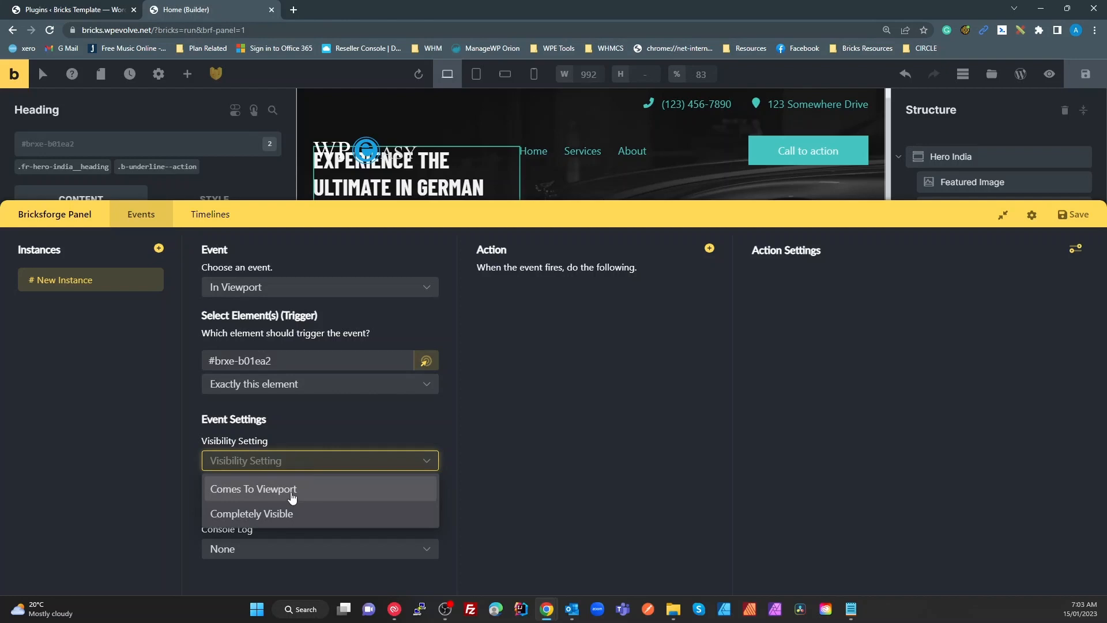
{"action": "left_click", "coordinate": [293, 490]}
{"action": "left_click", "coordinate": [291, 505]}
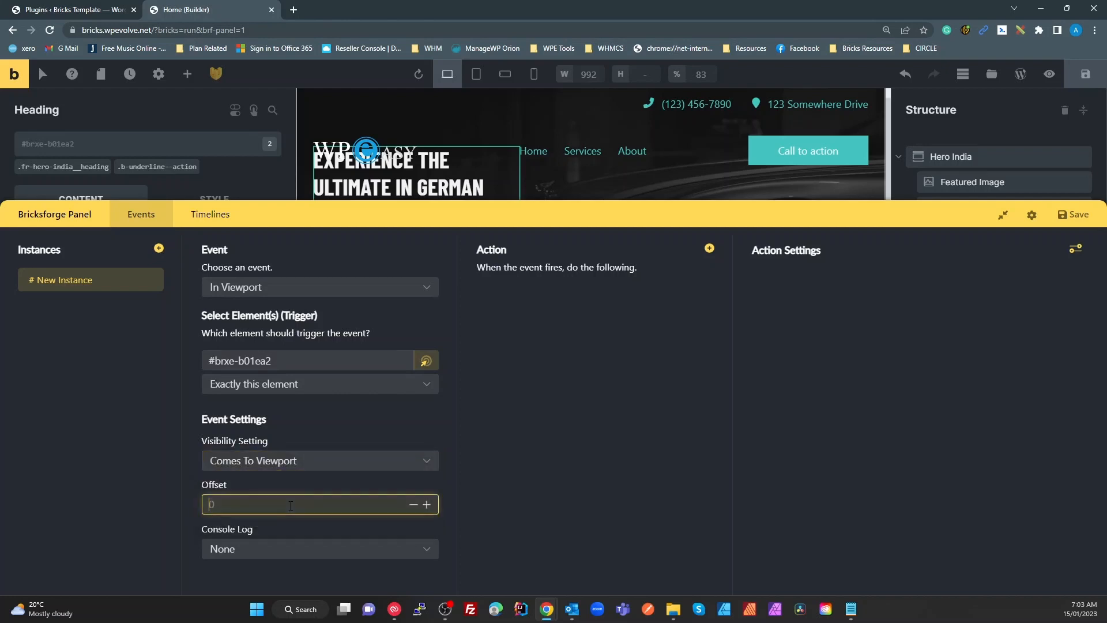
{"action": "type", "text": "100"}
{"action": "type", "text": "px"}
{"action": "key", "text": "BackSpace"}
{"action": "key", "text": "BackSpace"}
{"action": "left_click", "coordinate": [259, 549]}
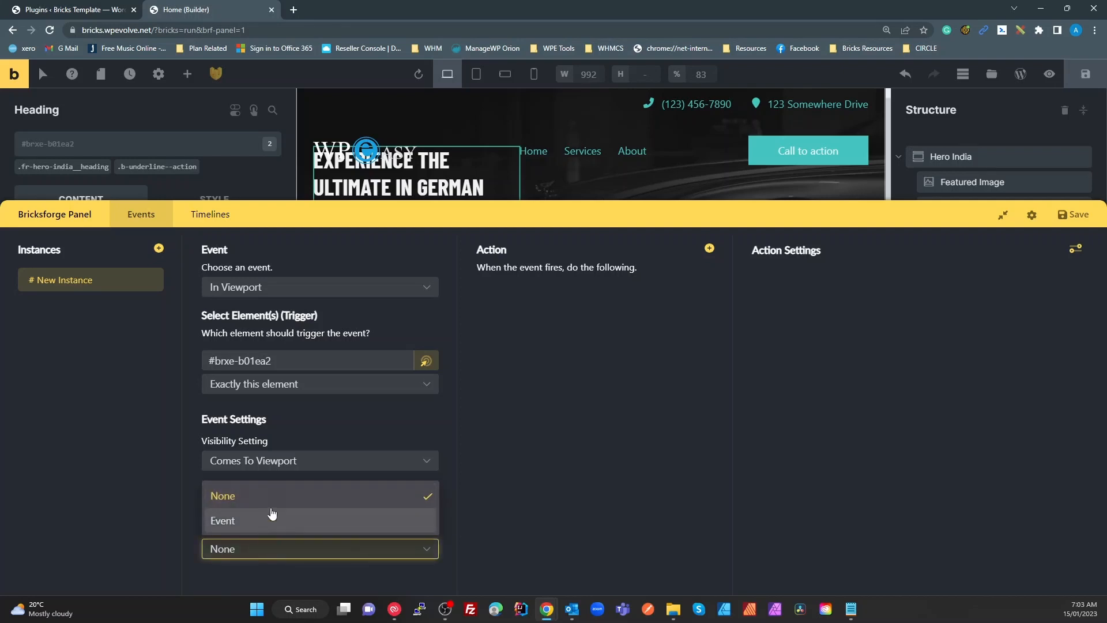
{"action": "left_click", "coordinate": [586, 446]}
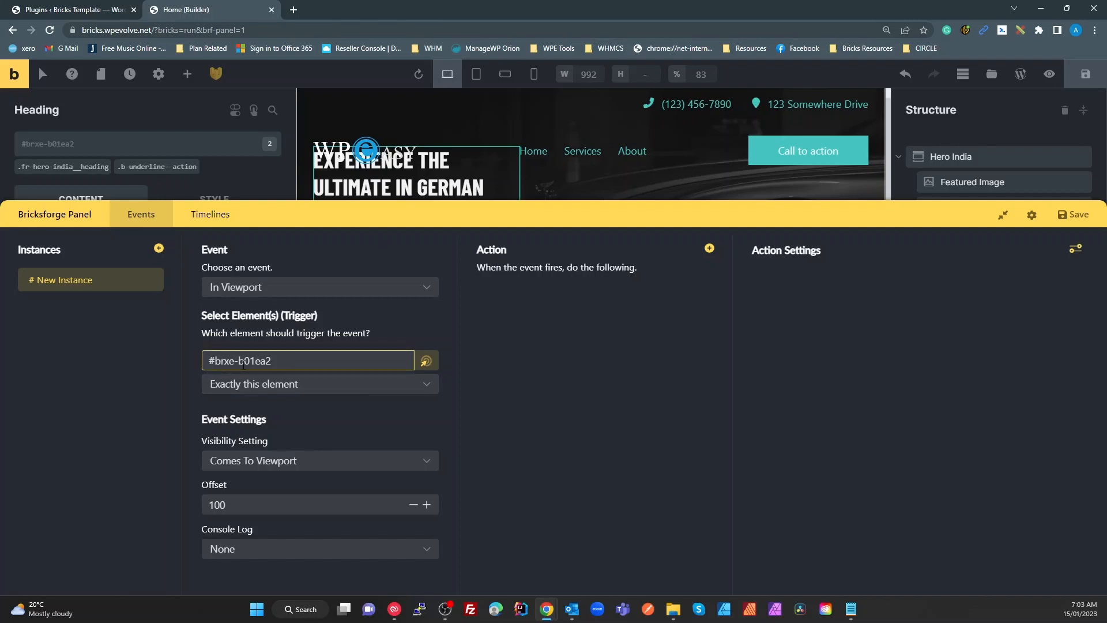
{"action": "left_click", "coordinate": [237, 508]}
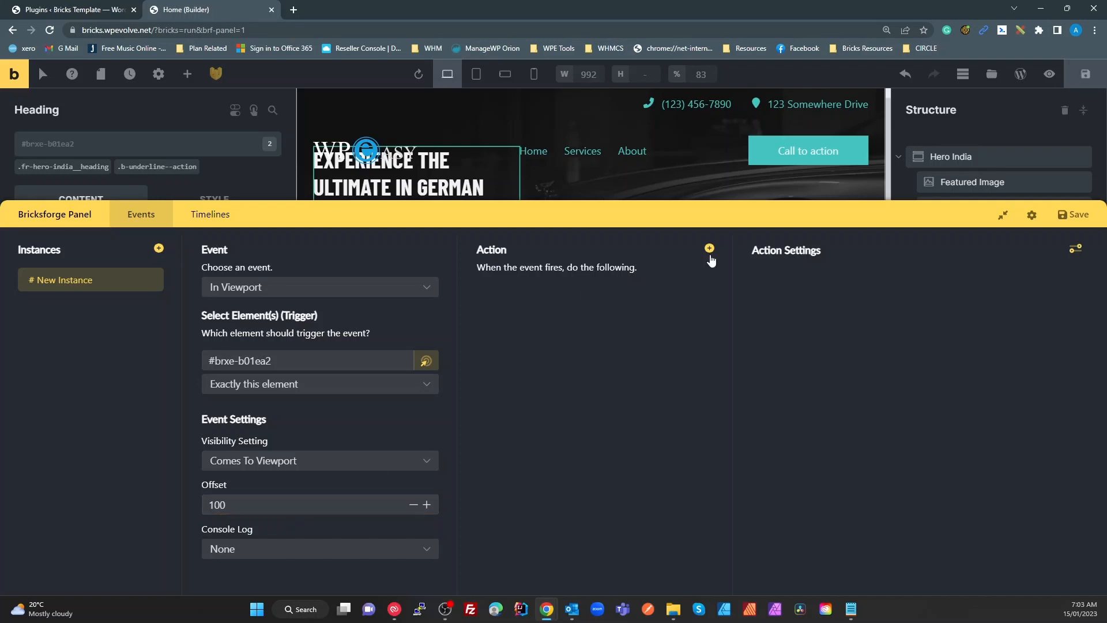
Add a Show action targeting a Query Selector, then start deleting the New Instance event
{"action": "left_click", "coordinate": [710, 249]}
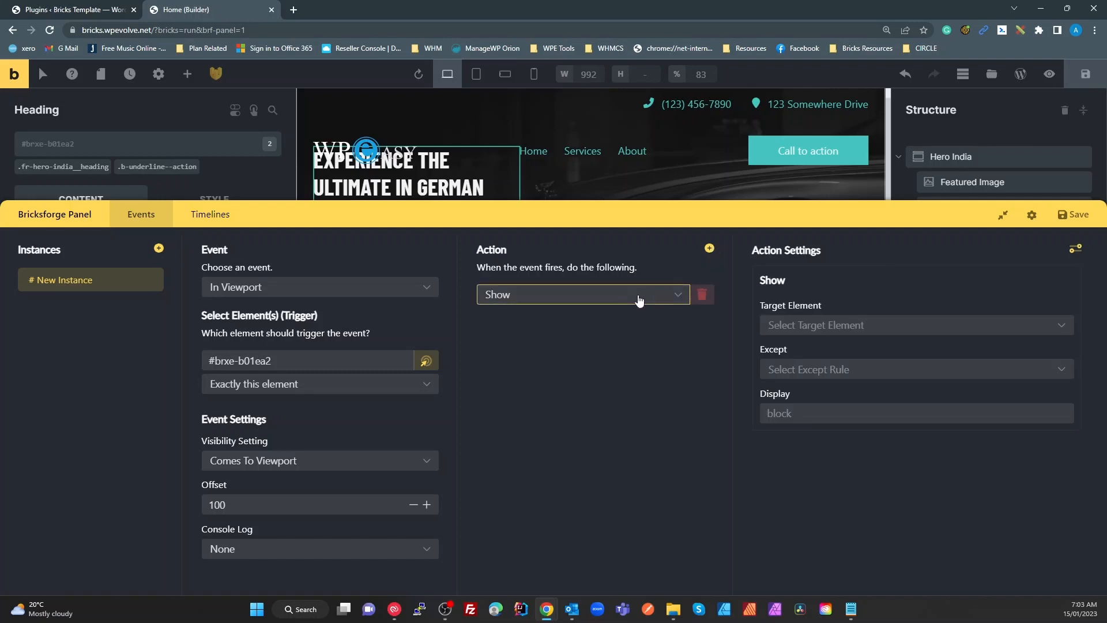
{"action": "left_click", "coordinate": [681, 296]}
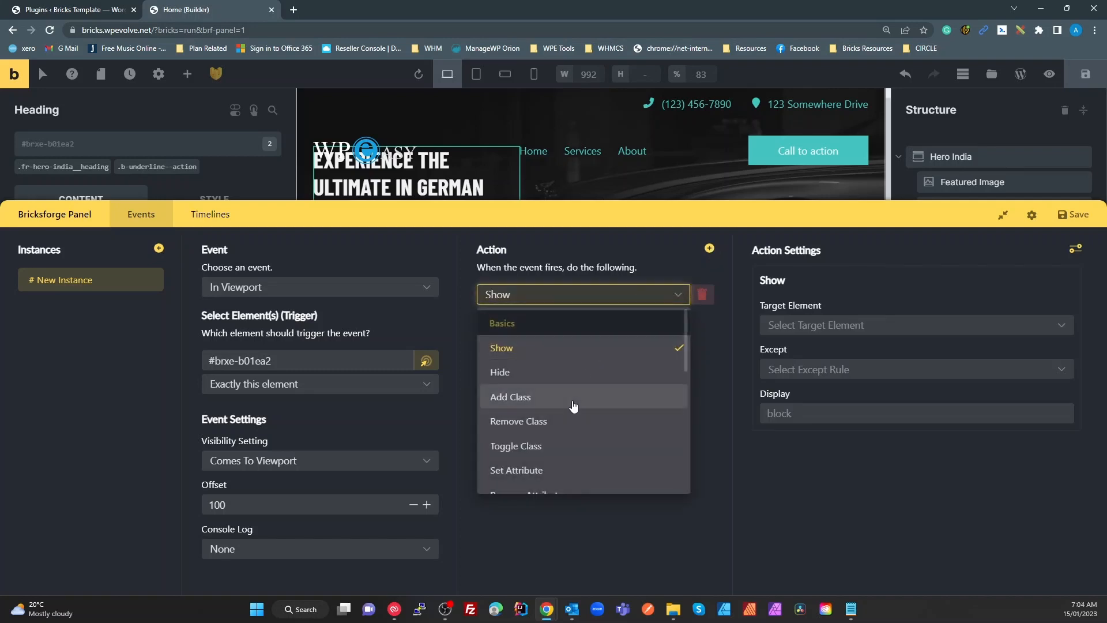
{"action": "left_click", "coordinate": [522, 357]}
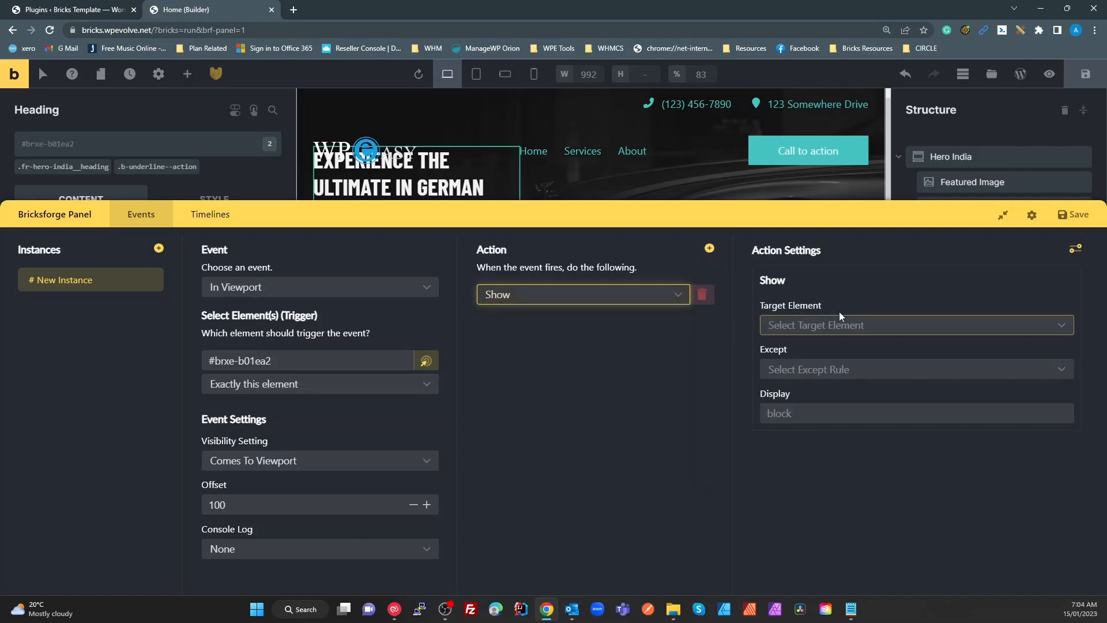
{"action": "left_click", "coordinate": [878, 328]}
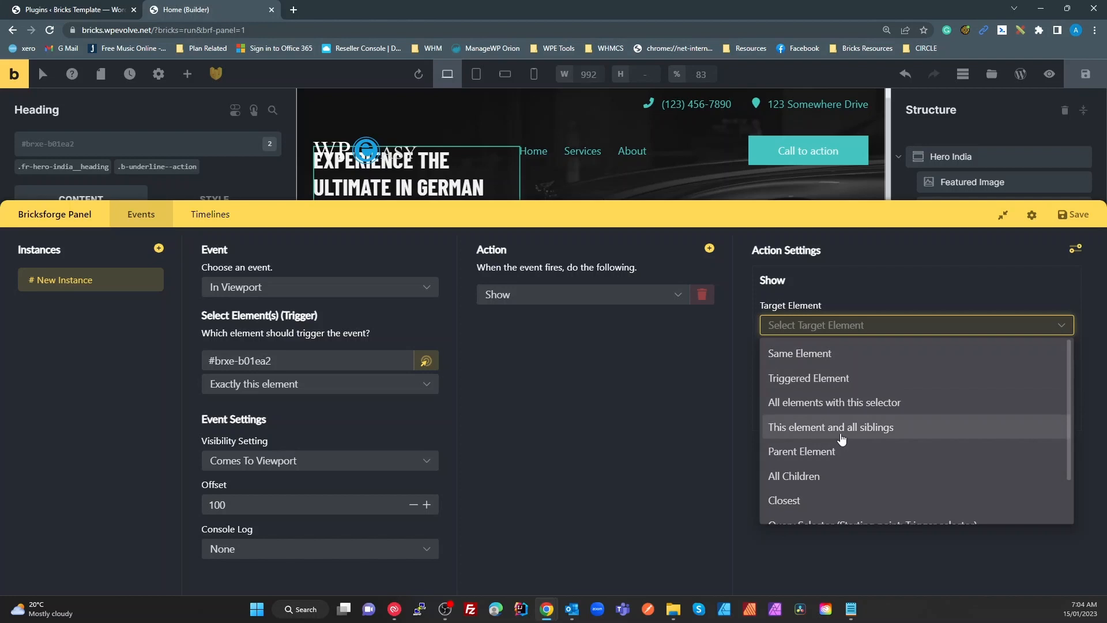
{"action": "scroll", "coordinate": [842, 439], "scroll_direction": "down", "scroll_amount": 1}
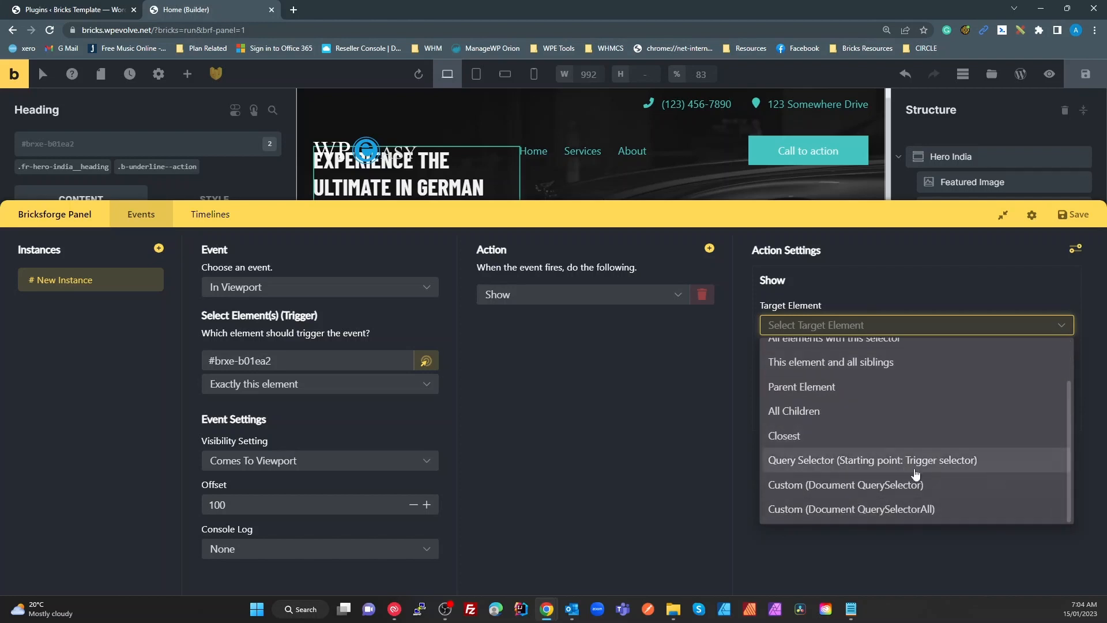
{"action": "left_click", "coordinate": [900, 460]}
{"action": "left_click", "coordinate": [835, 348]}
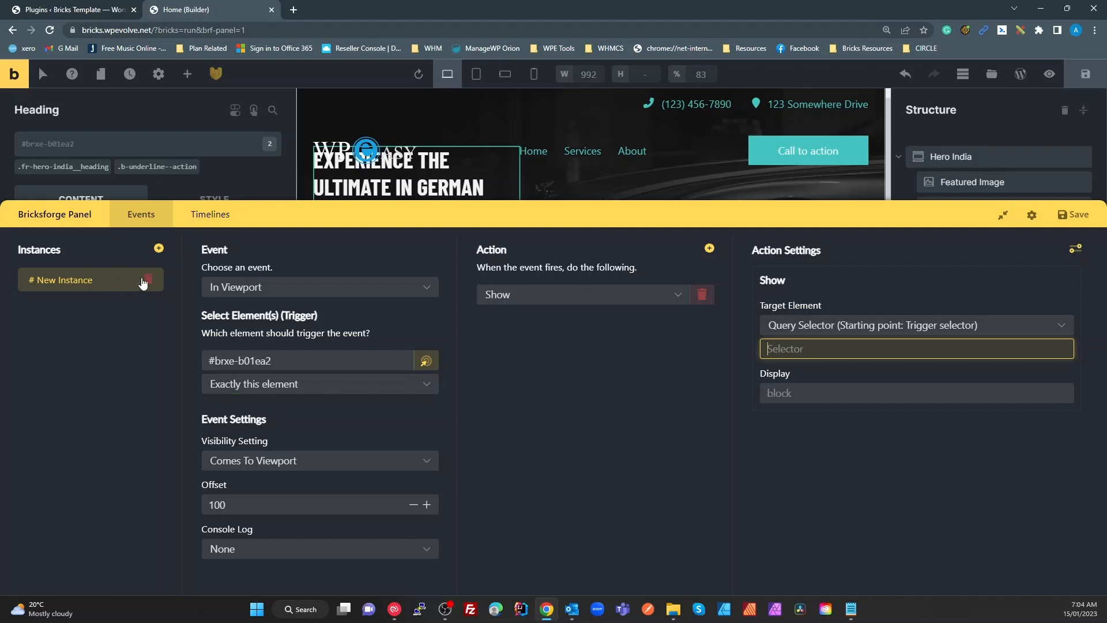
{"action": "left_click", "coordinate": [147, 280]}
Confirm the event instance deletion and create a first animation timeline under Timelines
{"action": "left_click", "coordinate": [609, 96]}
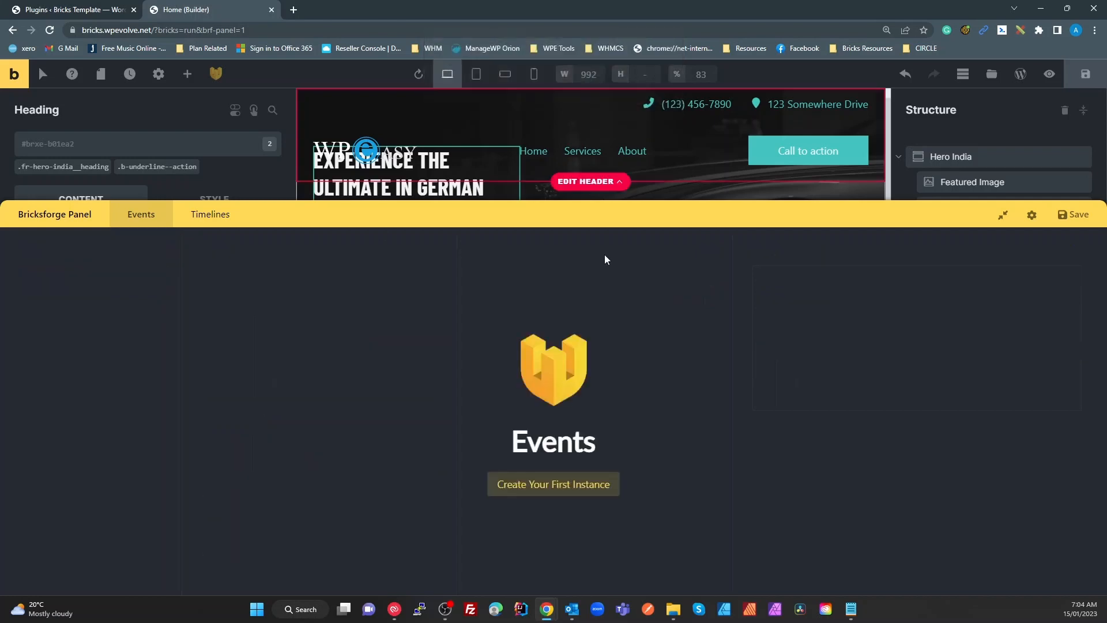
{"action": "left_click", "coordinate": [211, 220]}
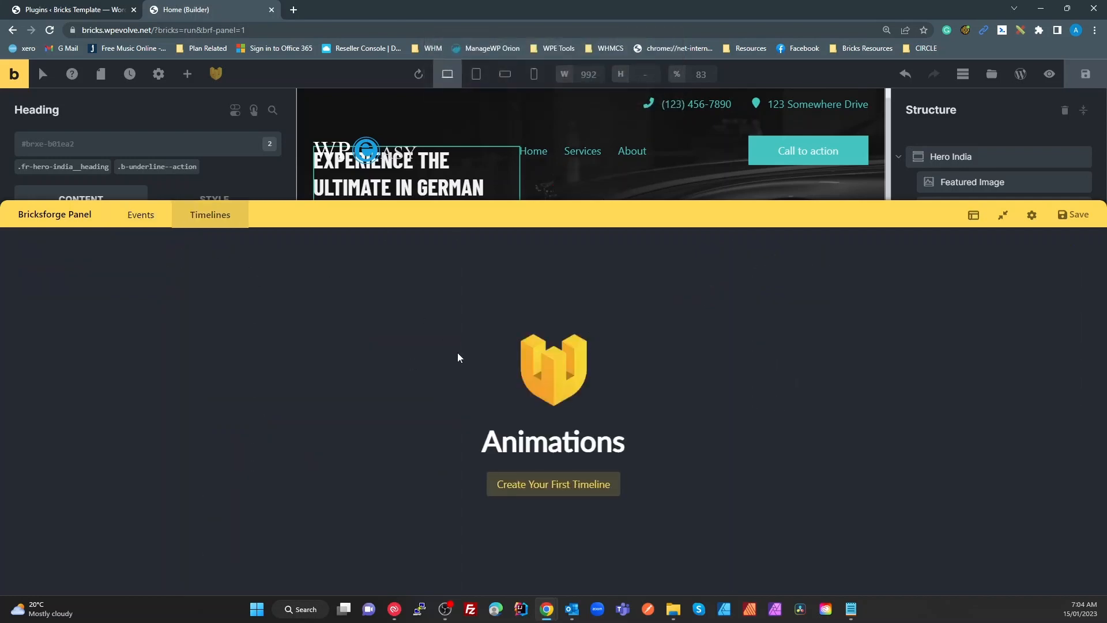
{"action": "left_click", "coordinate": [602, 494]}
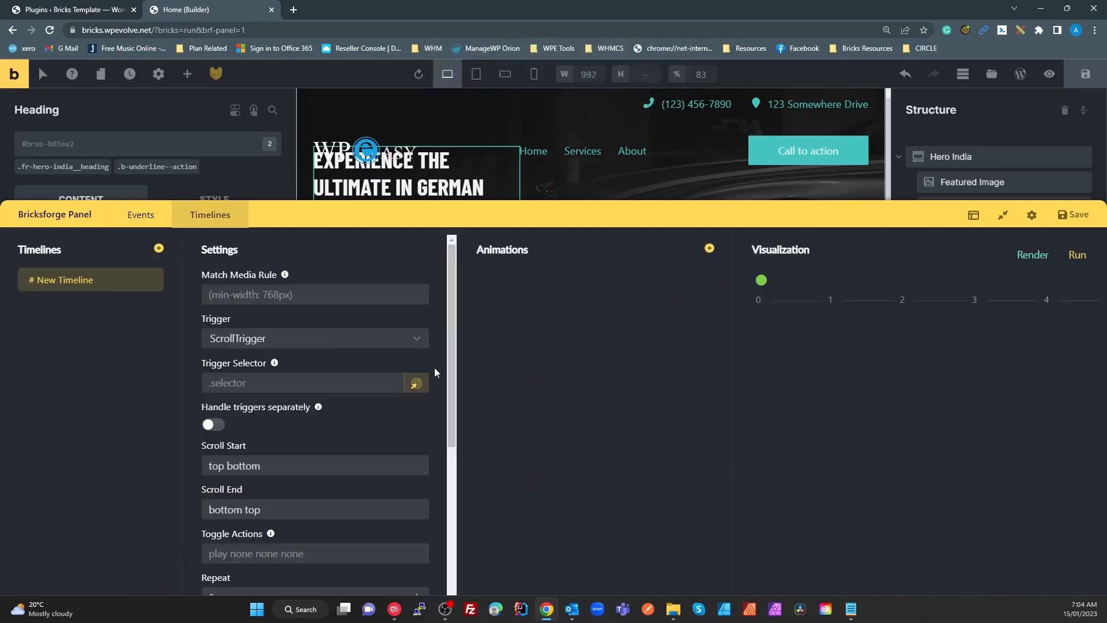
Try the Custom and Pageload triggers, then settle the timeline trigger on ScrollTrigger
{"action": "left_click", "coordinate": [330, 290]}
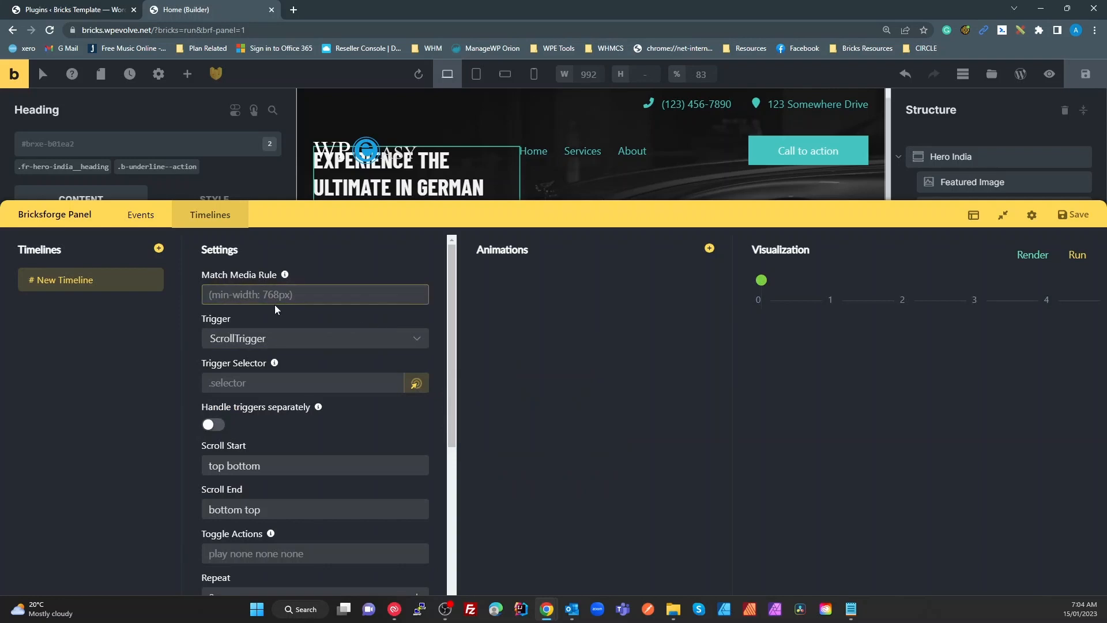
{"action": "left_click", "coordinate": [277, 343]}
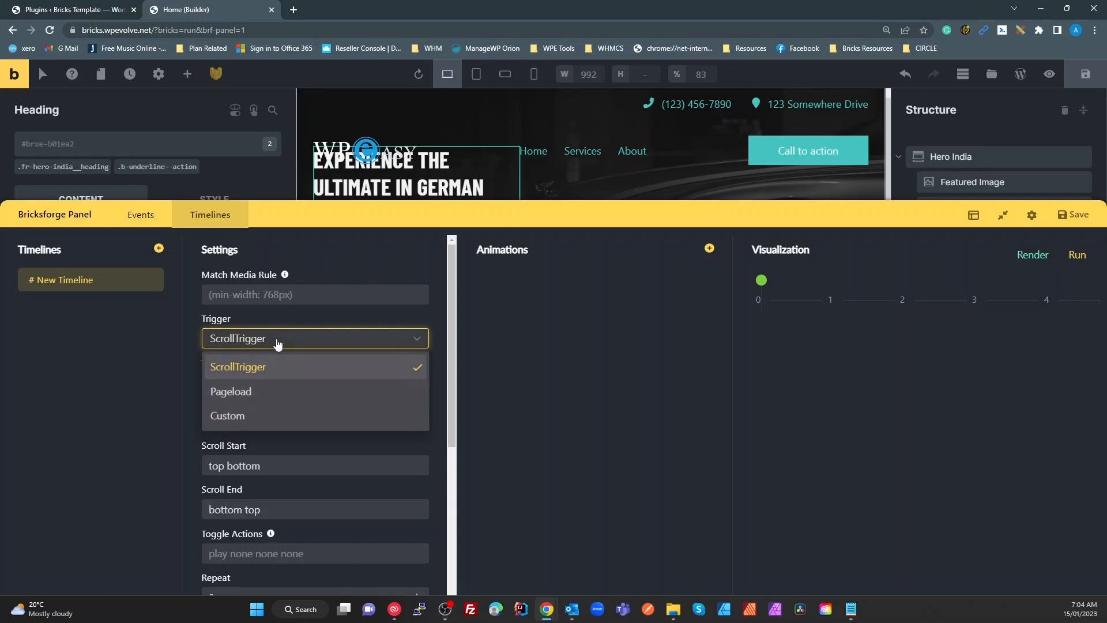
{"action": "left_click", "coordinate": [278, 344]}
{"action": "left_click", "coordinate": [285, 343]}
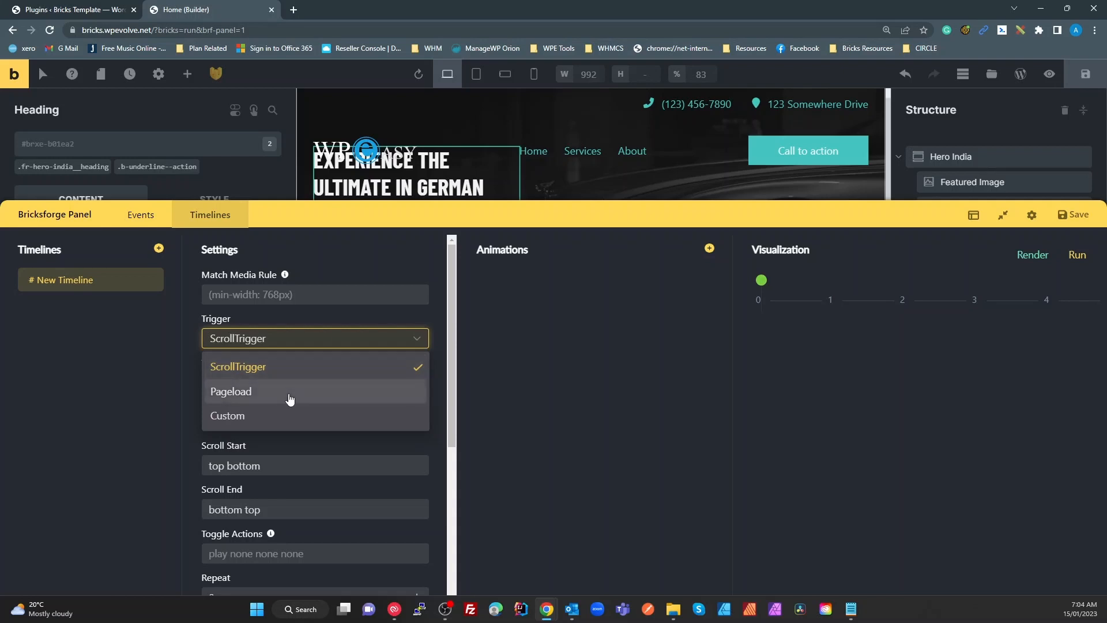
{"action": "left_click", "coordinate": [278, 415]}
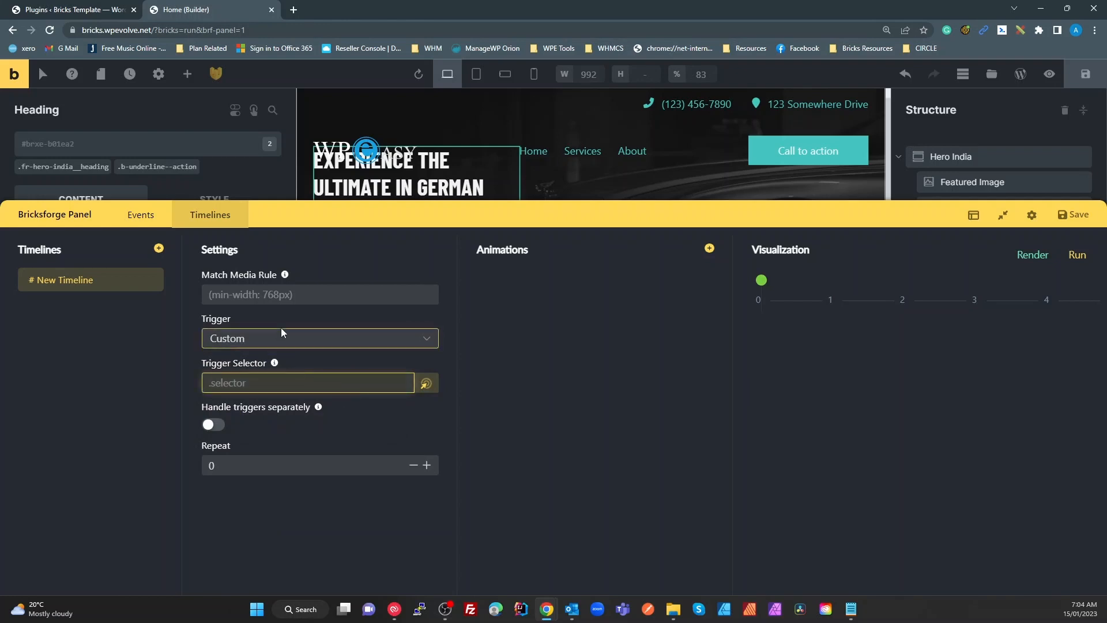
{"action": "left_click", "coordinate": [282, 344]}
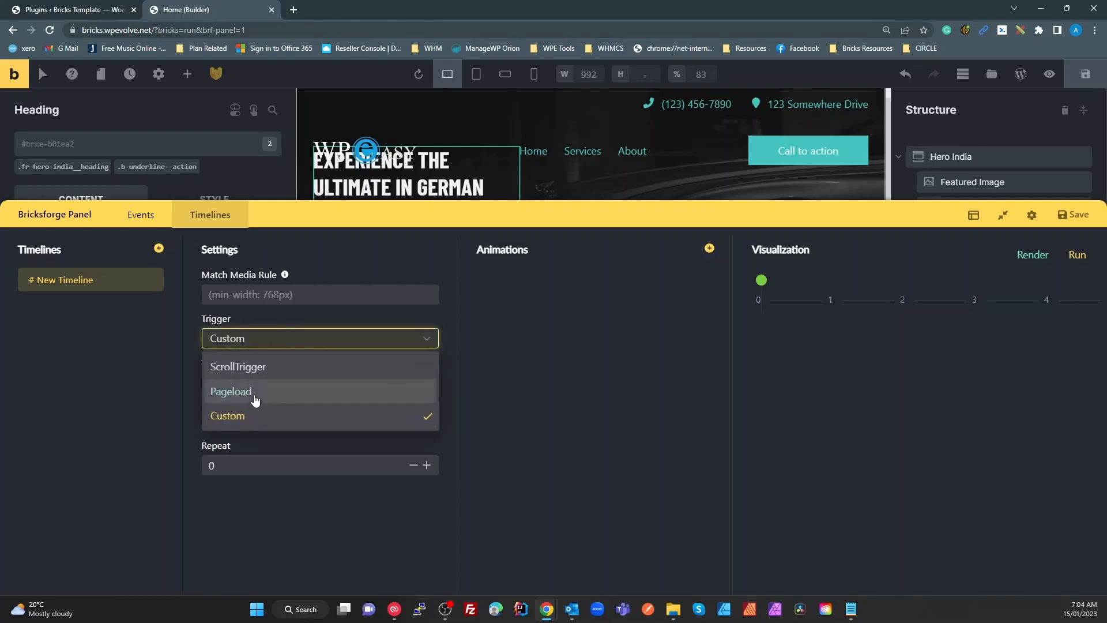
{"action": "left_click", "coordinate": [257, 390]}
{"action": "left_click", "coordinate": [273, 347]}
{"action": "left_click", "coordinate": [225, 370]}
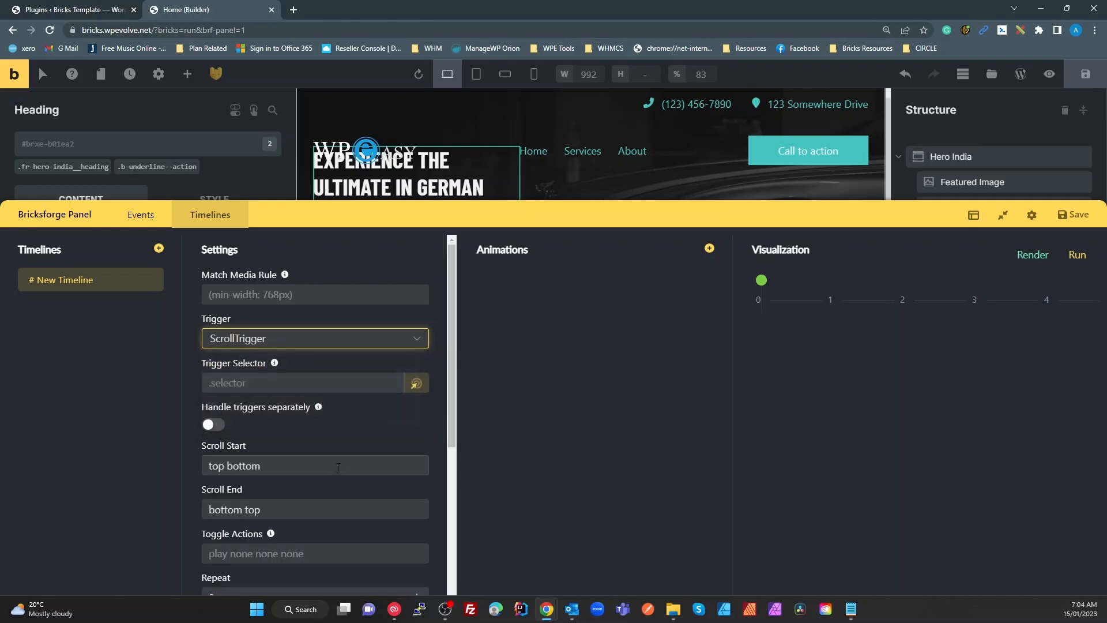
{"action": "scroll", "coordinate": [337, 460], "scroll_direction": "down", "scroll_amount": 2}
{"action": "left_click", "coordinate": [276, 348]}
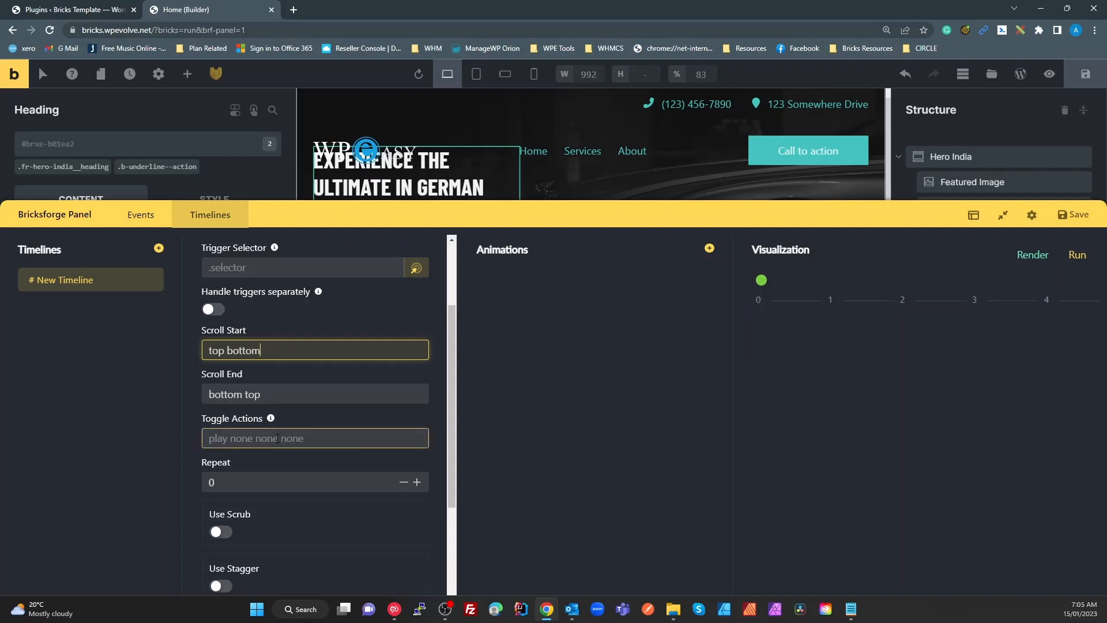
{"action": "scroll", "coordinate": [288, 437], "scroll_direction": "down", "scroll_amount": 2}
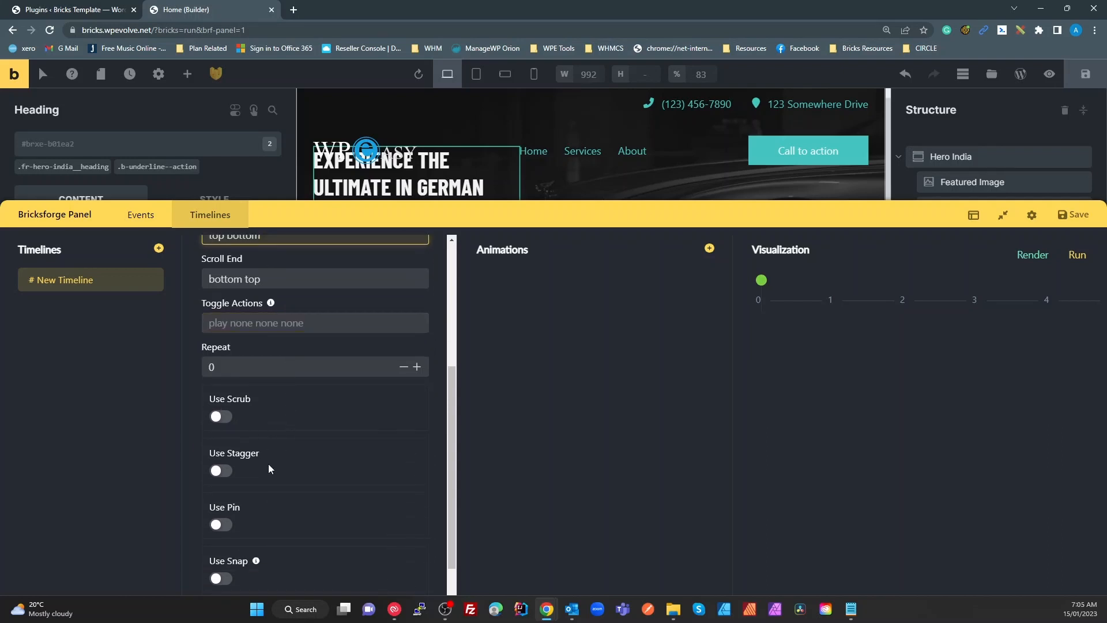
{"action": "scroll", "coordinate": [217, 472], "scroll_direction": "down", "scroll_amount": 1}
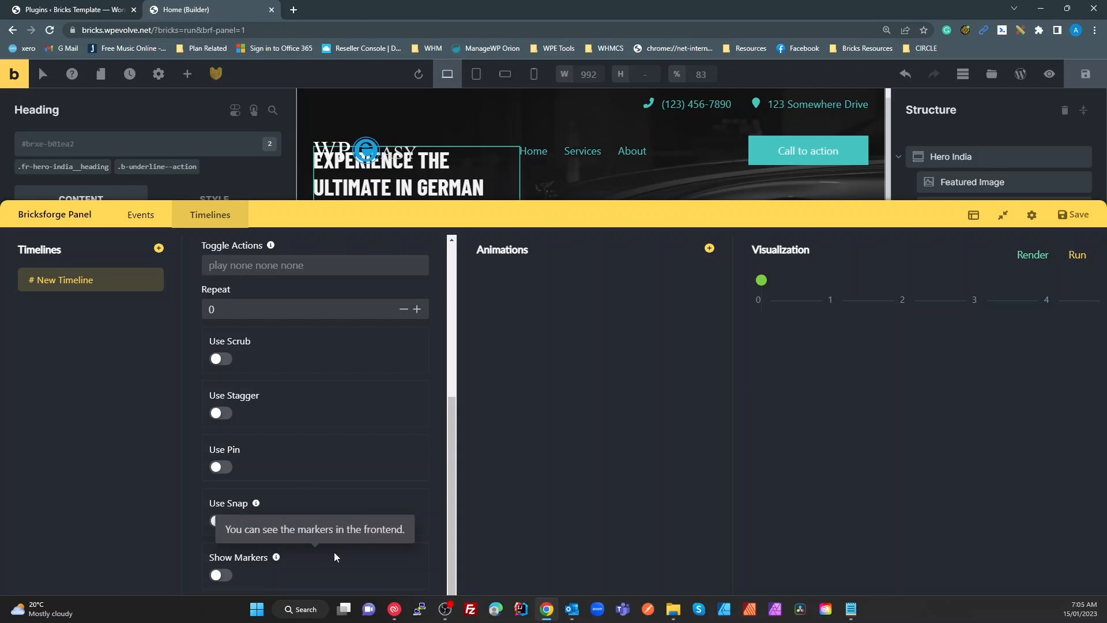
{"action": "scroll", "coordinate": [334, 555], "scroll_direction": "down", "scroll_amount": 1}
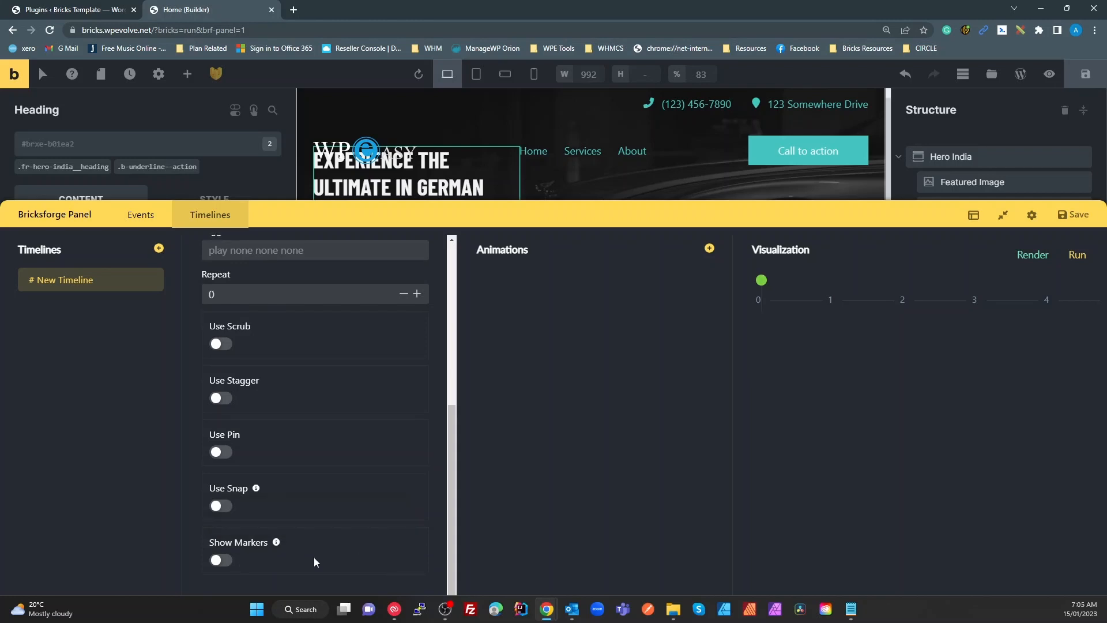
{"action": "scroll", "coordinate": [314, 562], "scroll_direction": "up", "scroll_amount": 5}
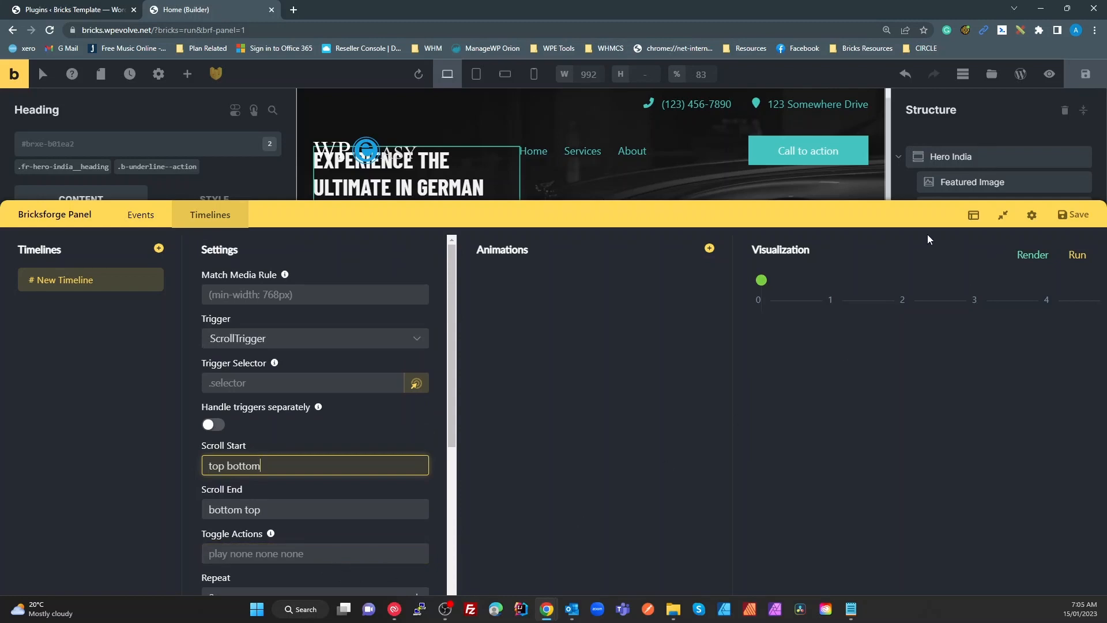
Delete the New Timeline, close the Bricksforge panel, and switch to the Installed Plugins tab
{"action": "left_click", "coordinate": [152, 281]}
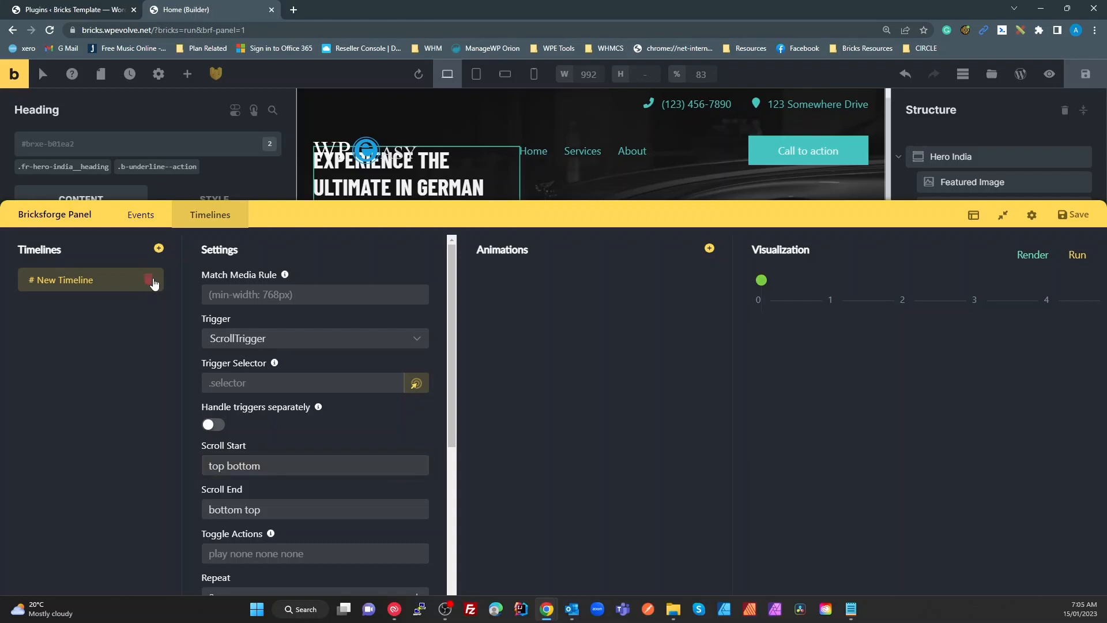
{"action": "left_click", "coordinate": [605, 94]}
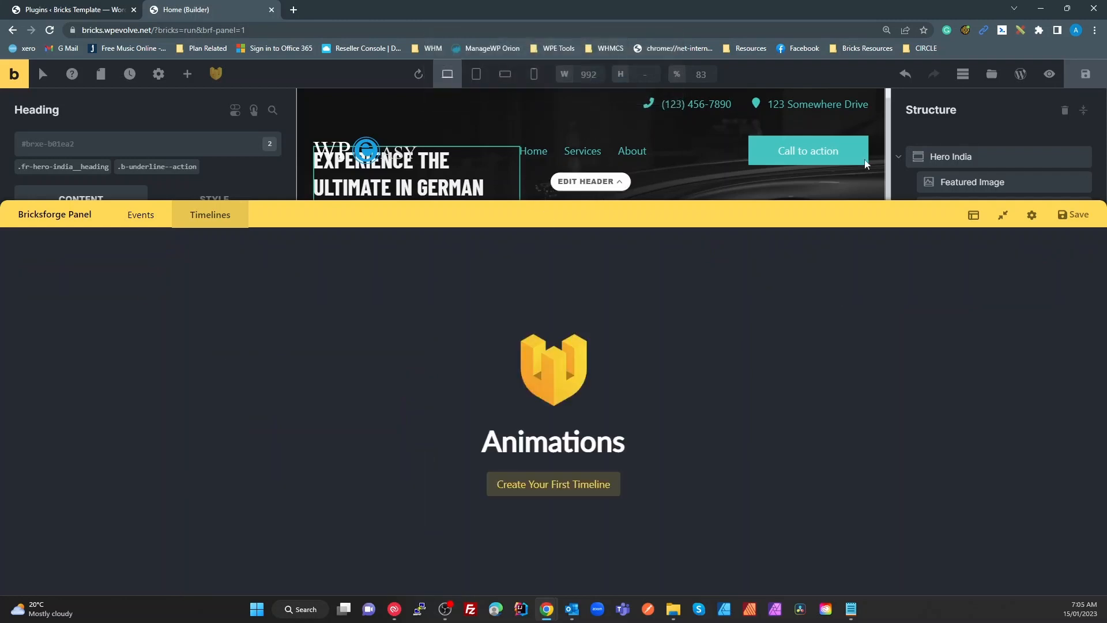
{"action": "left_click", "coordinate": [1004, 214]}
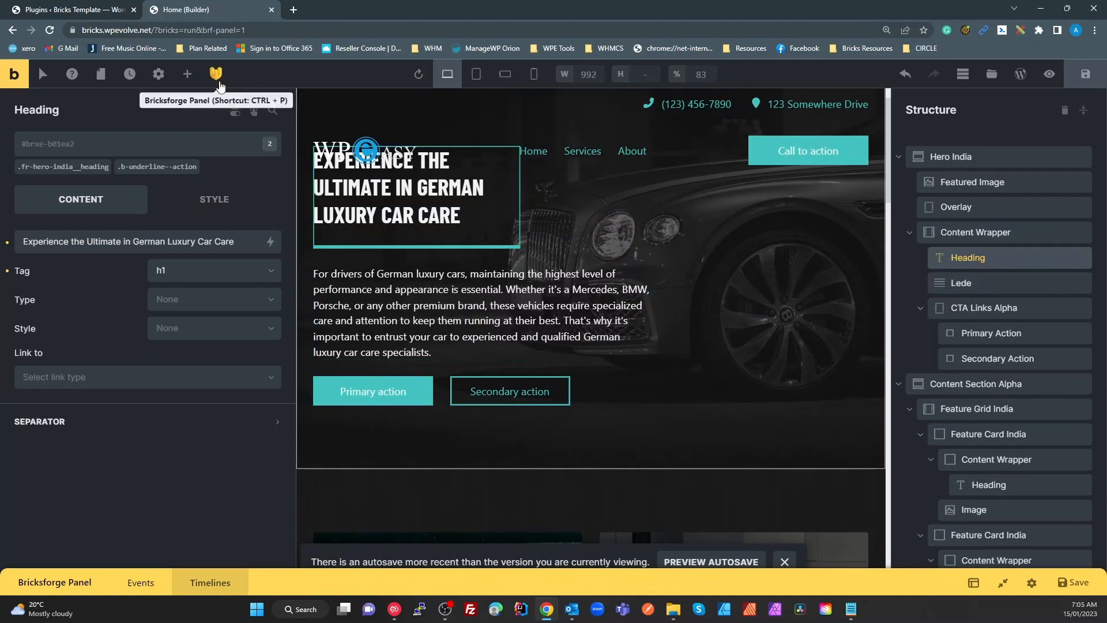
{"action": "left_click", "coordinate": [220, 82]}
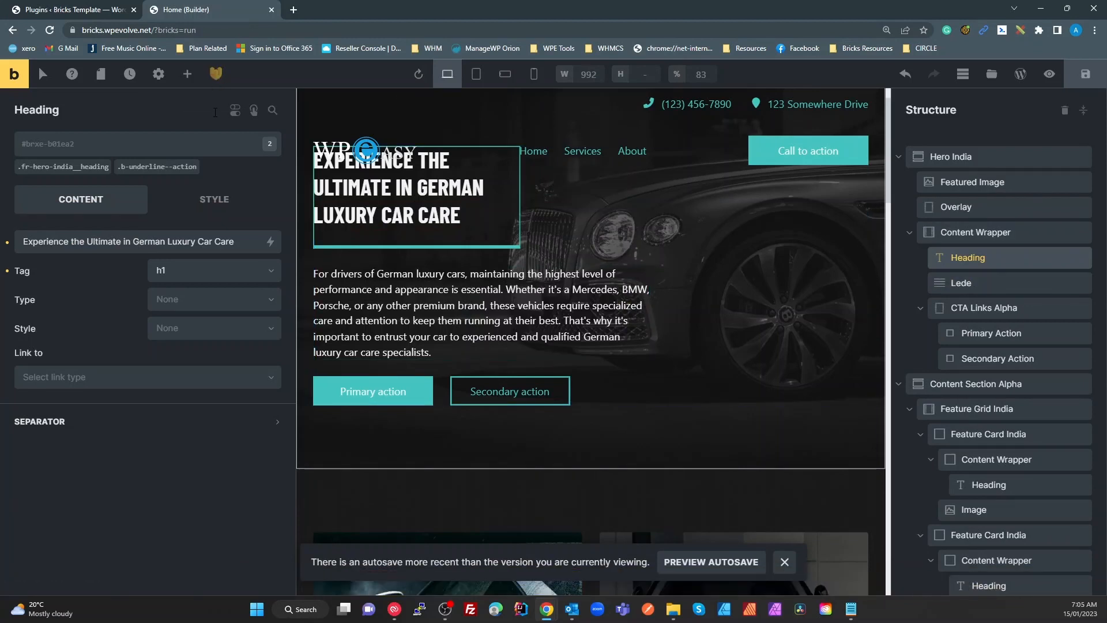
{"action": "left_click", "coordinate": [89, 14]}
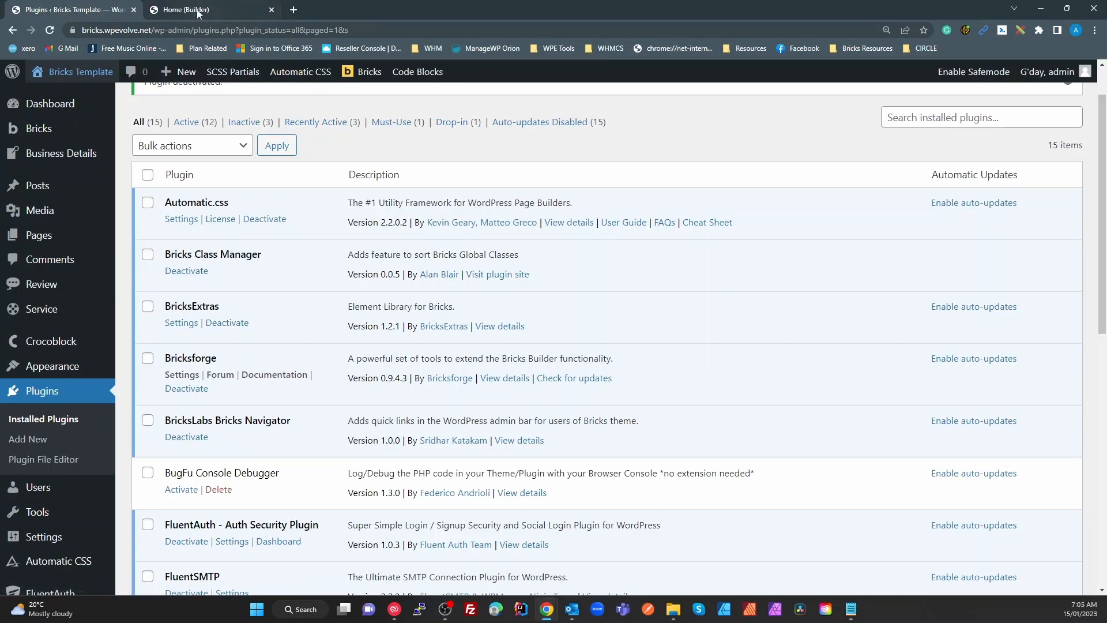
{"action": "mouse_move", "coordinate": [197, 11]}
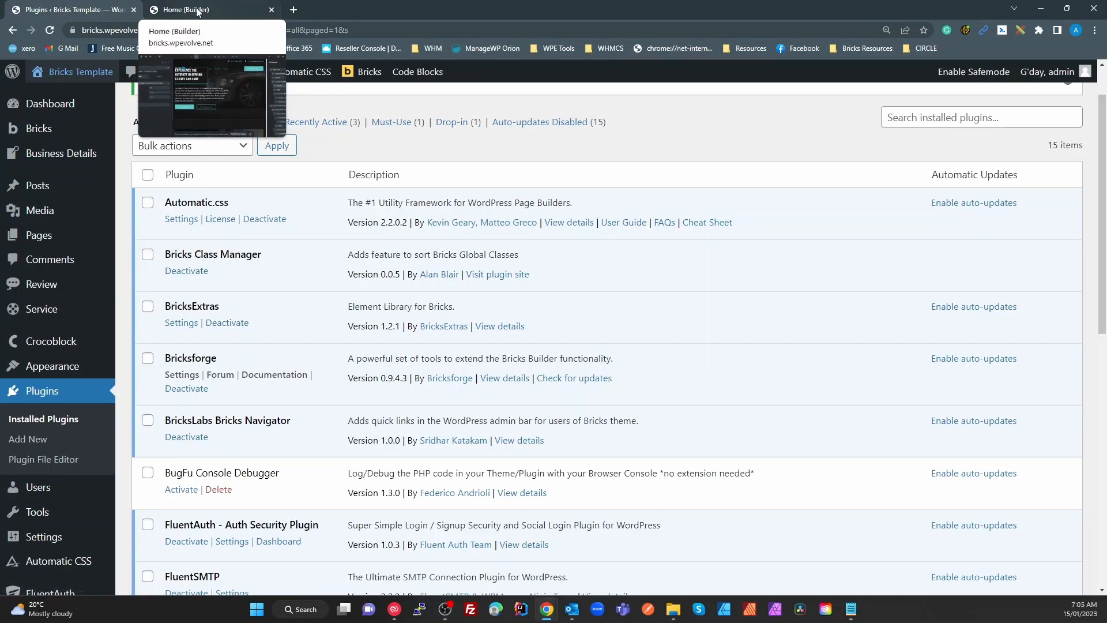
From the builder's Bricks logo, open the dashboard in a new tab and go to Bricks > Custom Fonts
{"action": "left_click", "coordinate": [197, 11]}
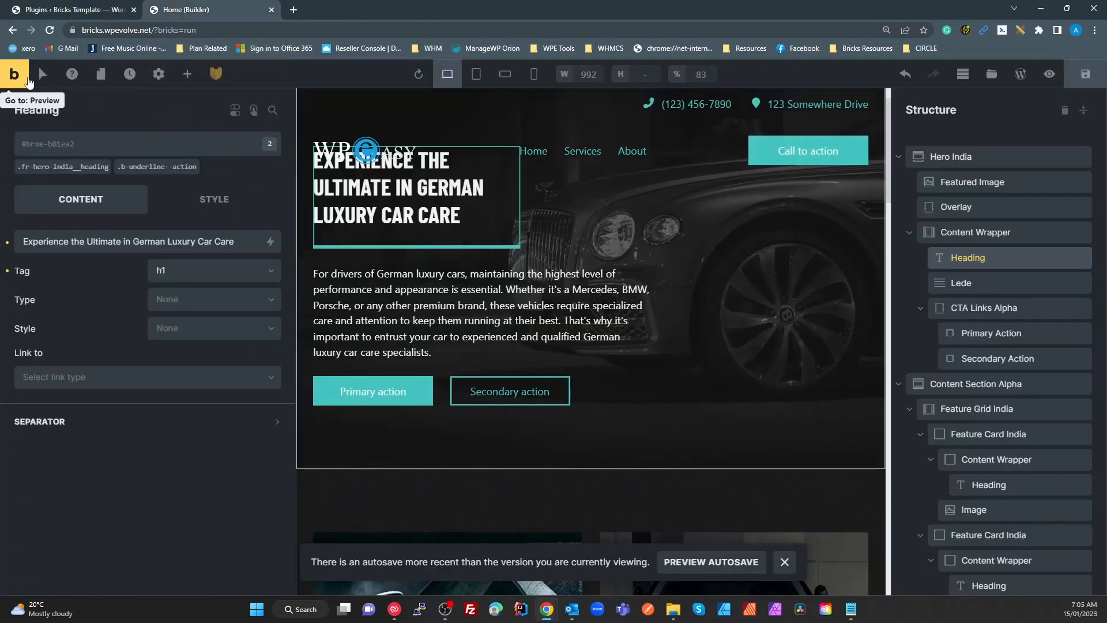
{"action": "left_click", "coordinate": [40, 67]}
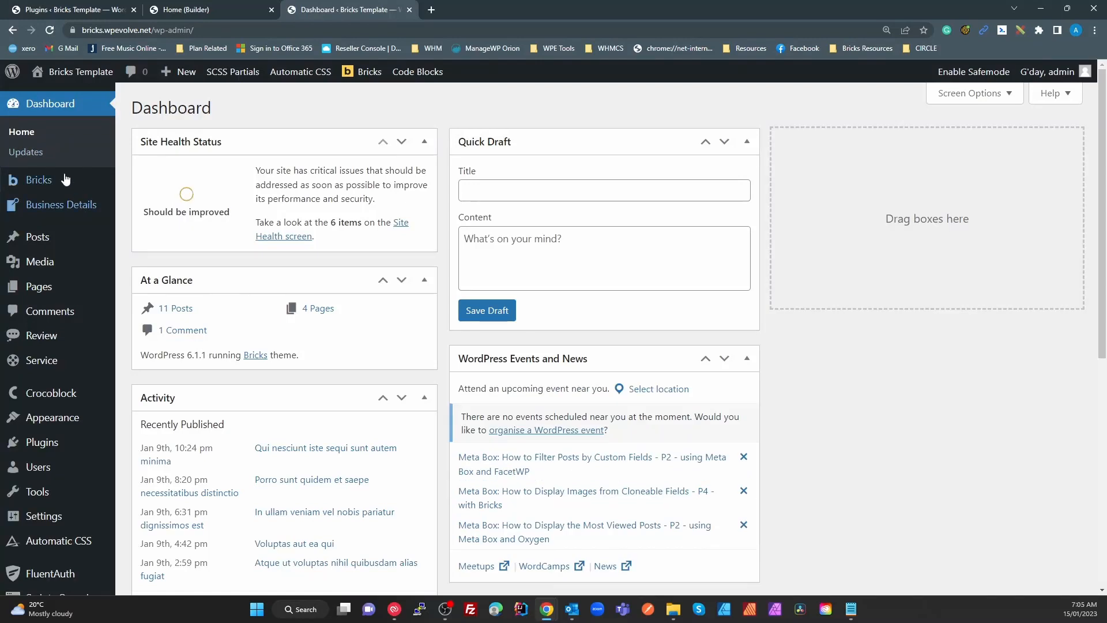
{"action": "mouse_move", "coordinate": [39, 179]}
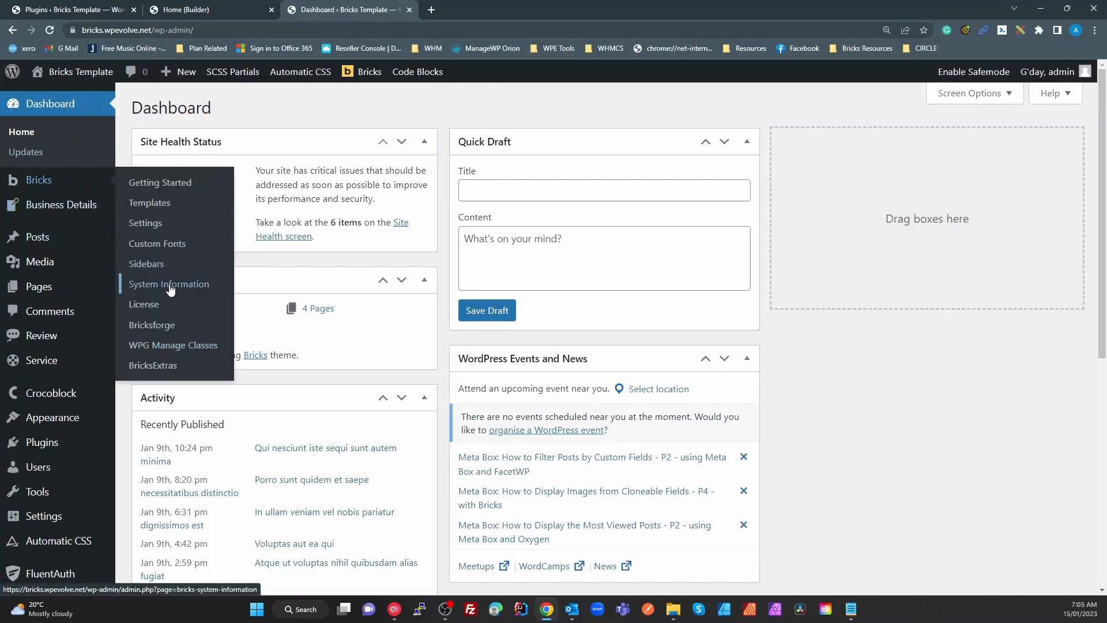
{"action": "left_click", "coordinate": [180, 344]}
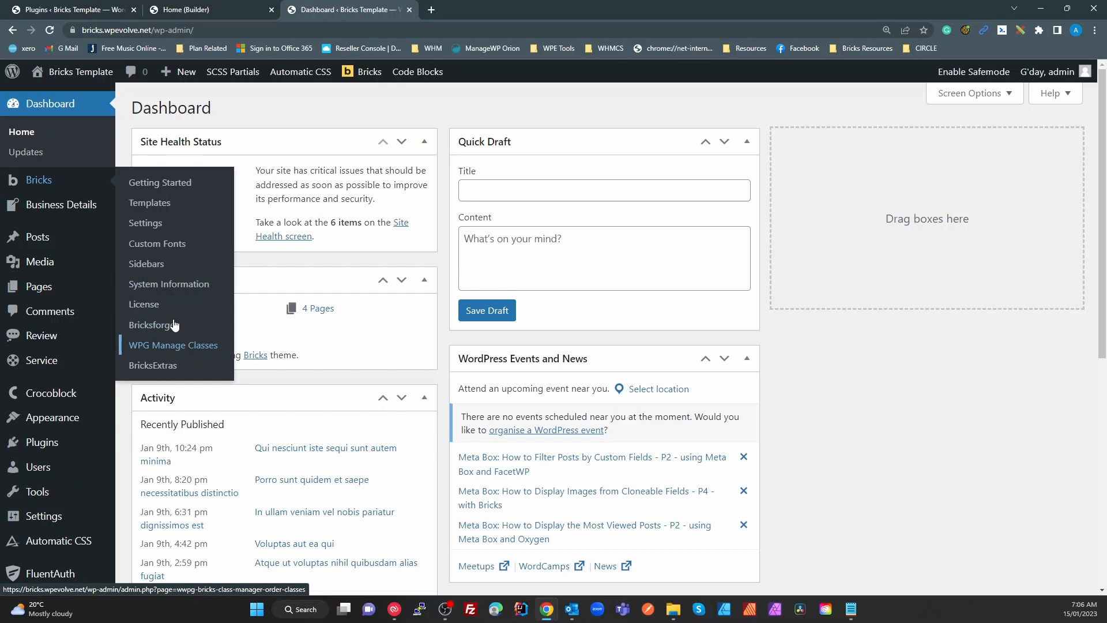
{"action": "left_click", "coordinate": [162, 245]}
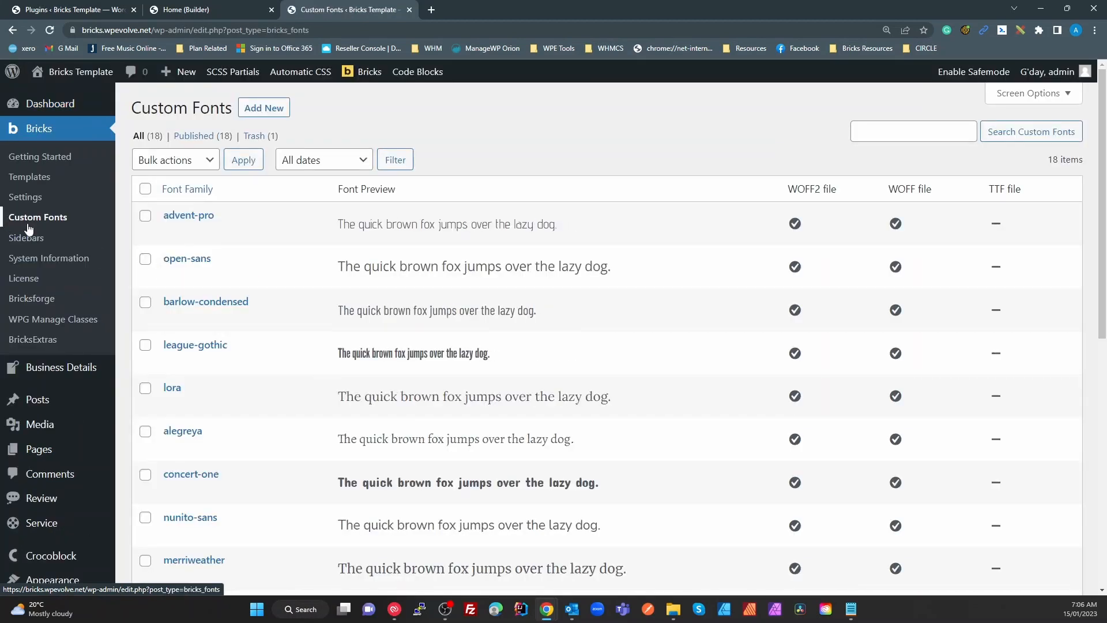
Scroll through the 18 custom fonts down to Abel, Poppins and Montserrat, then open a blank tab
{"action": "mouse_move", "coordinate": [366, 71]}
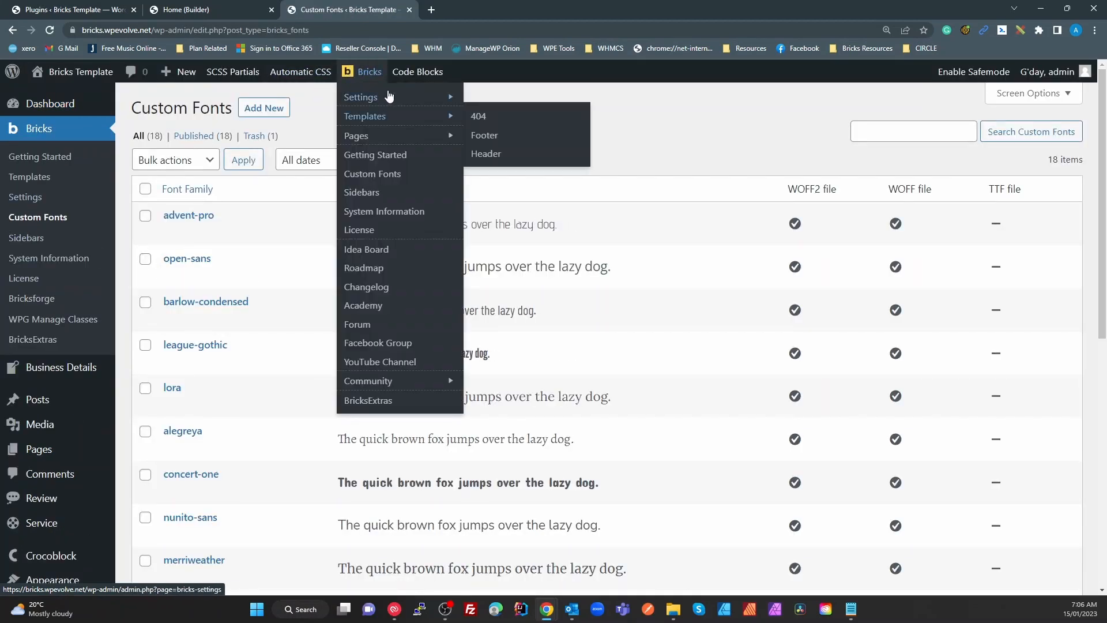
{"action": "mouse_move", "coordinate": [388, 96]}
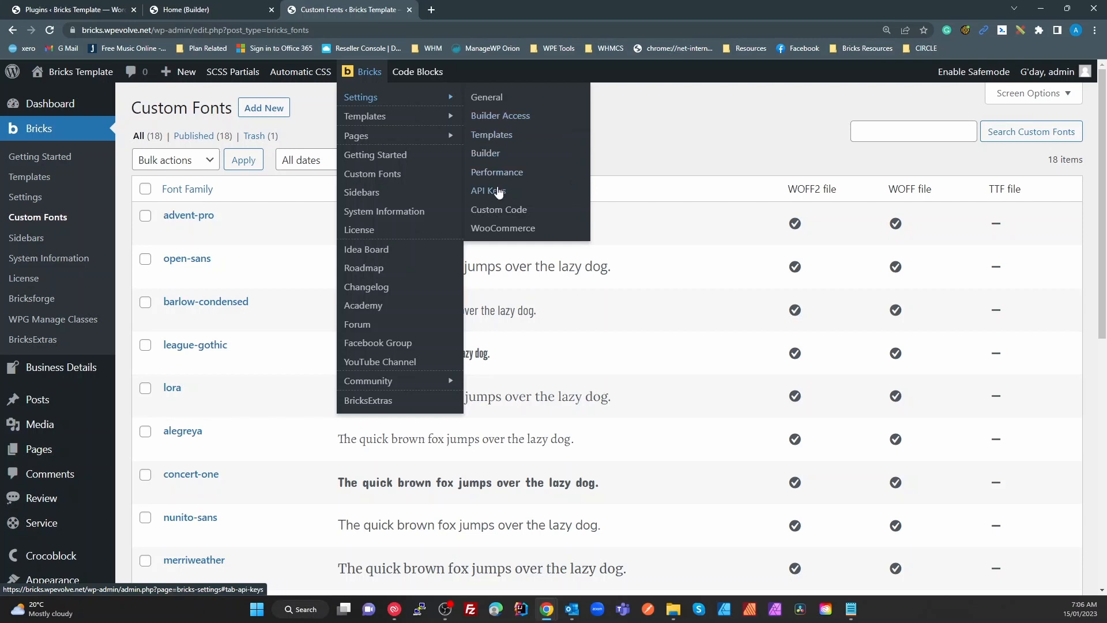
{"action": "mouse_move", "coordinate": [433, 120]}
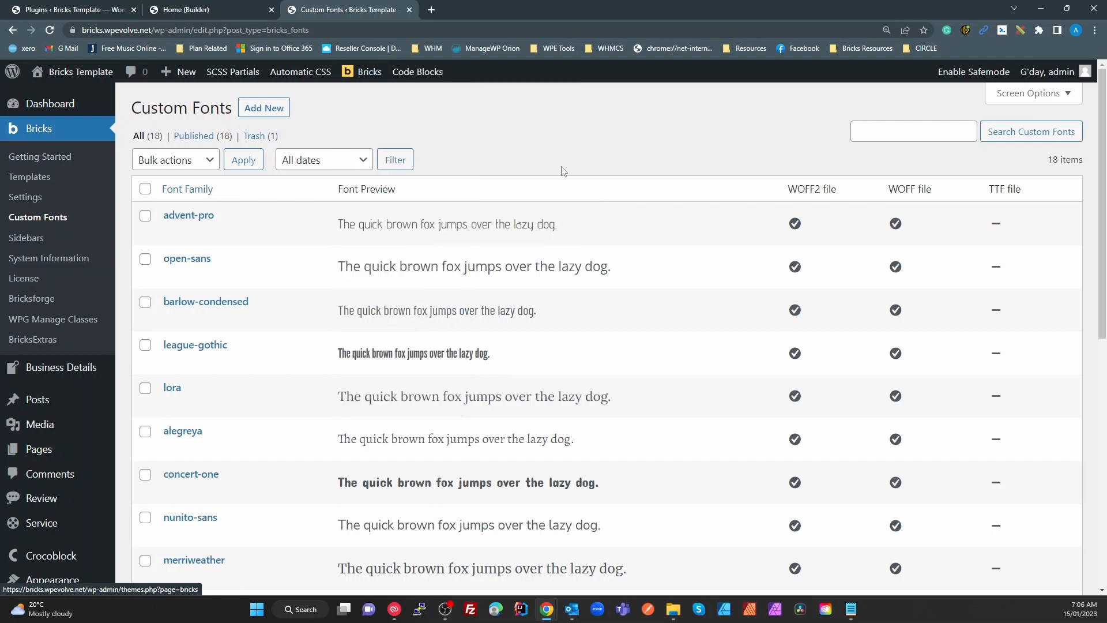
{"action": "scroll", "coordinate": [257, 289], "scroll_direction": "down", "scroll_amount": 5}
{"action": "scroll", "coordinate": [265, 294], "scroll_direction": "down", "scroll_amount": 3}
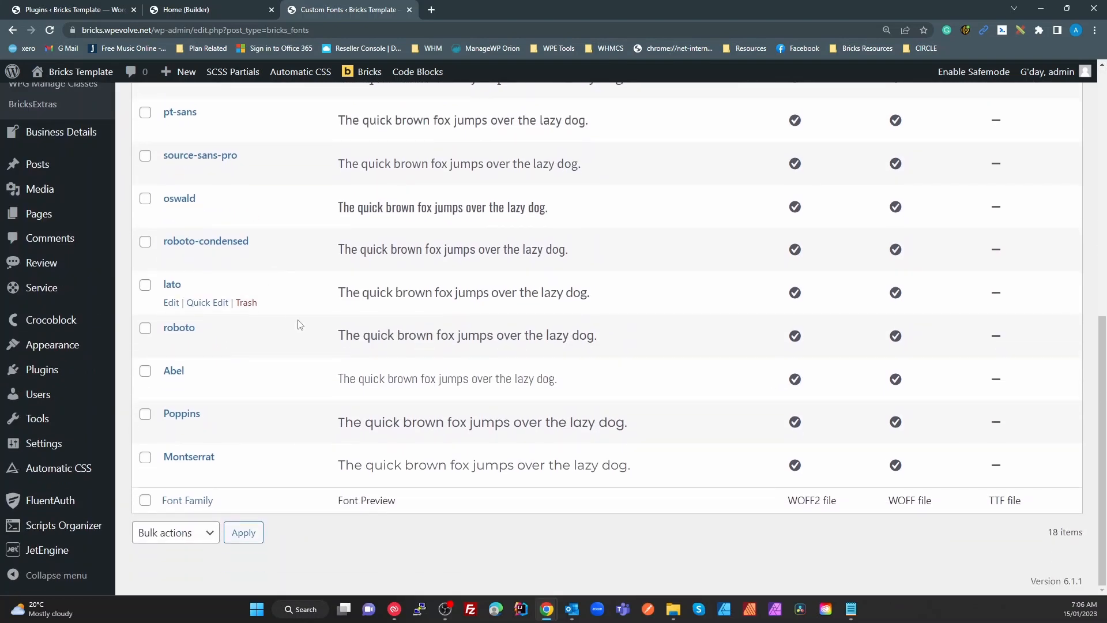
{"action": "scroll", "coordinate": [300, 320], "scroll_direction": "up", "scroll_amount": 8}
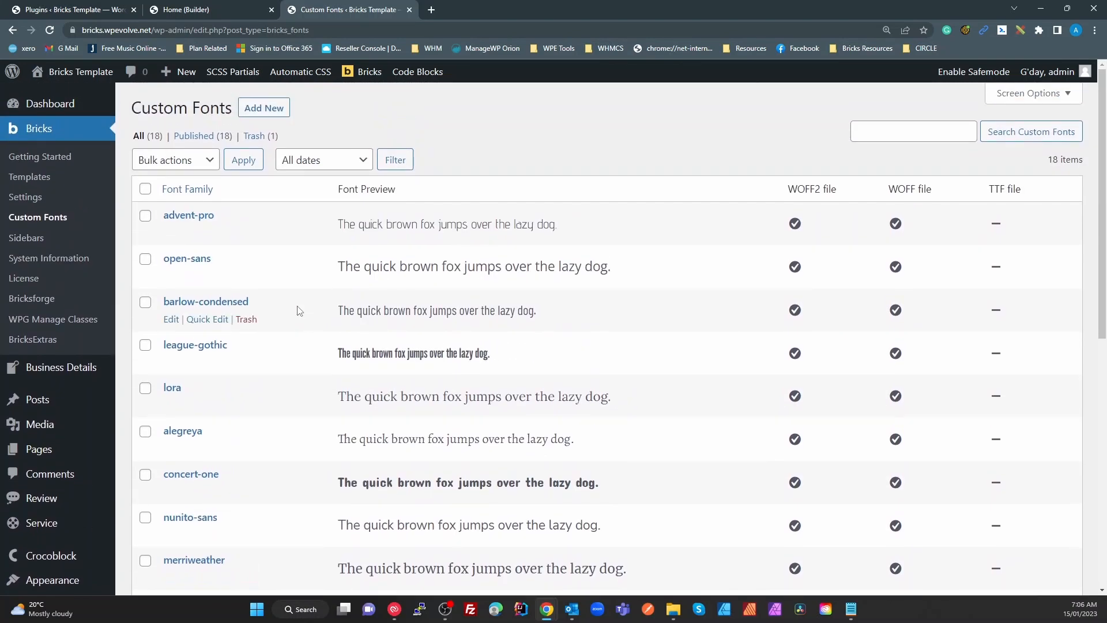
{"action": "scroll", "coordinate": [299, 312], "scroll_direction": "down", "scroll_amount": 8}
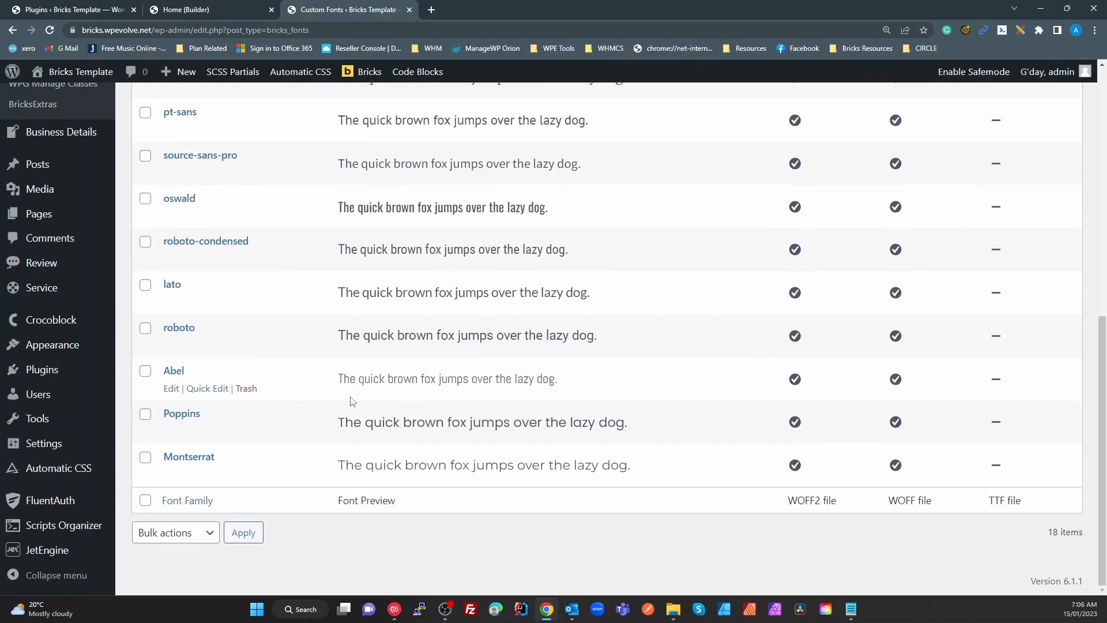
{"action": "scroll", "coordinate": [352, 399], "scroll_direction": "up", "scroll_amount": 8}
{"action": "scroll", "coordinate": [360, 441], "scroll_direction": "up", "scroll_amount": 1}
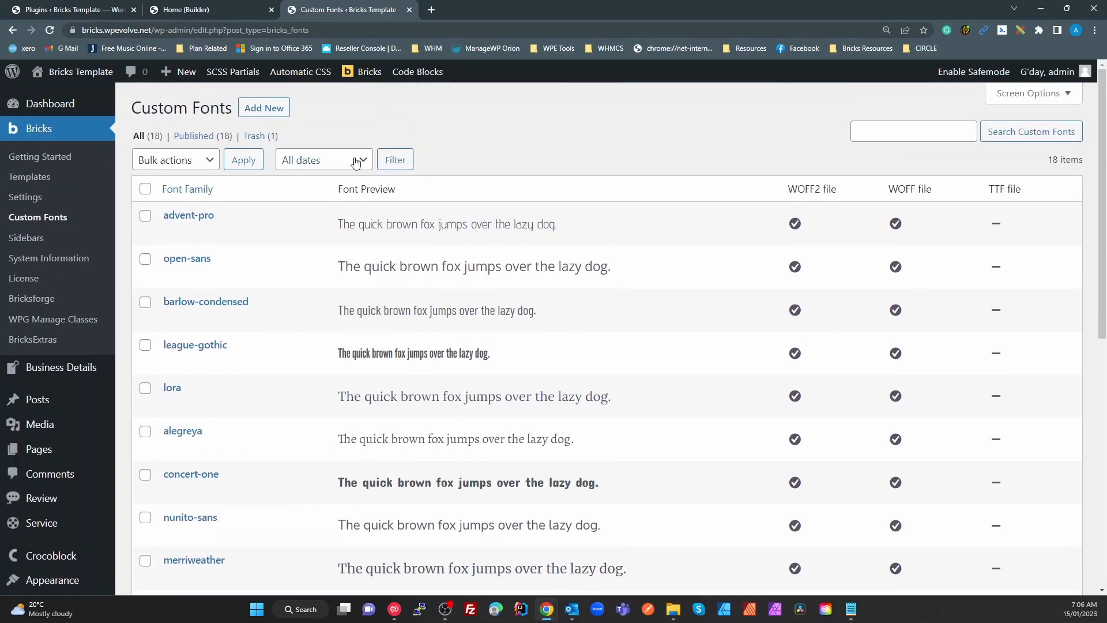
{"action": "left_click", "coordinate": [433, 9]}
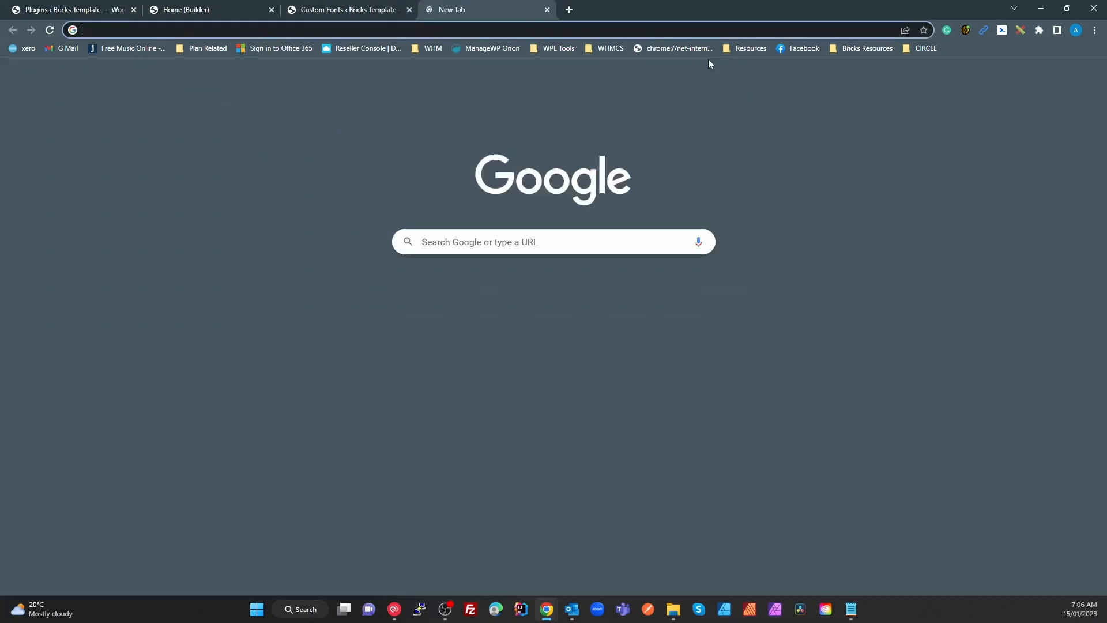
Go to google-webfonts-helper from the Resources bookmarks and select the Aleo font
{"action": "left_click", "coordinate": [747, 49]}
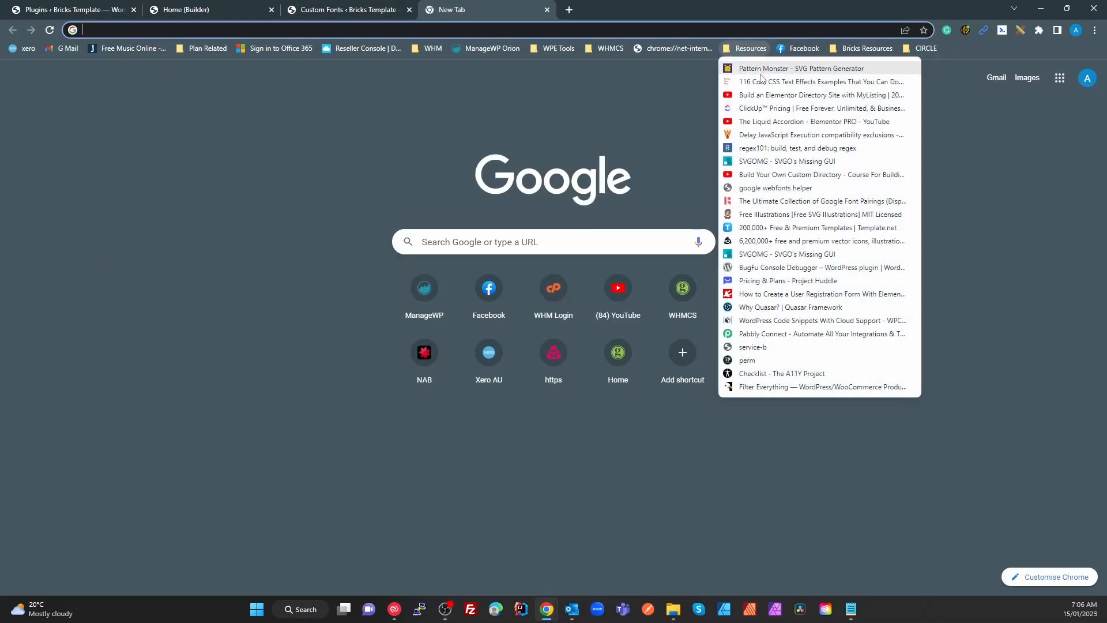
{"action": "left_click", "coordinate": [776, 188]}
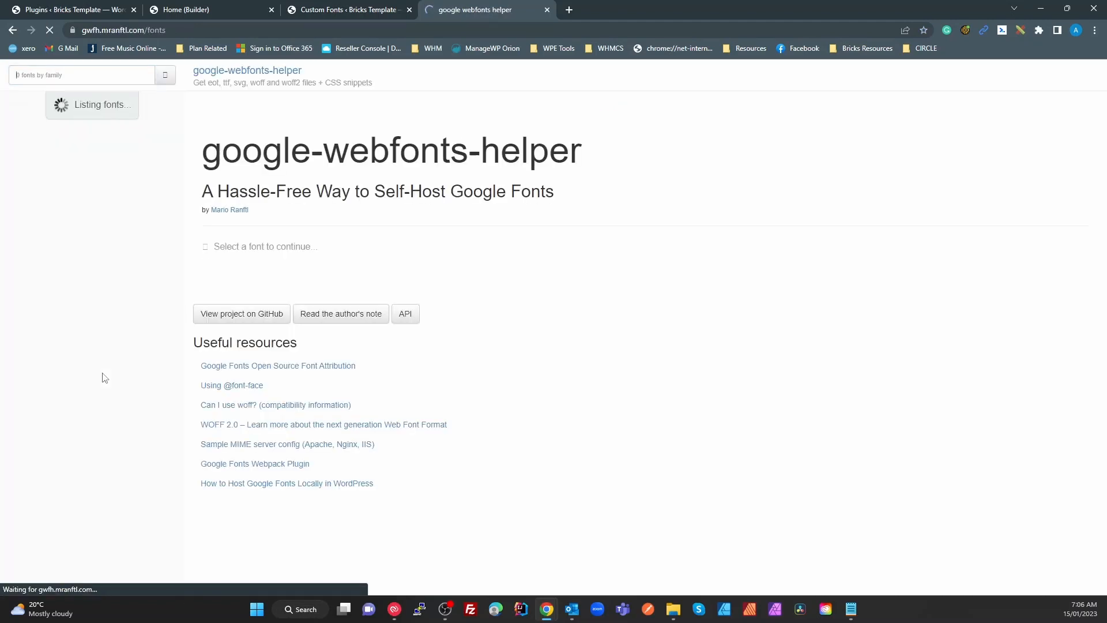
{"action": "scroll", "coordinate": [94, 428], "scroll_direction": "down", "scroll_amount": 4}
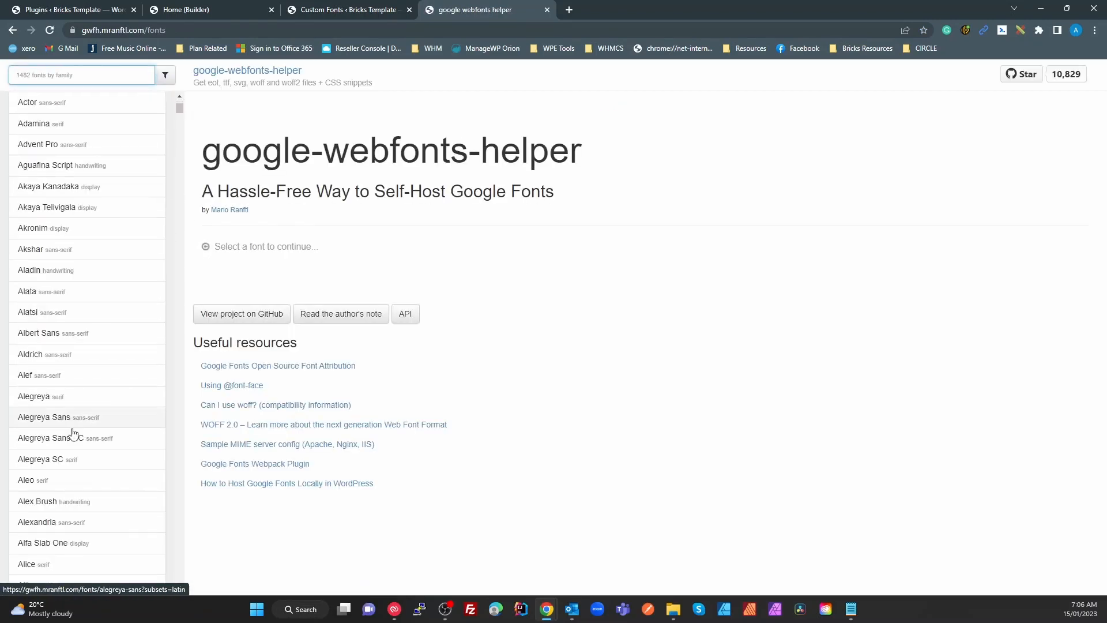
{"action": "left_click", "coordinate": [30, 424]}
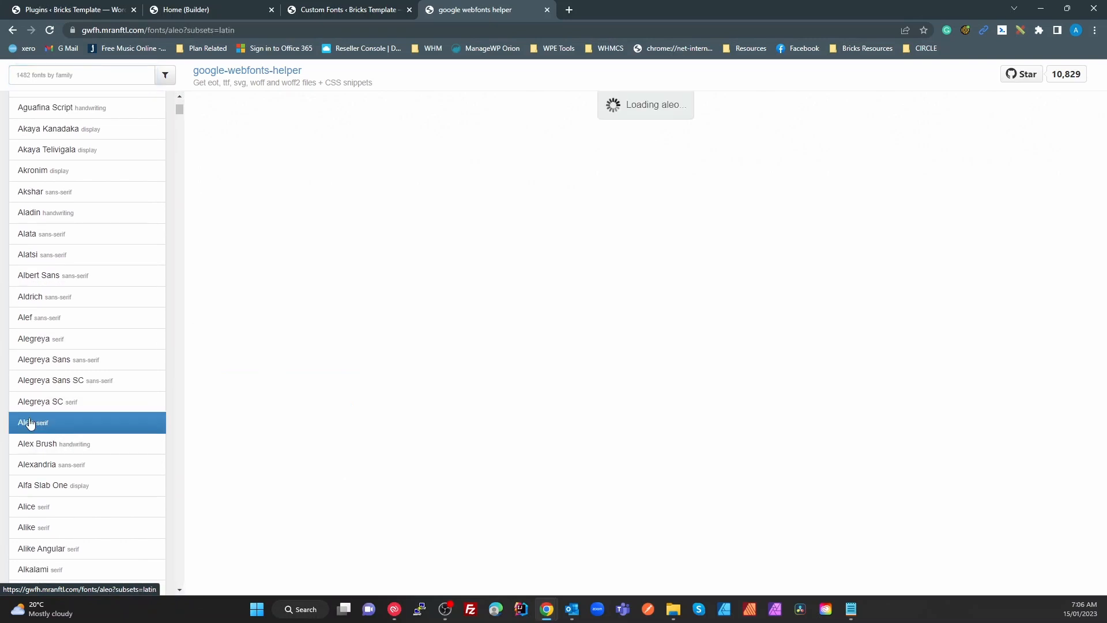
Look through Alice, Alike Angular, Alkalami and Allison, ending on the Almarai font page
{"action": "scroll", "coordinate": [79, 442], "scroll_direction": "down", "scroll_amount": 2}
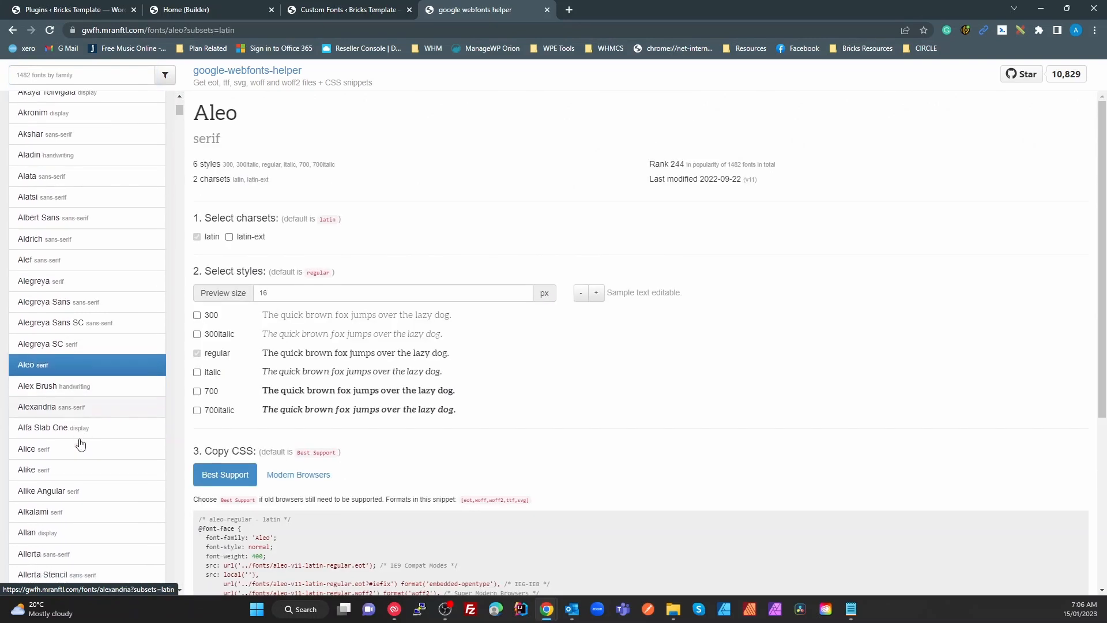
{"action": "left_click", "coordinate": [29, 398]}
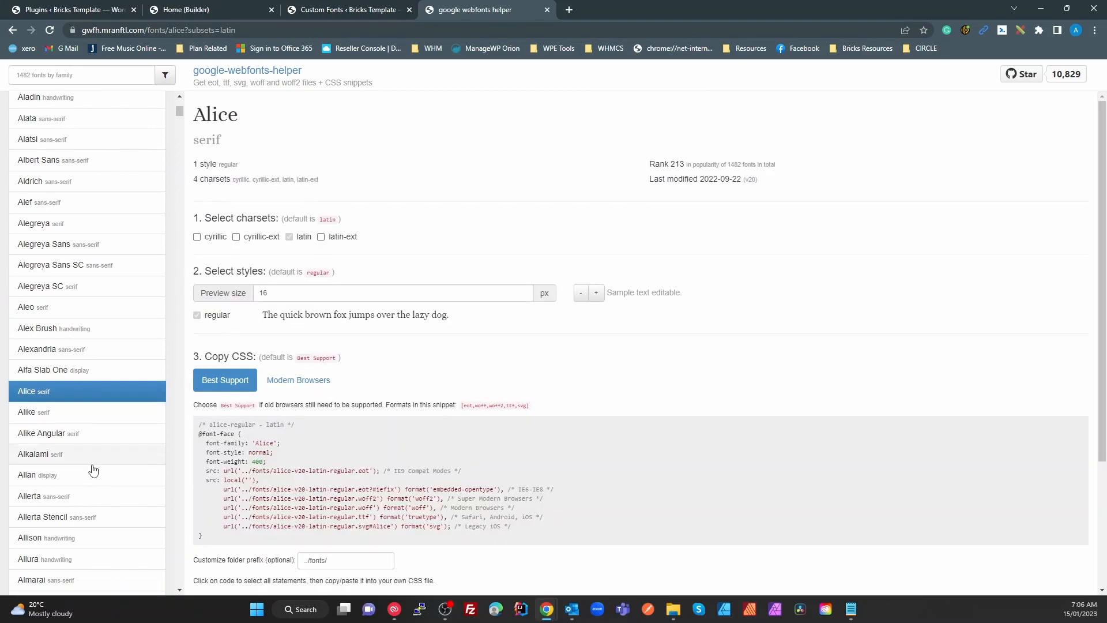
{"action": "scroll", "coordinate": [92, 470], "scroll_direction": "down", "scroll_amount": 2}
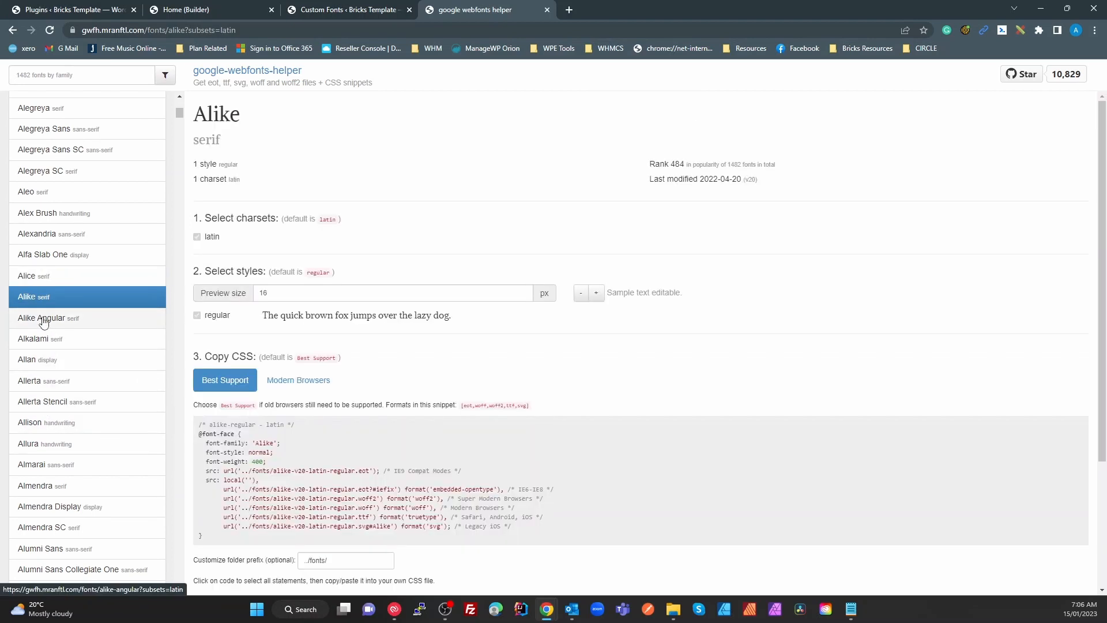
{"action": "left_click", "coordinate": [43, 321]}
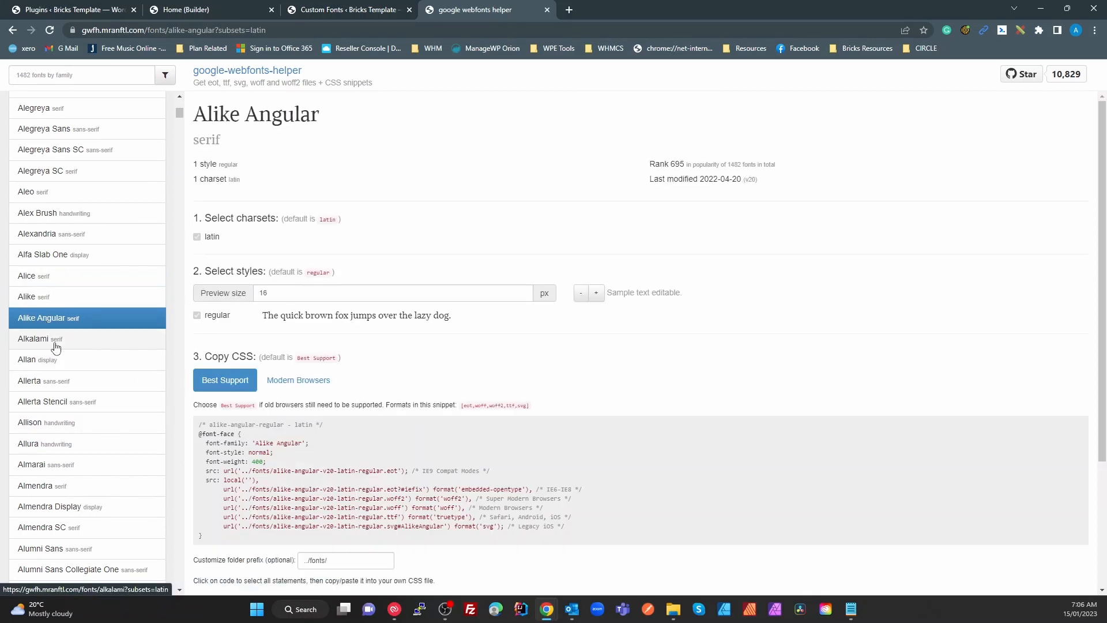
{"action": "left_click", "coordinate": [40, 342]}
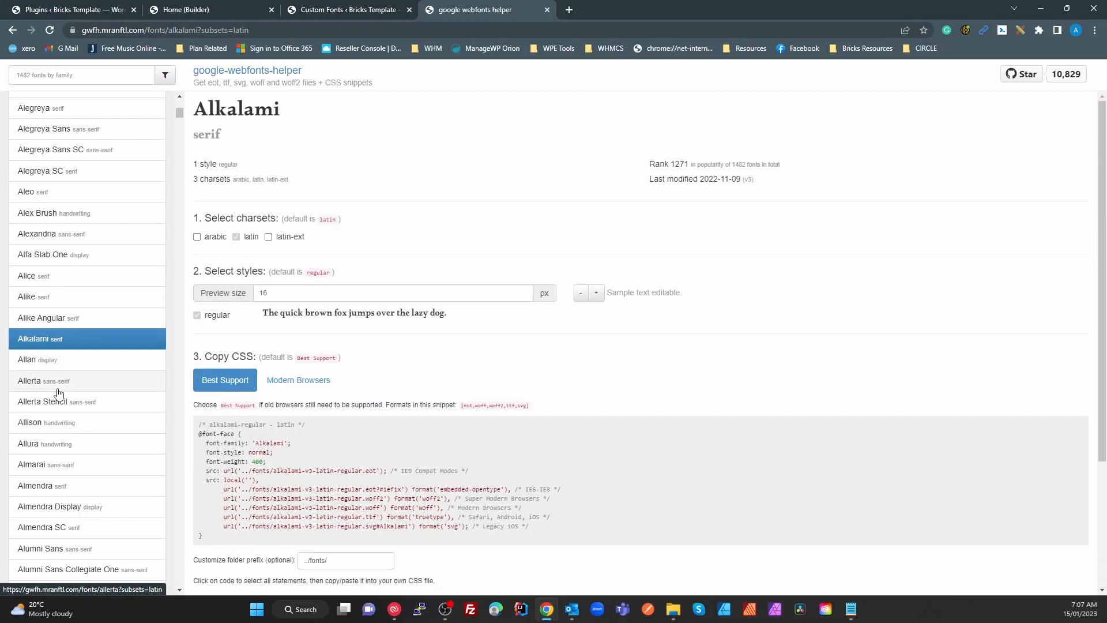
{"action": "left_click", "coordinate": [58, 424]}
{"action": "left_click", "coordinate": [60, 469]}
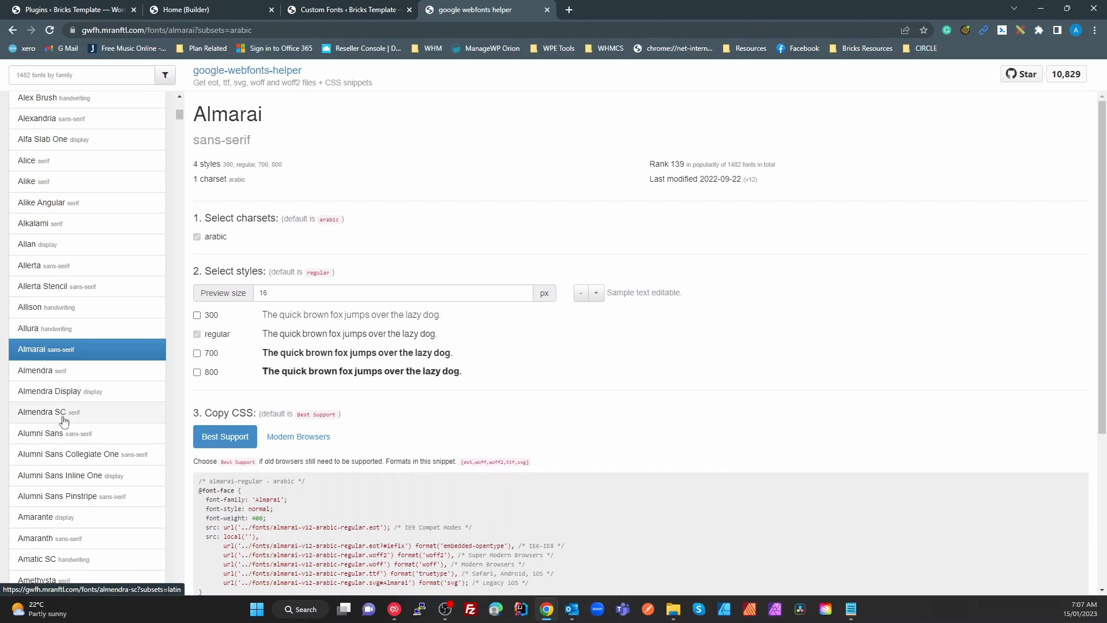
Tick Almarai styles 300, 700 and 800 and choose Modern Browsers (woff2, woff) CSS
{"action": "left_click", "coordinate": [197, 316]}
{"action": "left_click", "coordinate": [197, 353]}
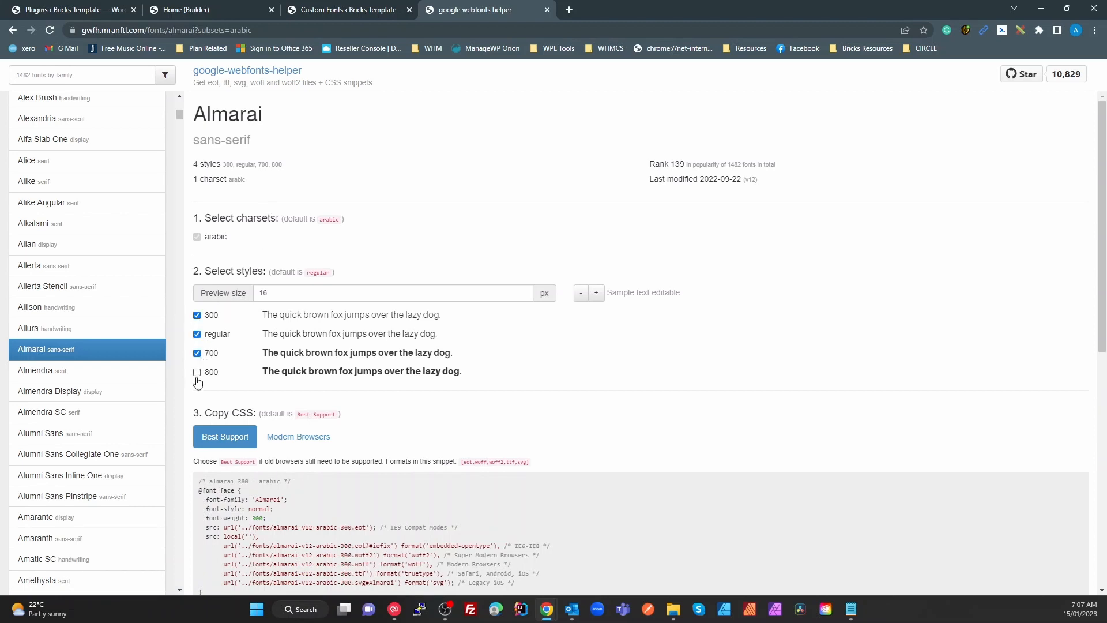
{"action": "left_click", "coordinate": [197, 372]}
{"action": "left_click", "coordinate": [301, 443]}
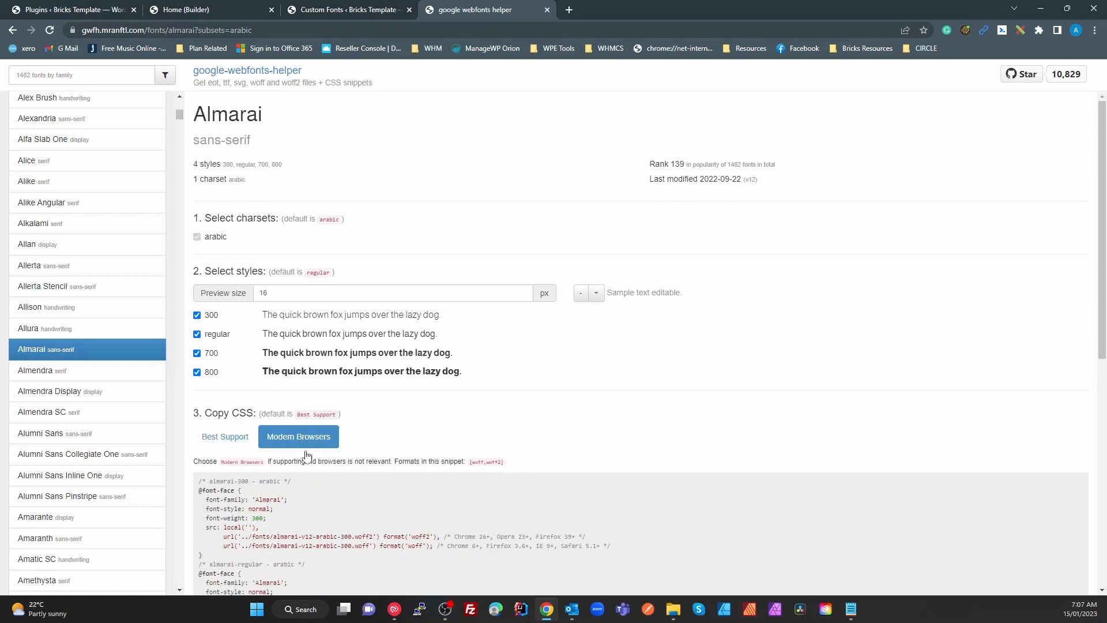
{"action": "left_click", "coordinate": [228, 442]}
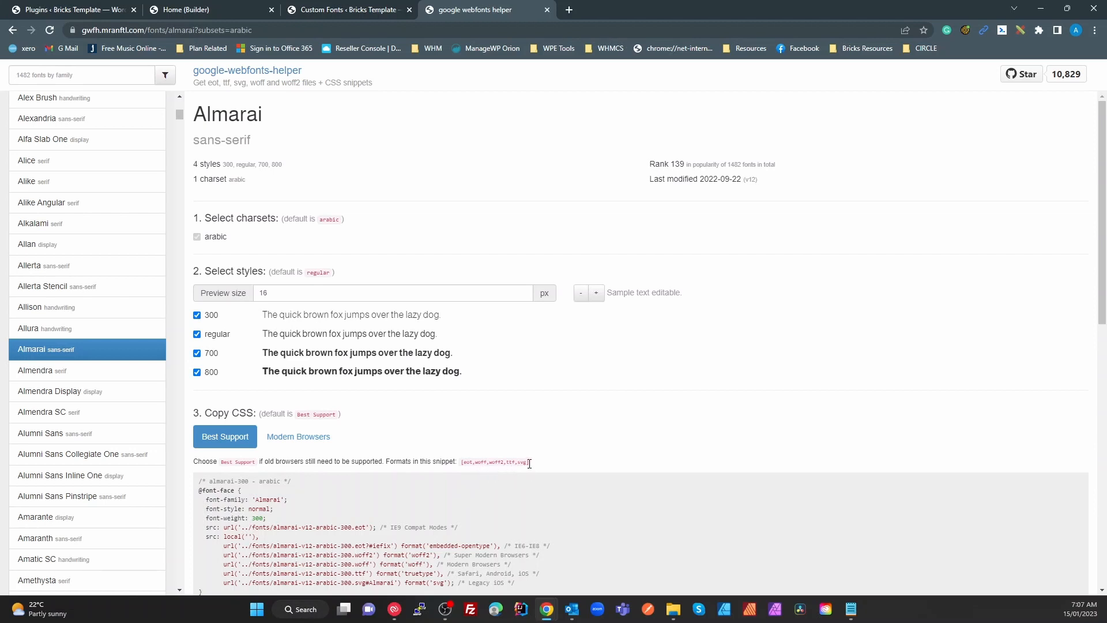
{"action": "left_click", "coordinate": [335, 442]}
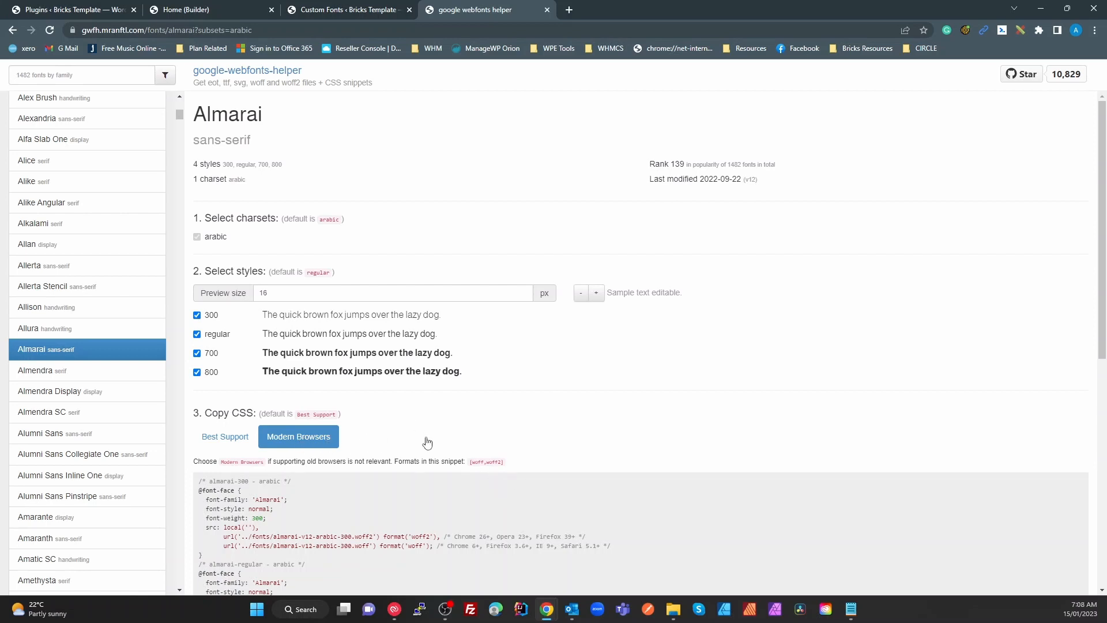
Download the almarai-v12-arabic.zip archive with the 300, regular, 700 and 800 woff/woff2 files
{"action": "scroll", "coordinate": [358, 467], "scroll_direction": "down", "scroll_amount": 8}
{"action": "left_click", "coordinate": [274, 491]}
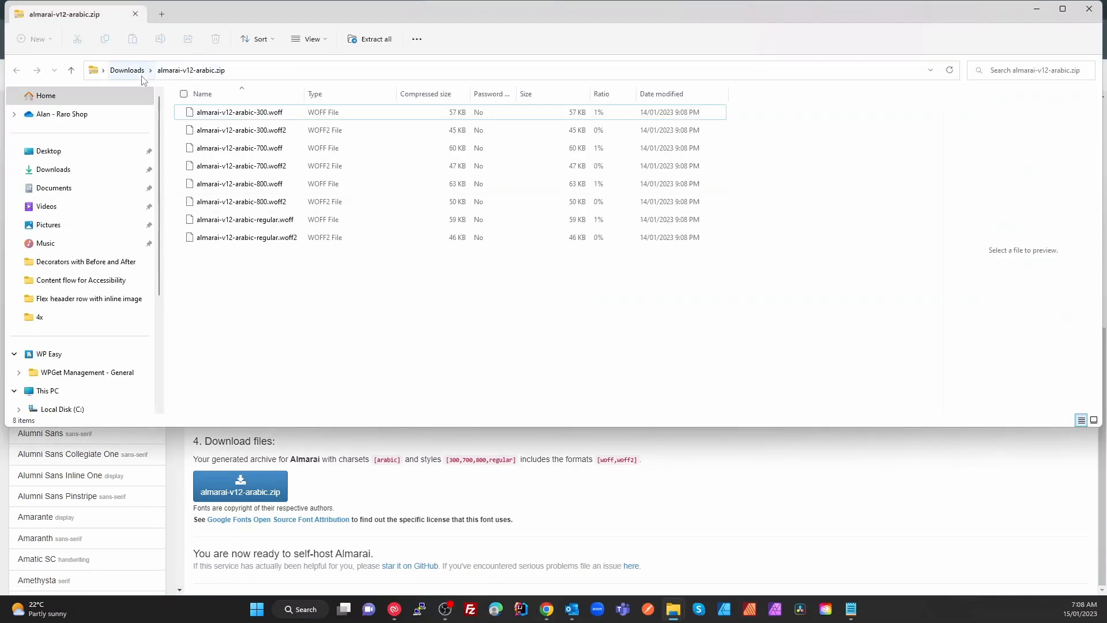
Extract almarai-v12-arabic.zip in Downloads and open the extracted folder beside the browser
{"action": "left_click", "coordinate": [127, 70]}
{"action": "right_click", "coordinate": [214, 131]}
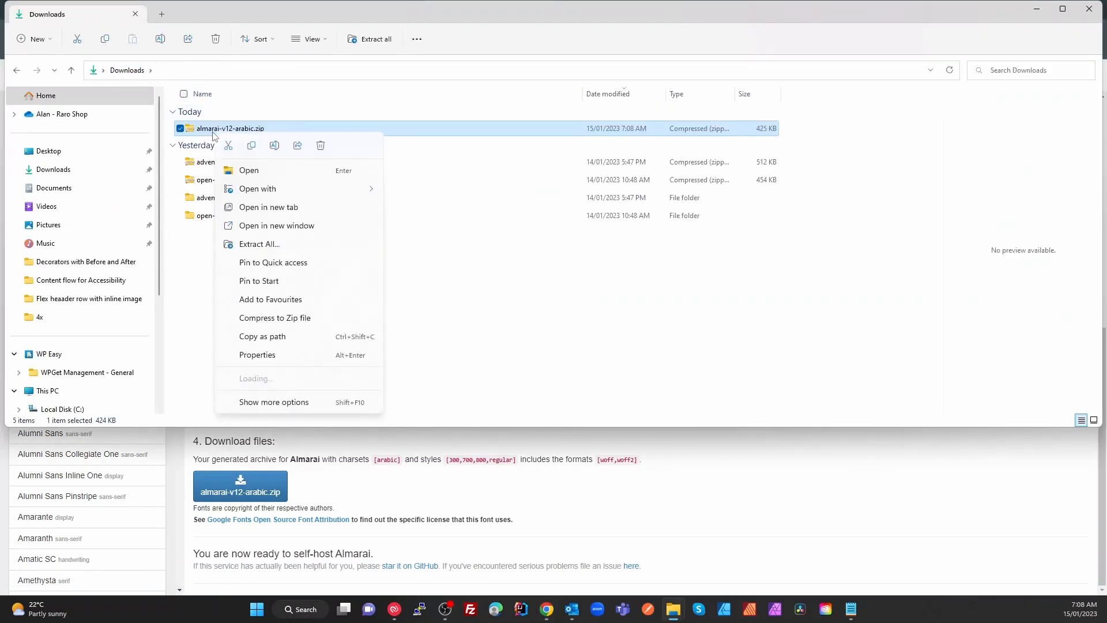
{"action": "left_click", "coordinate": [276, 246]}
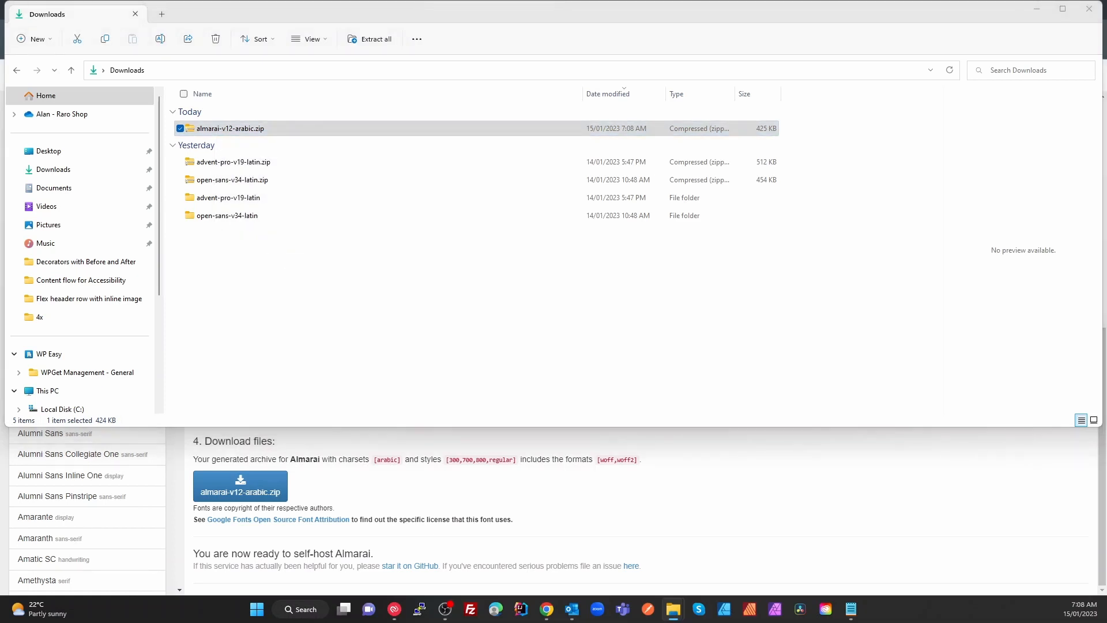
{"action": "left_click", "coordinate": [546, 446]}
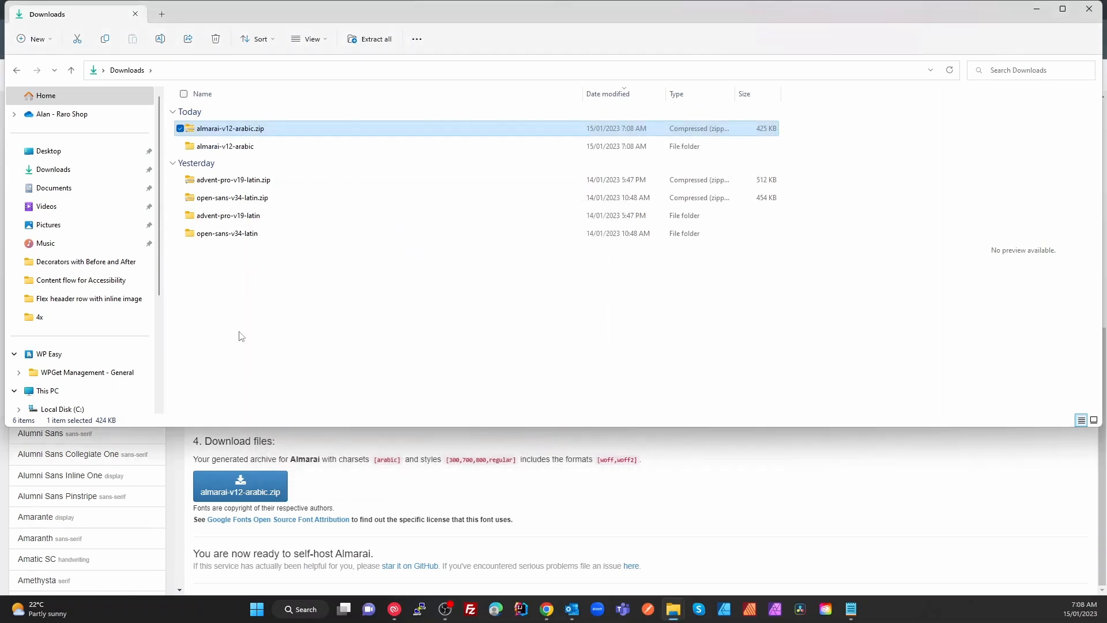
{"action": "double_click", "coordinate": [225, 146]}
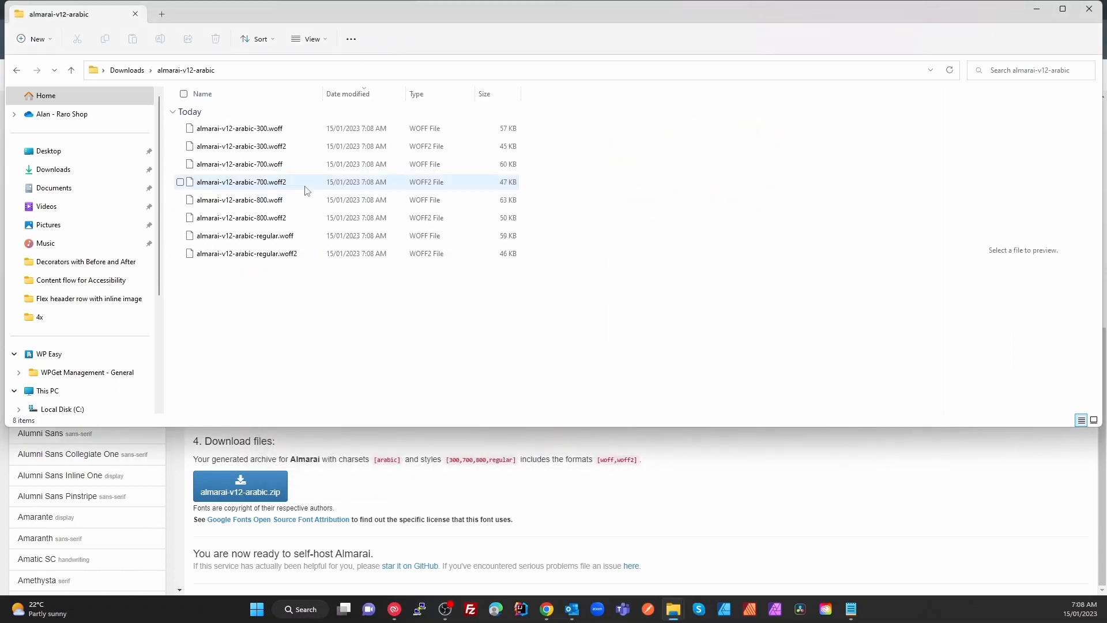
{"action": "left_click_drag", "start_coordinate": [456, 9], "coordinate": [690, 238]}
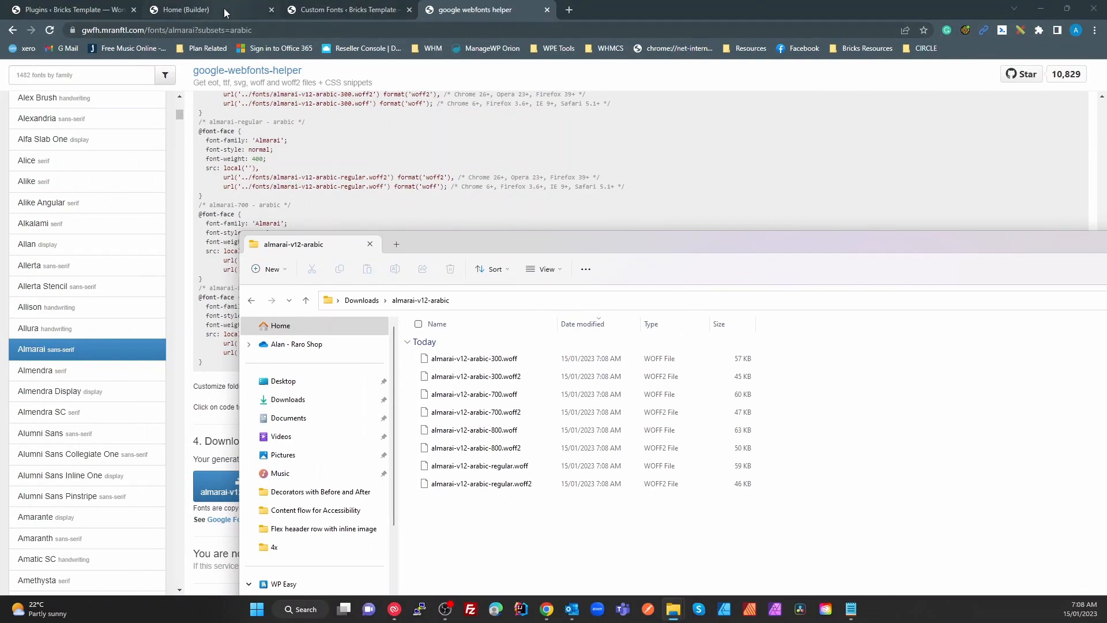
Upload the eight Almarai font files as variants and publish the custom font as almarai
{"action": "left_click", "coordinate": [369, 10]}
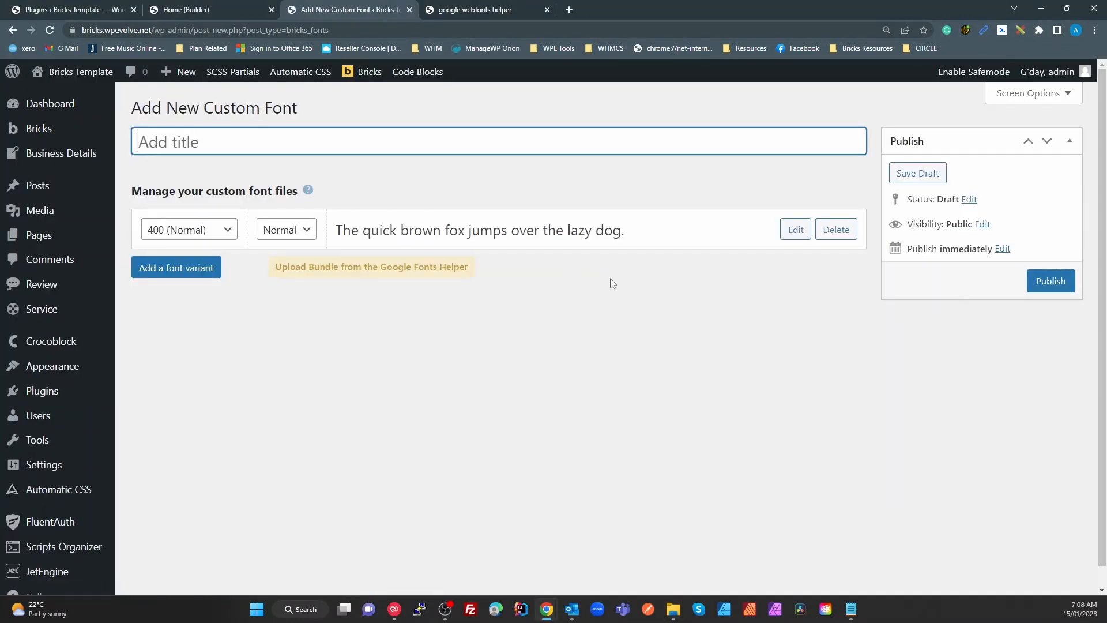
{"action": "left_click", "coordinate": [420, 273]}
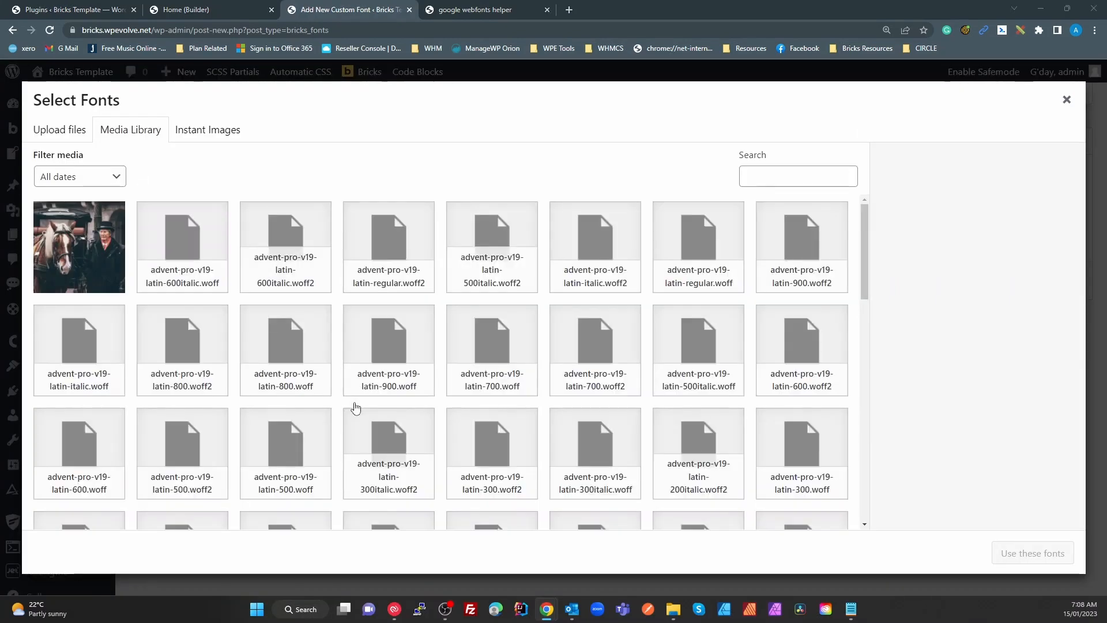
{"action": "key", "text": "alt+Tab"}
{"action": "left_click_drag", "start_coordinate": [512, 508], "coordinate": [161, 258]}
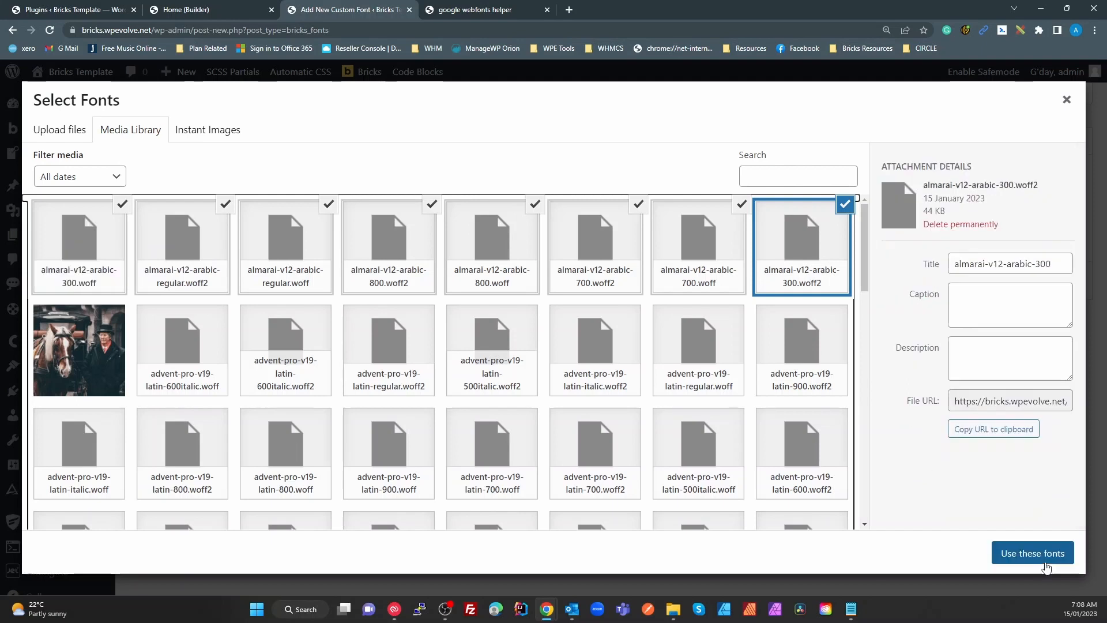
{"action": "left_click", "coordinate": [1045, 564]}
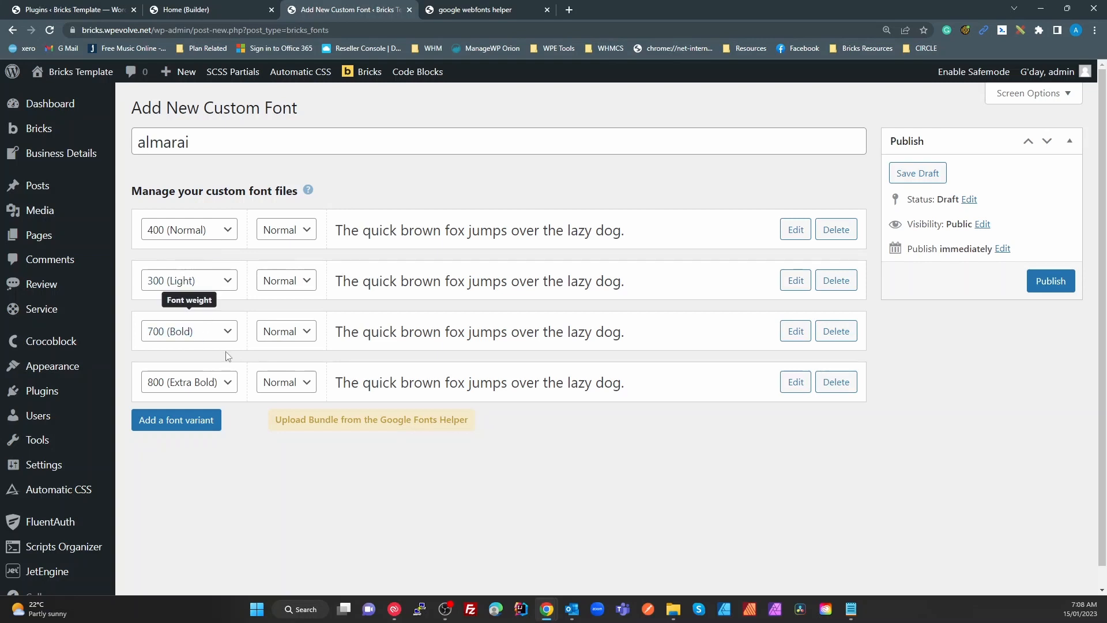
{"action": "left_click", "coordinate": [1047, 283]}
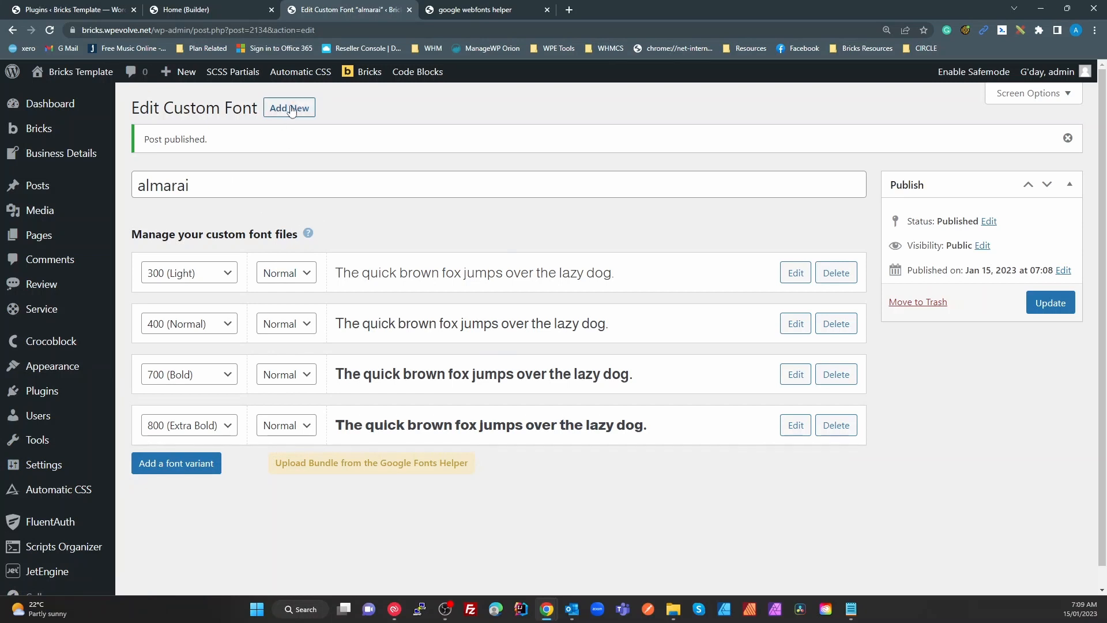
Scroll the Edit Custom Font page to check the almarai 300, 400, 700 and 800 variants
{"action": "scroll", "coordinate": [261, 466], "scroll_direction": "down", "scroll_amount": 2}
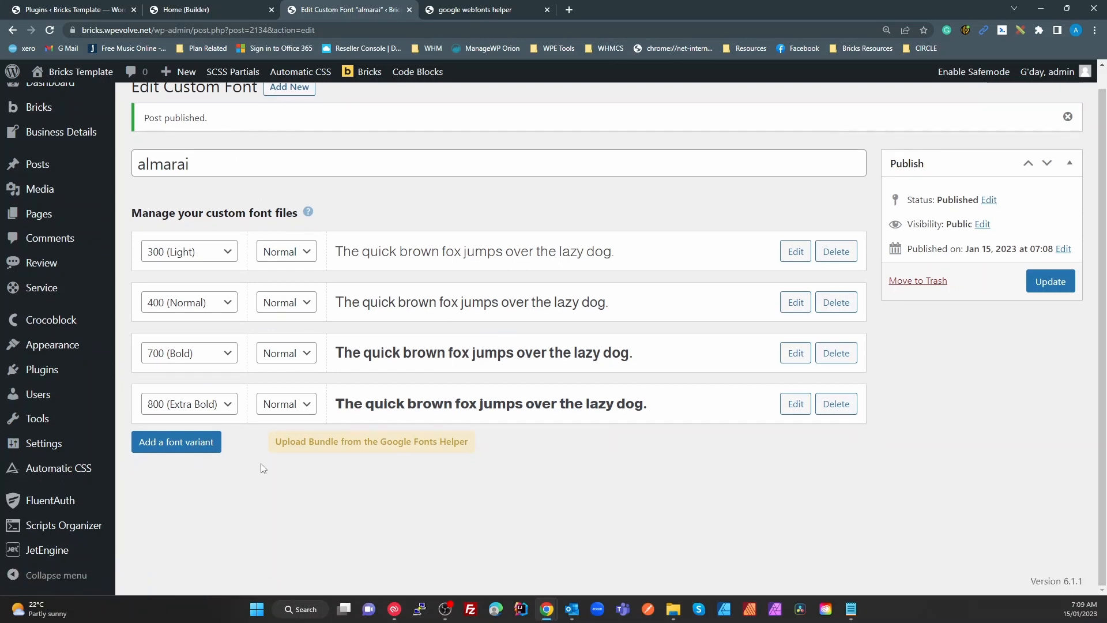
{"action": "scroll", "coordinate": [261, 466], "scroll_direction": "up", "scroll_amount": 2}
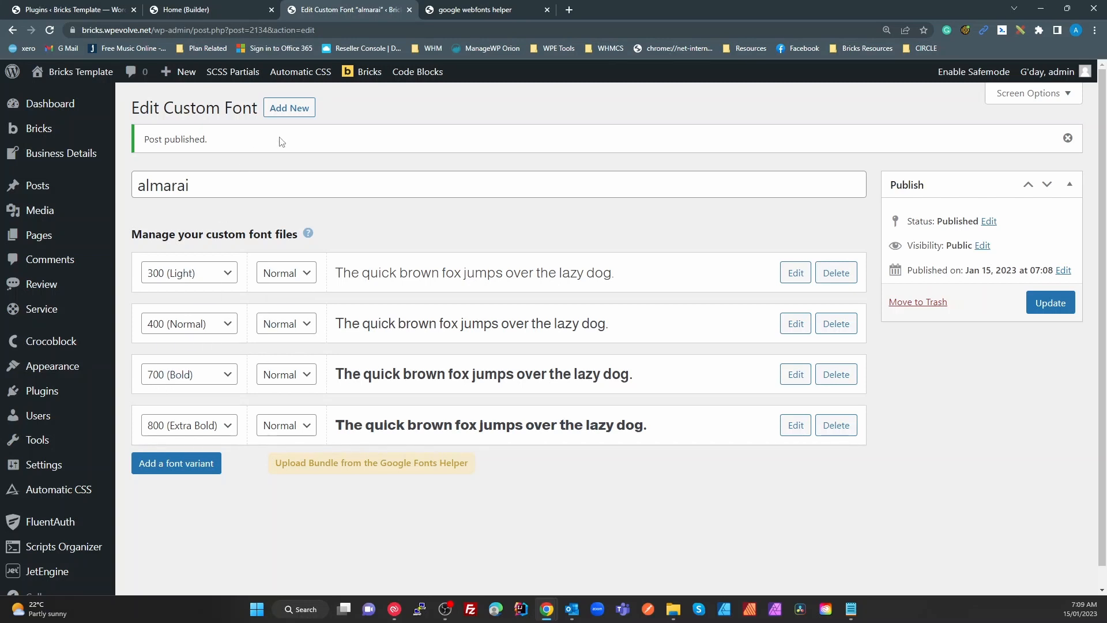
Open Bricks > Custom Fonts and scroll through the font list, with almarai at the top
{"action": "mouse_move", "coordinate": [366, 73]}
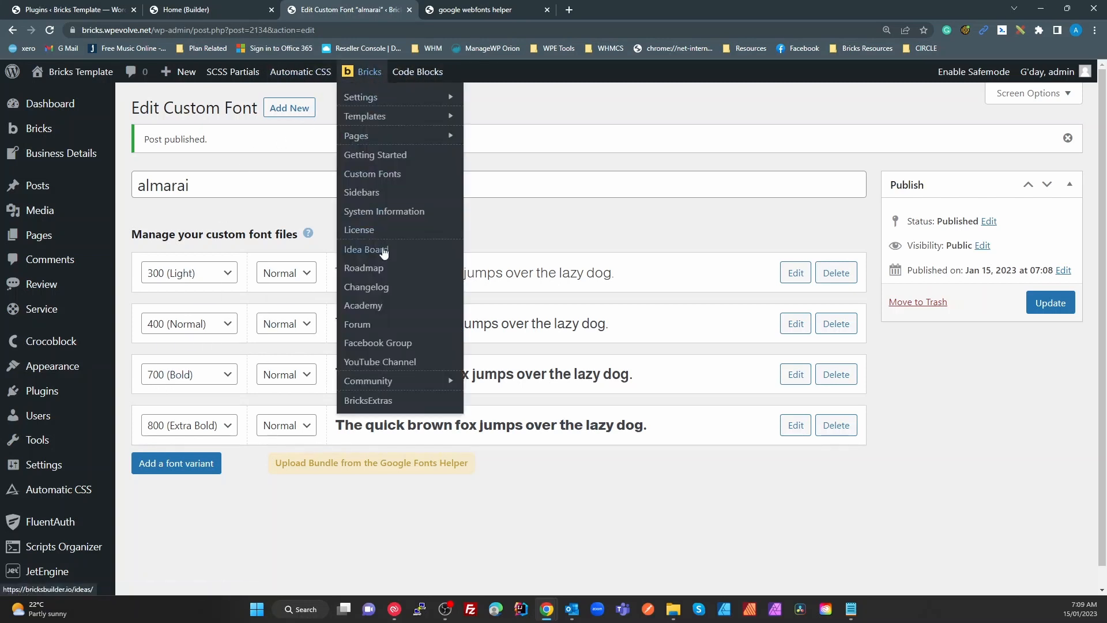
{"action": "left_click", "coordinate": [381, 176]}
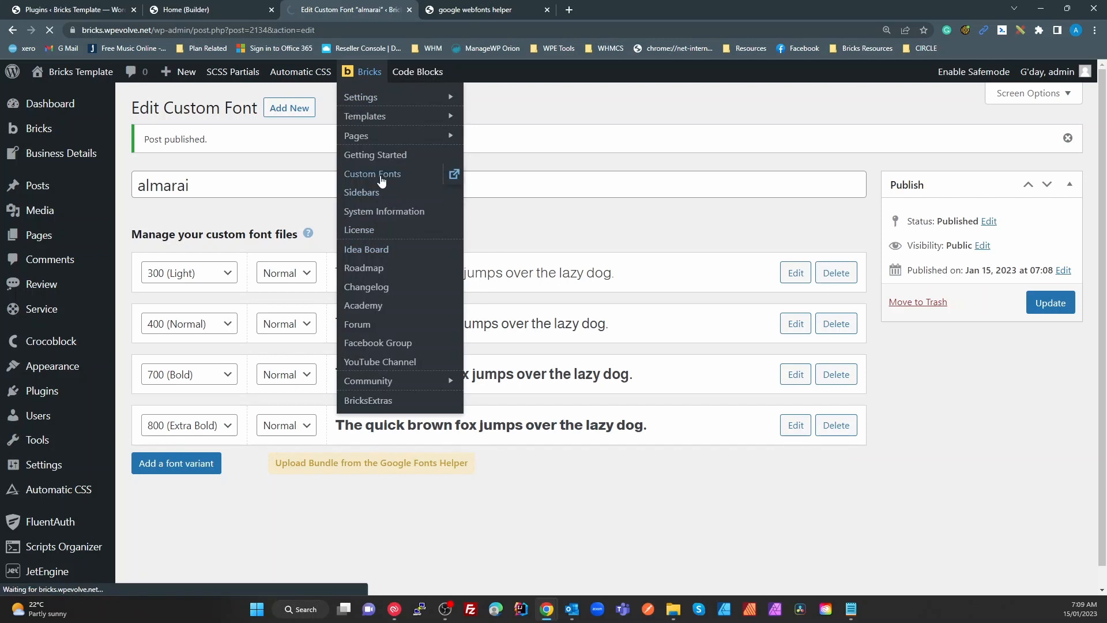
{"action": "scroll", "coordinate": [267, 354], "scroll_direction": "down", "scroll_amount": 9}
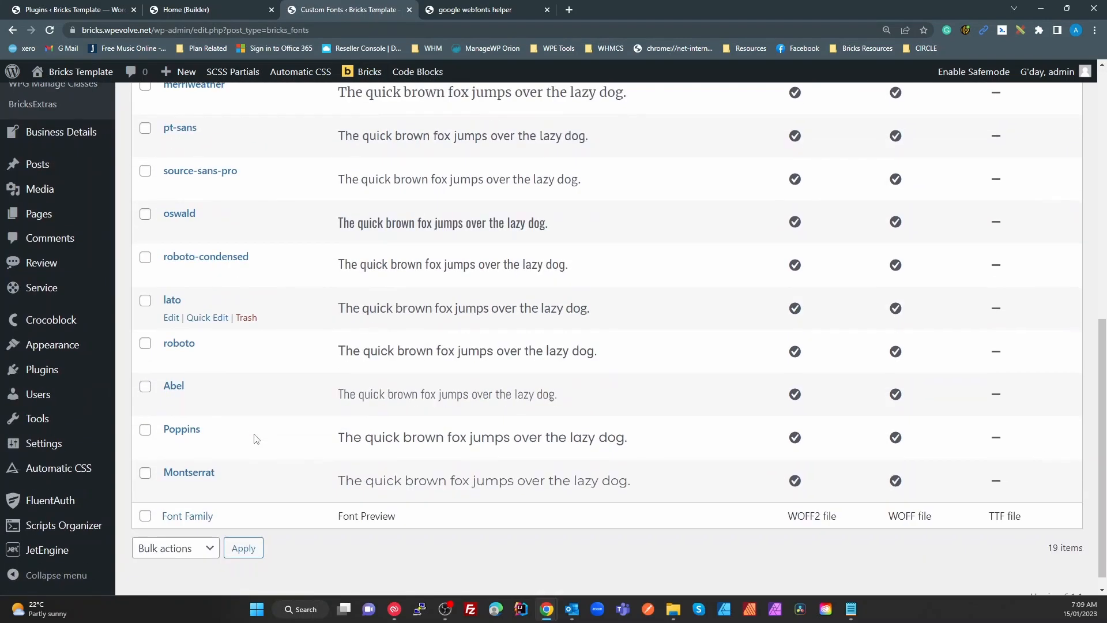
{"action": "scroll", "coordinate": [234, 468], "scroll_direction": "up", "scroll_amount": 10}
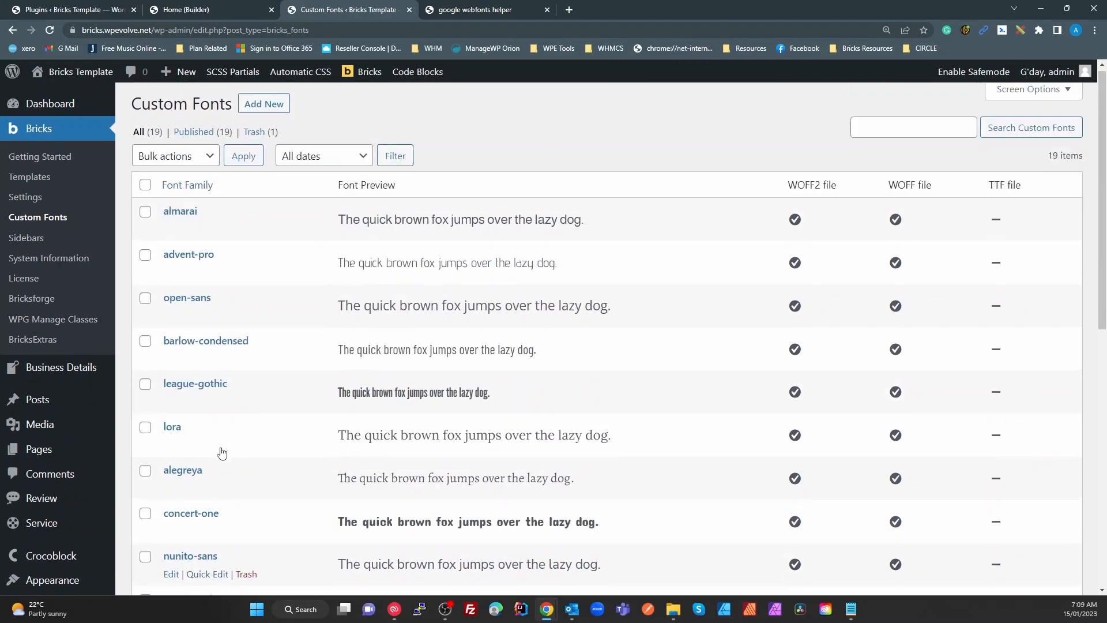
{"action": "scroll", "coordinate": [415, 340], "scroll_direction": "down", "scroll_amount": 2}
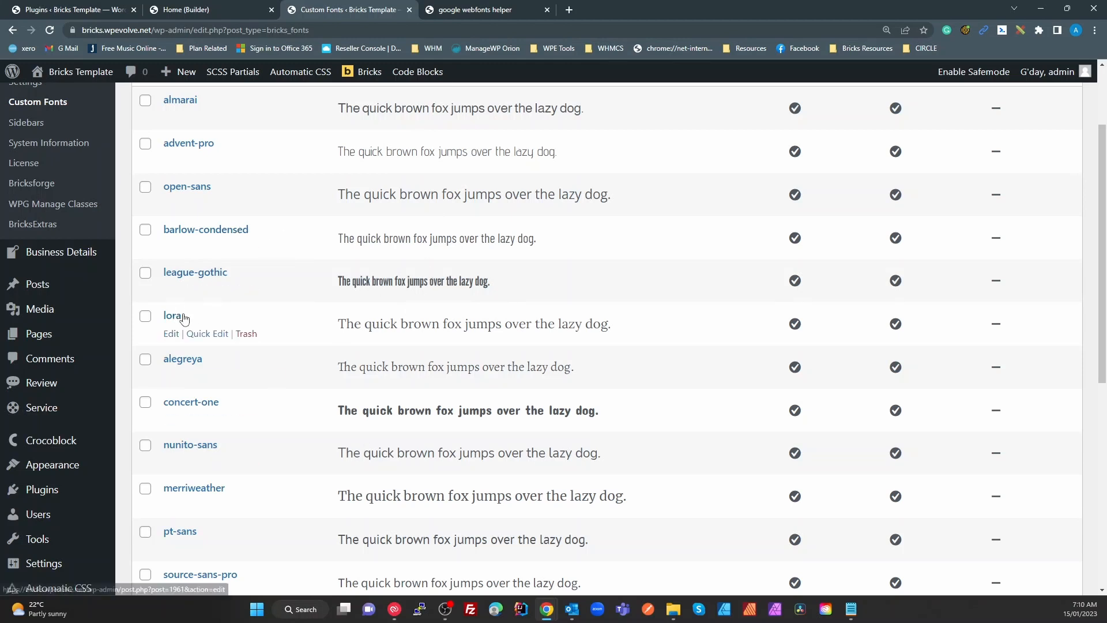
{"action": "scroll", "coordinate": [327, 447], "scroll_direction": "down", "scroll_amount": 1}
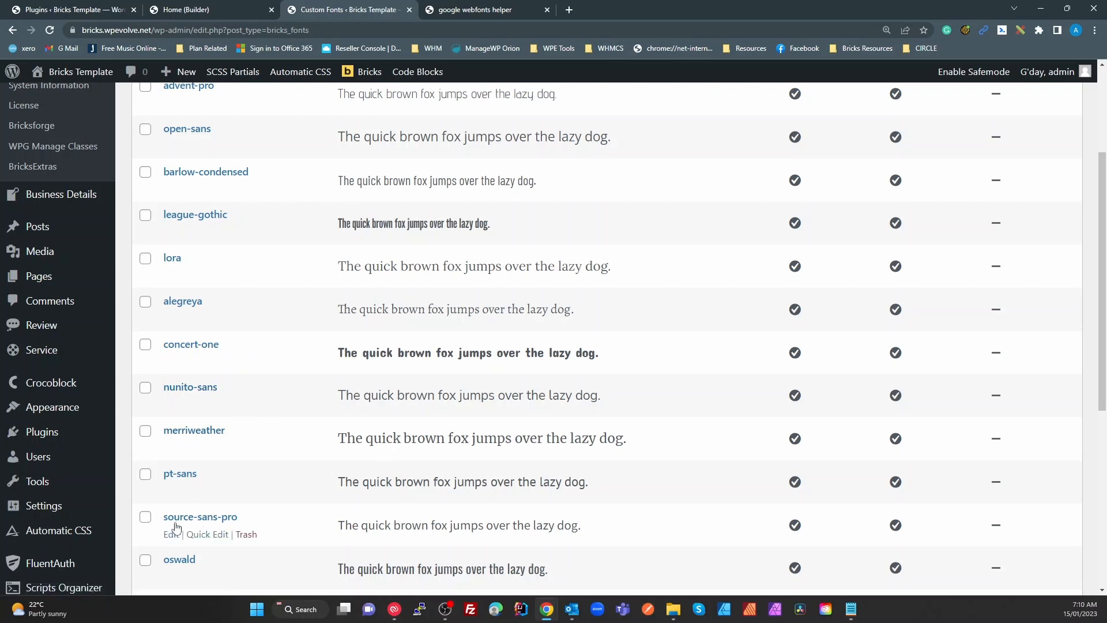
{"action": "scroll", "coordinate": [400, 496], "scroll_direction": "down", "scroll_amount": 2}
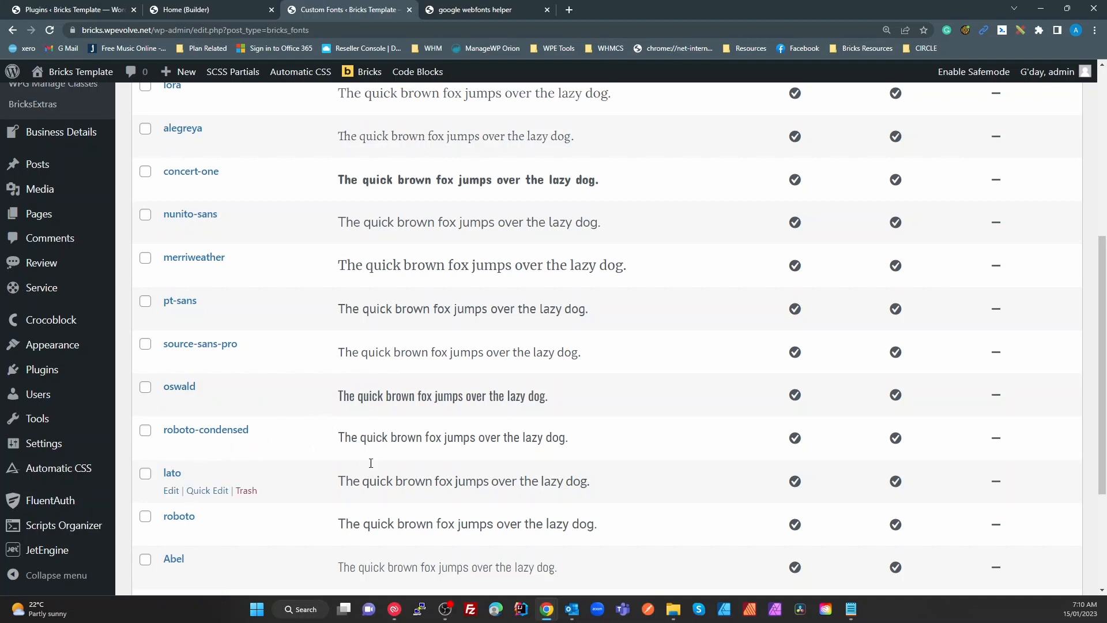
{"action": "scroll", "coordinate": [370, 463], "scroll_direction": "down", "scroll_amount": 3}
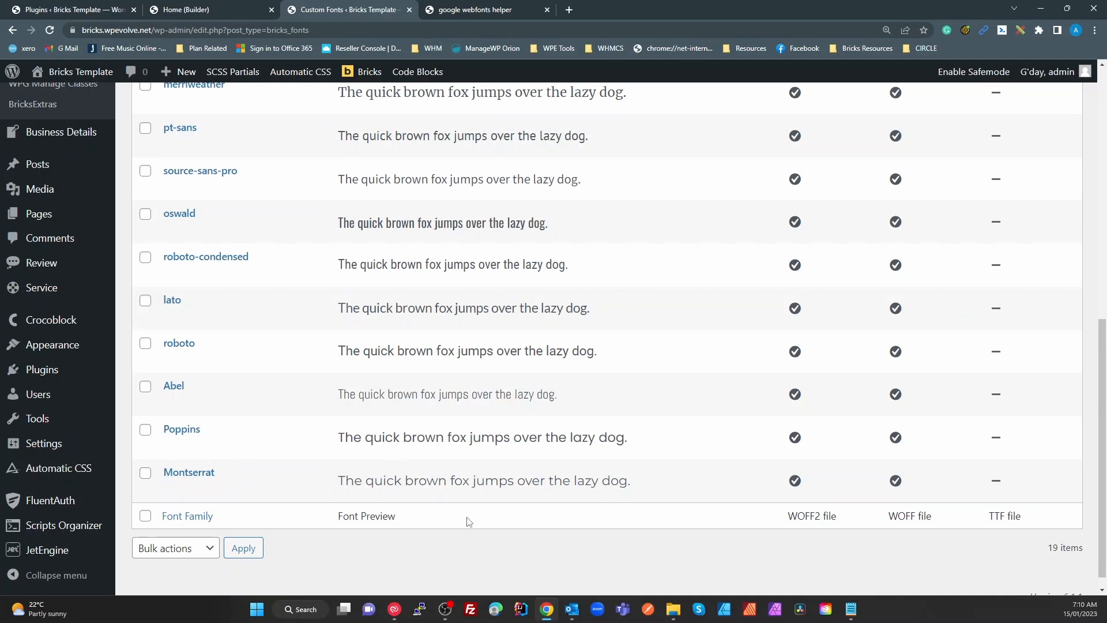
{"action": "scroll", "coordinate": [450, 548], "scroll_direction": "up", "scroll_amount": 4}
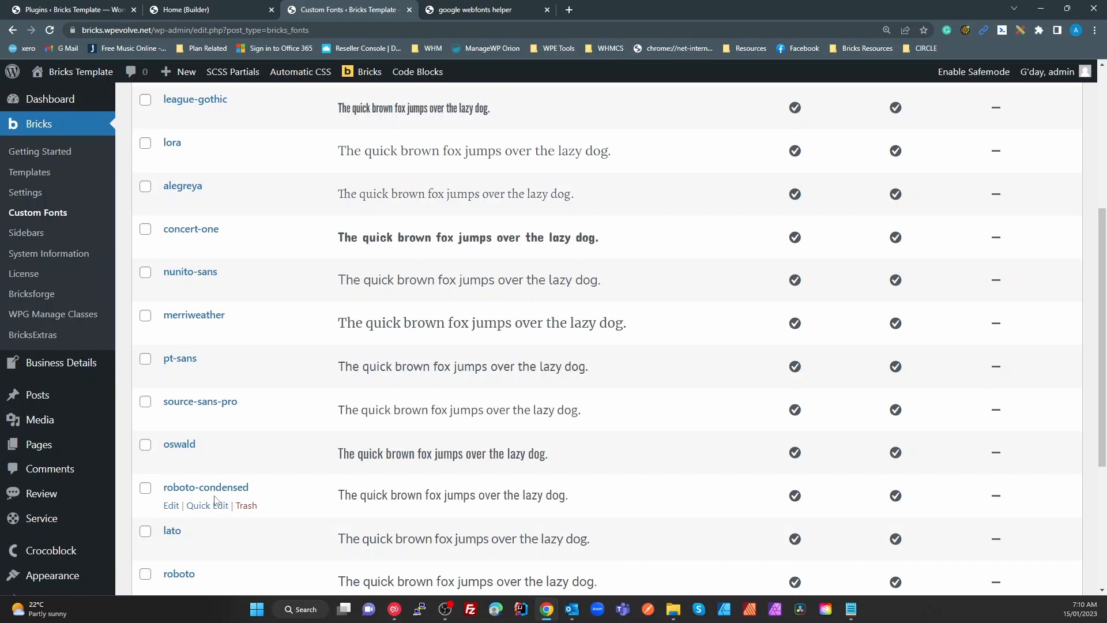
{"action": "scroll", "coordinate": [461, 502], "scroll_direction": "up", "scroll_amount": 5}
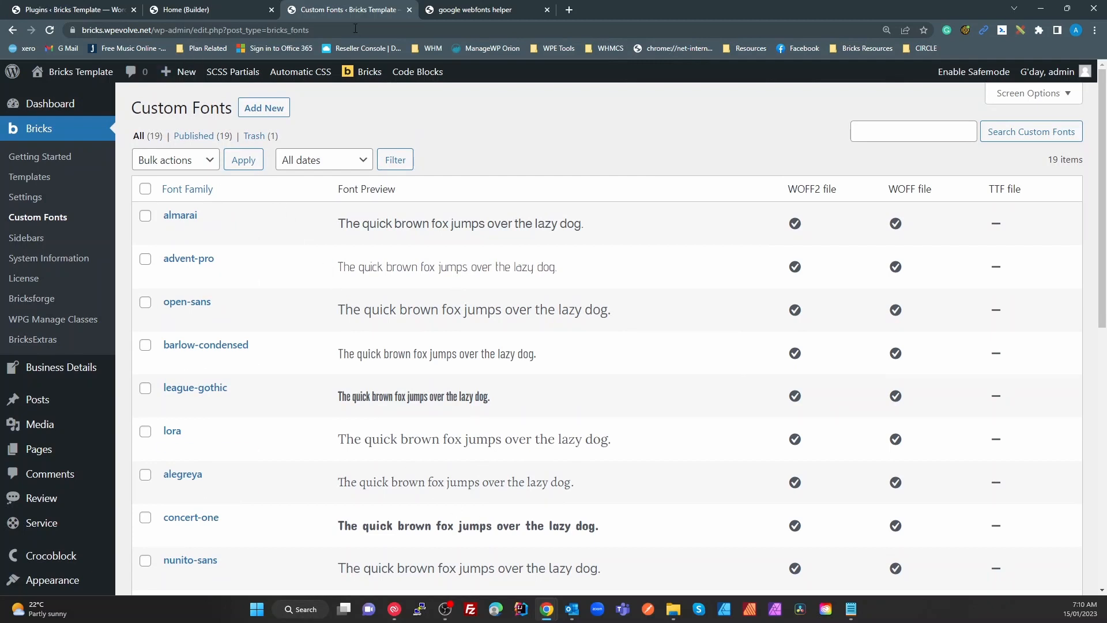
Close the Custom Fonts, webfonts helper and builder tabs, leaving the builder without saving
{"action": "left_click", "coordinate": [410, 9]}
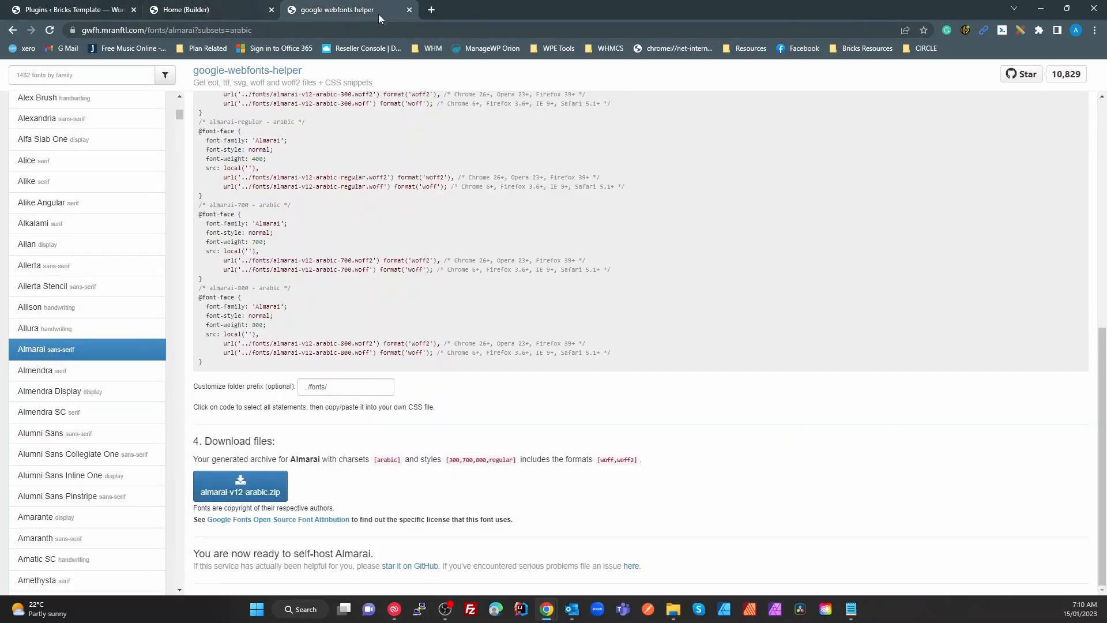
{"action": "left_click", "coordinate": [408, 10]}
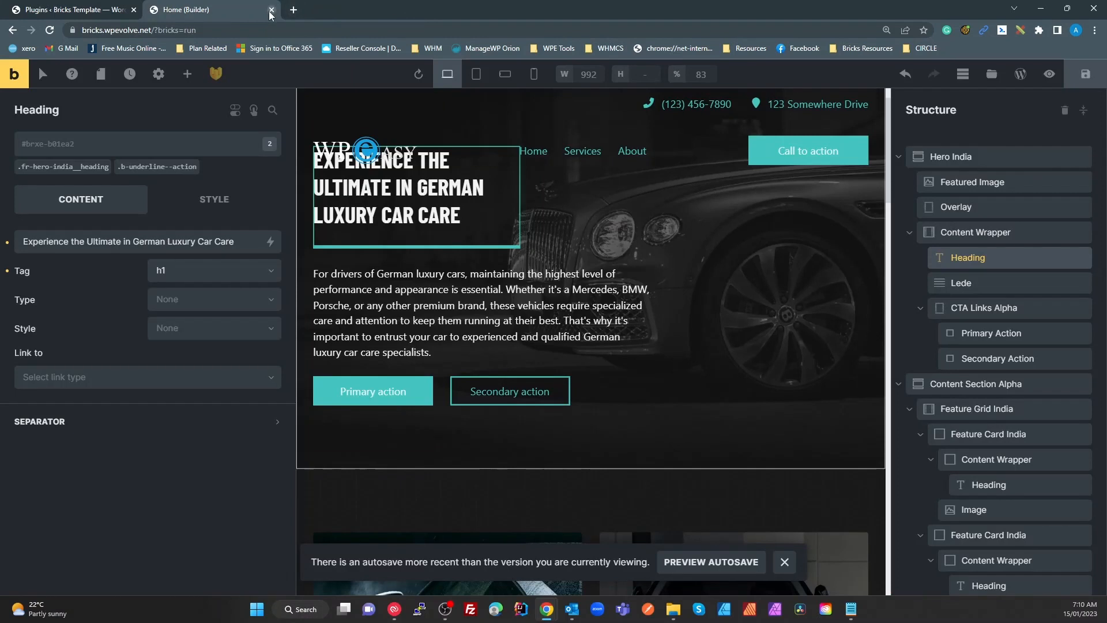
{"action": "left_click", "coordinate": [271, 9]}
{"action": "left_click", "coordinate": [609, 94]}
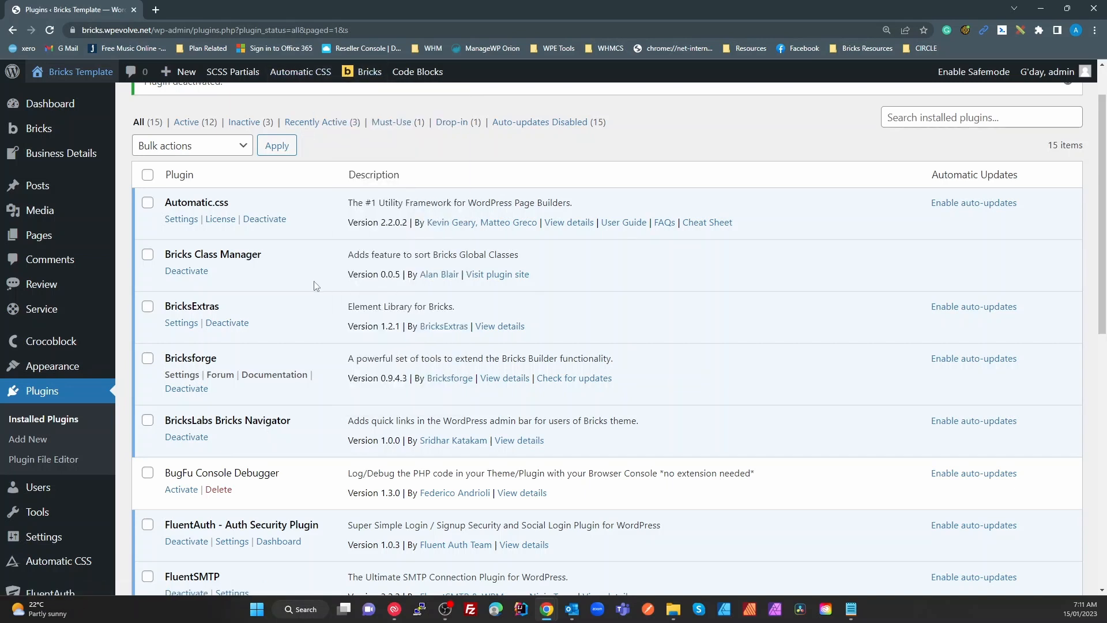
Activate the BugFu Console Debugger plugin and open its Tools > BugFu settings page
{"action": "scroll", "coordinate": [316, 286], "scroll_direction": "down", "scroll_amount": 3}
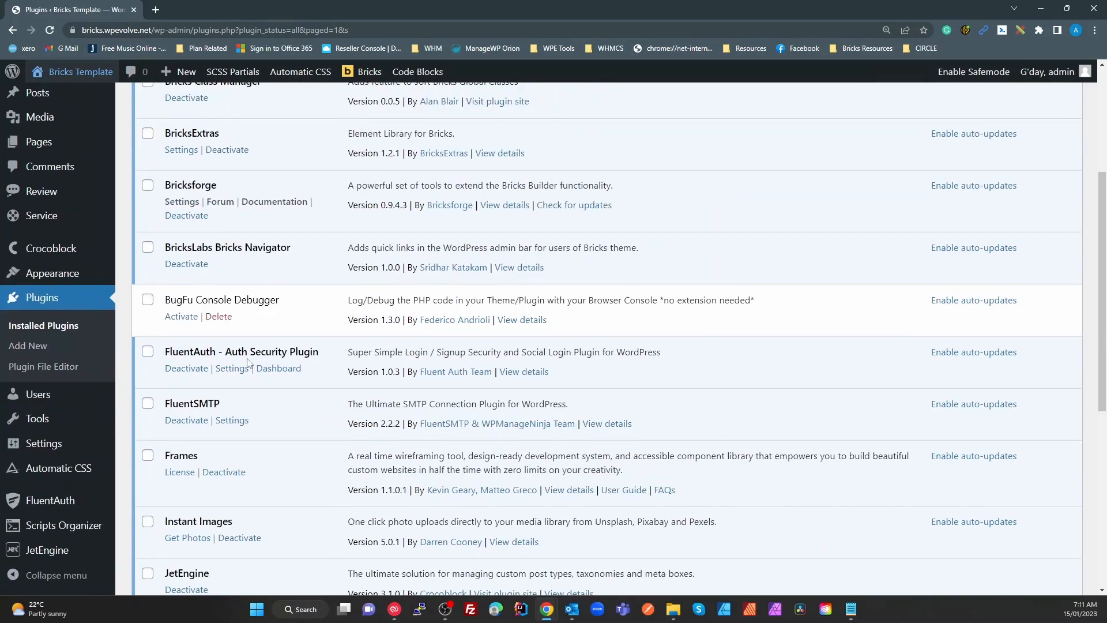
{"action": "left_click", "coordinate": [180, 319]}
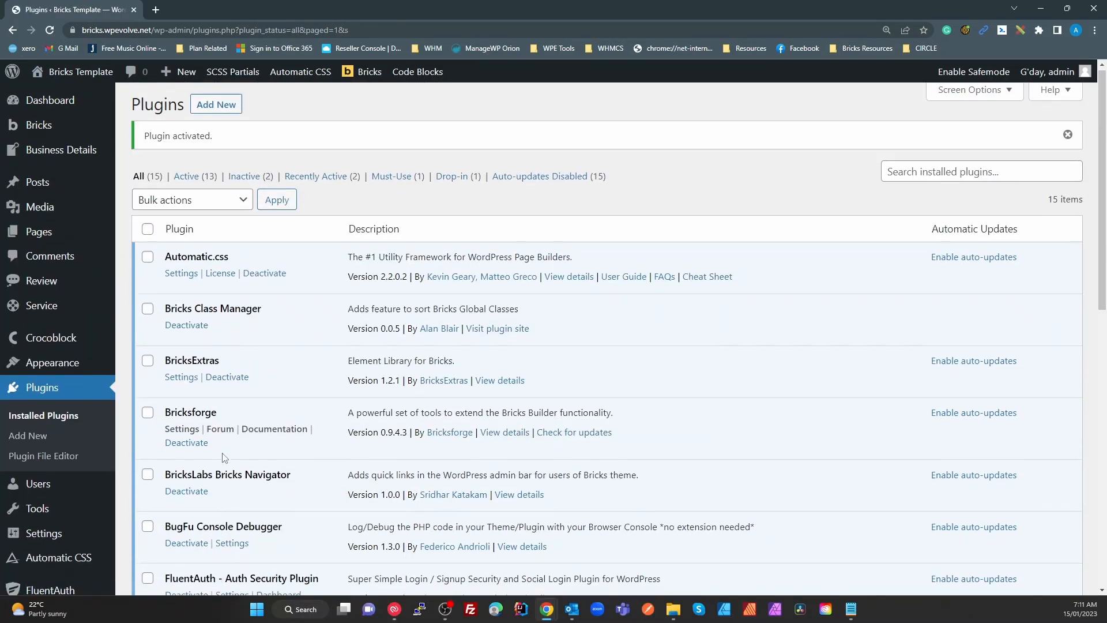
{"action": "scroll", "coordinate": [224, 457], "scroll_direction": "down", "scroll_amount": 2}
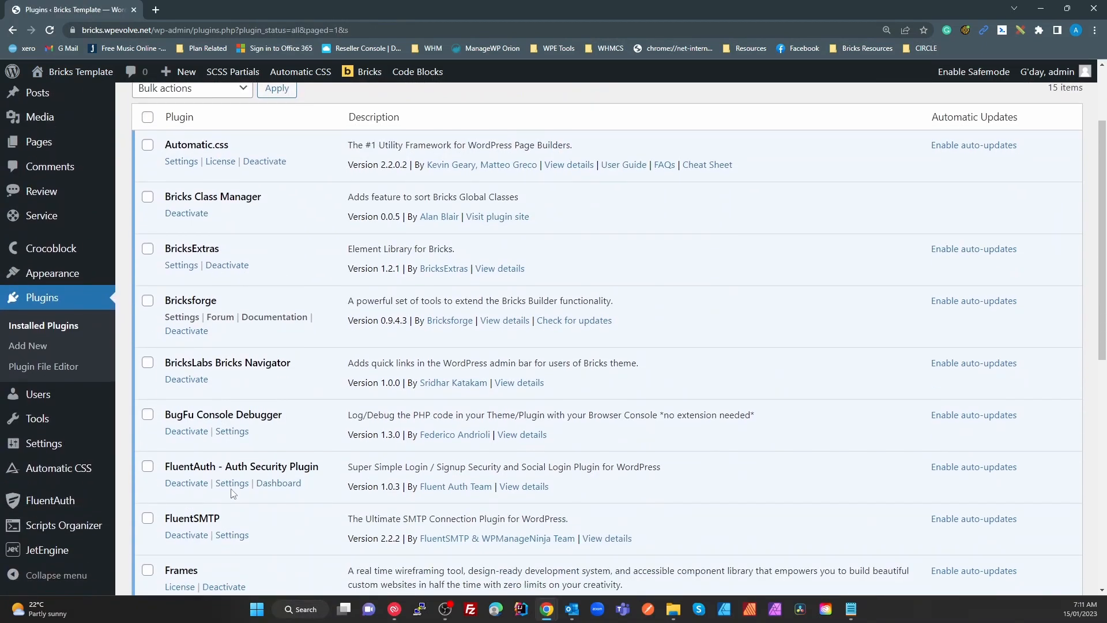
{"action": "scroll", "coordinate": [233, 493], "scroll_direction": "up", "scroll_amount": 2}
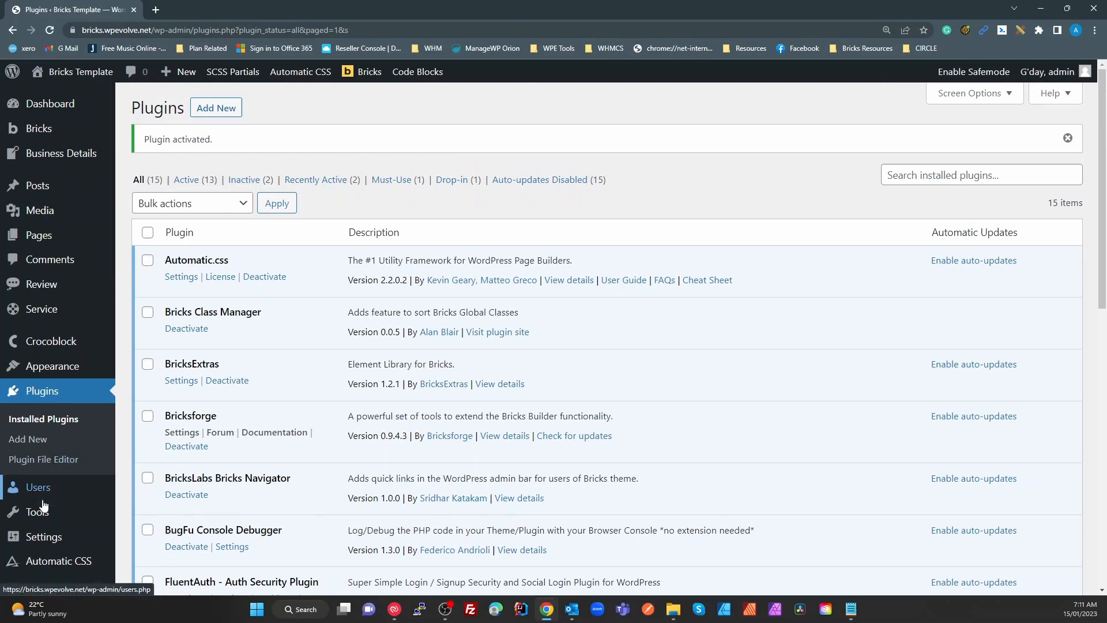
{"action": "mouse_move", "coordinate": [41, 513]}
{"action": "left_click", "coordinate": [139, 552]}
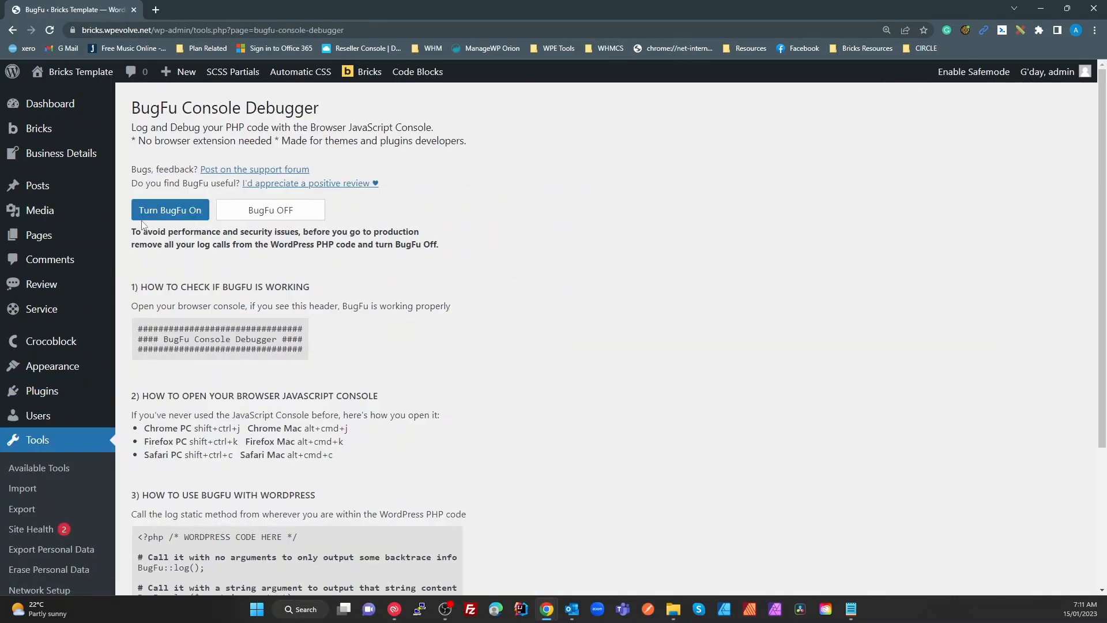
{"action": "left_click", "coordinate": [184, 211]}
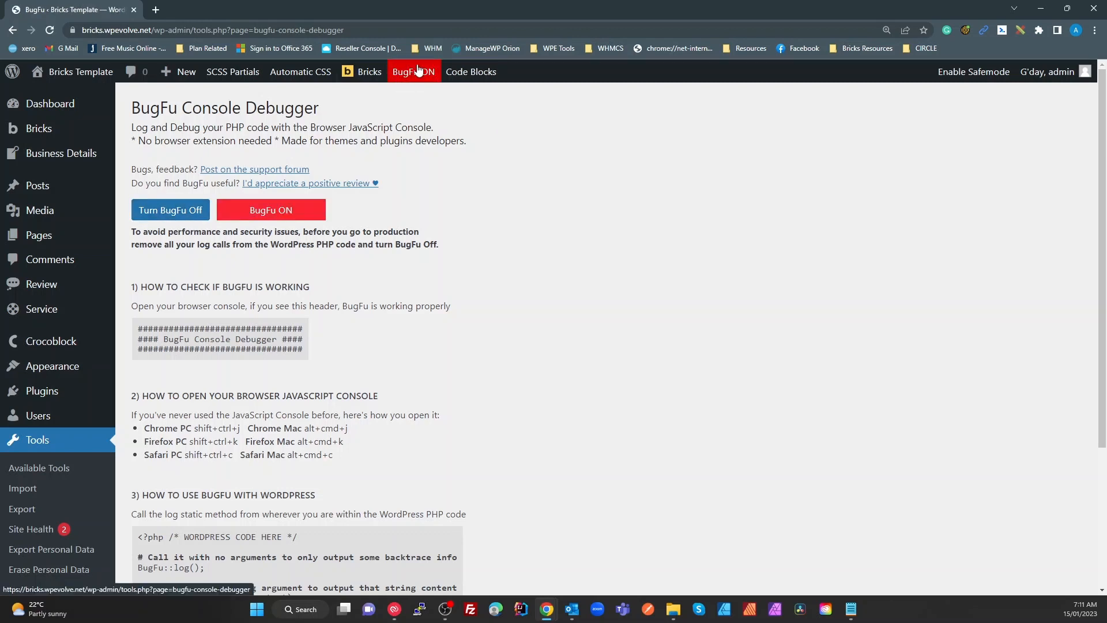
{"action": "scroll", "coordinate": [166, 400], "scroll_direction": "down", "scroll_amount": 3}
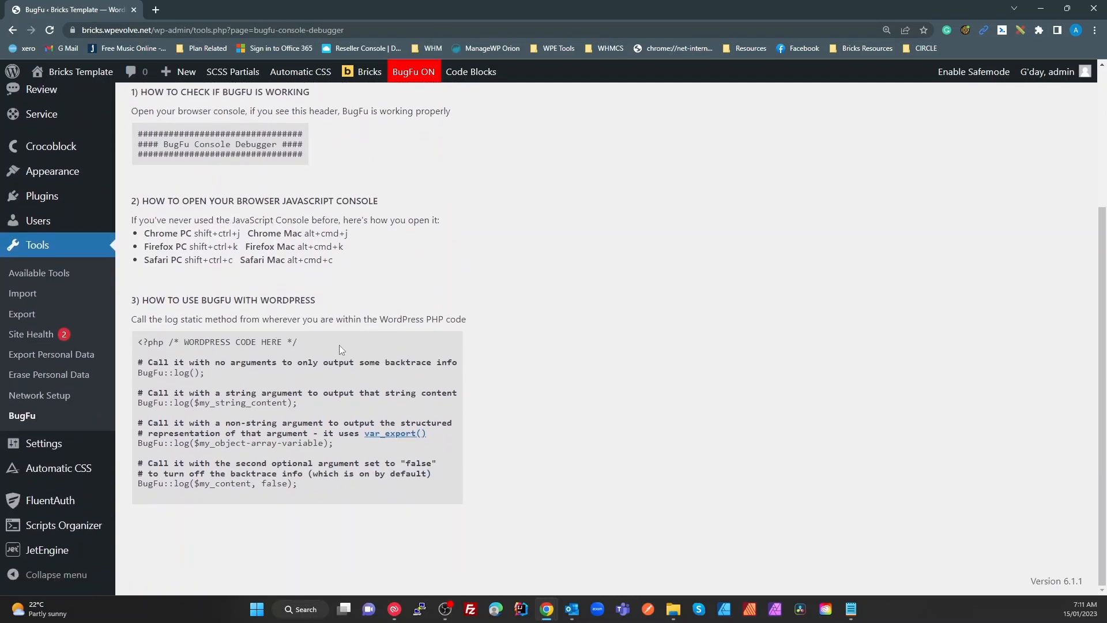
{"action": "mouse_move", "coordinate": [205, 372]}
{"action": "left_mouse_down"}
{"action": "mouse_move", "coordinate": [130, 378]}
{"action": "mouse_move", "coordinate": [201, 372]}
{"action": "left_mouse_up"}
{"action": "left_click", "coordinate": [244, 402]}
{"action": "double_click", "coordinate": [274, 484]}
{"action": "double_click", "coordinate": [265, 403]}
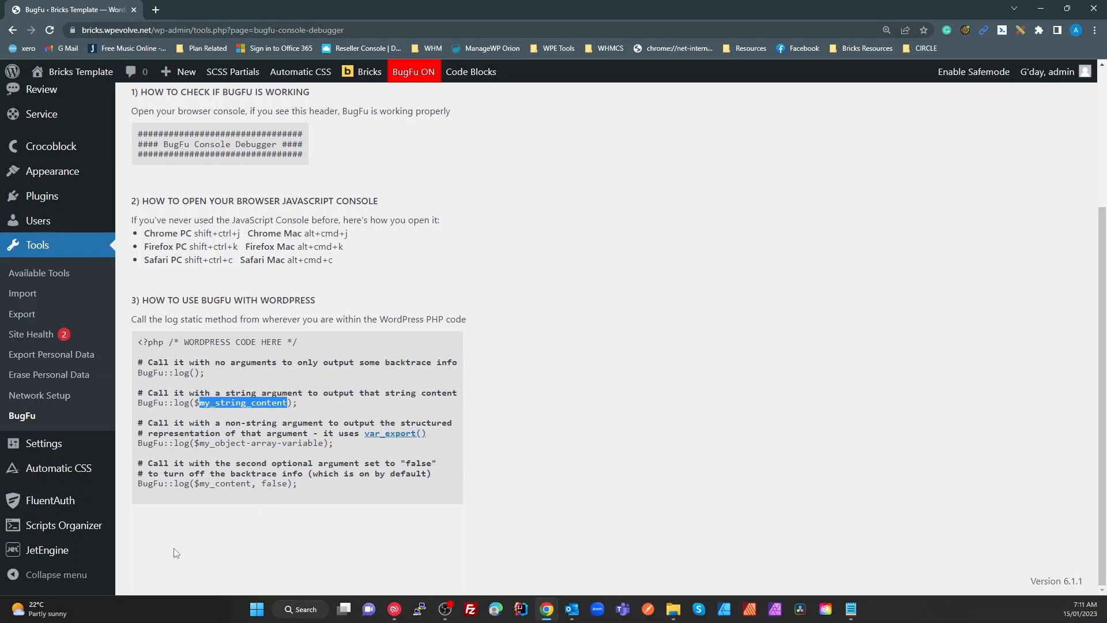
{"action": "mouse_move", "coordinate": [97, 535]}
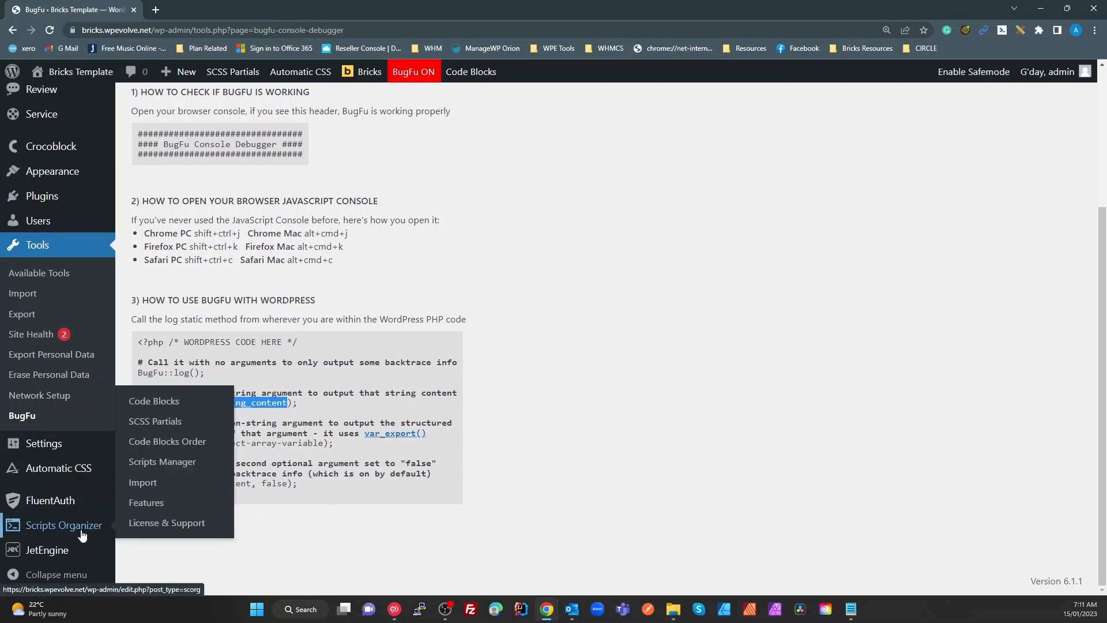
Open the Test PHP code block from Scripts Organizer and review its bugfu_log function
{"action": "left_click", "coordinate": [82, 535]}
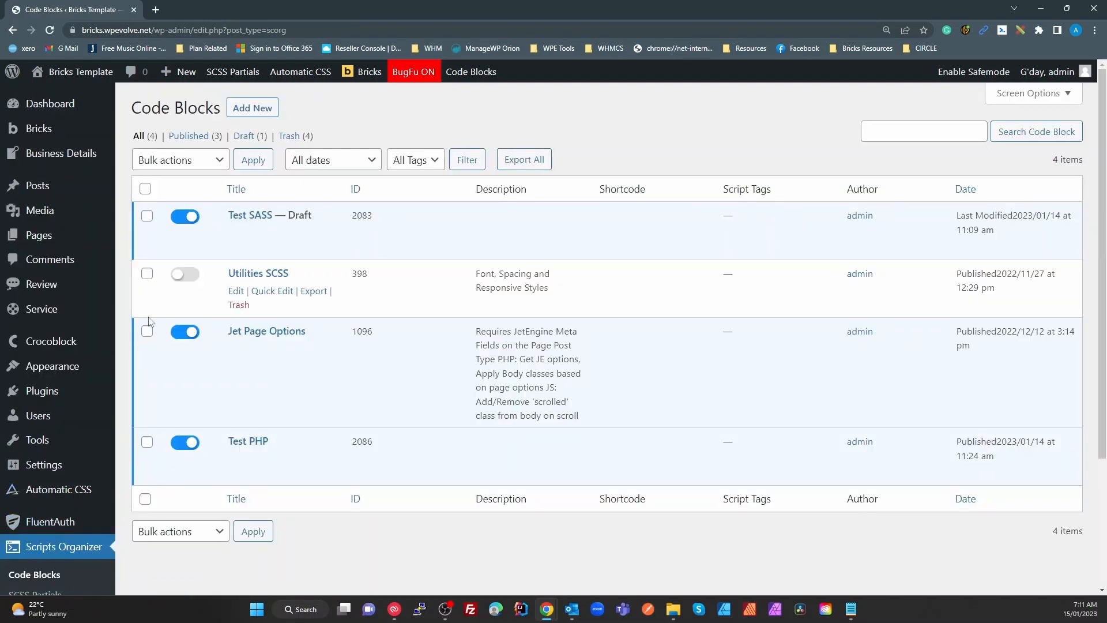
{"action": "left_click", "coordinate": [236, 460]}
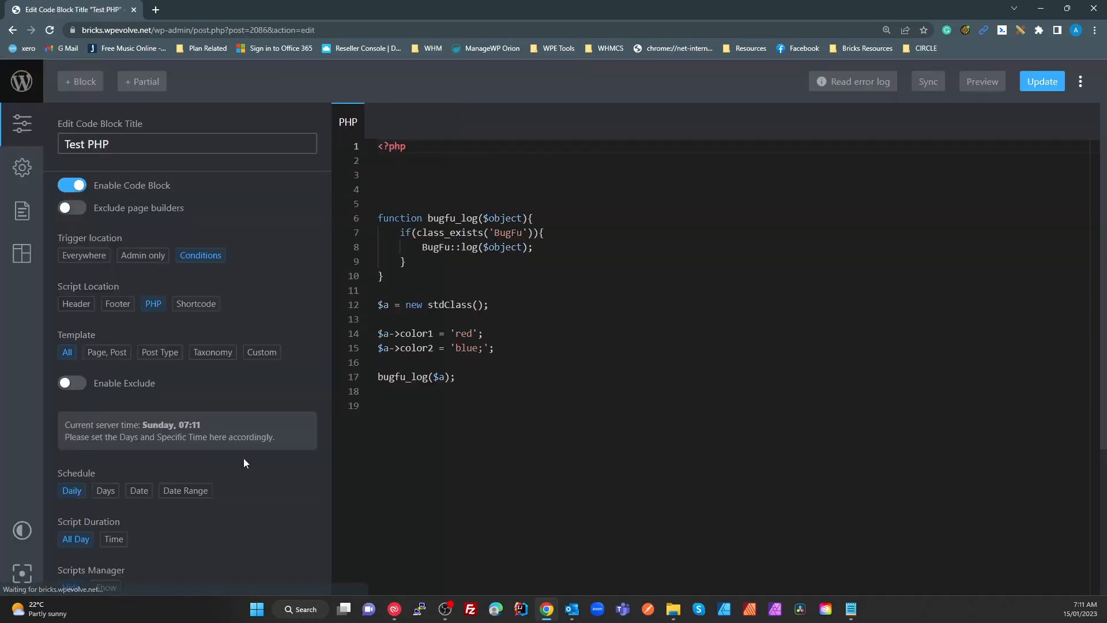
{"action": "left_click", "coordinate": [525, 380]}
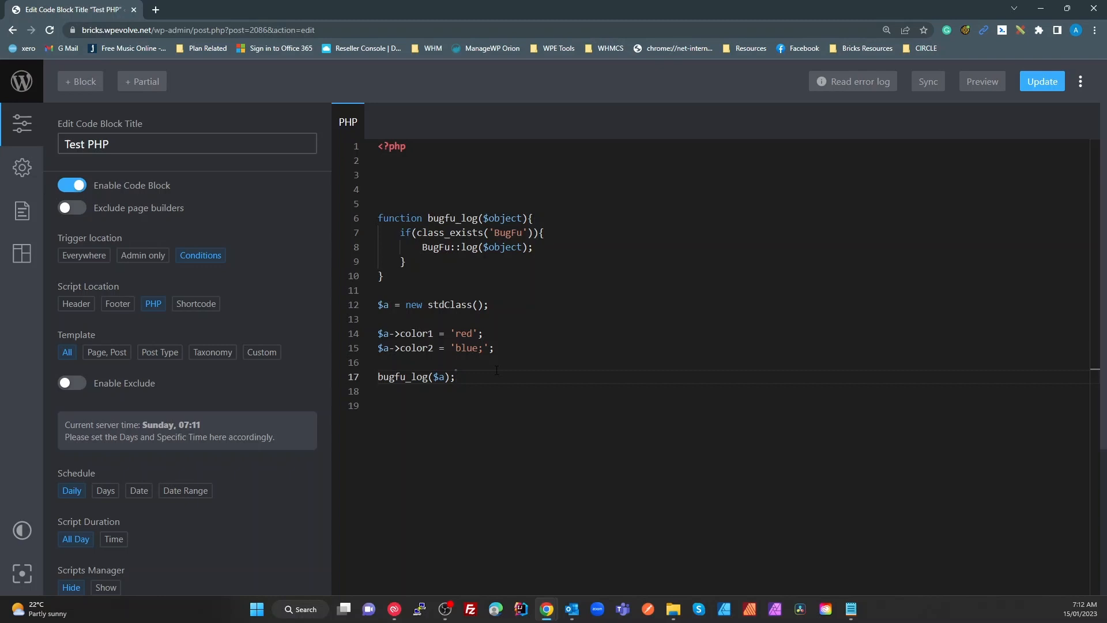
{"action": "double_click", "coordinate": [445, 218]}
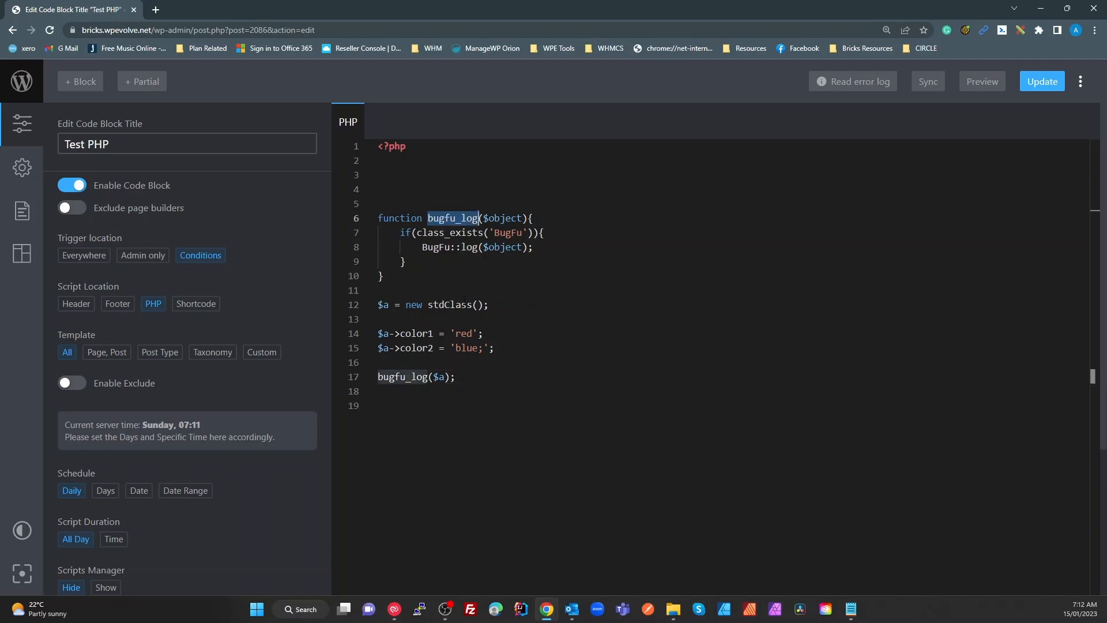
{"action": "left_click", "coordinate": [402, 290]}
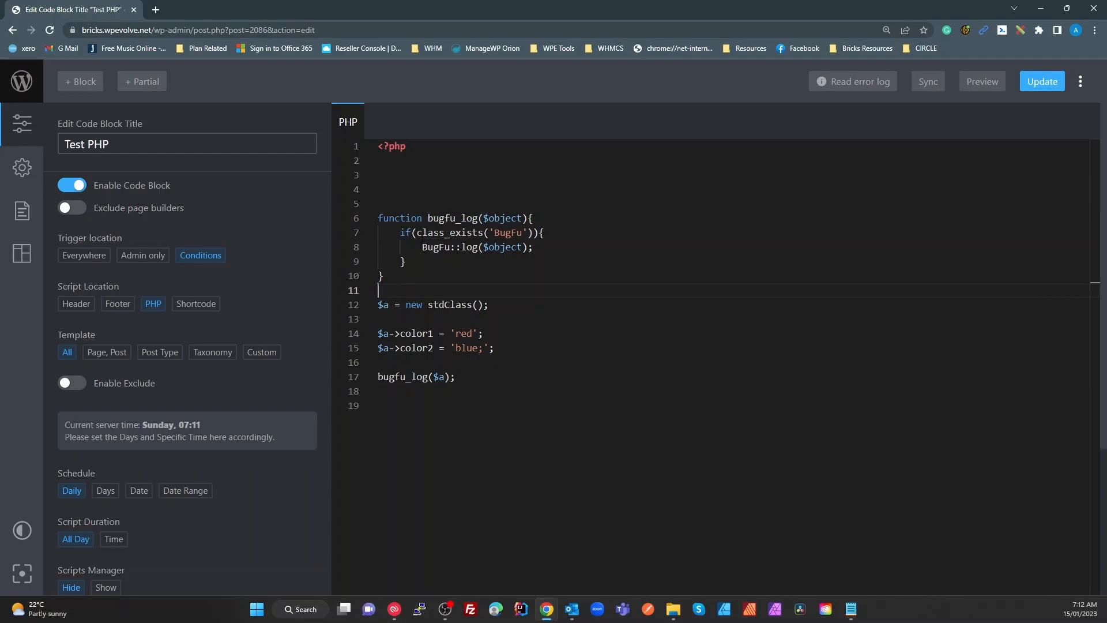
{"action": "left_click", "coordinate": [485, 218]}
{"action": "left_click", "coordinate": [456, 233]}
{"action": "left_click", "coordinate": [510, 233]}
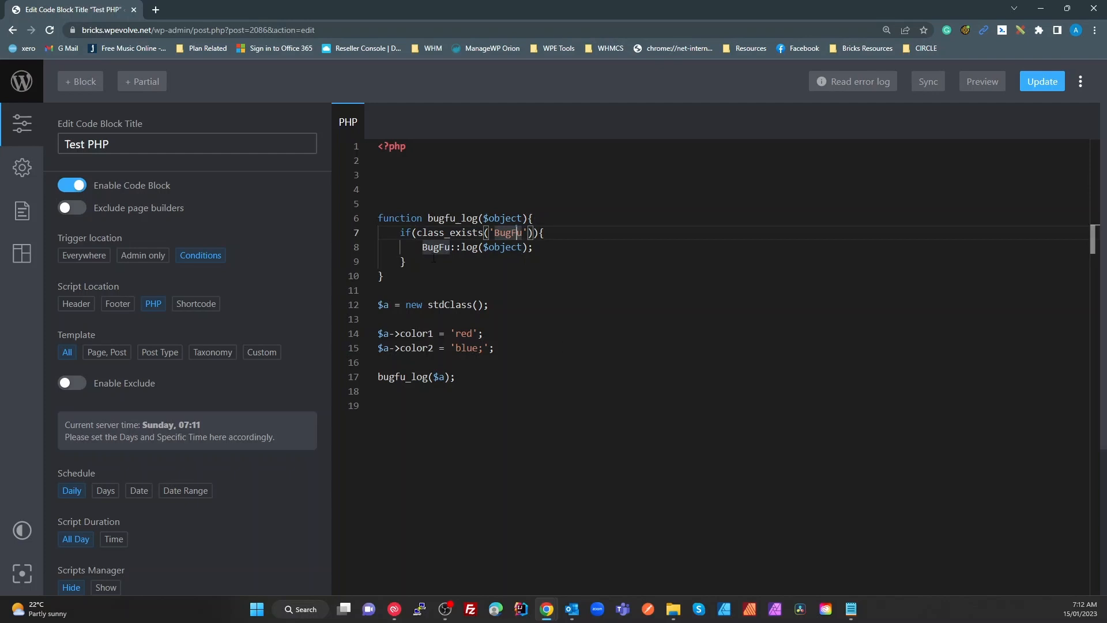
Copy the BugFu::log($object); statement from line 8 and place the caret for pasting
{"action": "left_click_drag", "start_coordinate": [418, 249], "coordinate": [539, 249]}
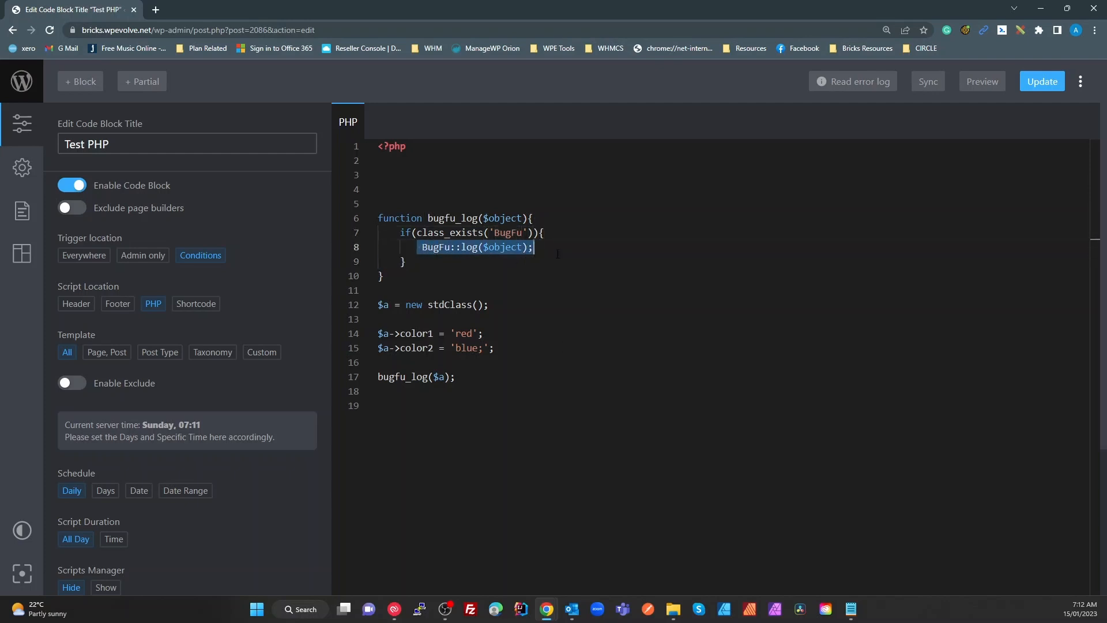
{"action": "left_click", "coordinate": [519, 329]}
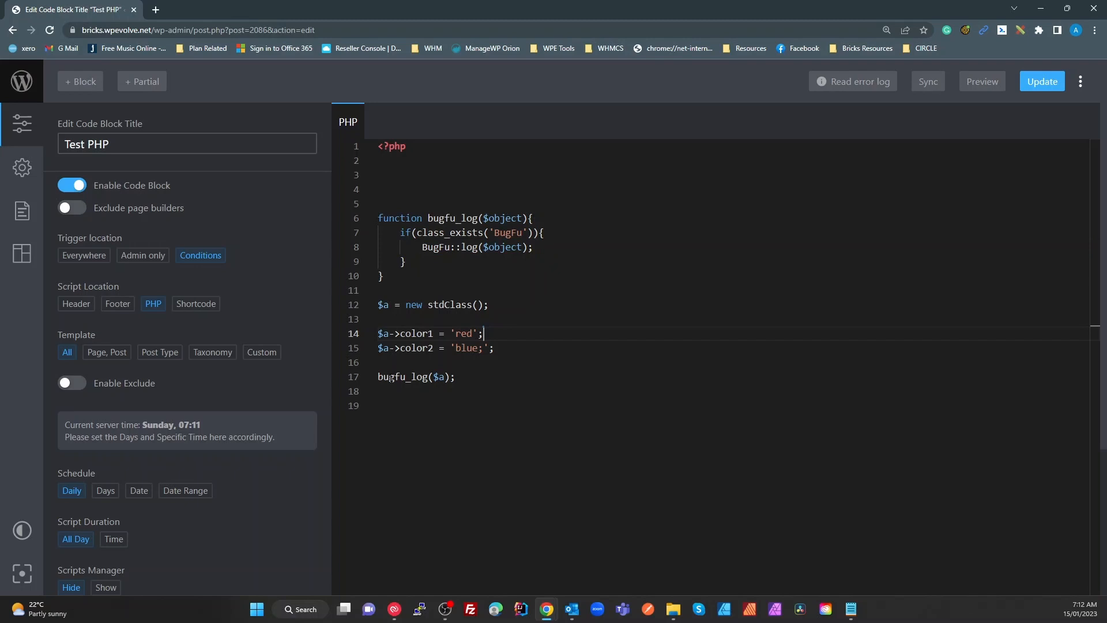
{"action": "double_click", "coordinate": [408, 377]}
{"action": "left_click", "coordinate": [445, 377]}
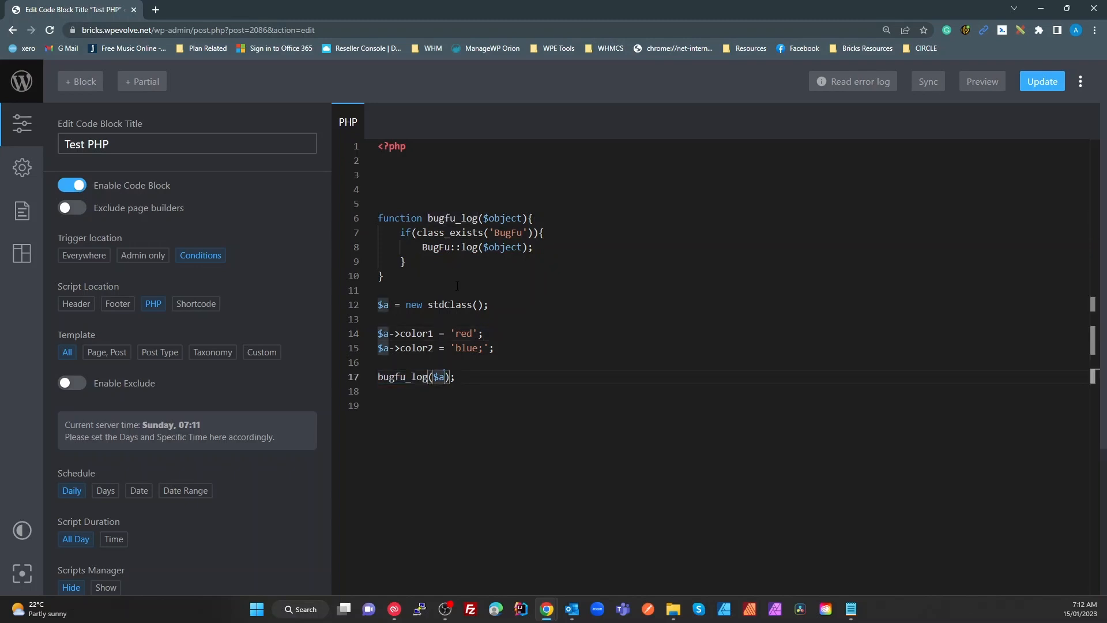
{"action": "left_click_drag", "start_coordinate": [423, 247], "coordinate": [529, 247]}
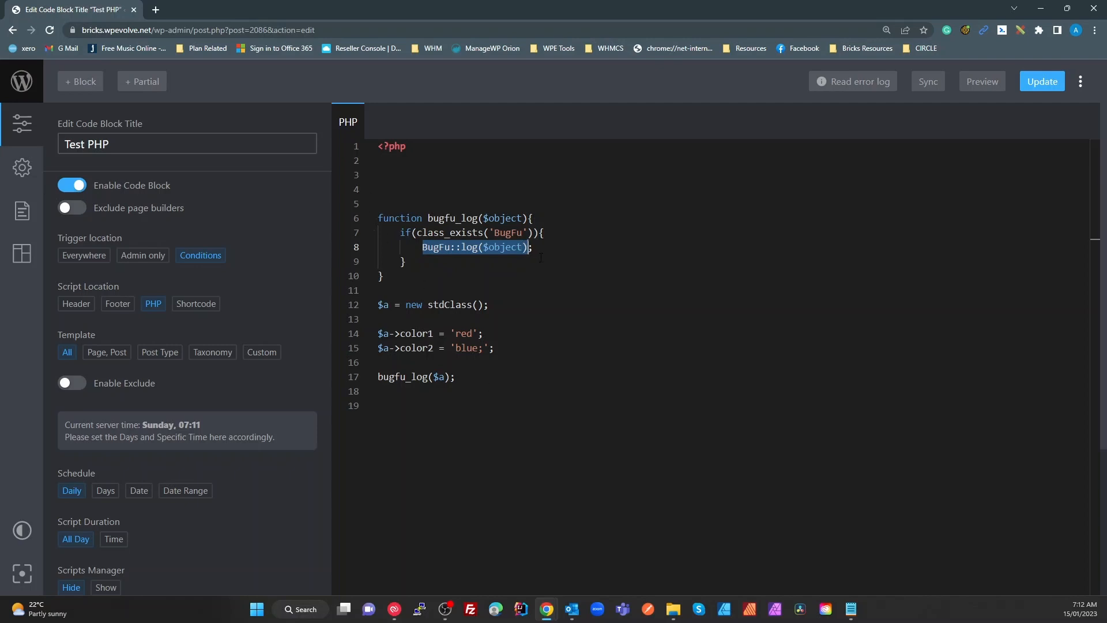
{"action": "left_click_drag", "start_coordinate": [534, 247], "coordinate": [417, 248]}
{"action": "key", "text": "ctrl+c"}
{"action": "left_click", "coordinate": [455, 365]}
{"action": "key", "text": "Return"}
{"action": "key", "text": "ctrl+v"}
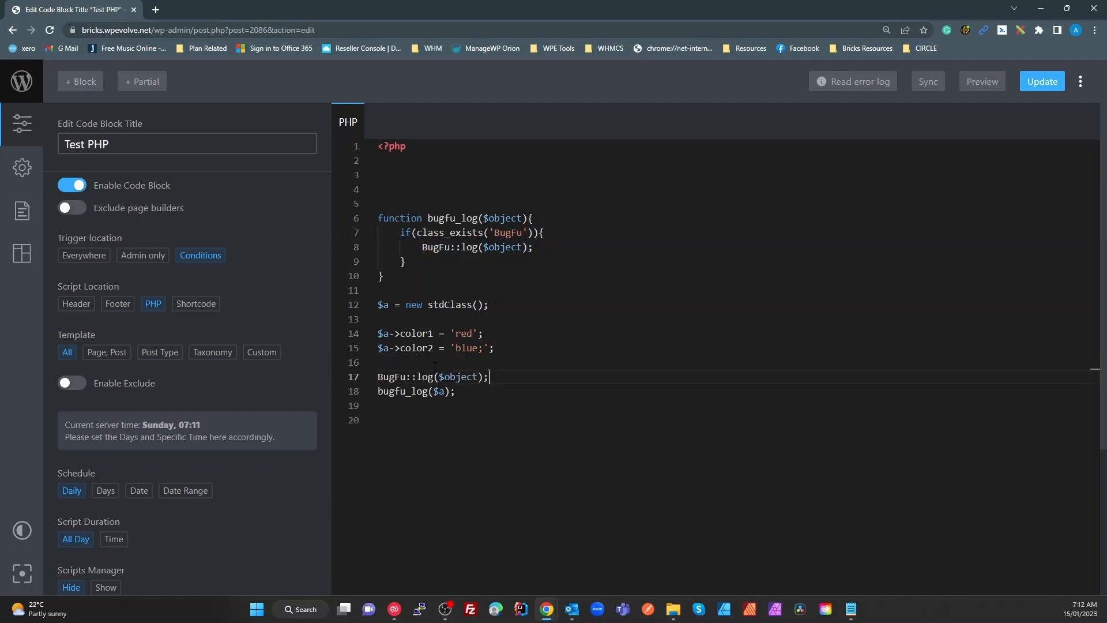
{"action": "double_click", "coordinate": [442, 392]}
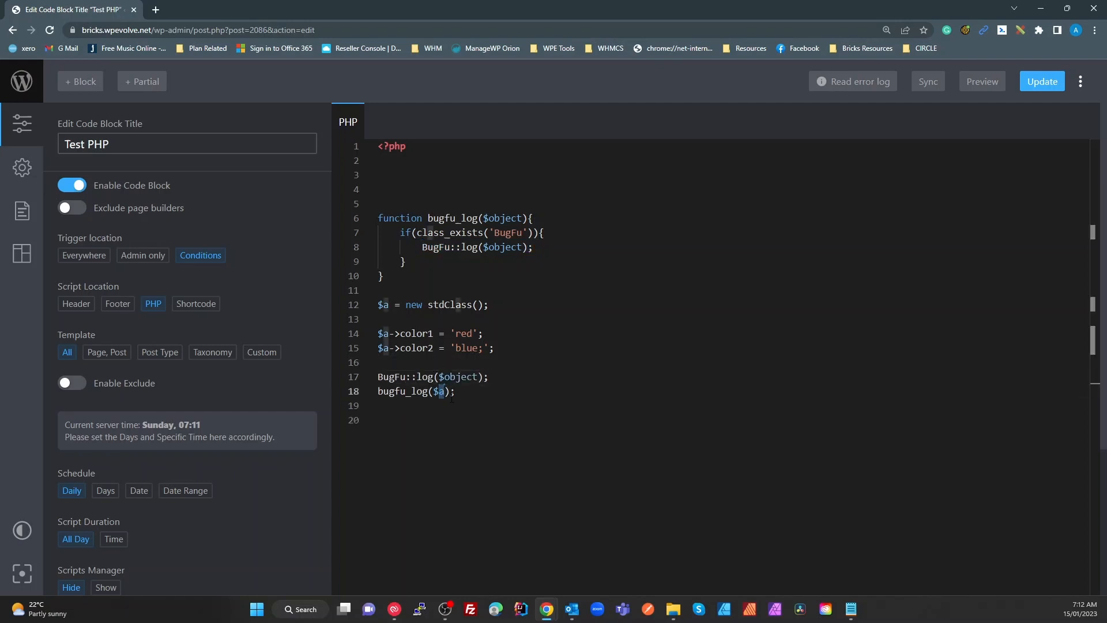
{"action": "key", "text": "ctrl+c"}
{"action": "double_click", "coordinate": [448, 378]}
{"action": "key", "text": "ctrl+v"}
{"action": "left_click", "coordinate": [462, 387]}
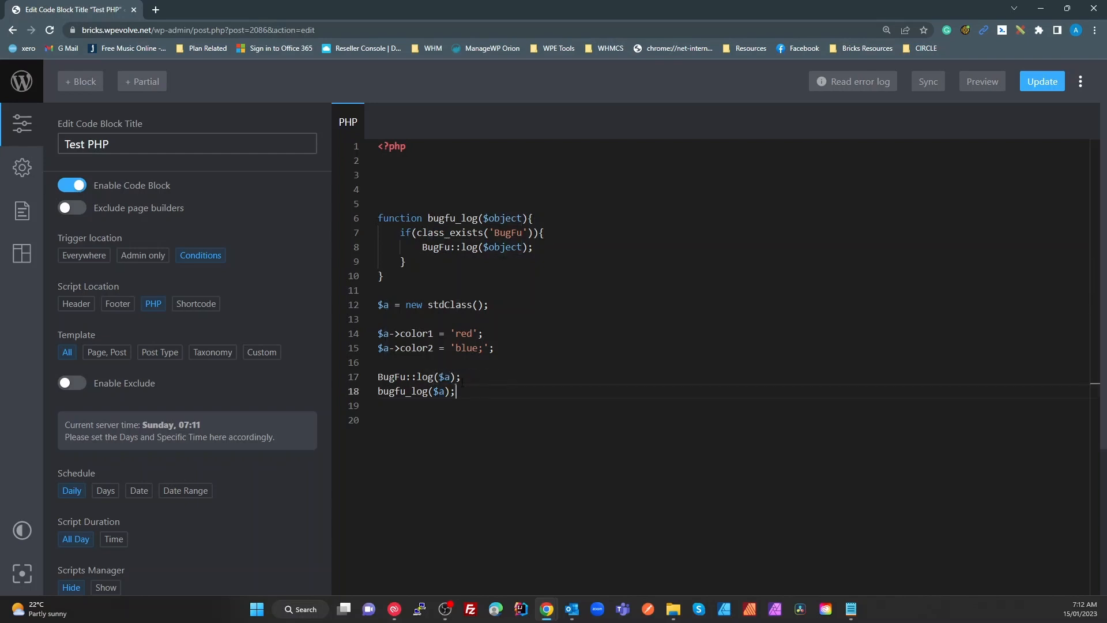
{"action": "double_click", "coordinate": [418, 392]}
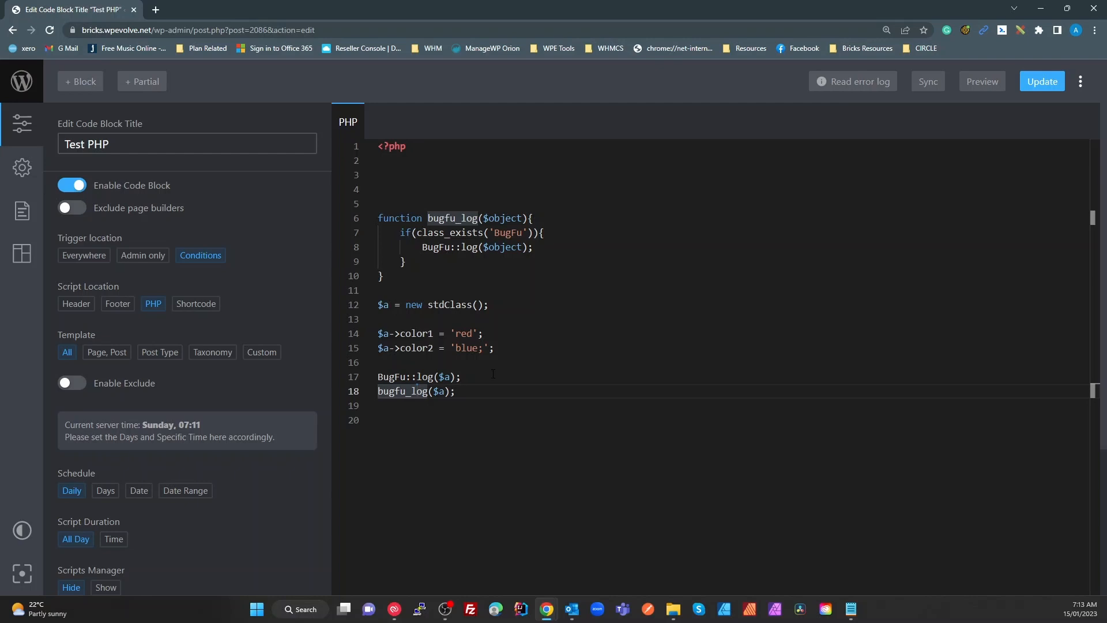
{"action": "key", "text": "Up"}
{"action": "key", "text": "Up"}
{"action": "key", "text": "Up"}
{"action": "key", "text": "Up"}
{"action": "key", "text": "Up"}
{"action": "key", "text": "Up"}
{"action": "key", "text": "Up"}
{"action": "key", "text": "Up"}
{"action": "key", "text": "Up"}
{"action": "key", "text": "Up"}
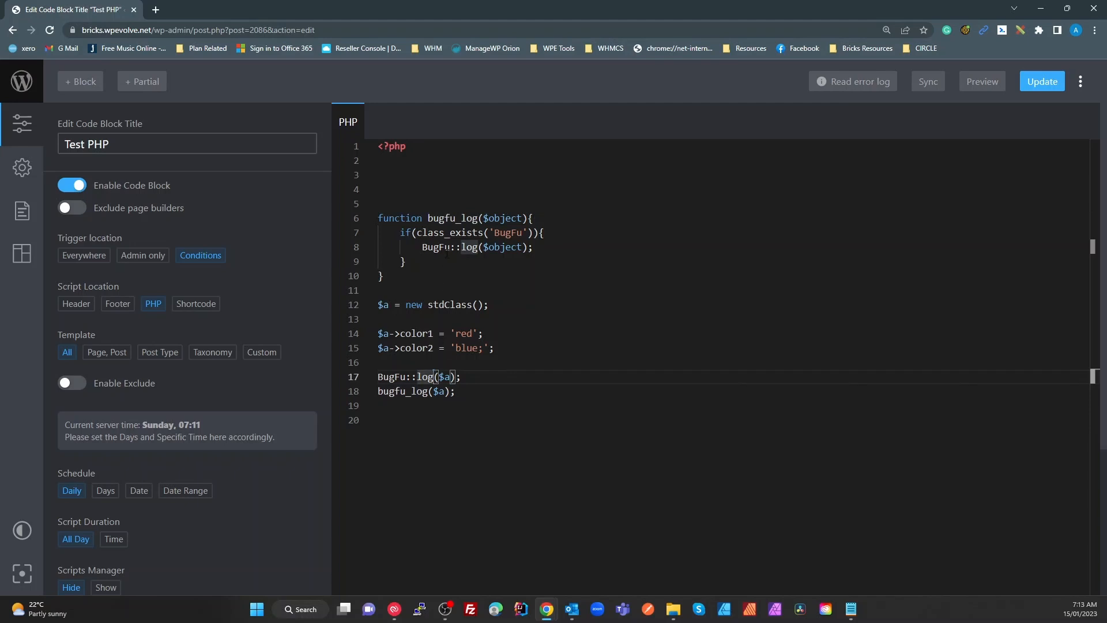
{"action": "left_click", "coordinate": [501, 248]}
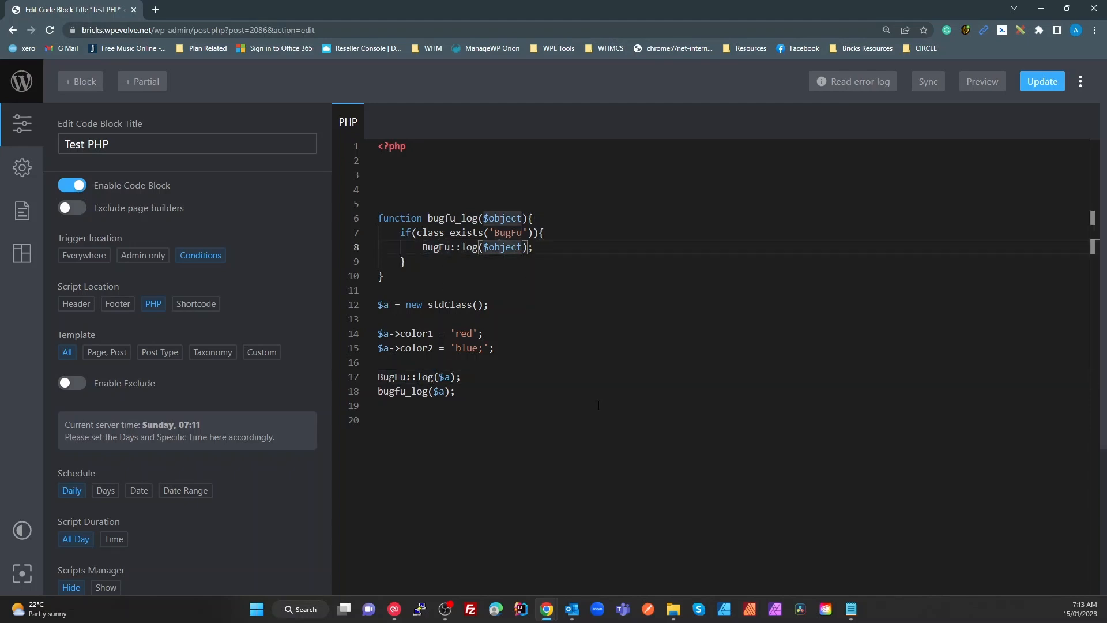
{"action": "left_click", "coordinate": [448, 362]}
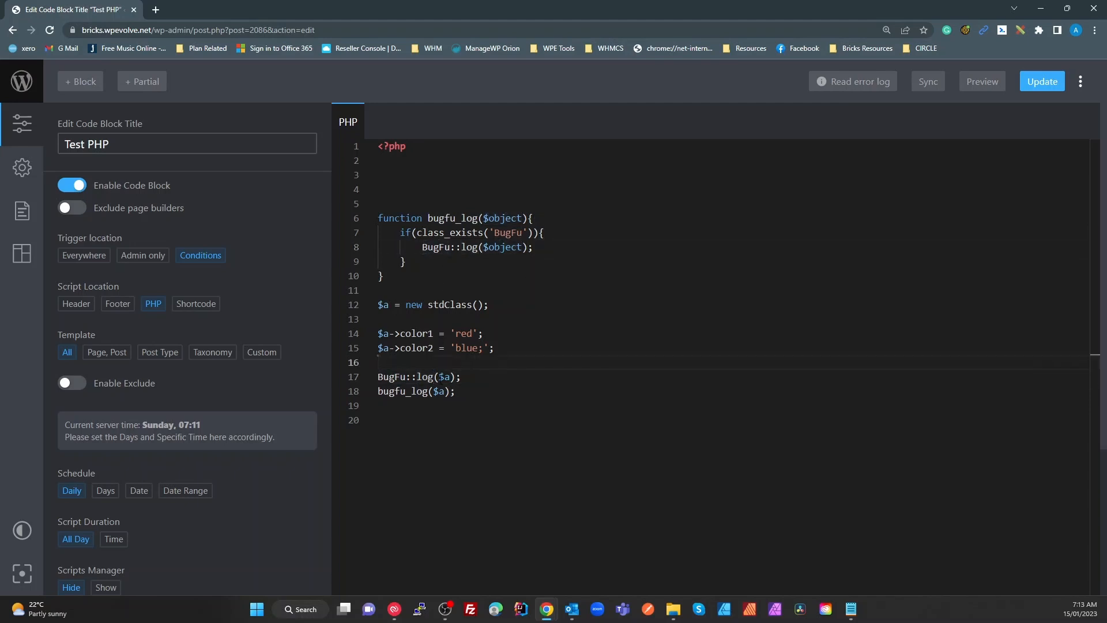
{"action": "left_click", "coordinate": [461, 376]}
{"action": "left_click_drag", "start_coordinate": [462, 376], "coordinate": [363, 380]}
{"action": "key", "text": "BackSpace"}
{"action": "key", "text": "BackSpace"}
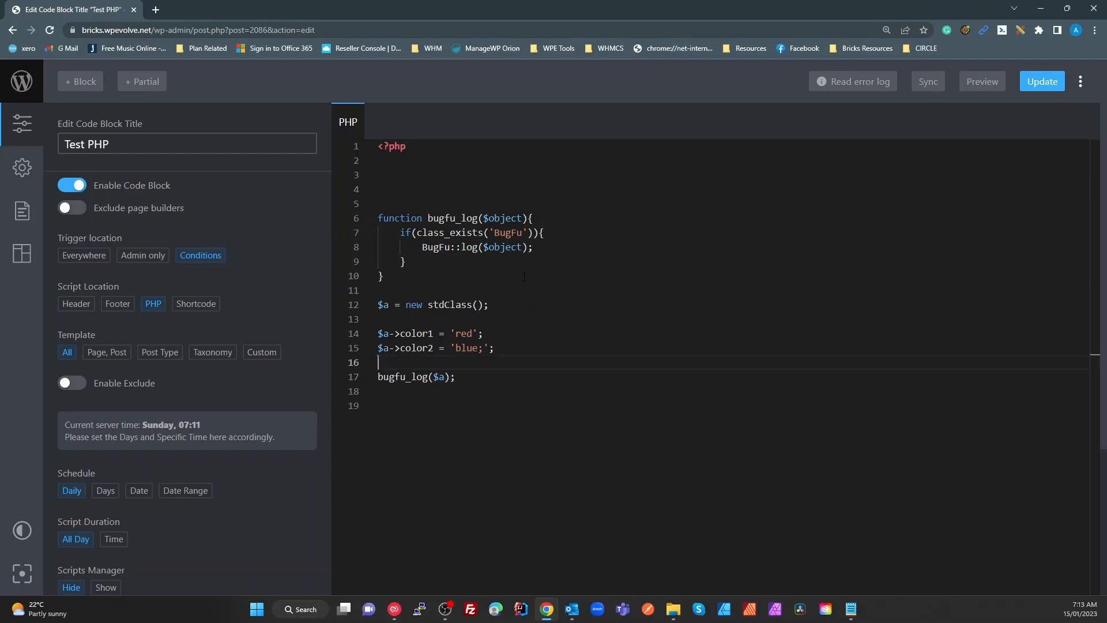
Add a $context parameter to bugfu_log and make line 8 log [$context, $object]
{"action": "left_click", "coordinate": [484, 218]}
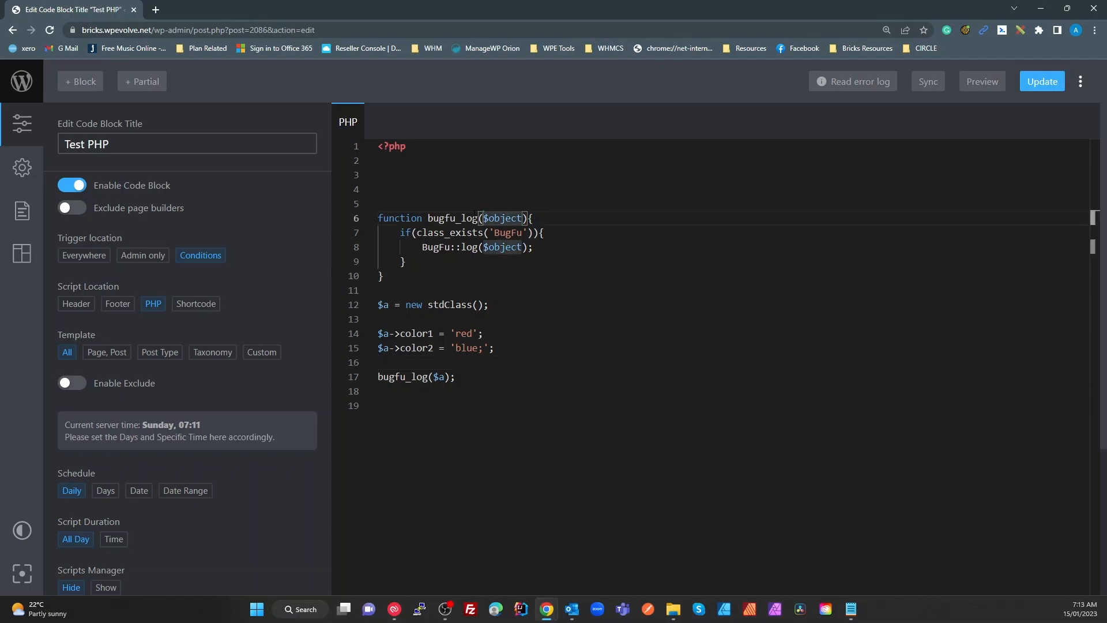
{"action": "type", "text": "$contexy"}
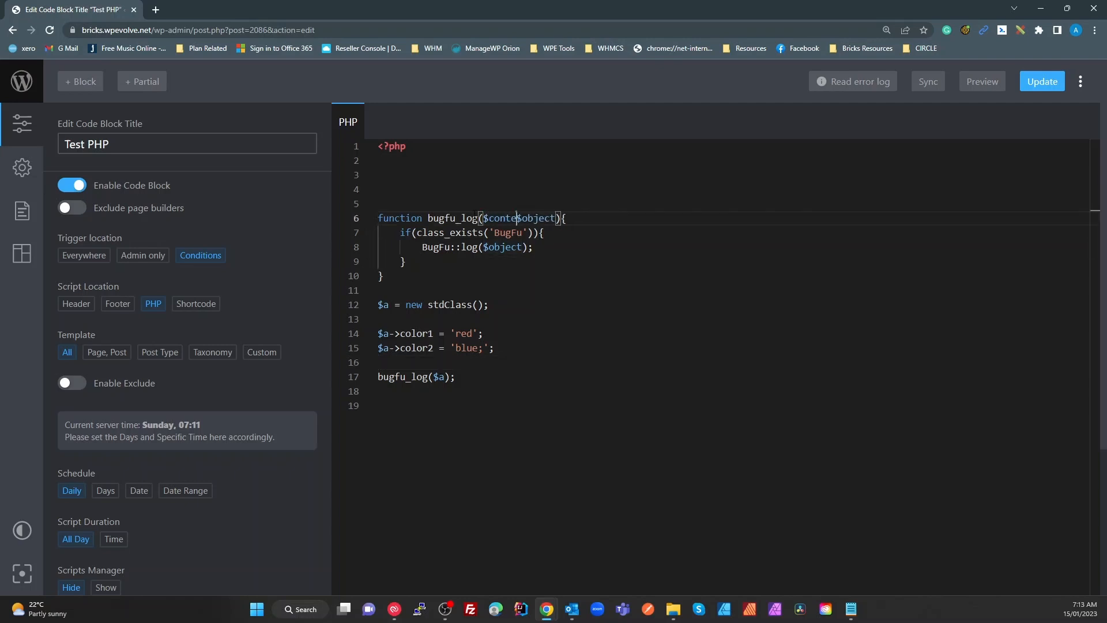
{"action": "key", "text": "BackSpace"}
{"action": "key", "text": "BackSpace"}
{"action": "type", "text": "xt,"}
{"action": "double_click", "coordinate": [527, 217]}
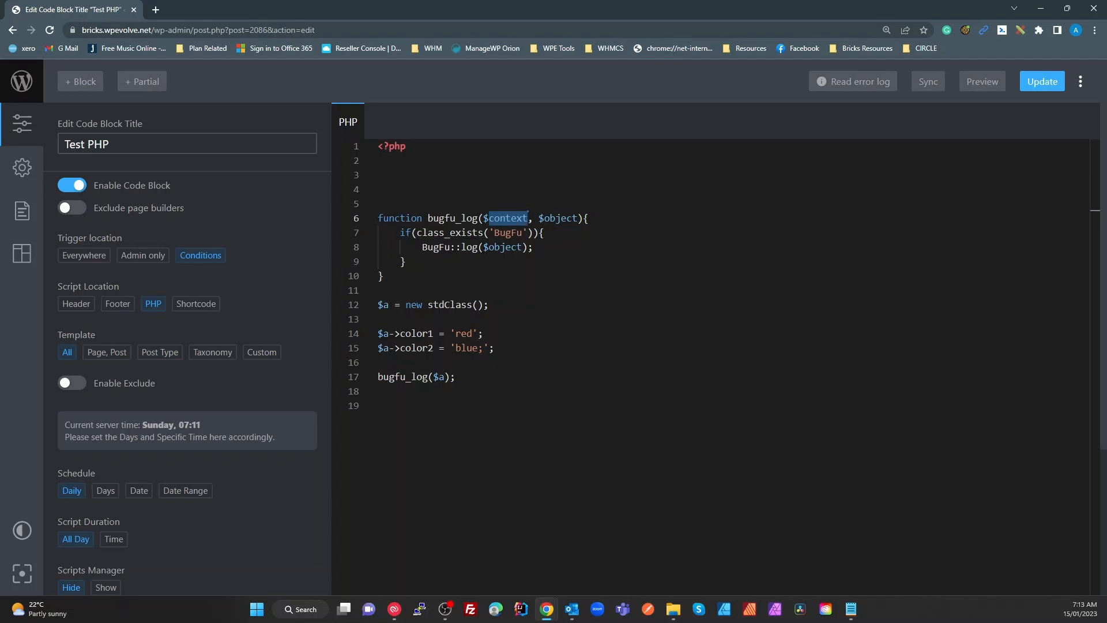
{"action": "left_click", "coordinate": [484, 247]}
{"action": "type", "text": "["}
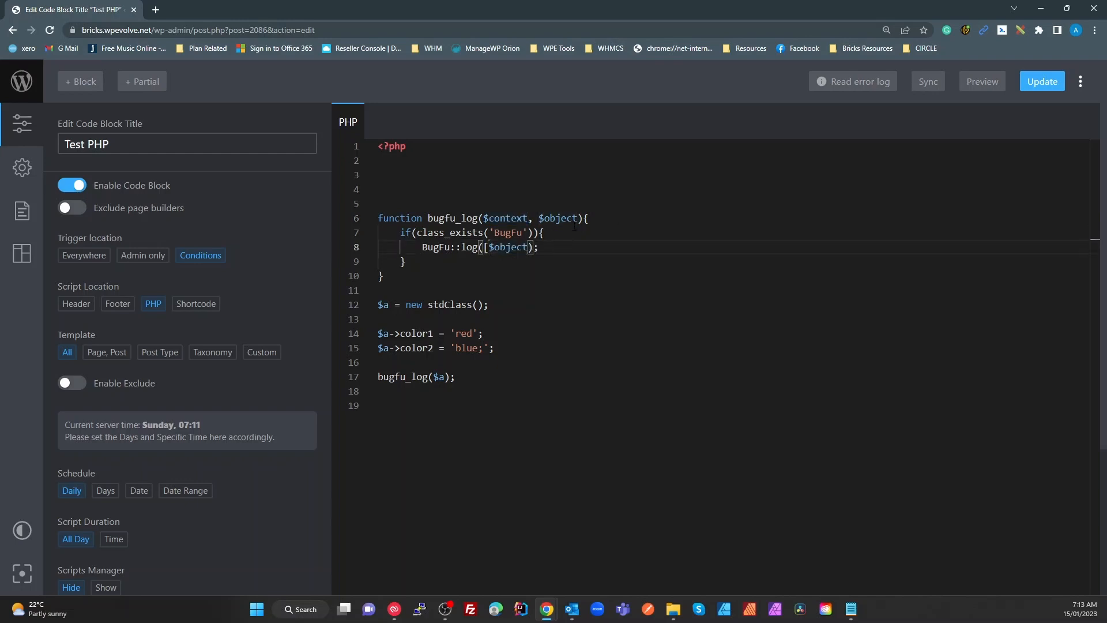
{"action": "type", "text": "$cont"}
{"action": "key", "text": "BackSpace"}
{"action": "type", "text": "ext,$"}
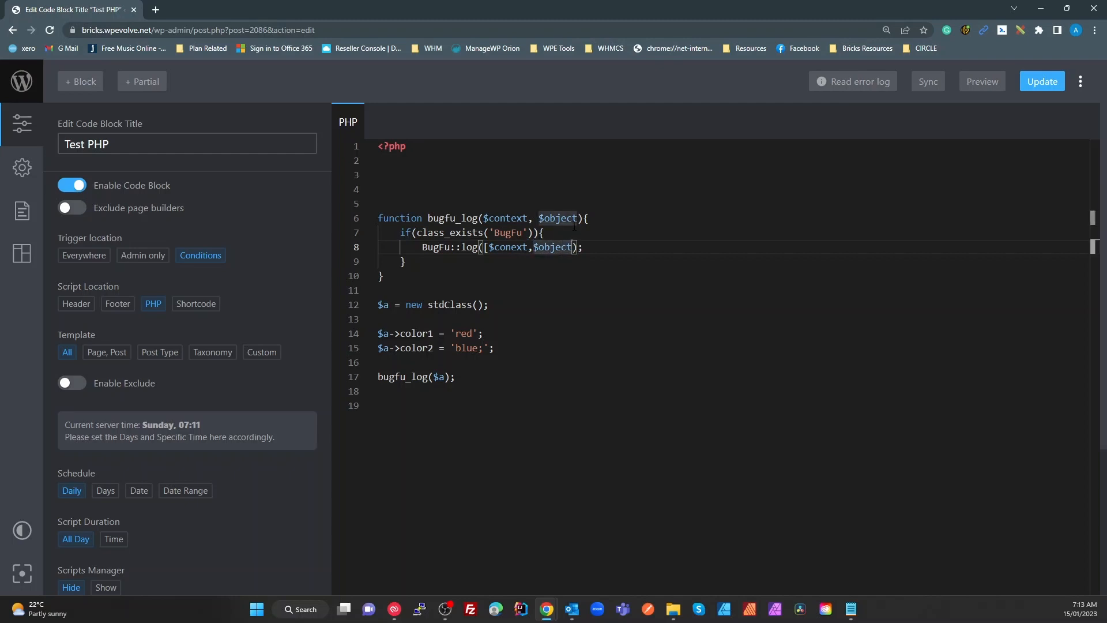
{"action": "type", "text": "]"}
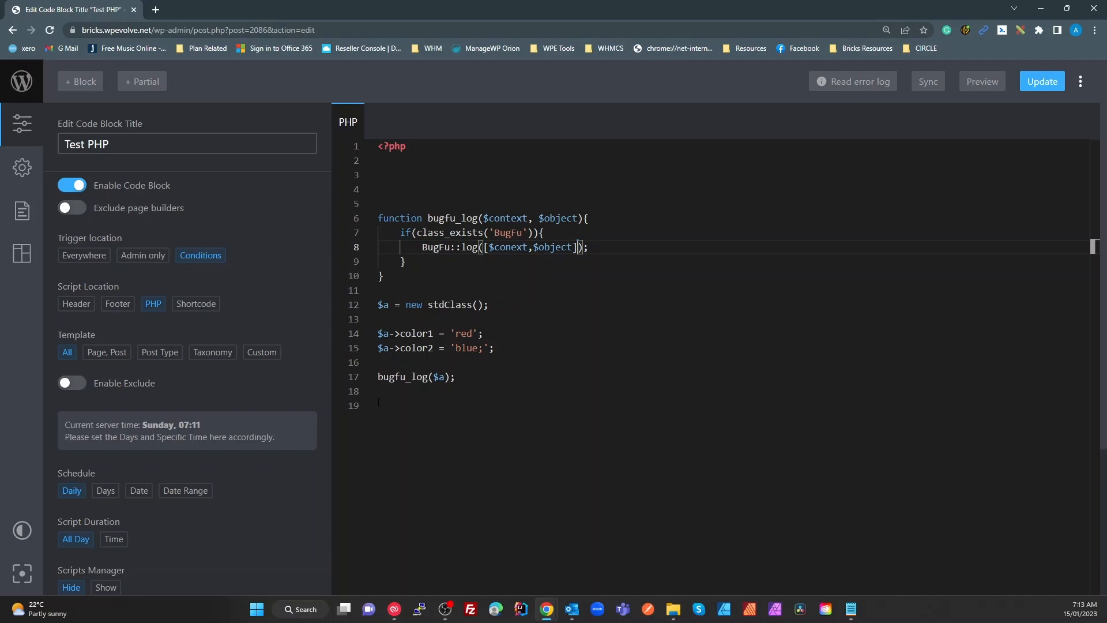
Begin the line 17 call's context argument by typing __FUNCTION before $a
{"action": "left_click", "coordinate": [434, 377]}
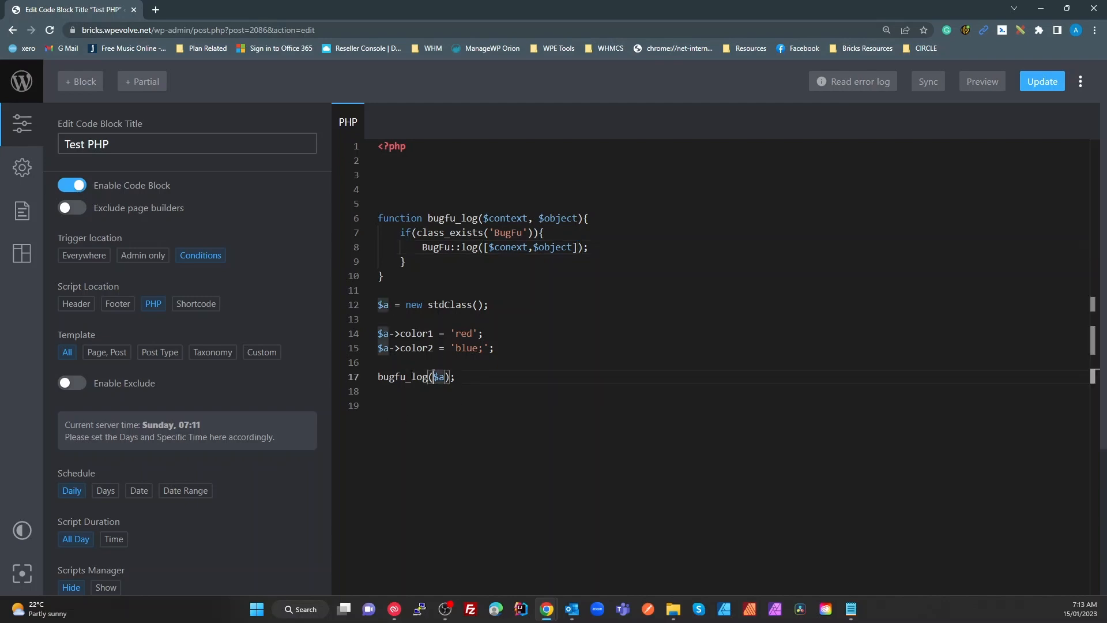
{"action": "type", "text": "'"}
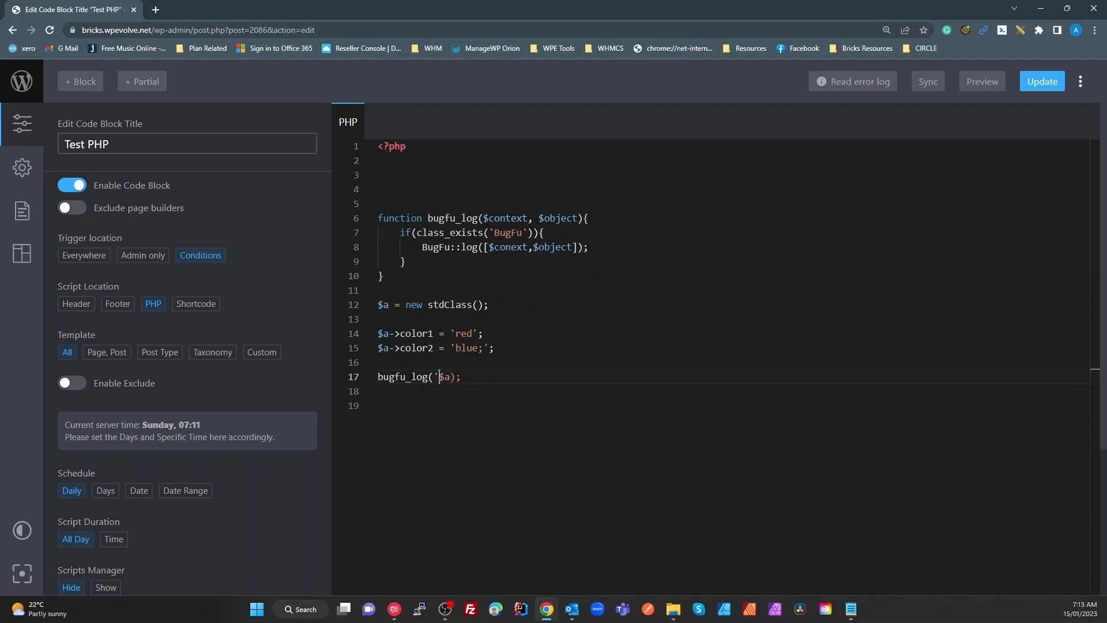
{"action": "key", "text": "BackSpace"}
{"action": "type", "text": "__FUNCTION"}
Declare a new function test_bugfu(){ on a new line after line 11
{"action": "left_click", "coordinate": [515, 334]}
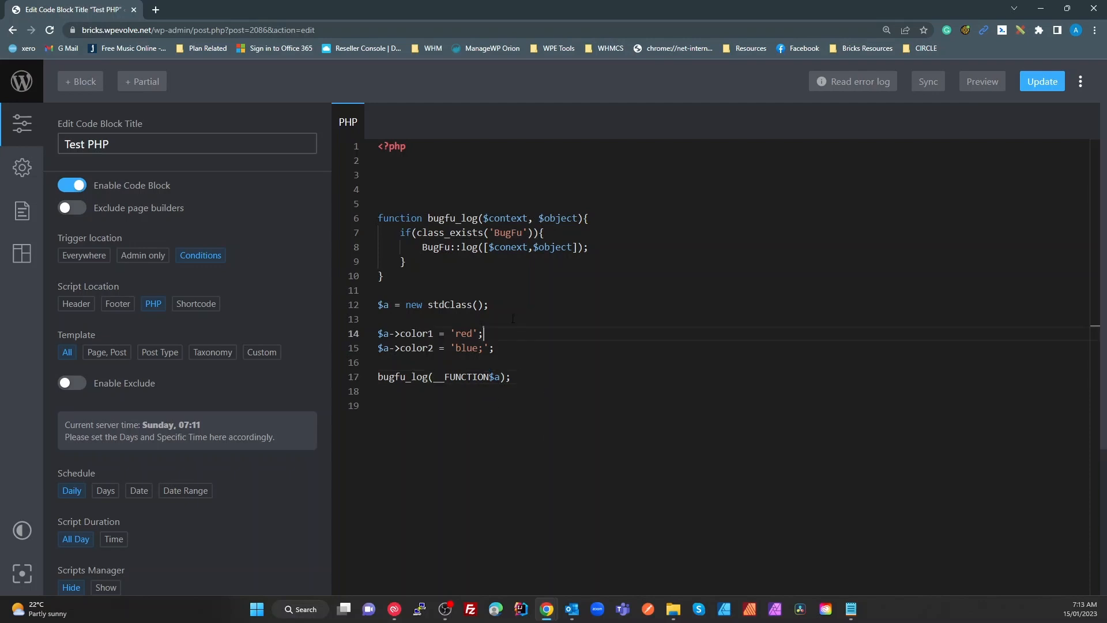
{"action": "left_click", "coordinate": [437, 293]}
{"action": "key", "text": "Return"}
{"action": "type", "text": "funct"}
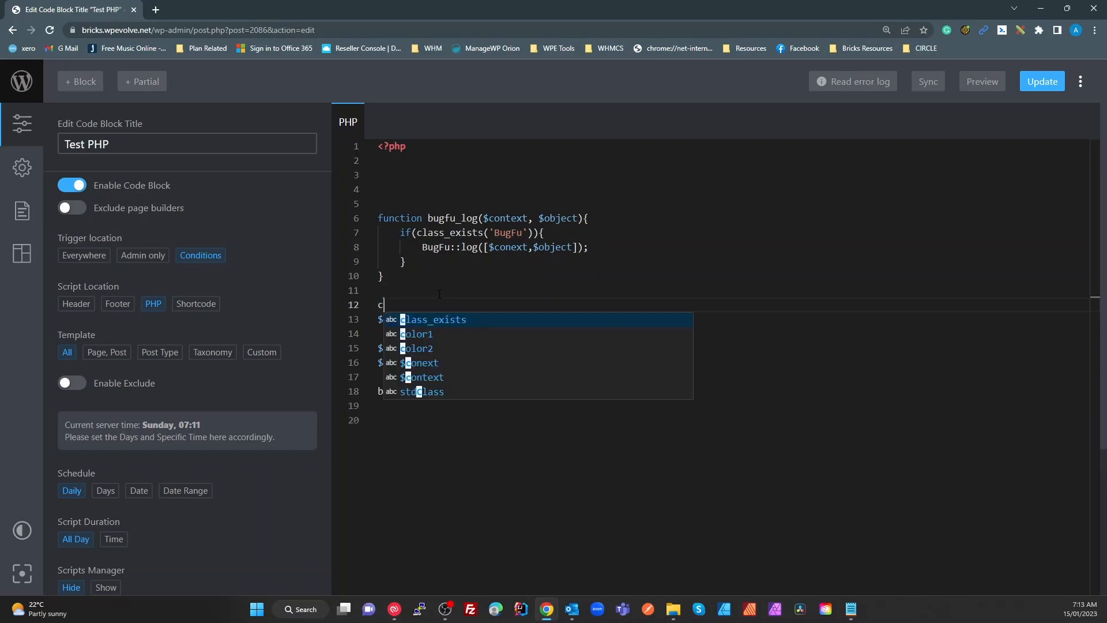
{"action": "type", "text": "ion -"}
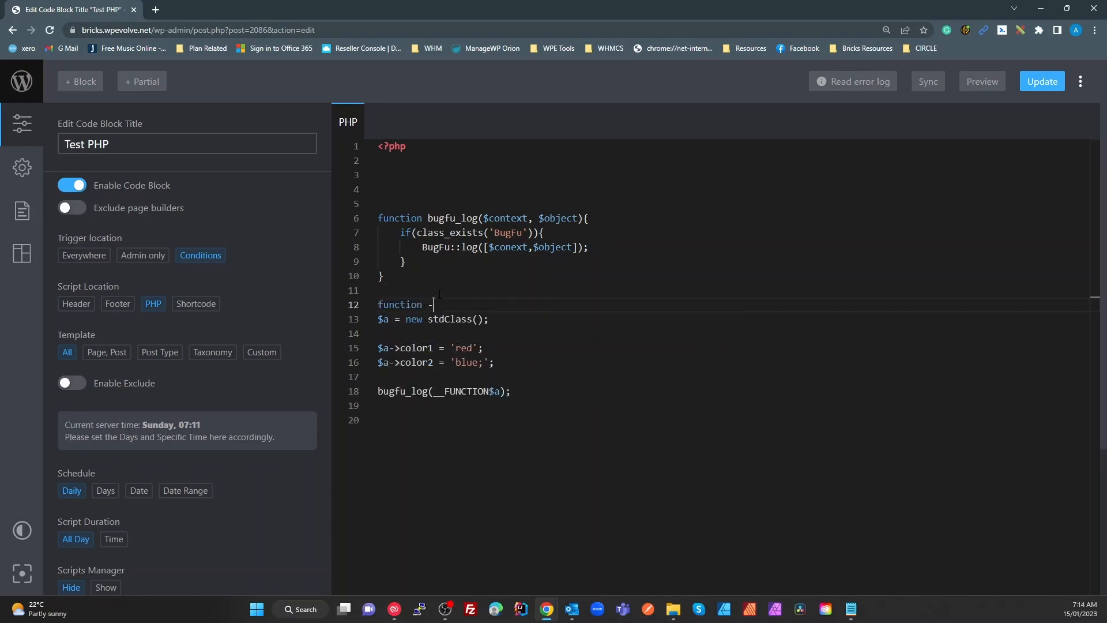
{"action": "key", "text": "BackSpace"}
{"action": "type", "text": "test_bugfu(){"}
{"action": "key", "text": "Return"}
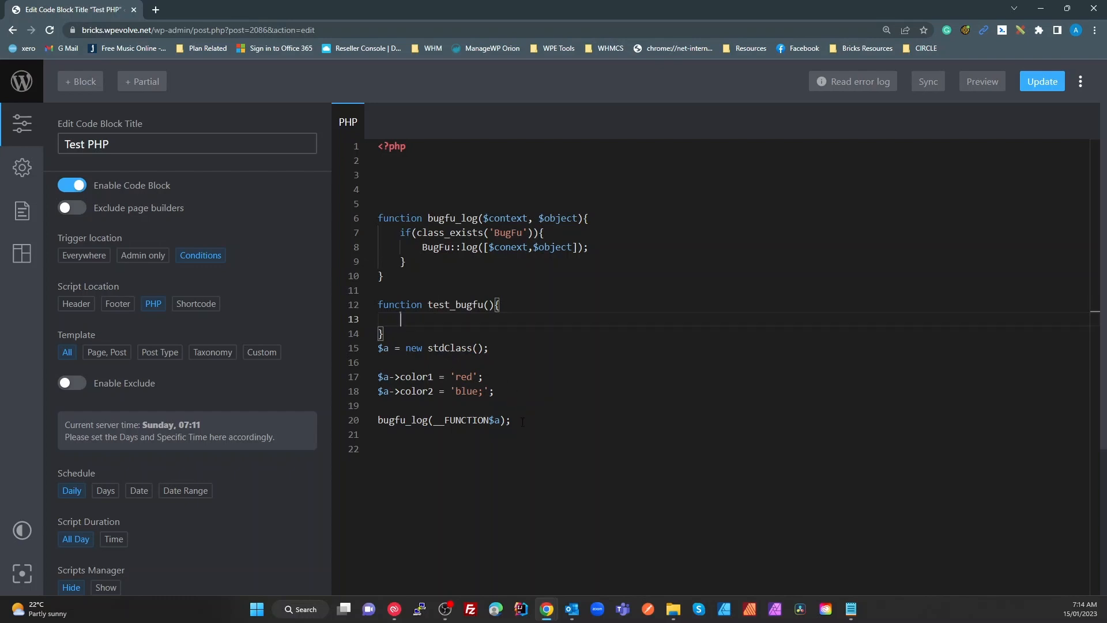
Move the $a setup and bugfu_log call lines into test_bugfu() and indent them one level
{"action": "left_click_drag", "start_coordinate": [511, 421], "coordinate": [374, 356]}
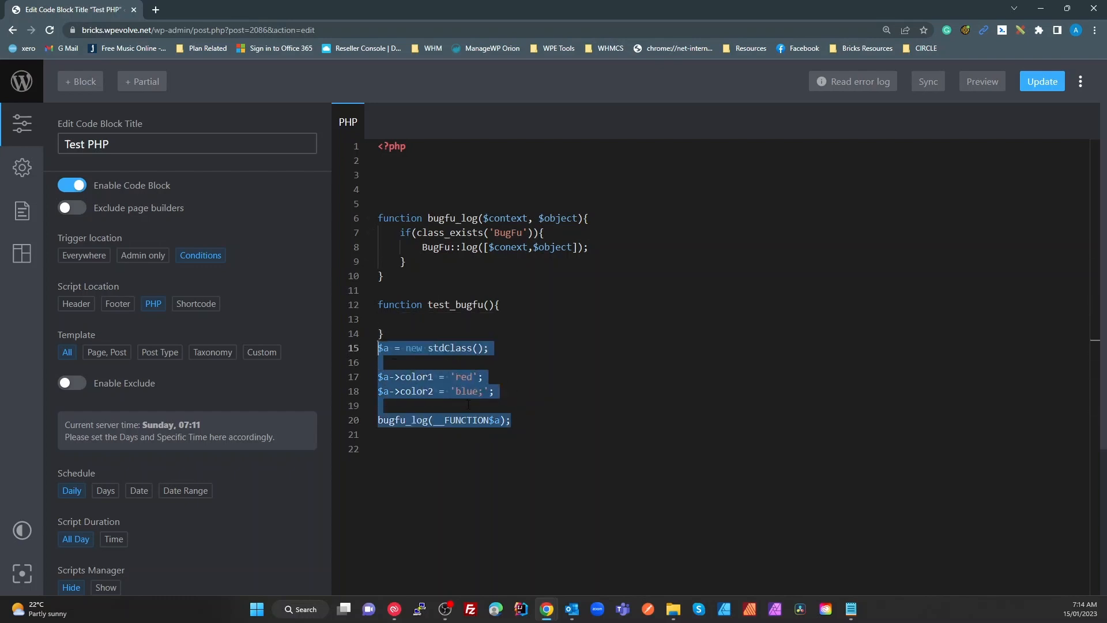
{"action": "key", "text": "ctrl+x"}
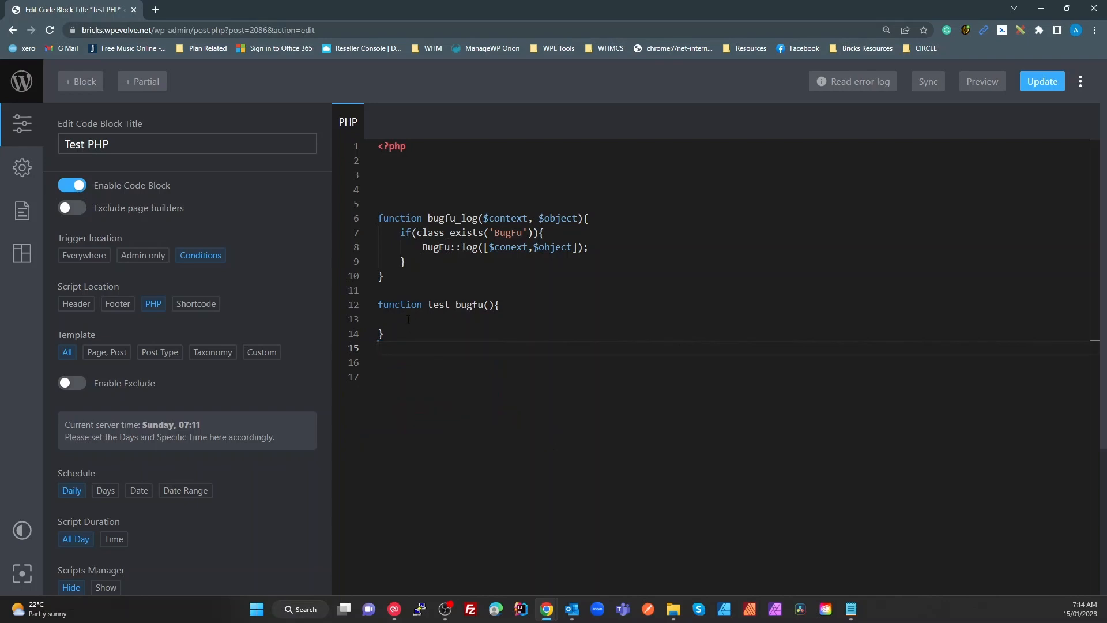
{"action": "left_click", "coordinate": [408, 319]}
{"action": "key", "text": "ctrl+v"}
{"action": "left_click_drag", "start_coordinate": [521, 391], "coordinate": [378, 318]}
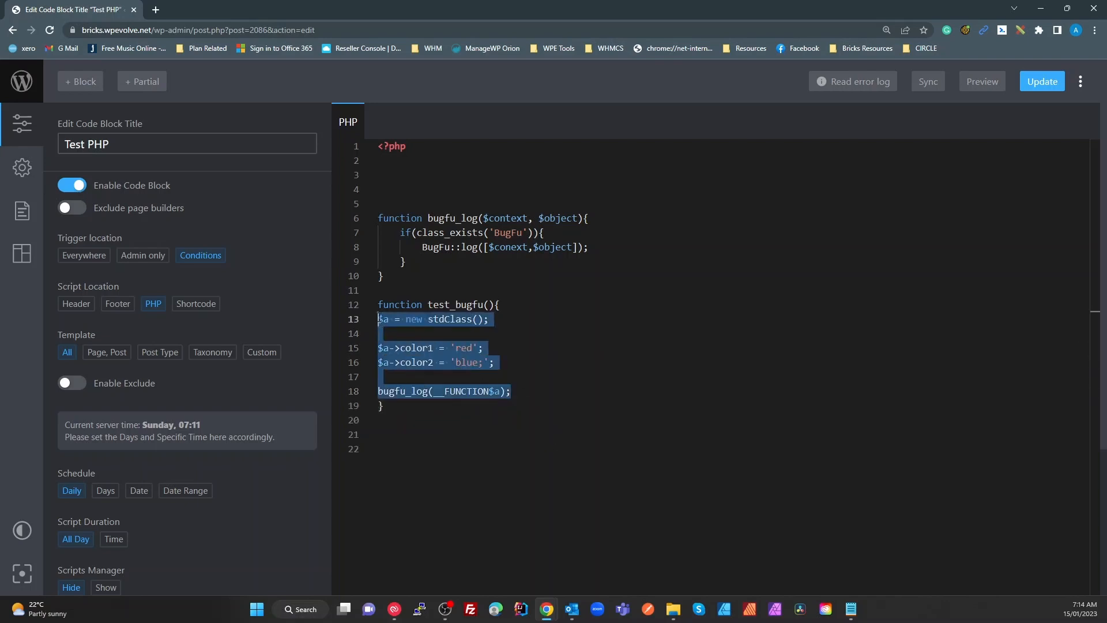
{"action": "key", "text": "Tab"}
{"action": "left_click", "coordinate": [467, 305]}
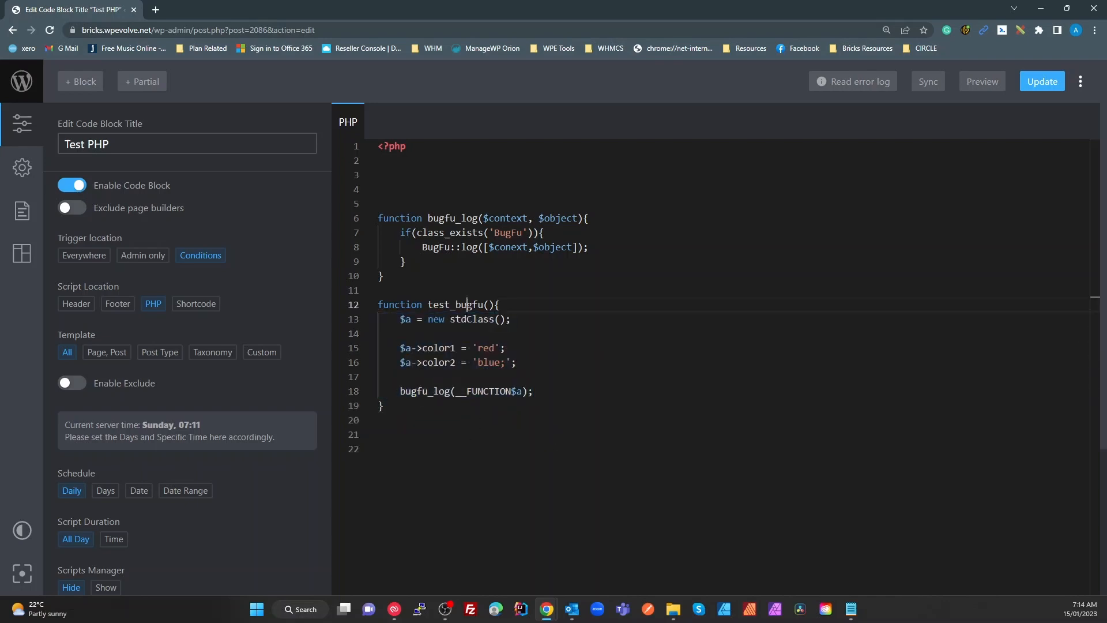
Complete the call as bugfu_log(__FUNCTION__, $a) and check the test_bugfu and $a occurrences
{"action": "left_click", "coordinate": [522, 391]}
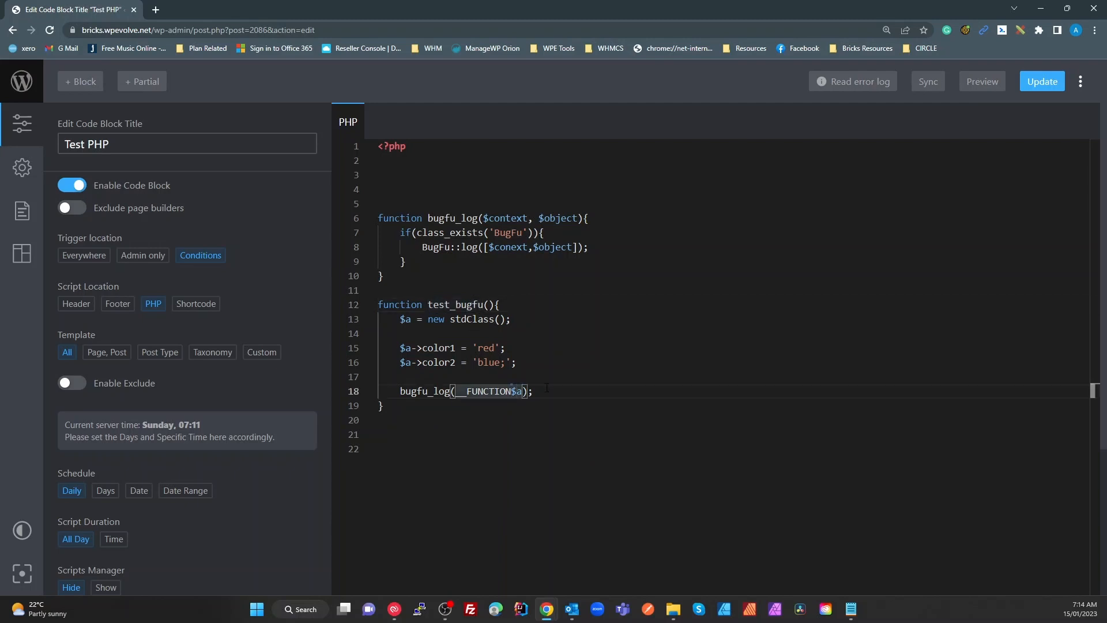
{"action": "type", "text": "__,"}
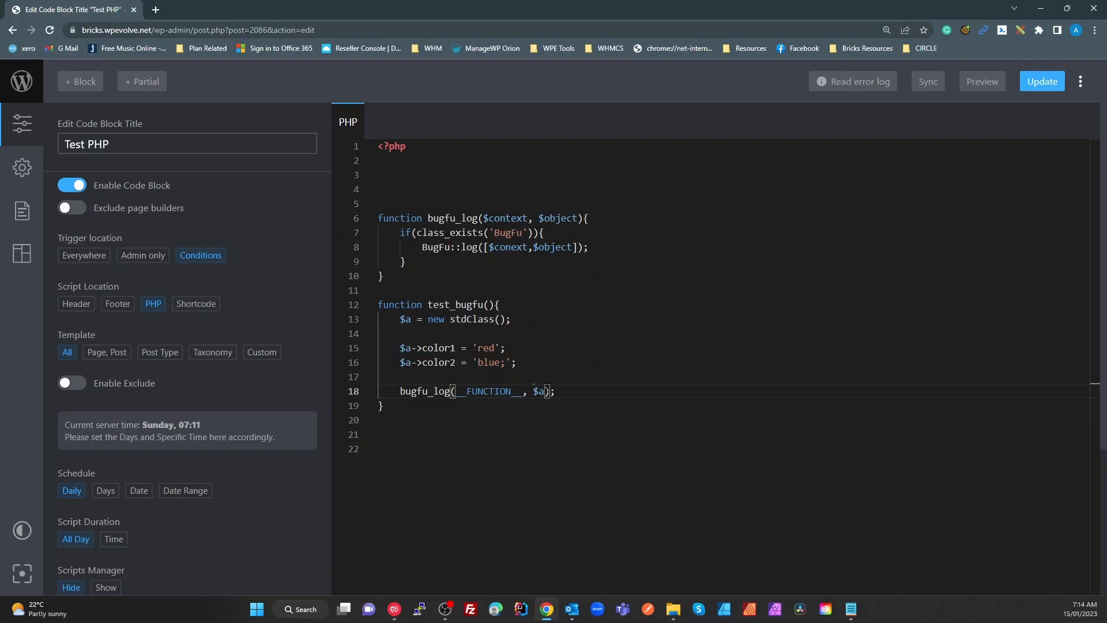
{"action": "left_click", "coordinate": [690, 313]}
{"action": "left_click", "coordinate": [404, 307]}
{"action": "left_click", "coordinate": [467, 305]}
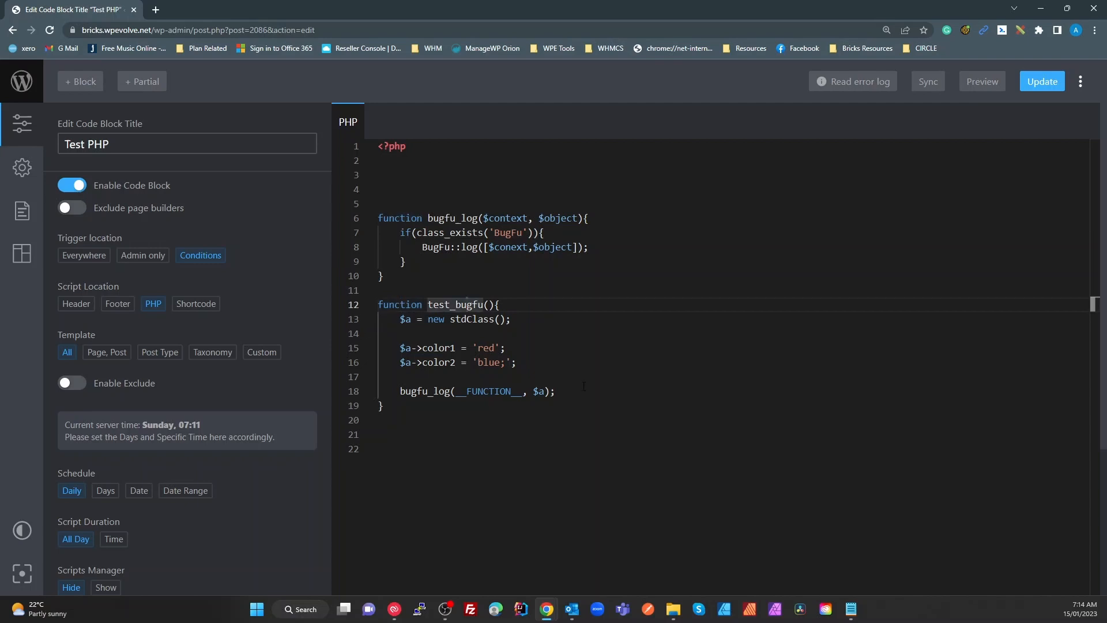
{"action": "left_click", "coordinate": [508, 329]}
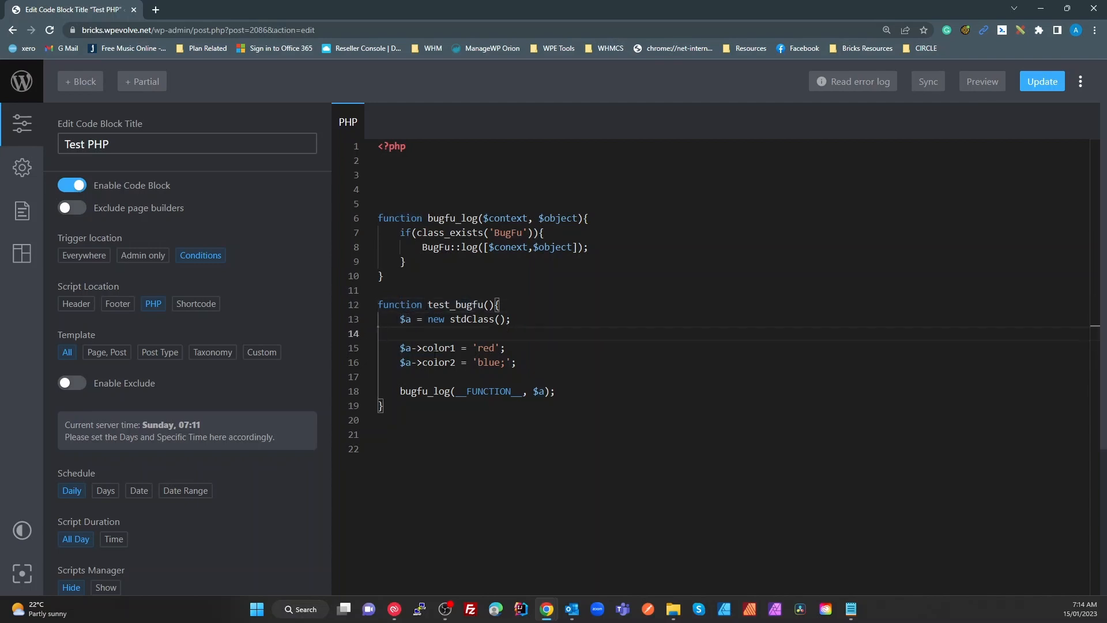
{"action": "left_click", "coordinate": [425, 391]}
{"action": "left_click", "coordinate": [542, 392]}
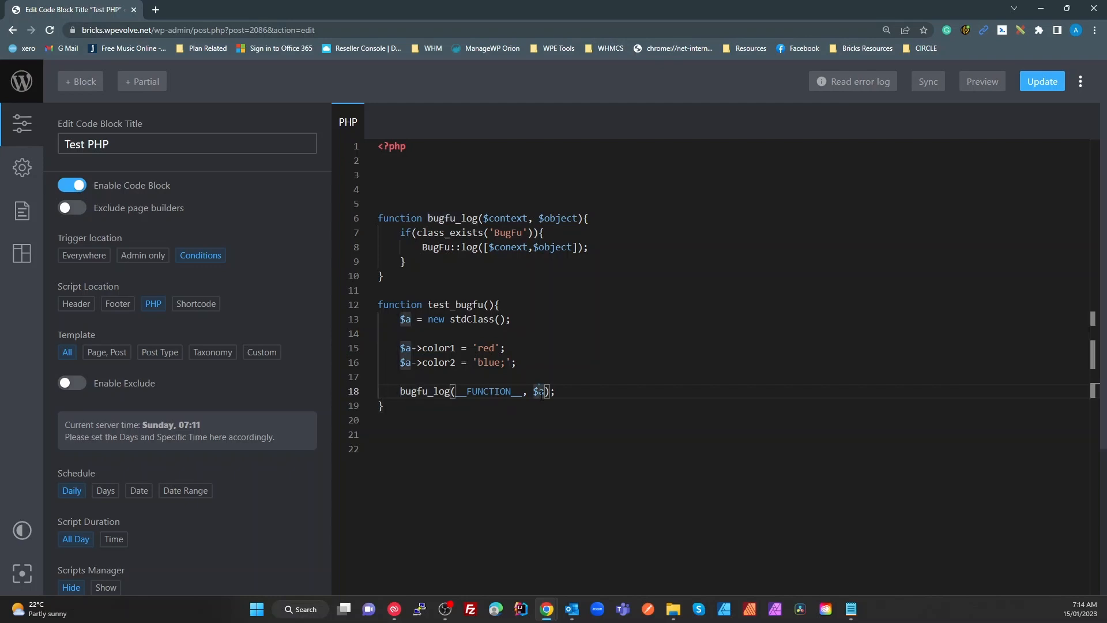
{"action": "double_click", "coordinate": [461, 391]}
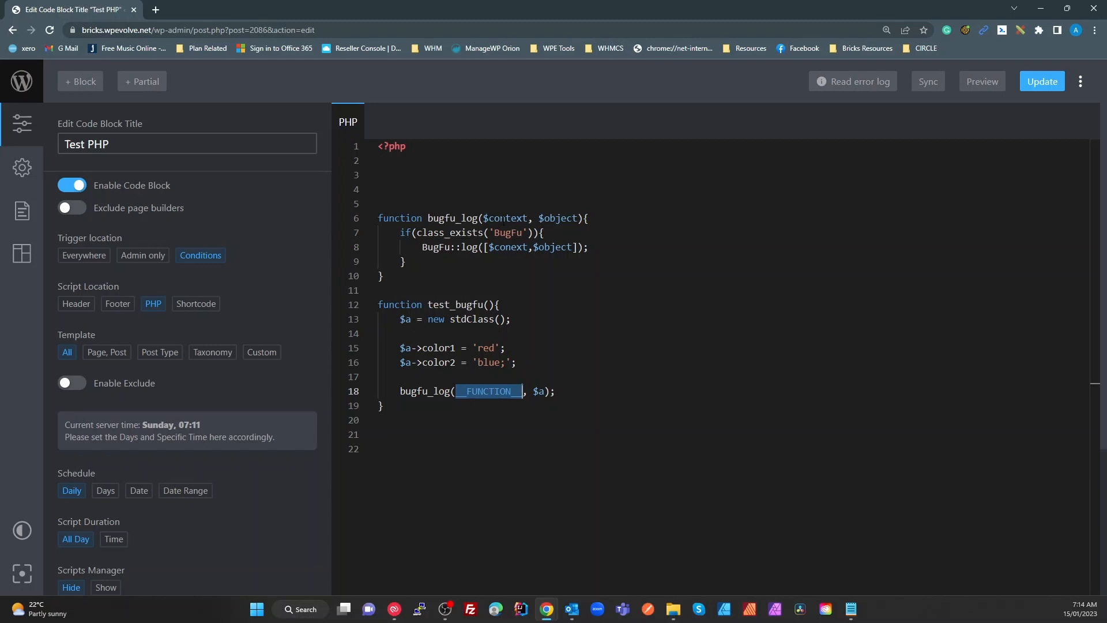
{"action": "left_click", "coordinate": [544, 391]}
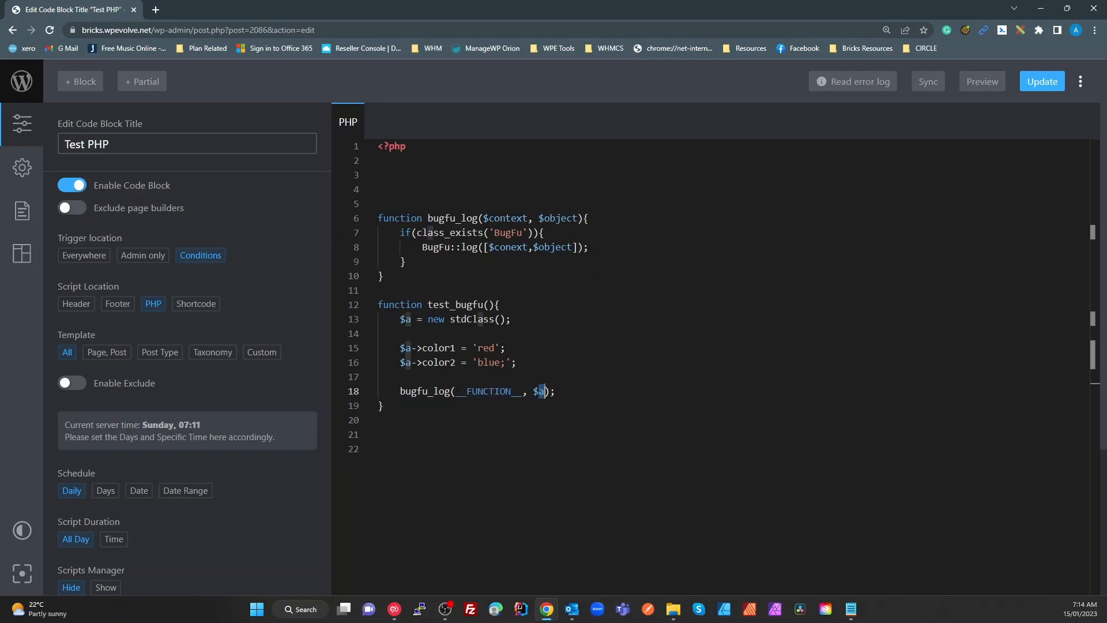
{"action": "left_click", "coordinate": [501, 402]}
Add a test_bug_fu(); call on line 21 and save the code block with Update
{"action": "key", "text": "Return"}
{"action": "key", "text": "Return"}
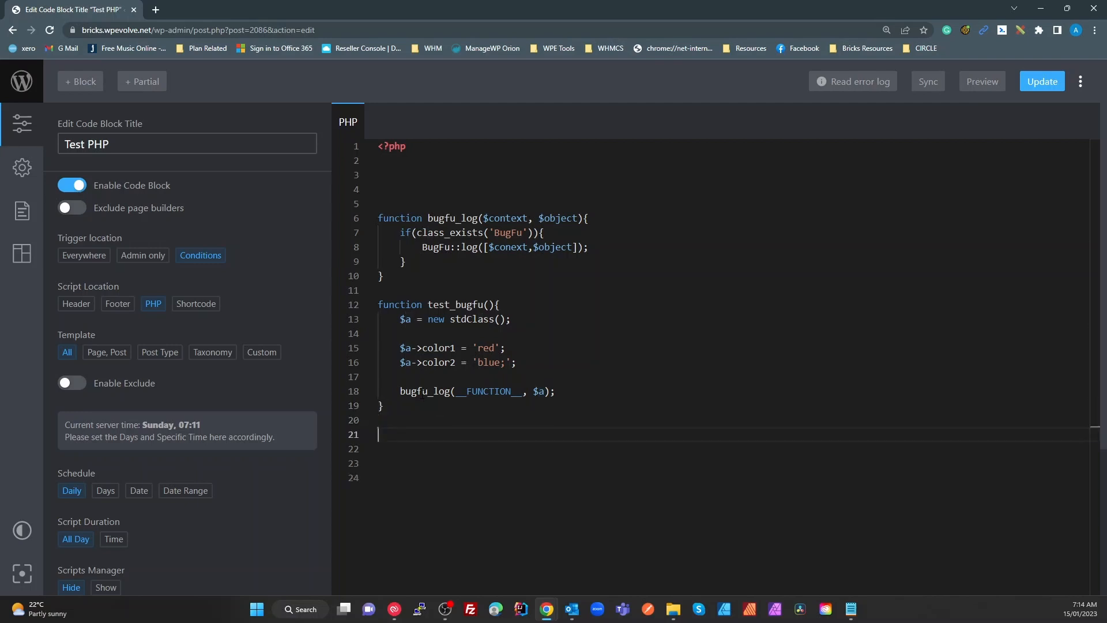
{"action": "type", "text": "test"}
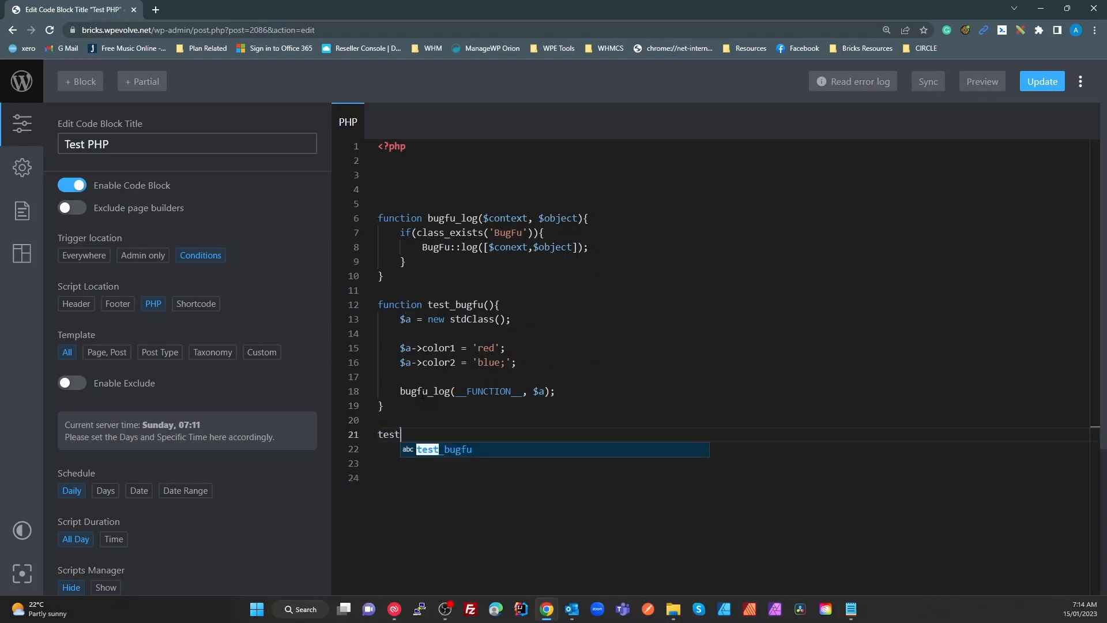
{"action": "type", "text": "_bug_"}
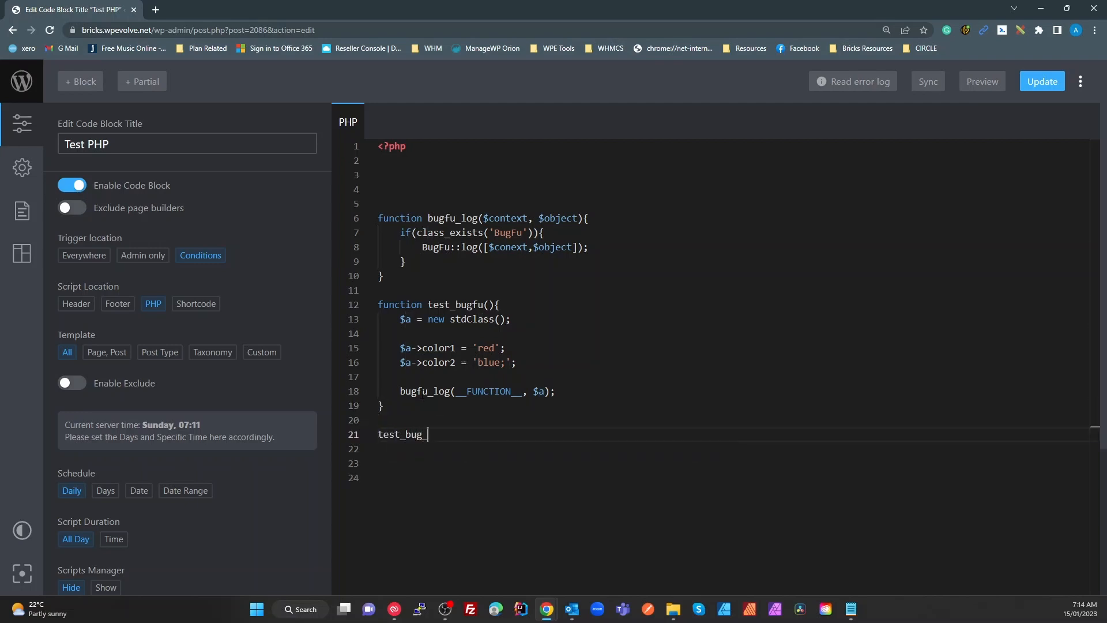
{"action": "type", "text": "fu();"}
{"action": "left_click", "coordinate": [1033, 84]}
{"action": "mouse_move", "coordinate": [483, 12]}
{"action": "left_mouse_down"}
{"action": "mouse_move", "coordinate": [535, 128]}
{"action": "mouse_move", "coordinate": [541, 116]}
{"action": "mouse_move", "coordinate": [496, 72]}
{"action": "mouse_move", "coordinate": [496, 3]}
{"action": "left_mouse_up"}
Open the admin home in a new tab, read the undefined test_bug_fu() error, and return to the editor
{"action": "right_click", "coordinate": [24, 76]}
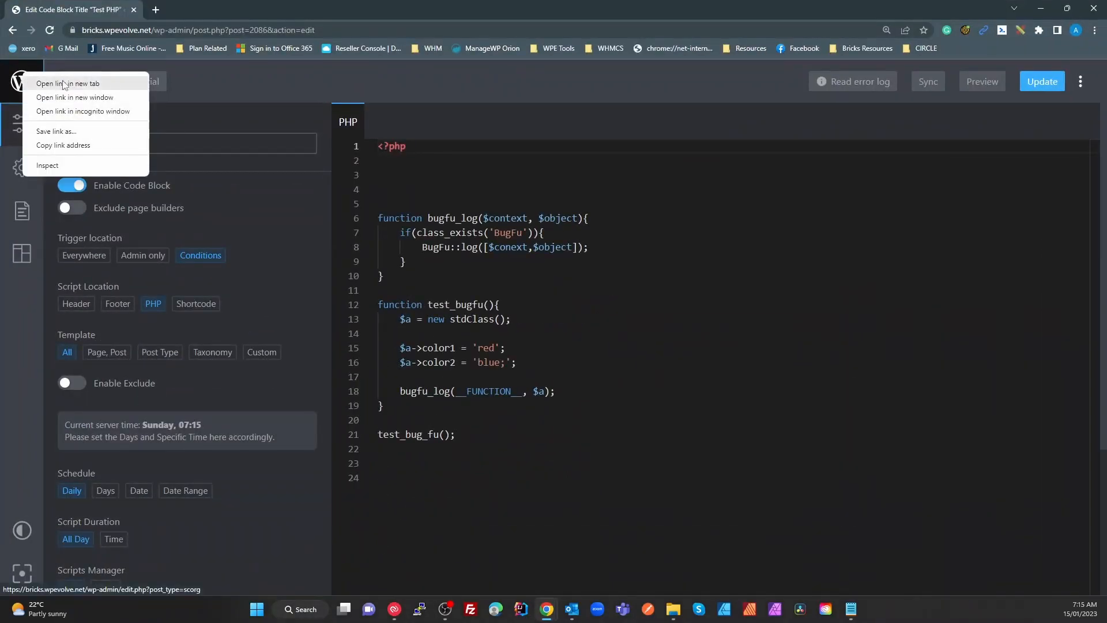
{"action": "left_click", "coordinate": [49, 81]}
{"action": "left_click_drag", "start_coordinate": [192, 15], "coordinate": [77, 19]}
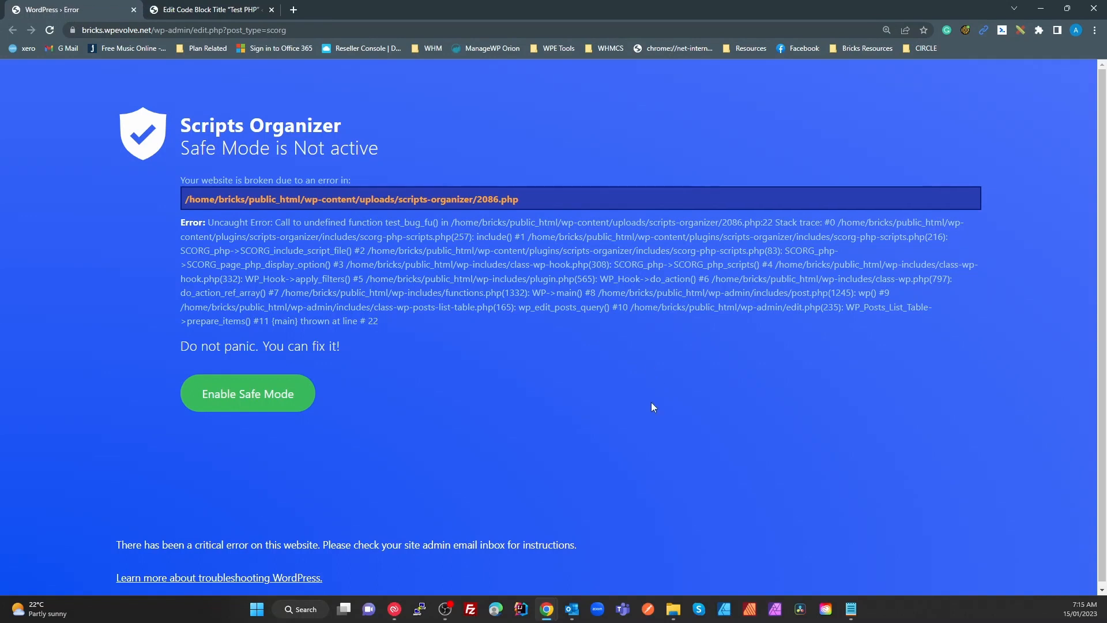
{"action": "double_click", "coordinate": [425, 221]}
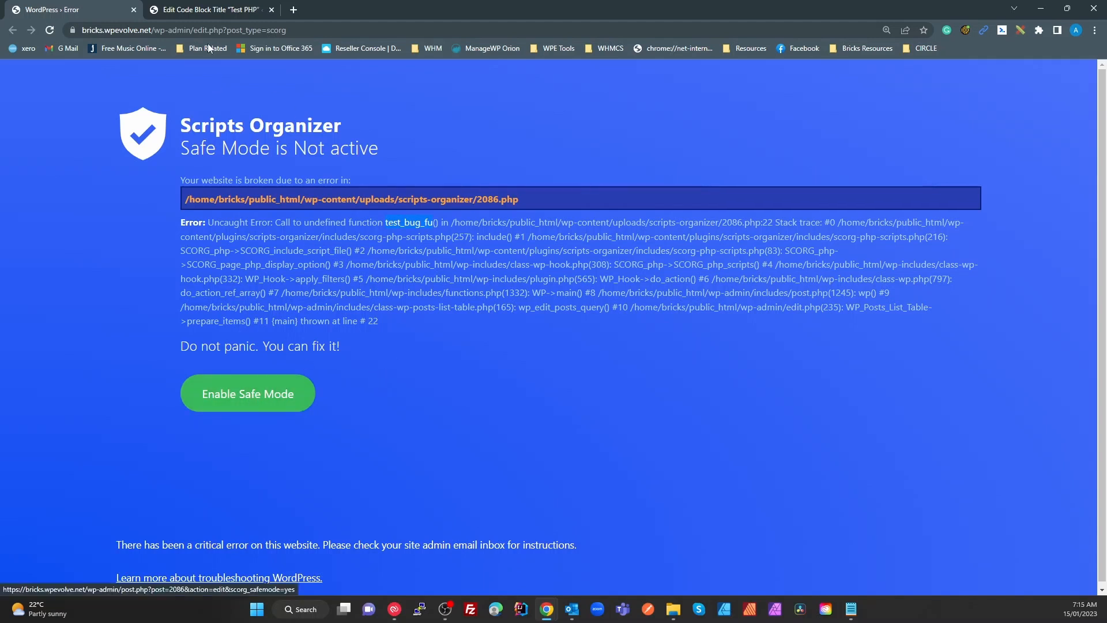
{"action": "left_click", "coordinate": [223, 11]}
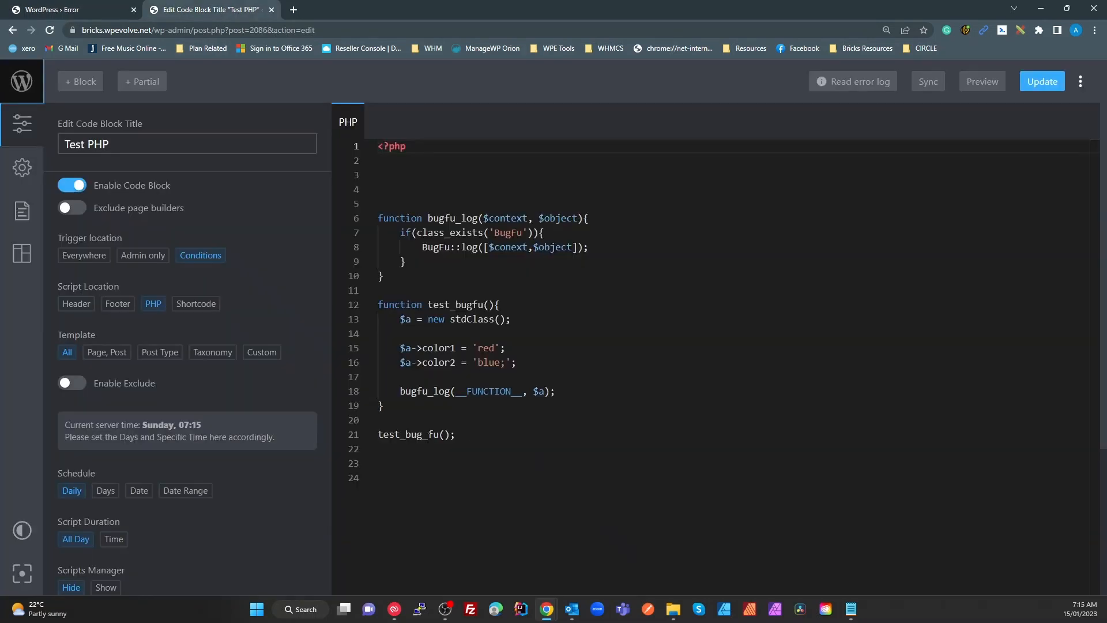
Change the line 21 call from test_bug_fu() to test_bugfu() to match line 12, and save the block
{"action": "double_click", "coordinate": [428, 435]}
{"action": "left_click", "coordinate": [428, 434]}
{"action": "left_click", "coordinate": [444, 304]}
{"action": "left_click", "coordinate": [426, 448]}
{"action": "double_click", "coordinate": [438, 439]}
{"action": "left_click", "coordinate": [428, 434]}
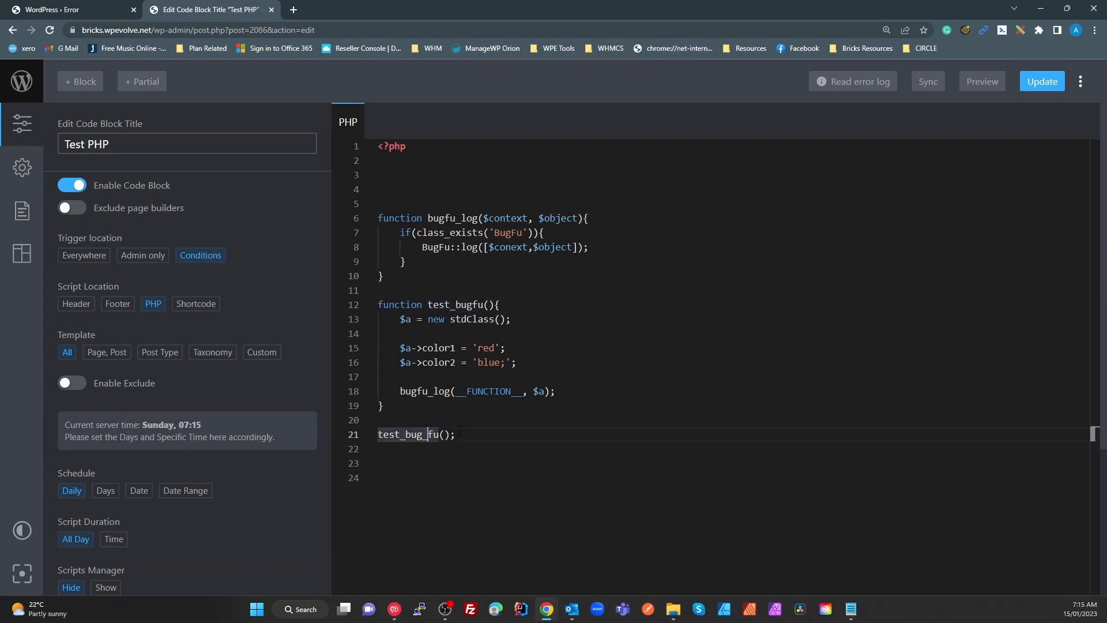
{"action": "key", "text": "BackSpace"}
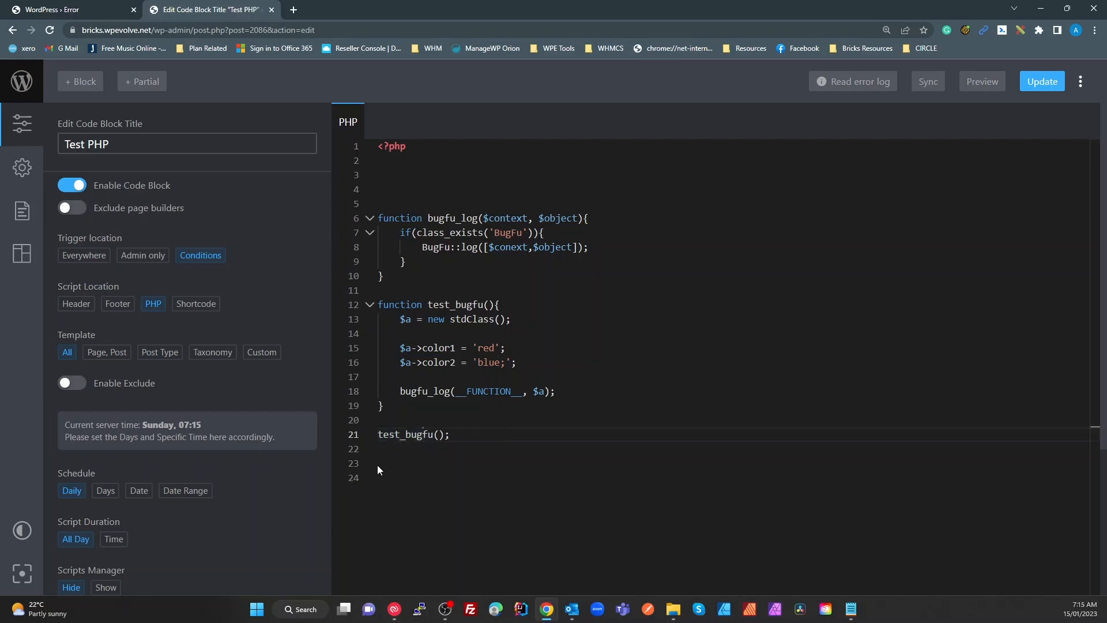
{"action": "left_click", "coordinate": [1053, 85]}
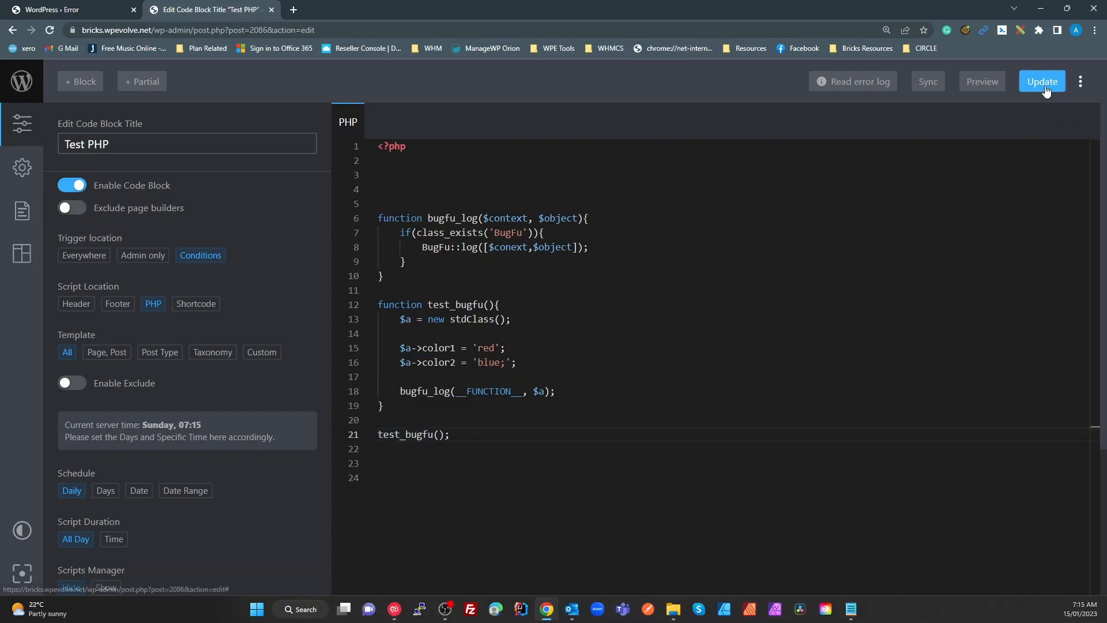
{"action": "left_click", "coordinate": [75, 16]}
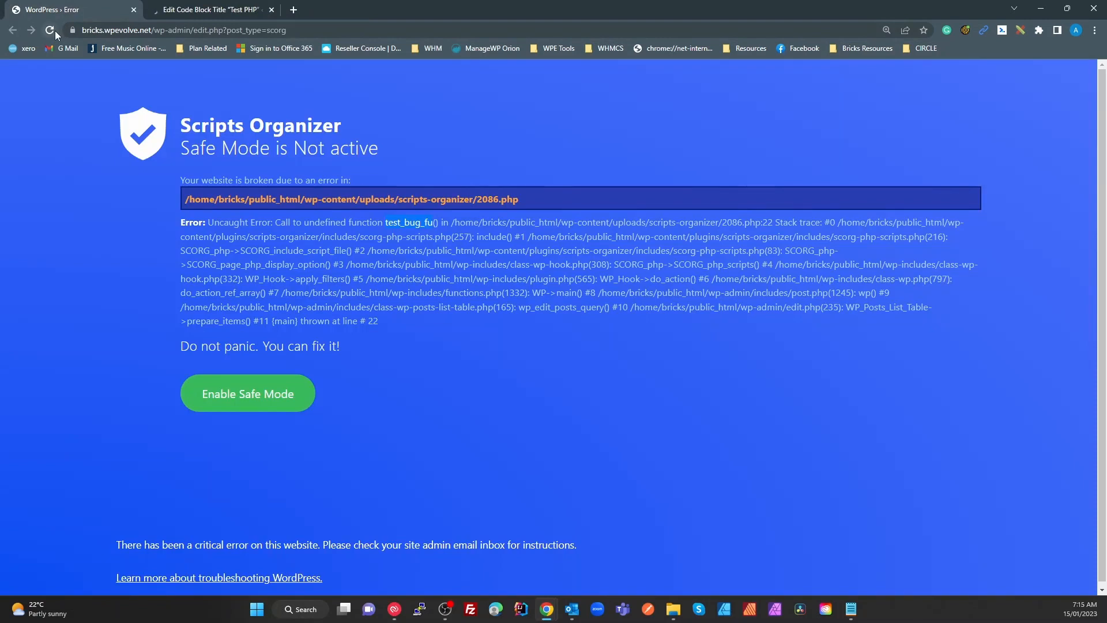
Reload the error page and check the new undefined $conext error against line 9 of the code
{"action": "left_click", "coordinate": [54, 30]}
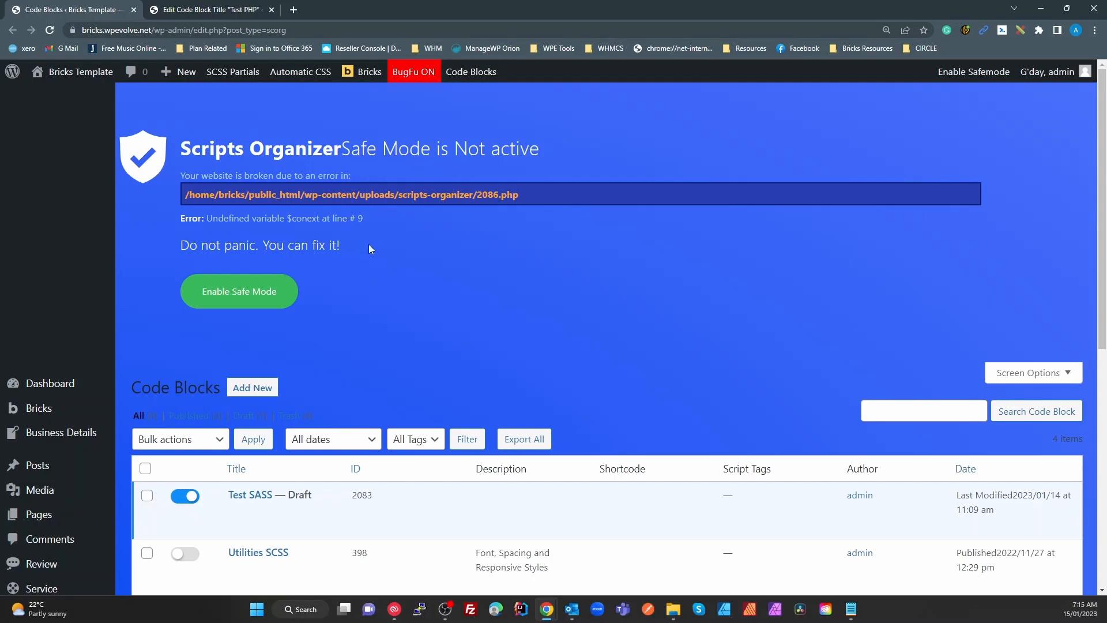
{"action": "left_click", "coordinate": [209, 9]}
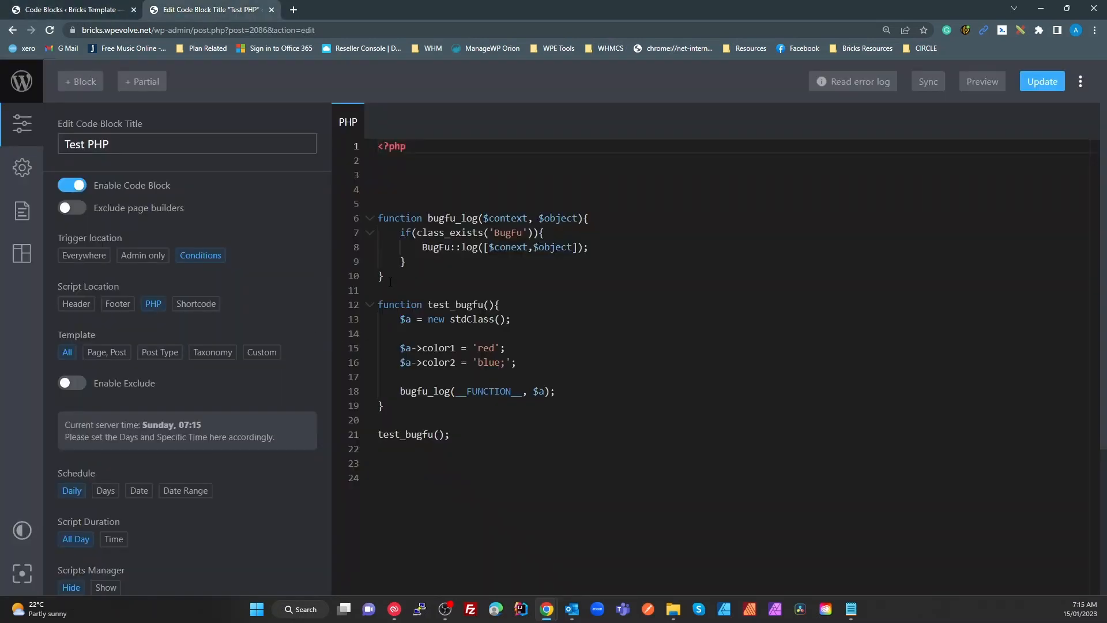
{"action": "left_click", "coordinate": [403, 262]}
{"action": "left_click", "coordinate": [400, 391]}
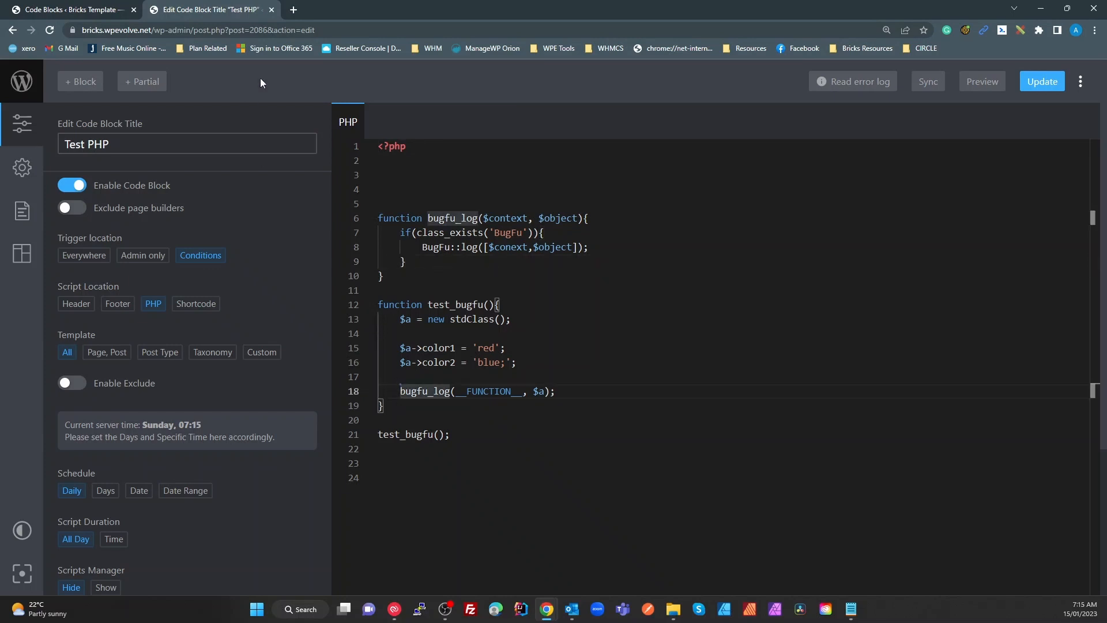
{"action": "left_click", "coordinate": [98, 10]}
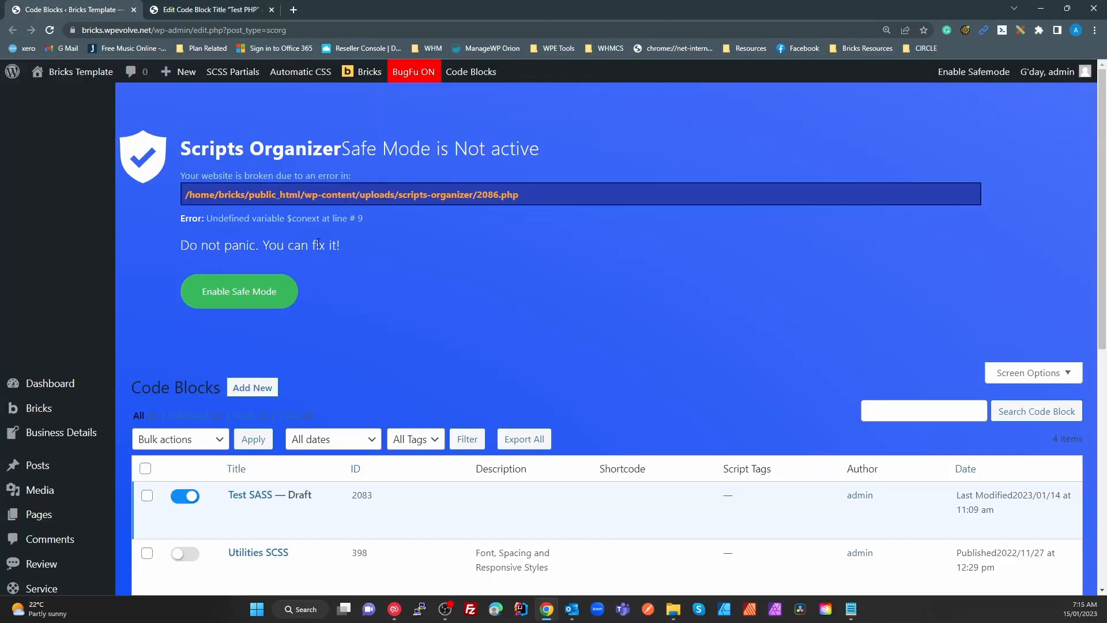
{"action": "double_click", "coordinate": [297, 218]}
{"action": "left_click", "coordinate": [212, 9]}
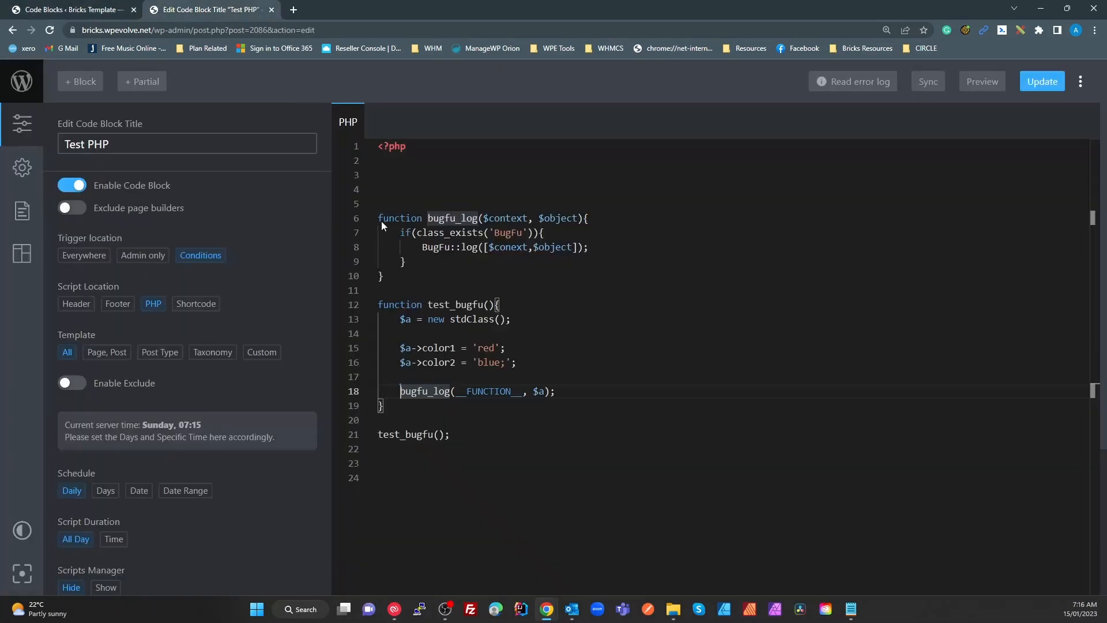
{"action": "left_click", "coordinate": [599, 312]}
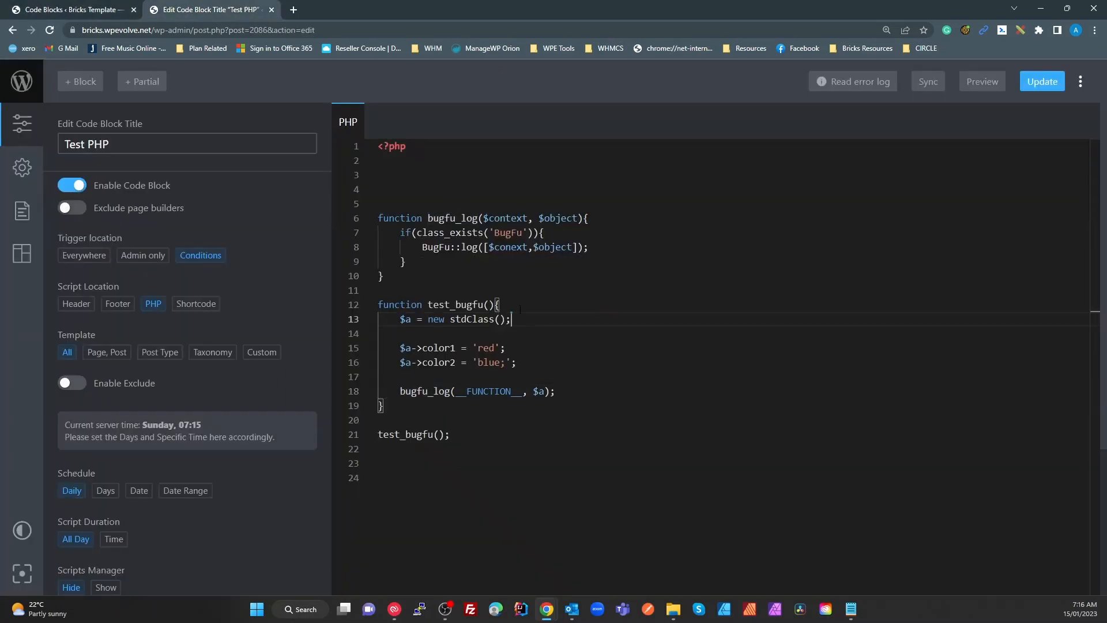
Copy 'context' from line 6 over the misspelled 'conext' on line 8, and save the block
{"action": "left_click", "coordinate": [517, 248]}
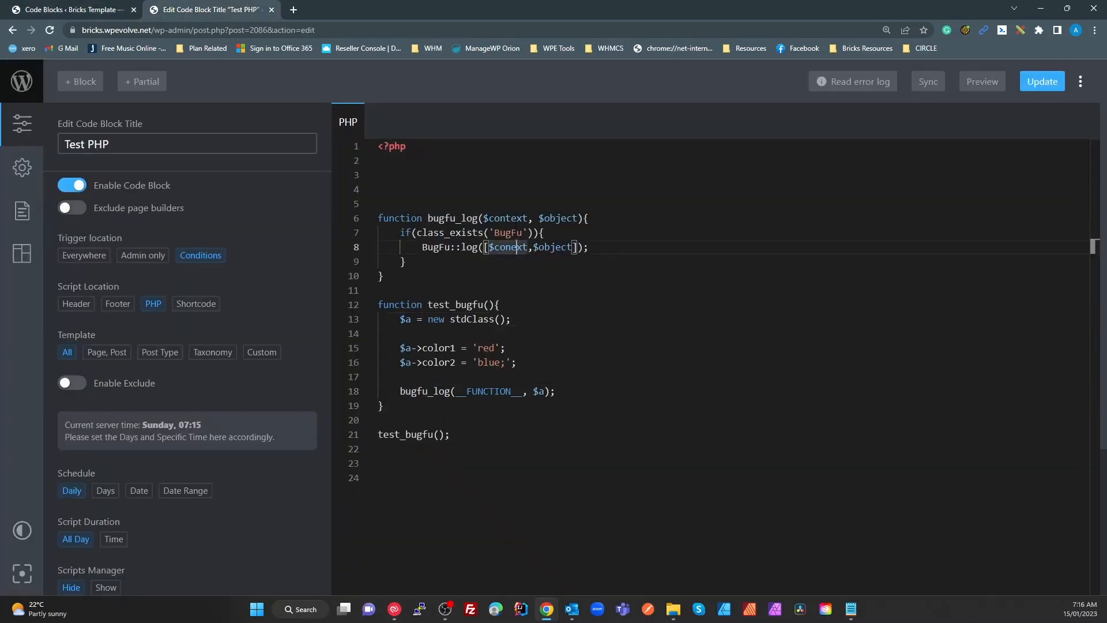
{"action": "left_click", "coordinate": [511, 218]}
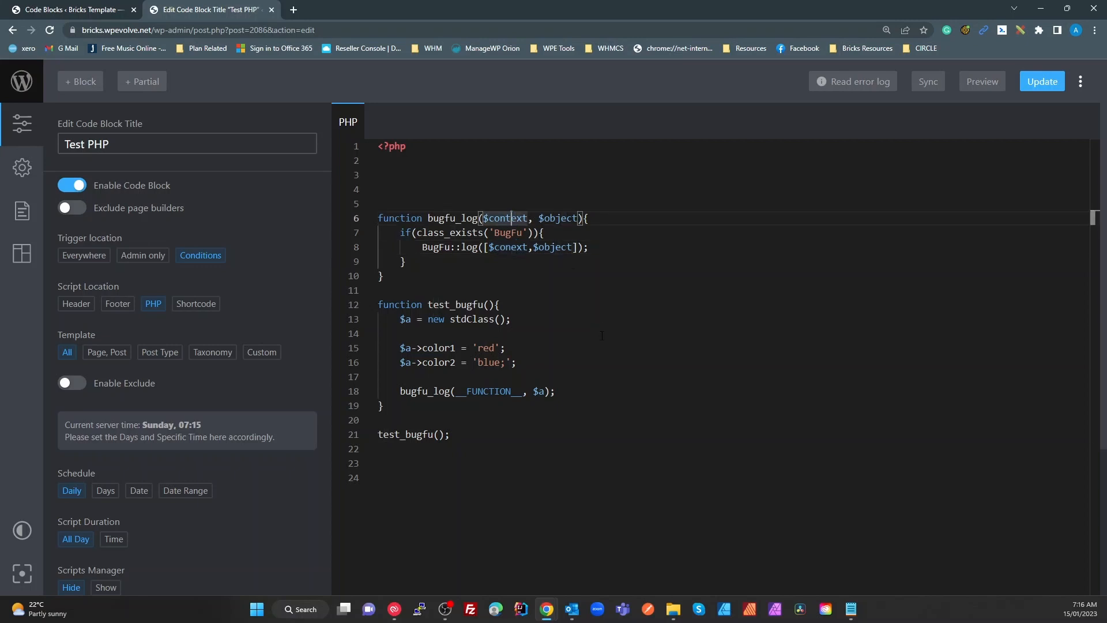
{"action": "key", "text": "ctrl+c"}
{"action": "double_click", "coordinate": [510, 247]}
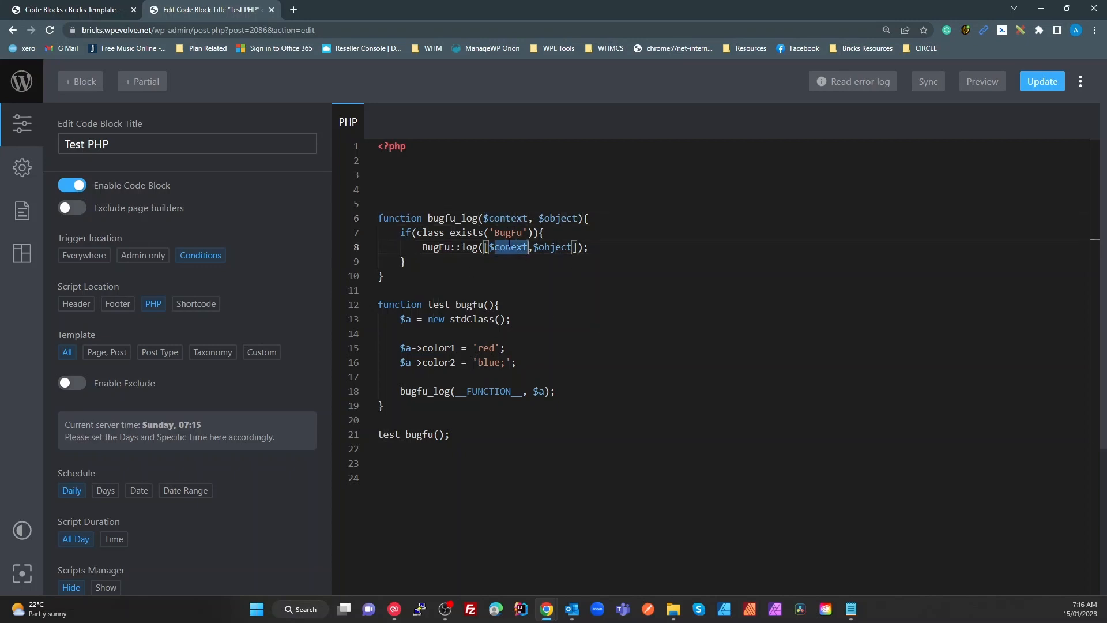
{"action": "key", "text": "ctrl+v"}
{"action": "key", "text": "ctrl+z"}
{"action": "double_click", "coordinate": [507, 218]}
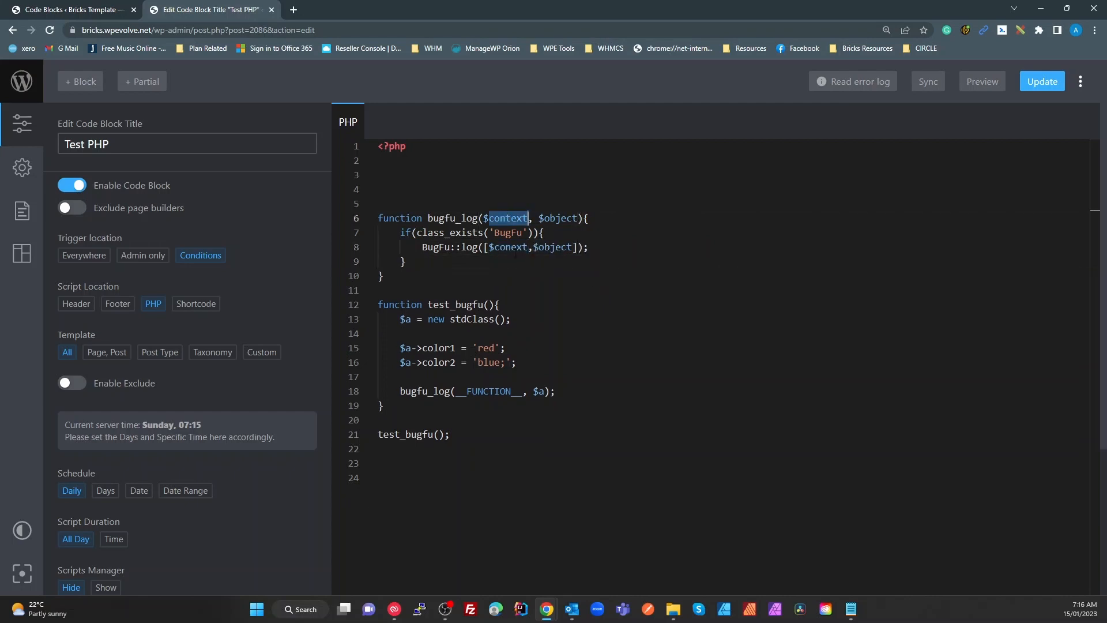
{"action": "key", "text": "ctrl+c"}
{"action": "double_click", "coordinate": [510, 246]}
{"action": "key", "text": "ctrl+v"}
{"action": "key", "text": "Down"}
{"action": "key", "text": "Down"}
{"action": "key", "text": "Down"}
{"action": "key", "text": "Down"}
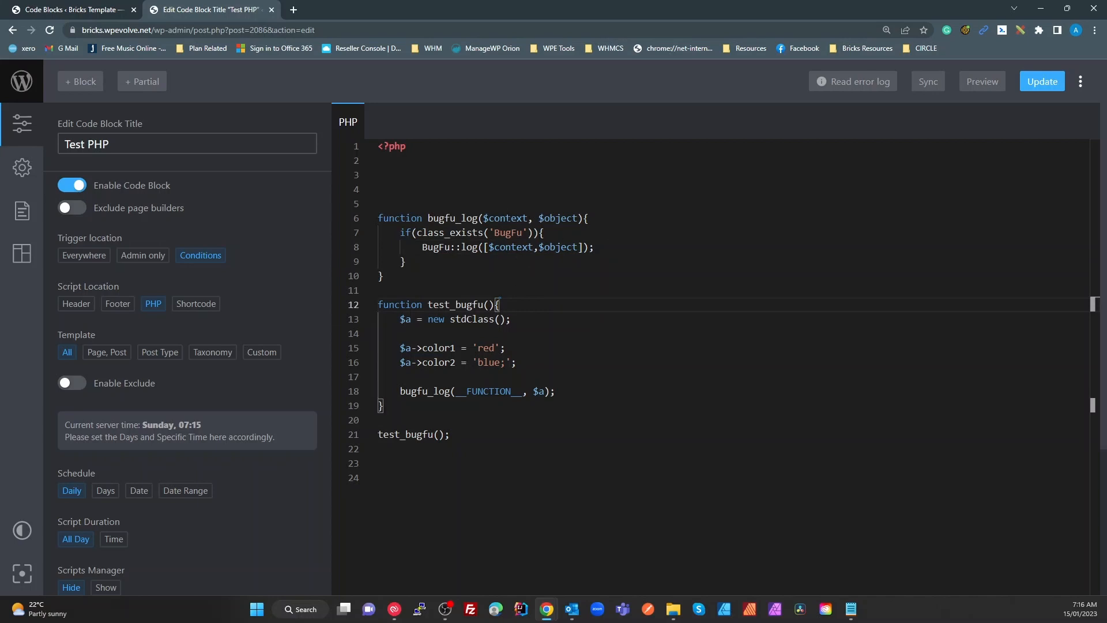
{"action": "left_click", "coordinate": [1032, 85]}
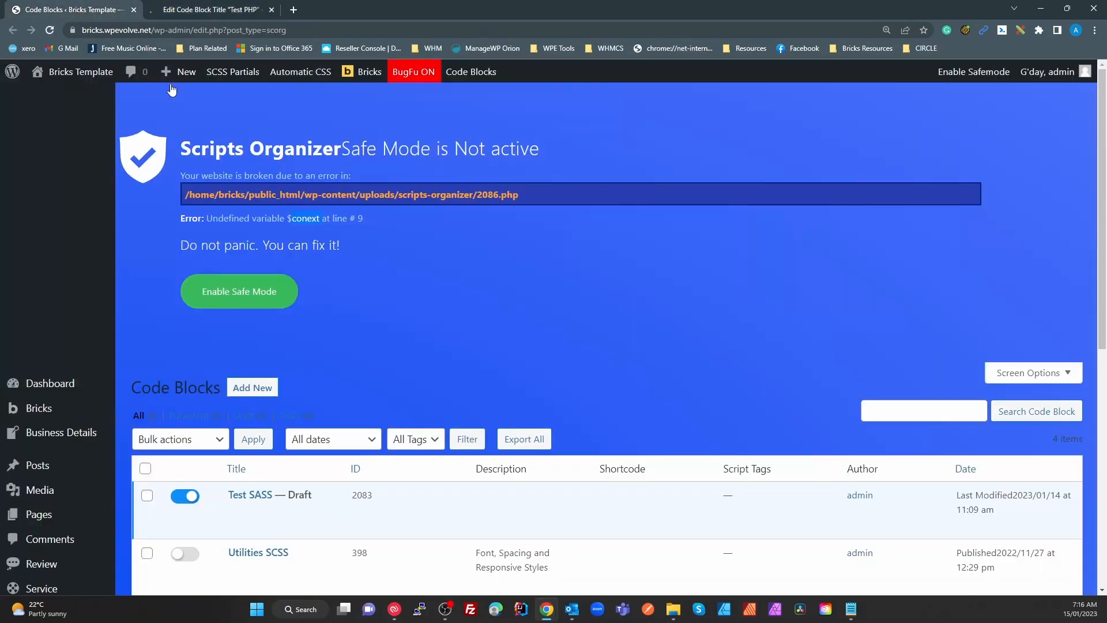
Adjust the page zoom and open the DevTools Console to read BugFu's test_bugfu log output
{"action": "double_click", "coordinate": [307, 218]}
{"action": "left_click", "coordinate": [385, 295]}
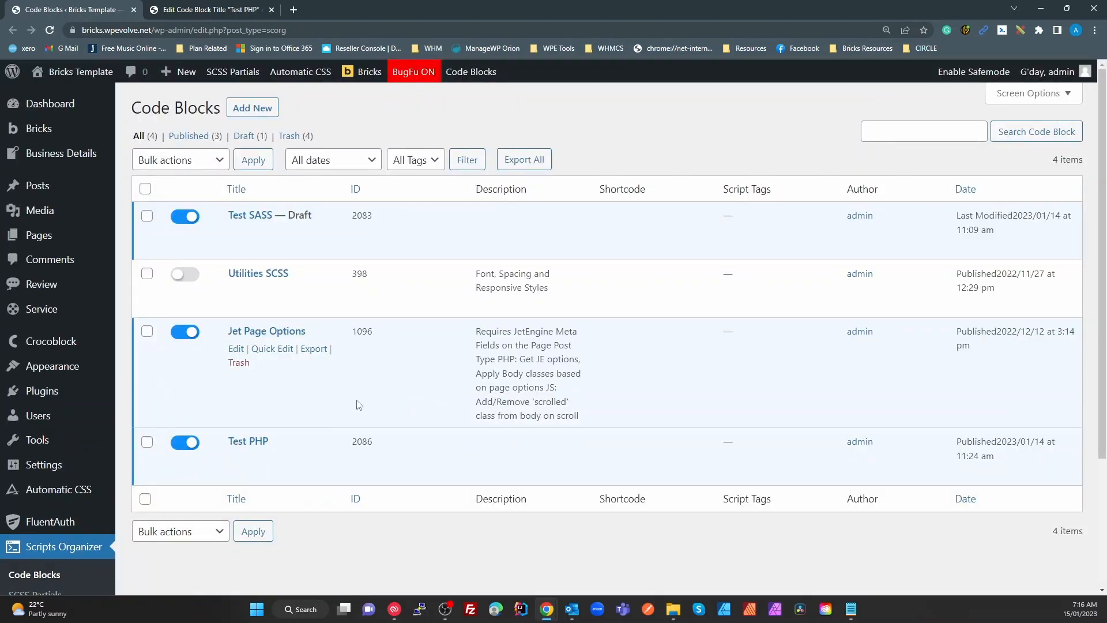
{"action": "key", "text": "ctrl+minus"}
{"action": "key", "text": "ctrl+minus"}
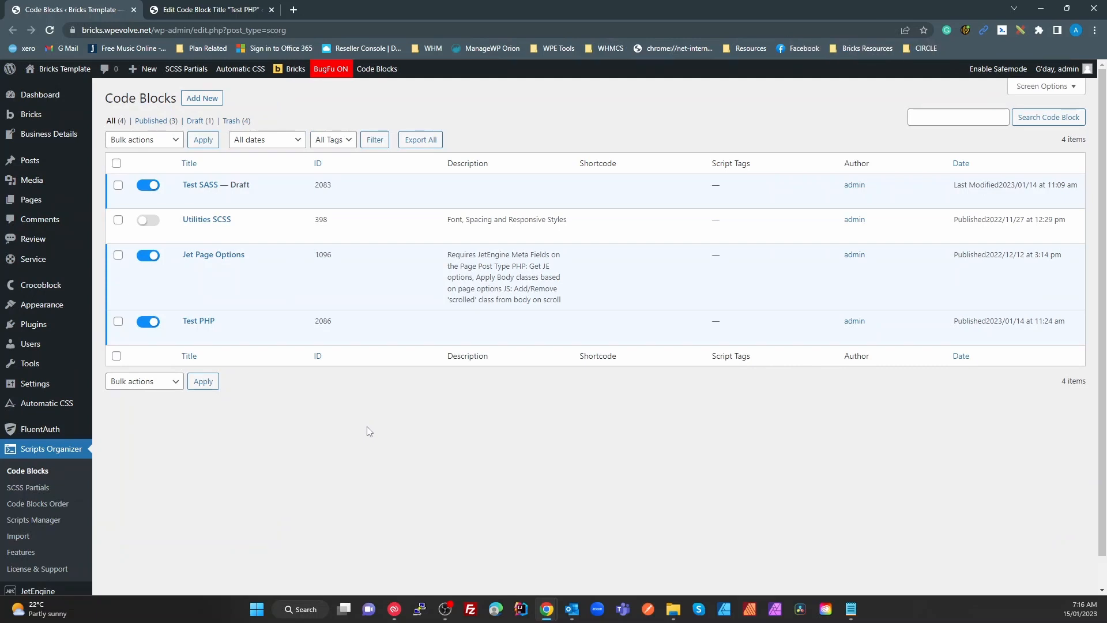
{"action": "key", "text": "F12"}
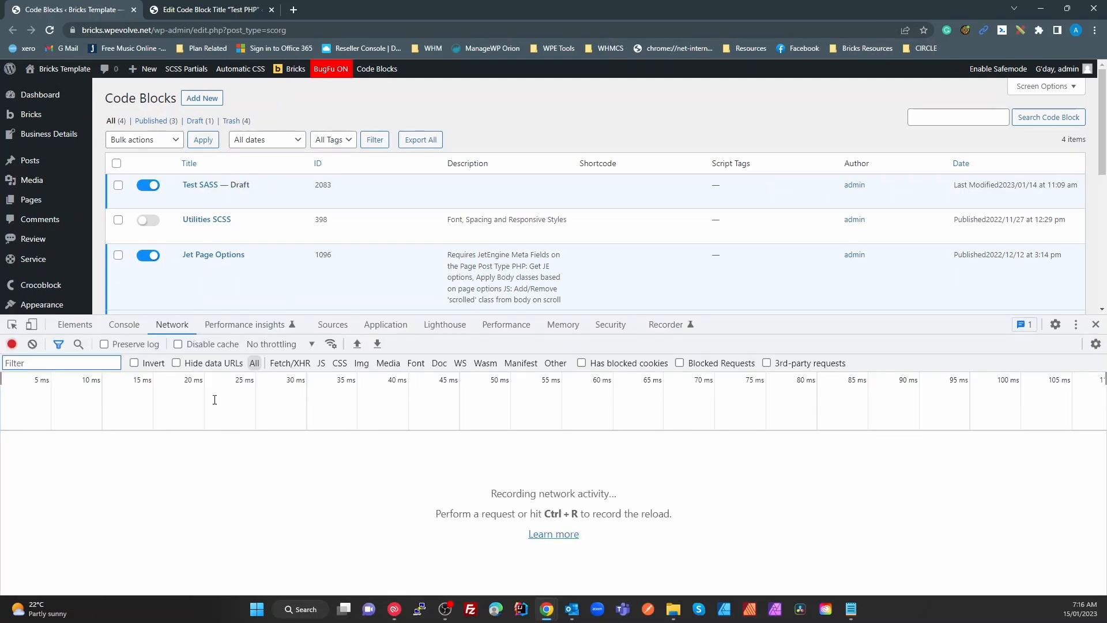
{"action": "left_click", "coordinate": [124, 324]}
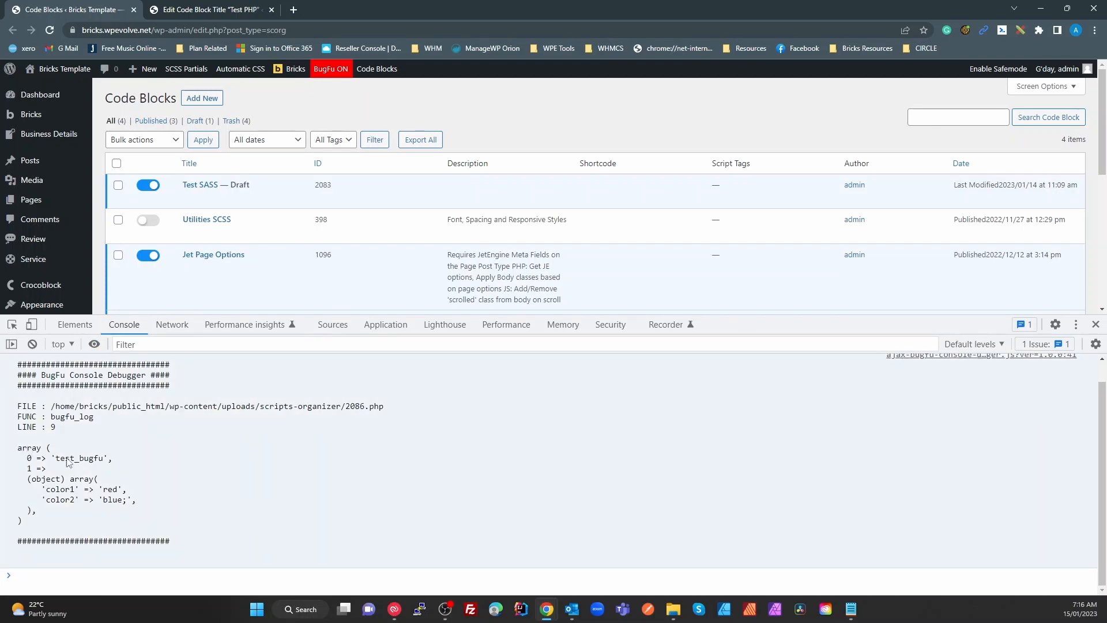
{"action": "double_click", "coordinate": [71, 459]}
{"action": "left_click", "coordinate": [42, 481]}
{"action": "left_click", "coordinate": [230, 6]}
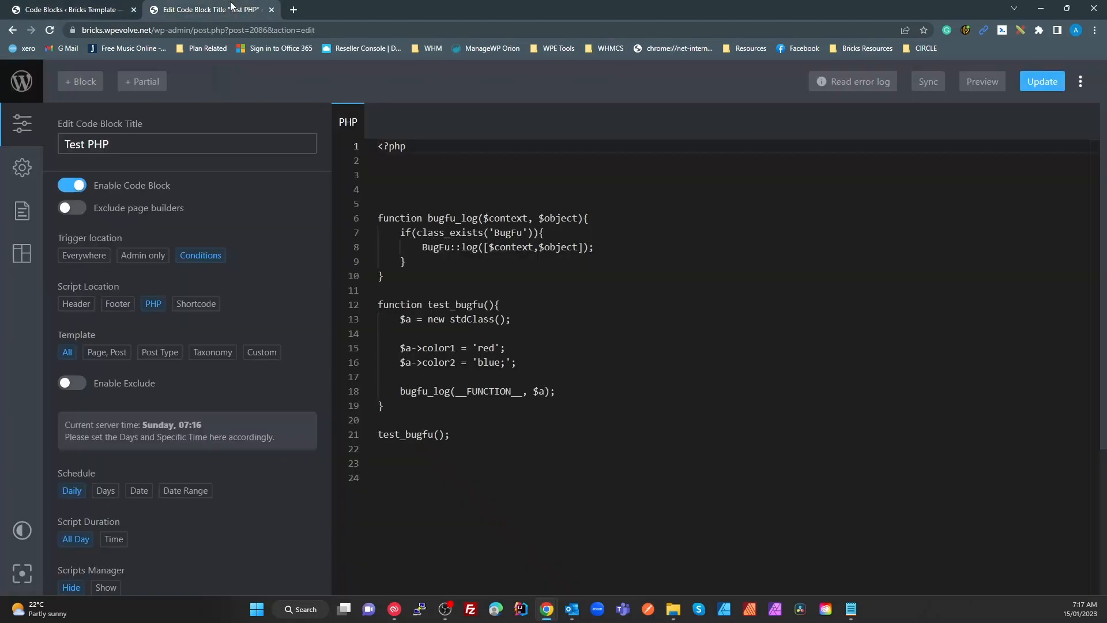
Rename the line 12 function and its line 21 call to test_bugfu_changed, and save
{"action": "left_click", "coordinate": [388, 358]}
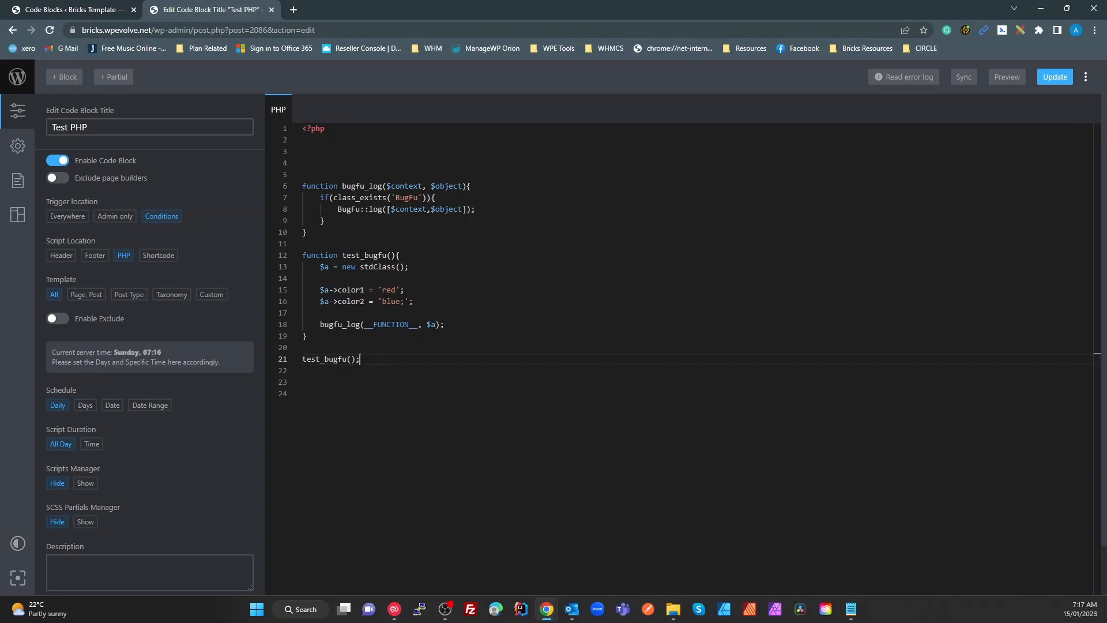
{"action": "left_click", "coordinate": [387, 255]}
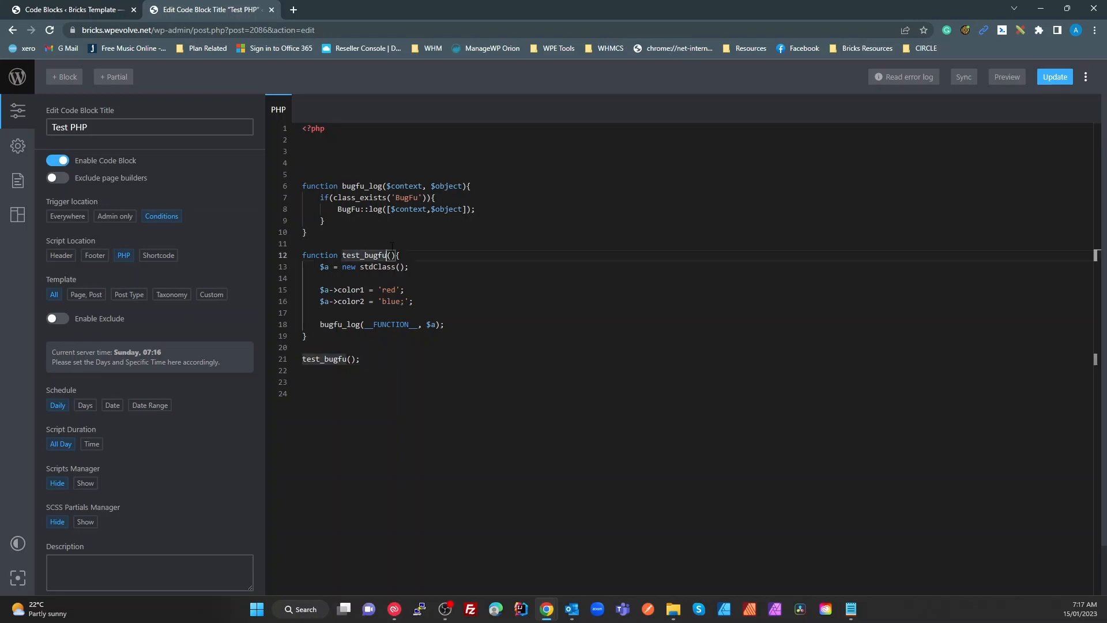
{"action": "type", "text": "_cha"}
{"action": "type", "text": "nged"}
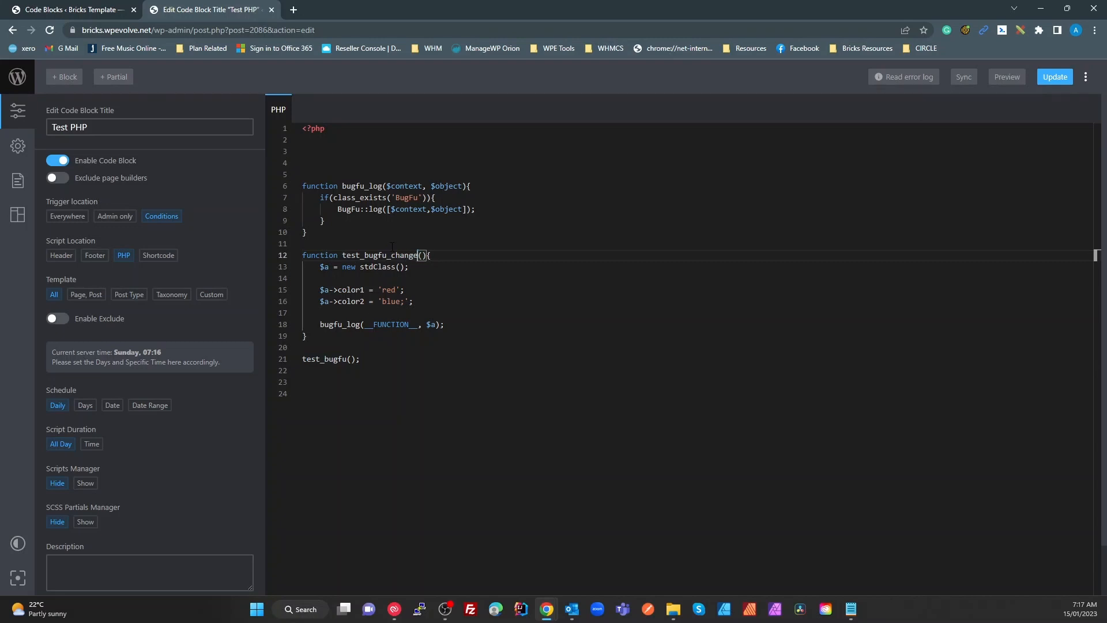
{"action": "double_click", "coordinate": [396, 255]}
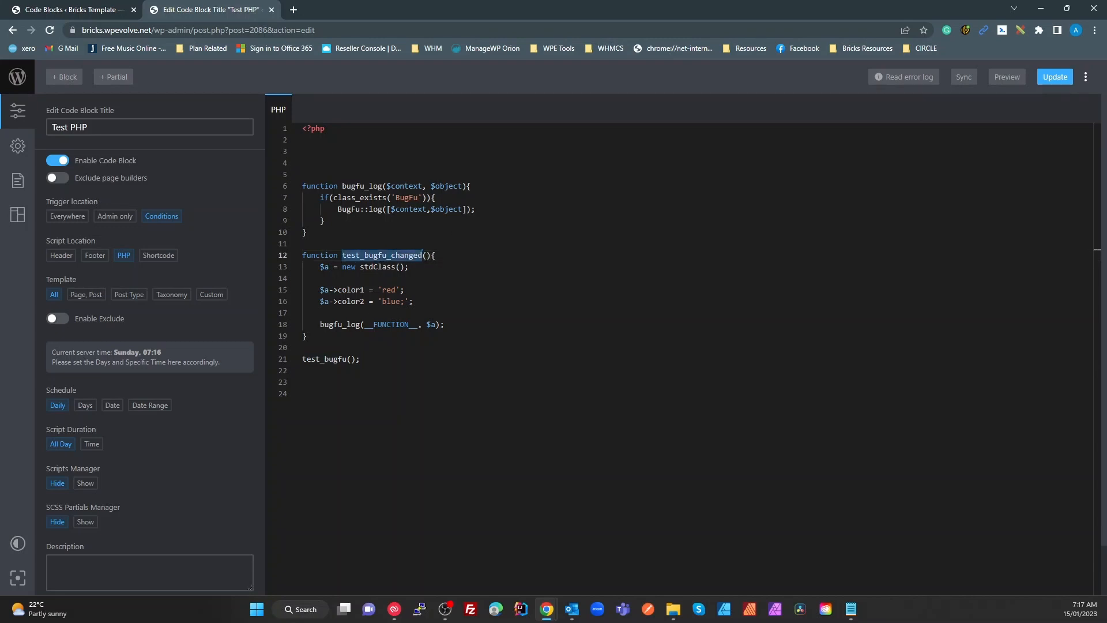
{"action": "double_click", "coordinate": [329, 359]}
{"action": "key", "text": "ctrl+v"}
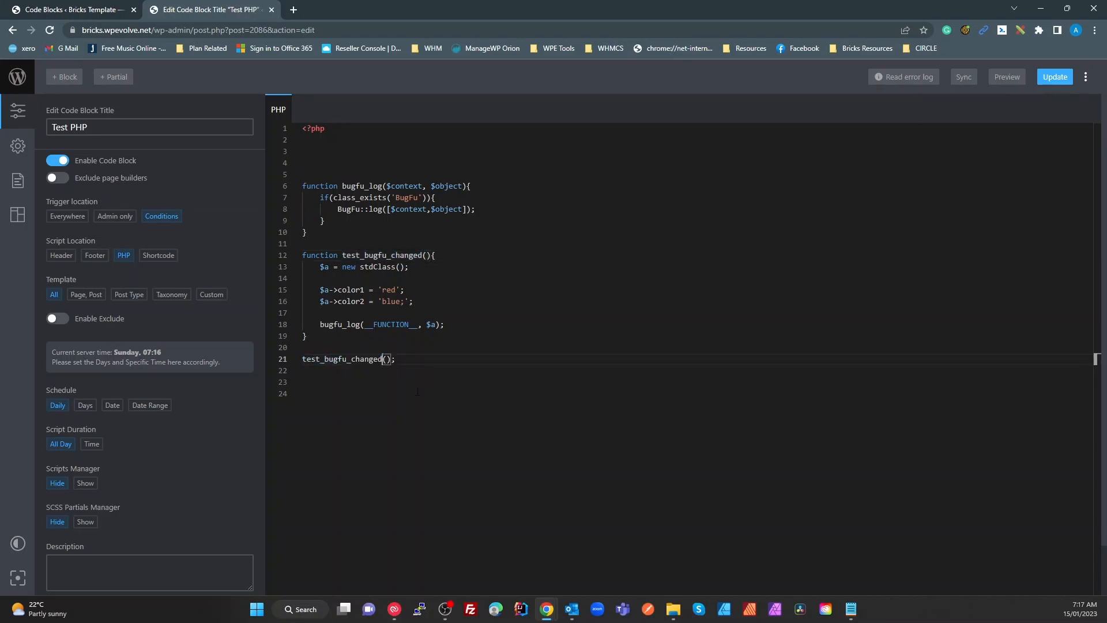
{"action": "left_click", "coordinate": [1056, 76]}
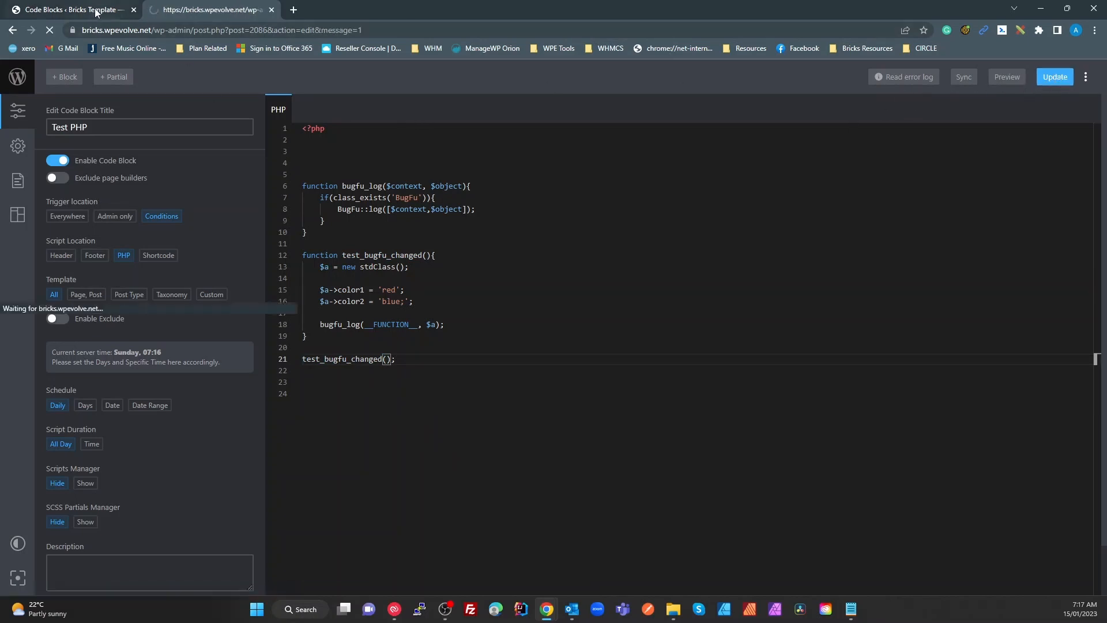
{"action": "left_click", "coordinate": [121, 10]}
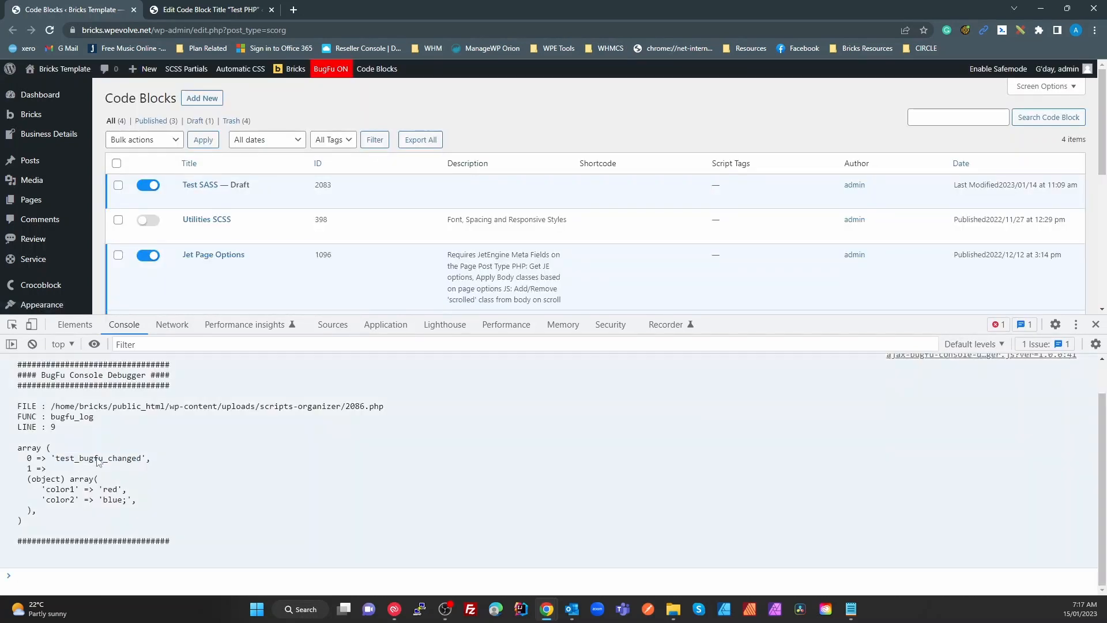
Verify the console logs test_bugfu_changed, and review the matching call and bugfu_log uses in the code
{"action": "double_click", "coordinate": [97, 459]}
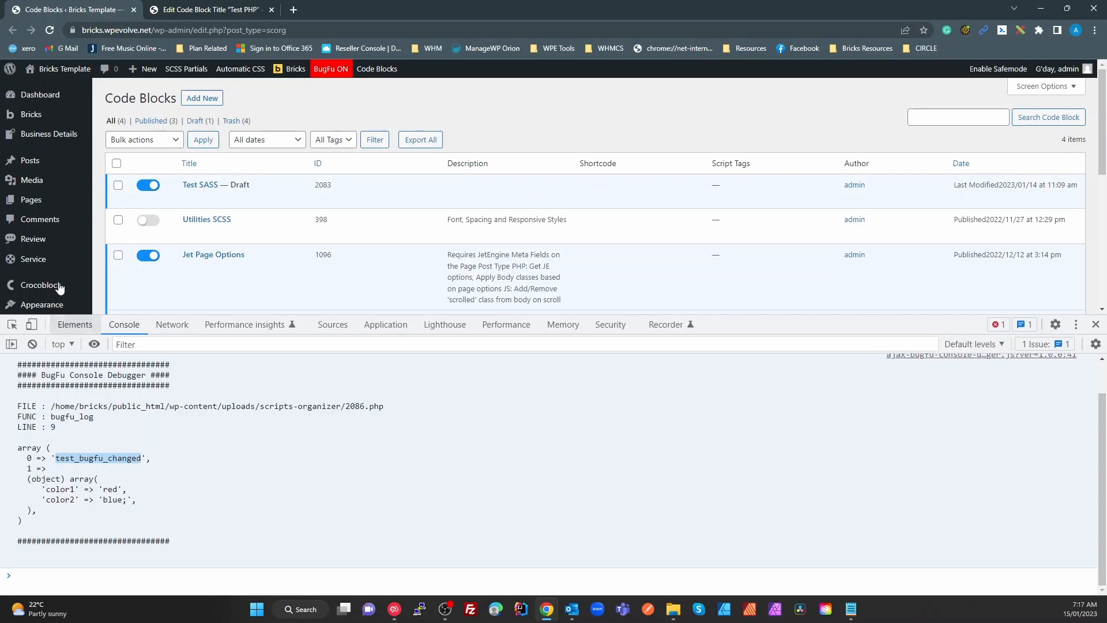
{"action": "left_click", "coordinate": [206, 8]}
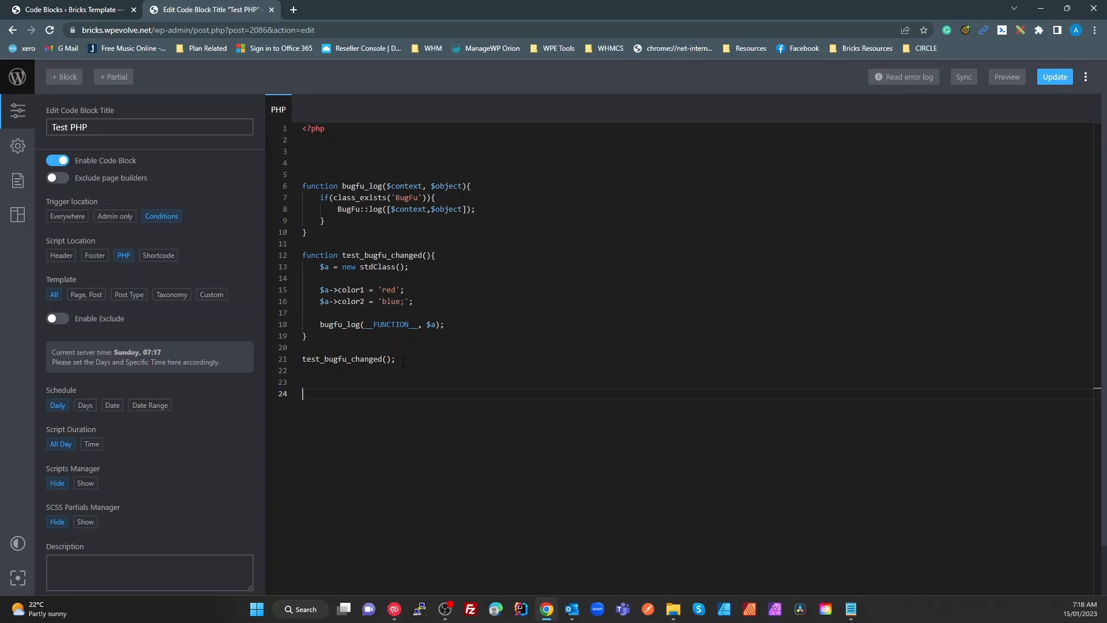
{"action": "double_click", "coordinate": [339, 358]}
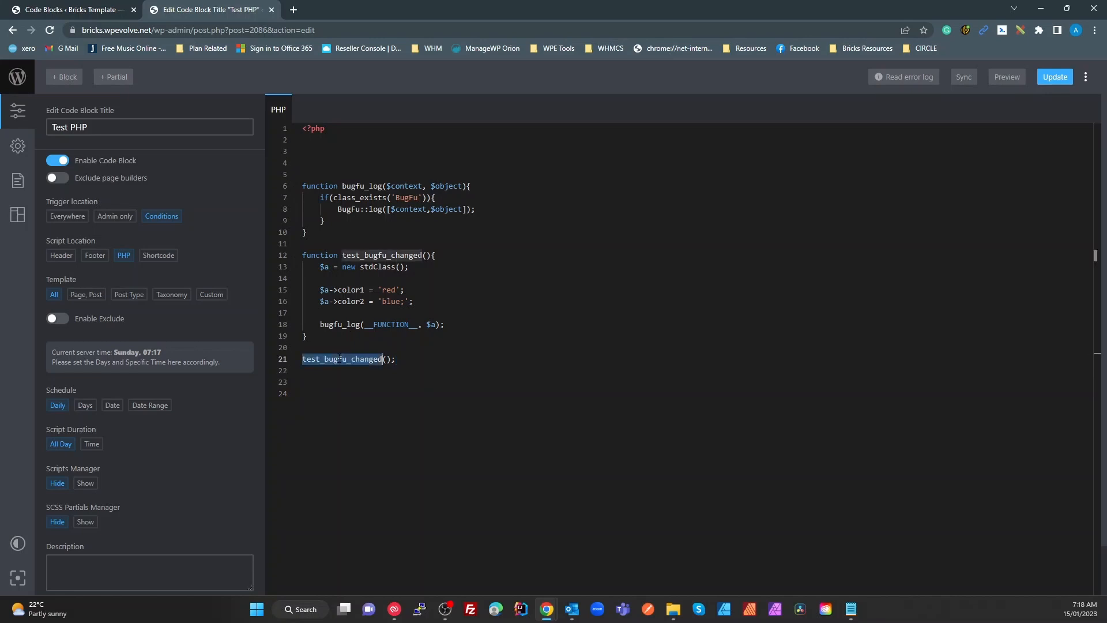
{"action": "double_click", "coordinate": [362, 185]}
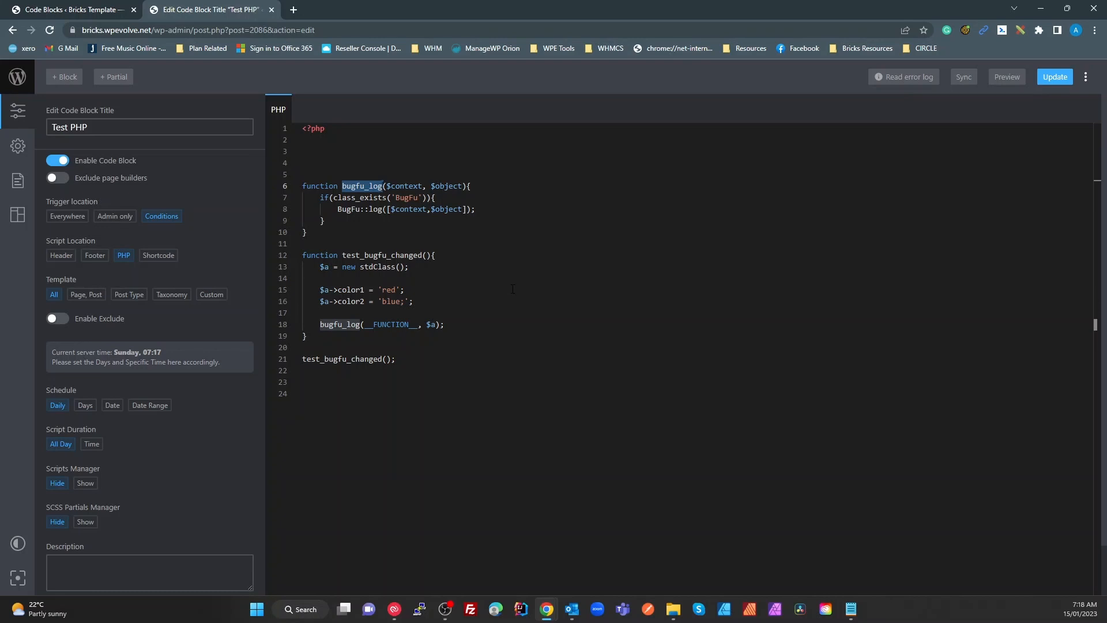
{"action": "left_click", "coordinate": [57, 10]}
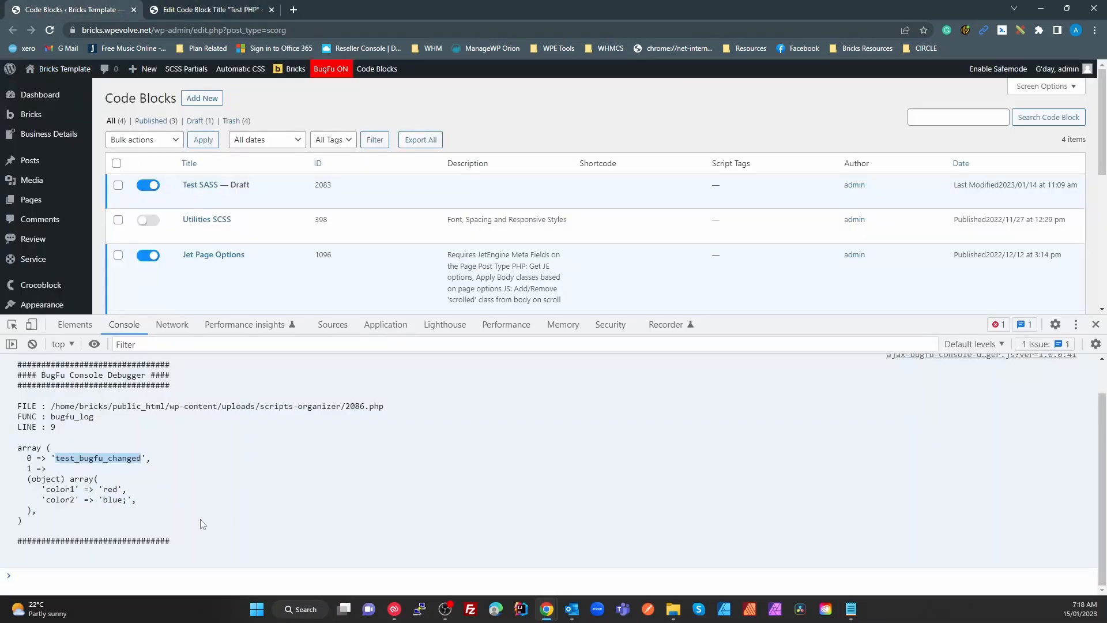
{"action": "left_click", "coordinate": [210, 10]}
{"action": "left_click", "coordinate": [438, 434]}
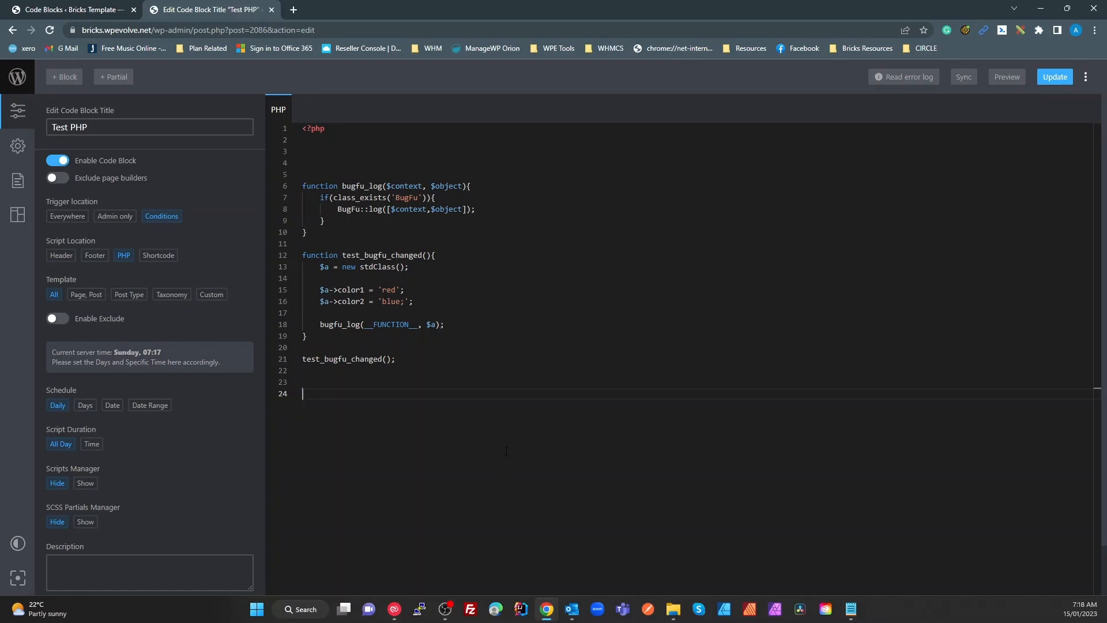
Replace __FUNCTION__ on line 18 with 'Test Context' and save the code block
{"action": "double_click", "coordinate": [383, 324]}
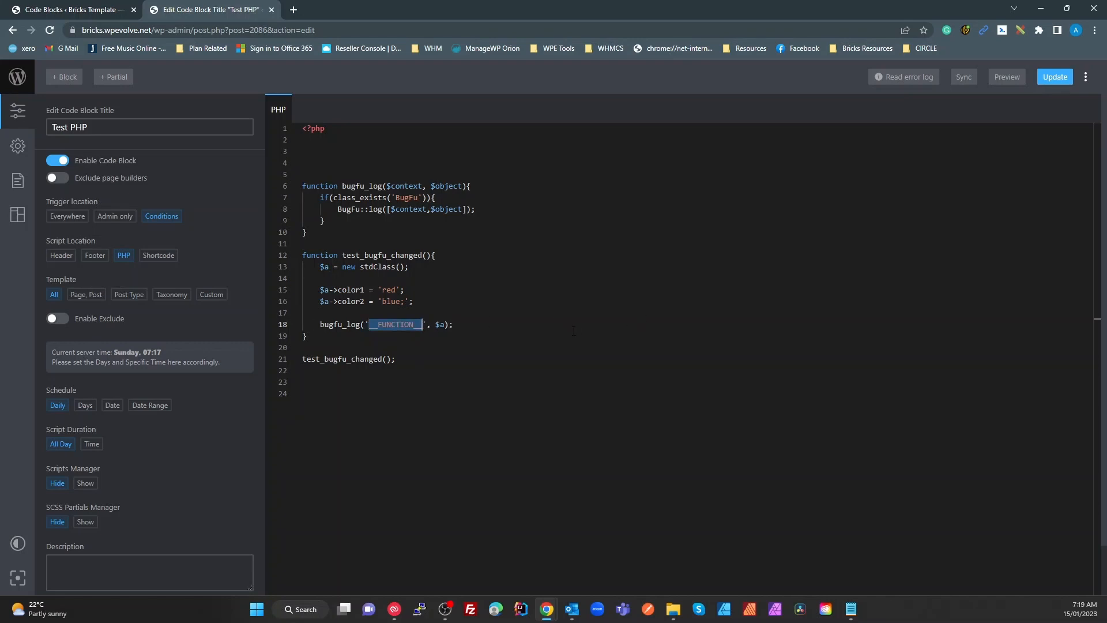
{"action": "type", "text": "'Test C"}
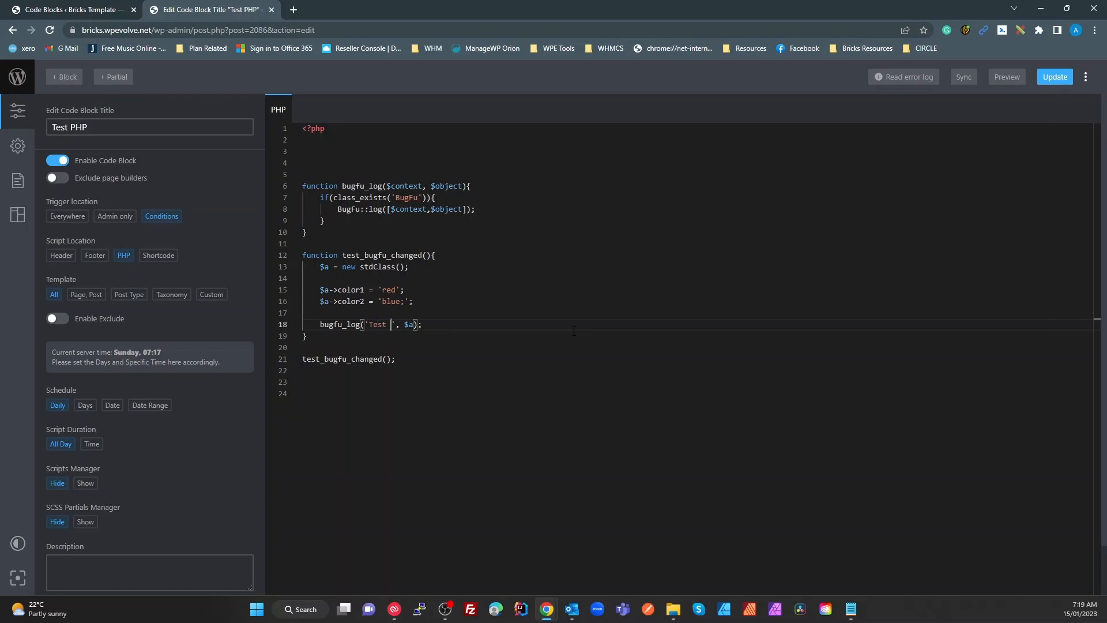
{"action": "type", "text": "ntec"}
{"action": "key", "text": "BackSpace"}
{"action": "type", "text": "xt"}
{"action": "left_click", "coordinate": [400, 324]}
{"action": "key", "text": "Left"}
{"action": "type", "text": "o"}
{"action": "left_click", "coordinate": [571, 282]}
{"action": "left_click", "coordinate": [1055, 77]}
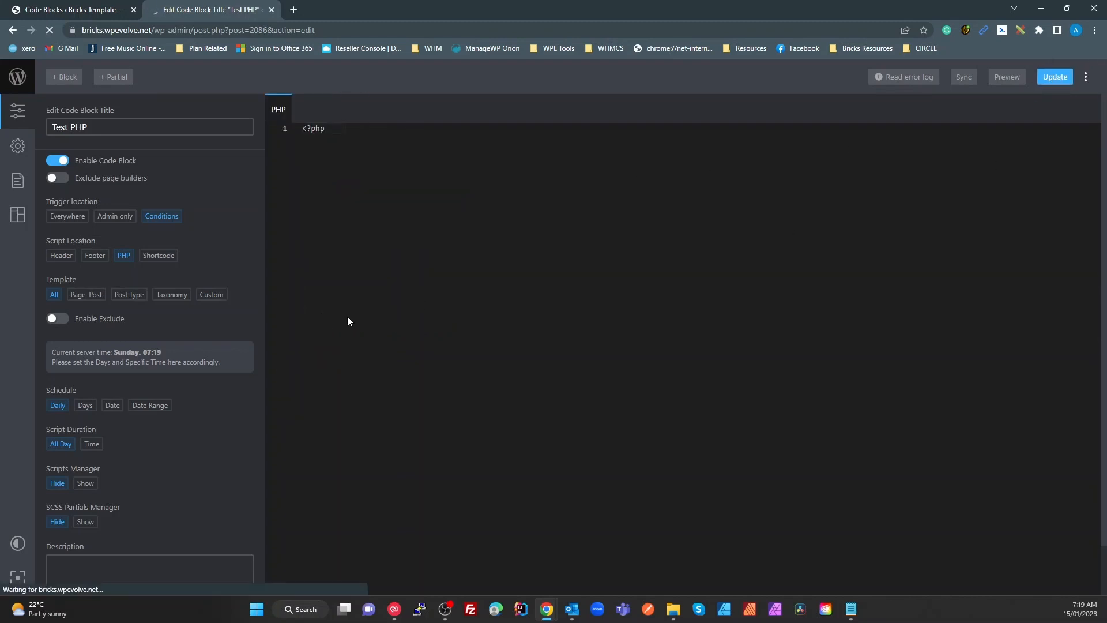
Reload the Code Blocks page and check the console shows 'Test Context' with the color1/color2 array
{"action": "left_click", "coordinate": [87, 10]}
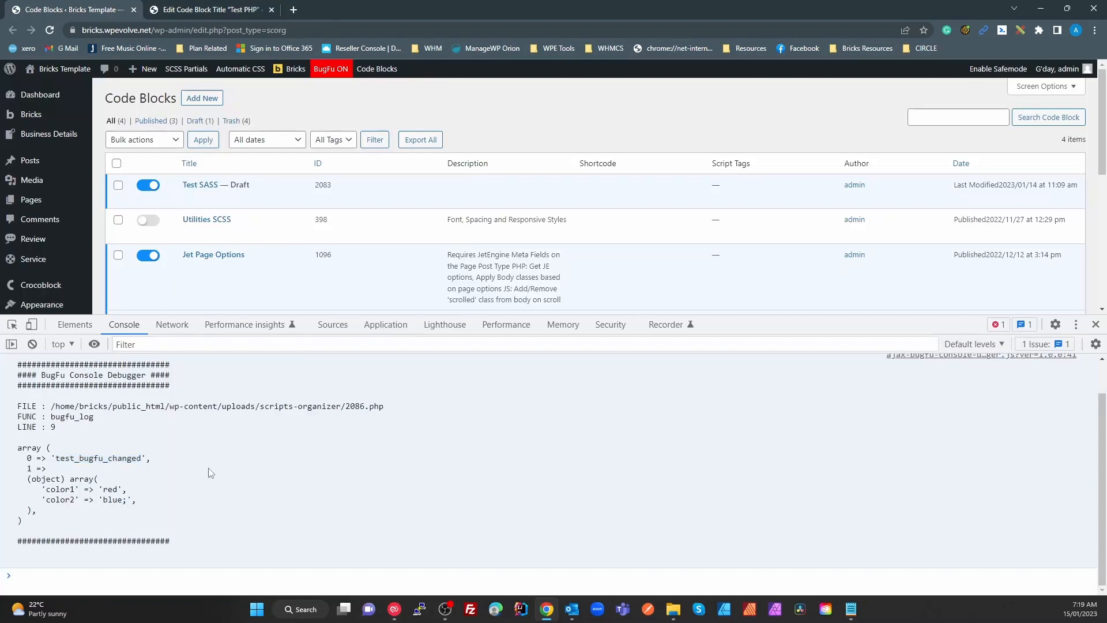
{"action": "key", "text": "F5"}
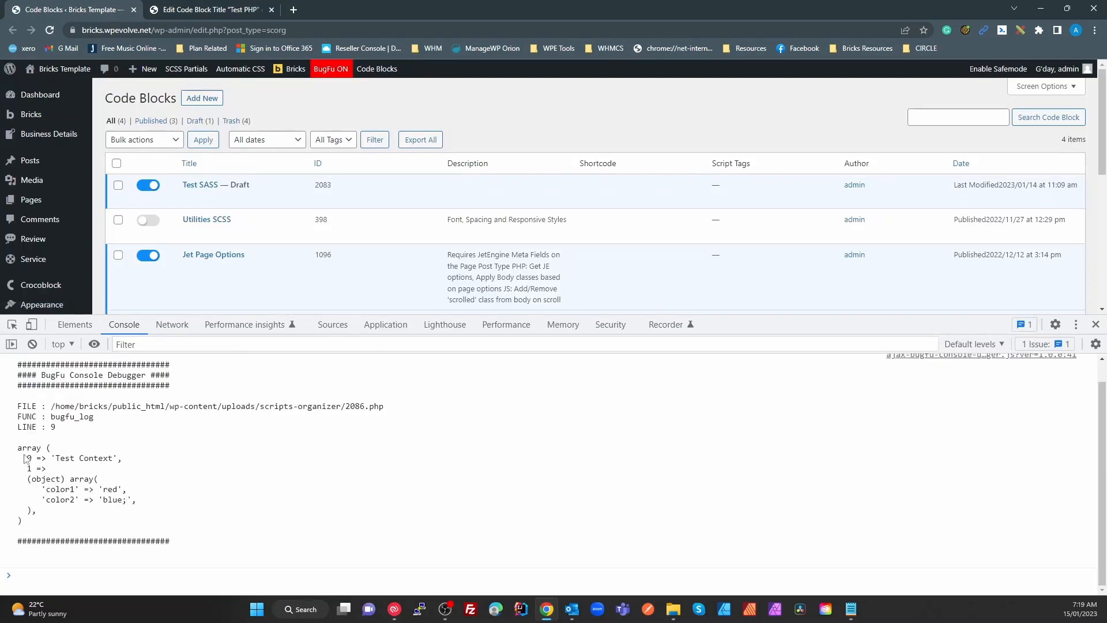
{"action": "left_click_drag", "start_coordinate": [56, 458], "coordinate": [111, 459]}
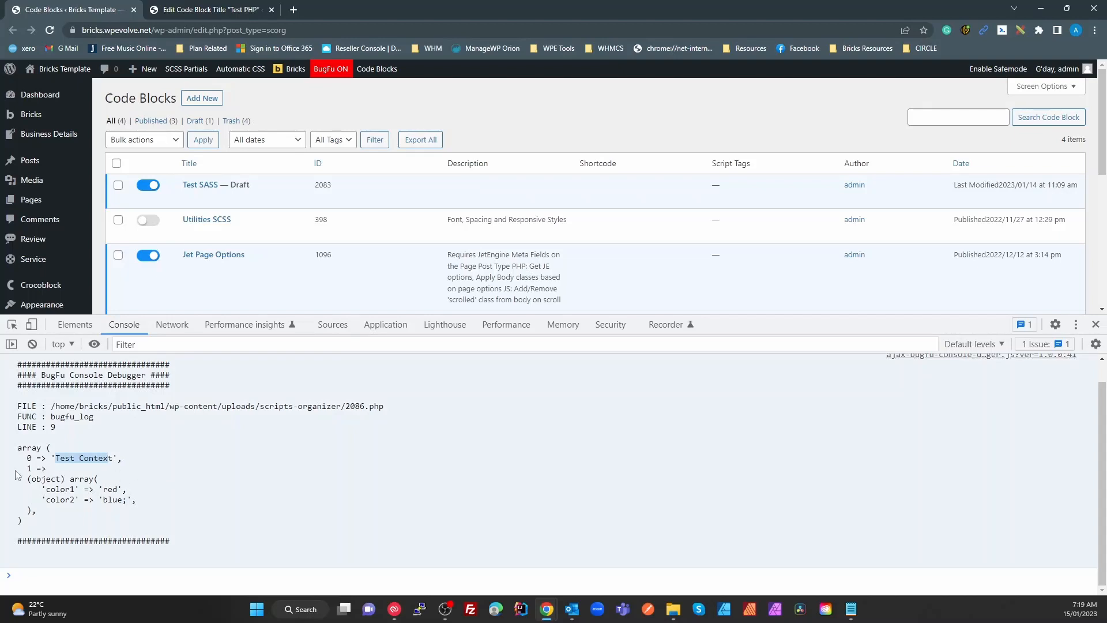
{"action": "left_click_drag", "start_coordinate": [17, 475], "coordinate": [107, 500]}
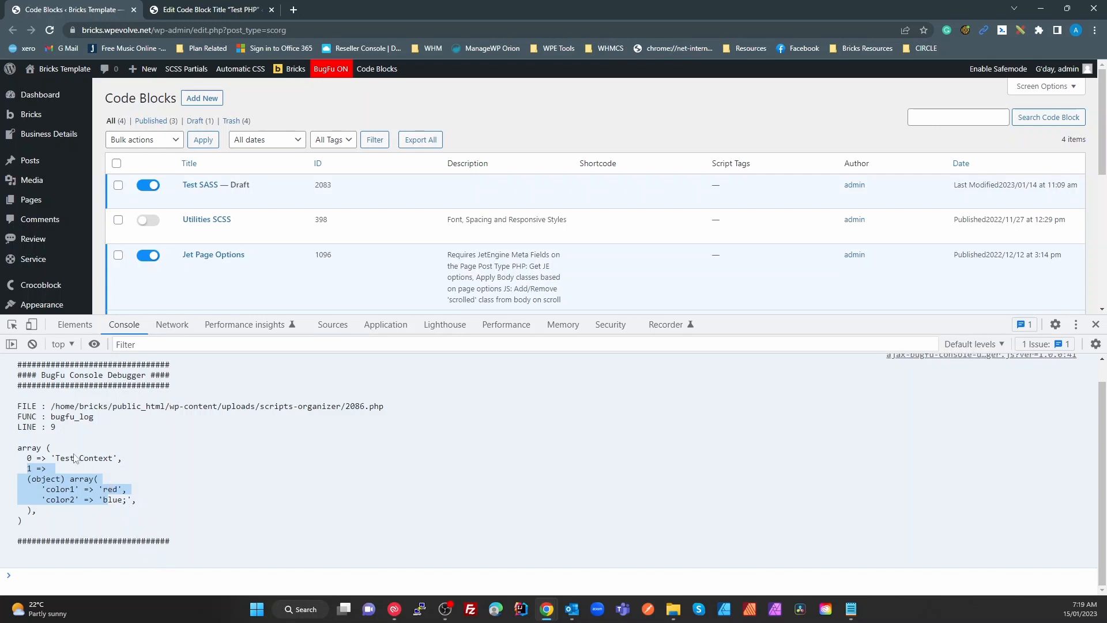
{"action": "left_click", "coordinate": [74, 489]}
{"action": "left_click_drag", "start_coordinate": [70, 479], "coordinate": [27, 491]}
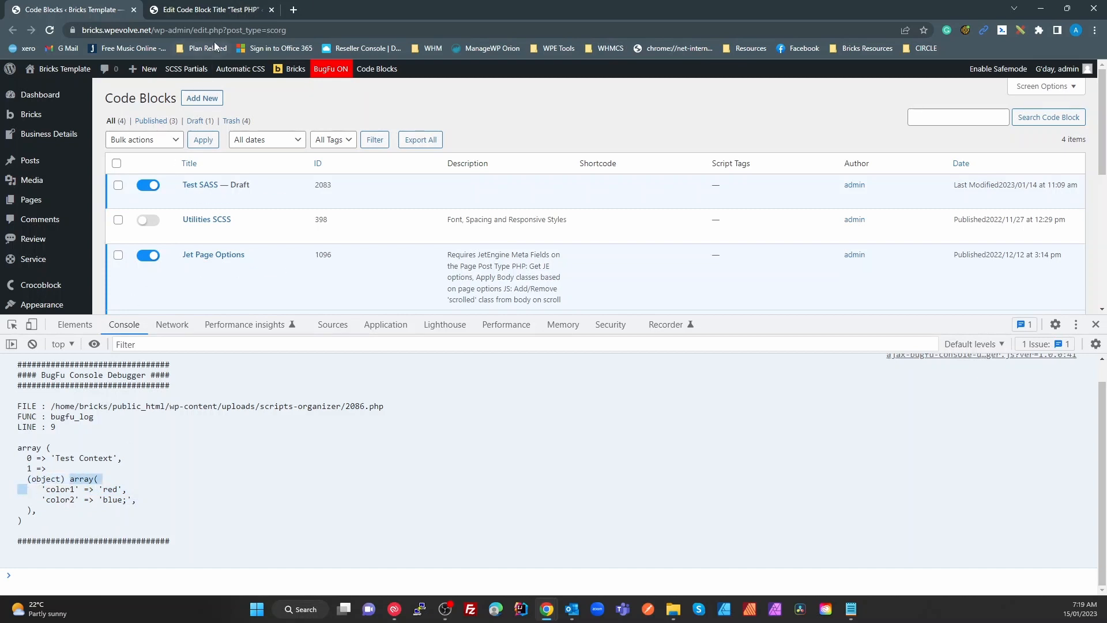
{"action": "left_click", "coordinate": [225, 10]}
{"action": "left_click", "coordinate": [432, 313]}
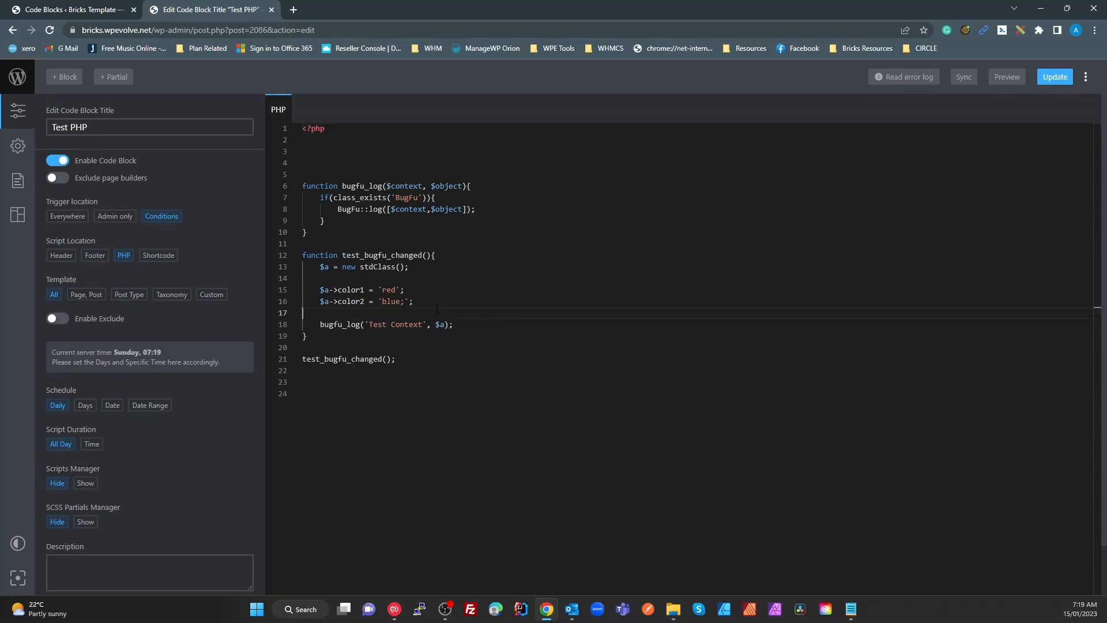
Insert a new line $a['test'] = 3; above the bugfu_log call
{"action": "key", "text": "Return"}
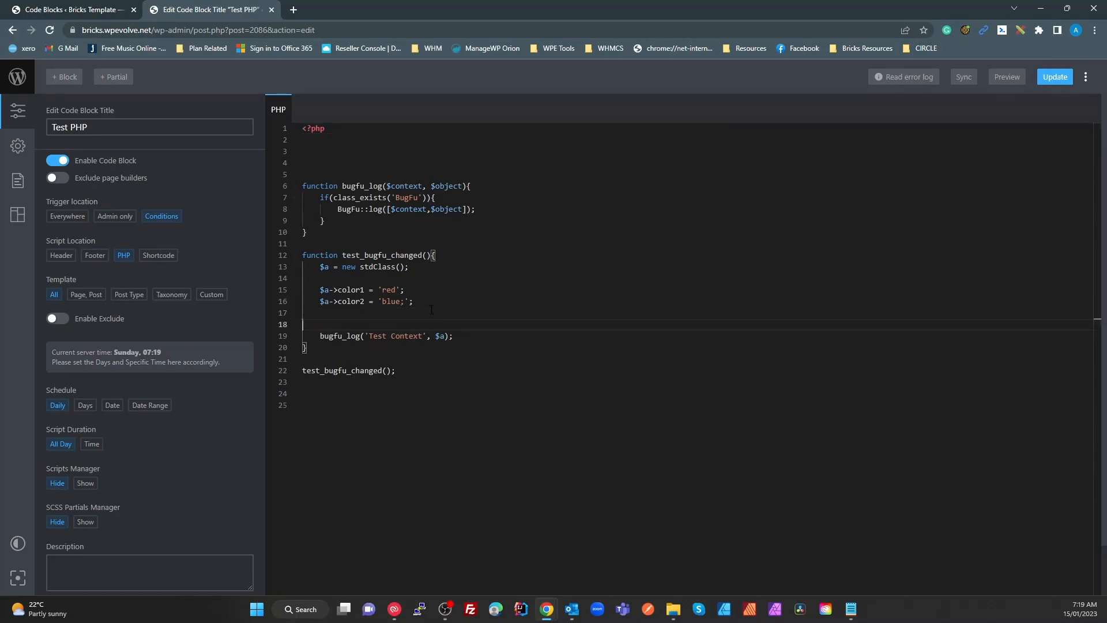
{"action": "type", "text": "$['test' = 3;"}
{"action": "key", "text": "BackSpace"}
{"action": "key", "text": "End"}
{"action": "type", "text": ";"}
{"action": "left_click", "coordinate": [343, 324]}
{"action": "left_click", "coordinate": [301, 324]}
{"action": "key", "text": "shift+Right"}
{"action": "type", "text": "a"}
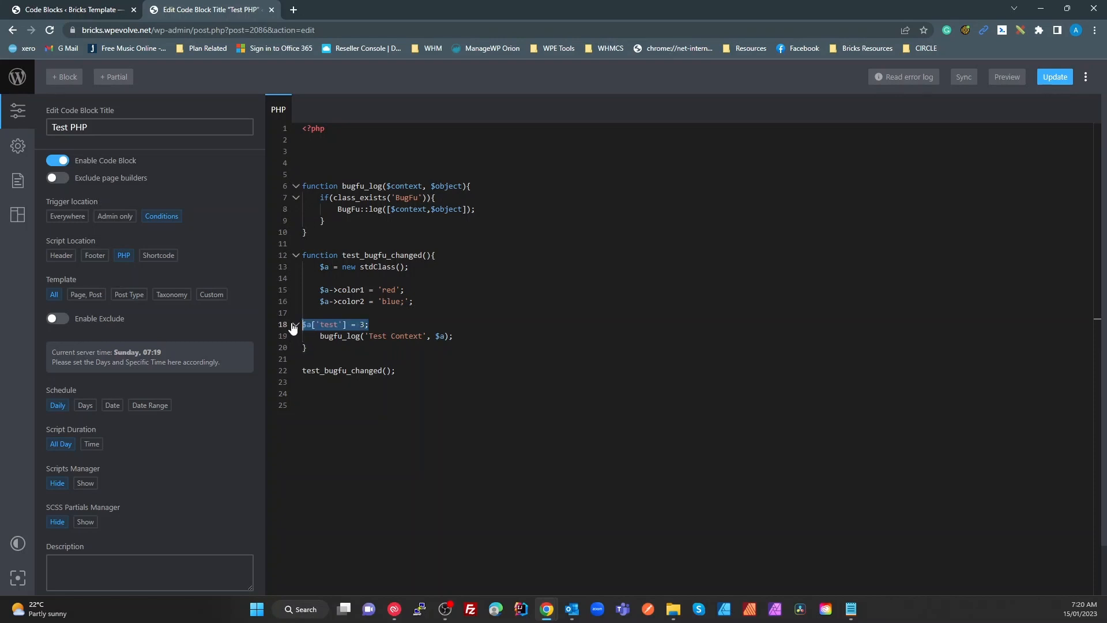
Delete the $a['test'] = 3; line, save, turn off the Test PHP block, and close DevTools
{"action": "left_click_drag", "start_coordinate": [302, 324], "coordinate": [369, 324]}
{"action": "left_click", "coordinate": [356, 351]}
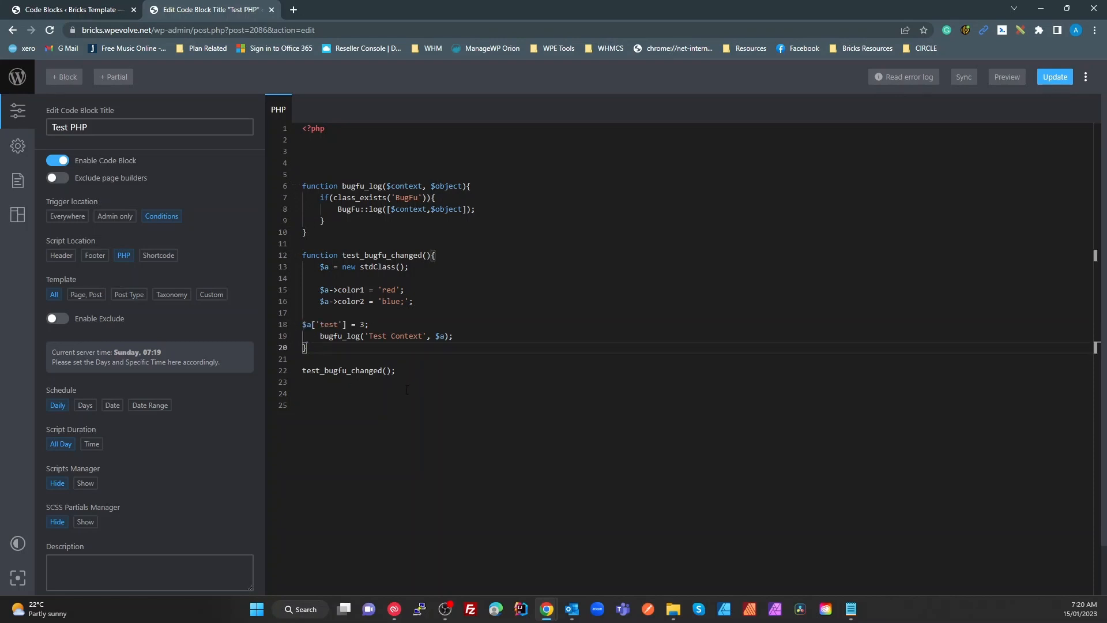
{"action": "left_click_drag", "start_coordinate": [369, 325], "coordinate": [287, 327]}
{"action": "key", "text": "BackSpace"}
{"action": "left_click", "coordinate": [1057, 79]}
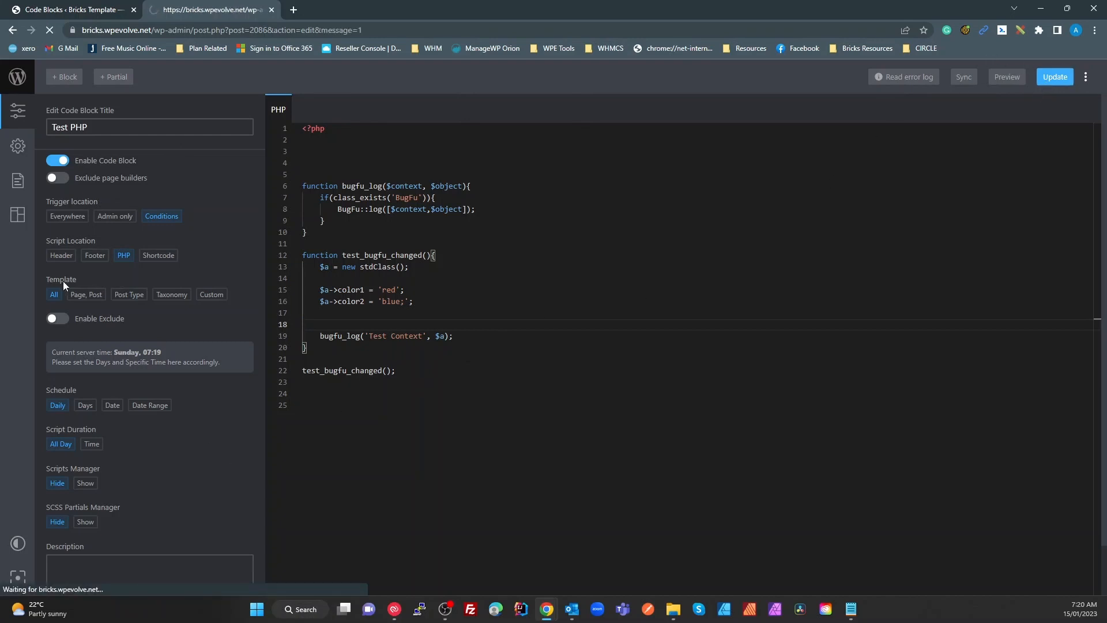
{"action": "left_click", "coordinate": [66, 162]}
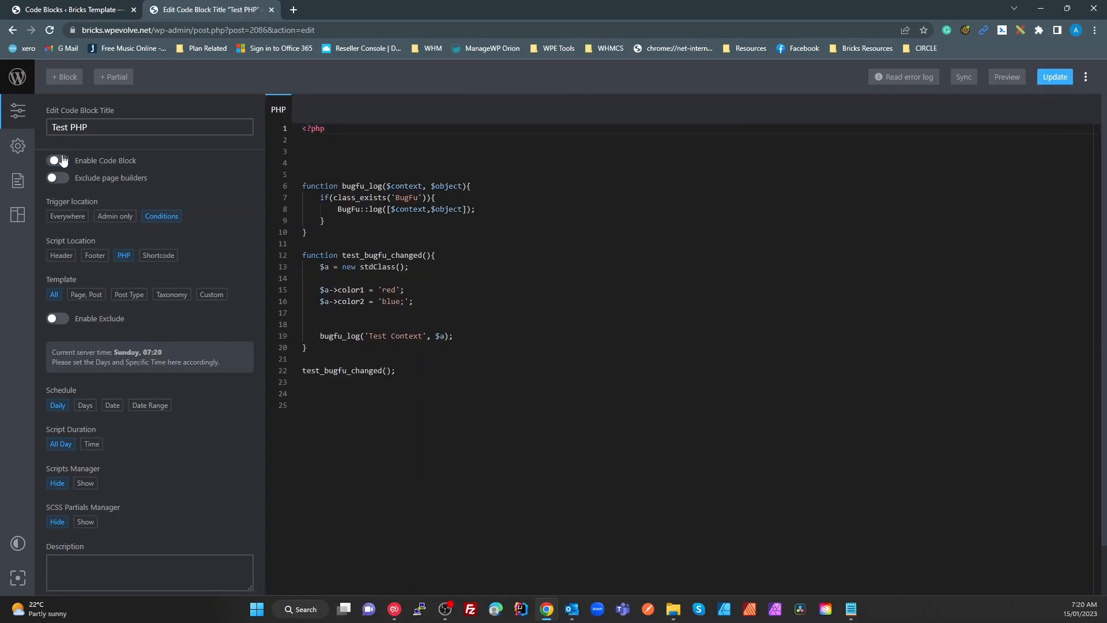
{"action": "left_click", "coordinate": [108, 7]}
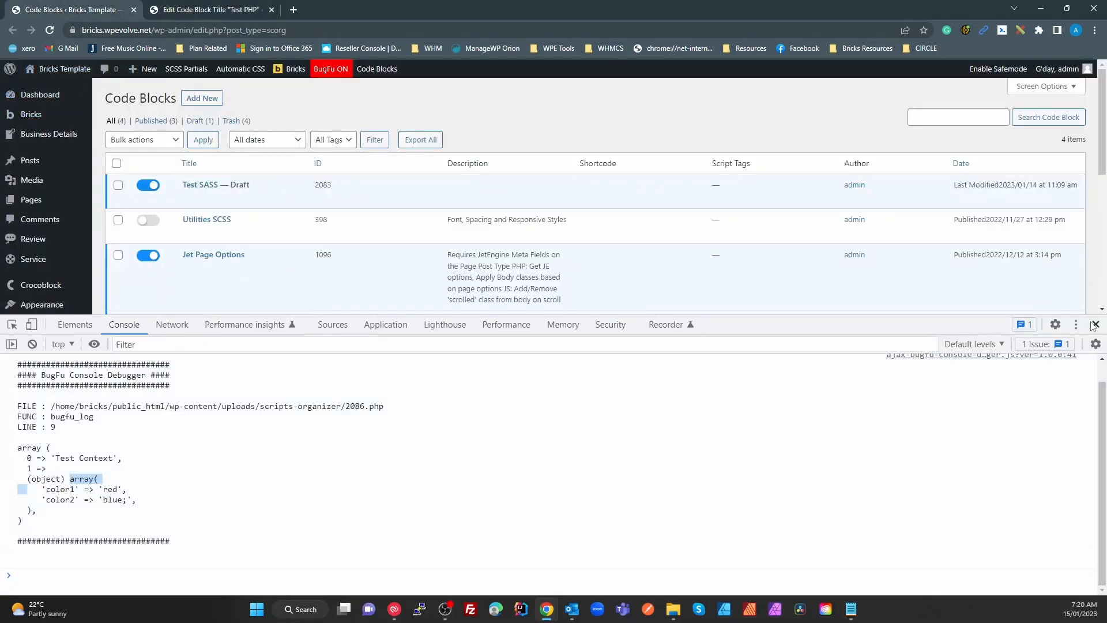
{"action": "left_click", "coordinate": [1096, 324]}
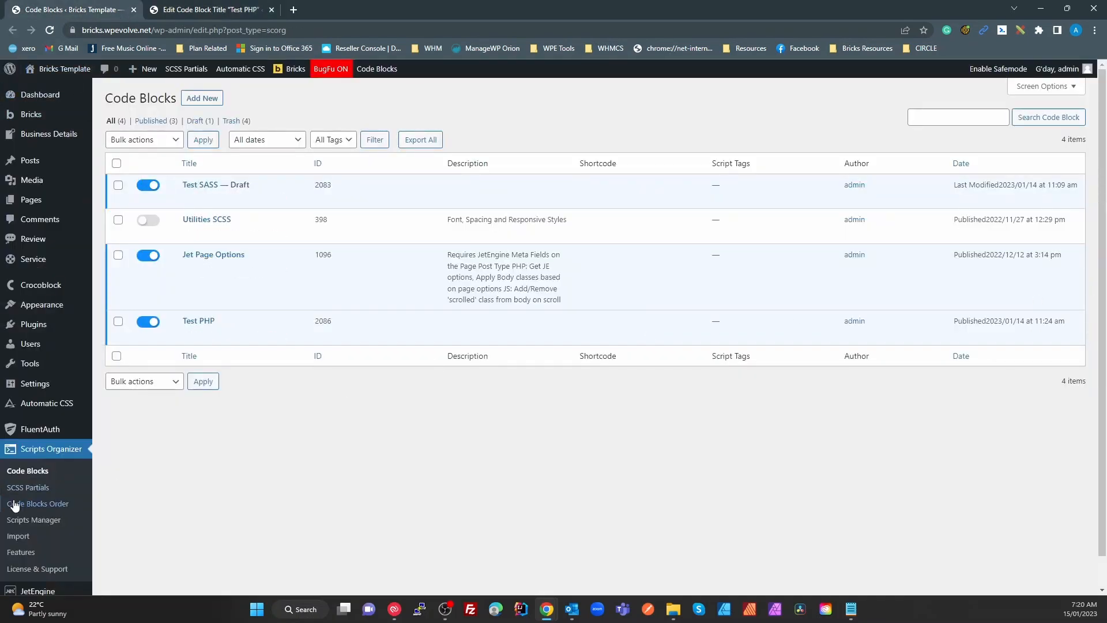
On the Plugins page, deactivate BugFu Console Debugger, then open FluentAuth's Dashboard in a new tab
{"action": "left_click", "coordinate": [33, 325]}
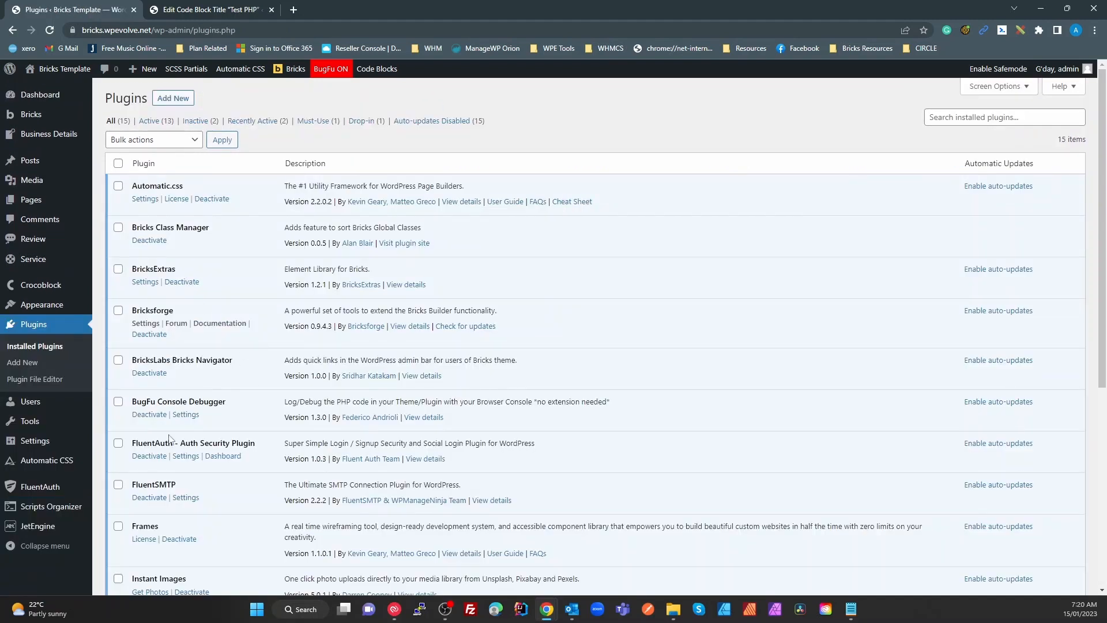
{"action": "left_click", "coordinate": [149, 415]}
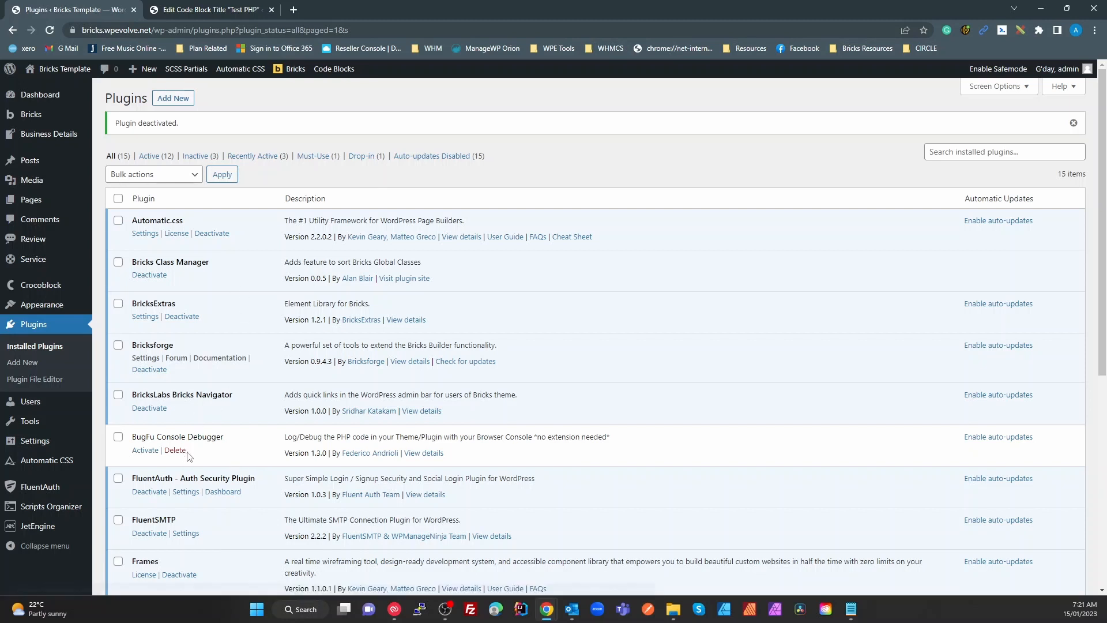
{"action": "scroll", "coordinate": [219, 415], "scroll_direction": "down", "scroll_amount": 2}
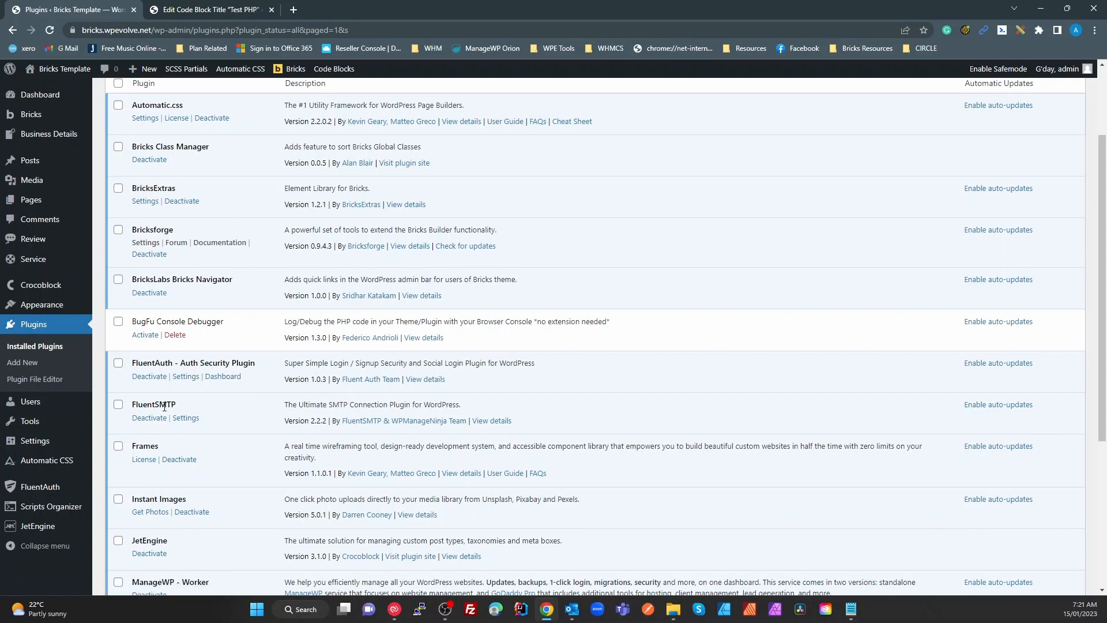
{"action": "right_click", "coordinate": [230, 378]}
{"action": "left_click", "coordinate": [270, 388]}
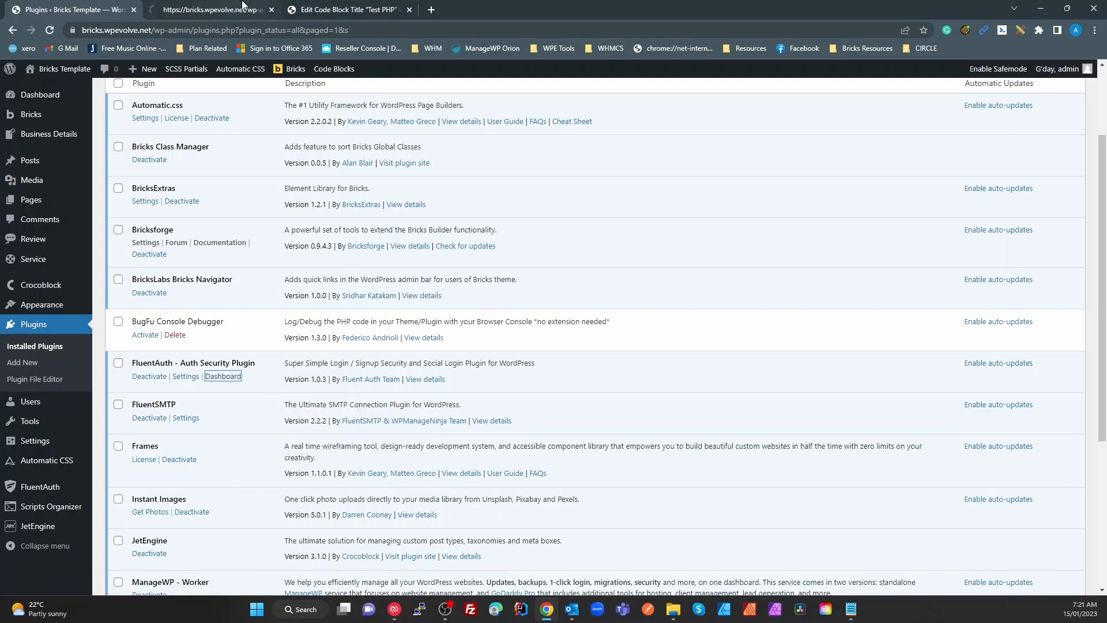
{"action": "left_click", "coordinate": [208, 10]}
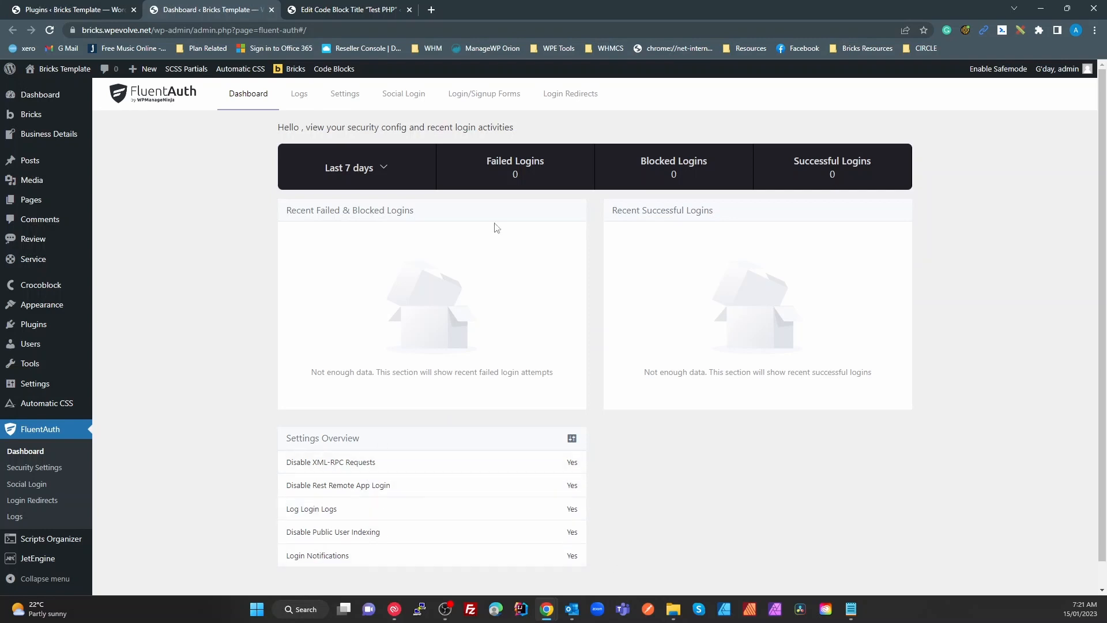
Open FluentAuth's Settings tab to review its security options and the 5-tries-per-30-minutes login limit
{"action": "left_click", "coordinate": [346, 94]}
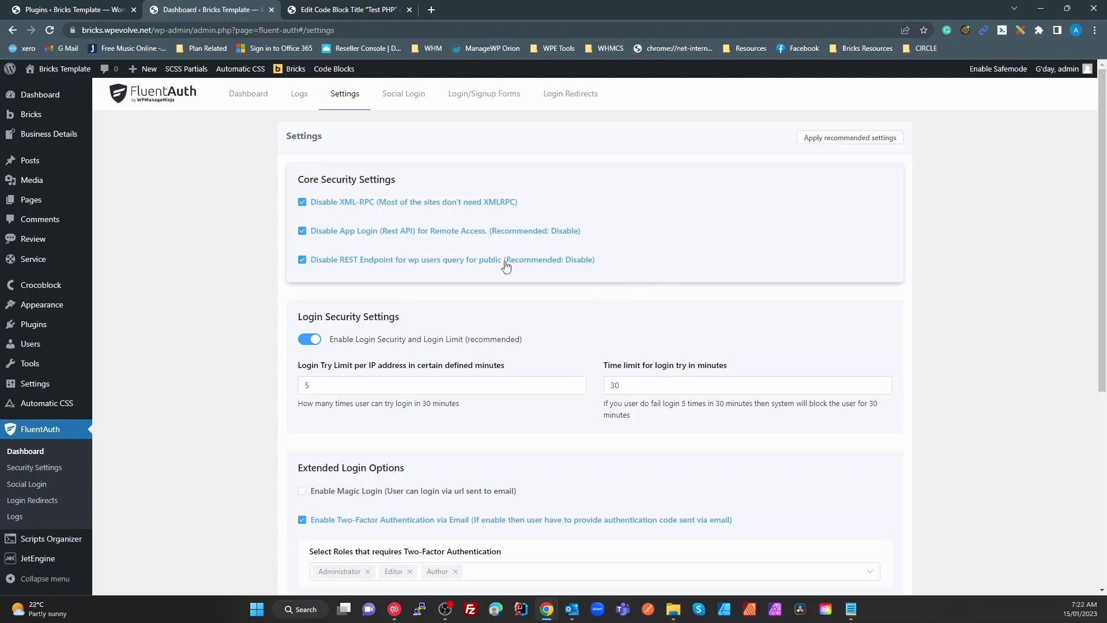
{"action": "scroll", "coordinate": [687, 275], "scroll_direction": "down", "scroll_amount": 2}
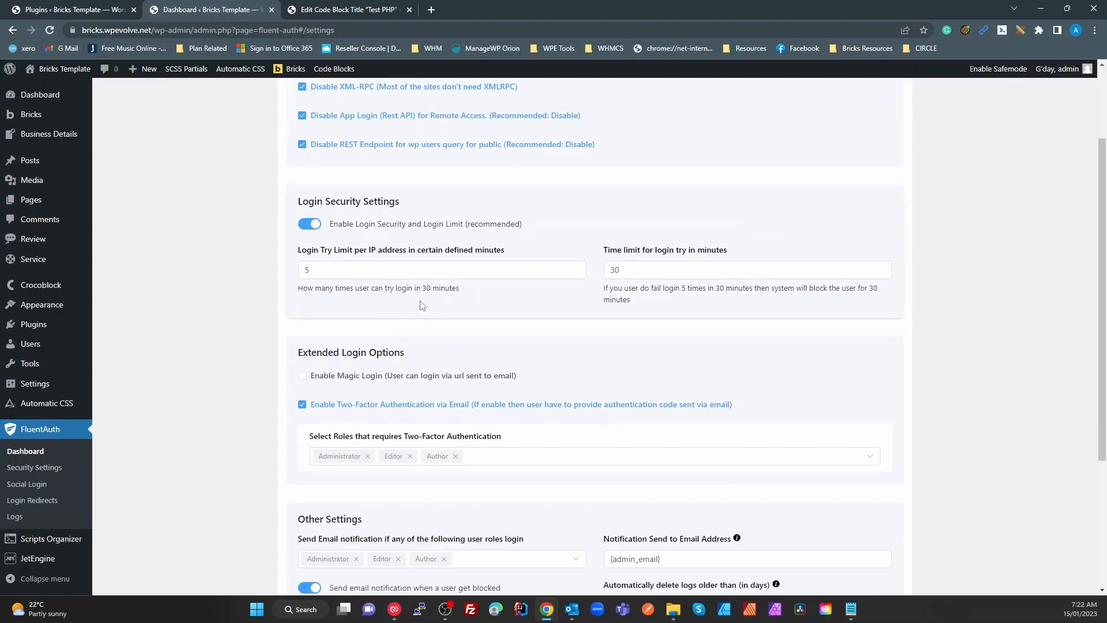
{"action": "left_click", "coordinate": [460, 275]}
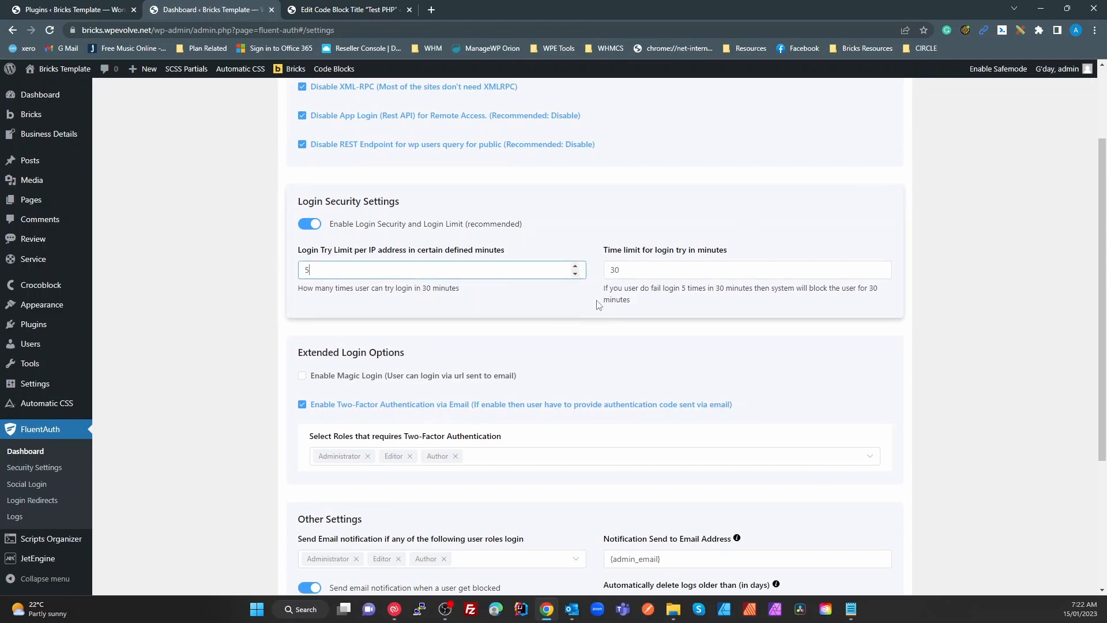
{"action": "left_click", "coordinate": [860, 270]}
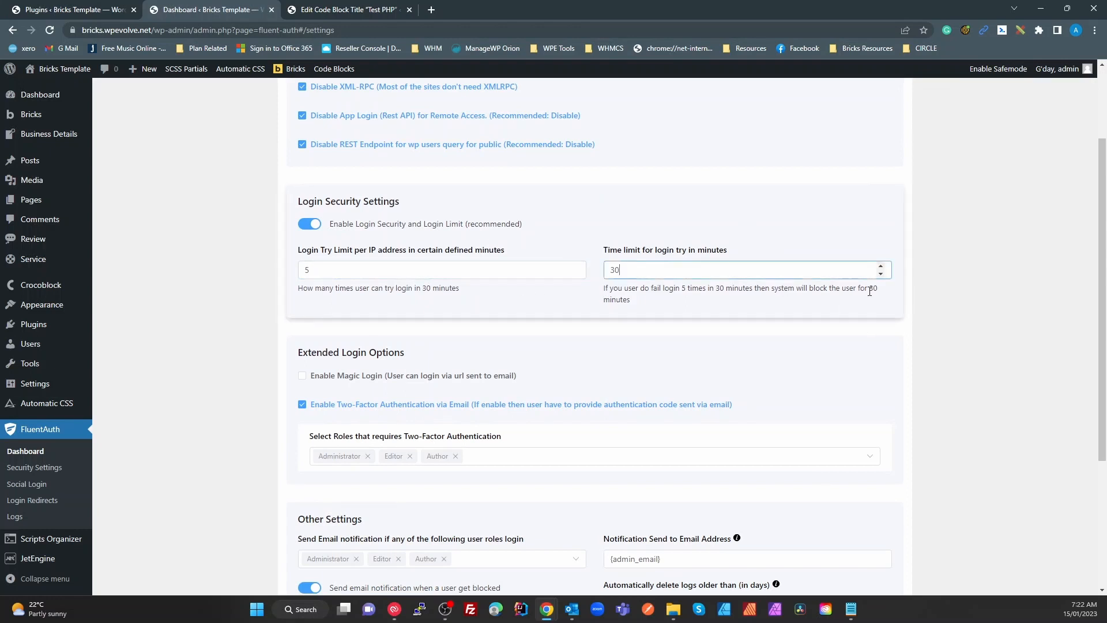
{"action": "double_click", "coordinate": [874, 288]}
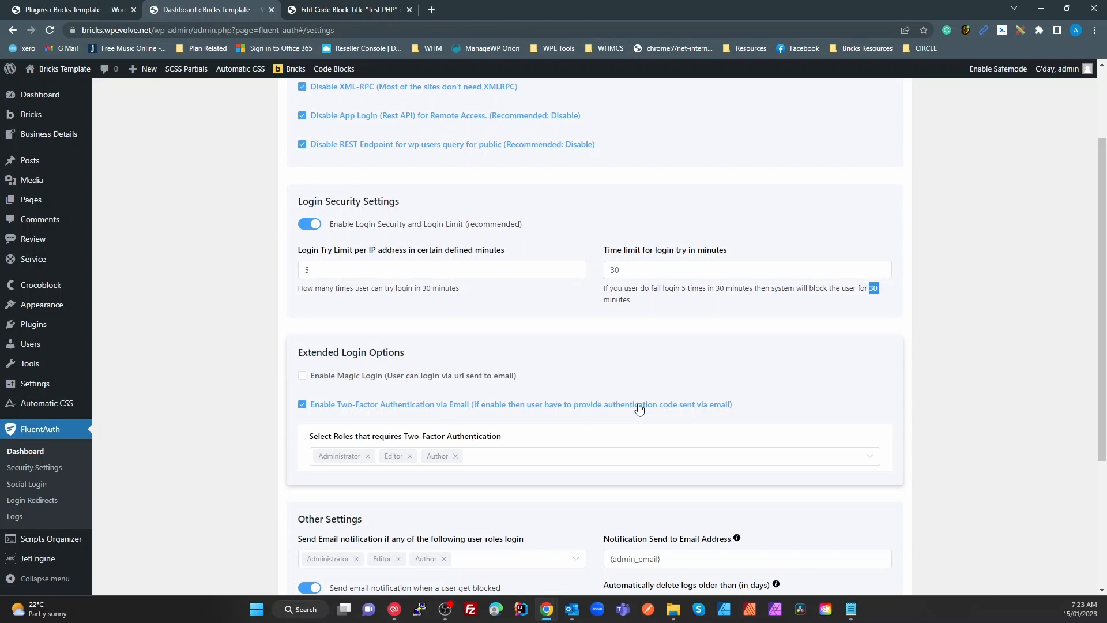
{"action": "scroll", "coordinate": [687, 398], "scroll_direction": "down", "scroll_amount": 1}
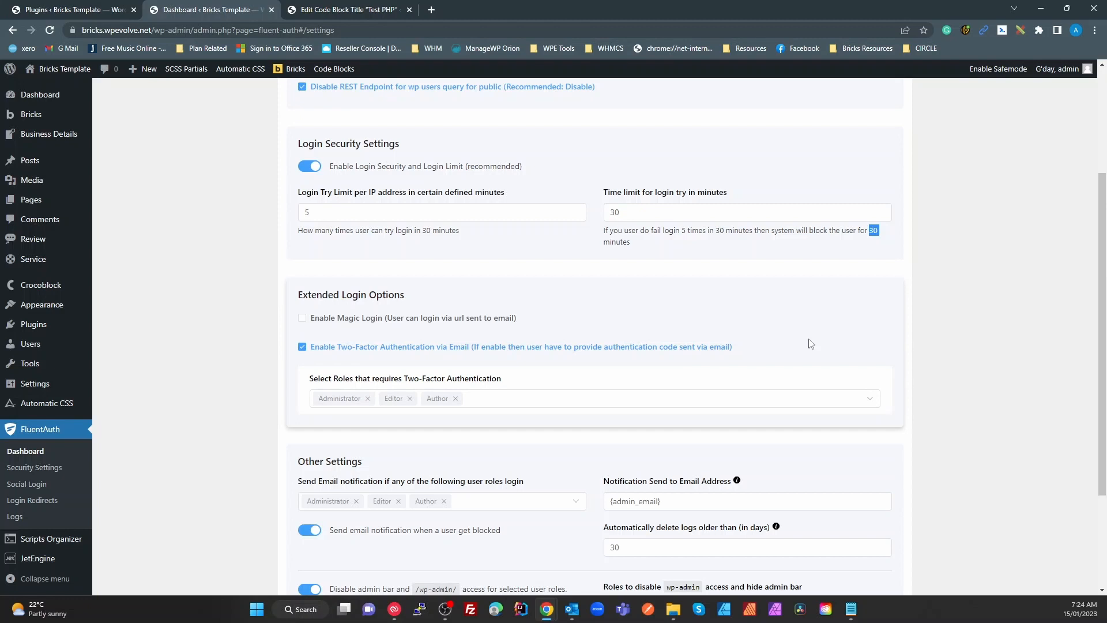
{"action": "scroll", "coordinate": [811, 344], "scroll_direction": "down", "scroll_amount": 3}
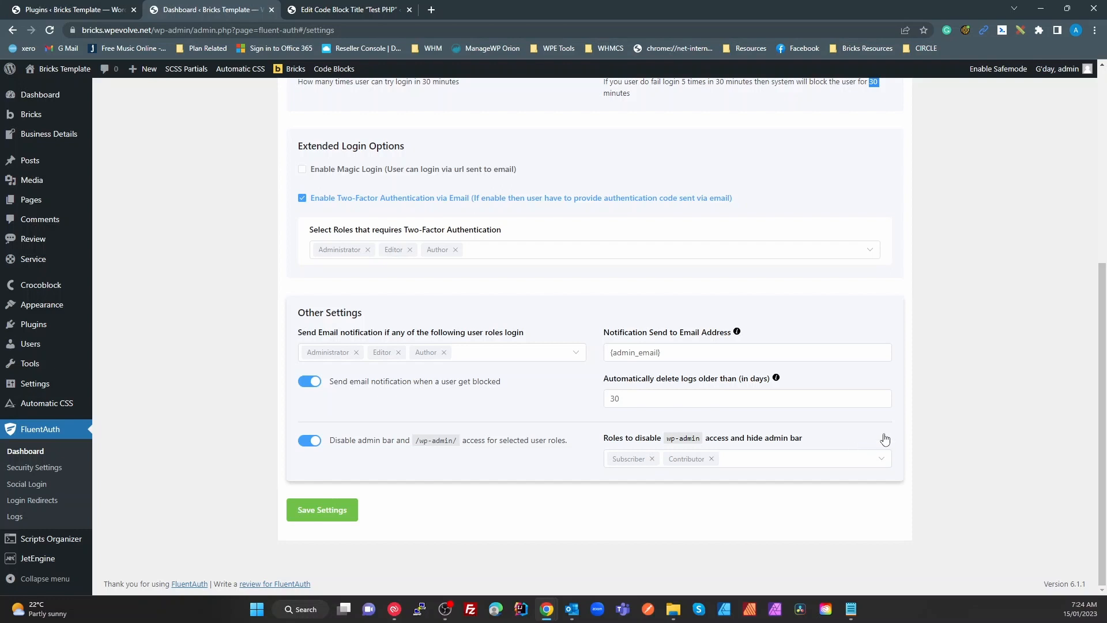
{"action": "scroll", "coordinate": [892, 444], "scroll_direction": "up", "scroll_amount": 6}
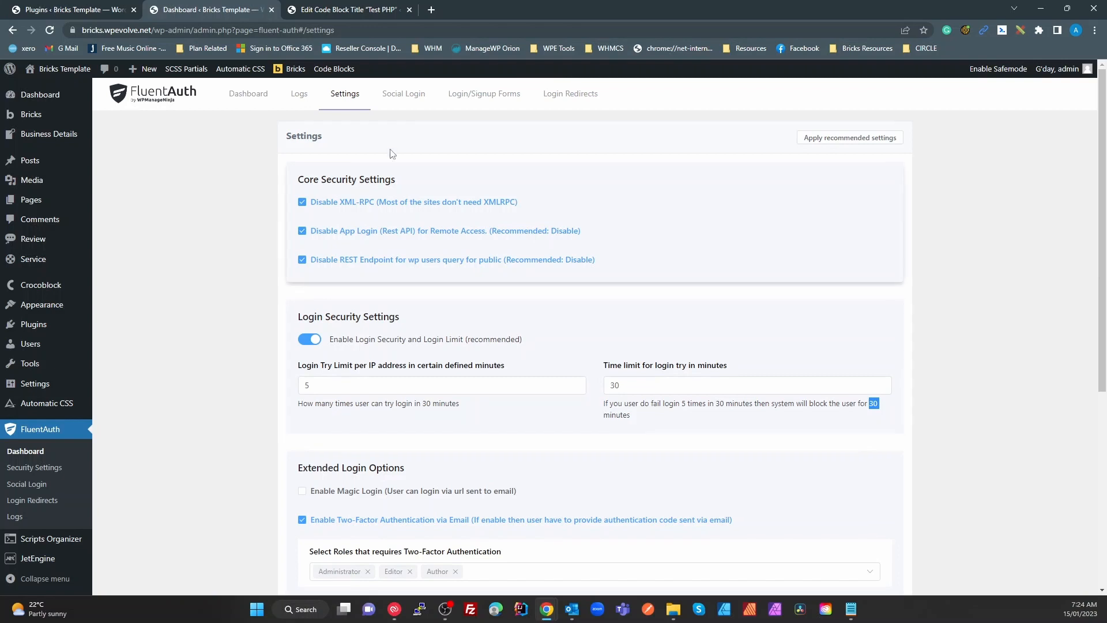
{"action": "left_click", "coordinate": [404, 93]}
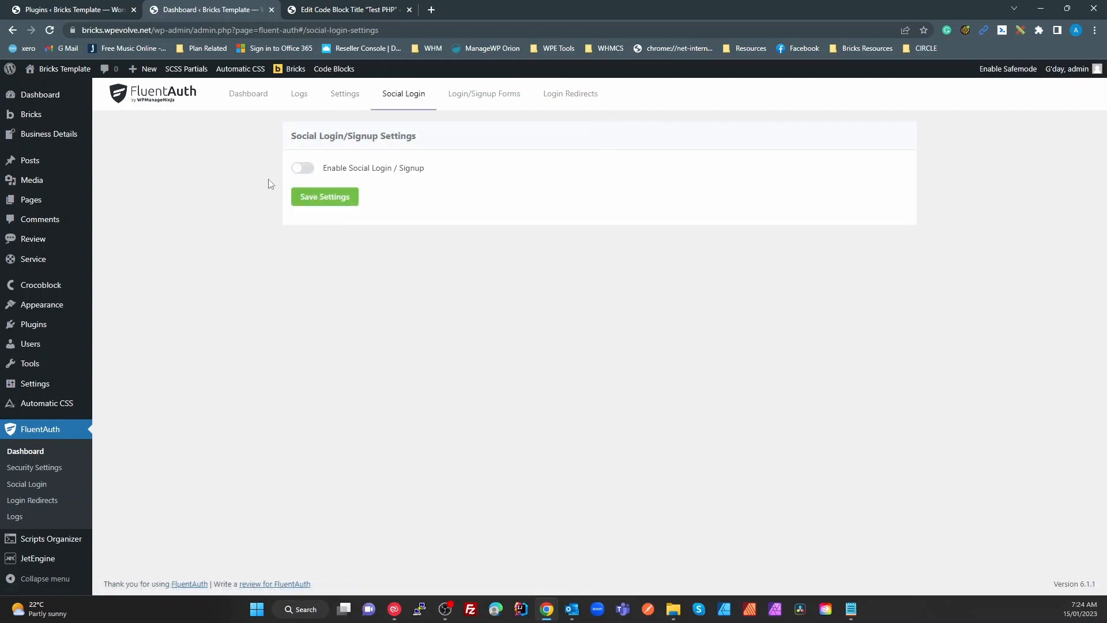
Toggle Enable Social Login on and back off, then go to the Login/Signup Forms page
{"action": "left_click", "coordinate": [303, 168]}
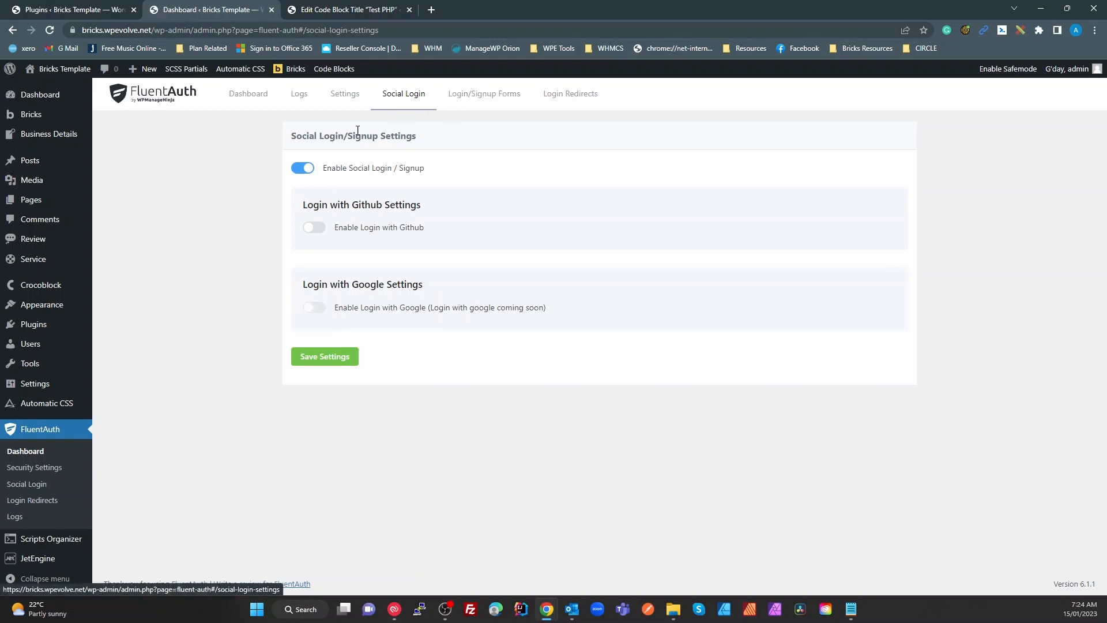
{"action": "left_click", "coordinate": [301, 169]}
{"action": "left_click", "coordinate": [468, 101]}
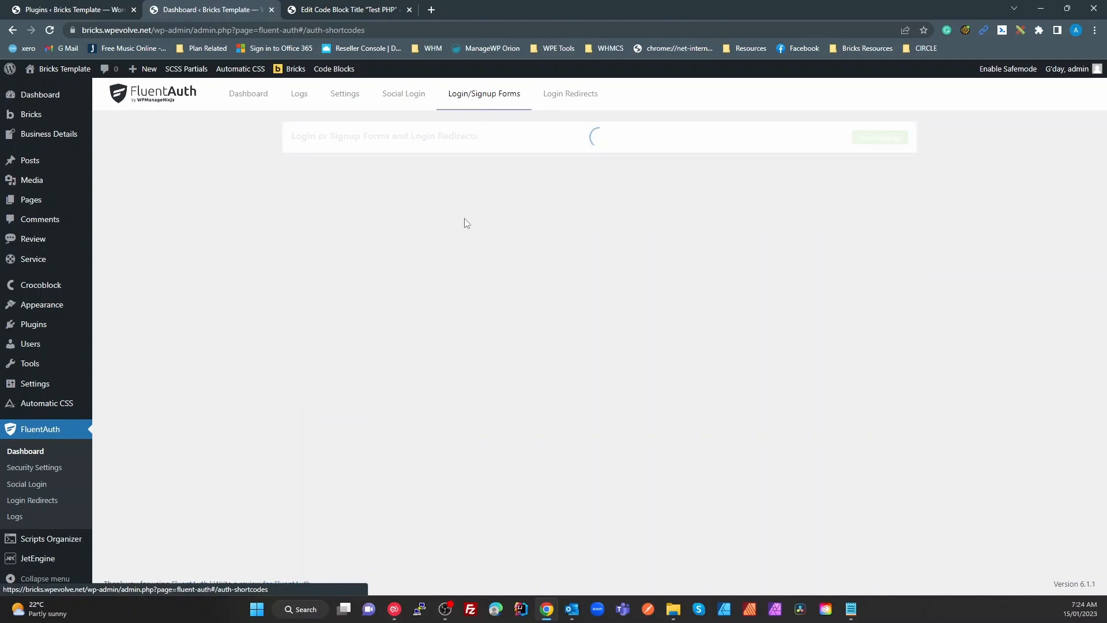
Preview the custom login/signup shortcode fields, switch them back off, and go to Login Redirects
{"action": "left_click", "coordinate": [303, 171]}
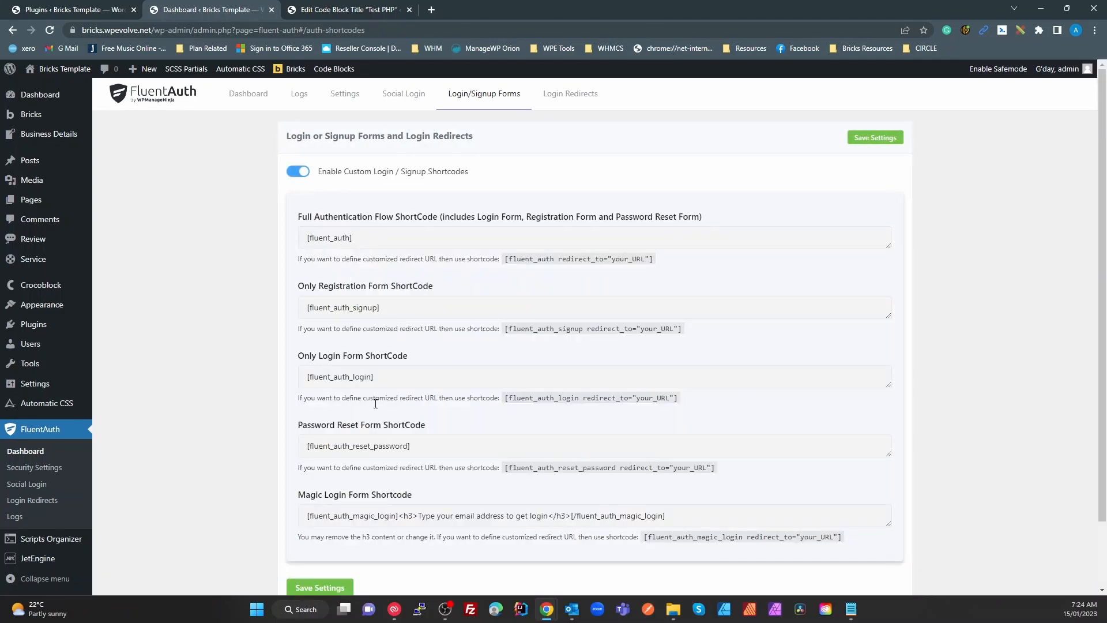
{"action": "scroll", "coordinate": [375, 403], "scroll_direction": "down", "scroll_amount": 2}
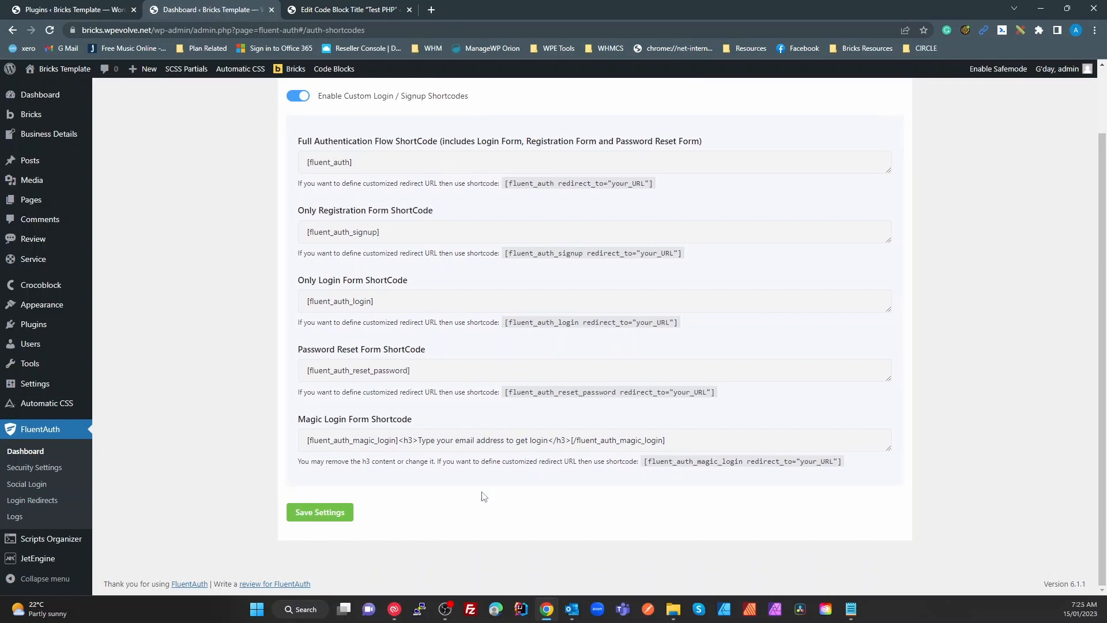
{"action": "scroll", "coordinate": [482, 496], "scroll_direction": "up", "scroll_amount": 2}
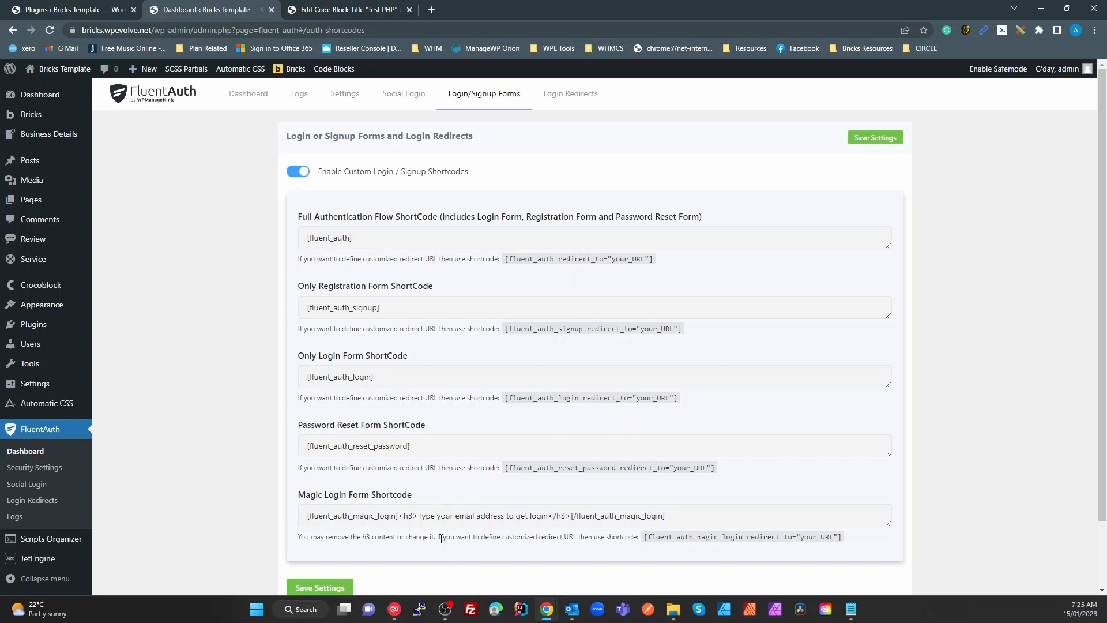
{"action": "scroll", "coordinate": [426, 369], "scroll_direction": "down", "scroll_amount": 2}
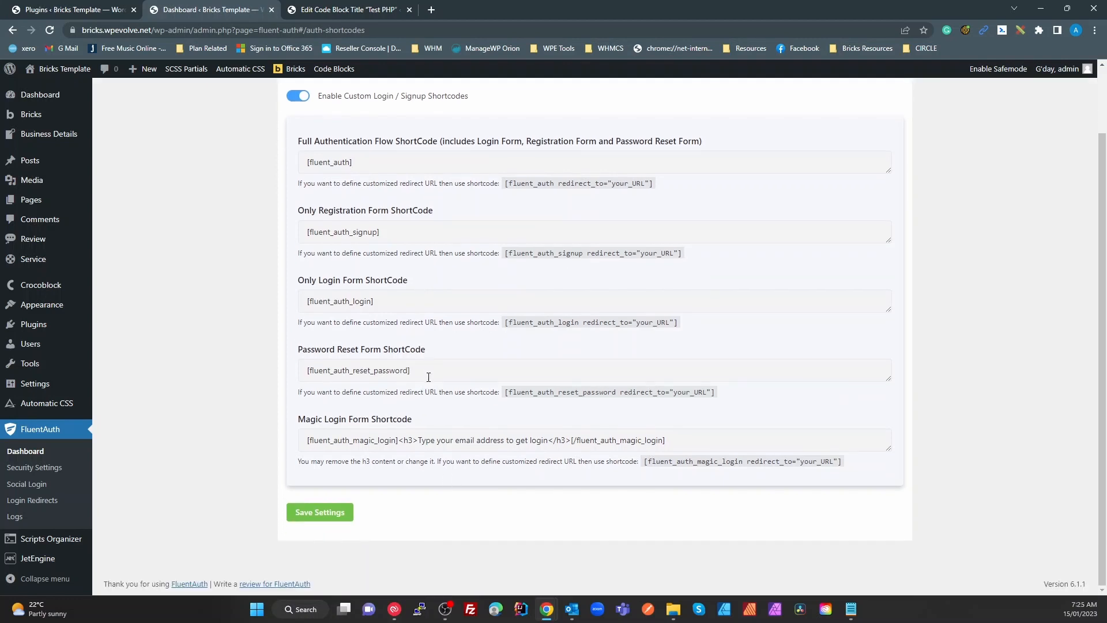
{"action": "scroll", "coordinate": [427, 375], "scroll_direction": "up", "scroll_amount": 2}
{"action": "left_click", "coordinate": [299, 172]}
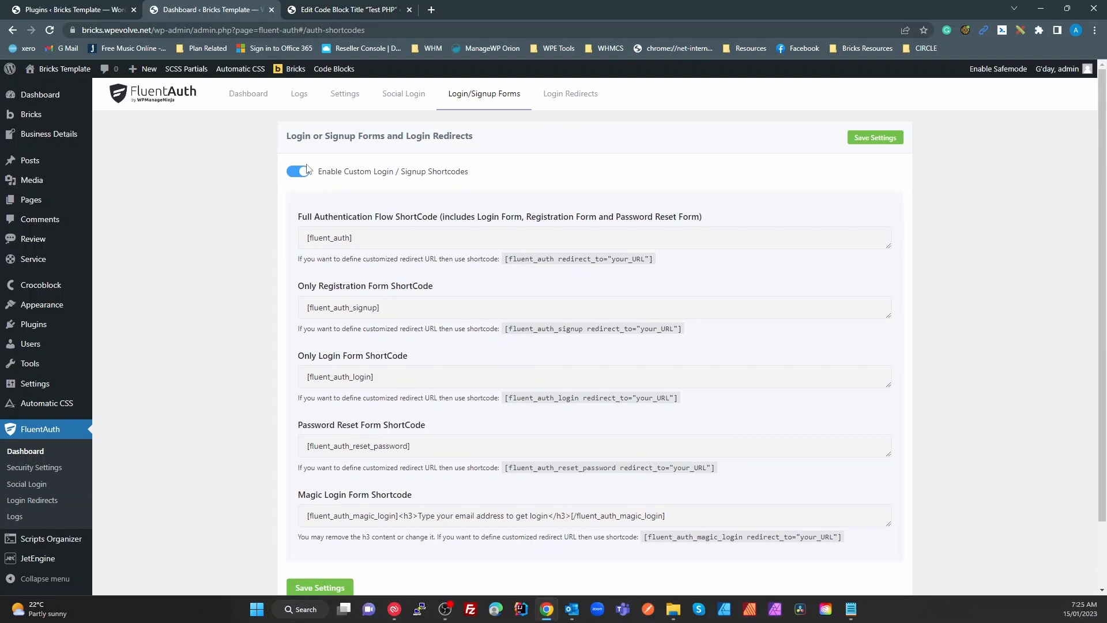
{"action": "left_click", "coordinate": [571, 97]}
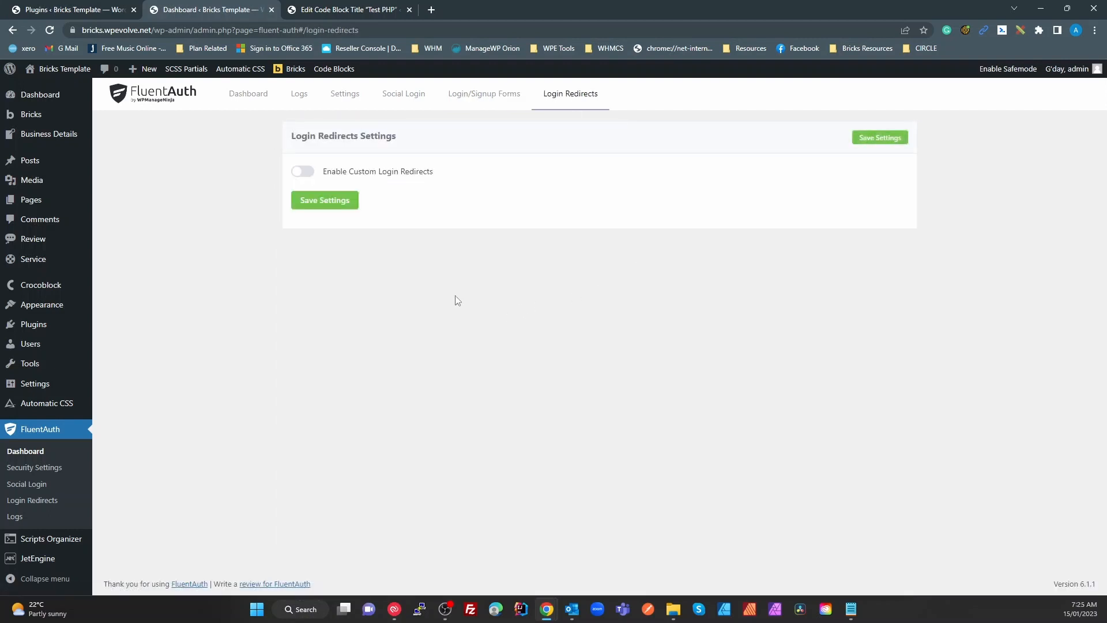
Turn on Enable Custom Login Redirects and check the empty default login and logout redirect URL fields
{"action": "left_click", "coordinate": [301, 172]}
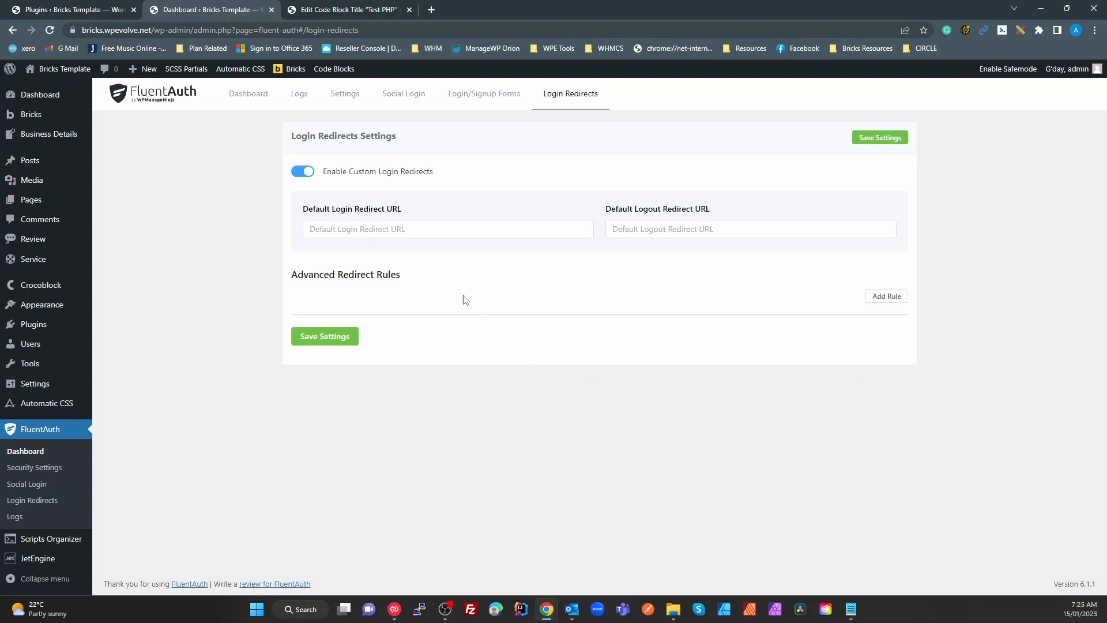
{"action": "left_click", "coordinate": [437, 231]}
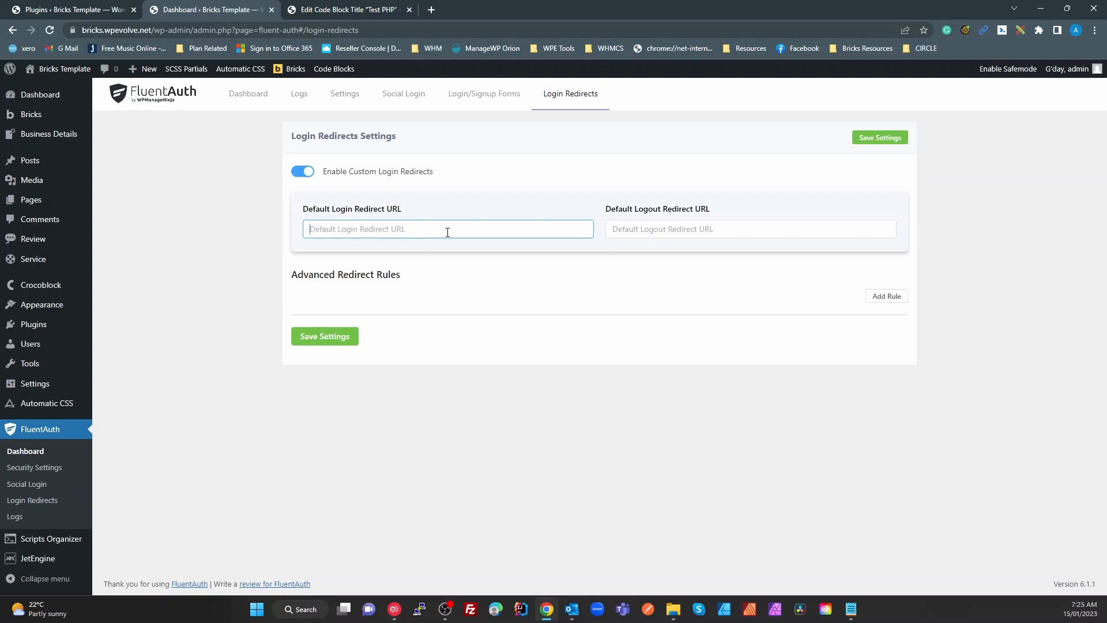
{"action": "left_click", "coordinate": [654, 229]}
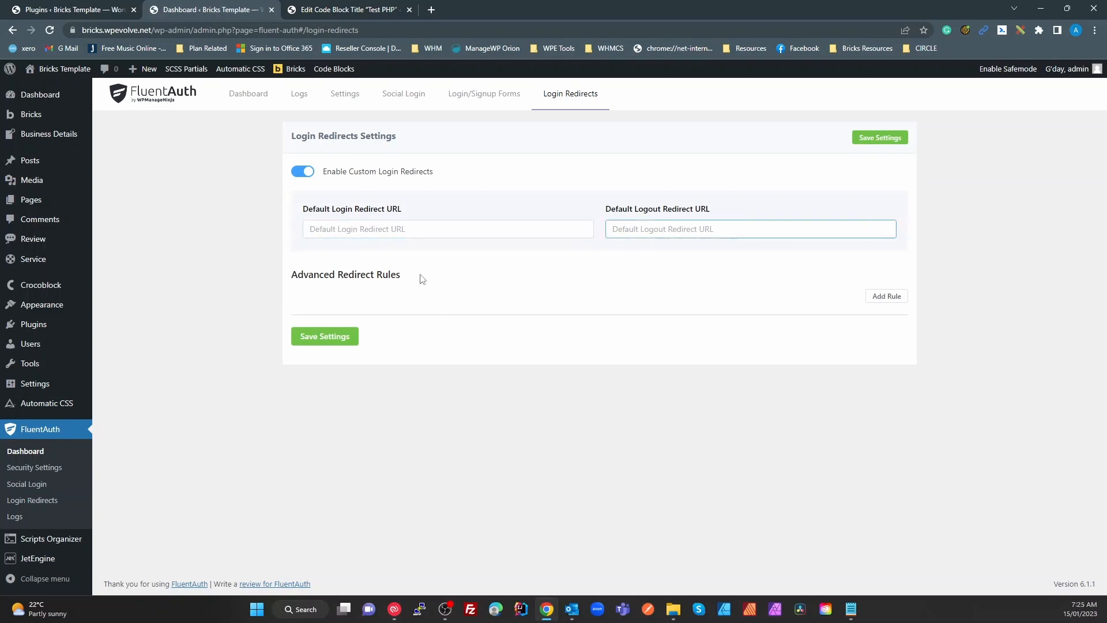
{"action": "key", "text": "shift+Tab"}
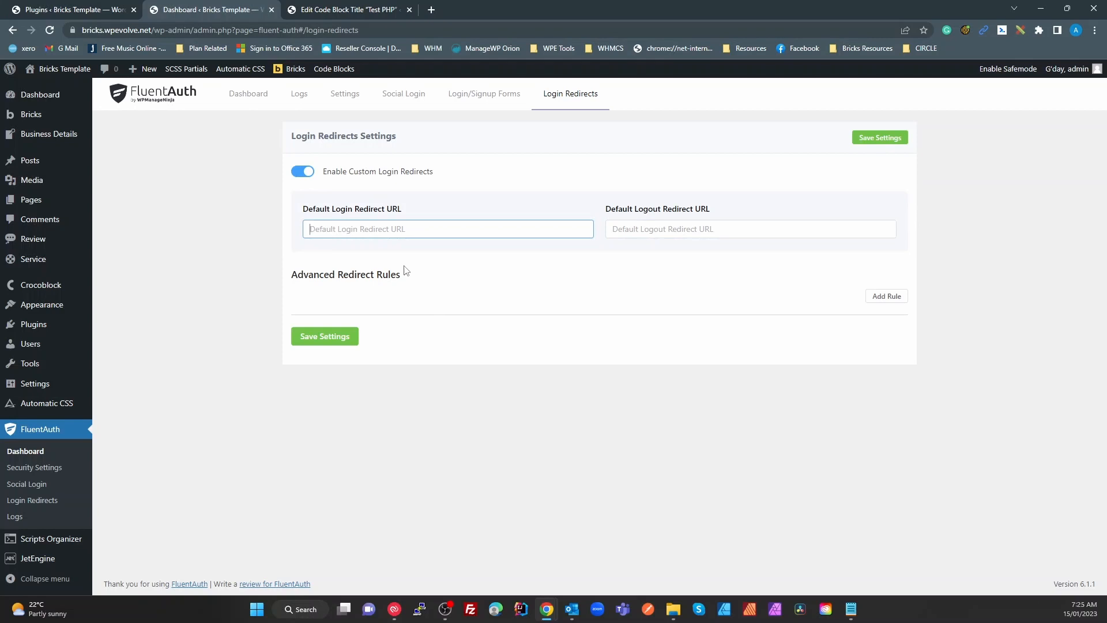
{"action": "left_click", "coordinate": [656, 237]}
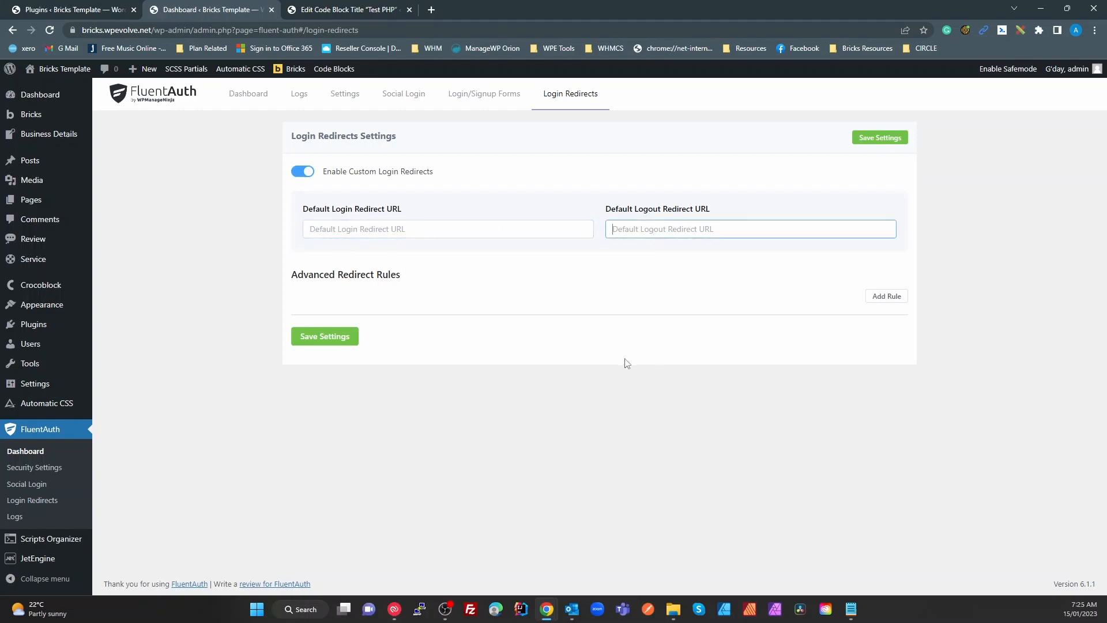
Add an advanced redirect rule that applies to the Author user role
{"action": "left_click", "coordinate": [887, 296]}
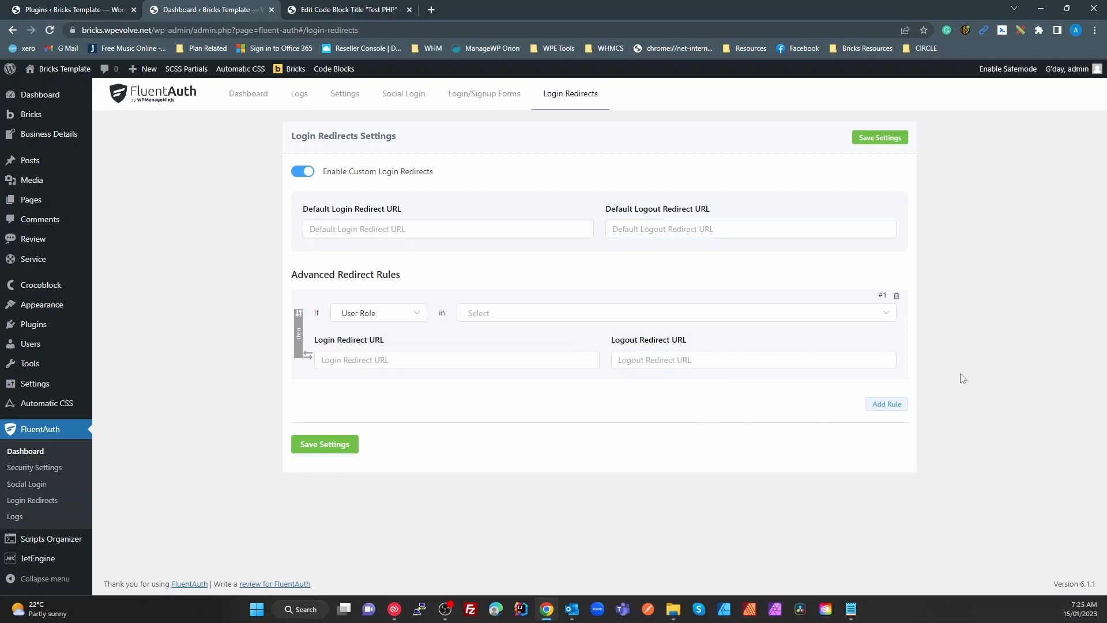
{"action": "left_click", "coordinate": [468, 312]}
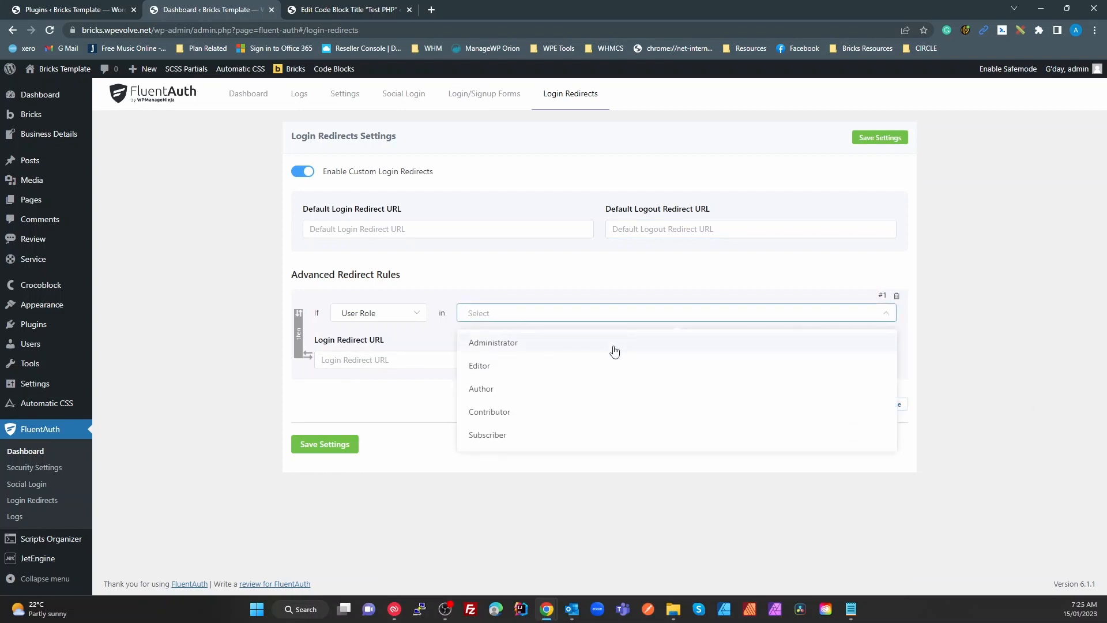
{"action": "left_click", "coordinate": [521, 396]}
{"action": "left_click", "coordinate": [348, 359]}
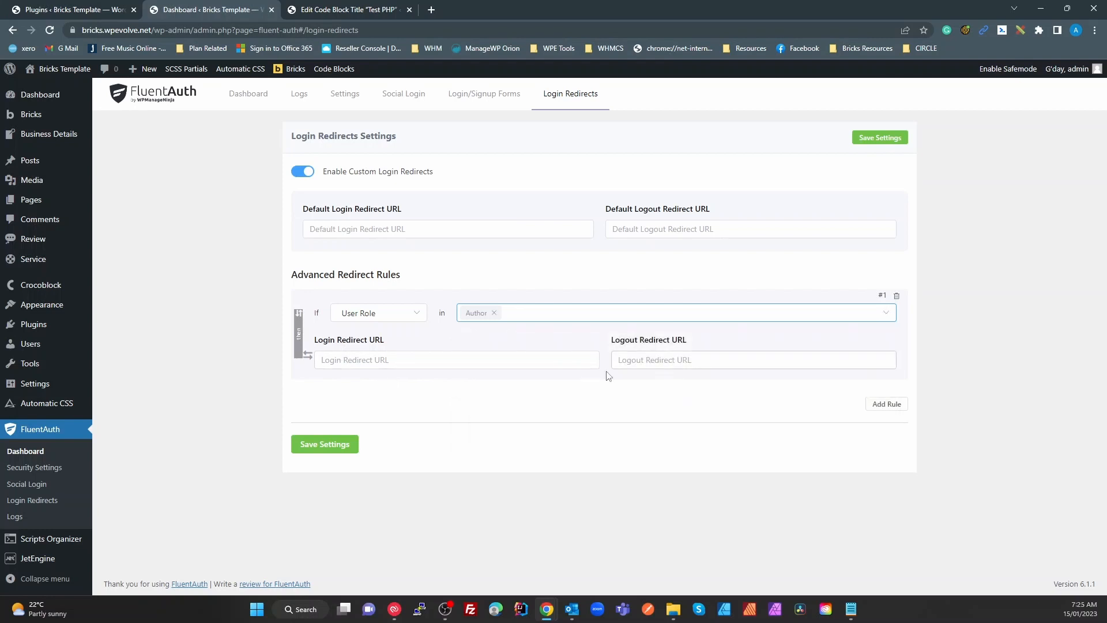
Switch the rule's condition to User Capability and choose the rank_math_general capability
{"action": "left_click", "coordinate": [495, 312]}
{"action": "left_click", "coordinate": [410, 317]}
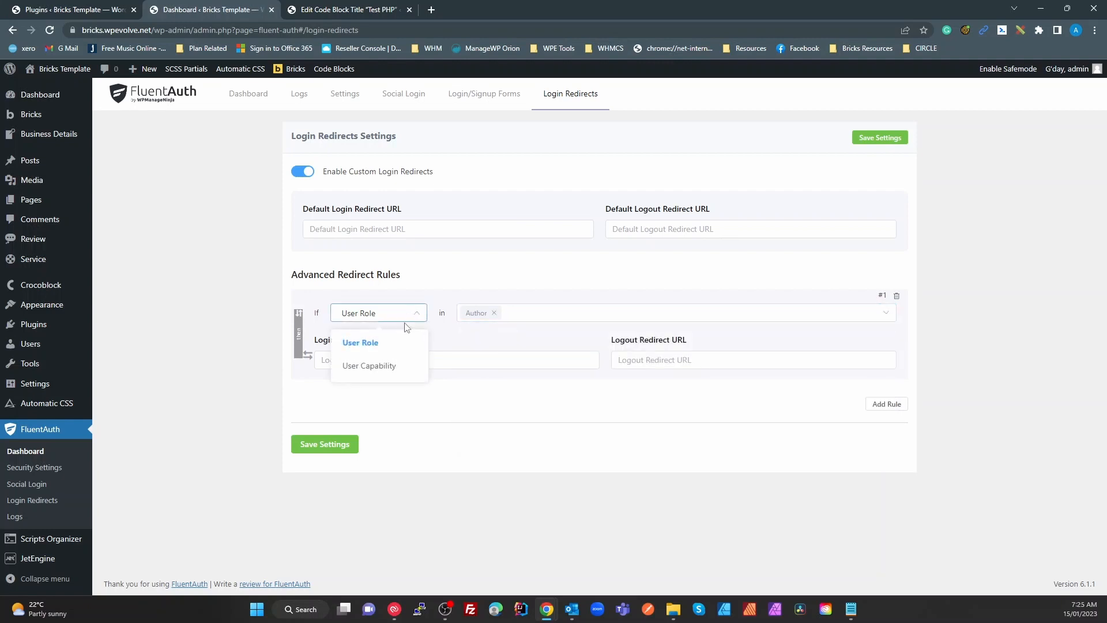
{"action": "left_click", "coordinate": [390, 364]}
{"action": "left_click", "coordinate": [493, 316]}
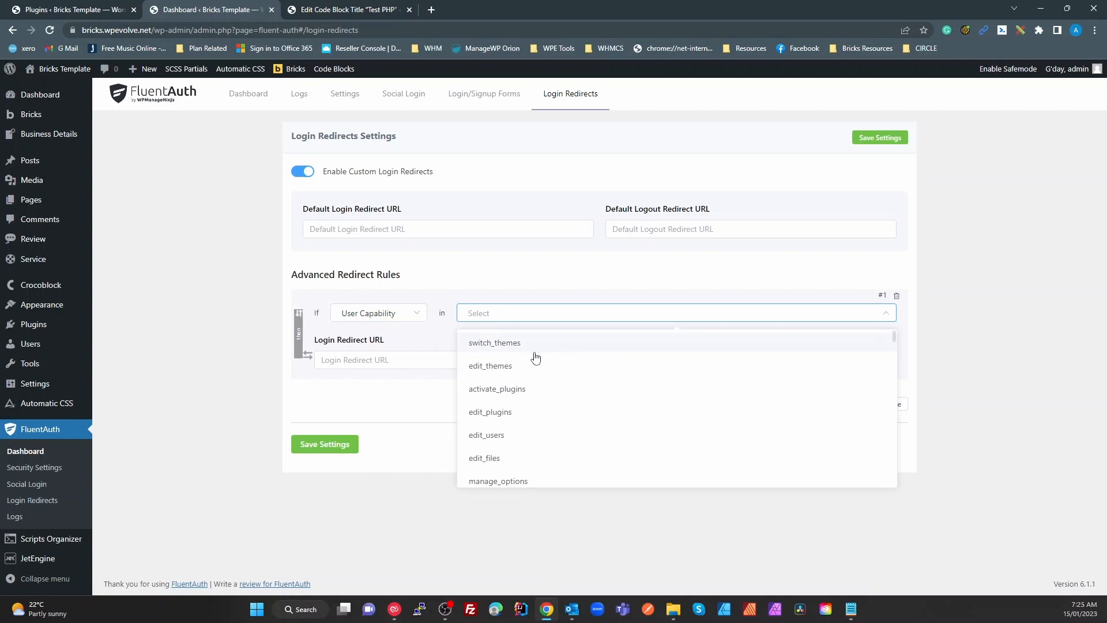
{"action": "scroll", "coordinate": [536, 358], "scroll_direction": "down", "scroll_amount": 1}
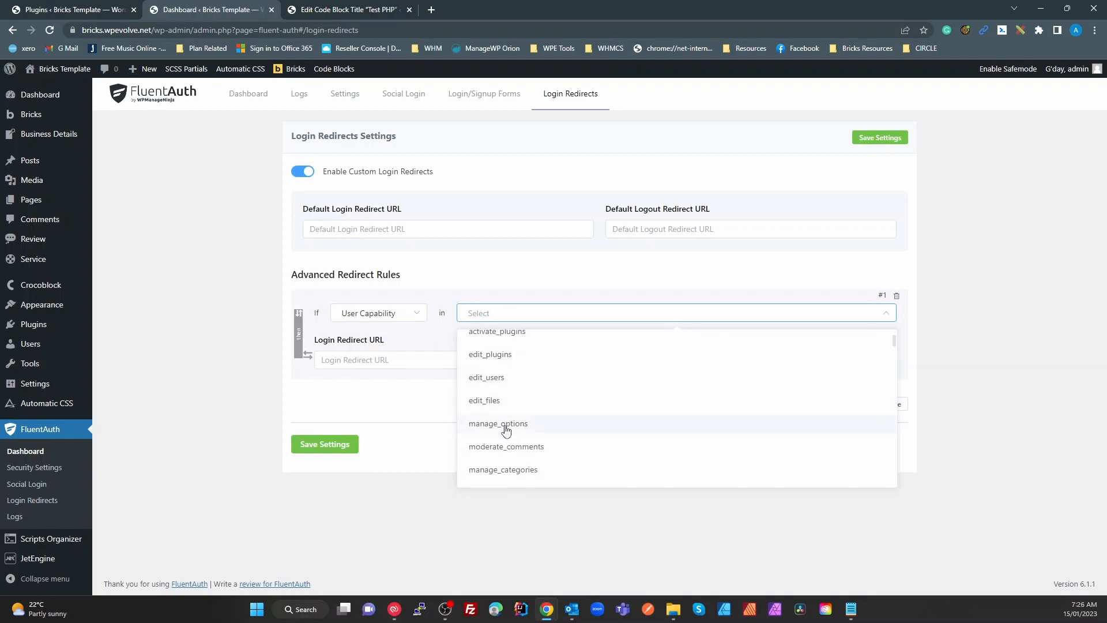
{"action": "scroll", "coordinate": [506, 430], "scroll_direction": "down", "scroll_amount": 2}
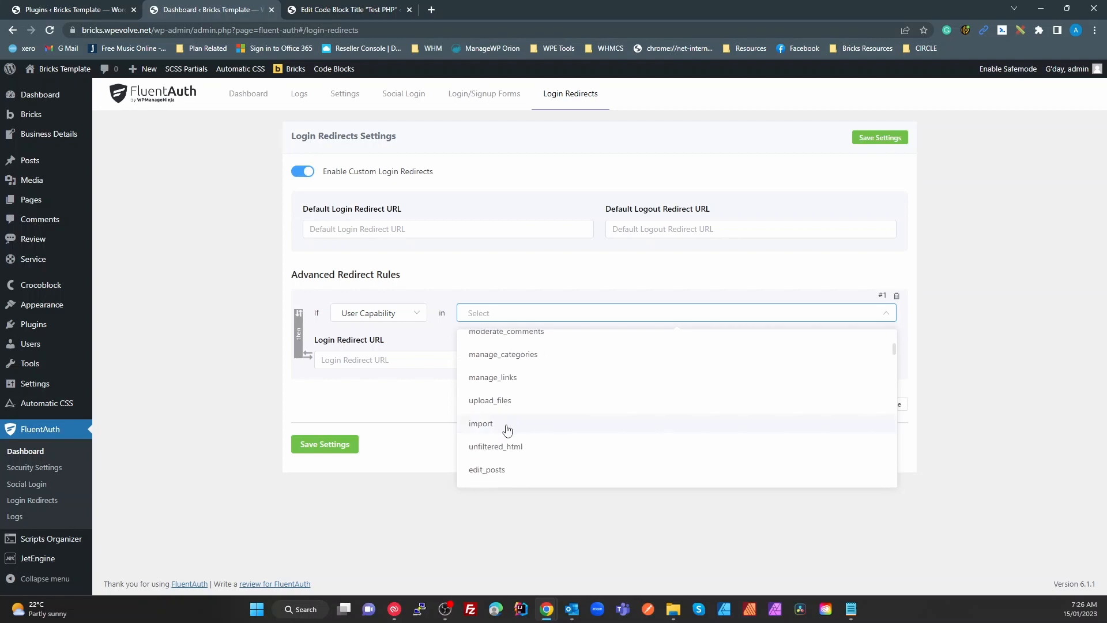
{"action": "scroll", "coordinate": [507, 430], "scroll_direction": "down", "scroll_amount": 5}
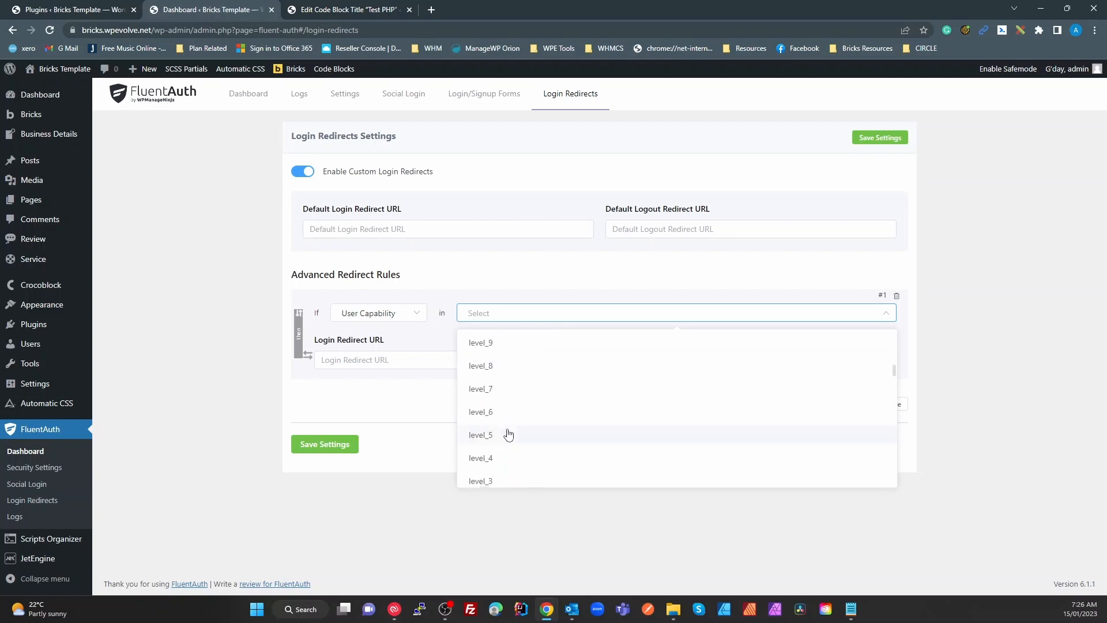
{"action": "scroll", "coordinate": [508, 434], "scroll_direction": "down", "scroll_amount": 10}
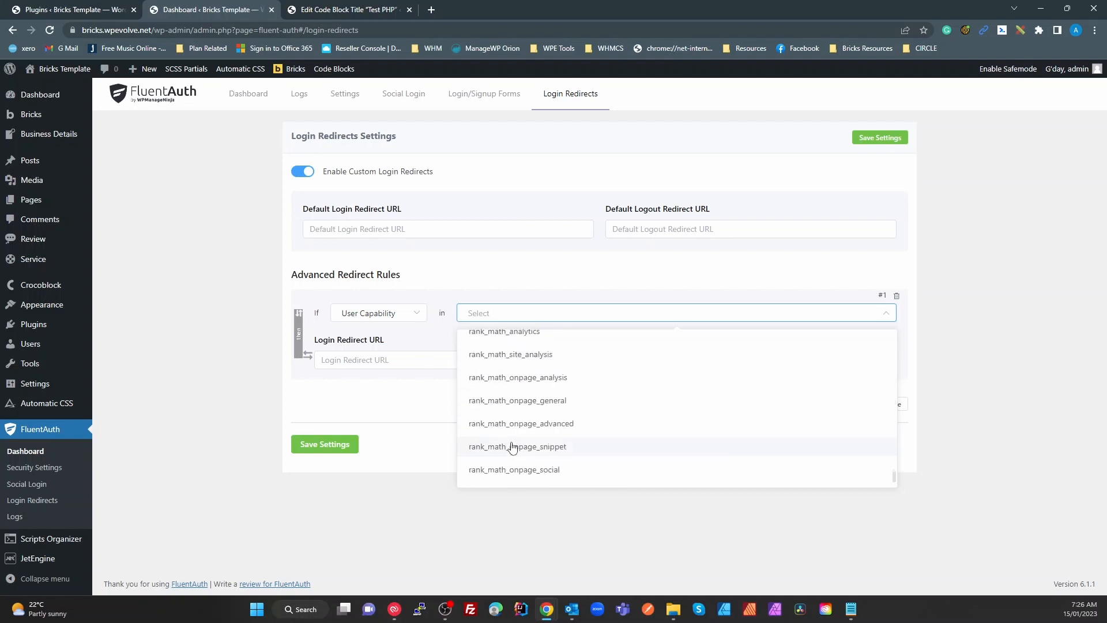
{"action": "scroll", "coordinate": [512, 448], "scroll_direction": "down", "scroll_amount": 2}
{"action": "scroll", "coordinate": [513, 468], "scroll_direction": "up", "scroll_amount": 3}
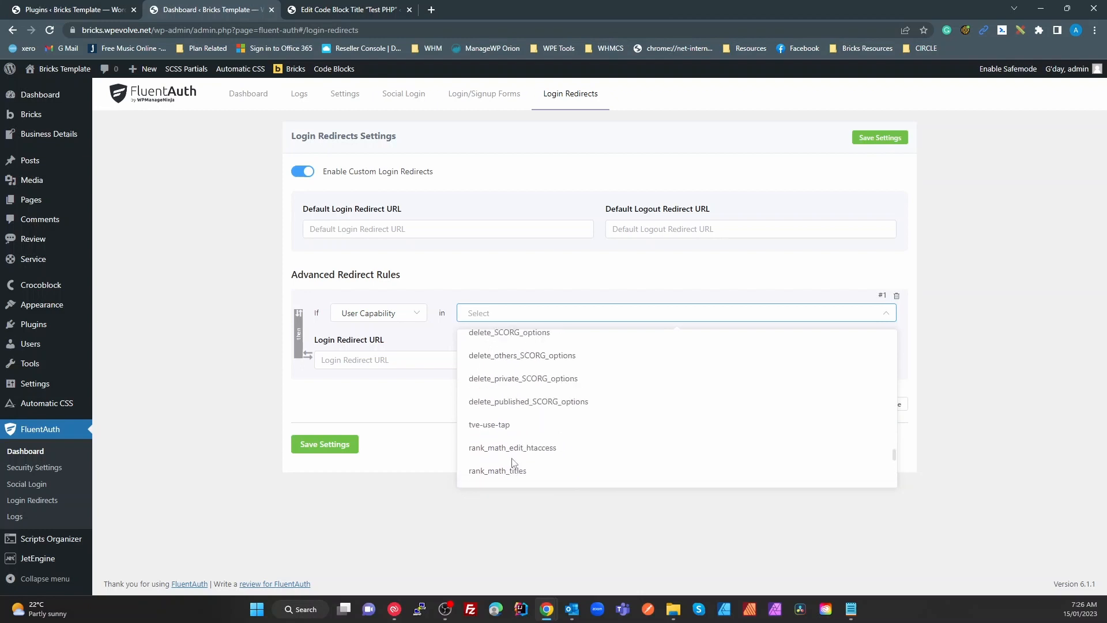
{"action": "scroll", "coordinate": [512, 461], "scroll_direction": "down", "scroll_amount": 1}
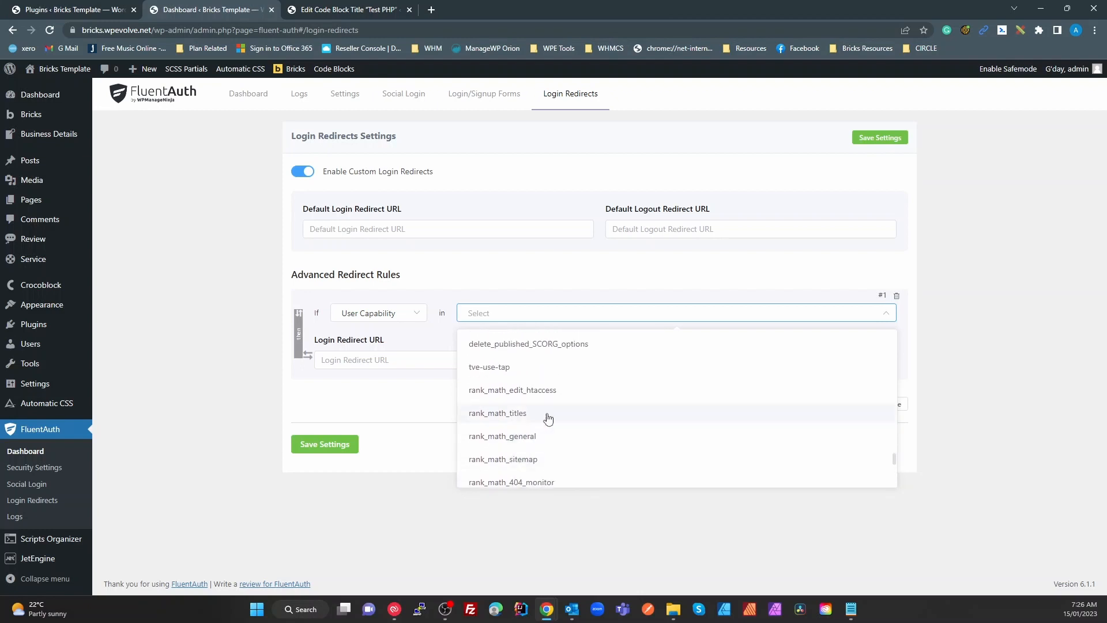
{"action": "left_click", "coordinate": [518, 437]}
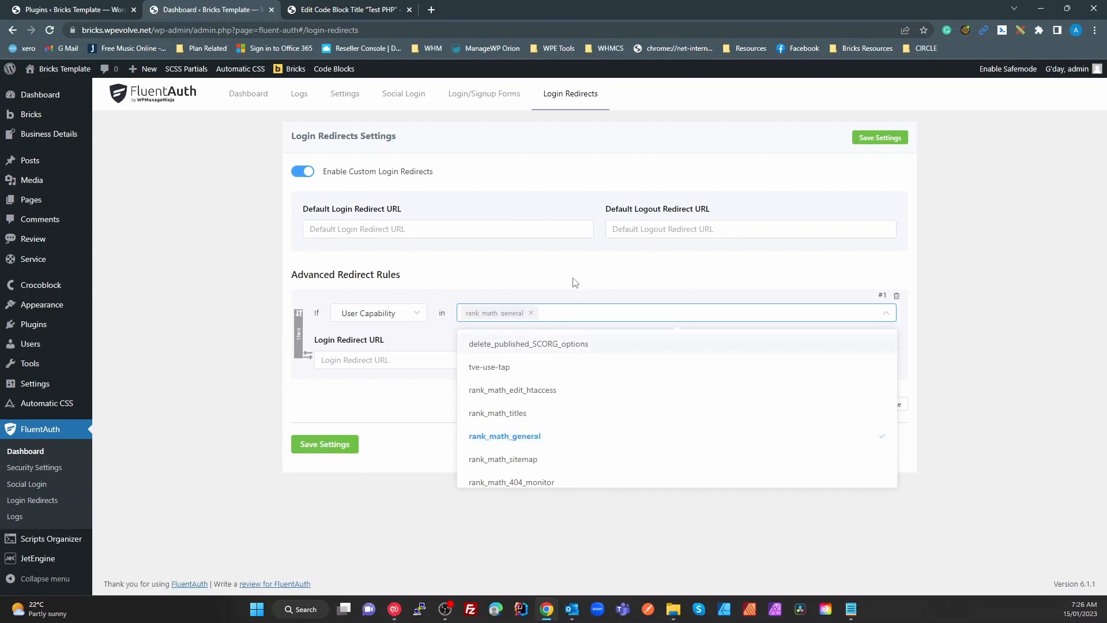
{"action": "left_click", "coordinate": [371, 357]}
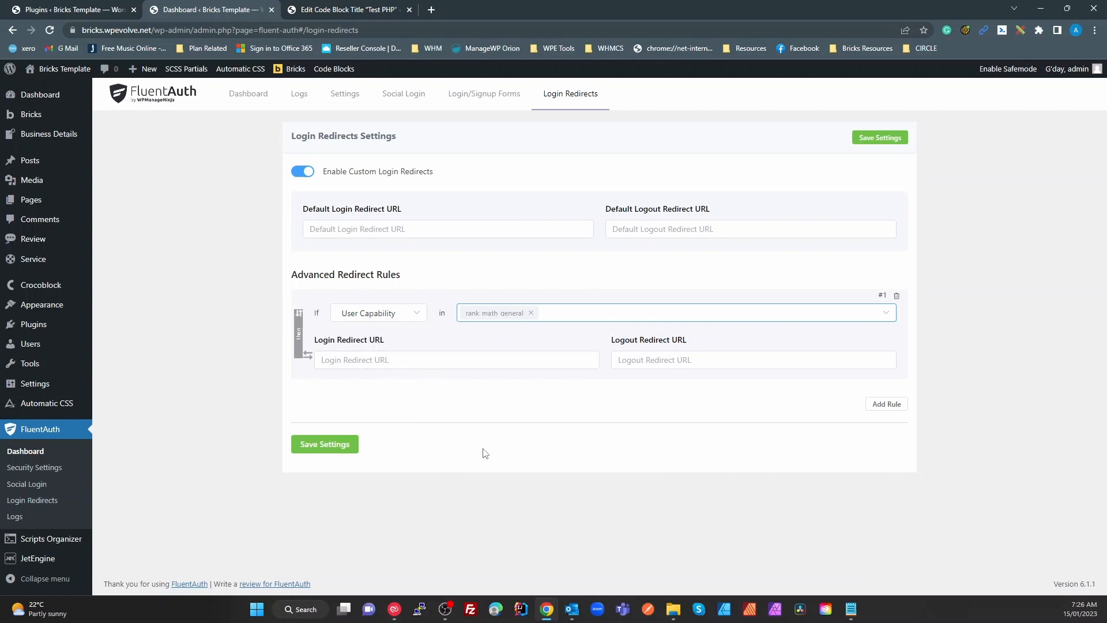
Remove rank_math_general, switch custom login redirects off, and close the FluentAuth tab
{"action": "mouse_move", "coordinate": [342, 620]}
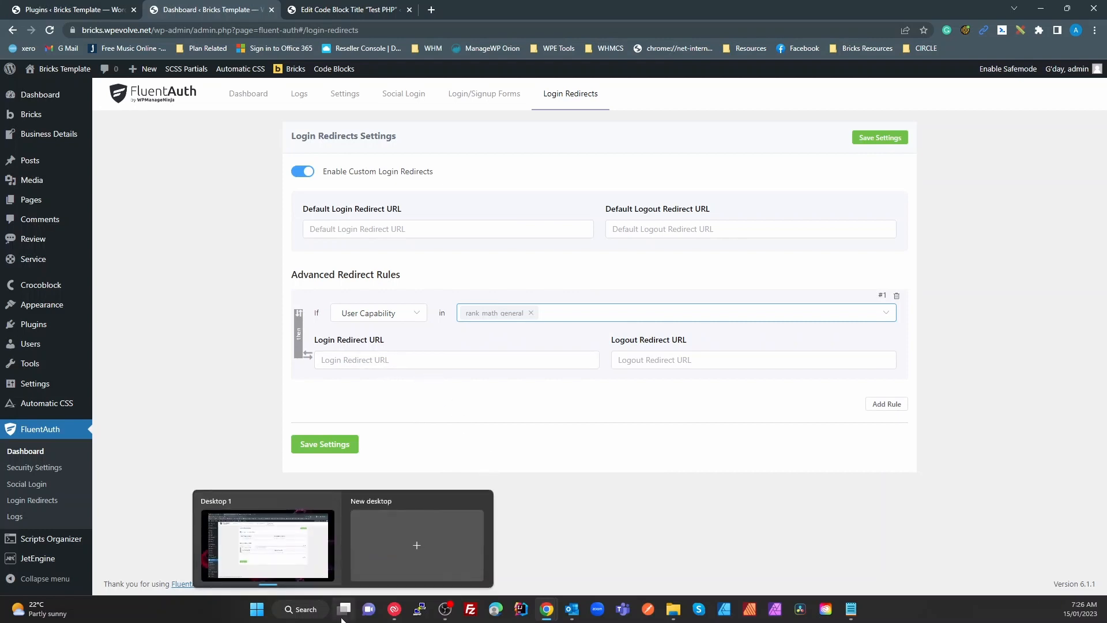
{"action": "left_click", "coordinate": [531, 313]}
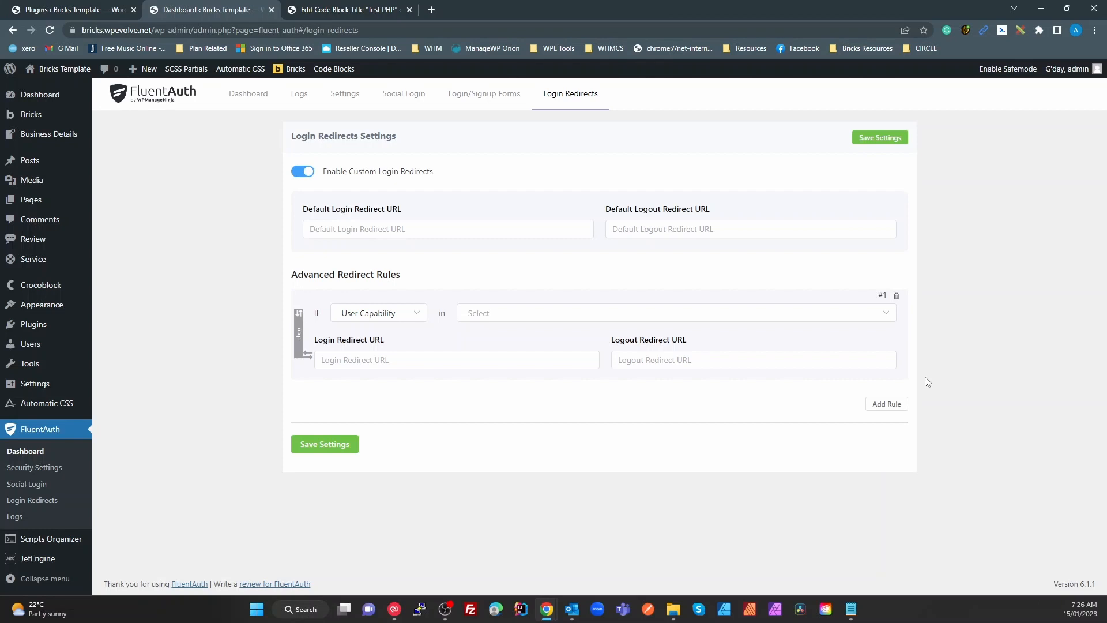
{"action": "left_click", "coordinate": [301, 172]}
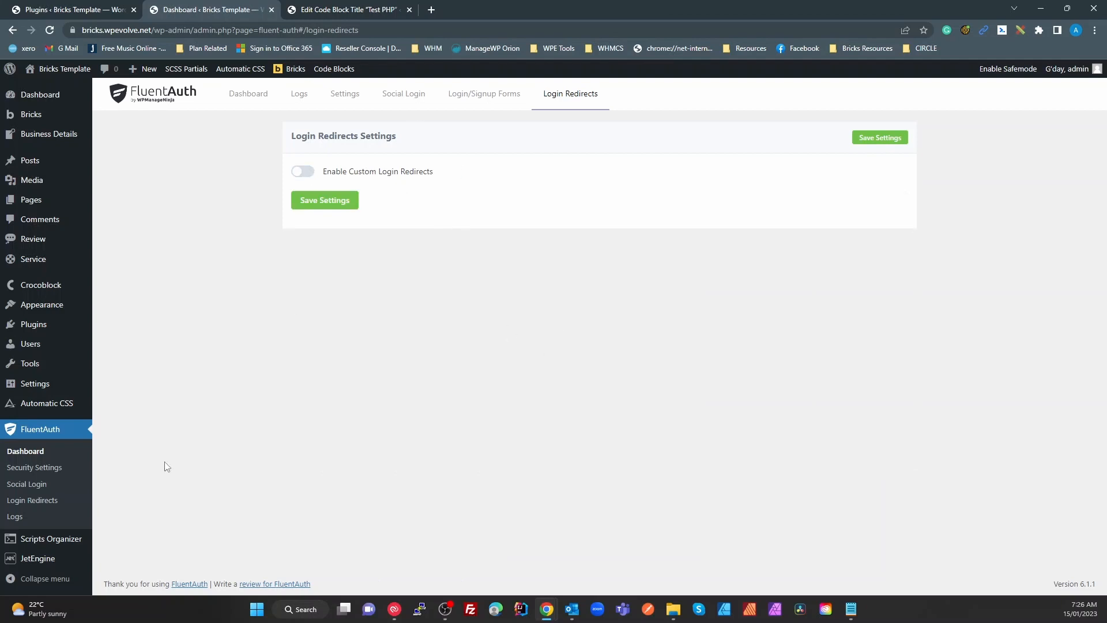
{"action": "left_click", "coordinate": [271, 10]}
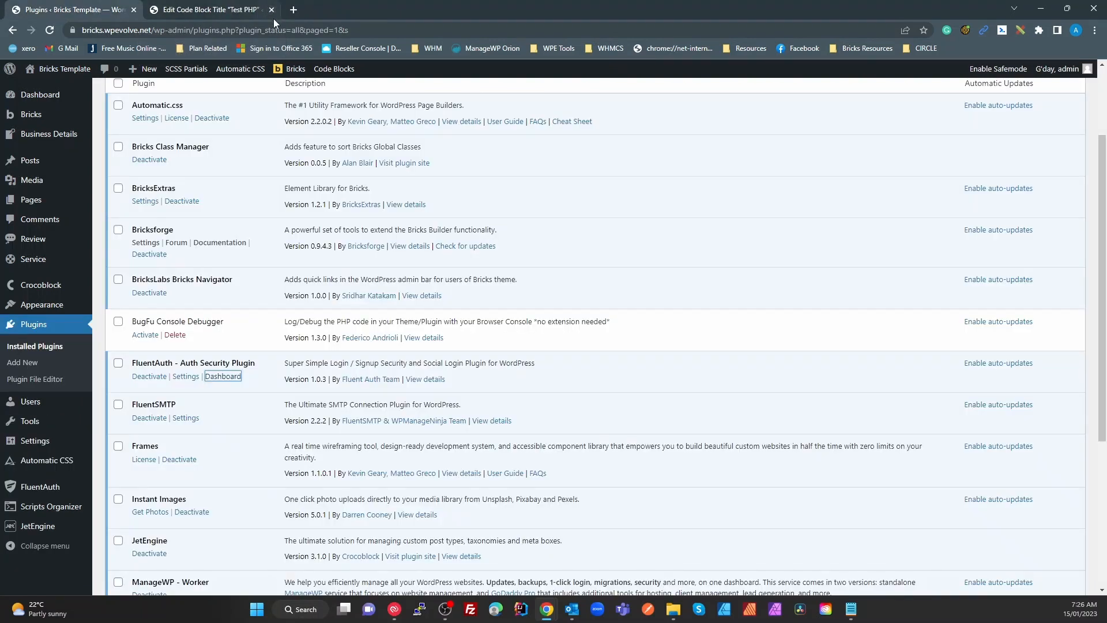
From FluentSMTP's settings in the plugins list, start adding another email connection
{"action": "left_click", "coordinate": [184, 419]}
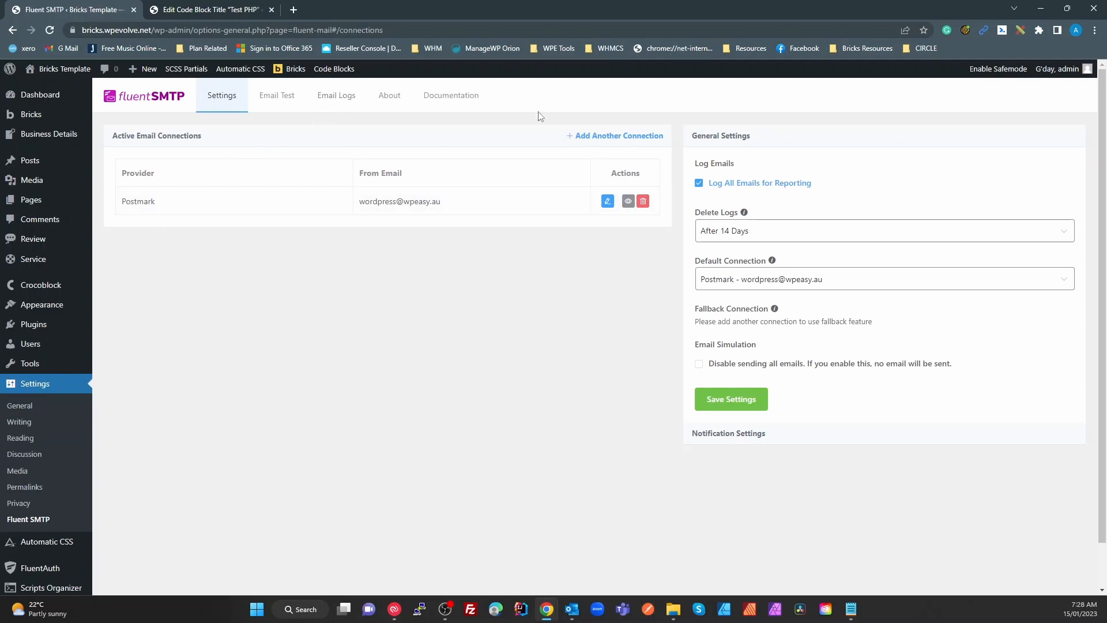
{"action": "left_click", "coordinate": [588, 138]}
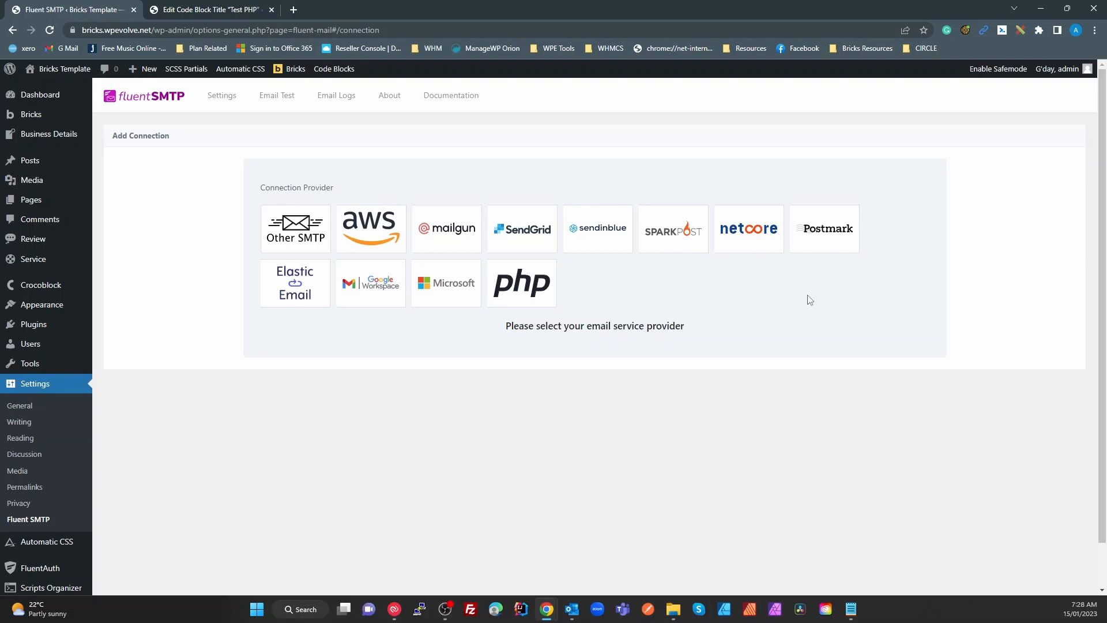
Choose Postmark as the provider and enter a mydomain.com sender address as the From Email
{"action": "left_click", "coordinate": [815, 238]}
{"action": "scroll", "coordinate": [458, 371], "scroll_direction": "down", "scroll_amount": 2}
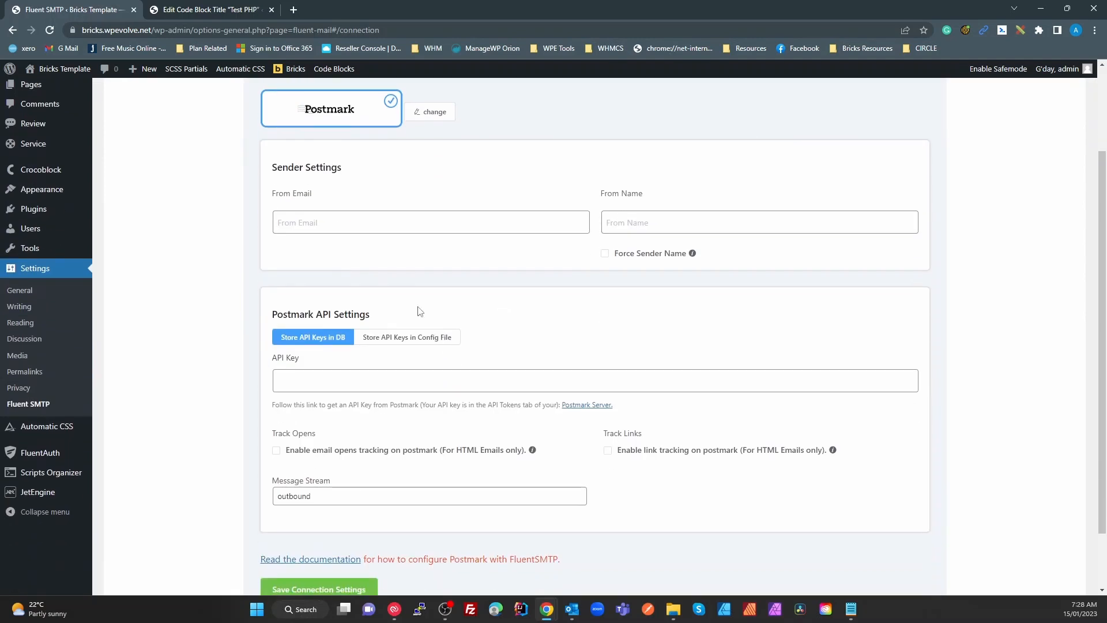
{"action": "left_click", "coordinate": [362, 219]}
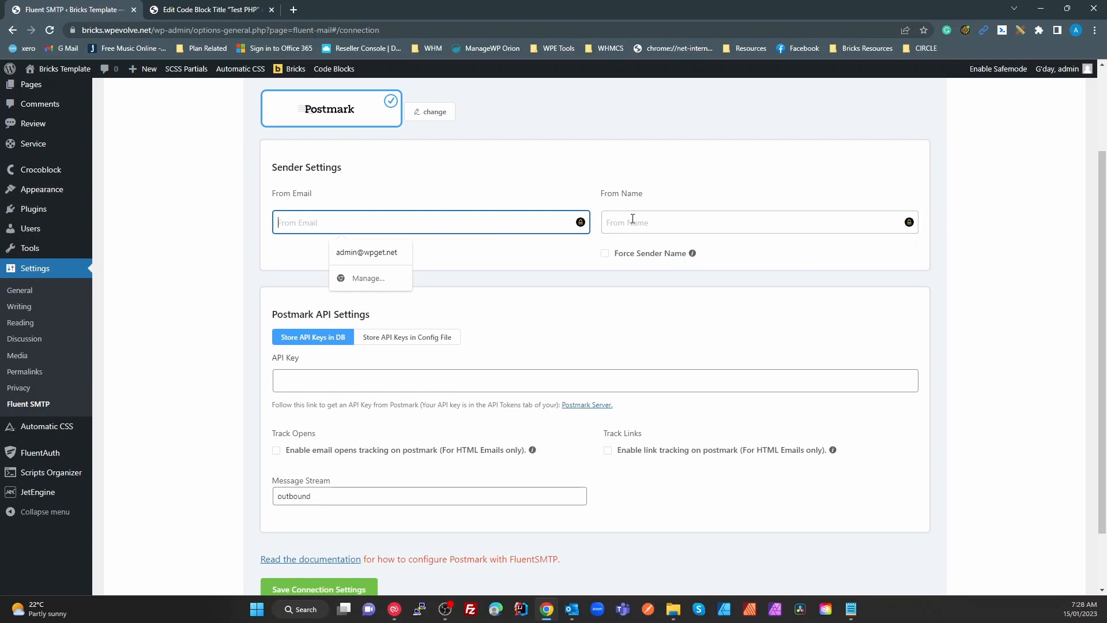
{"action": "key", "text": "alt+Tab"}
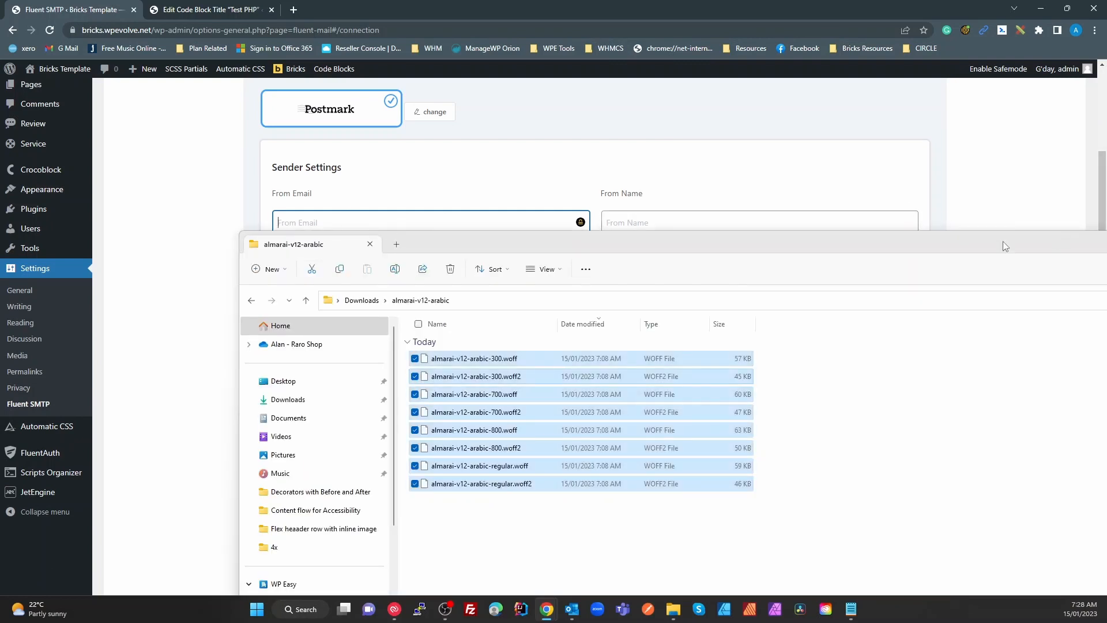
{"action": "left_click_drag", "start_coordinate": [897, 250], "coordinate": [687, 252]}
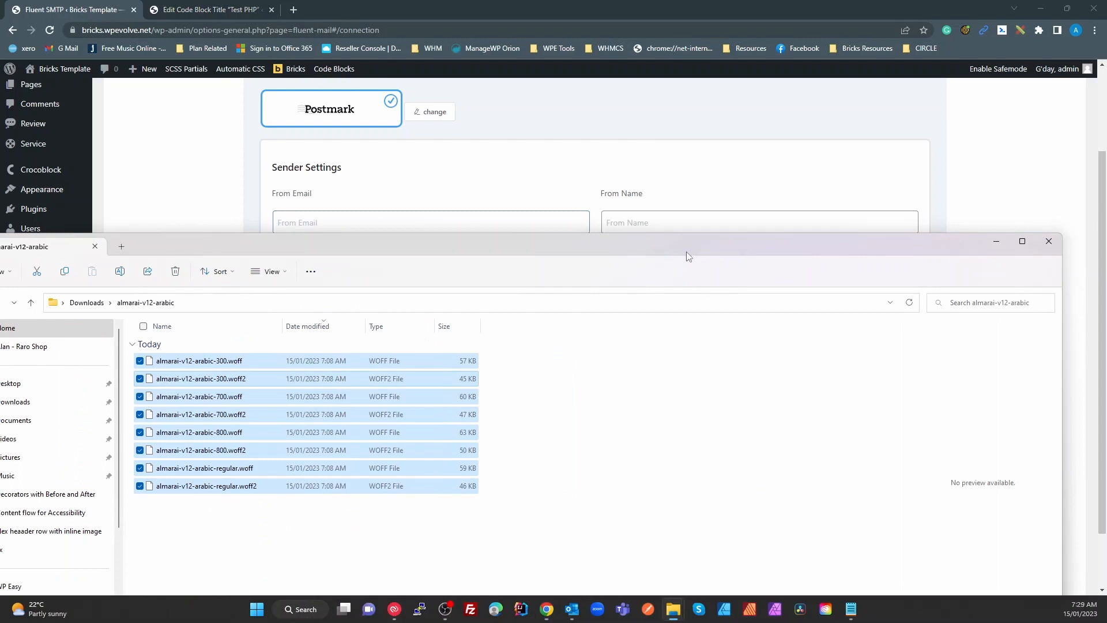
{"action": "left_click", "coordinate": [1045, 242]}
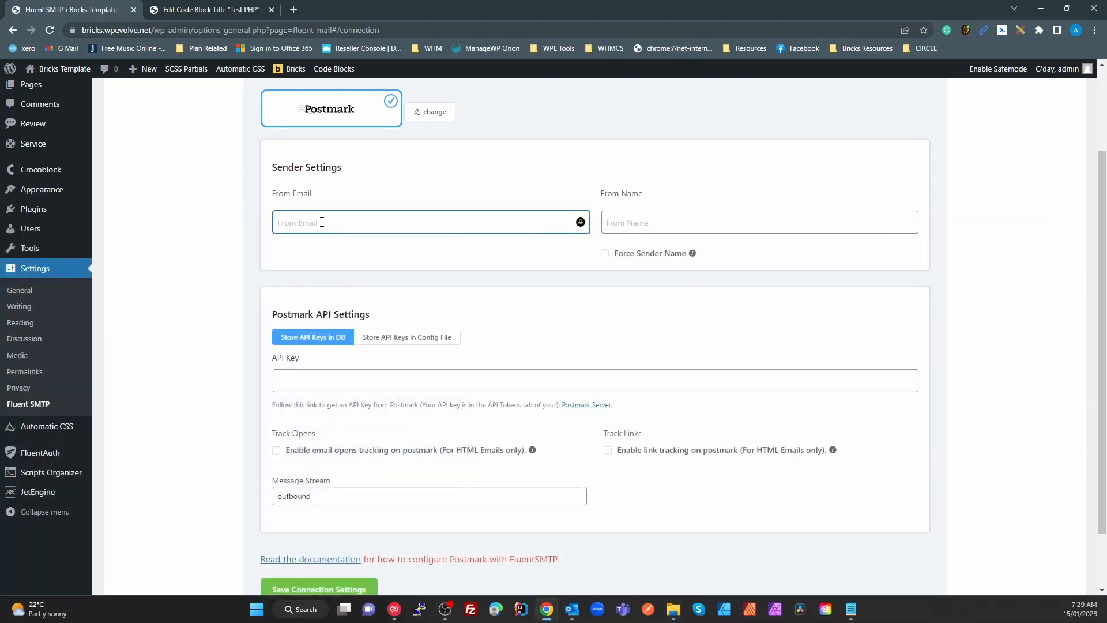
{"action": "type", "text": "wo@mydomain.com"}
{"action": "left_click_drag", "start_coordinate": [297, 223], "coordinate": [373, 227]}
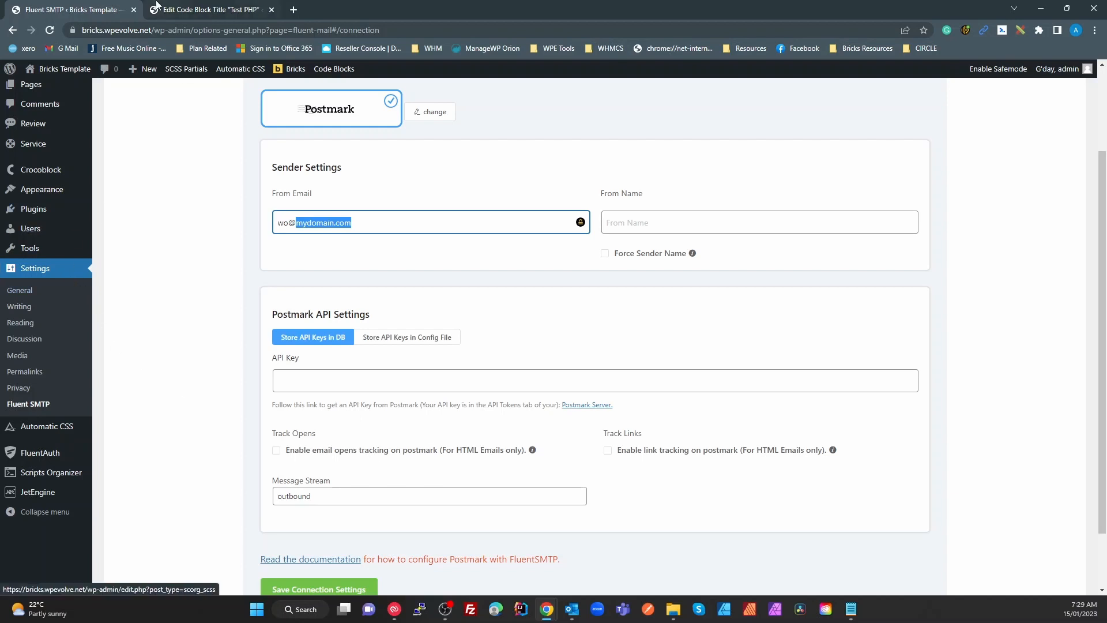
Return to the Installed Plugins list, where FluentSMTP 2.2.2 shows as active
{"action": "mouse_move", "coordinate": [36, 241]}
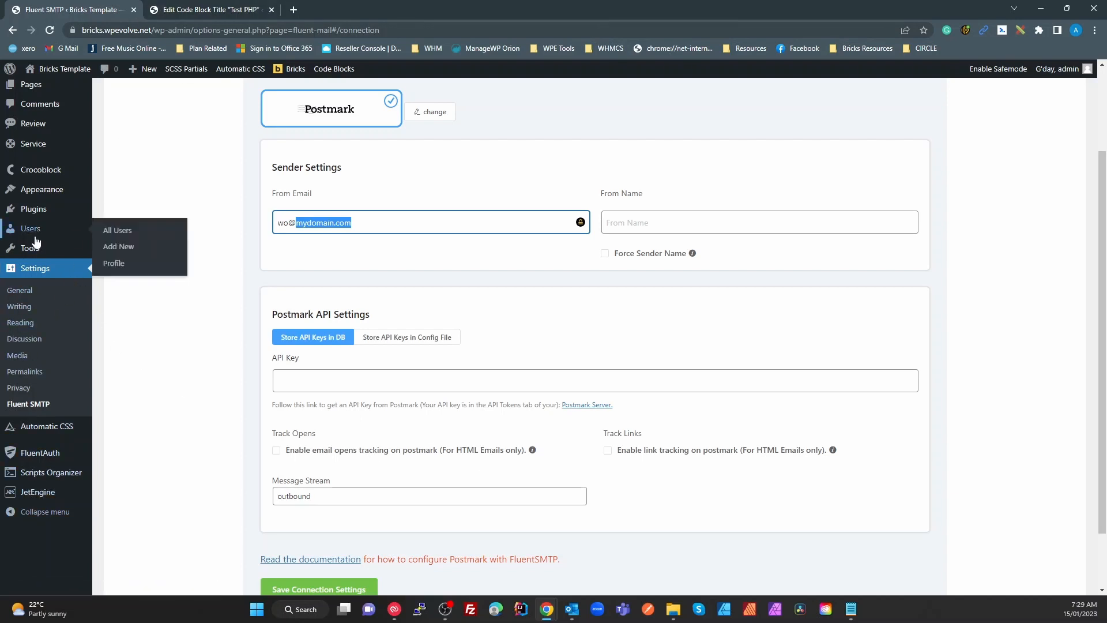
{"action": "left_click", "coordinate": [29, 218]}
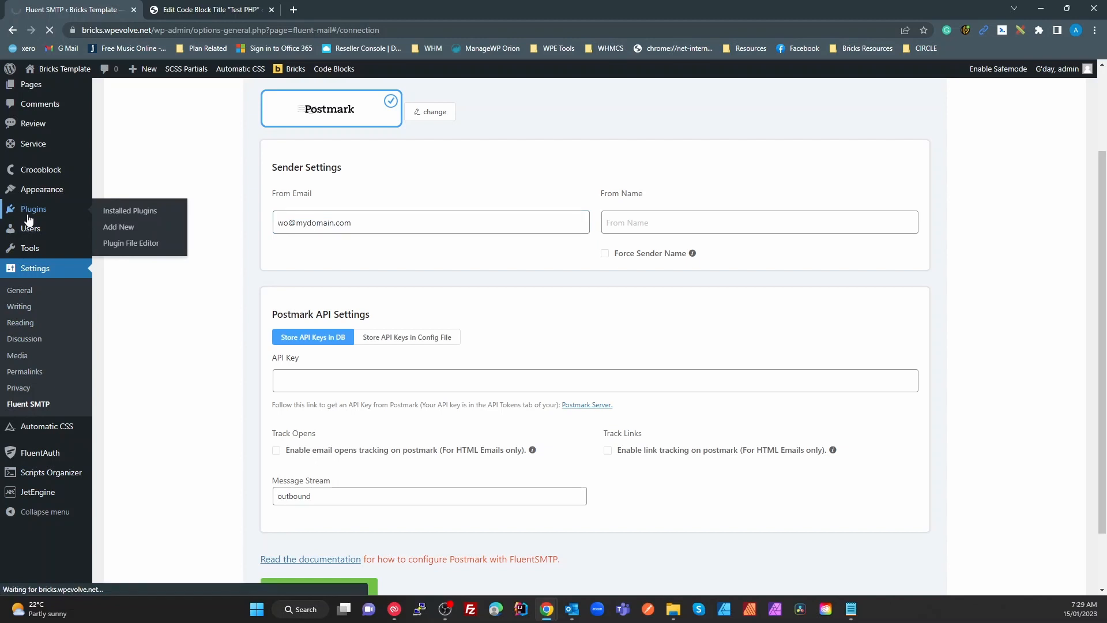
{"action": "scroll", "coordinate": [258, 427], "scroll_direction": "down", "scroll_amount": 2}
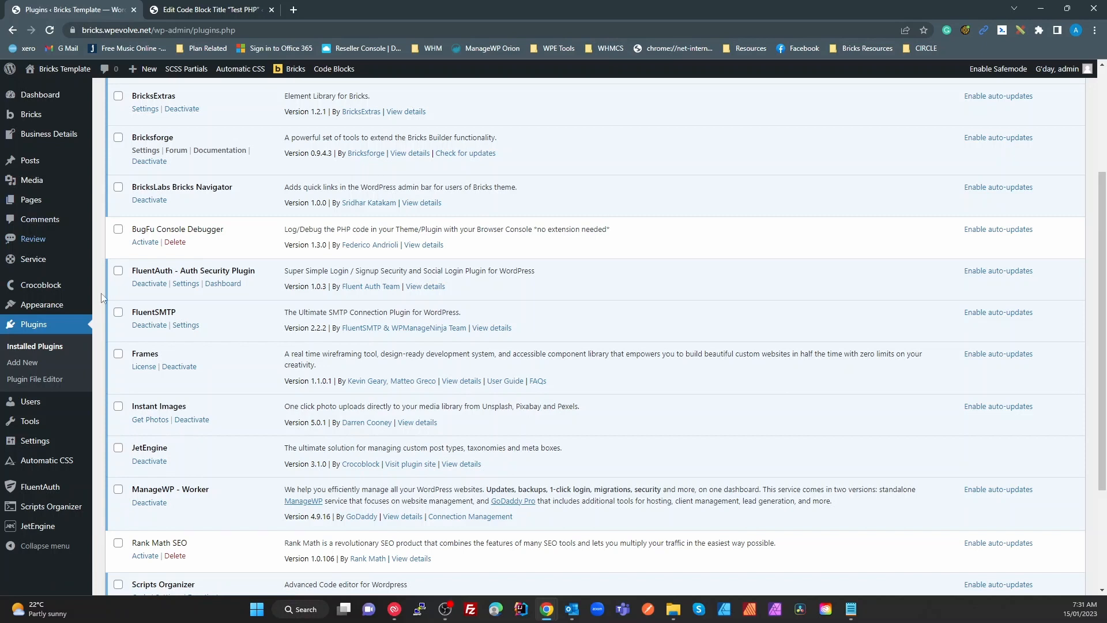
Open Media > Instant Images in a new browser tab and switch to it
{"action": "scroll", "coordinate": [23, 228], "scroll_direction": "up", "scroll_amount": 3}
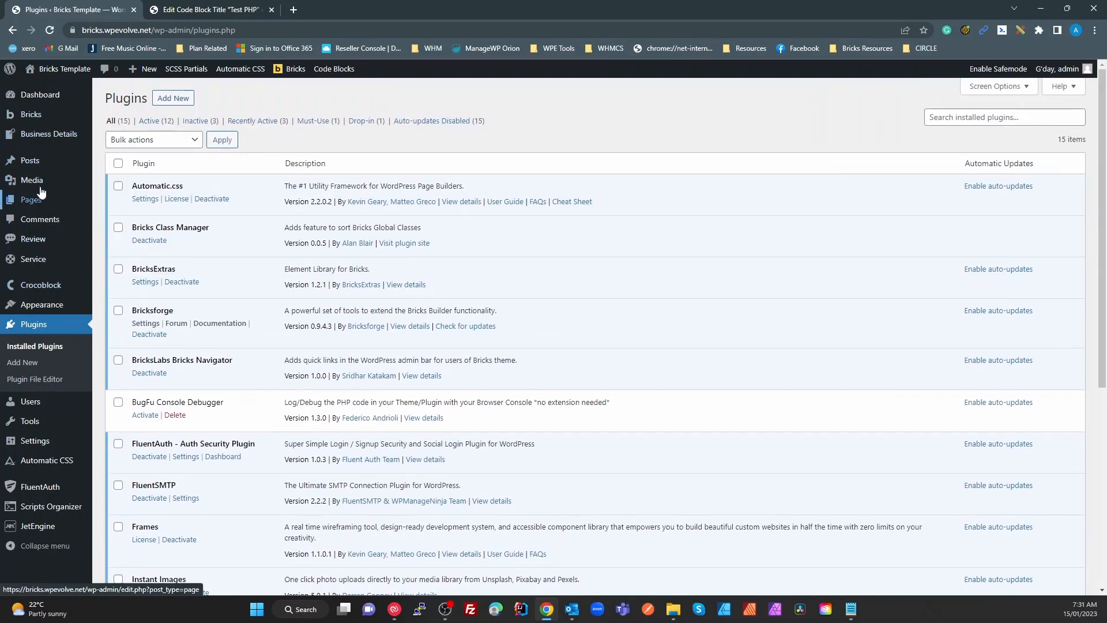
{"action": "mouse_move", "coordinate": [31, 182]}
{"action": "right_click", "coordinate": [127, 224]}
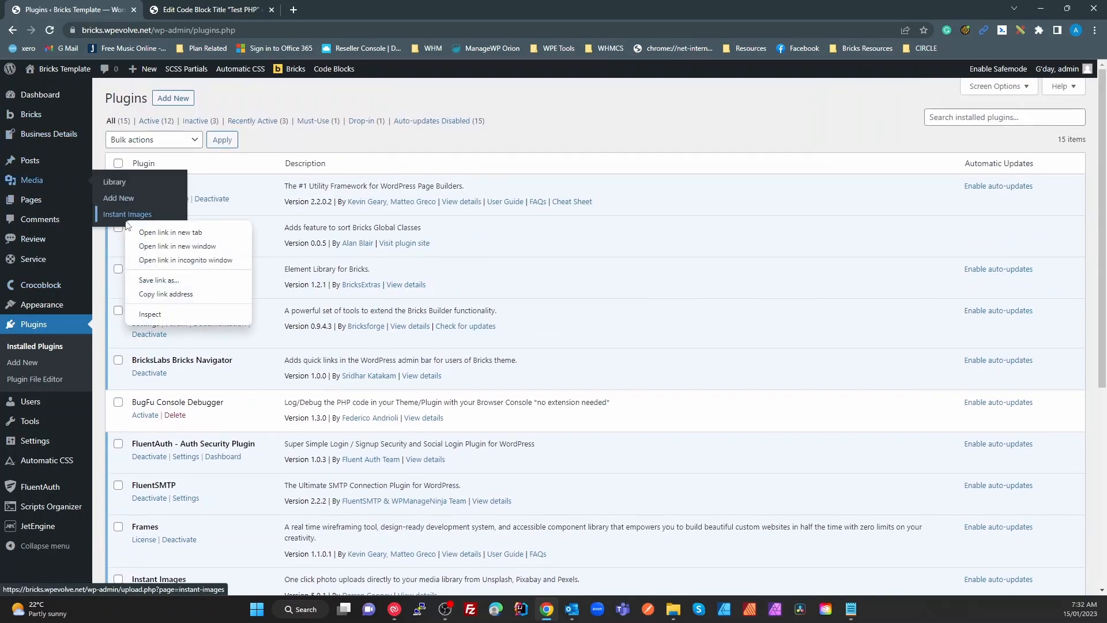
{"action": "left_click", "coordinate": [167, 232]}
{"action": "key", "text": "ctrl+Tab"}
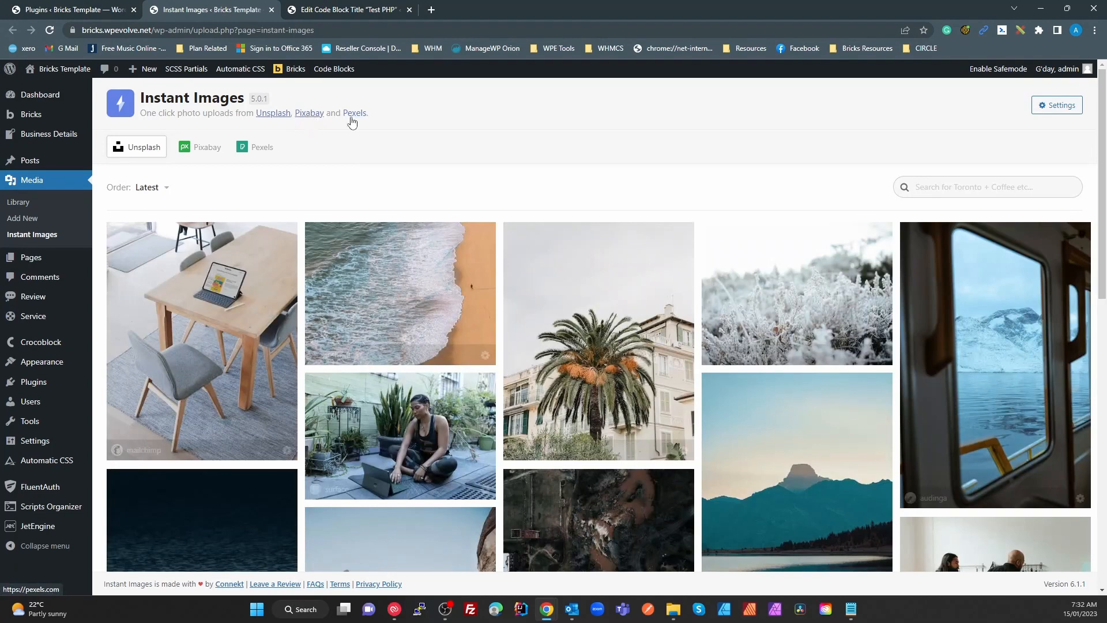
Search Instant Images for 'lion' (4855 results), then bring up the plugin's settings
{"action": "left_click", "coordinate": [938, 187]}
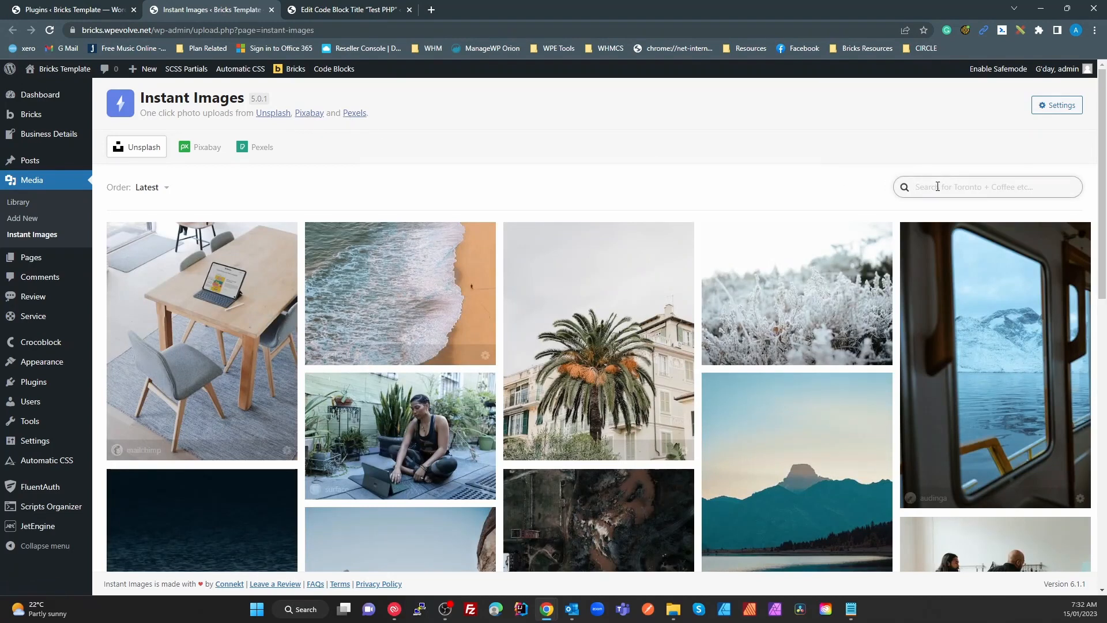
{"action": "type", "text": "lion"}
{"action": "key", "text": "Return"}
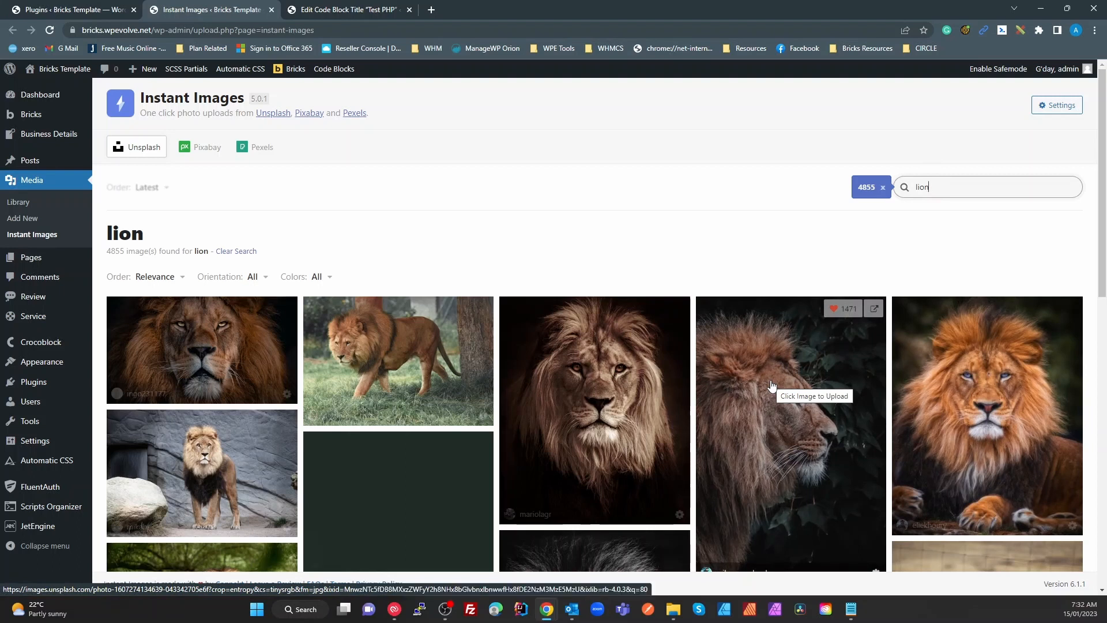
{"action": "left_click", "coordinate": [1054, 109]}
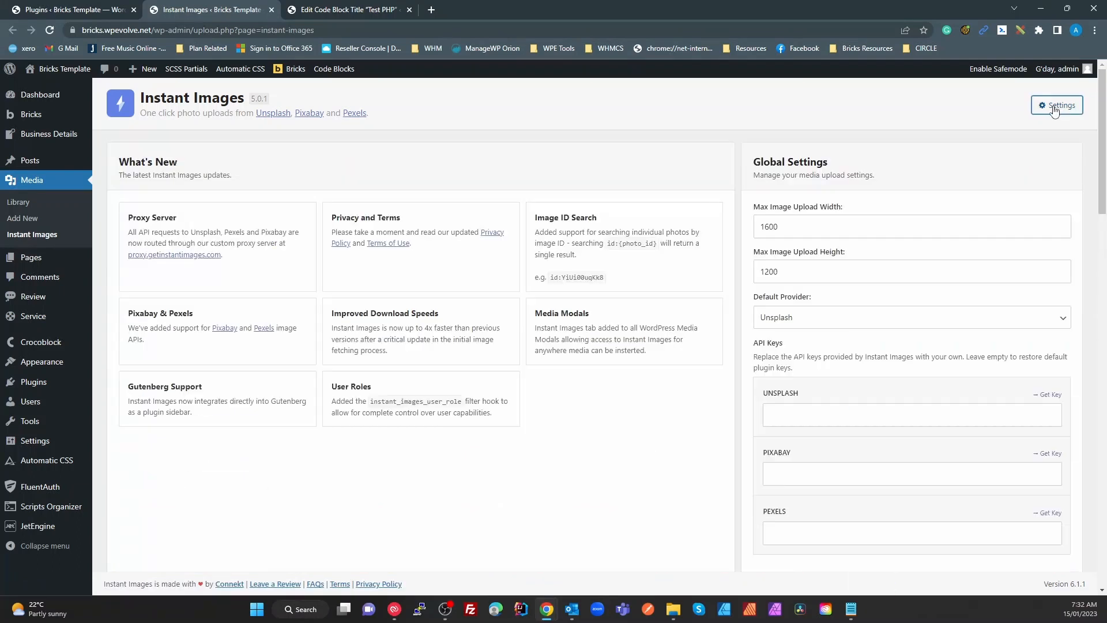
Check the max upload width, keep Unsplash as default provider, and close settings back to the lion results
{"action": "left_click", "coordinate": [796, 232]}
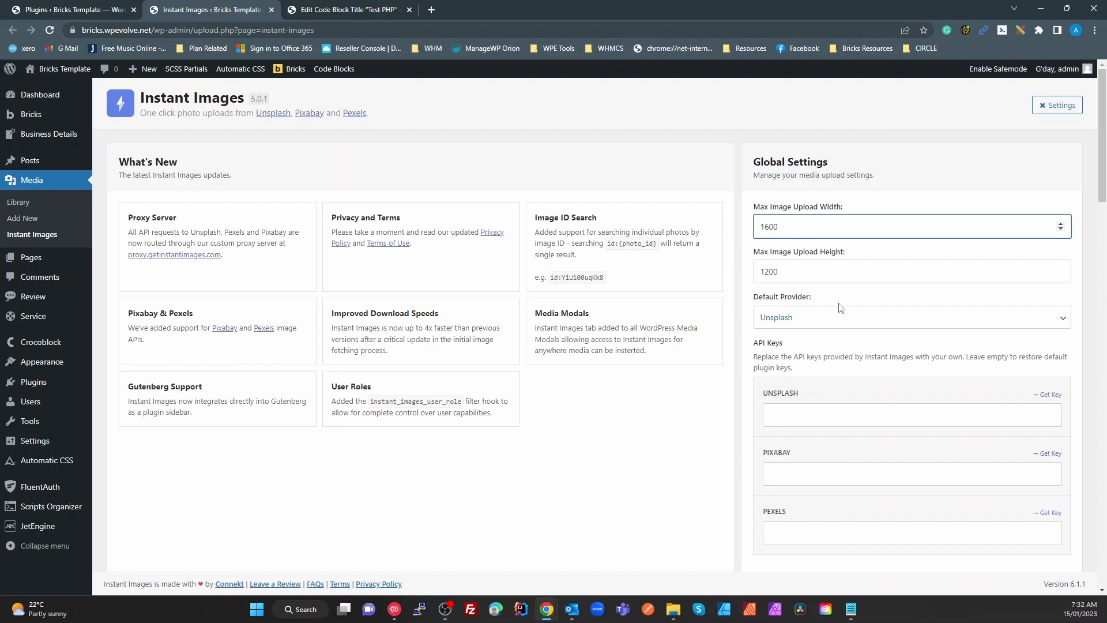
{"action": "left_click", "coordinate": [842, 318]}
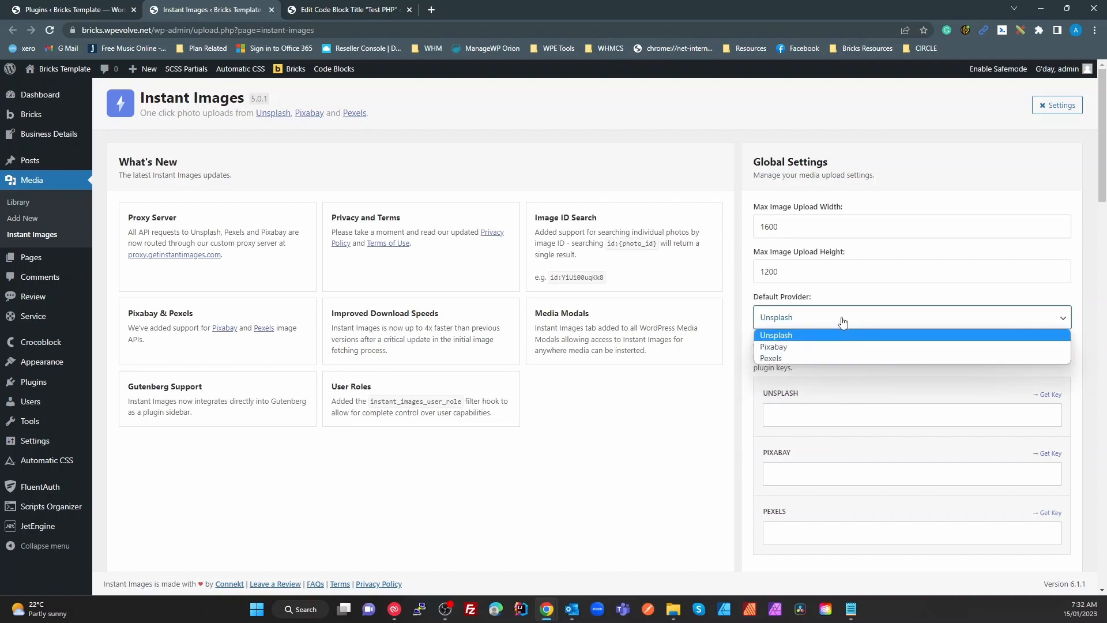
{"action": "left_click", "coordinate": [843, 332]}
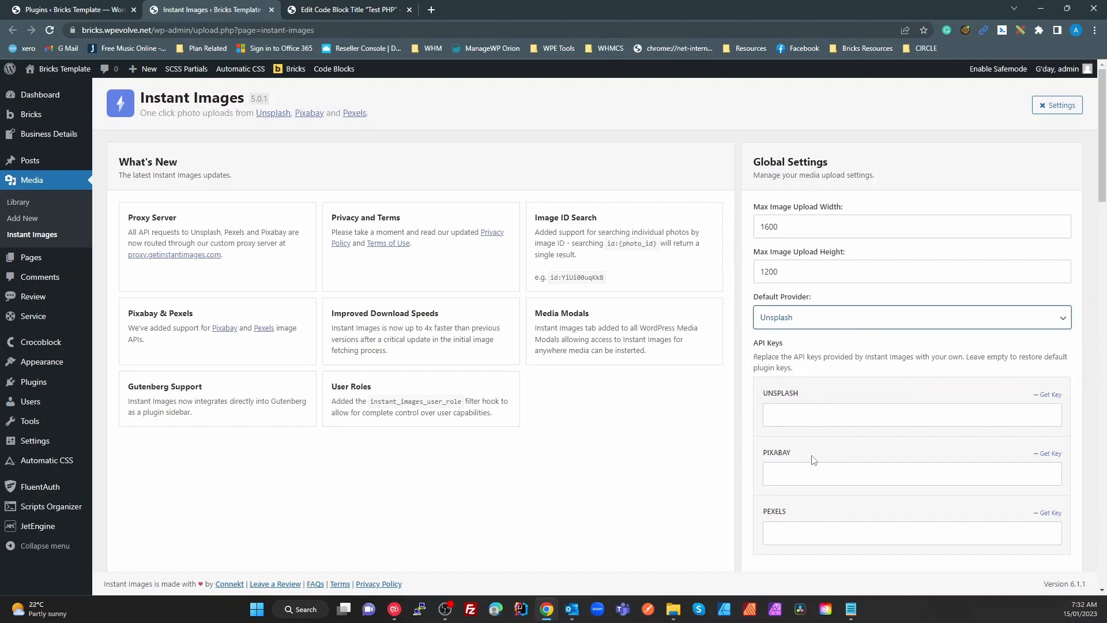
{"action": "scroll", "coordinate": [814, 459], "scroll_direction": "down", "scroll_amount": 2}
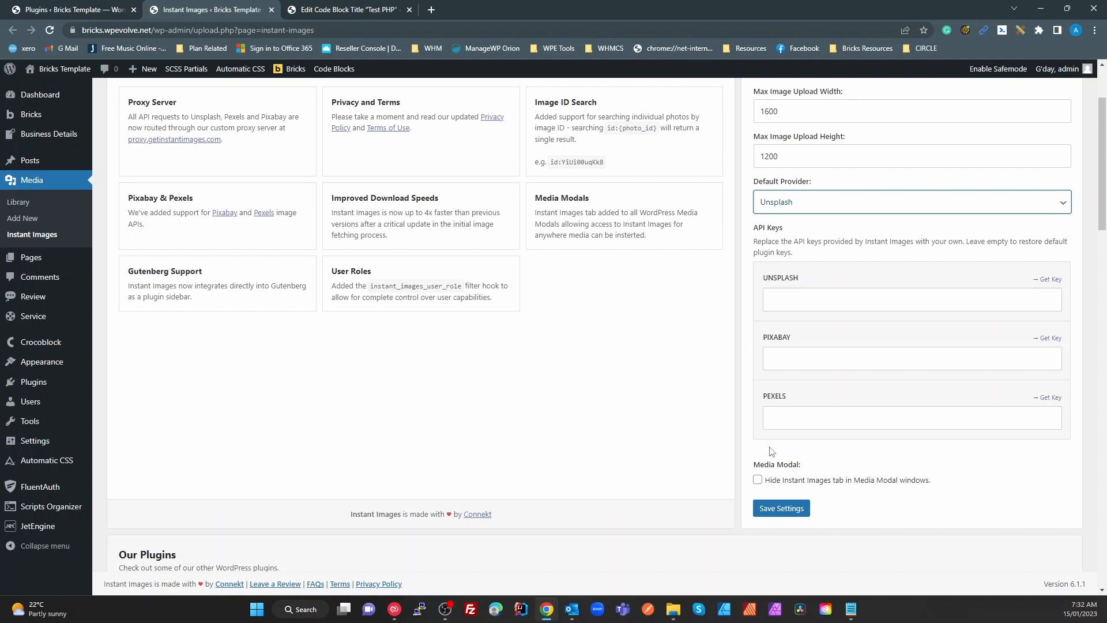
{"action": "scroll", "coordinate": [776, 447], "scroll_direction": "up", "scroll_amount": 2}
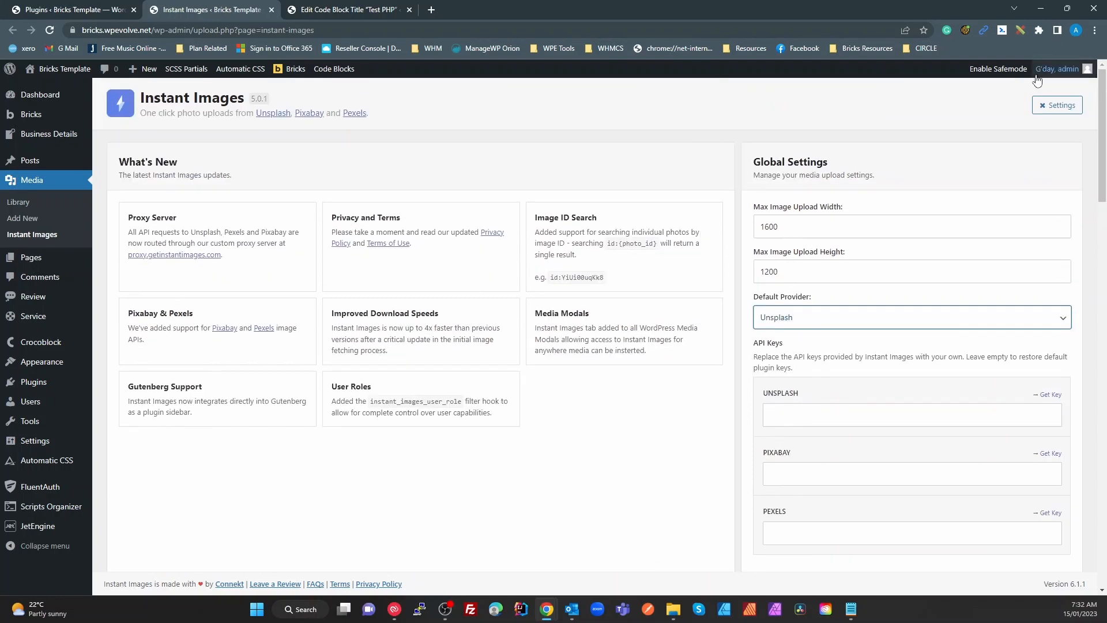
{"action": "left_click", "coordinate": [1037, 109]}
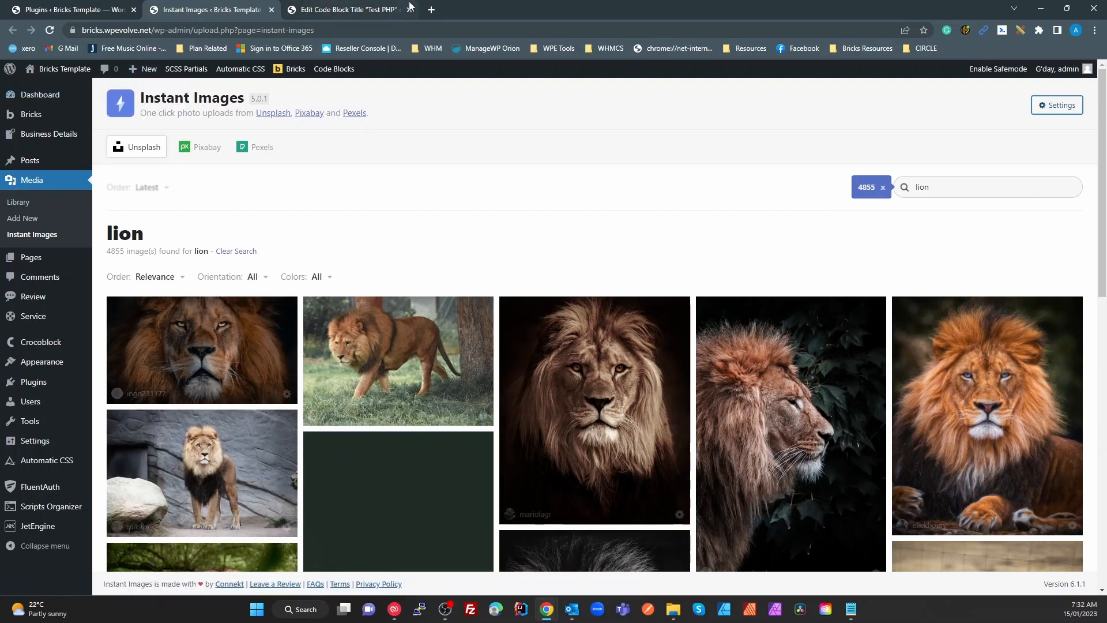
Open the home page in Bricks Builder in a new tab and open the hero Featured Image's media chooser
{"action": "right_click", "coordinate": [66, 86]}
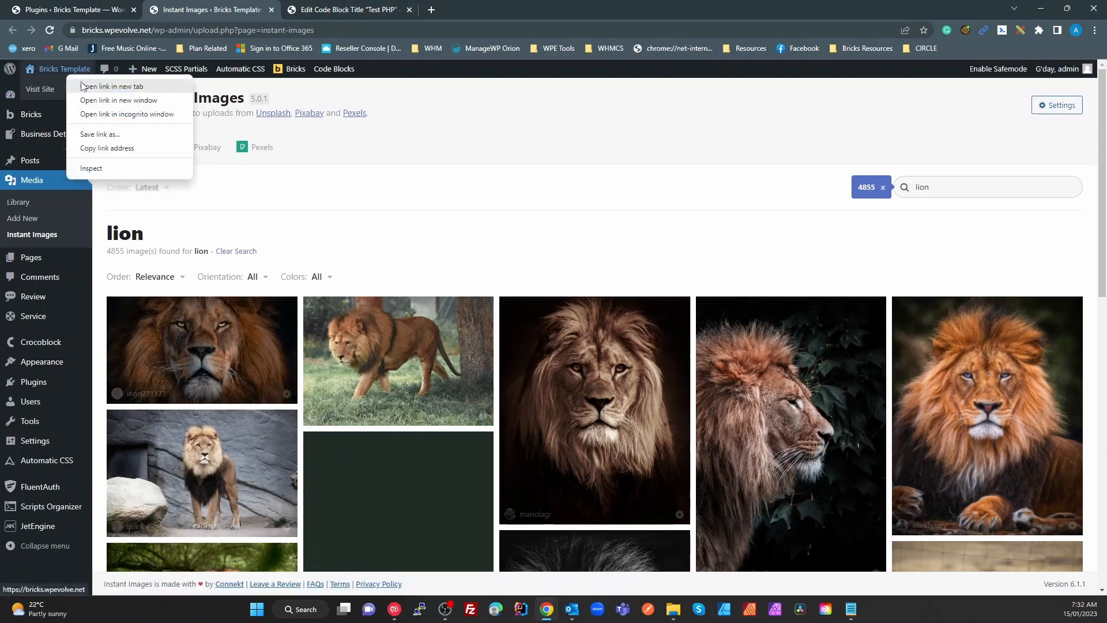
{"action": "left_click", "coordinate": [85, 87]}
{"action": "left_click", "coordinate": [296, 11]}
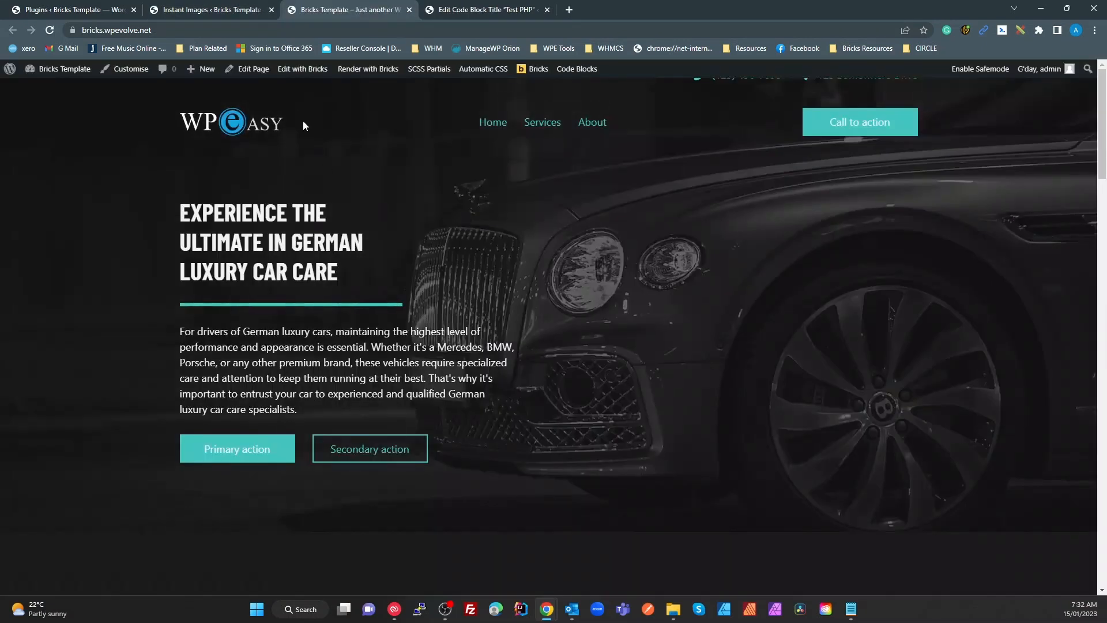
{"action": "left_click", "coordinate": [303, 69]}
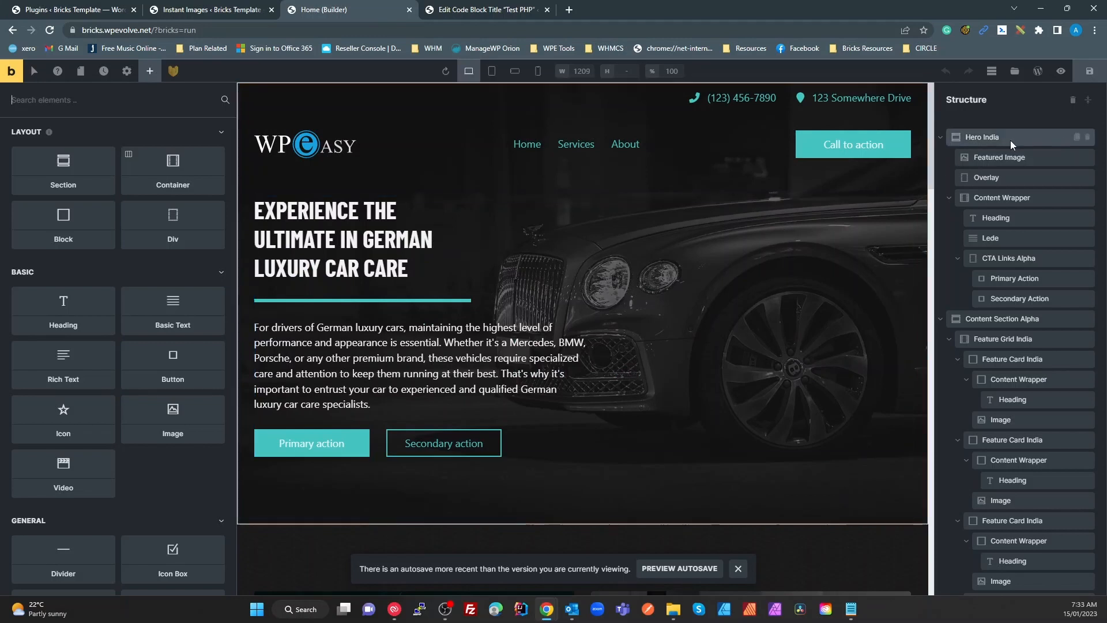
{"action": "left_click", "coordinate": [988, 157]}
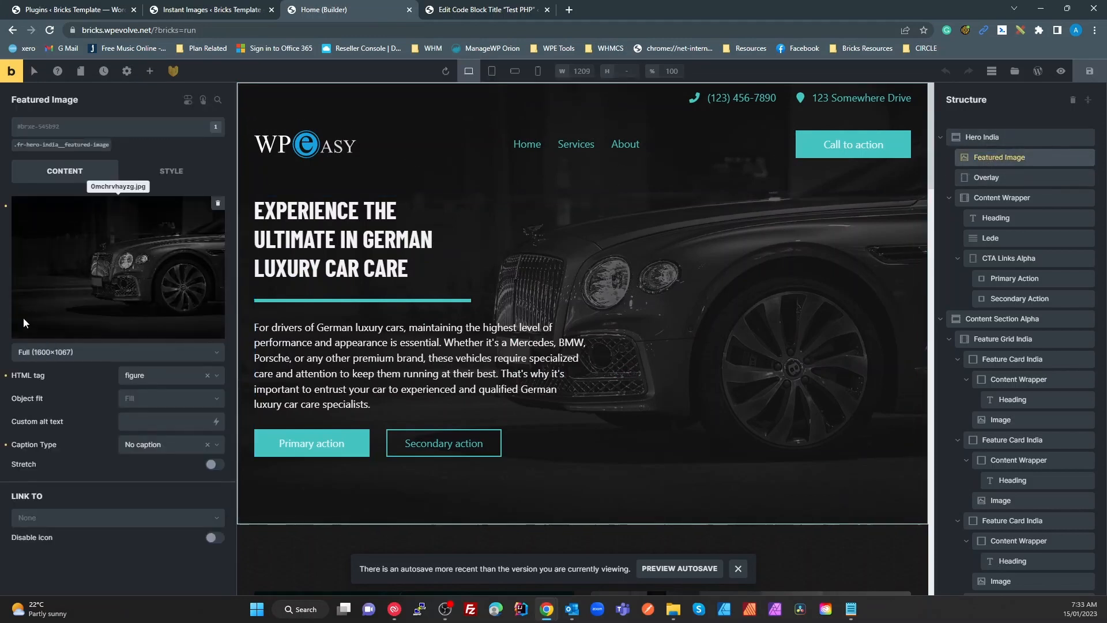
{"action": "left_click", "coordinate": [149, 257]}
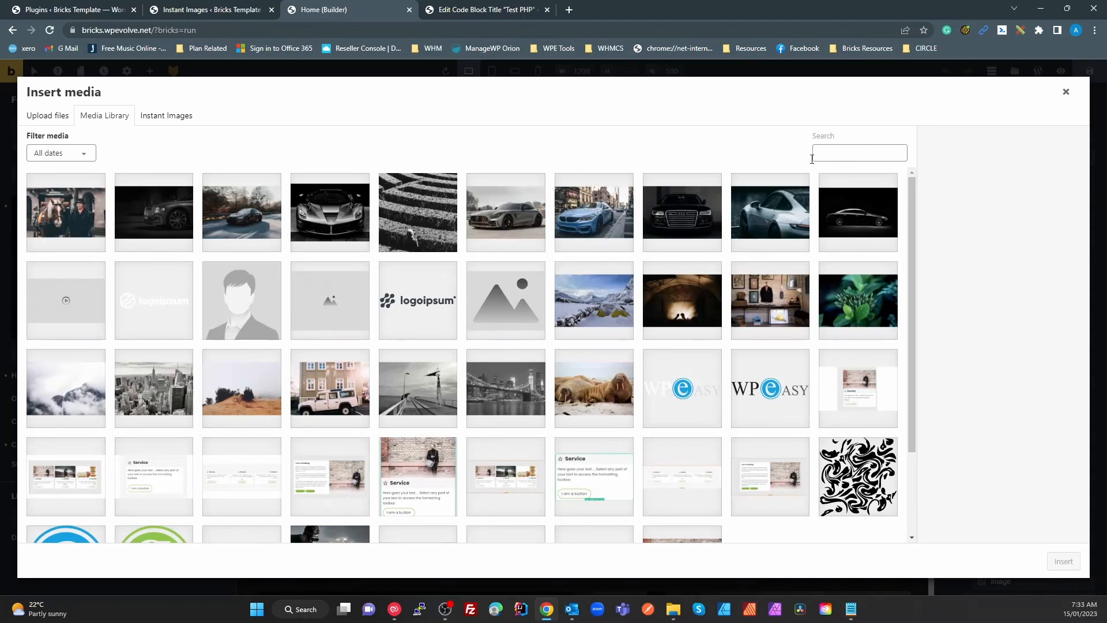
Search the media chooser's free stock photos for 'lion'
{"action": "left_click", "coordinate": [177, 121]}
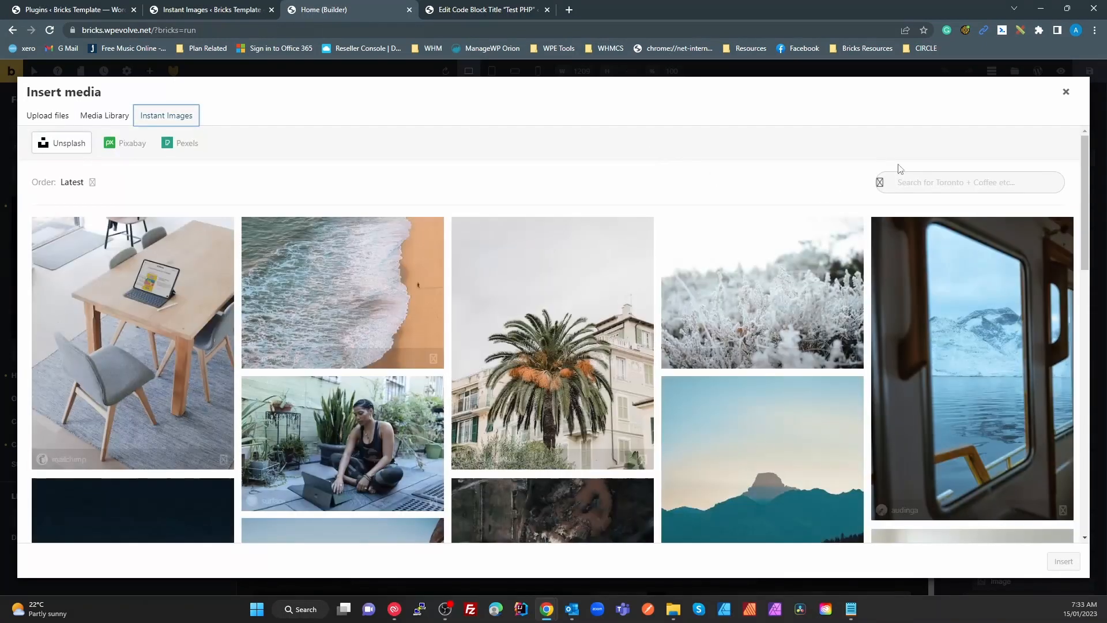
{"action": "left_click", "coordinate": [874, 170]}
{"action": "type", "text": "lion"}
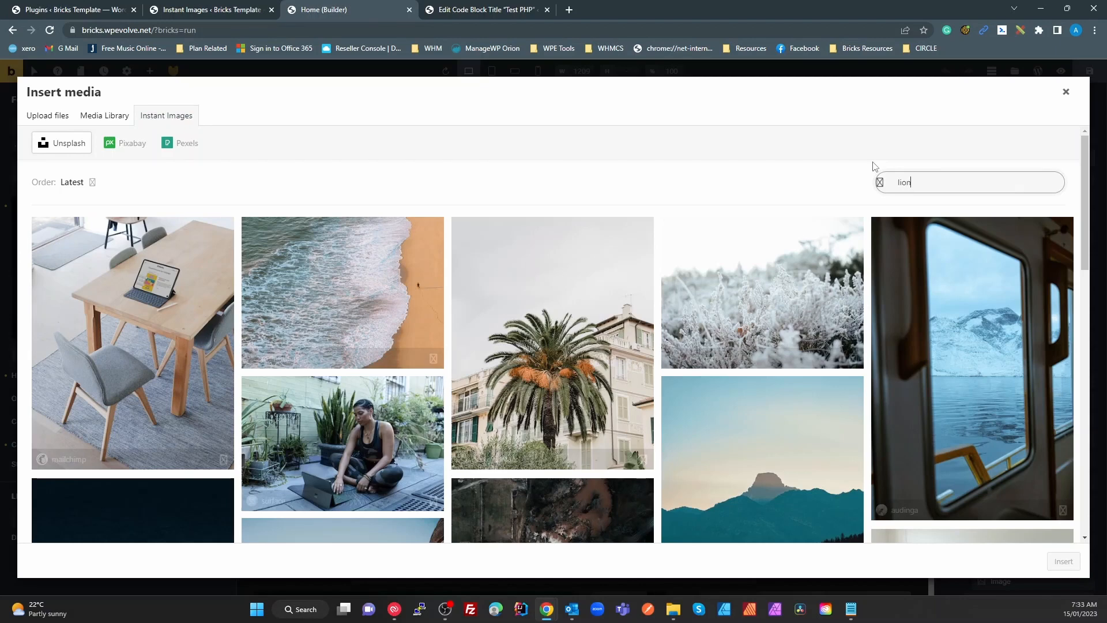
{"action": "key", "text": "Return"}
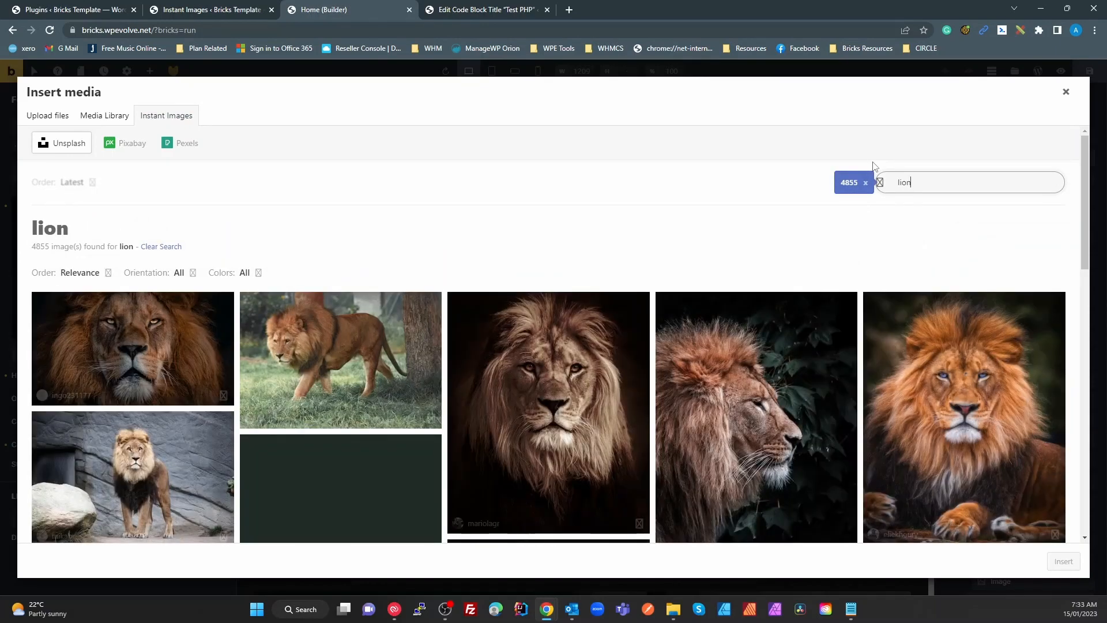
Download the close-up lion photo, use it as the hero Featured Image, and return to the plugins list
{"action": "scroll", "coordinate": [733, 277], "scroll_direction": "down", "scroll_amount": 10}
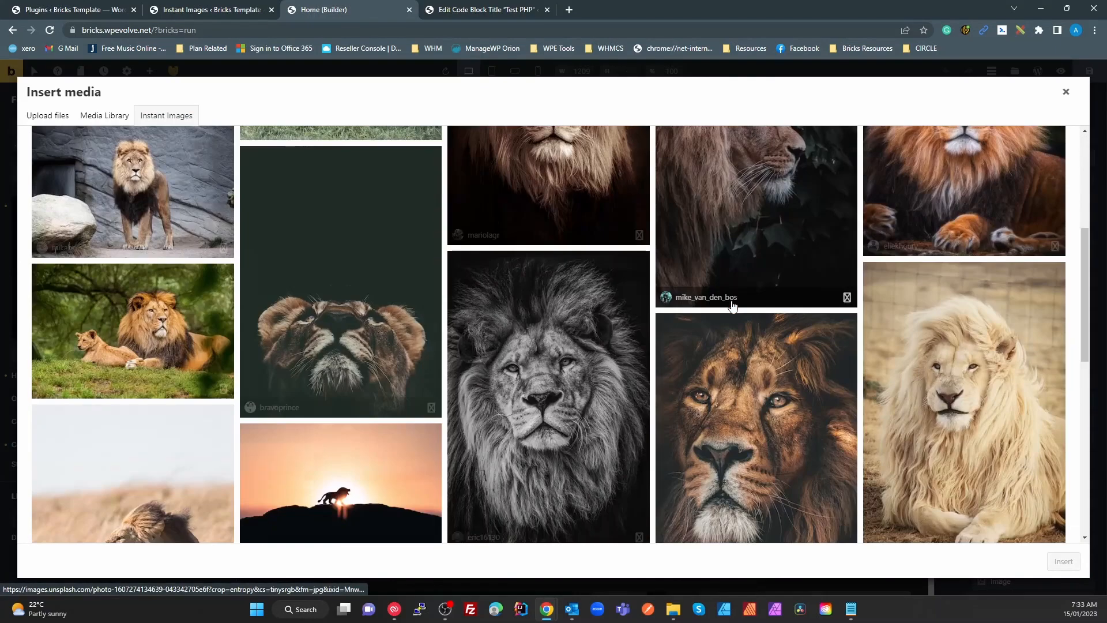
{"action": "scroll", "coordinate": [732, 330], "scroll_direction": "down", "scroll_amount": 5}
{"action": "scroll", "coordinate": [731, 332], "scroll_direction": "up", "scroll_amount": 8}
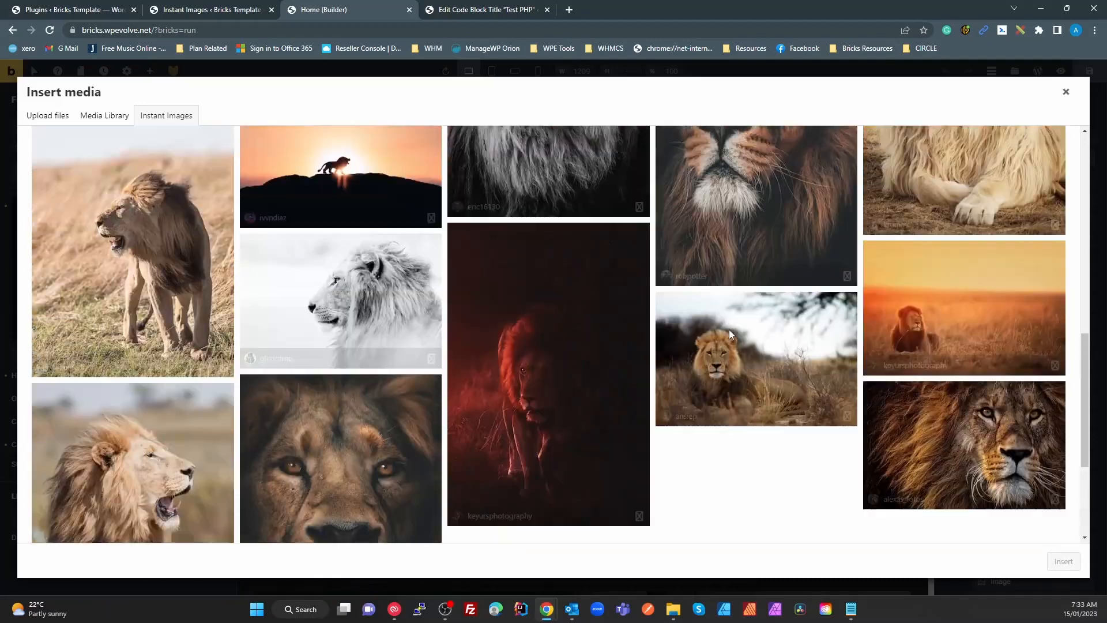
{"action": "scroll", "coordinate": [729, 334], "scroll_direction": "up", "scroll_amount": 6}
{"action": "scroll", "coordinate": [728, 346], "scroll_direction": "down", "scroll_amount": 2}
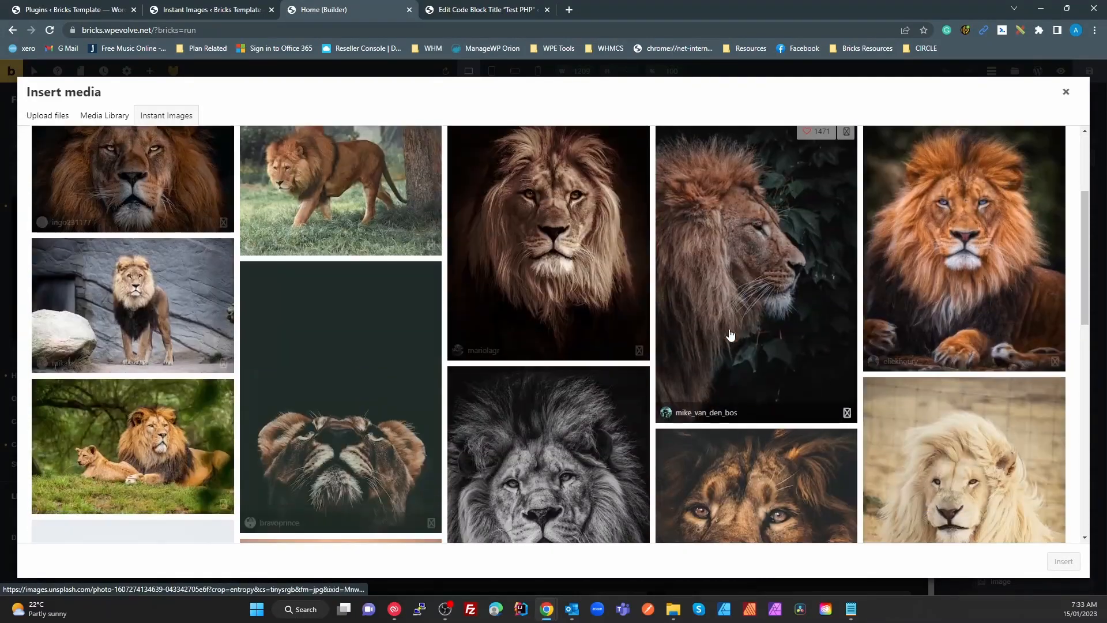
{"action": "scroll", "coordinate": [728, 351], "scroll_direction": "up", "scroll_amount": 2}
{"action": "scroll", "coordinate": [728, 350], "scroll_direction": "down", "scroll_amount": 5}
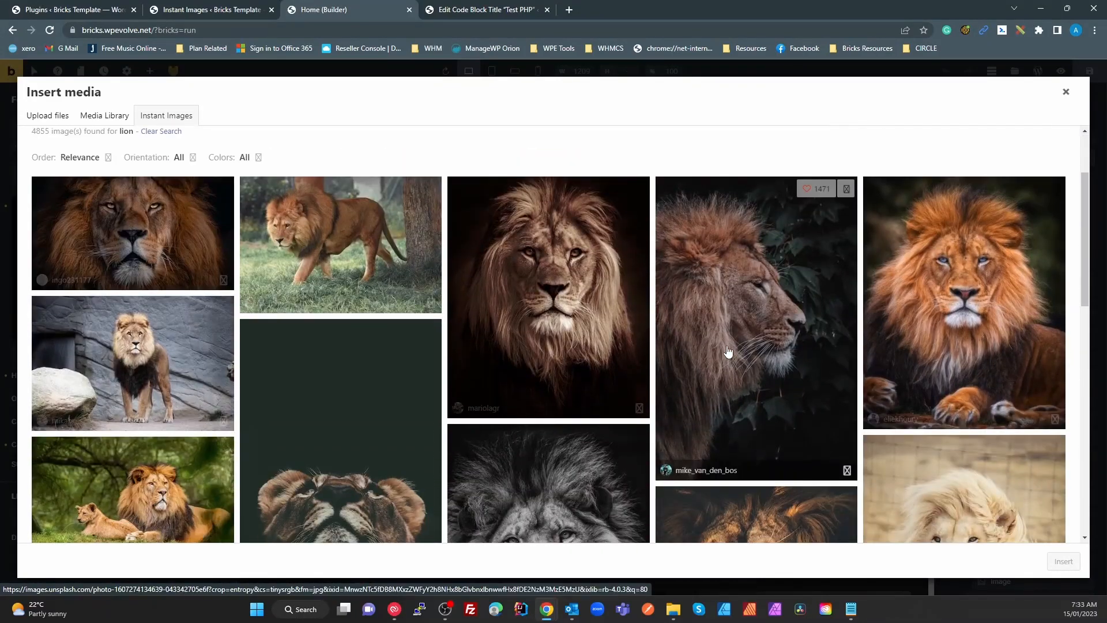
{"action": "scroll", "coordinate": [728, 351], "scroll_direction": "down", "scroll_amount": 3}
{"action": "scroll", "coordinate": [728, 351], "scroll_direction": "down", "scroll_amount": 4}
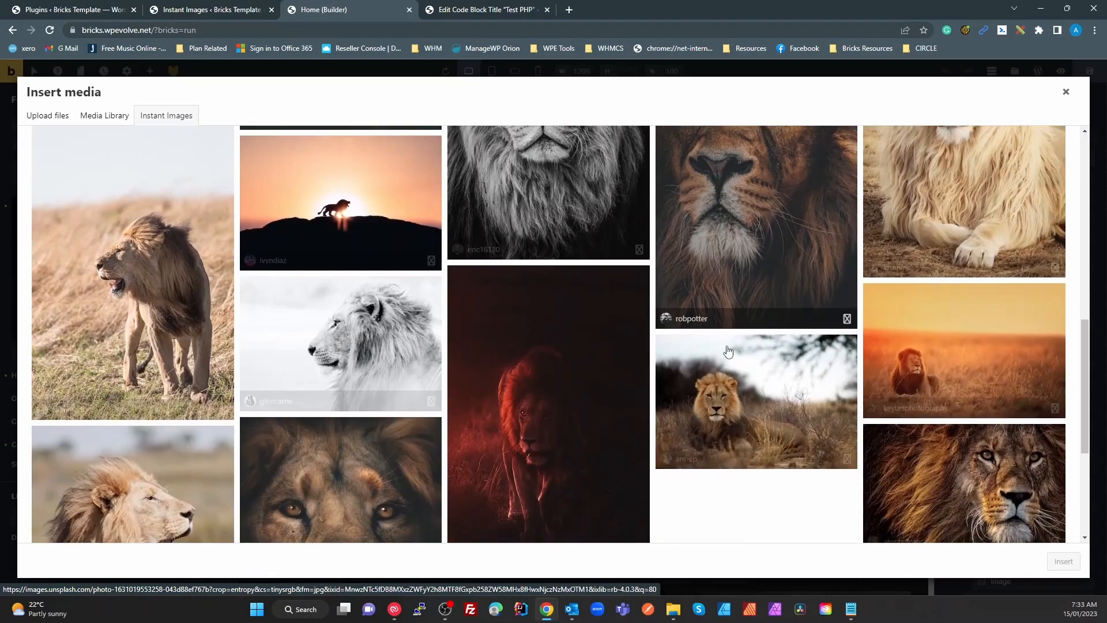
{"action": "scroll", "coordinate": [729, 355], "scroll_direction": "up", "scroll_amount": 8}
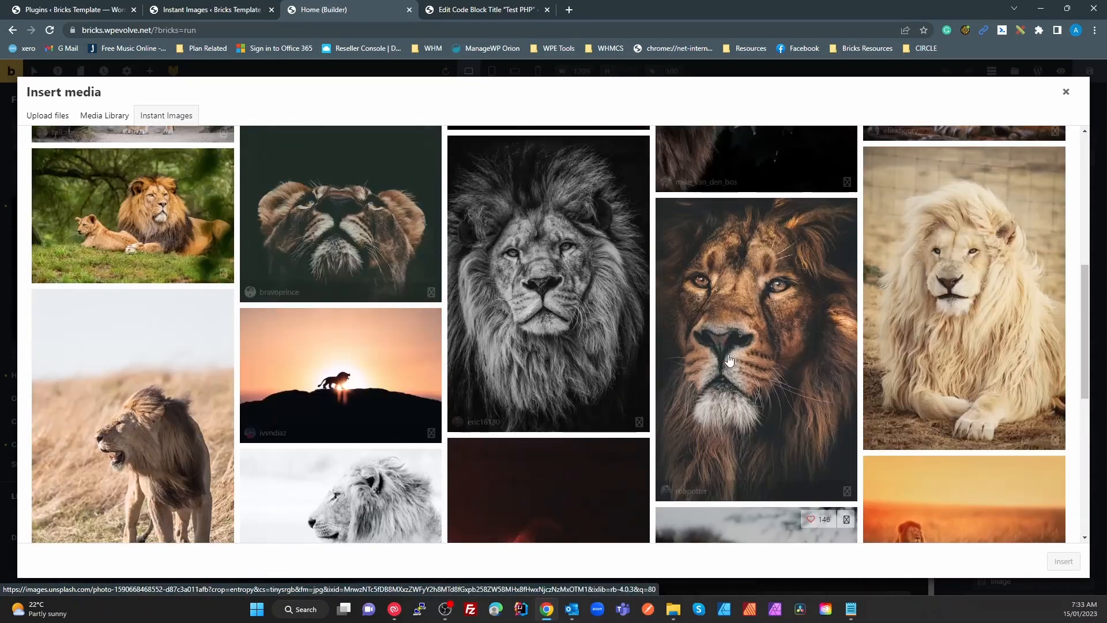
{"action": "scroll", "coordinate": [729, 360], "scroll_direction": "up", "scroll_amount": 2}
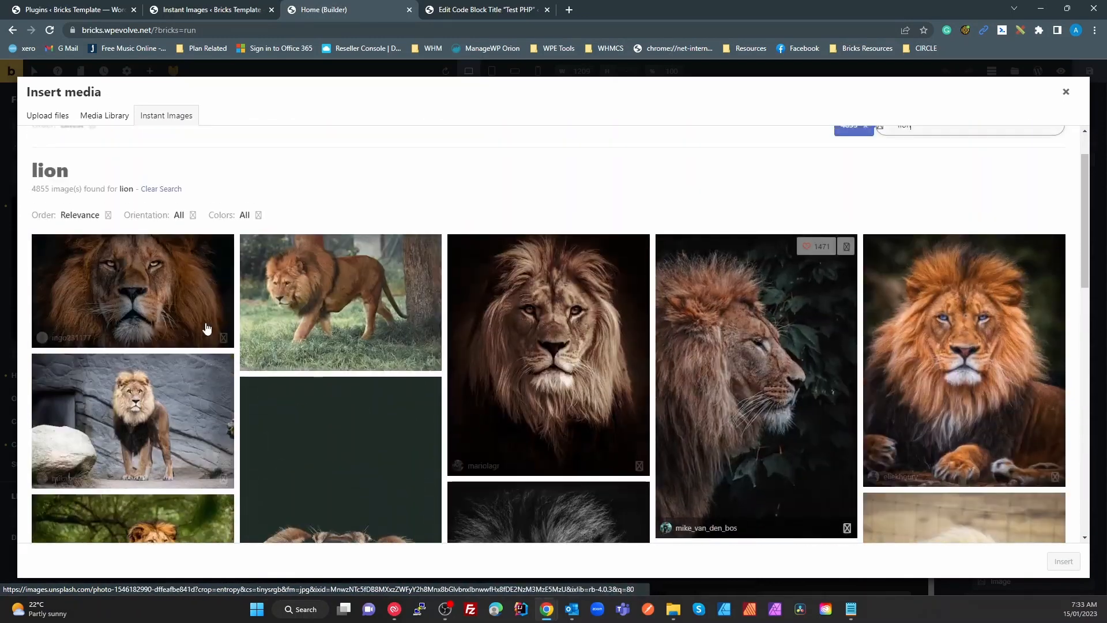
{"action": "left_click", "coordinate": [154, 296]}
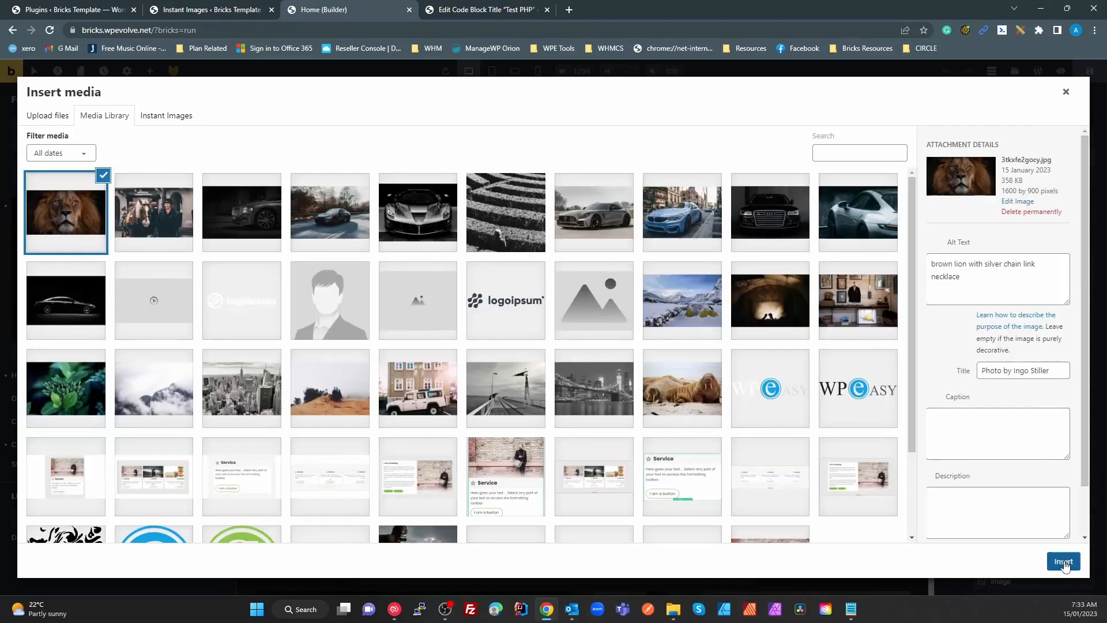
{"action": "left_click", "coordinate": [1064, 561]}
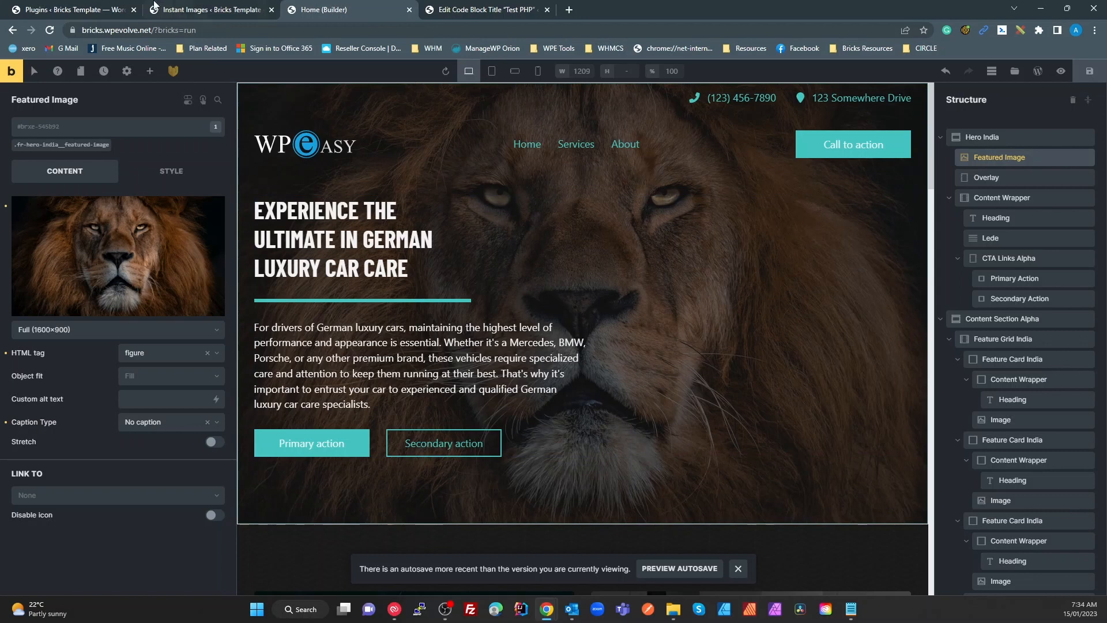
{"action": "left_click", "coordinate": [86, 10]}
{"action": "scroll", "coordinate": [247, 521], "scroll_direction": "down", "scroll_amount": 2}
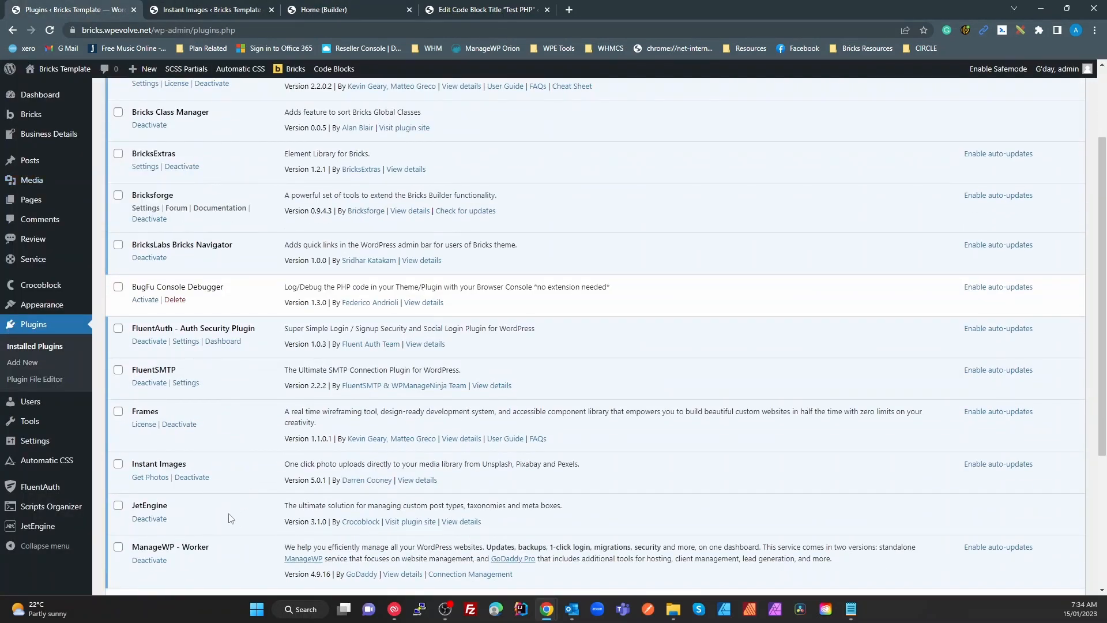
{"action": "scroll", "coordinate": [236, 518], "scroll_direction": "down", "scroll_amount": 2}
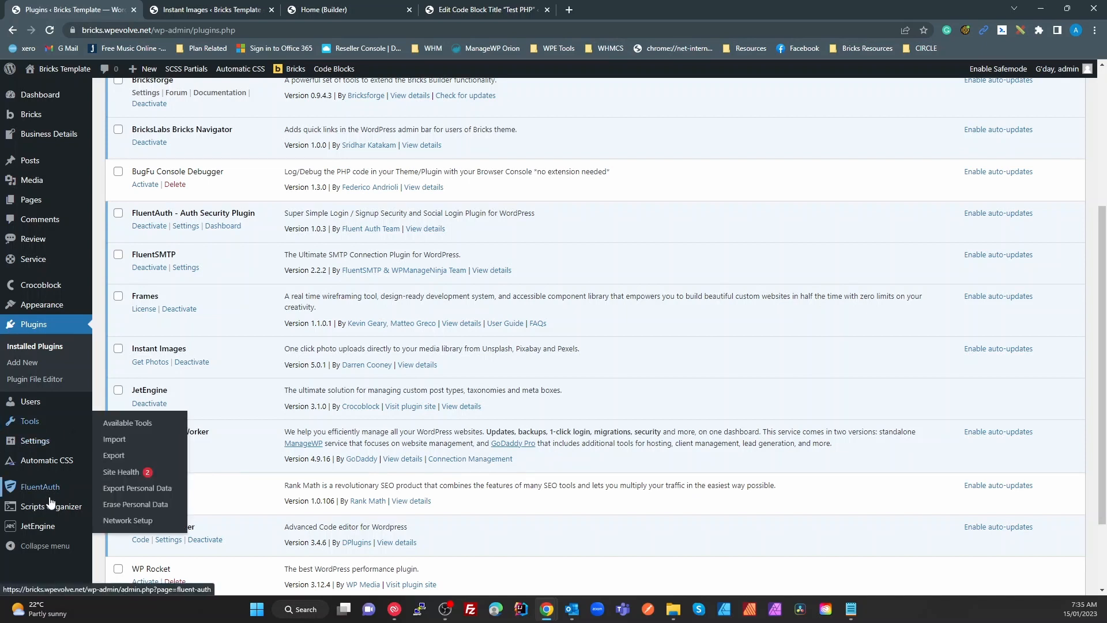
{"action": "mouse_move", "coordinate": [52, 527]}
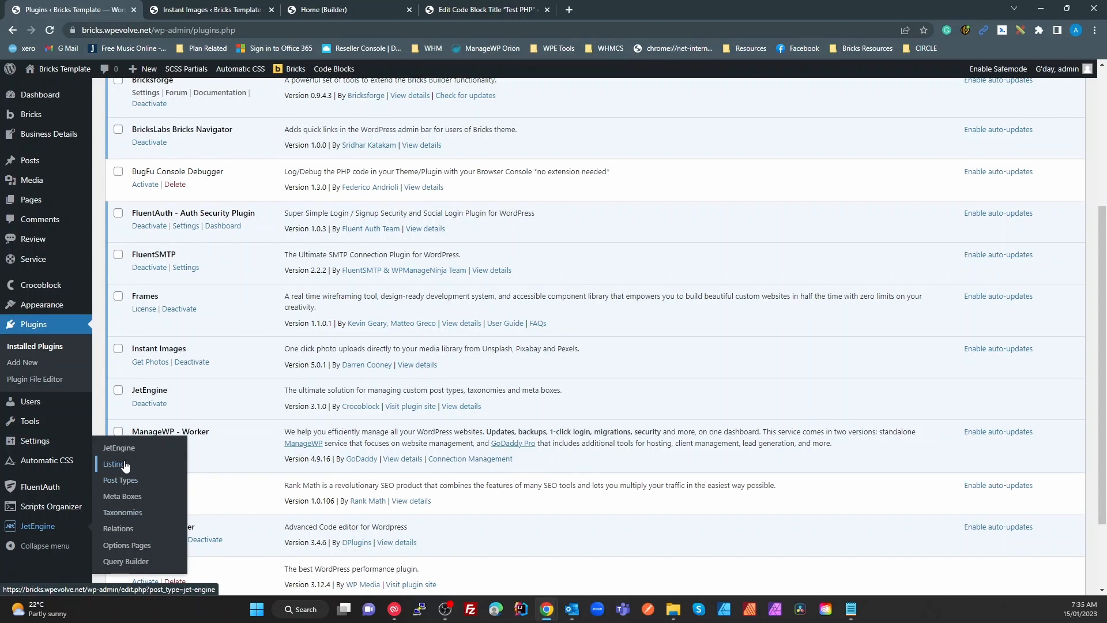
Open the JetEngine Review post type and inspect its Rating meta field and advanced settings
{"action": "left_click", "coordinate": [122, 483]}
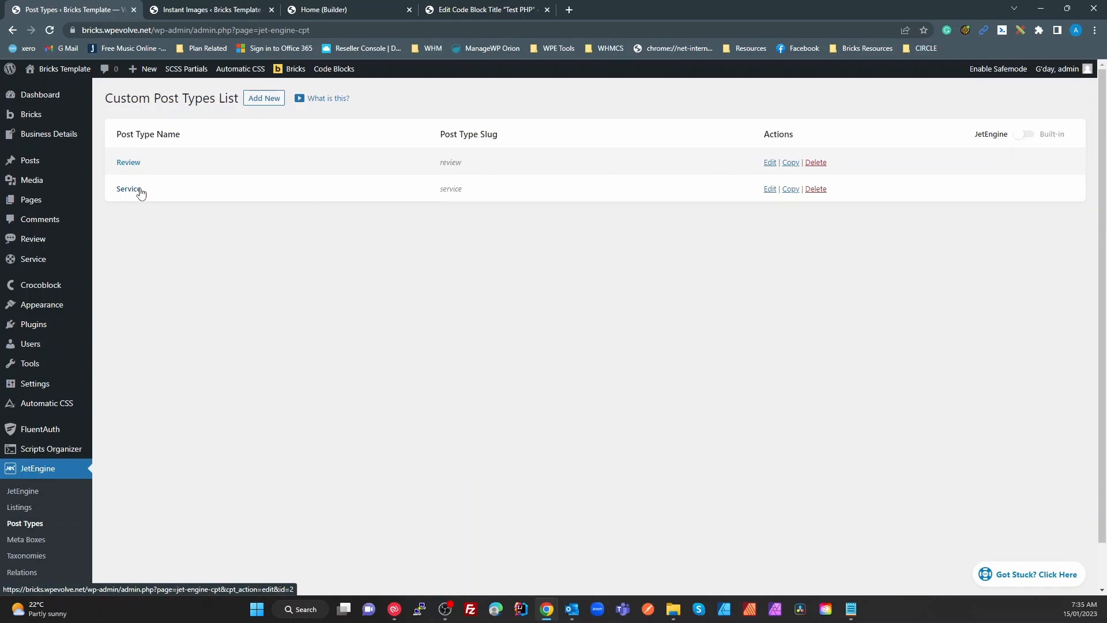
{"action": "left_click", "coordinate": [126, 163]}
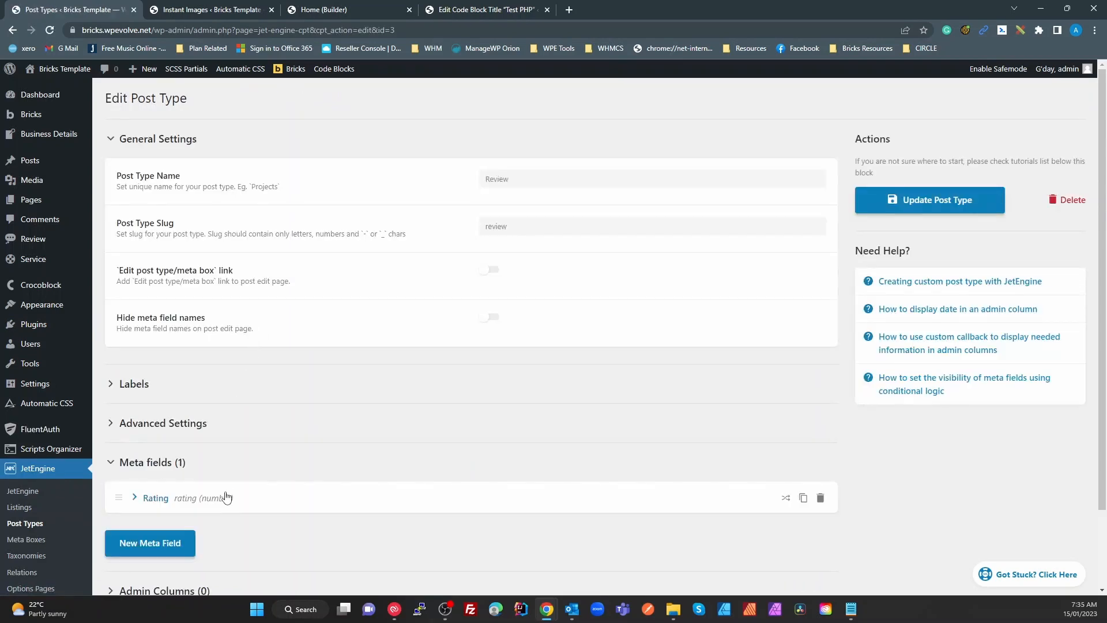
{"action": "scroll", "coordinate": [230, 491], "scroll_direction": "down", "scroll_amount": 2}
{"action": "left_click", "coordinate": [146, 407]}
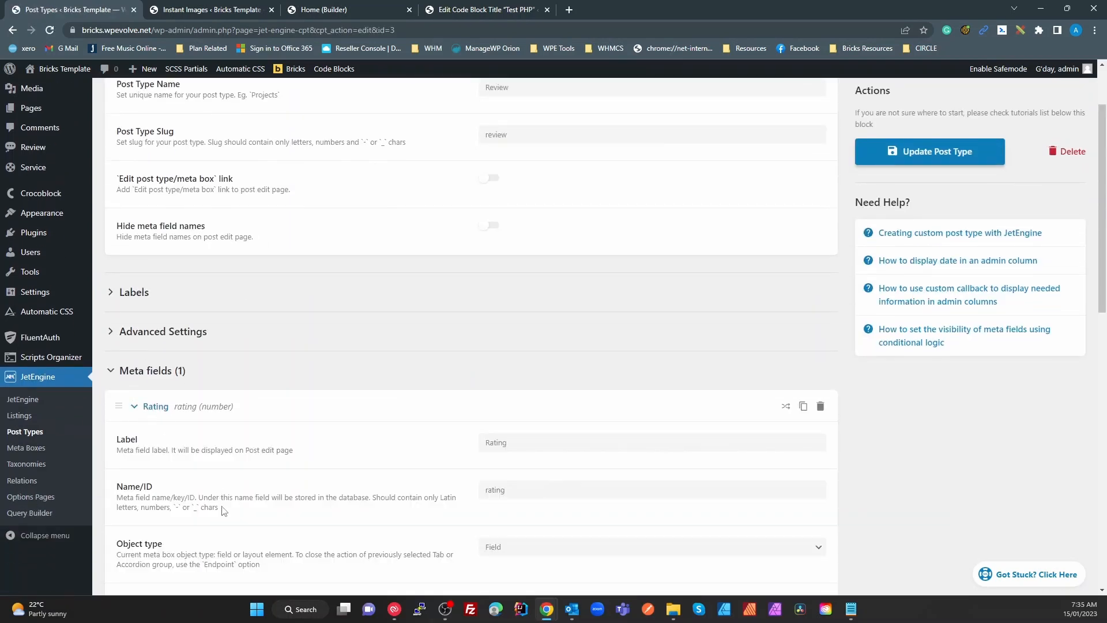
{"action": "scroll", "coordinate": [357, 380], "scroll_direction": "up", "scroll_amount": 2}
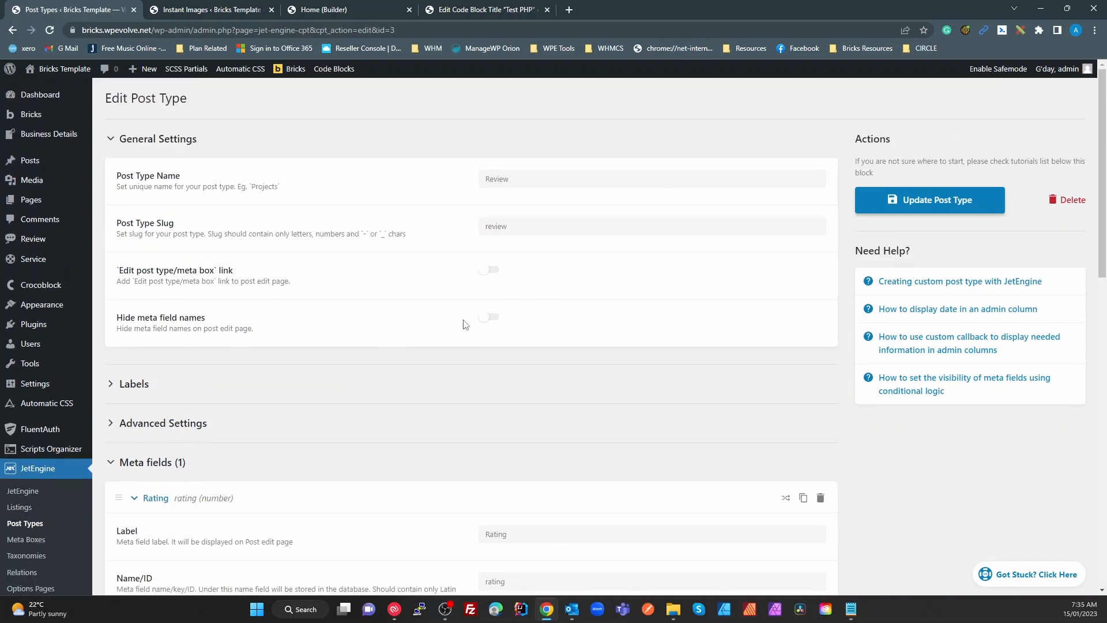
{"action": "left_click", "coordinate": [187, 424]}
{"action": "scroll", "coordinate": [548, 415], "scroll_direction": "down", "scroll_amount": 15}
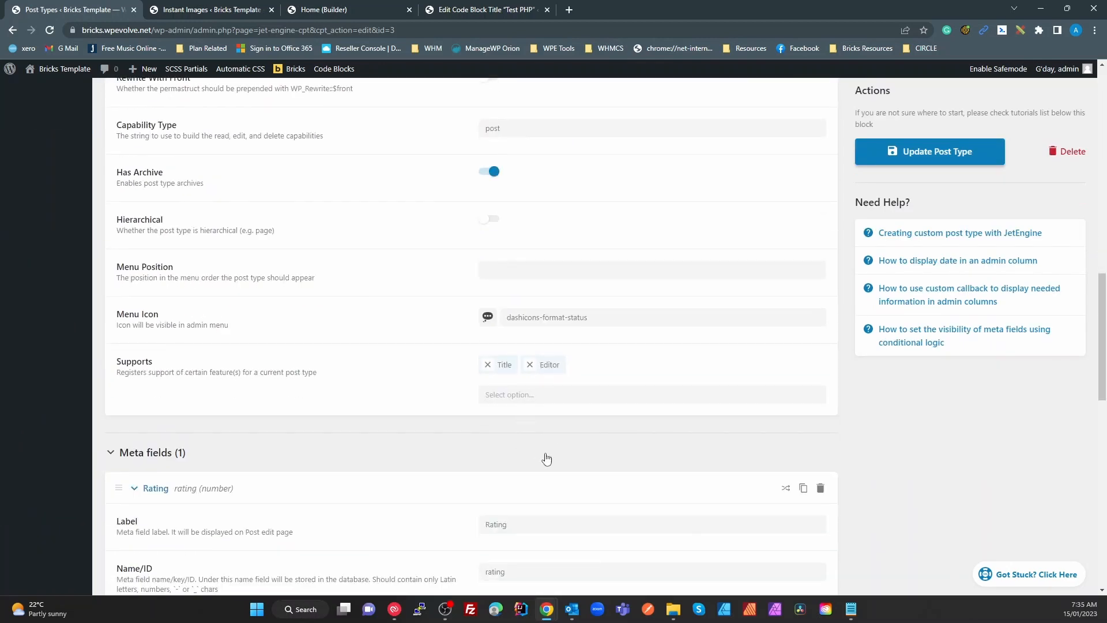
{"action": "scroll", "coordinate": [545, 462], "scroll_direction": "down", "scroll_amount": 1}
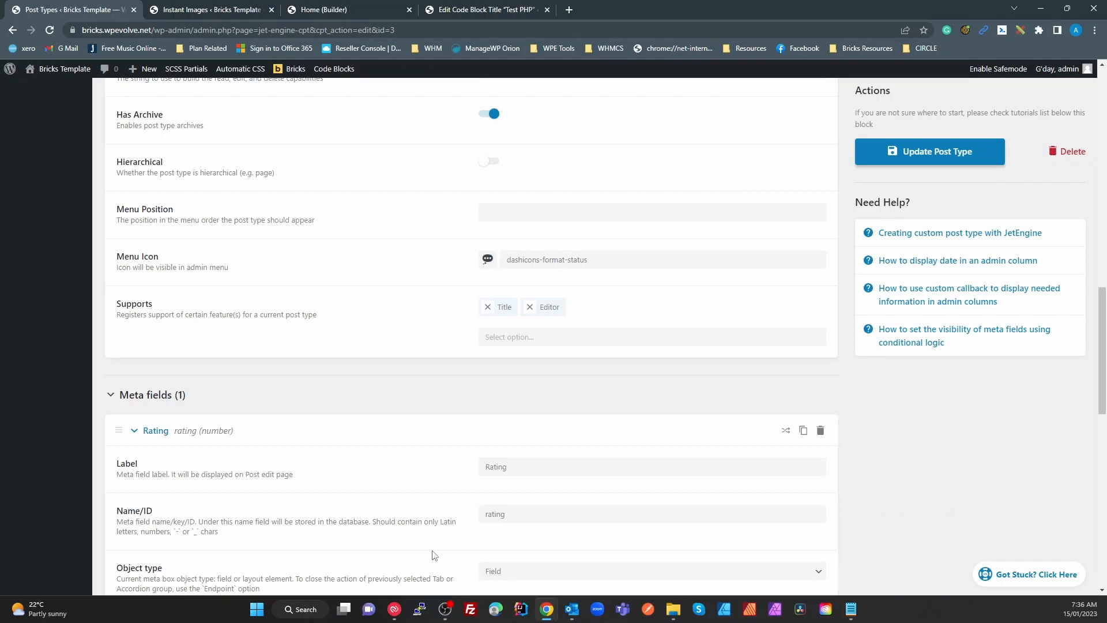
{"action": "scroll", "coordinate": [450, 404], "scroll_direction": "up", "scroll_amount": 12}
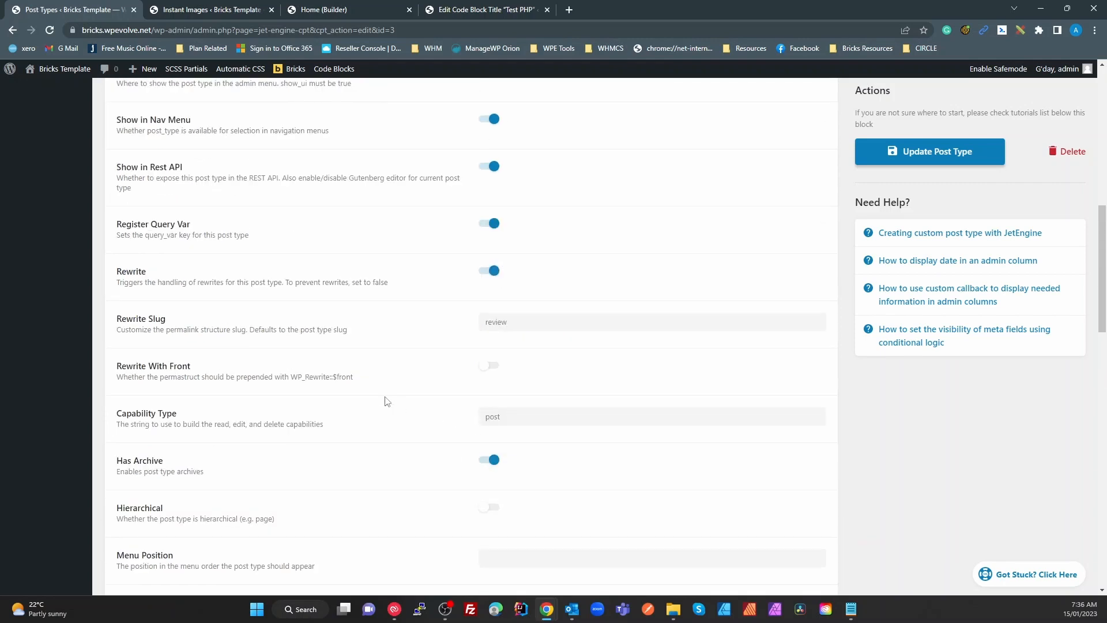
{"action": "scroll", "coordinate": [361, 392], "scroll_direction": "up", "scroll_amount": 1}
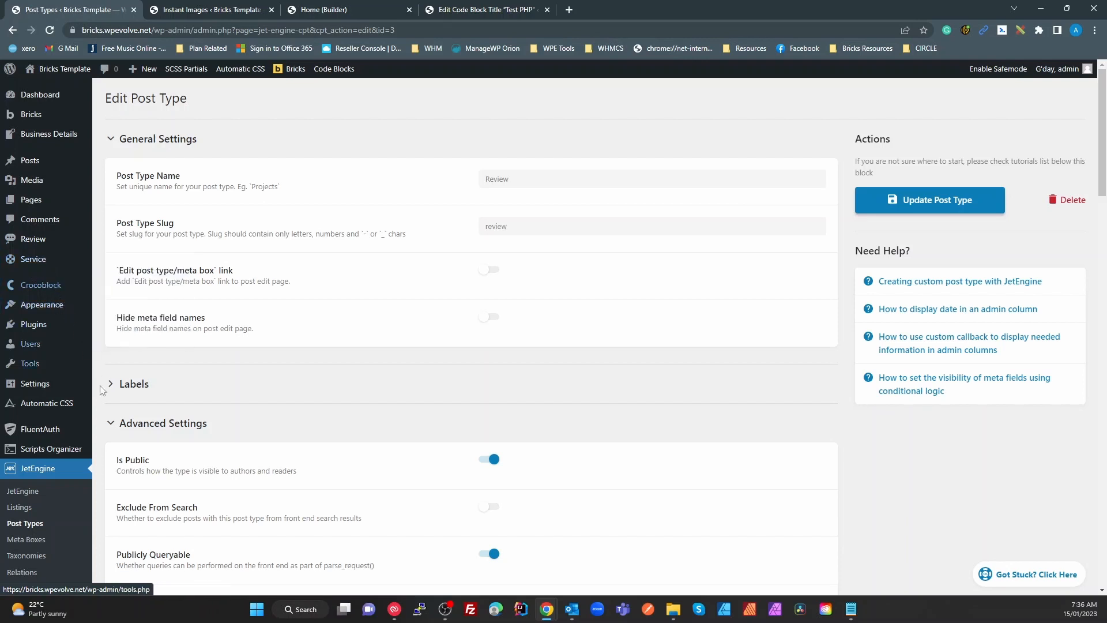
{"action": "scroll", "coordinate": [123, 442], "scroll_direction": "down", "scroll_amount": 3}
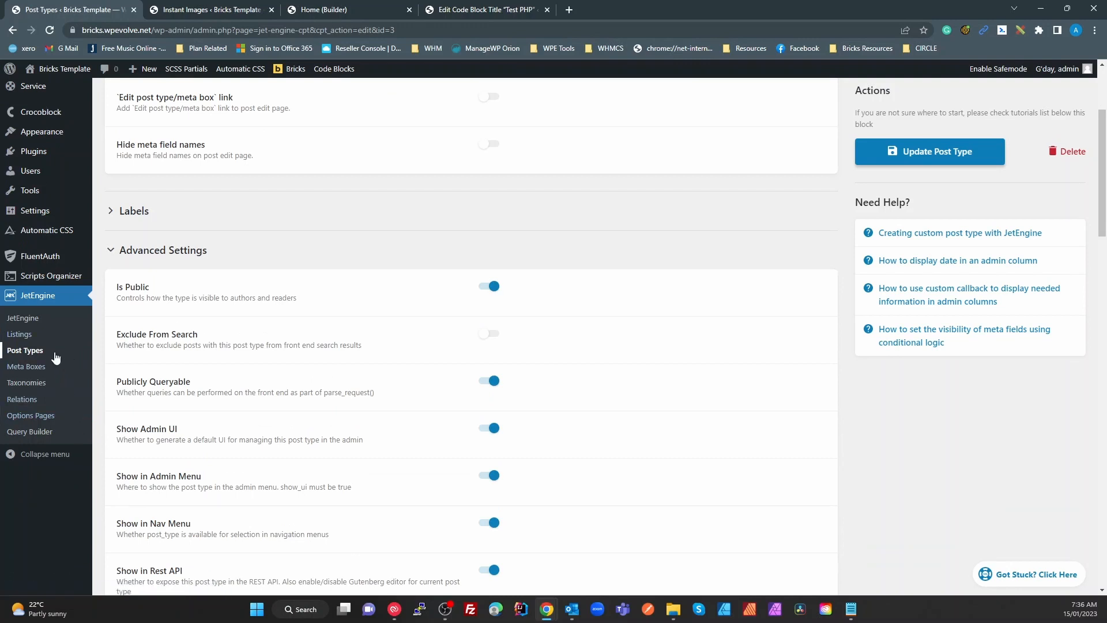
{"action": "scroll", "coordinate": [196, 270], "scroll_direction": "up", "scroll_amount": 3}
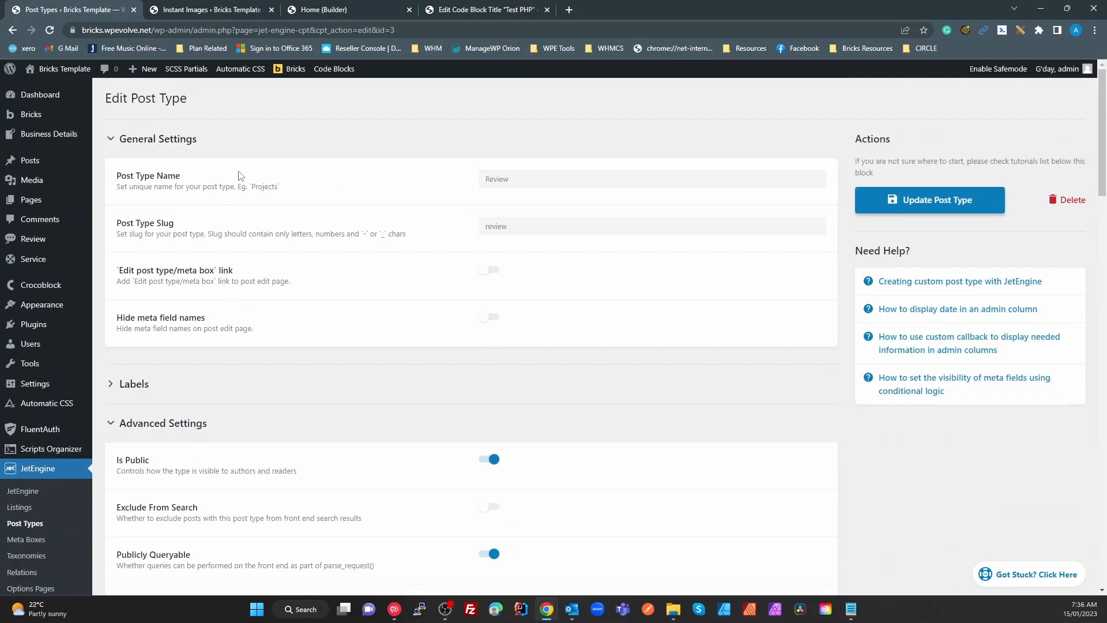
{"action": "scroll", "coordinate": [334, 294], "scroll_direction": "down", "scroll_amount": 2}
{"action": "scroll", "coordinate": [337, 303], "scroll_direction": "down", "scroll_amount": 2}
Look through the Meta fields, Admin Columns and Admin Filters sections, then go to JetEngine's Meta Boxes list
{"action": "left_click", "coordinate": [112, 192]}
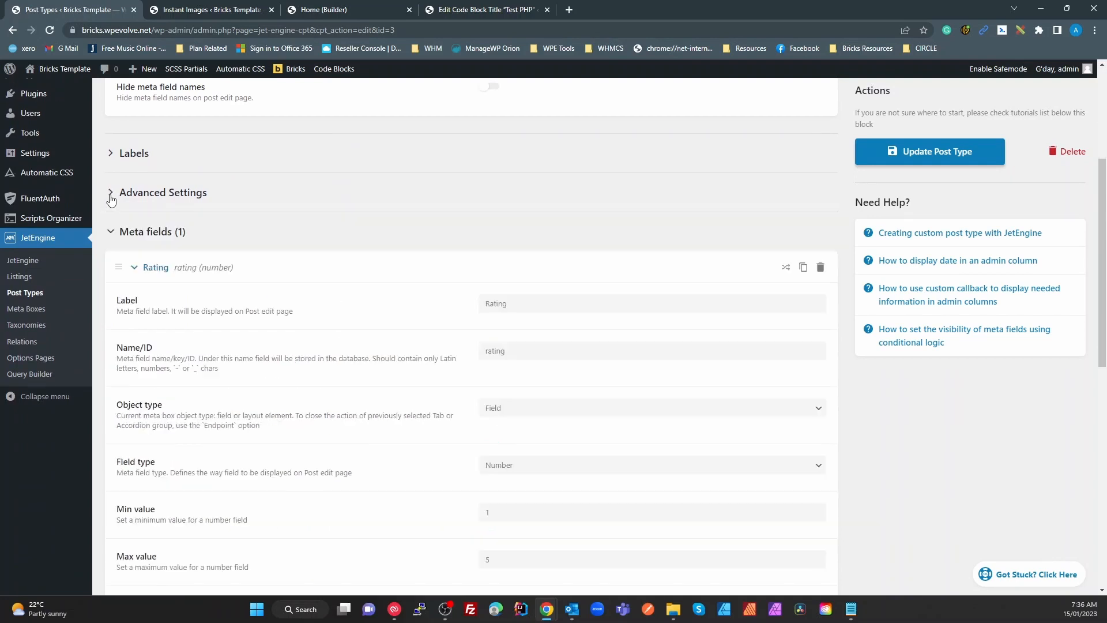
{"action": "left_click", "coordinate": [113, 234]}
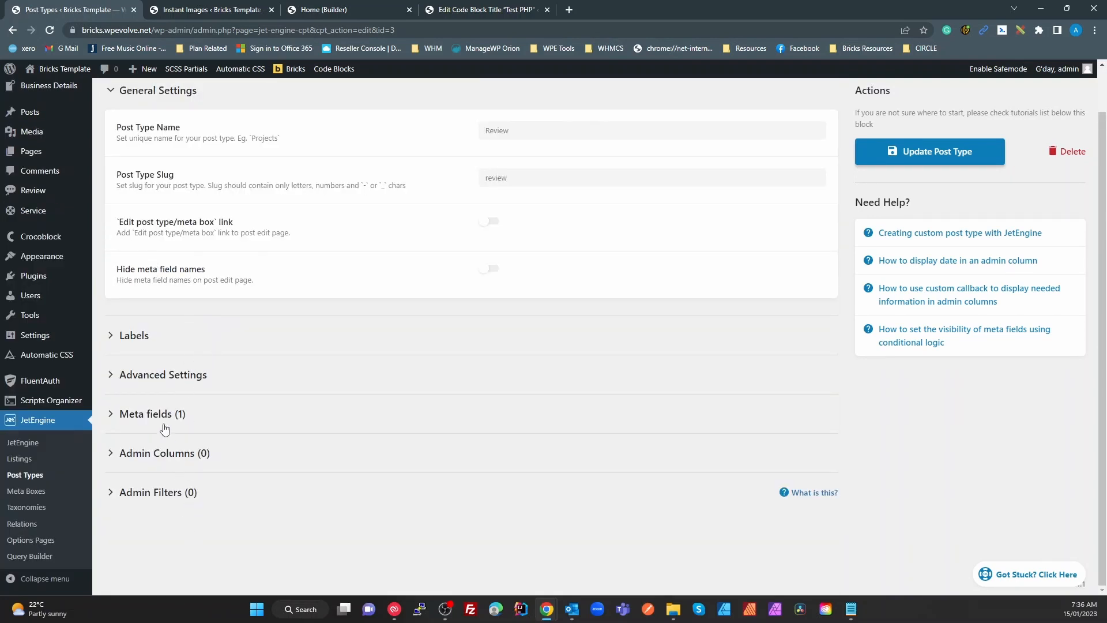
{"action": "left_click", "coordinate": [166, 422]}
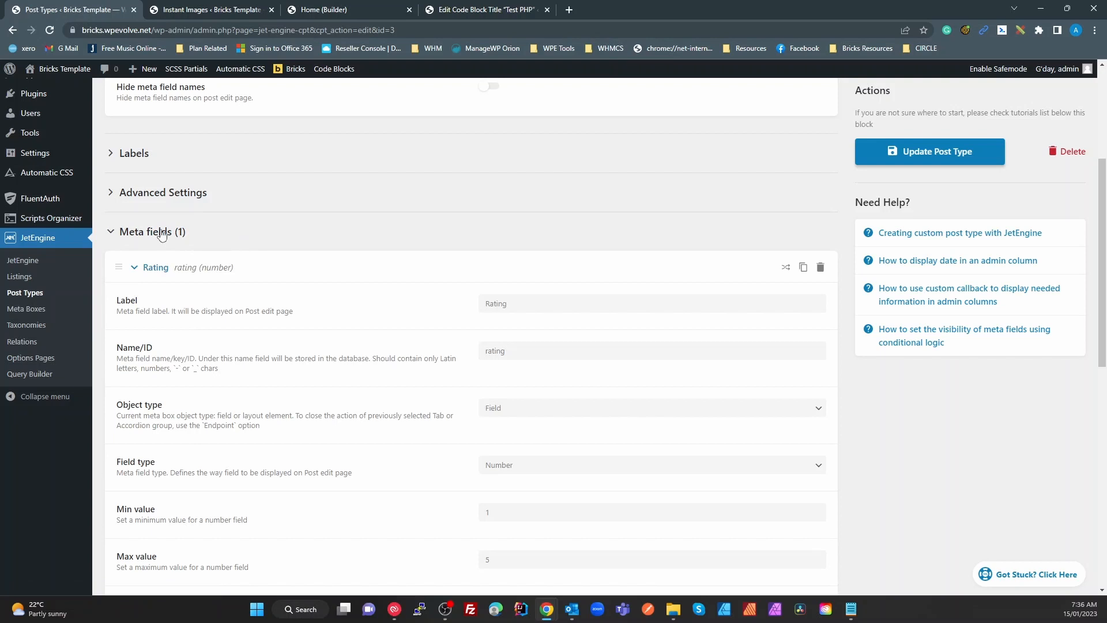
{"action": "left_click", "coordinate": [113, 234]}
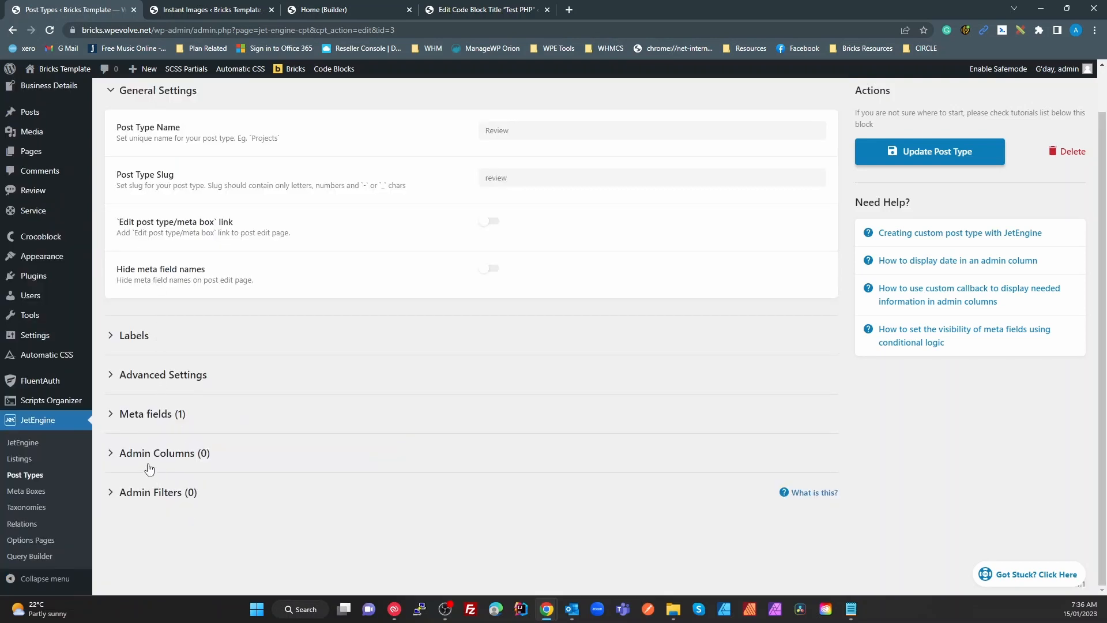
{"action": "left_click", "coordinate": [113, 456]}
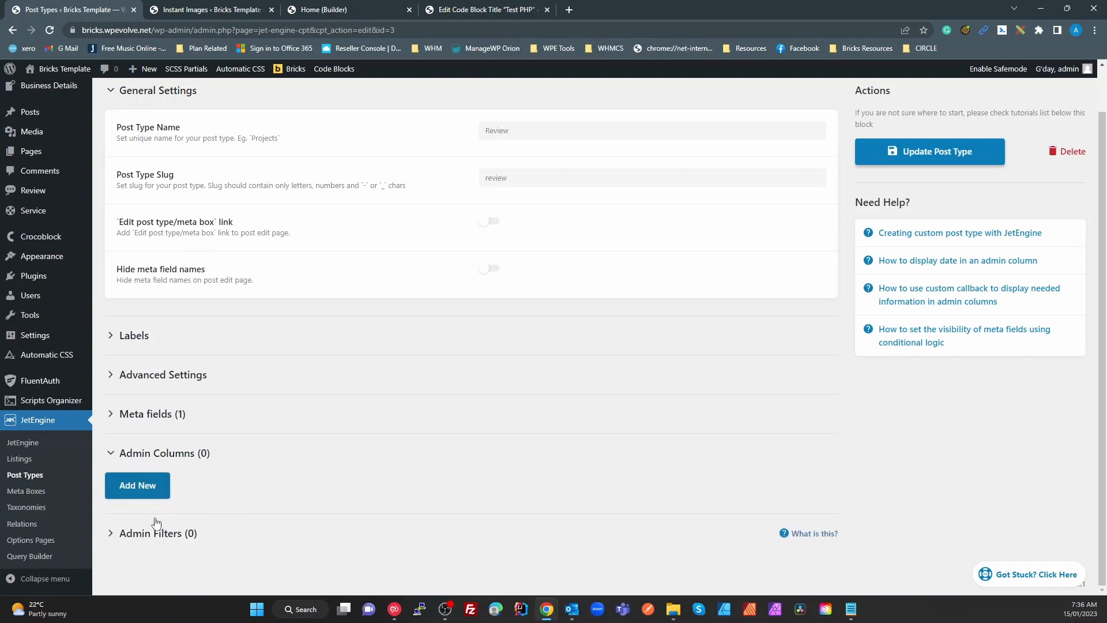
{"action": "left_click", "coordinate": [114, 533]}
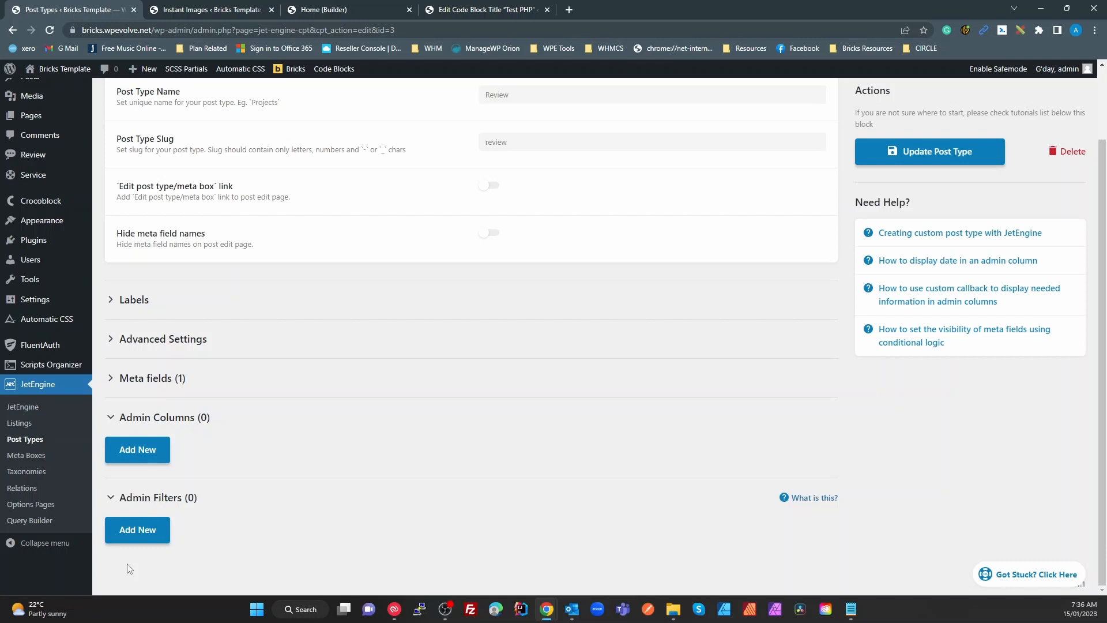
{"action": "left_click", "coordinate": [32, 456]}
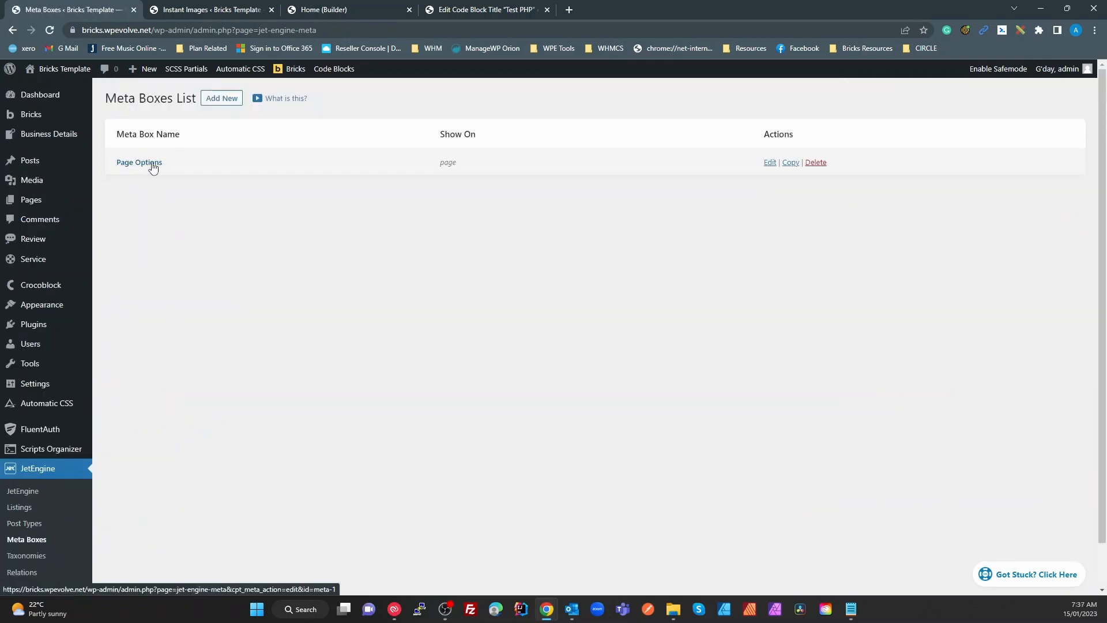
Open the Page Options meta box and inspect its Jet Page Options meta field
{"action": "double_click", "coordinate": [447, 163]}
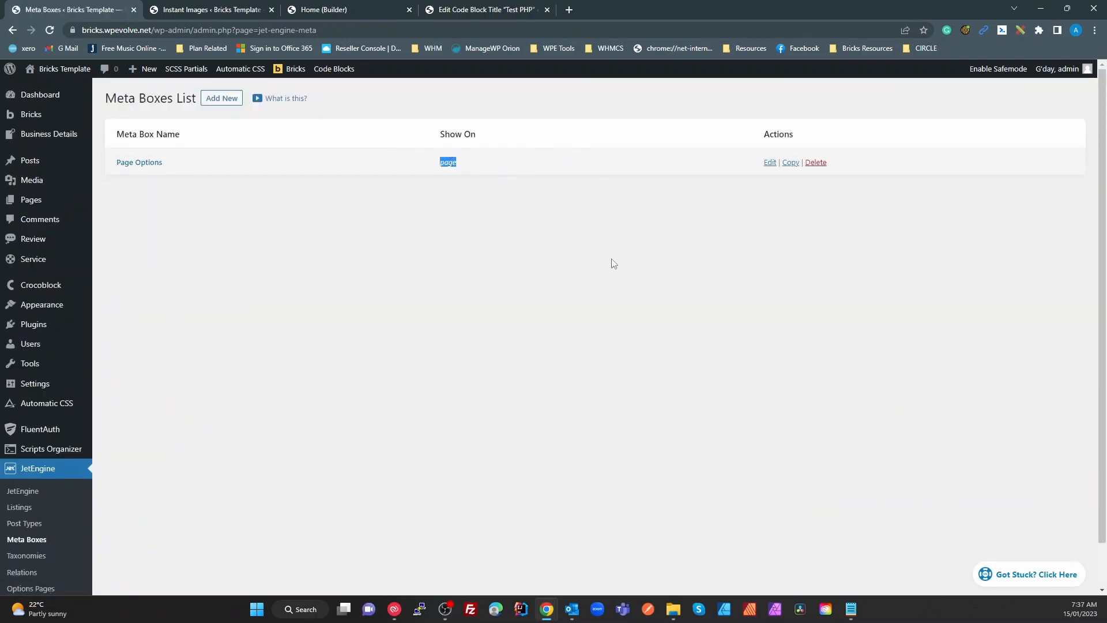
{"action": "left_click", "coordinate": [149, 163]}
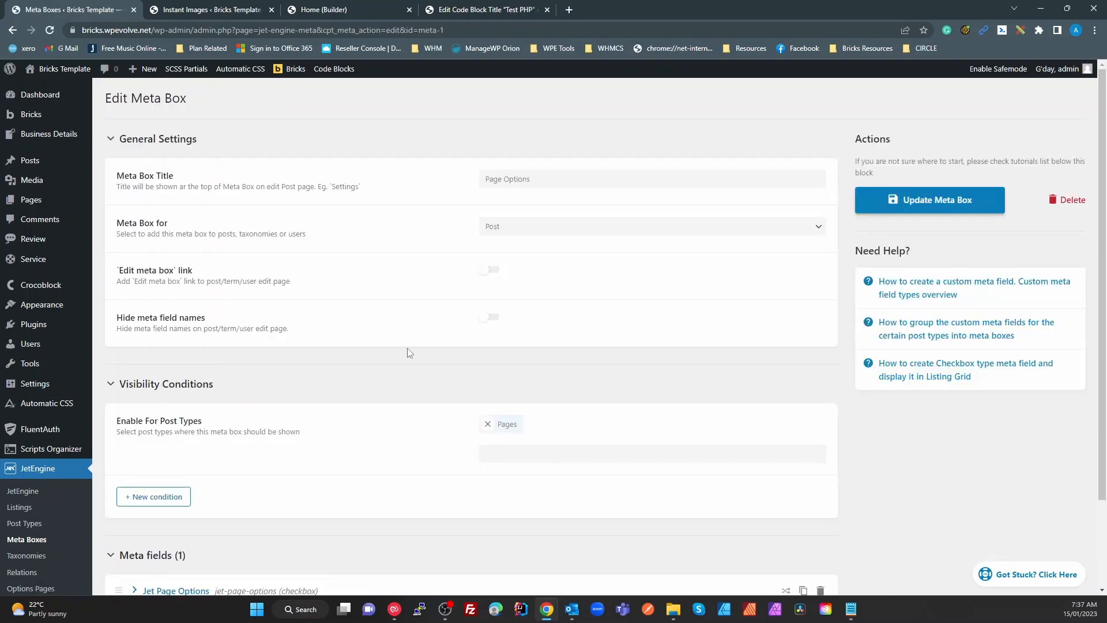
{"action": "scroll", "coordinate": [410, 353], "scroll_direction": "down", "scroll_amount": 2}
{"action": "left_click", "coordinate": [162, 486]}
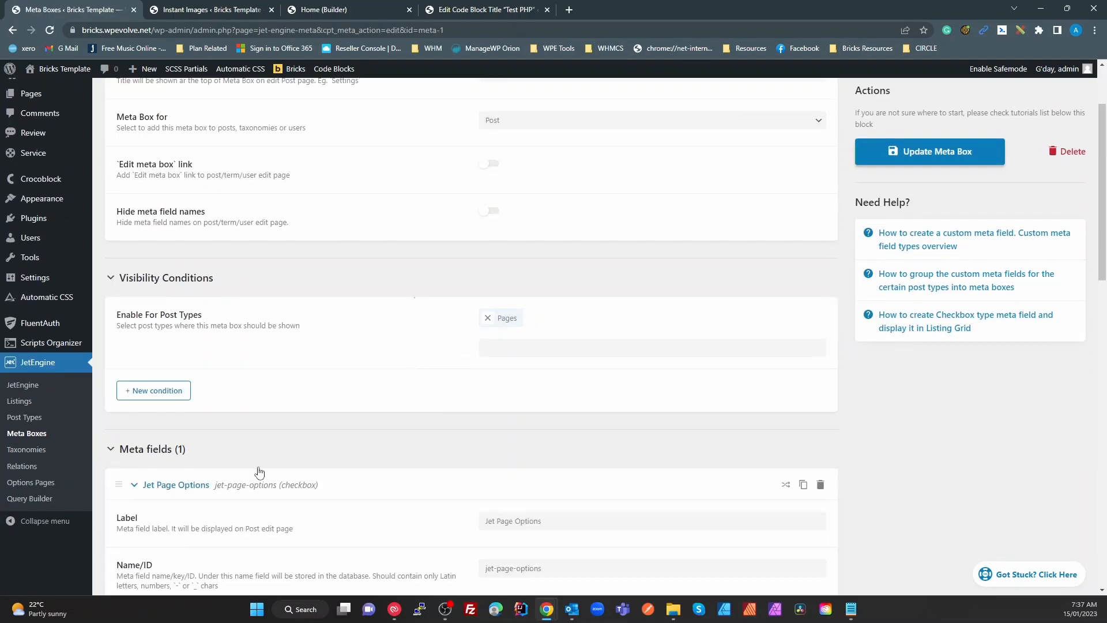
{"action": "scroll", "coordinate": [259, 472], "scroll_direction": "down", "scroll_amount": 5}
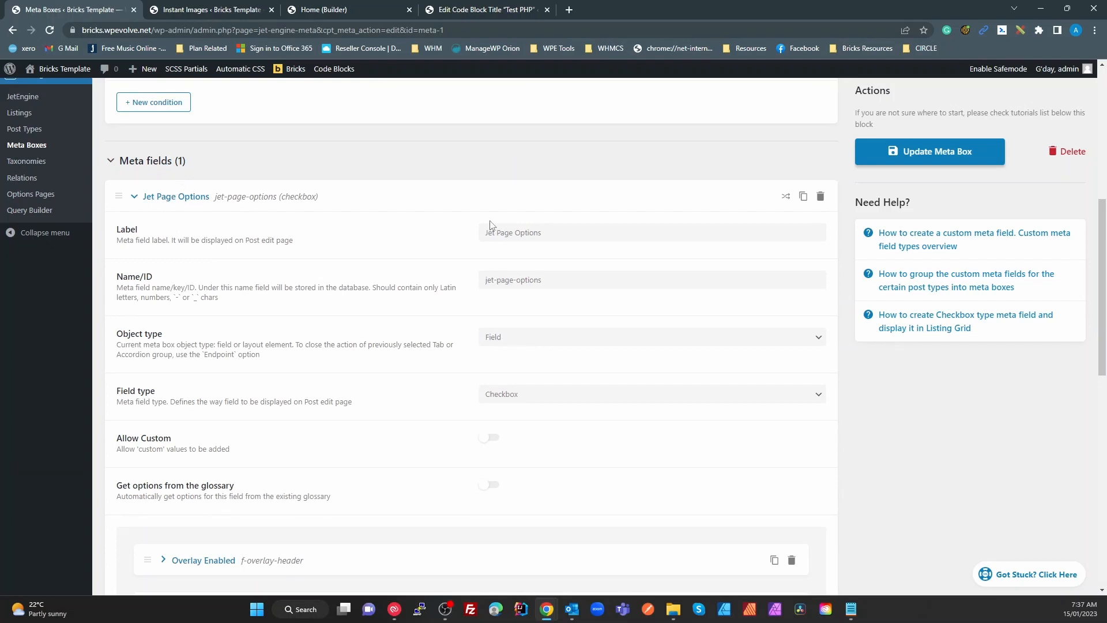
{"action": "scroll", "coordinate": [439, 352], "scroll_direction": "down", "scroll_amount": 4}
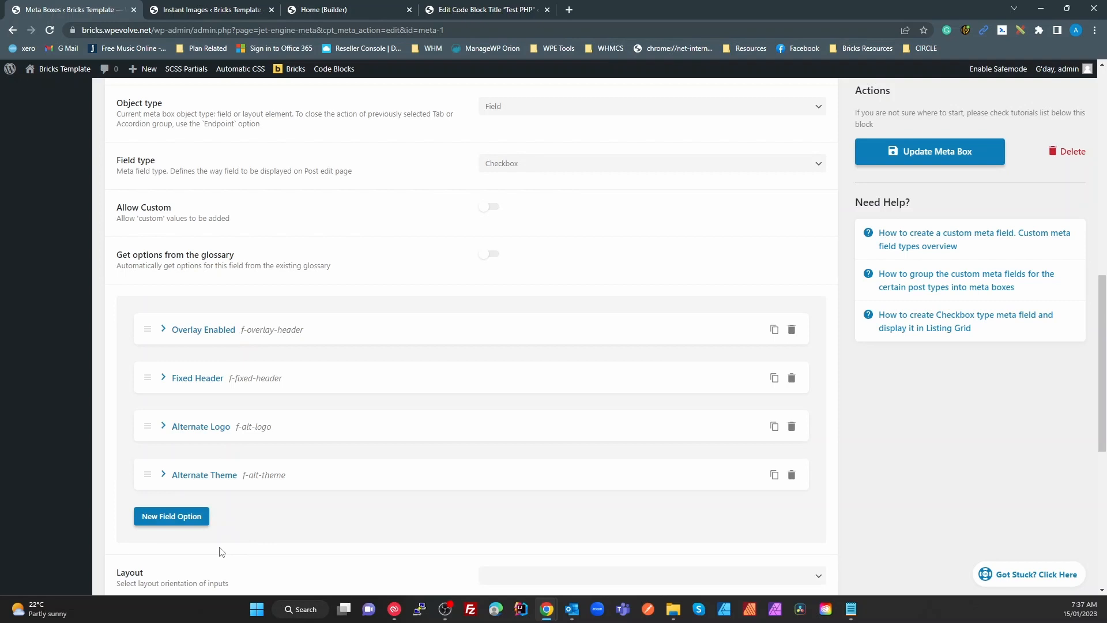
{"action": "scroll", "coordinate": [228, 562], "scroll_direction": "up", "scroll_amount": 10}
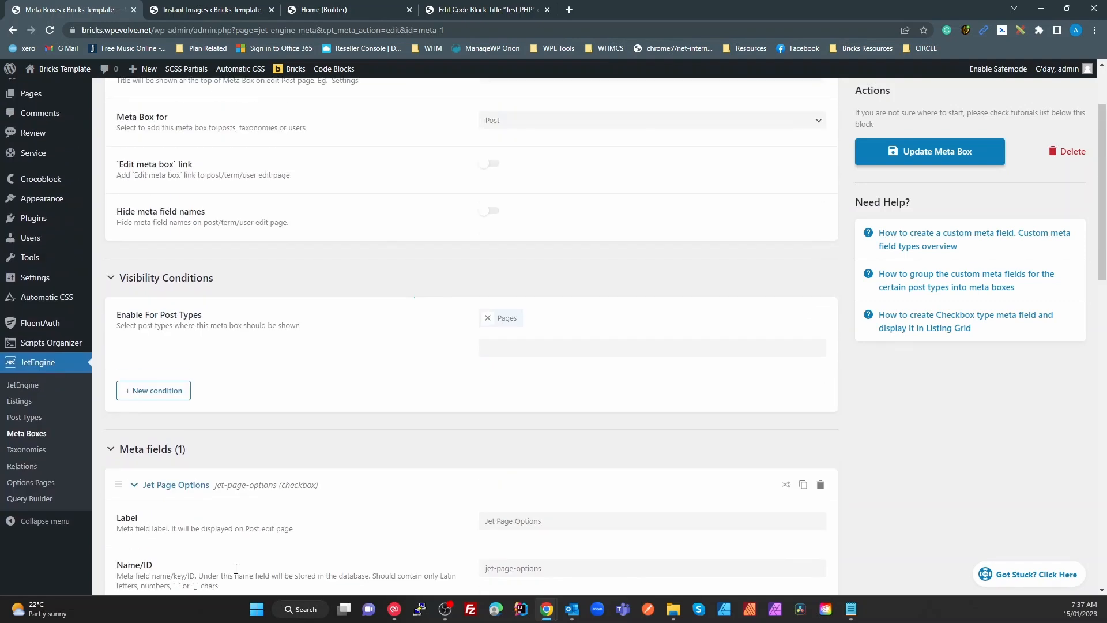
{"action": "scroll", "coordinate": [231, 571], "scroll_direction": "up", "scroll_amount": 2}
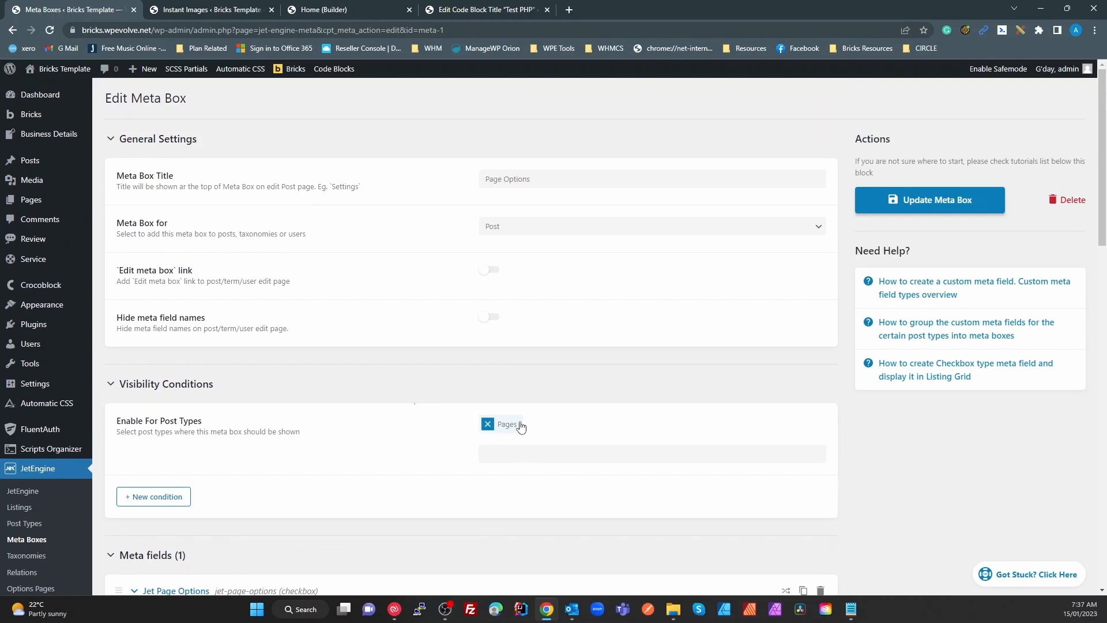
Try adding then removing Posts, switch Meta Box for to User, and leave without updating
{"action": "left_click", "coordinate": [526, 449]}
{"action": "left_click", "coordinate": [528, 476]}
{"action": "left_click", "coordinate": [535, 424]}
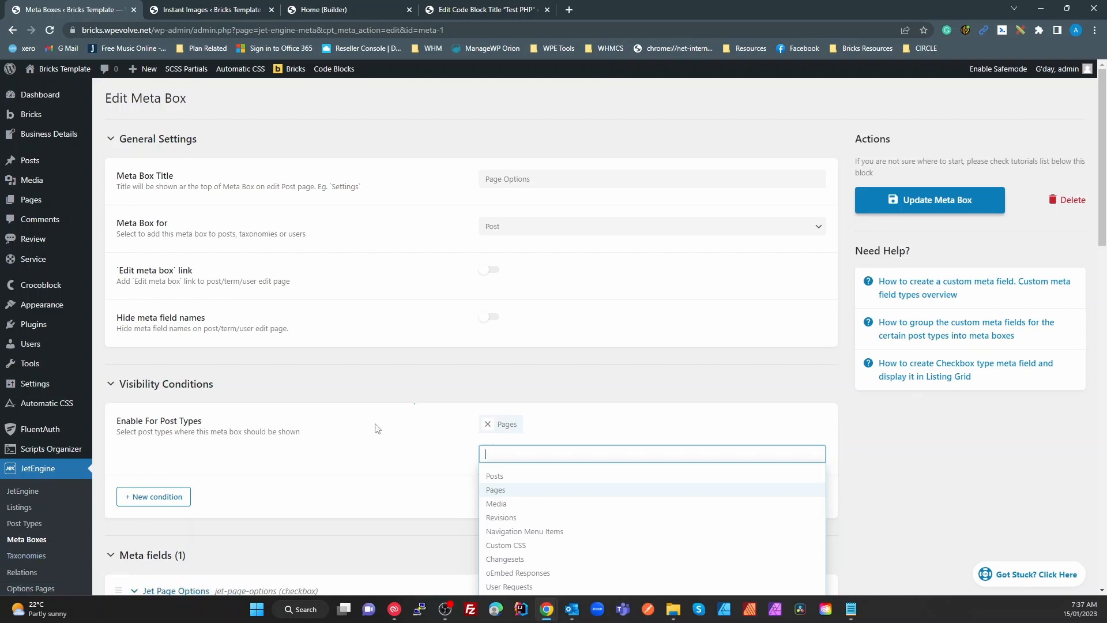
{"action": "scroll", "coordinate": [559, 508], "scroll_direction": "down", "scroll_amount": 5}
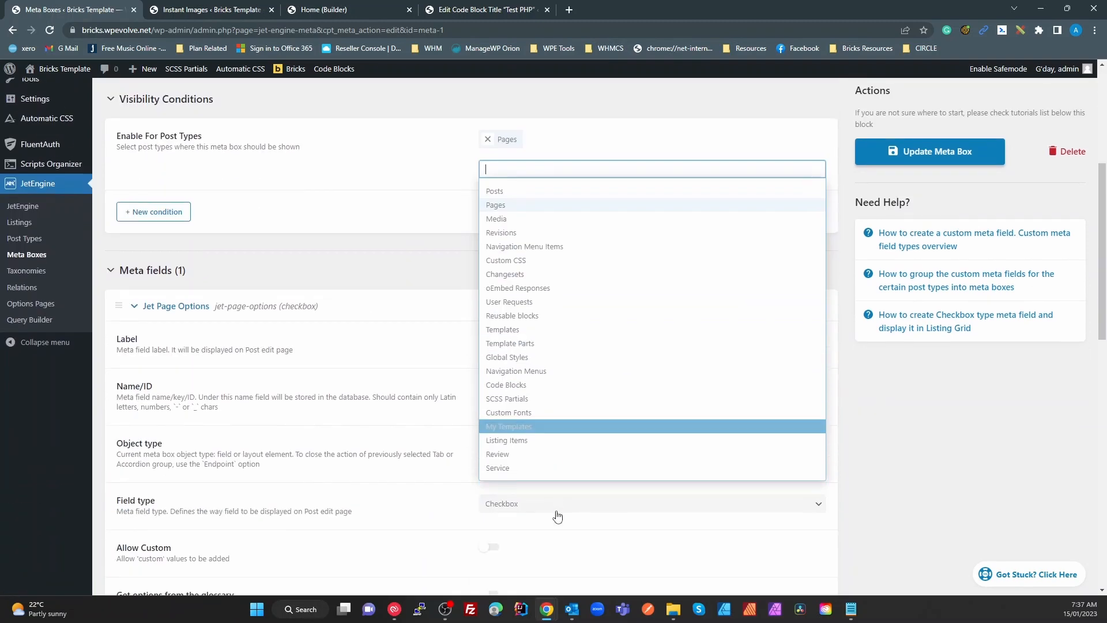
{"action": "left_click", "coordinate": [439, 266]}
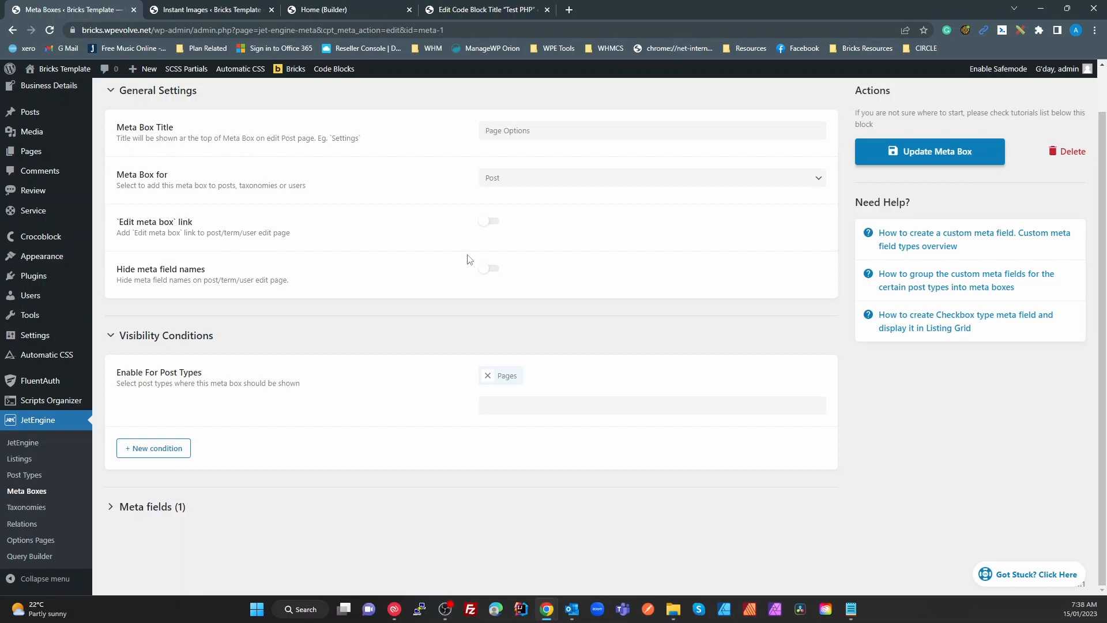
{"action": "left_click", "coordinate": [512, 183]}
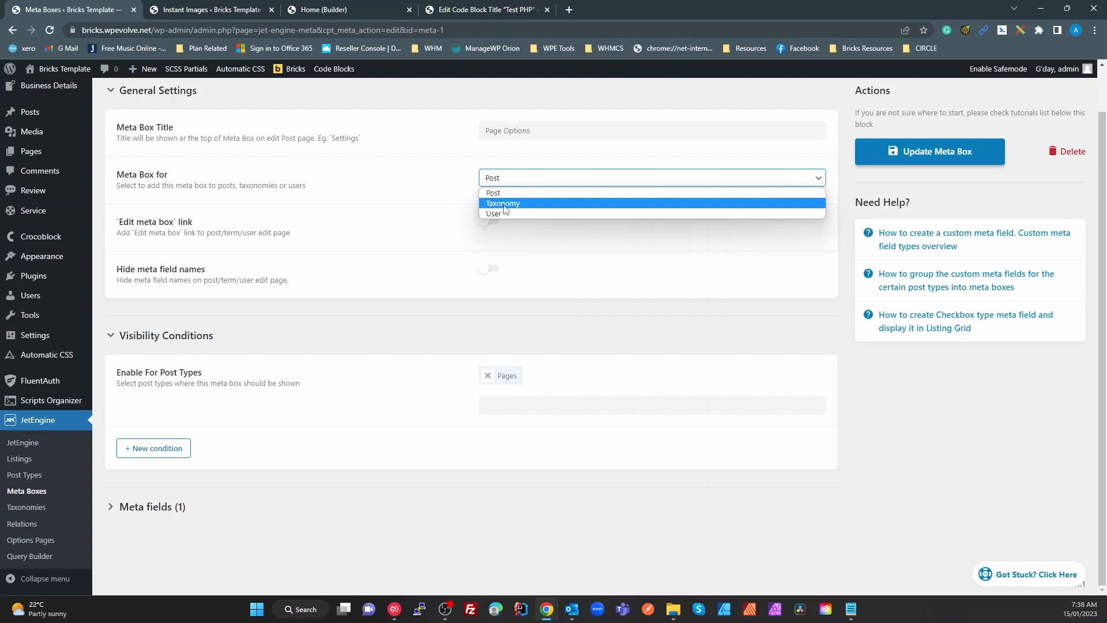
{"action": "left_click", "coordinate": [504, 214]}
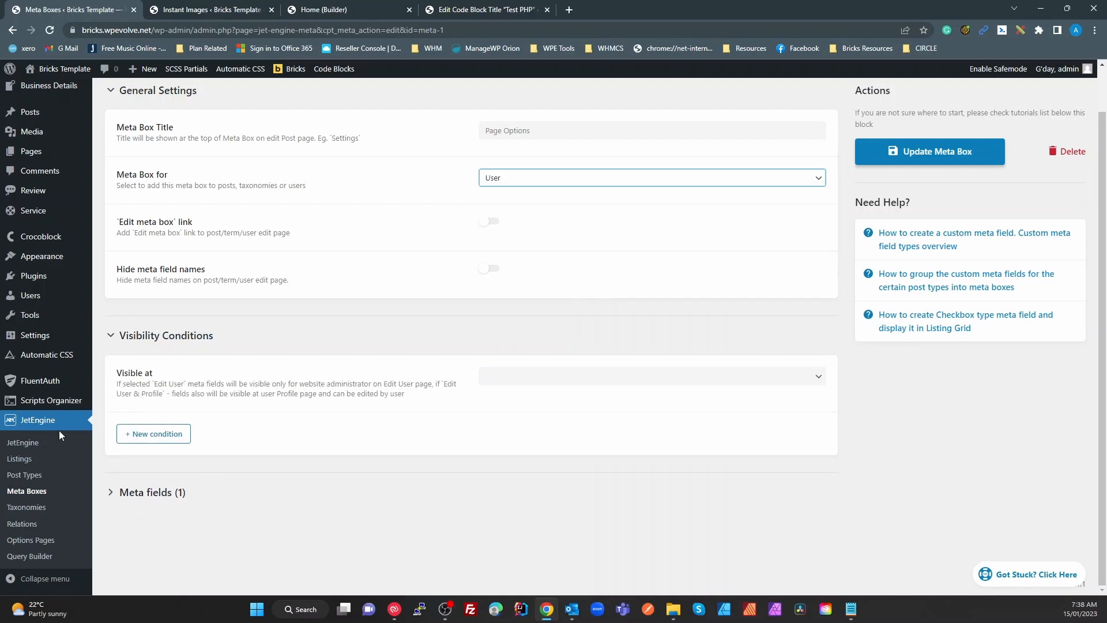
{"action": "left_click", "coordinate": [32, 494]}
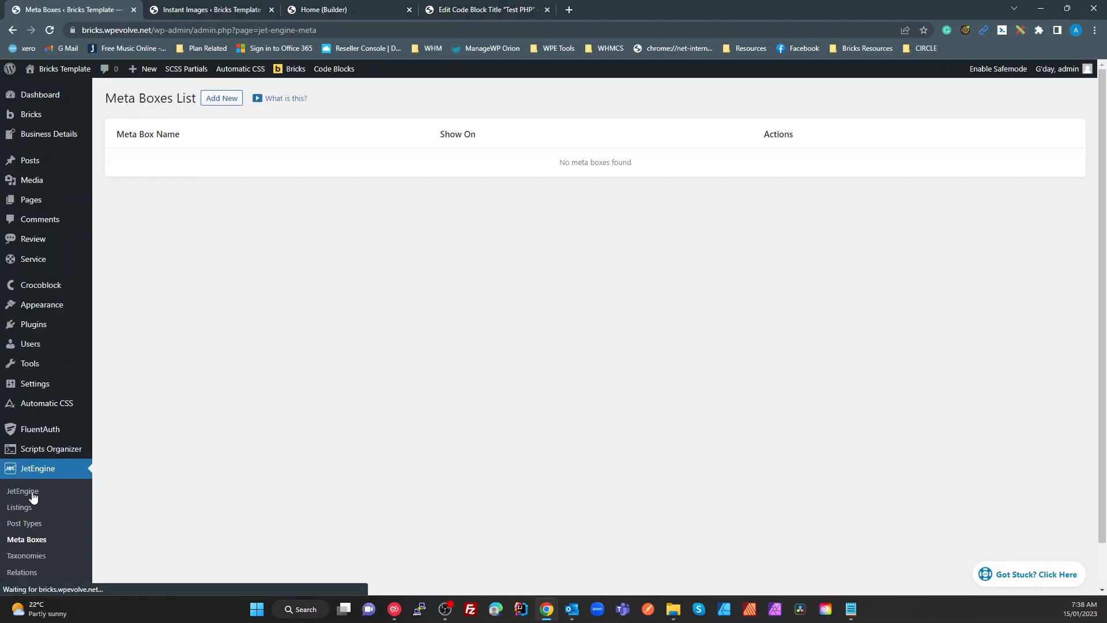
Start a new meta box titled 'Status' and attach it to Users
{"action": "left_click", "coordinate": [221, 98]}
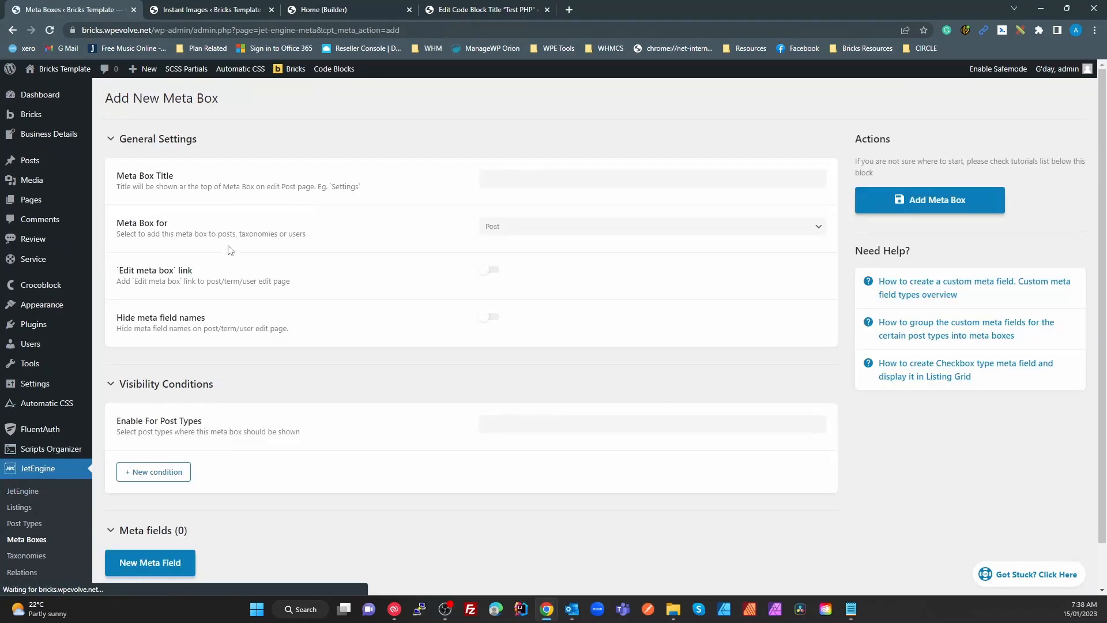
{"action": "left_click", "coordinate": [522, 175]}
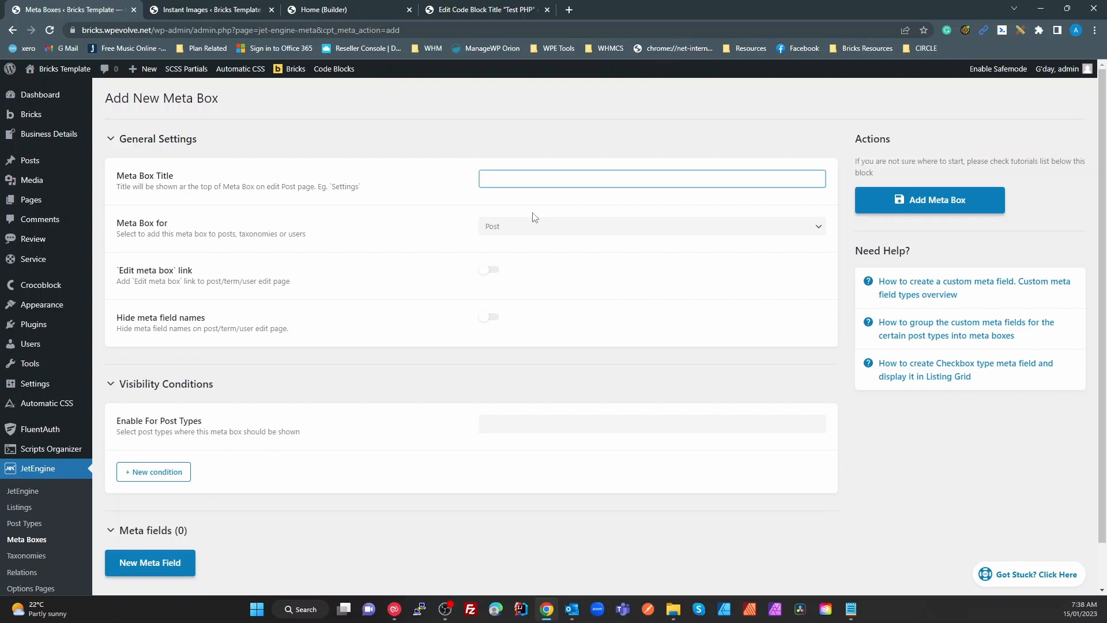
{"action": "type", "text": "Status"}
{"action": "left_click", "coordinate": [528, 231]}
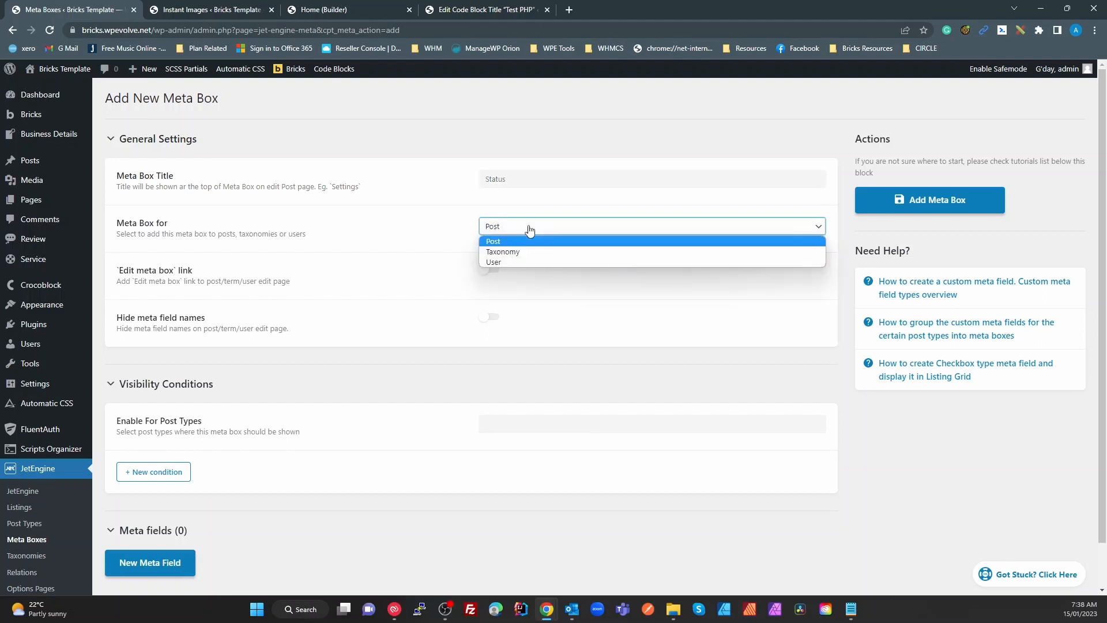
{"action": "left_click", "coordinate": [511, 262]}
Make it visible at Edit User & Profile and add one new meta field
{"action": "scroll", "coordinate": [501, 365], "scroll_direction": "down", "scroll_amount": 1}
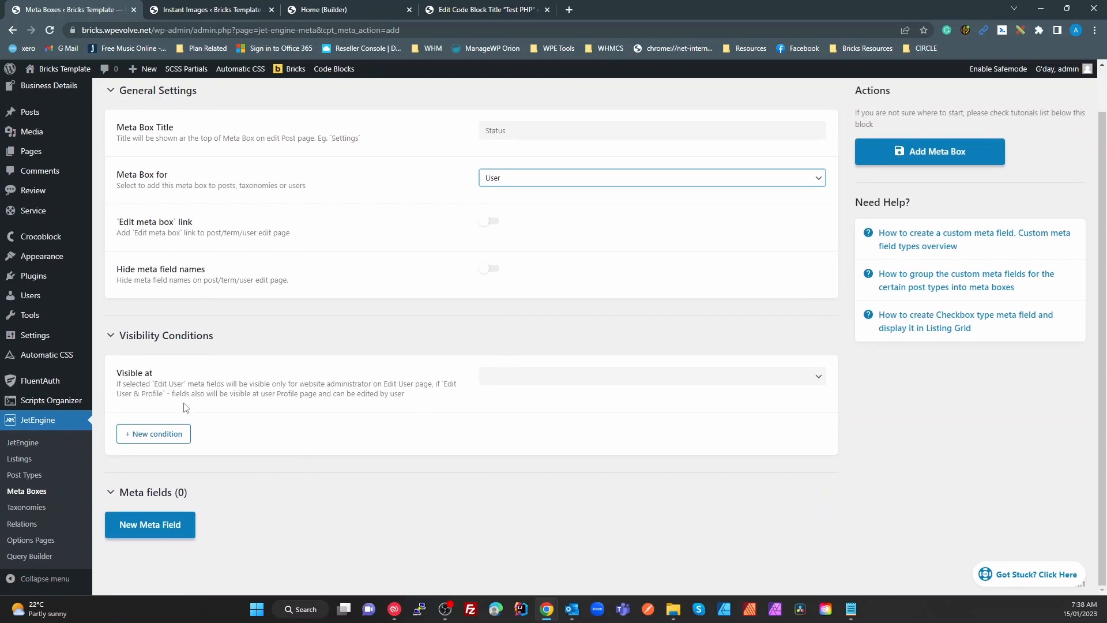
{"action": "left_click", "coordinate": [494, 375]}
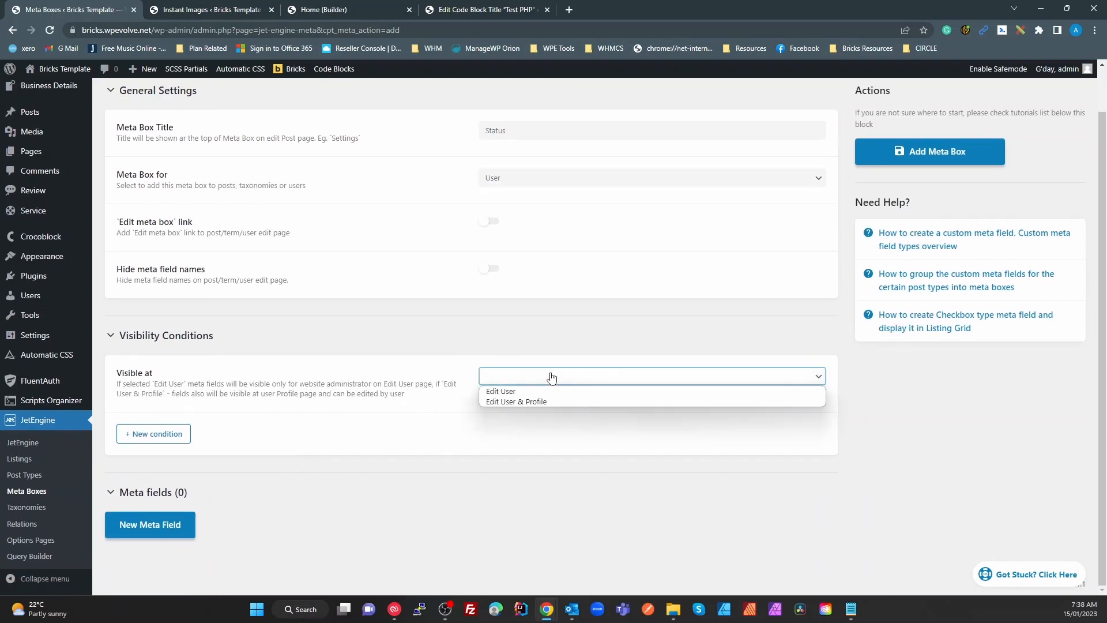
{"action": "left_click", "coordinate": [517, 402]}
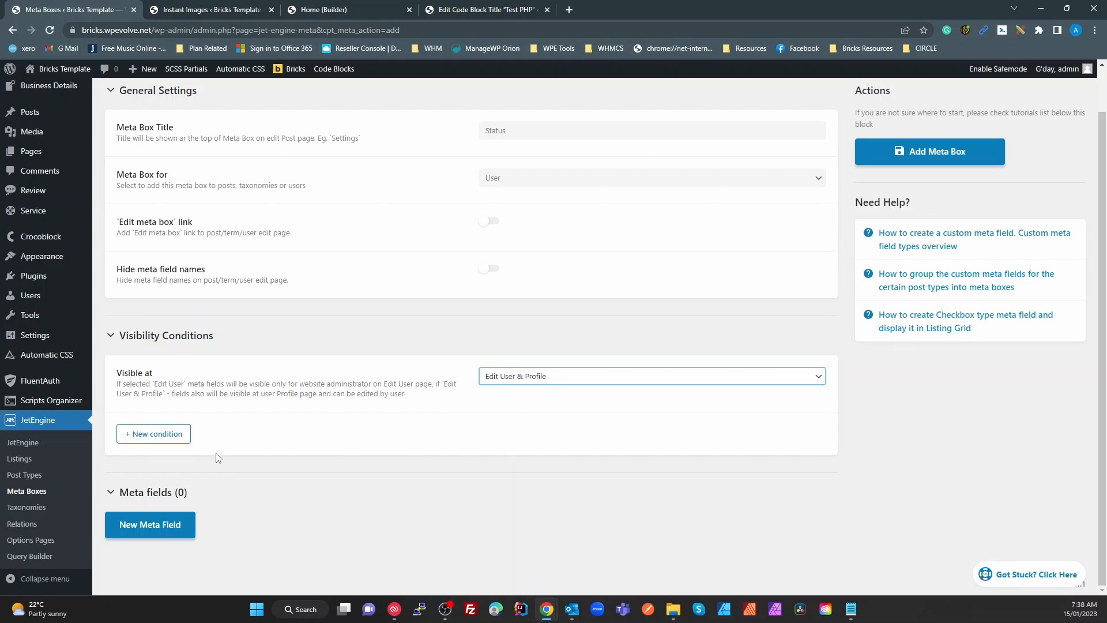
{"action": "left_click", "coordinate": [175, 532]}
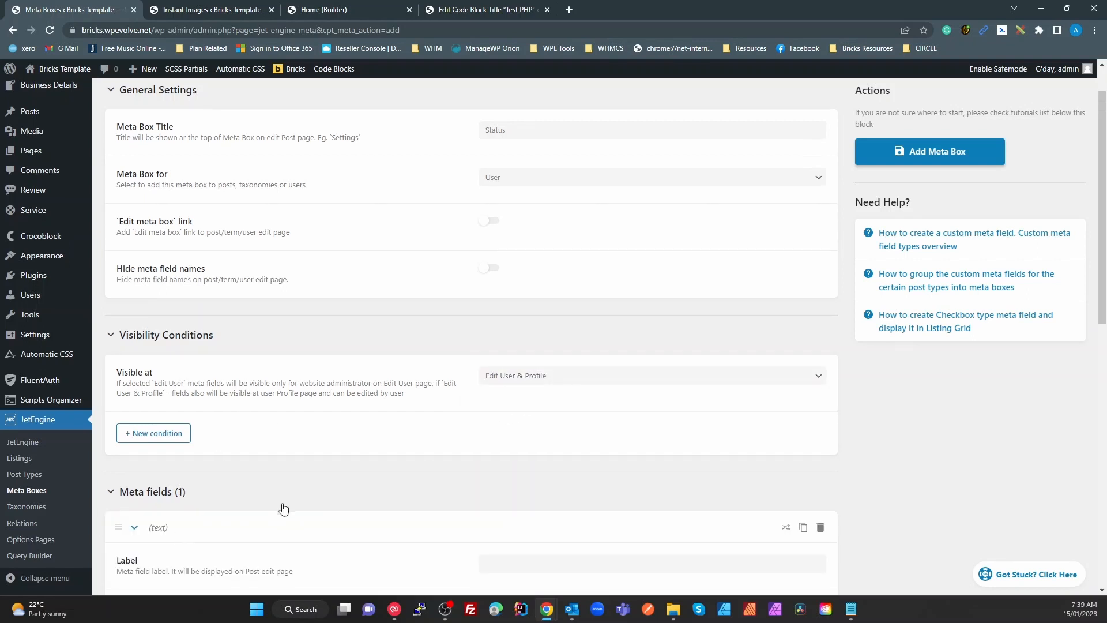
{"action": "scroll", "coordinate": [284, 509], "scroll_direction": "down", "scroll_amount": 3}
{"action": "left_click", "coordinate": [532, 391]}
Label the new field 'User Status' and set its type to Checkbox
{"action": "type", "text": "s"}
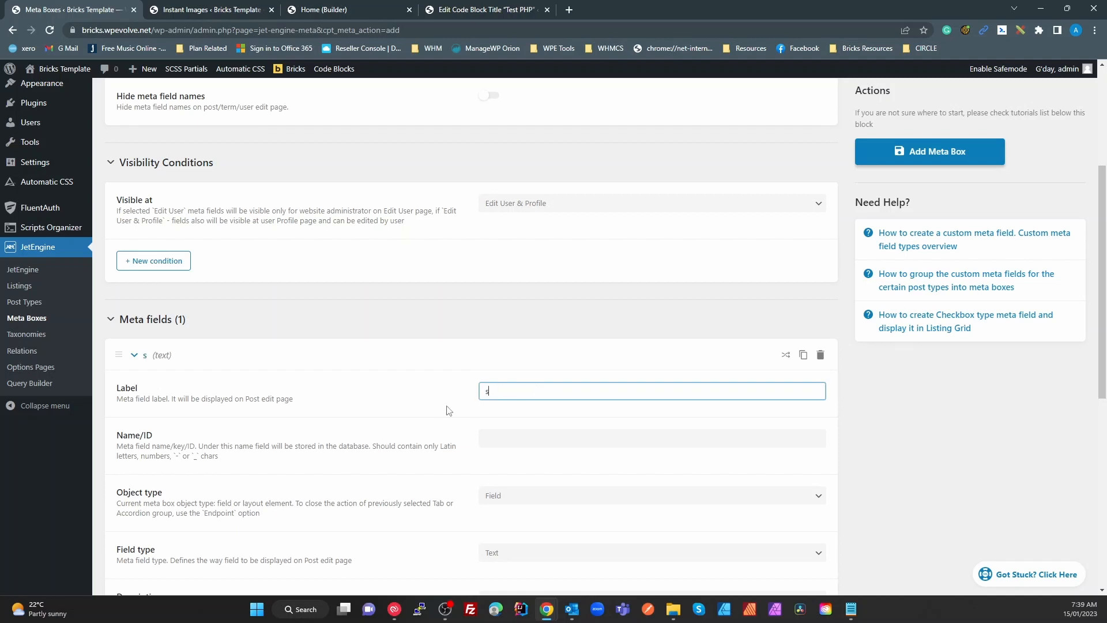
{"action": "key", "text": "BackSpace"}
{"action": "type", "text": "user status"}
{"action": "key", "text": "ctrl+a"}
{"action": "type", "text": "User Status"}
{"action": "scroll", "coordinate": [375, 408], "scroll_direction": "down", "scroll_amount": 4}
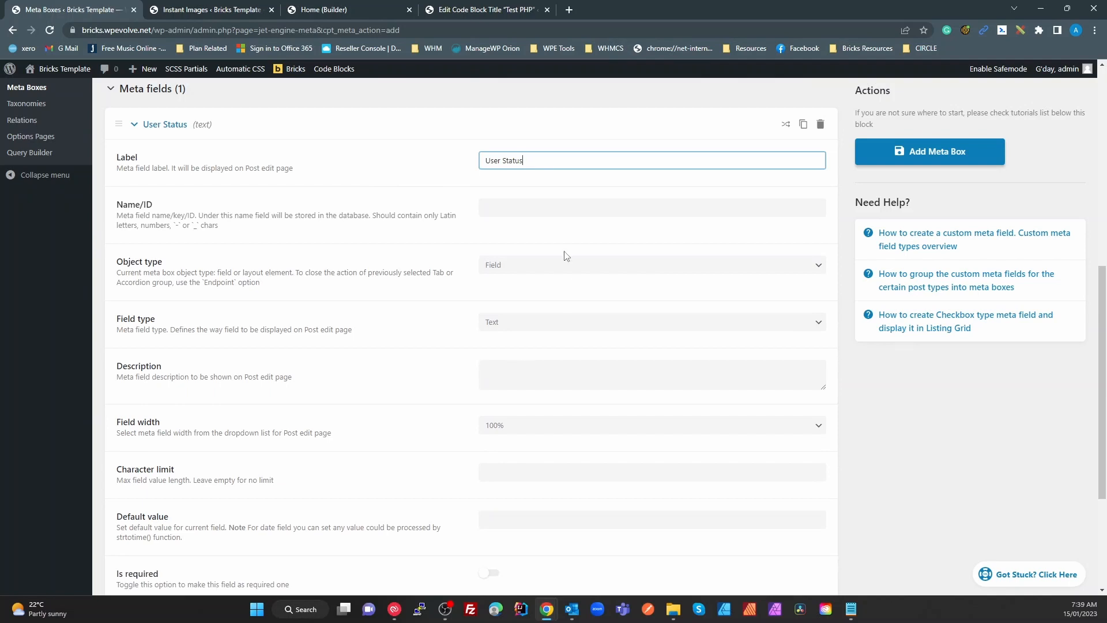
{"action": "left_click", "coordinate": [505, 326]}
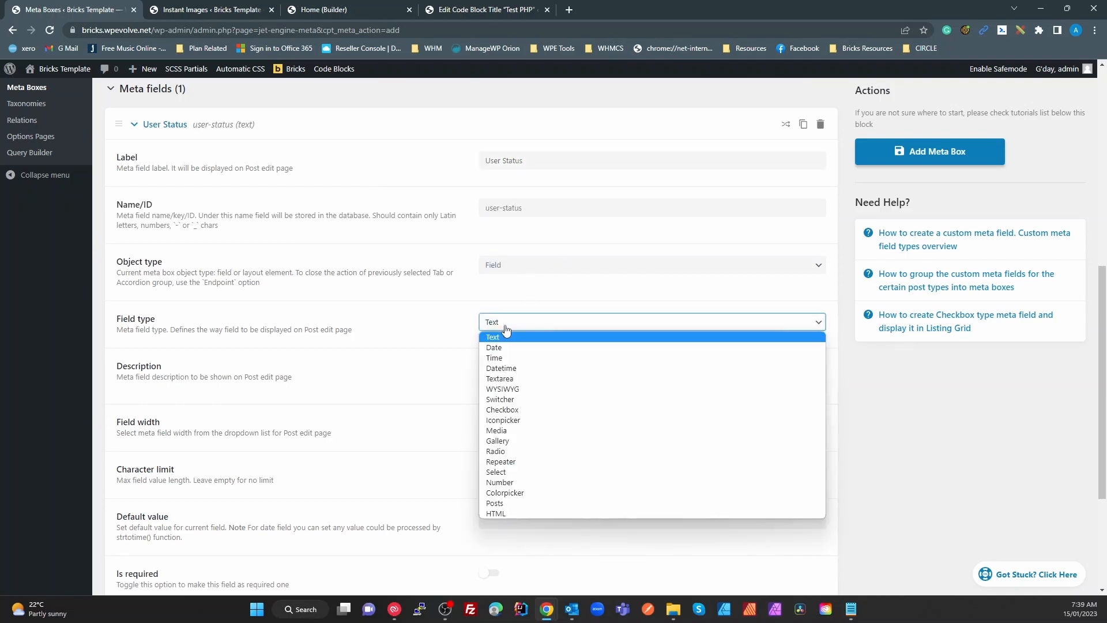
{"action": "left_click", "coordinate": [515, 409]}
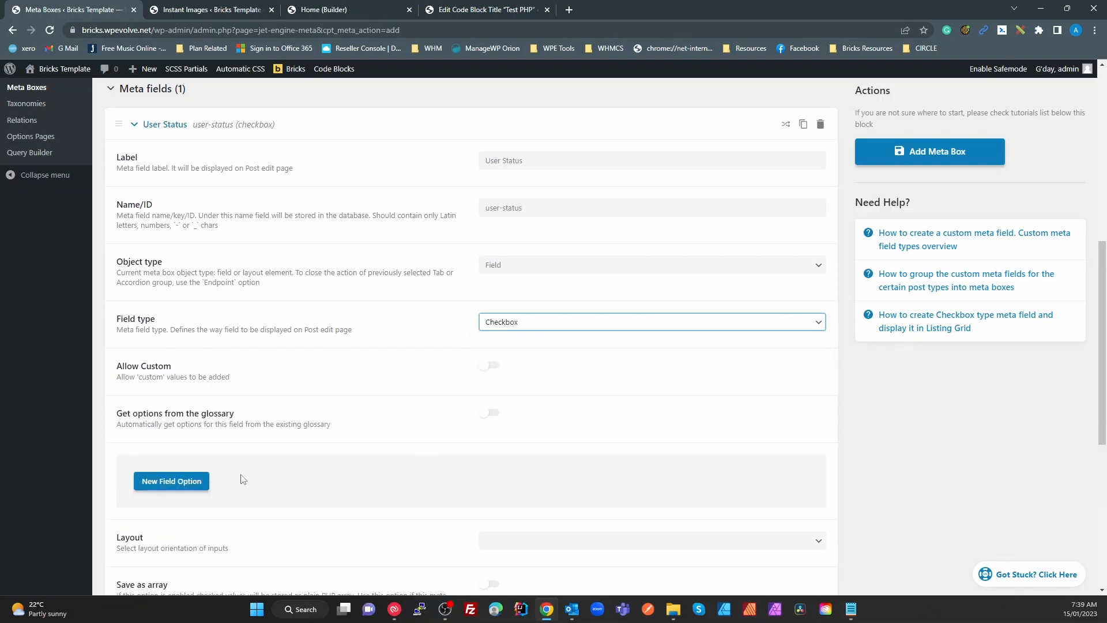
Add checkbox options enrolled/Enrolled and Paid, then save with Add Meta Box
{"action": "left_click", "coordinate": [173, 481]}
{"action": "scroll", "coordinate": [501, 473], "scroll_direction": "down", "scroll_amount": 2}
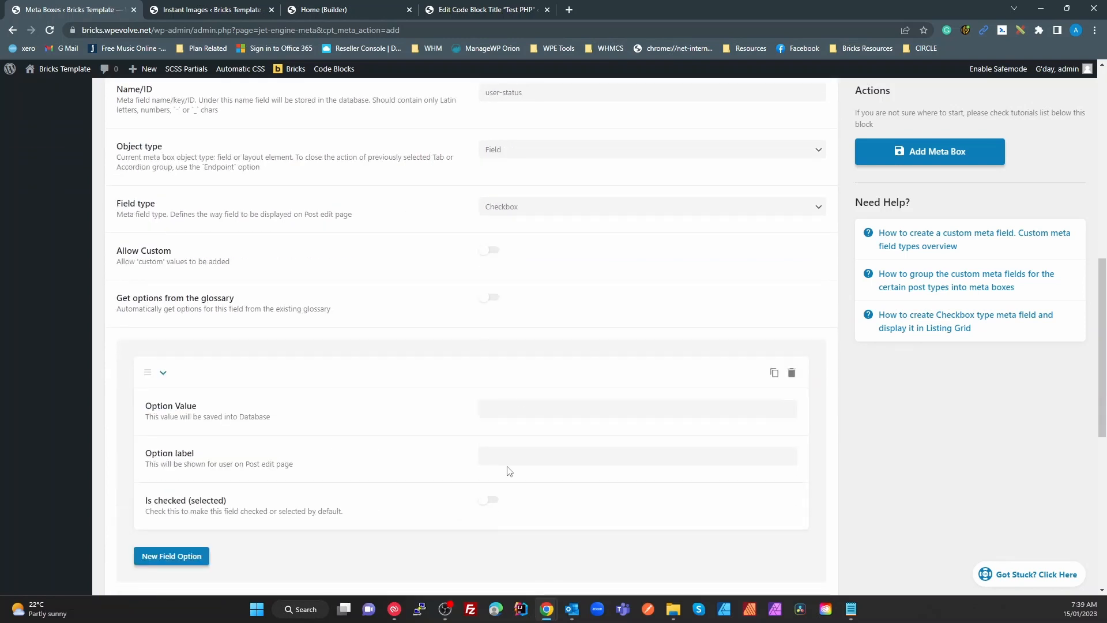
{"action": "left_click", "coordinate": [521, 410]}
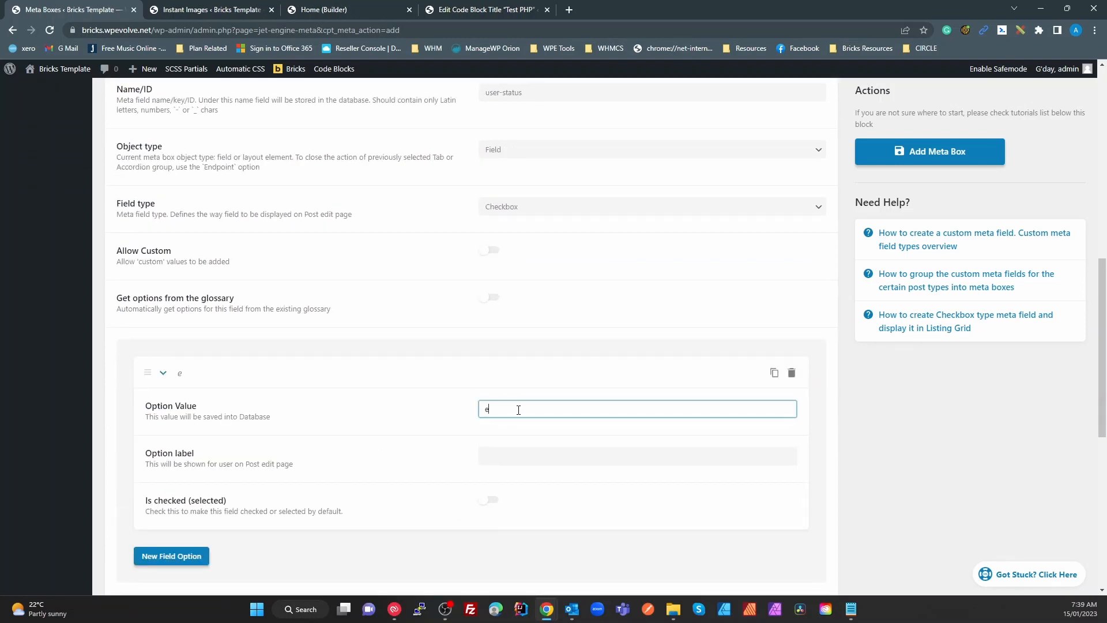
{"action": "type", "text": "enrolled"}
{"action": "key", "text": "Tab"}
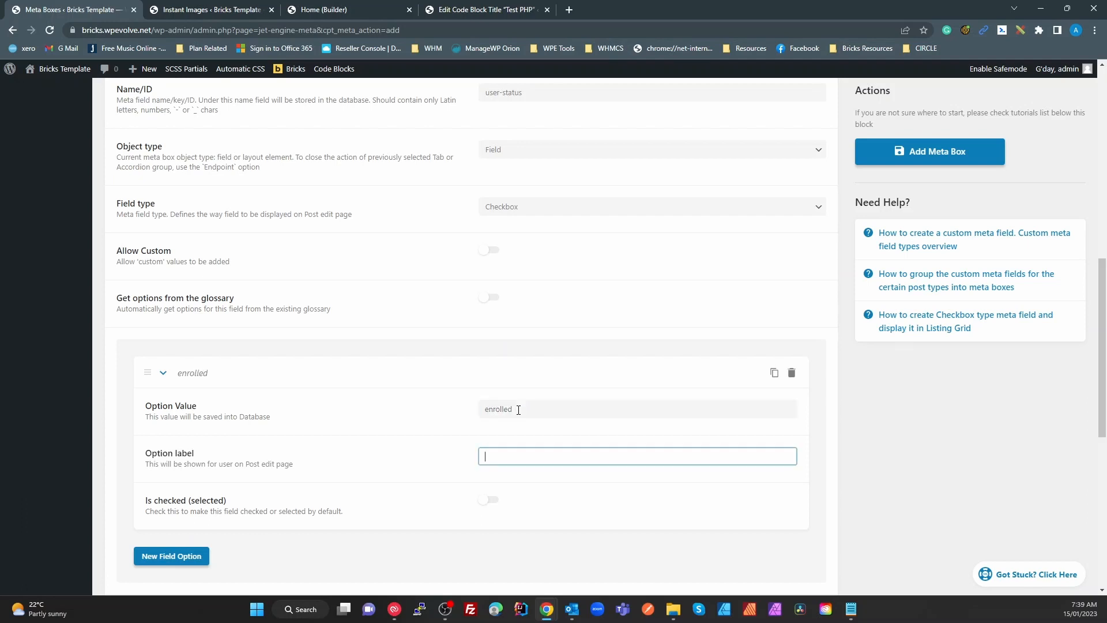
{"action": "type", "text": "Enrolled"}
{"action": "left_click", "coordinate": [198, 556]}
{"action": "scroll", "coordinate": [410, 465], "scroll_direction": "down", "scroll_amount": 1}
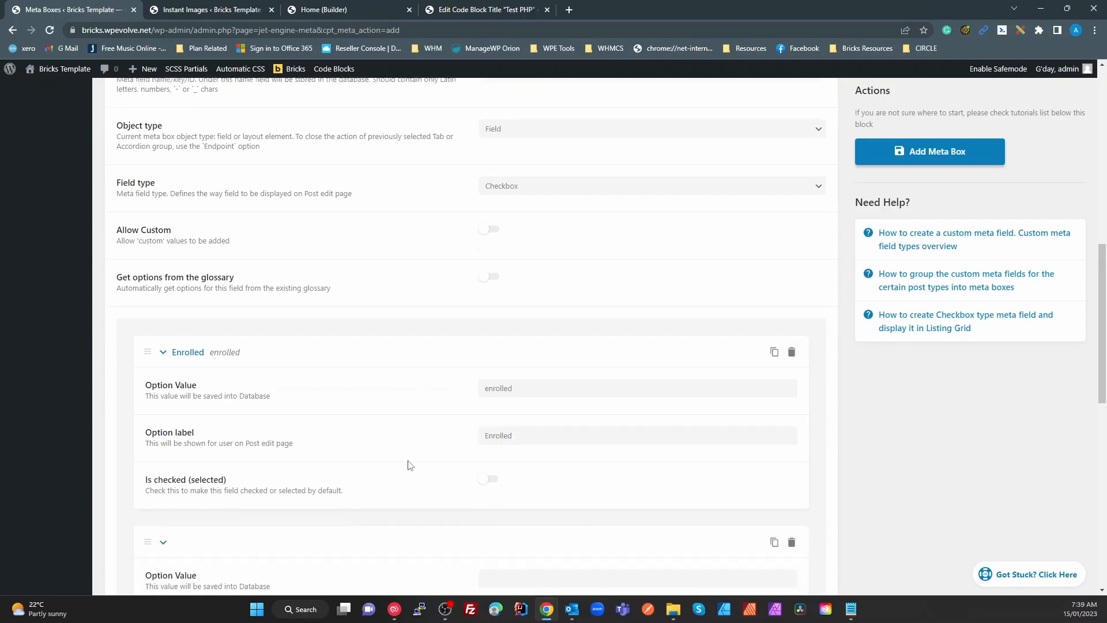
{"action": "scroll", "coordinate": [411, 465], "scroll_direction": "down", "scroll_amount": 5}
{"action": "left_click", "coordinate": [511, 314]}
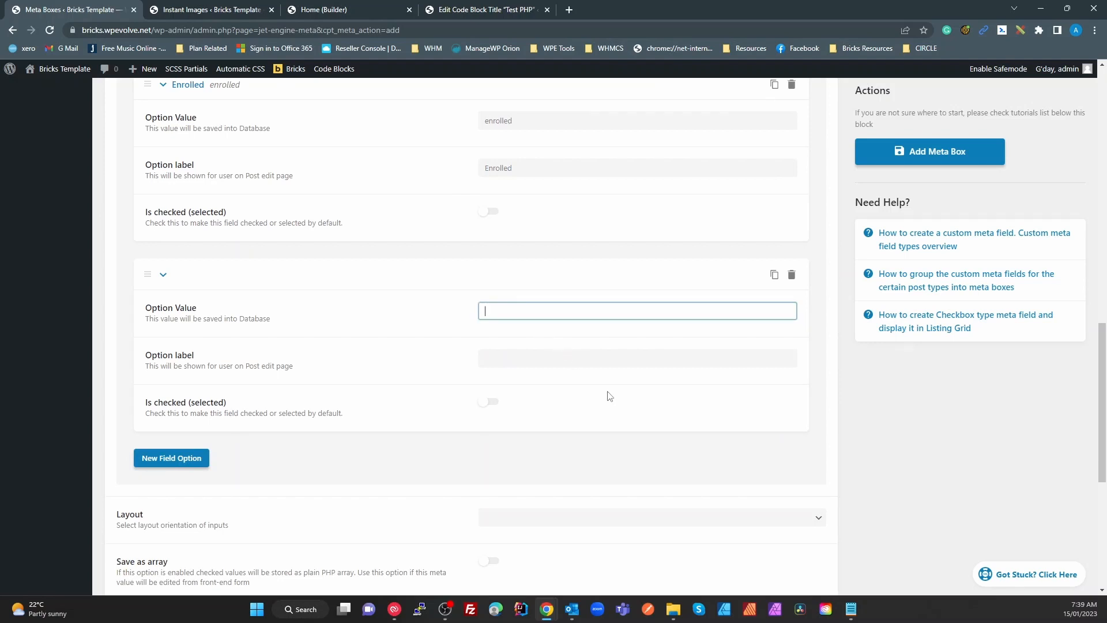
{"action": "type", "text": "paid"}
{"action": "key", "text": "Tab"}
{"action": "type", "text": "Paid"}
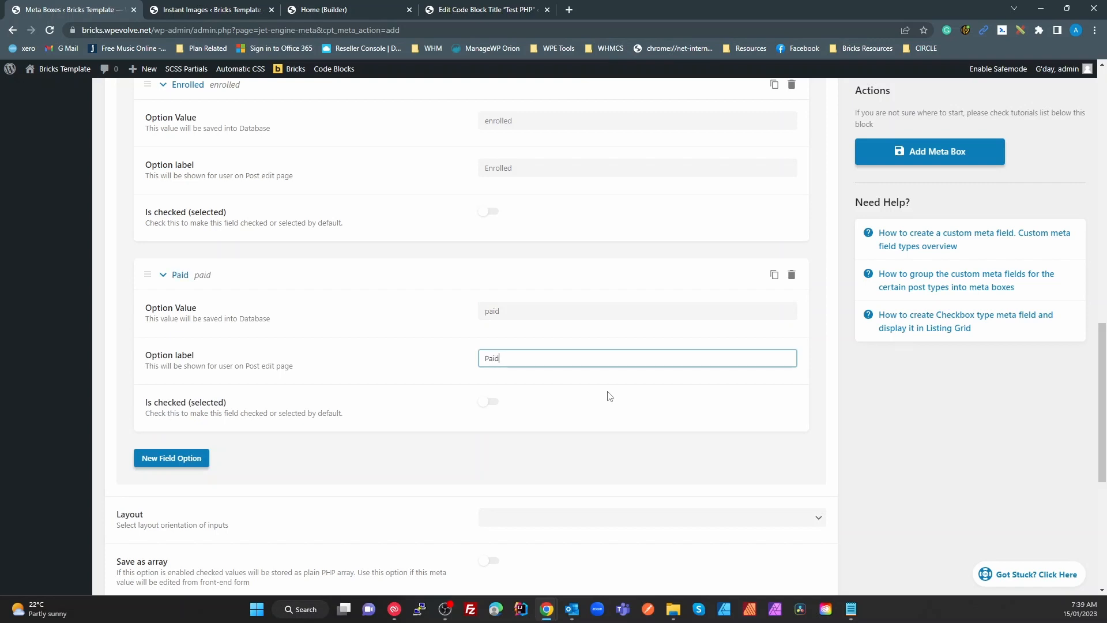
{"action": "left_click", "coordinate": [910, 151]}
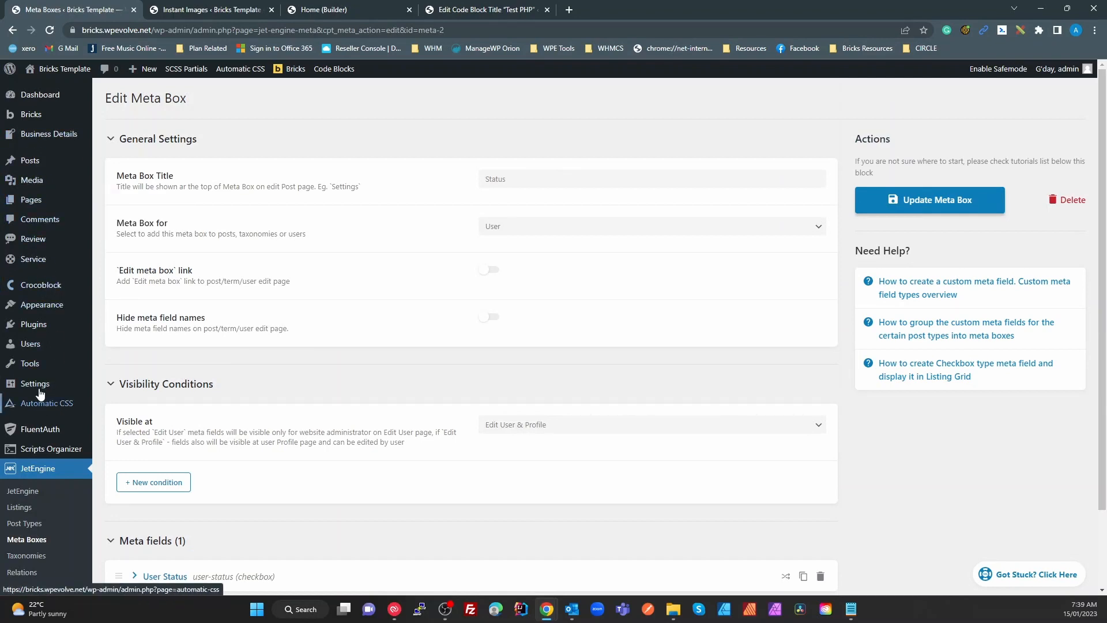
Open the Users page in a new tab and edit the only user's profile
{"action": "right_click", "coordinate": [36, 349]}
{"action": "left_click", "coordinate": [75, 356]}
{"action": "left_click", "coordinate": [208, 9]}
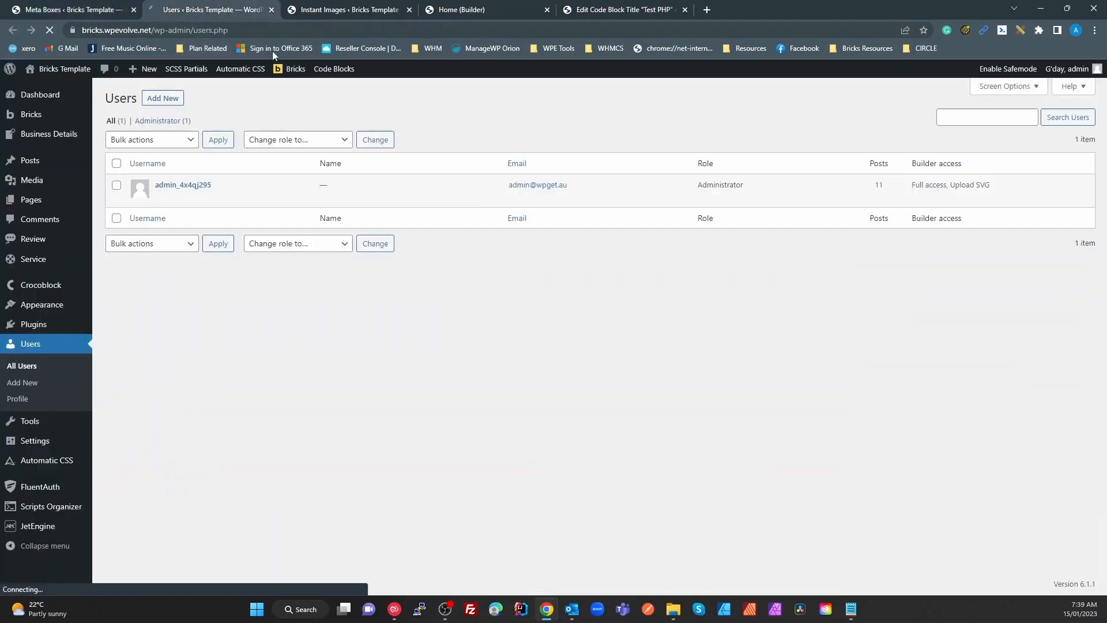
{"action": "left_click", "coordinate": [194, 186]}
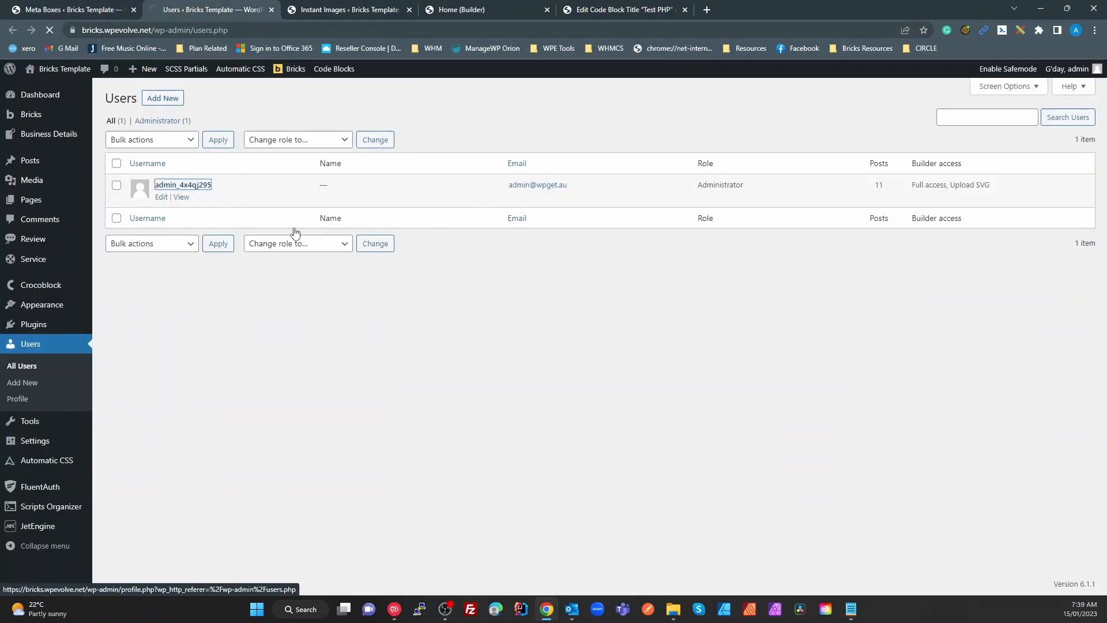
Tick and untick the Enrolled and Paid status checkboxes, then go to the Meta Boxes list
{"action": "scroll", "coordinate": [333, 324], "scroll_direction": "down", "scroll_amount": 12}
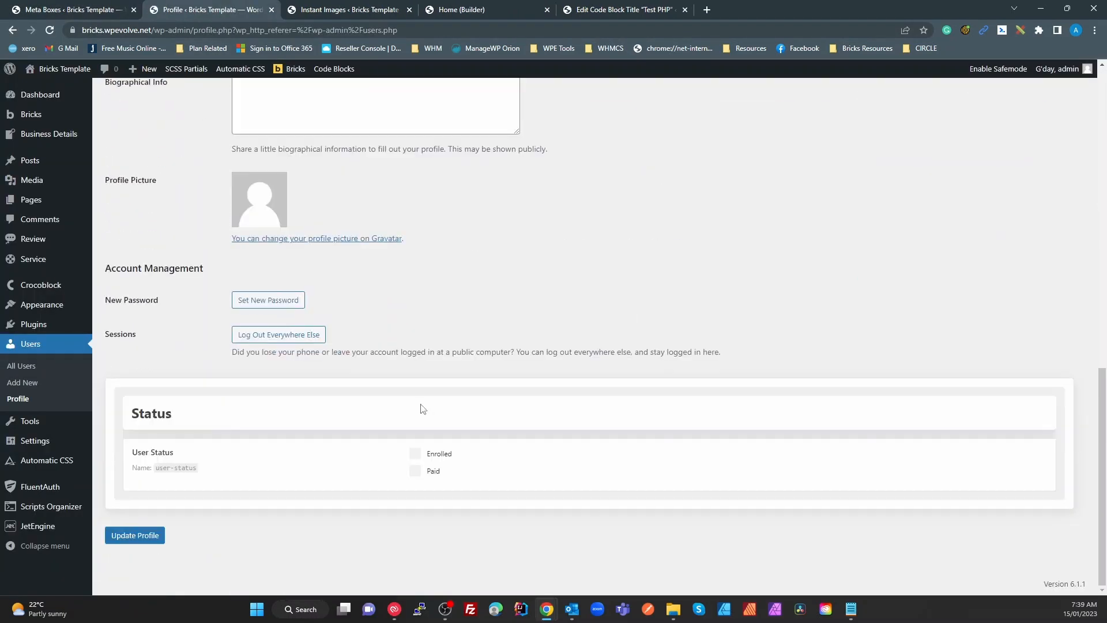
{"action": "left_click", "coordinate": [416, 455]}
{"action": "left_click", "coordinate": [416, 471]}
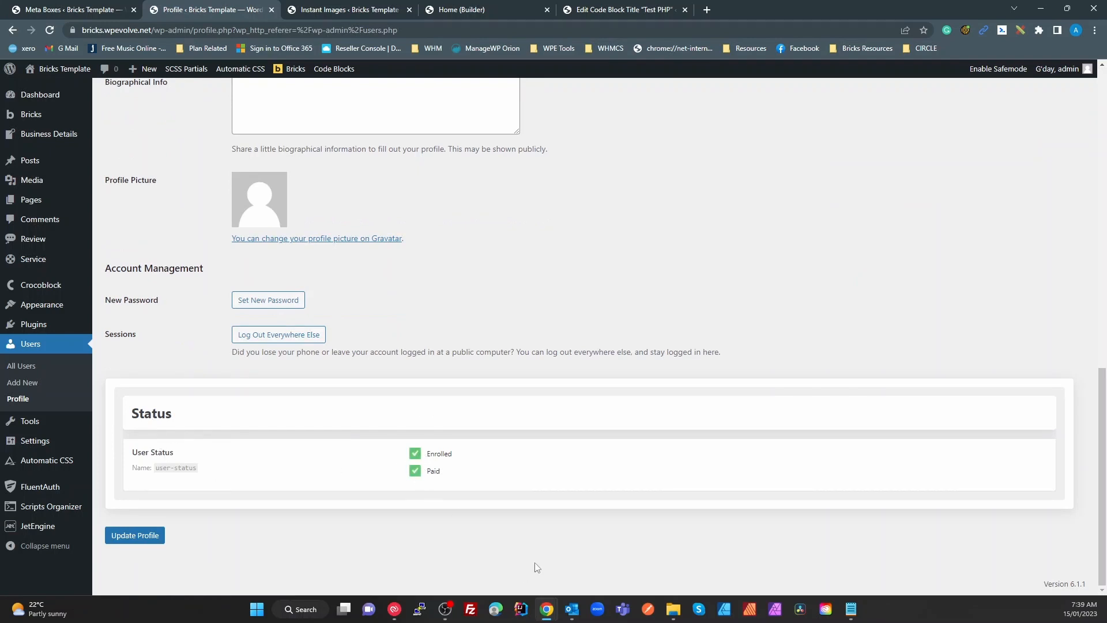
{"action": "left_click", "coordinate": [415, 471]}
{"action": "left_click", "coordinate": [415, 454]}
{"action": "mouse_move", "coordinate": [35, 526]}
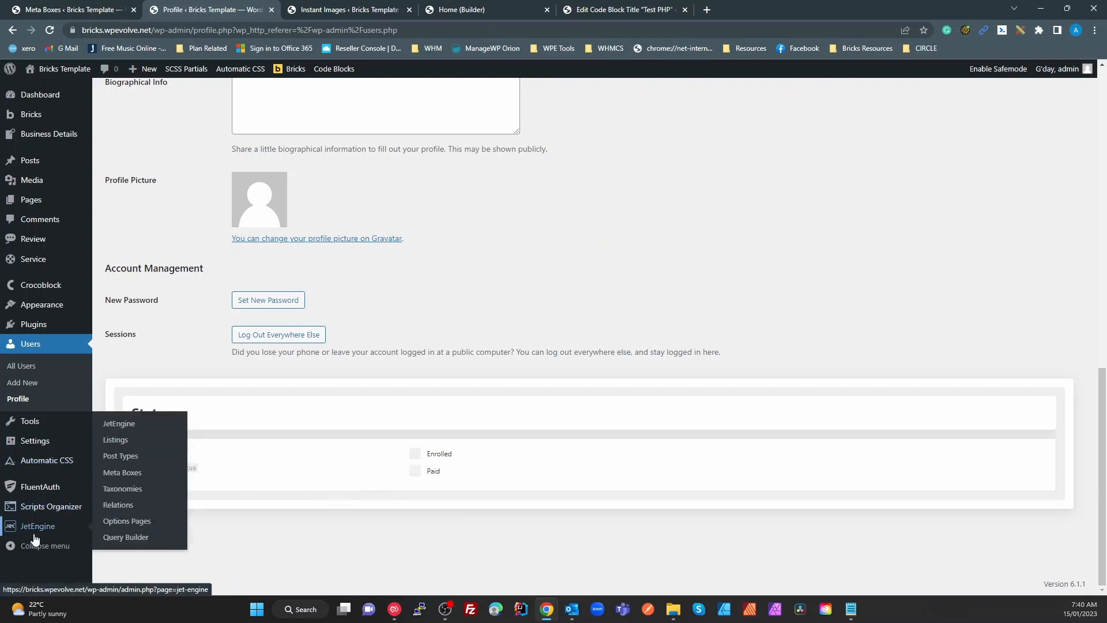
{"action": "left_click", "coordinate": [118, 473]}
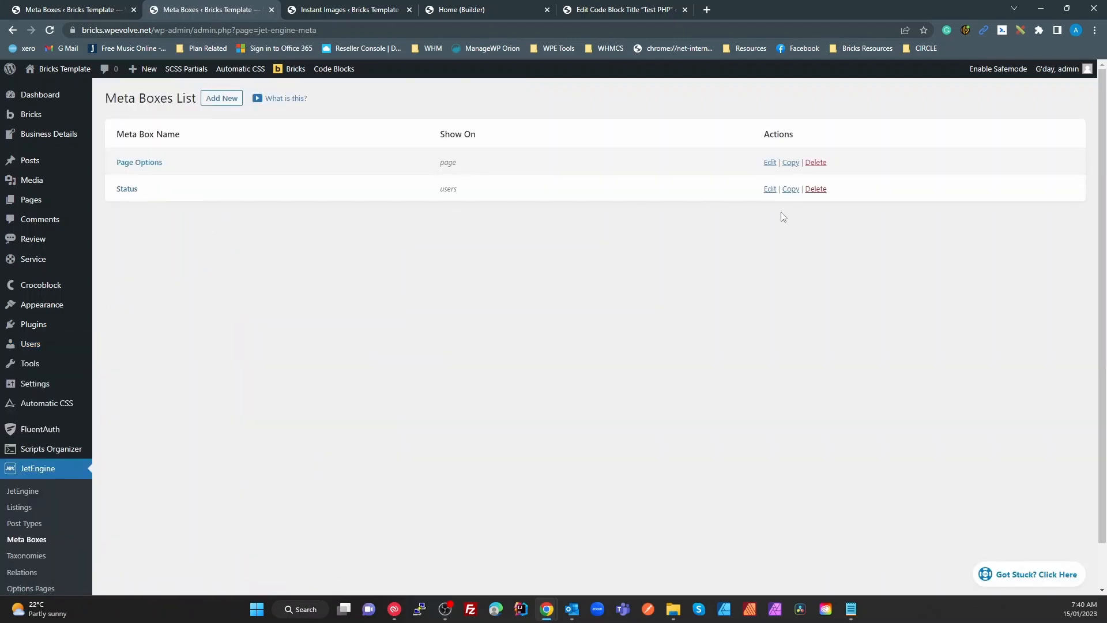
Delete the Status meta box, then bring up JetEngine's Custom Taxonomies List
{"action": "left_click", "coordinate": [816, 190]}
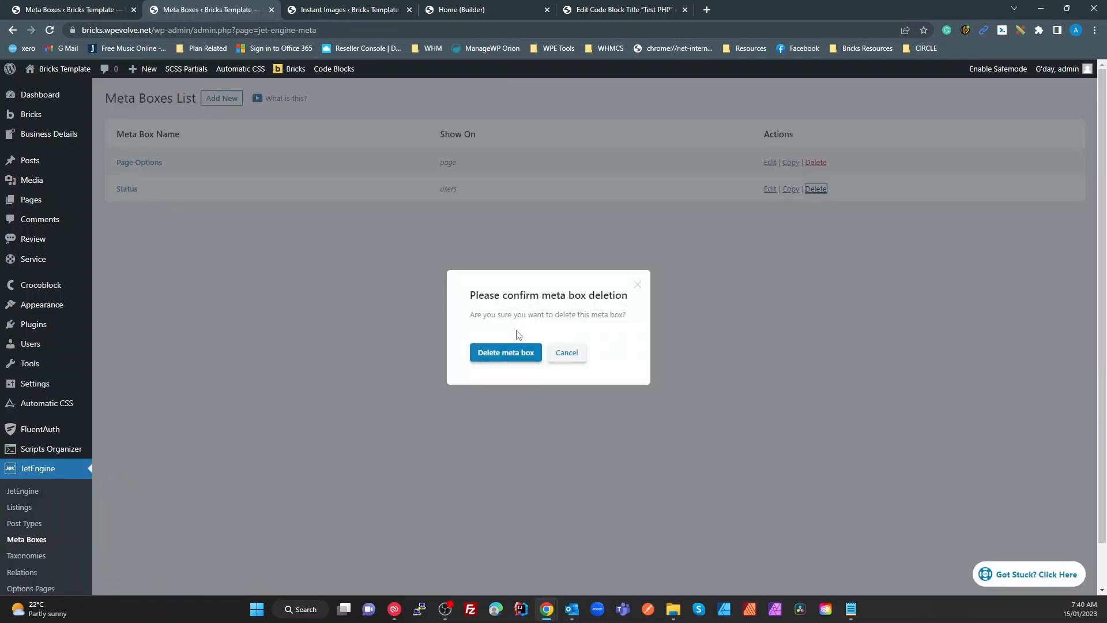
{"action": "left_click", "coordinate": [524, 353]}
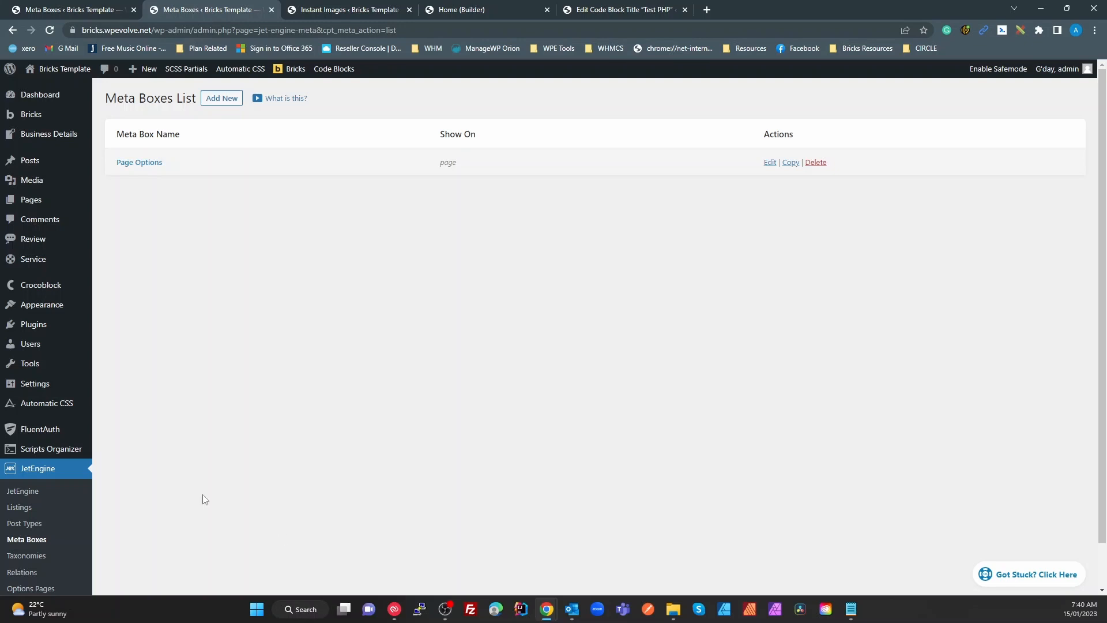
{"action": "left_click", "coordinate": [39, 559]}
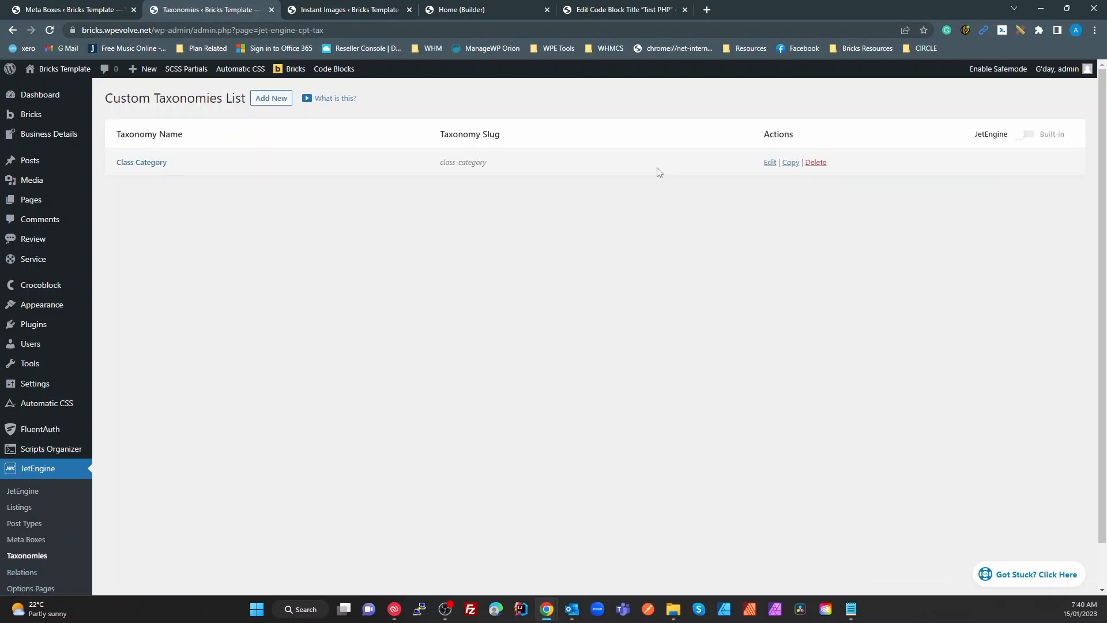
Open Class Category for editing and review its advanced settings: Rewrite on, Hierarchical off
{"action": "left_click", "coordinate": [140, 166]}
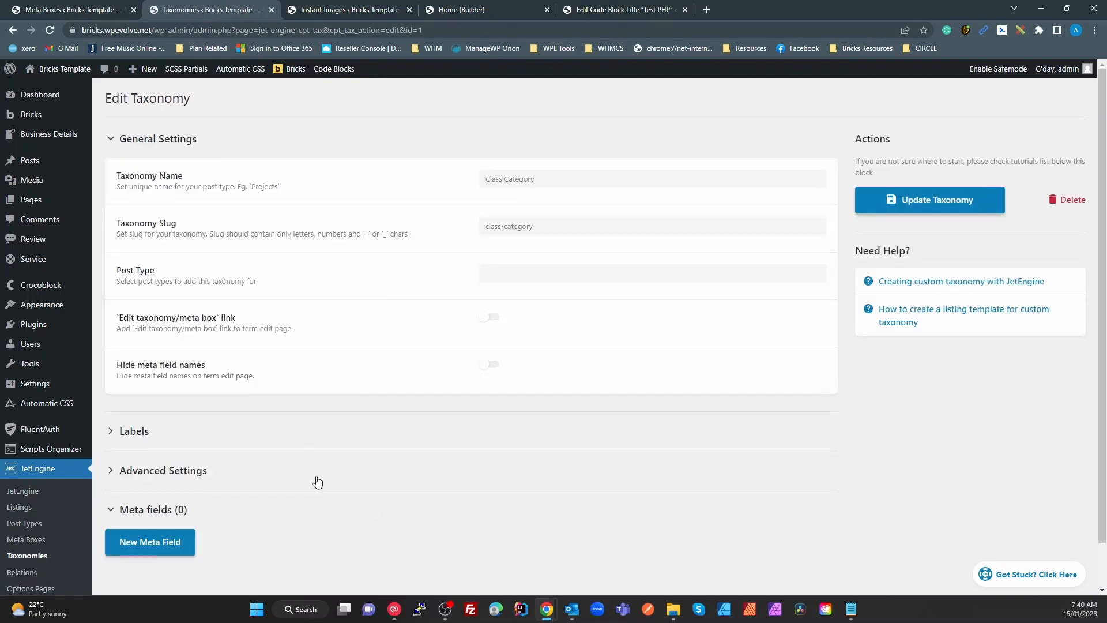
{"action": "left_click", "coordinate": [247, 474]}
{"action": "scroll", "coordinate": [392, 493], "scroll_direction": "down", "scroll_amount": 5}
{"action": "scroll", "coordinate": [407, 497], "scroll_direction": "down", "scroll_amount": 6}
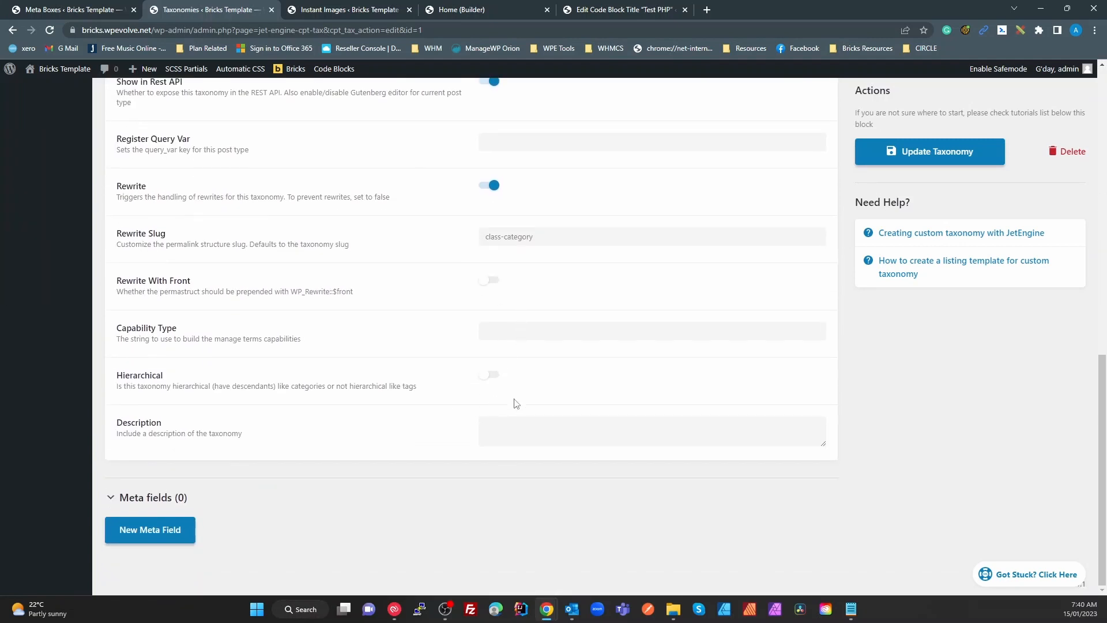
{"action": "scroll", "coordinate": [498, 428], "scroll_direction": "up", "scroll_amount": 3}
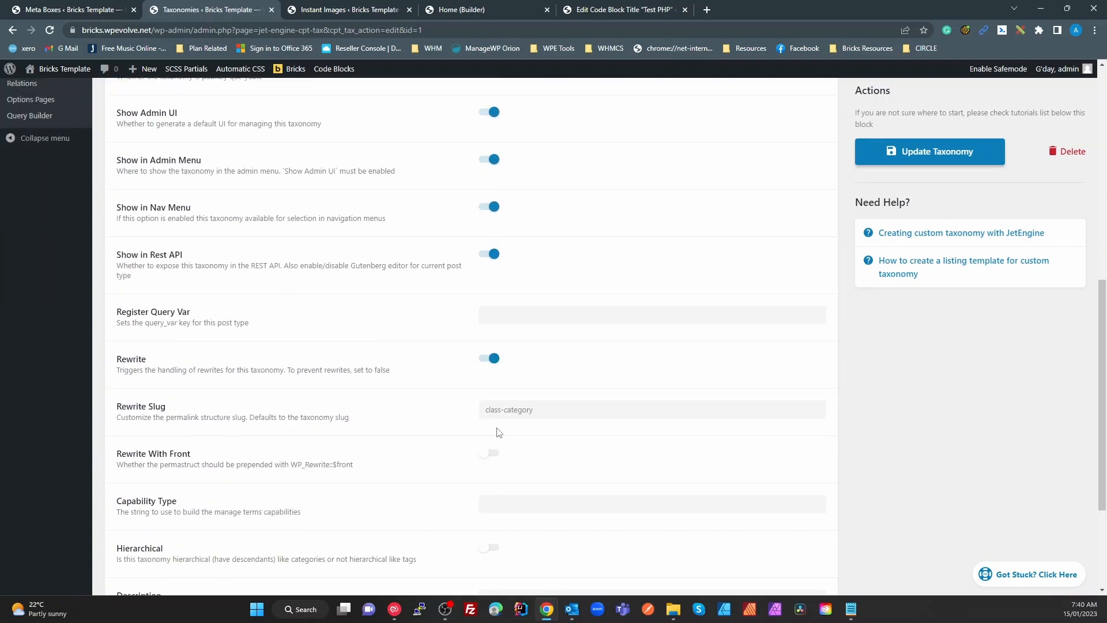
{"action": "scroll", "coordinate": [500, 432], "scroll_direction": "down", "scroll_amount": 3}
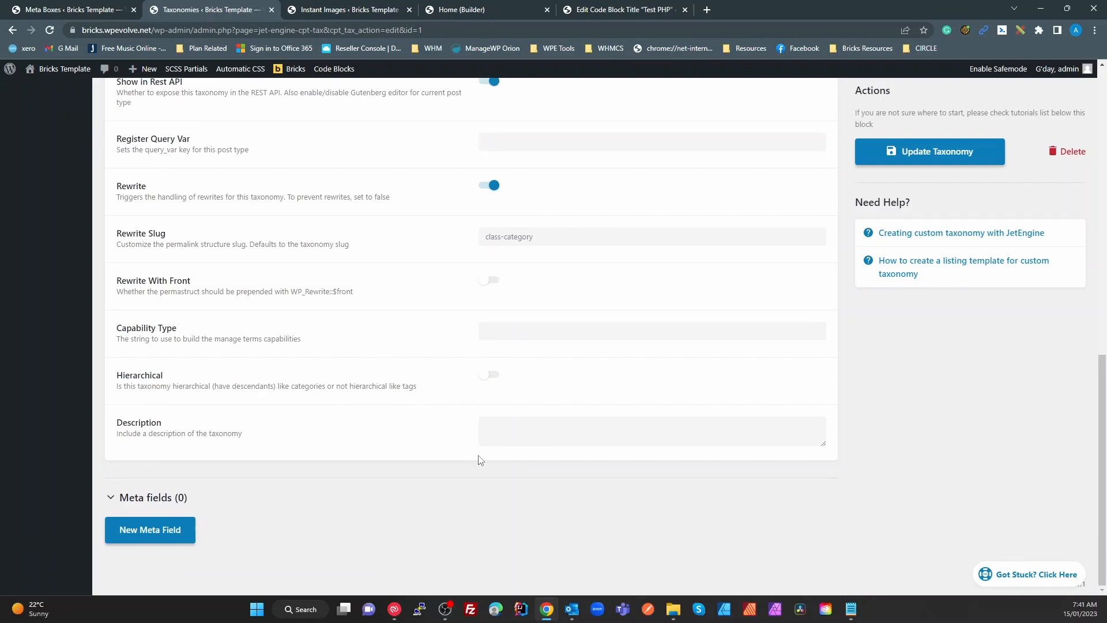
{"action": "scroll", "coordinate": [478, 459], "scroll_direction": "up", "scroll_amount": 9}
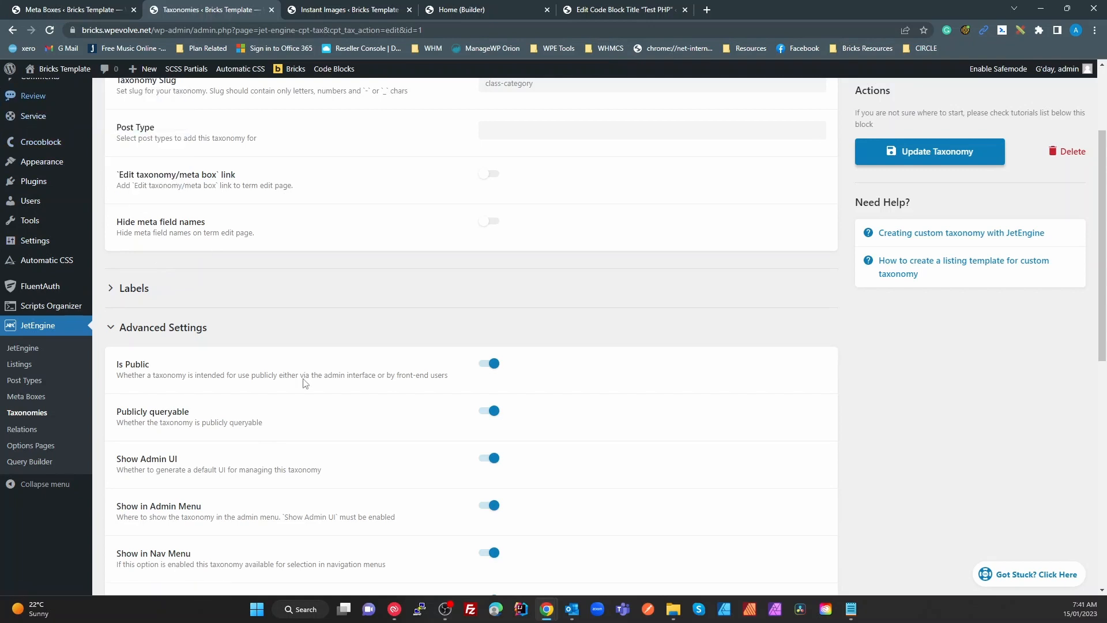
{"action": "scroll", "coordinate": [504, 493], "scroll_direction": "up", "scroll_amount": 2}
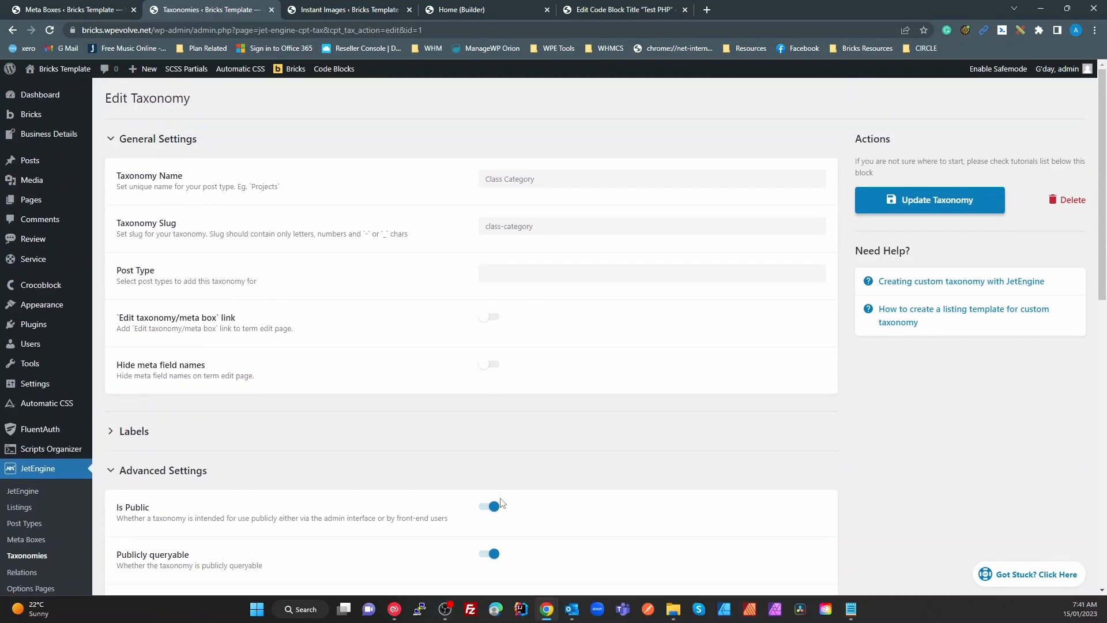
Attach Class Category to the Review post type, removing the trial Posts and Pages tags
{"action": "left_click", "coordinate": [510, 274]}
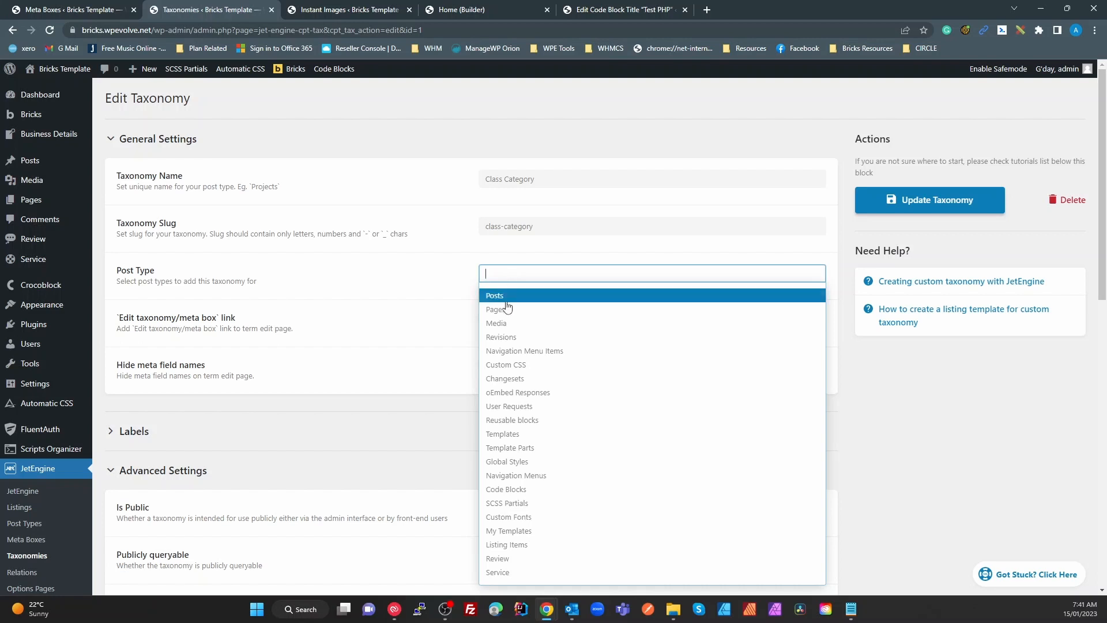
{"action": "left_click", "coordinate": [507, 296]}
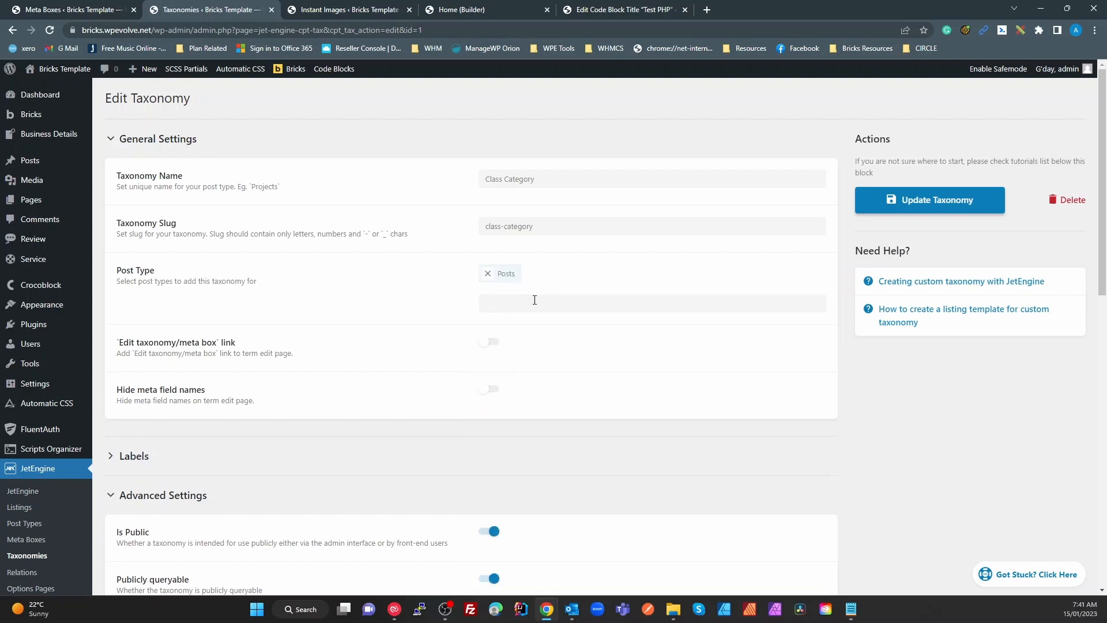
{"action": "left_click", "coordinate": [535, 300]}
{"action": "left_click", "coordinate": [535, 340]}
{"action": "left_click", "coordinate": [529, 304]}
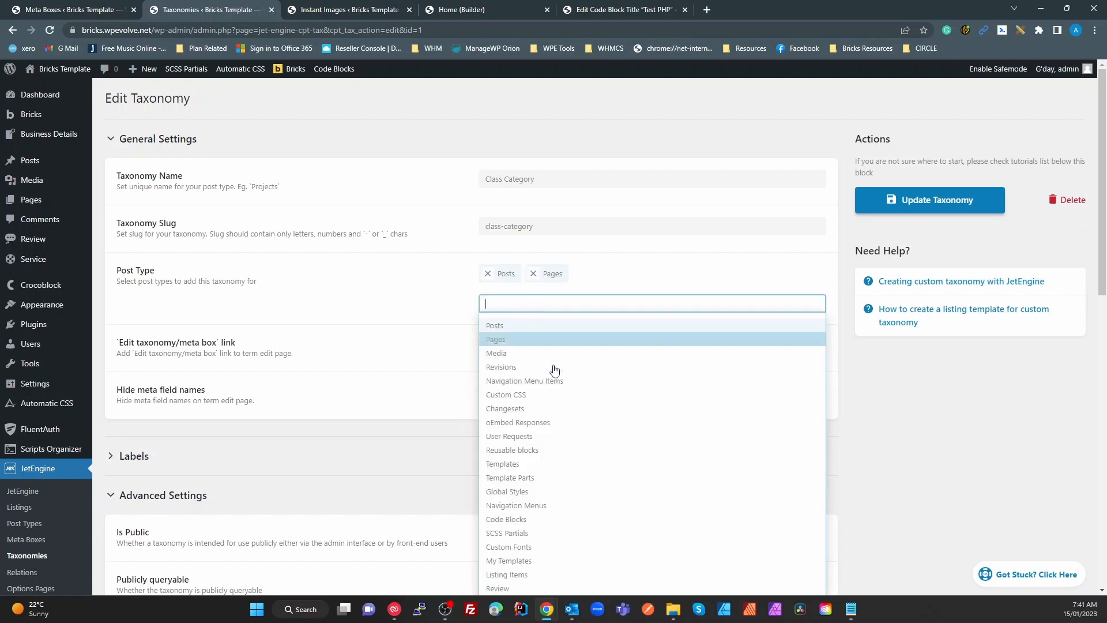
{"action": "scroll", "coordinate": [557, 393], "scroll_direction": "down", "scroll_amount": 3}
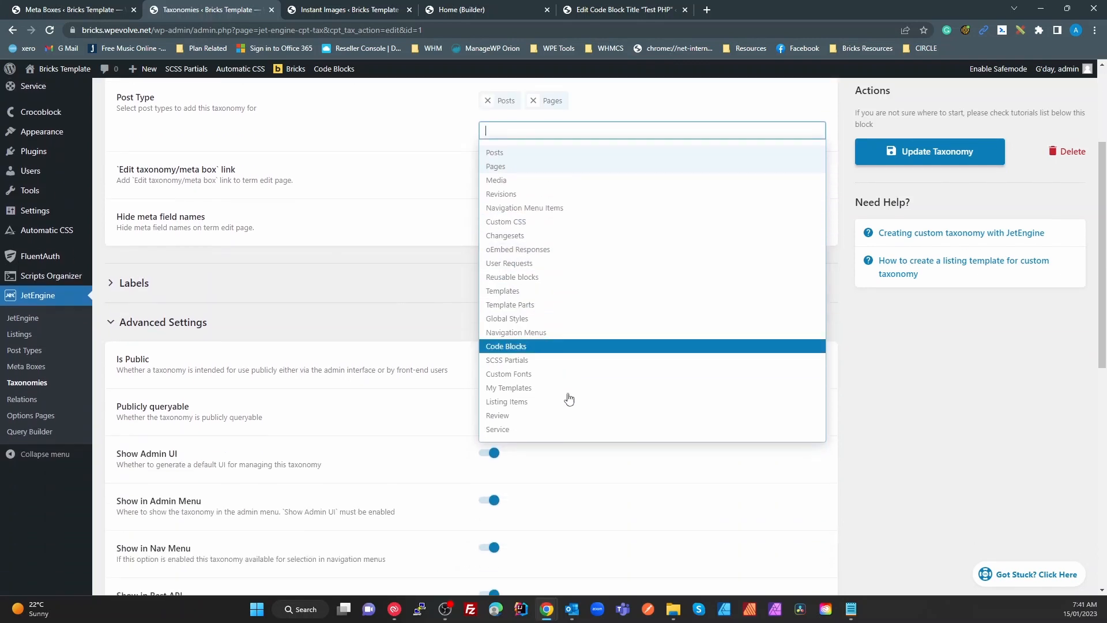
{"action": "left_click", "coordinate": [522, 415]}
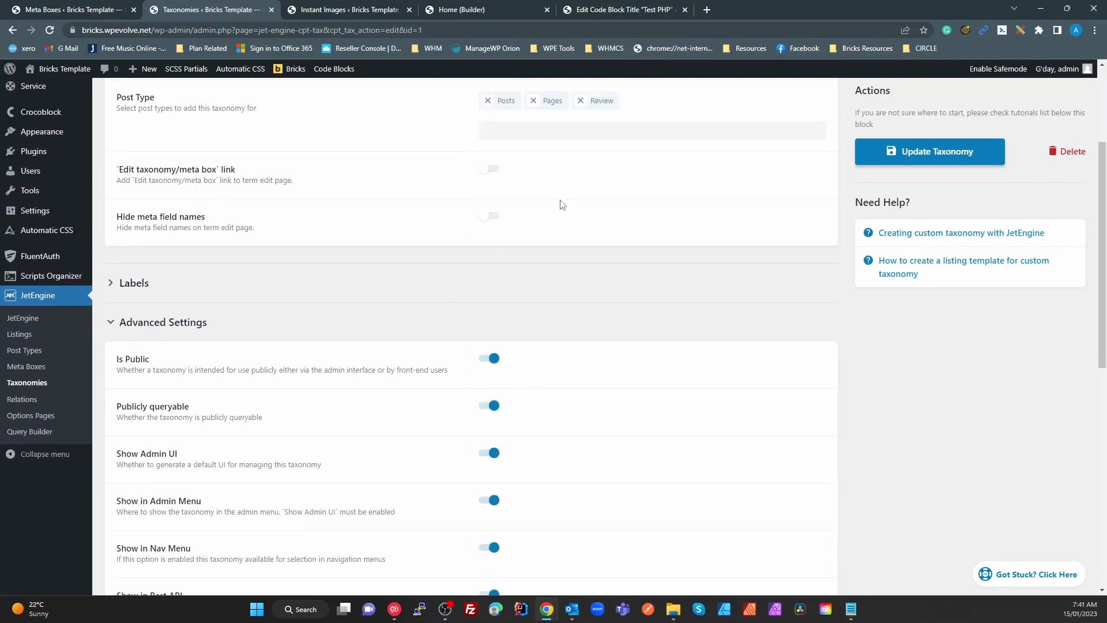
{"action": "left_click", "coordinate": [487, 100]}
{"action": "left_click", "coordinate": [487, 101]}
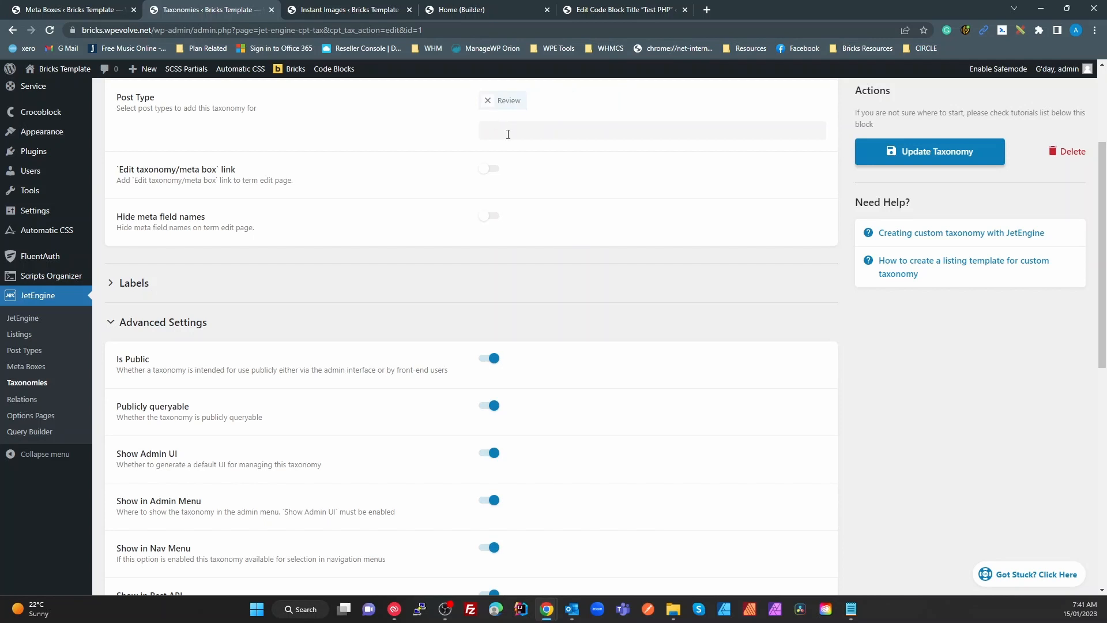
Add the Service post type, leaving the taxonomy on Review and Service only
{"action": "left_click", "coordinate": [508, 135]}
{"action": "left_click", "coordinate": [630, 246]}
{"action": "left_click", "coordinate": [523, 136]}
{"action": "left_click", "coordinate": [524, 154]}
{"action": "left_click", "coordinate": [539, 100]}
{"action": "left_click", "coordinate": [539, 129]}
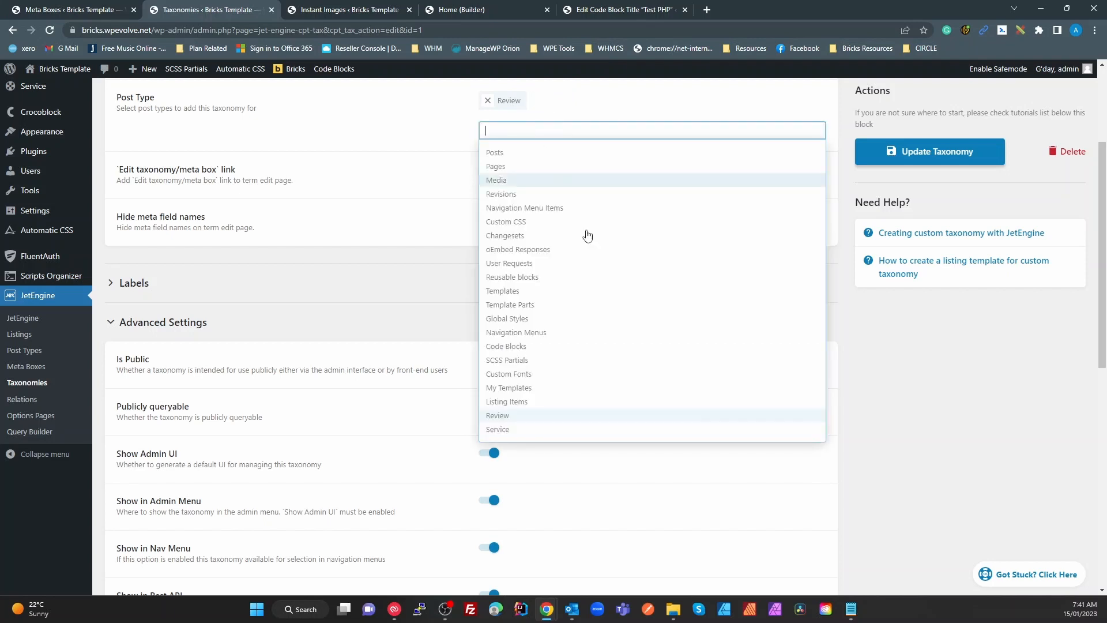
{"action": "scroll", "coordinate": [588, 235], "scroll_direction": "down", "scroll_amount": 5}
{"action": "left_click", "coordinate": [496, 142]}
{"action": "scroll", "coordinate": [744, 271], "scroll_direction": "up", "scroll_amount": 6}
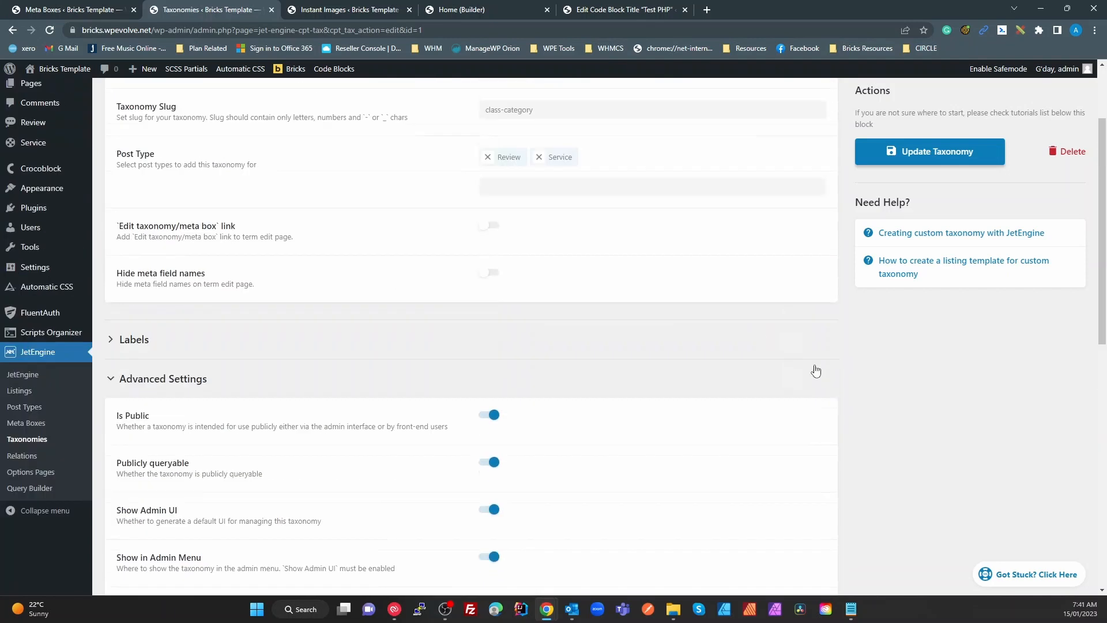
{"action": "scroll", "coordinate": [817, 371], "scroll_direction": "up", "scroll_amount": 2}
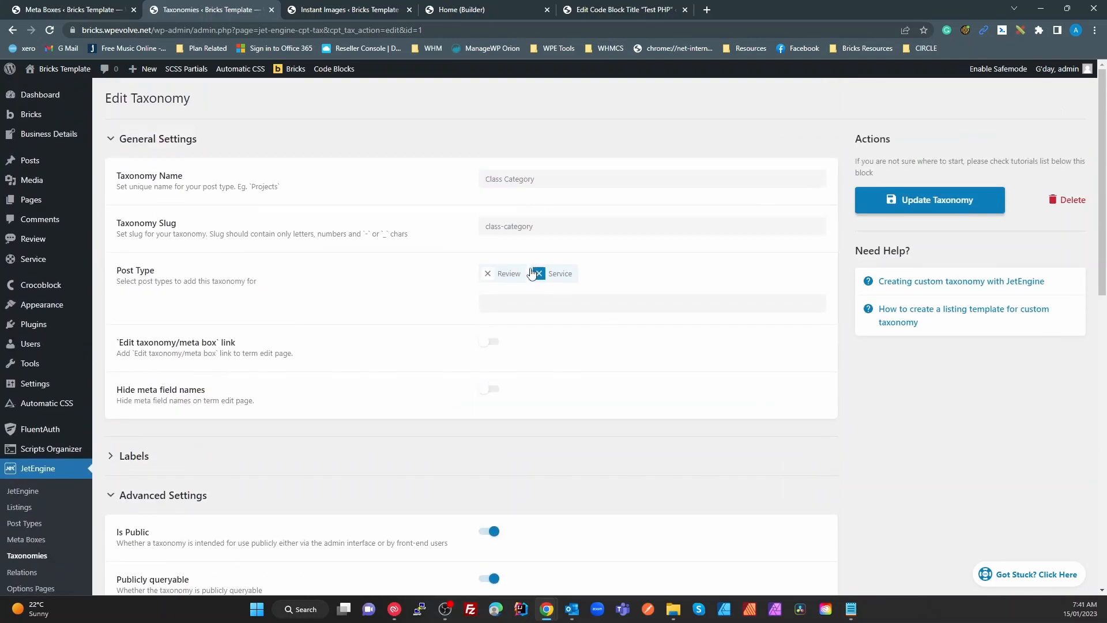
{"action": "scroll", "coordinate": [537, 480], "scroll_direction": "down", "scroll_amount": 4}
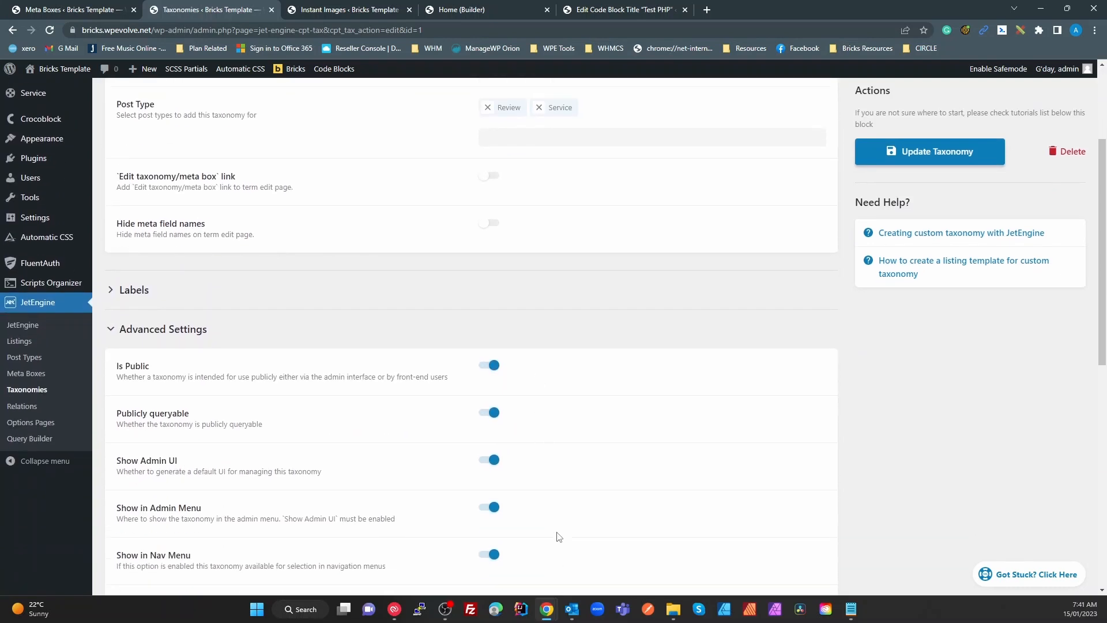
{"action": "scroll", "coordinate": [531, 530], "scroll_direction": "up", "scroll_amount": 4}
{"action": "scroll", "coordinate": [531, 531], "scroll_direction": "up", "scroll_amount": 1}
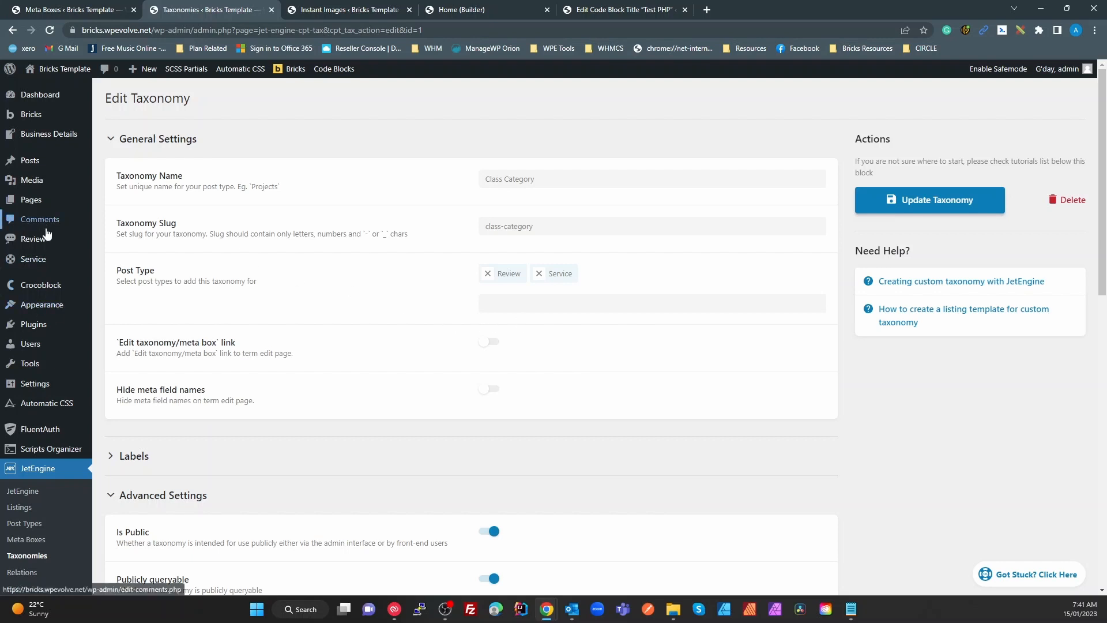
{"action": "mouse_move", "coordinate": [39, 264]}
{"action": "mouse_move", "coordinate": [48, 288]}
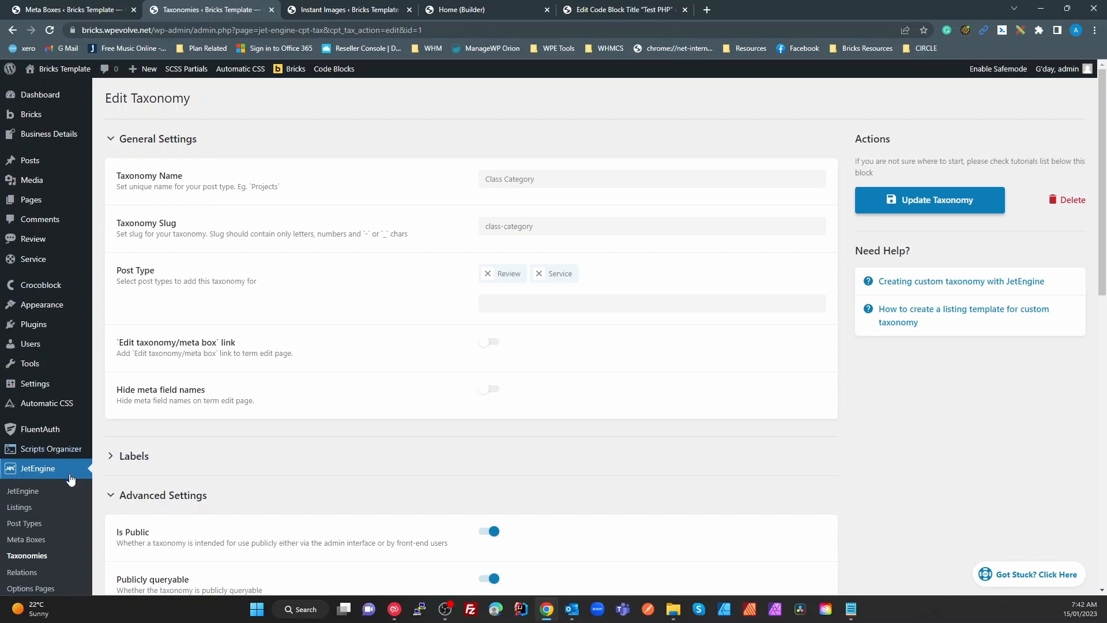
{"action": "scroll", "coordinate": [70, 479], "scroll_direction": "down", "scroll_amount": 5}
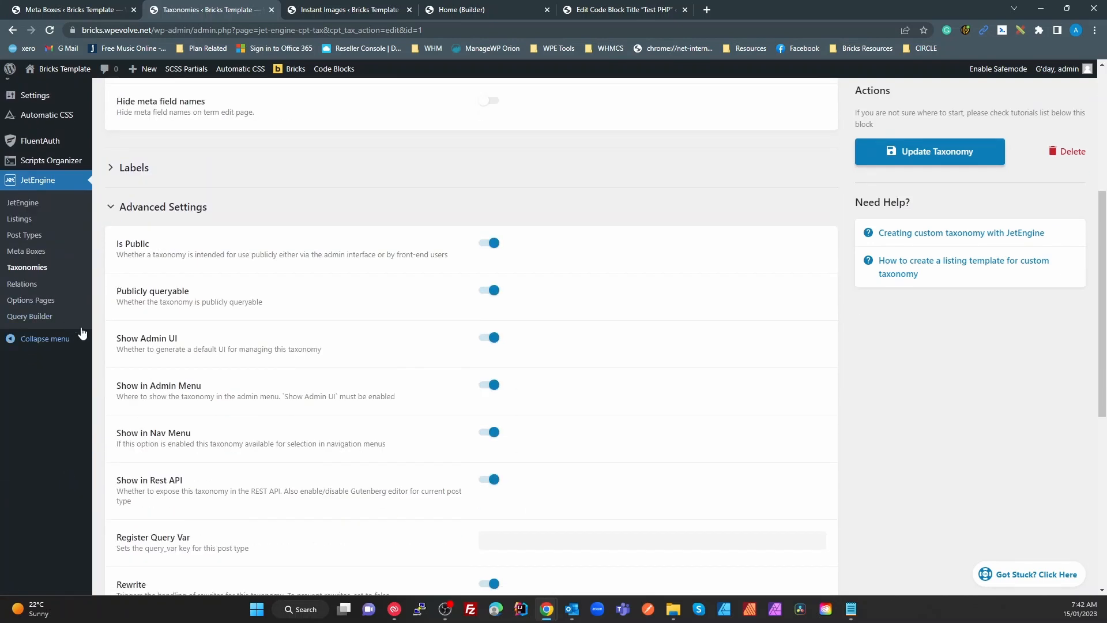
Open the Business Details definition from JetEngine Options Pages and review its ten fields, including ABN
{"action": "left_click", "coordinate": [36, 301]}
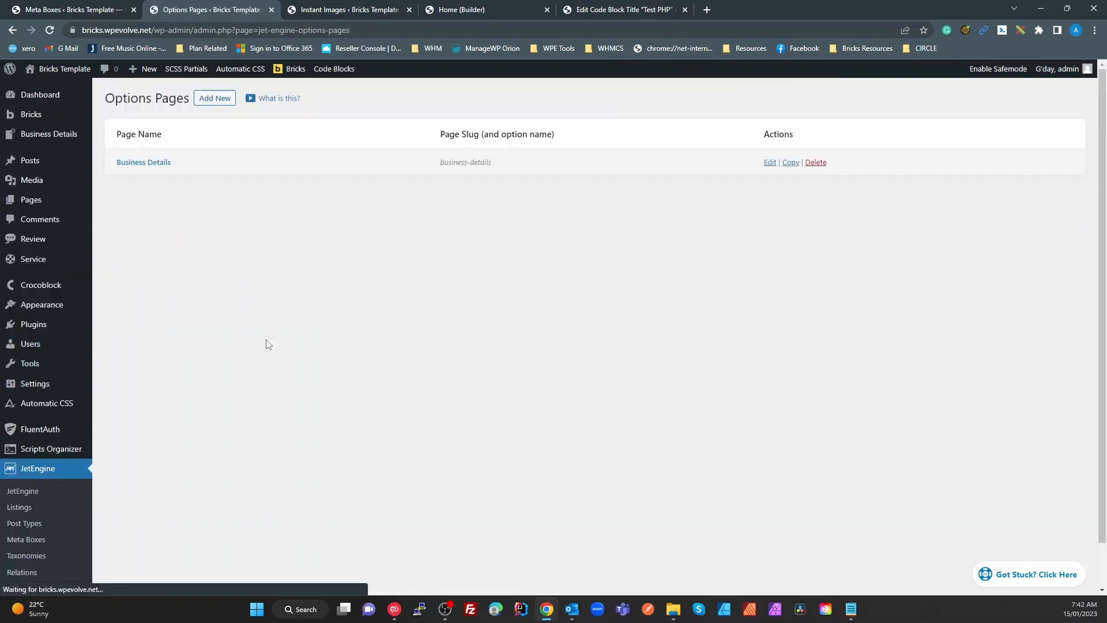
{"action": "scroll", "coordinate": [69, 545], "scroll_direction": "down", "scroll_amount": 2}
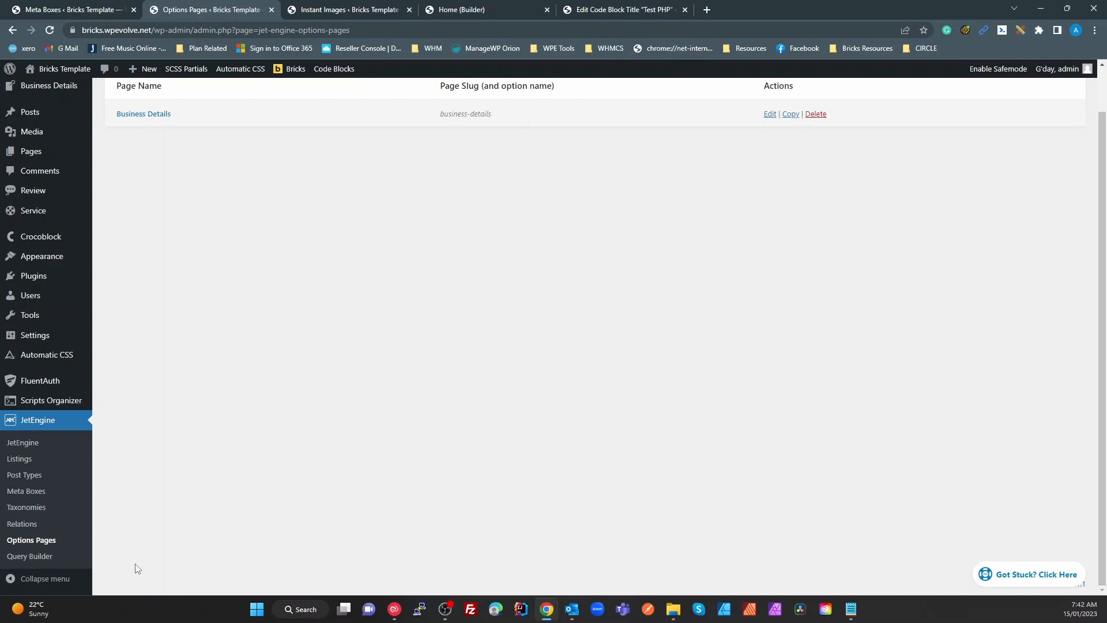
{"action": "scroll", "coordinate": [568, 551], "scroll_direction": "up", "scroll_amount": 2}
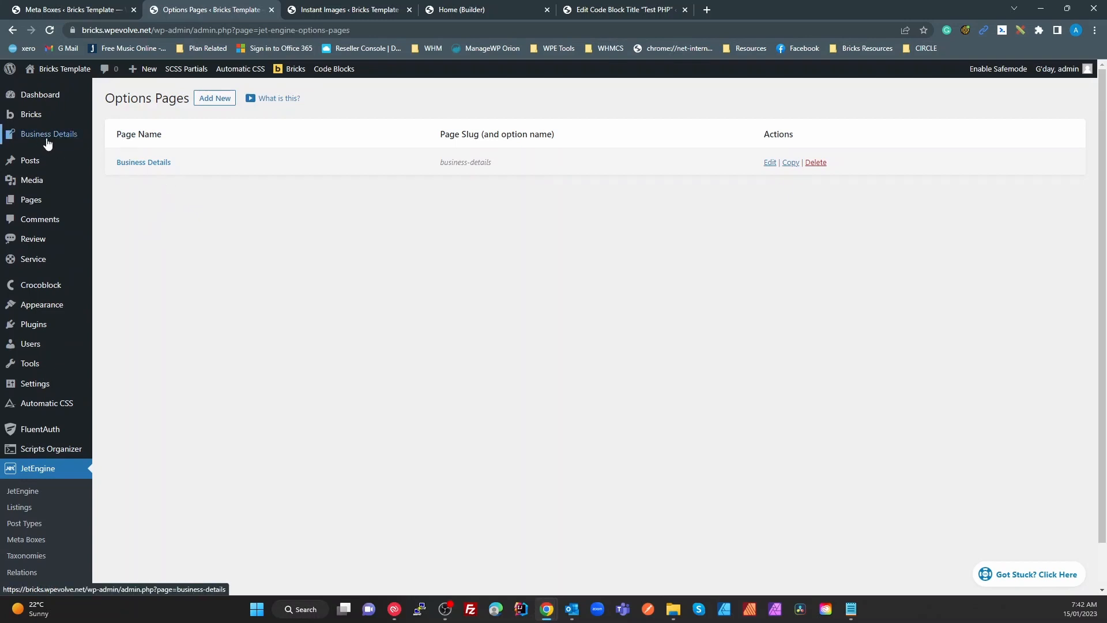
{"action": "left_click", "coordinate": [149, 163]}
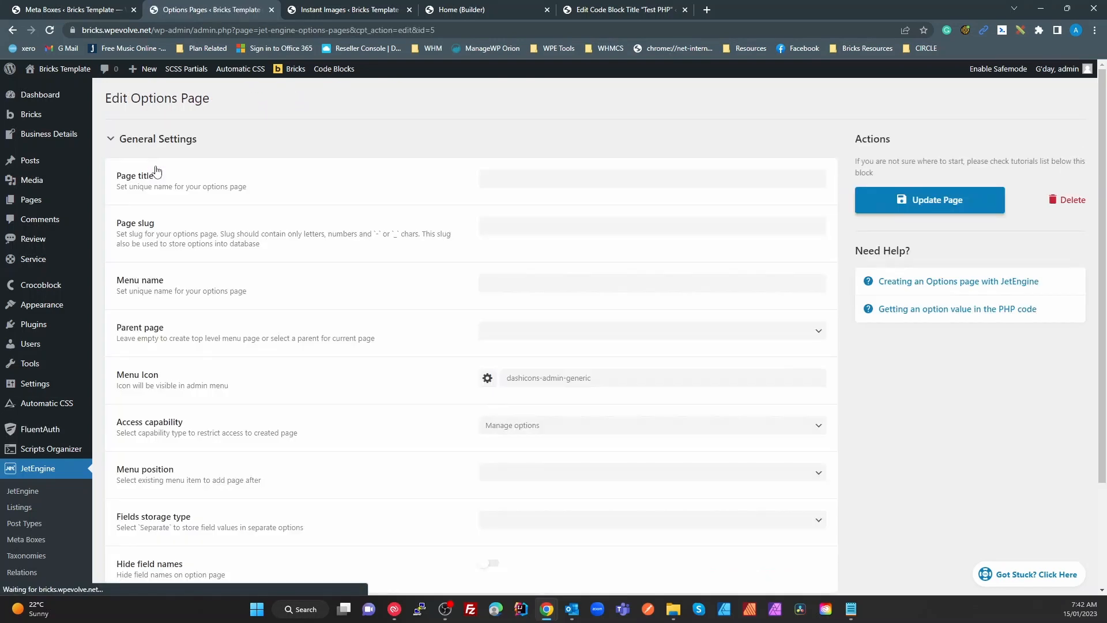
{"action": "scroll", "coordinate": [473, 323], "scroll_direction": "down", "scroll_amount": 2}
{"action": "scroll", "coordinate": [478, 329], "scroll_direction": "down", "scroll_amount": 6}
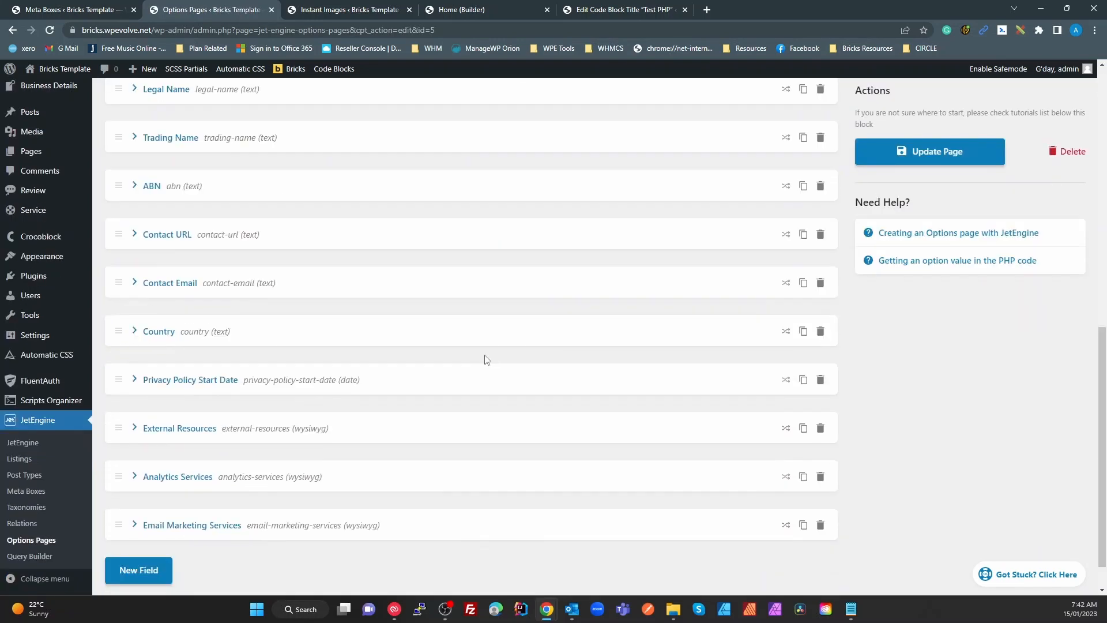
{"action": "scroll", "coordinate": [299, 445], "scroll_direction": "down", "scroll_amount": 1}
{"action": "scroll", "coordinate": [306, 462], "scroll_direction": "up", "scroll_amount": 4}
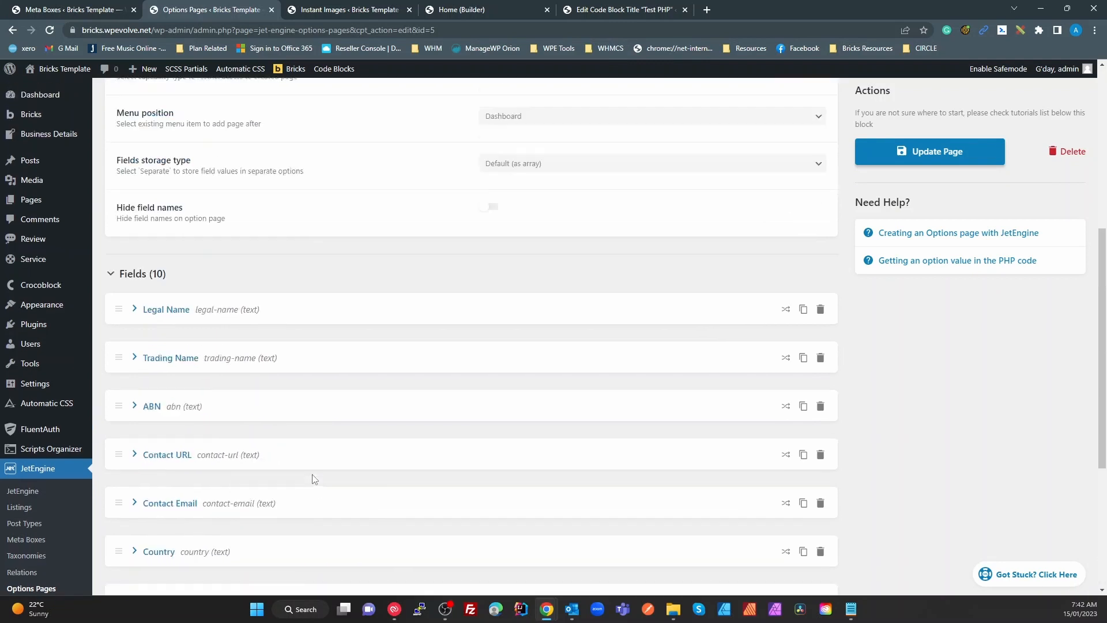
{"action": "scroll", "coordinate": [317, 487], "scroll_direction": "down", "scroll_amount": 5}
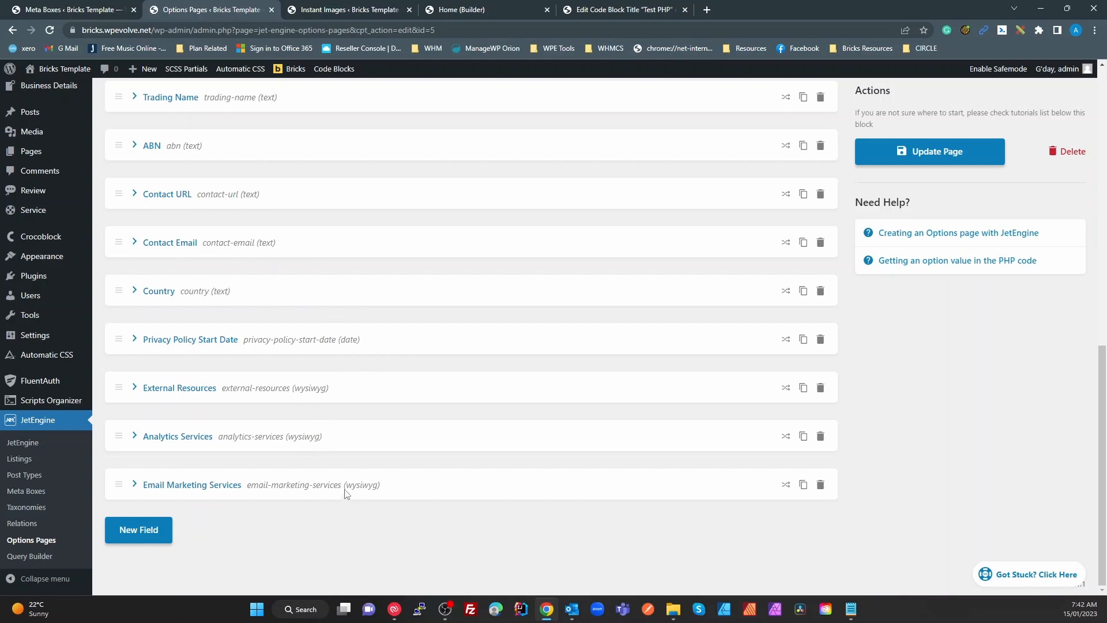
{"action": "scroll", "coordinate": [352, 503], "scroll_direction": "up", "scroll_amount": 5}
{"action": "scroll", "coordinate": [350, 503], "scroll_direction": "up", "scroll_amount": 4}
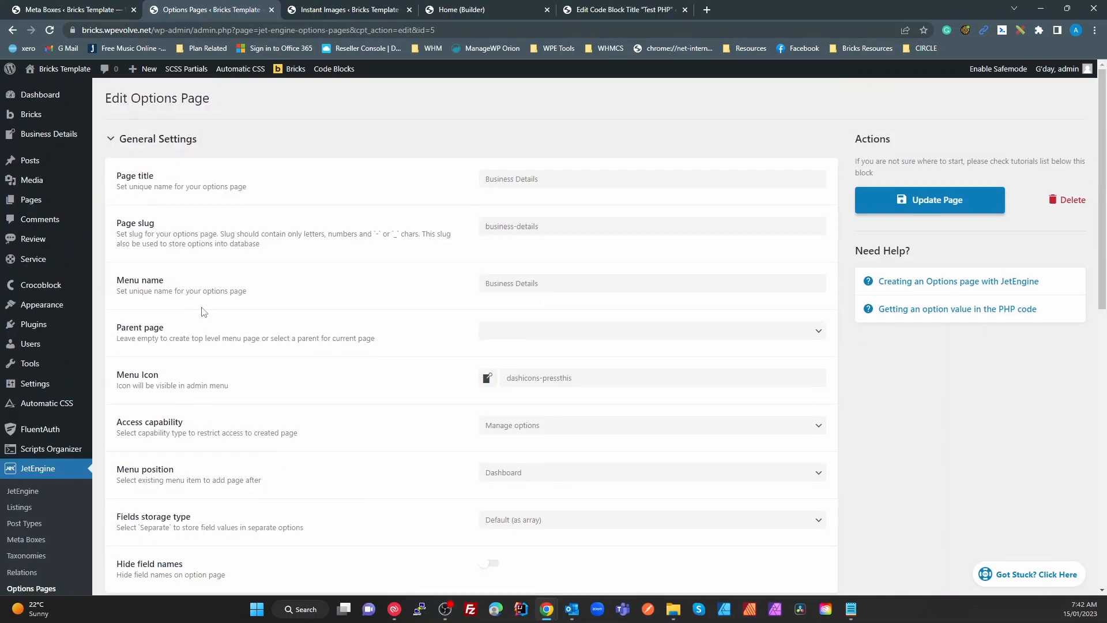
Inspect the Business Details values: Legal Name, Trading Name, ABN and the {site_url} Contact URL
{"action": "left_click", "coordinate": [40, 139]}
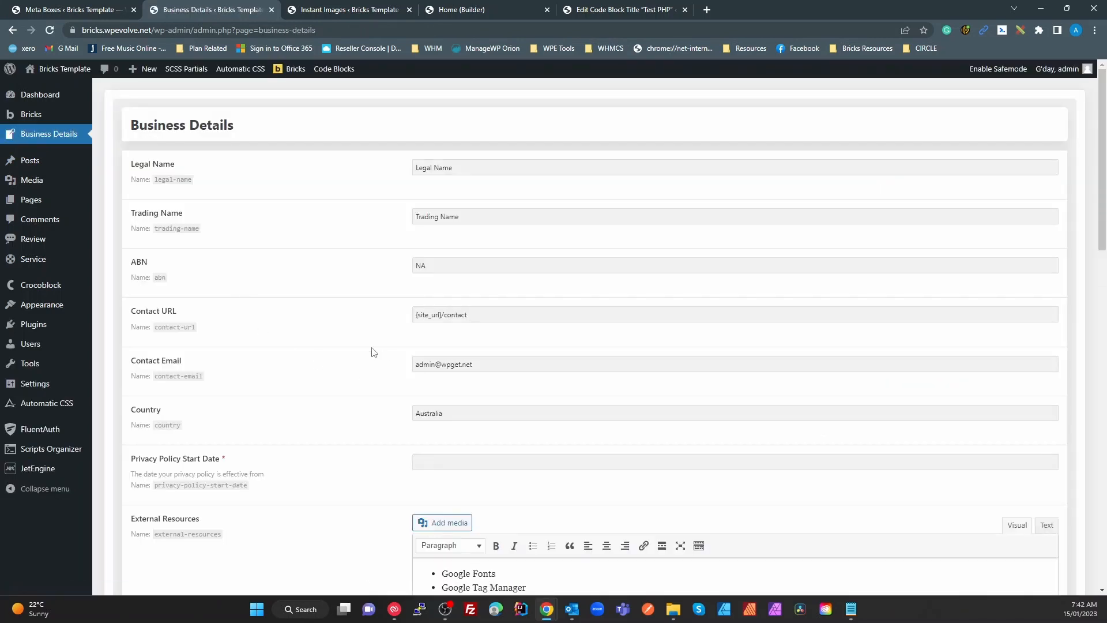
{"action": "left_click", "coordinate": [462, 171]}
{"action": "left_click", "coordinate": [506, 211]}
{"action": "scroll", "coordinate": [510, 277], "scroll_direction": "down", "scroll_amount": 3}
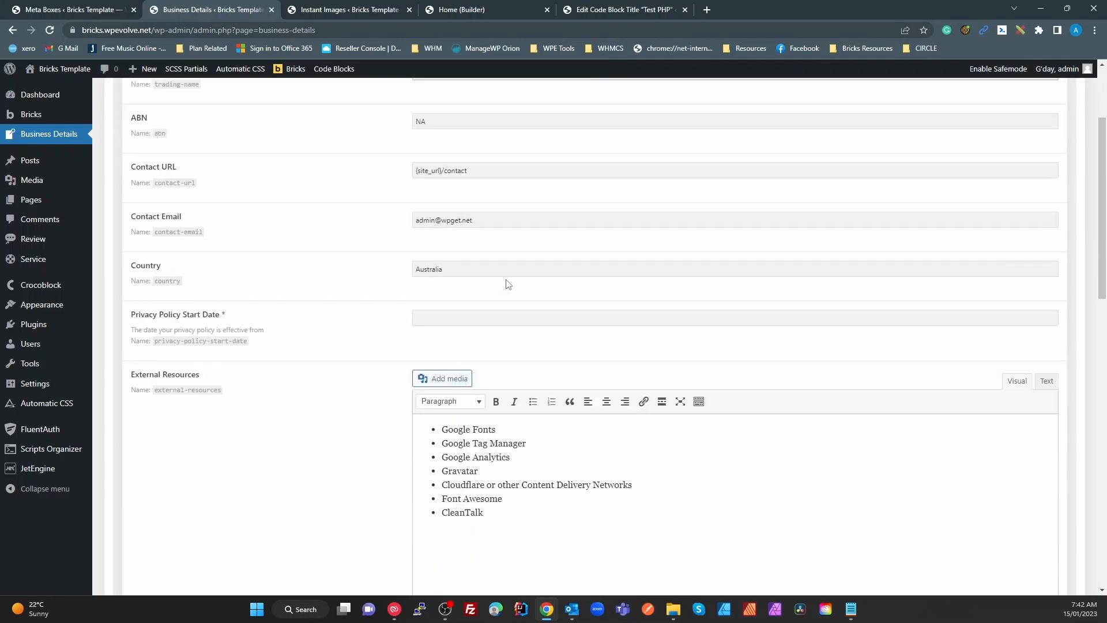
{"action": "scroll", "coordinate": [514, 292], "scroll_direction": "up", "scroll_amount": 3}
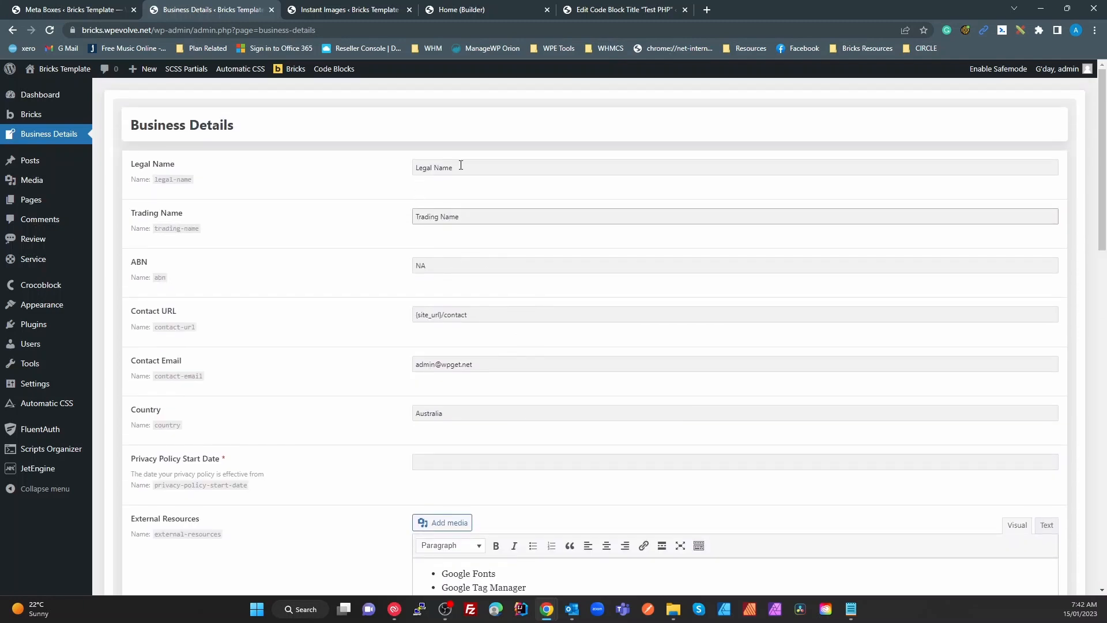
{"action": "left_click", "coordinate": [451, 269]}
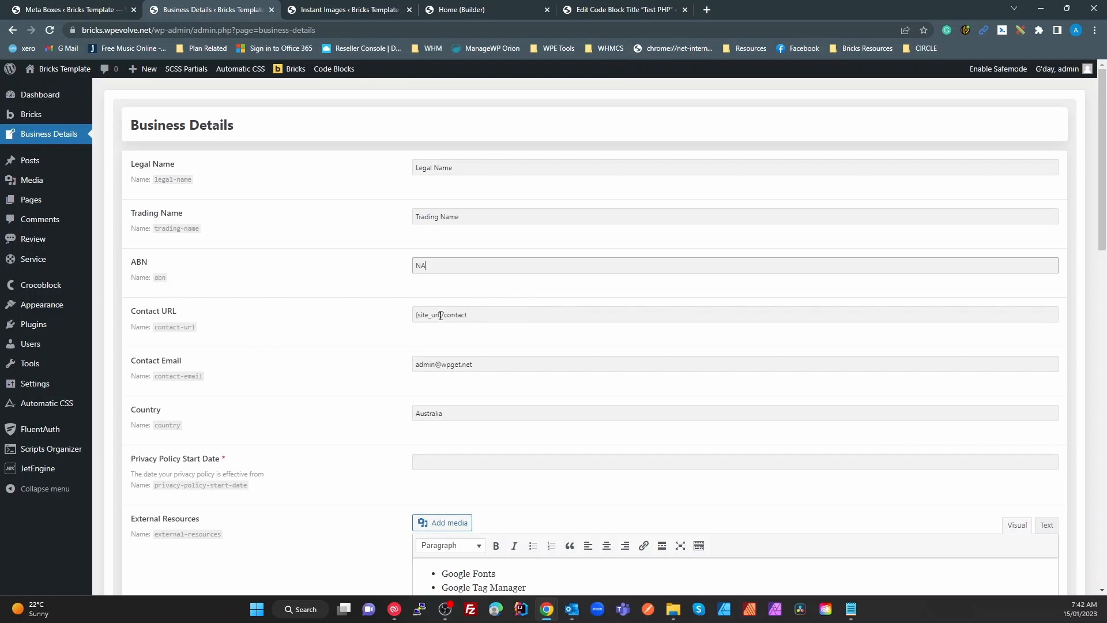
{"action": "left_click_drag", "start_coordinate": [442, 315], "coordinate": [398, 324]}
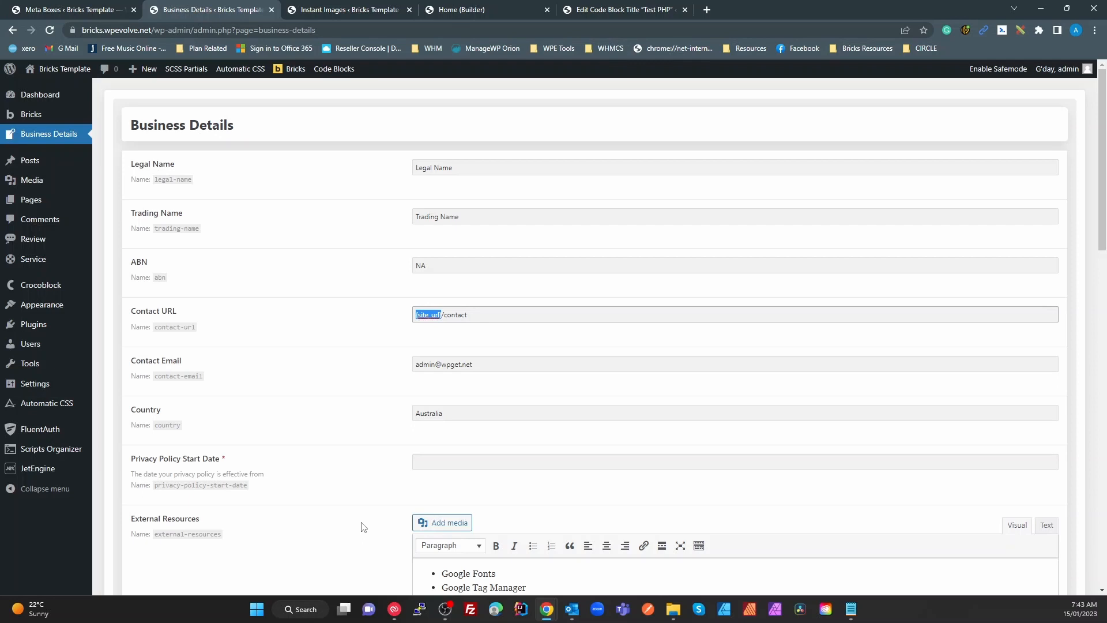
{"action": "left_click", "coordinate": [462, 315]}
{"action": "left_click_drag", "start_coordinate": [441, 315], "coordinate": [415, 315]}
{"action": "left_click", "coordinate": [485, 380]}
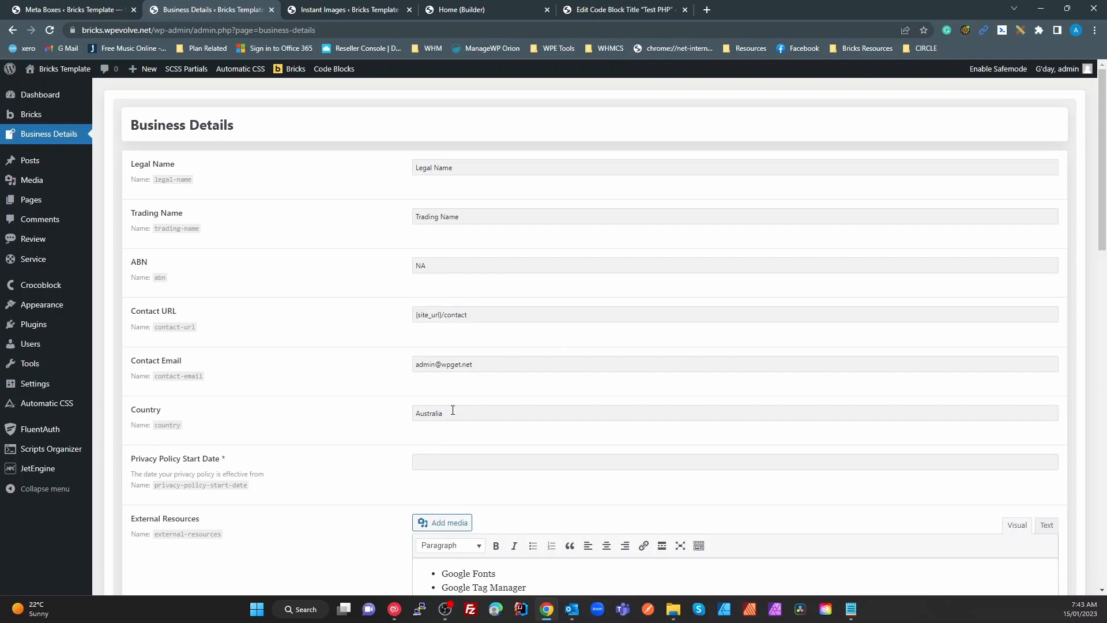
Set the Privacy Policy Start Date to January 14, 2023 and save the settings
{"action": "left_click", "coordinate": [433, 463]}
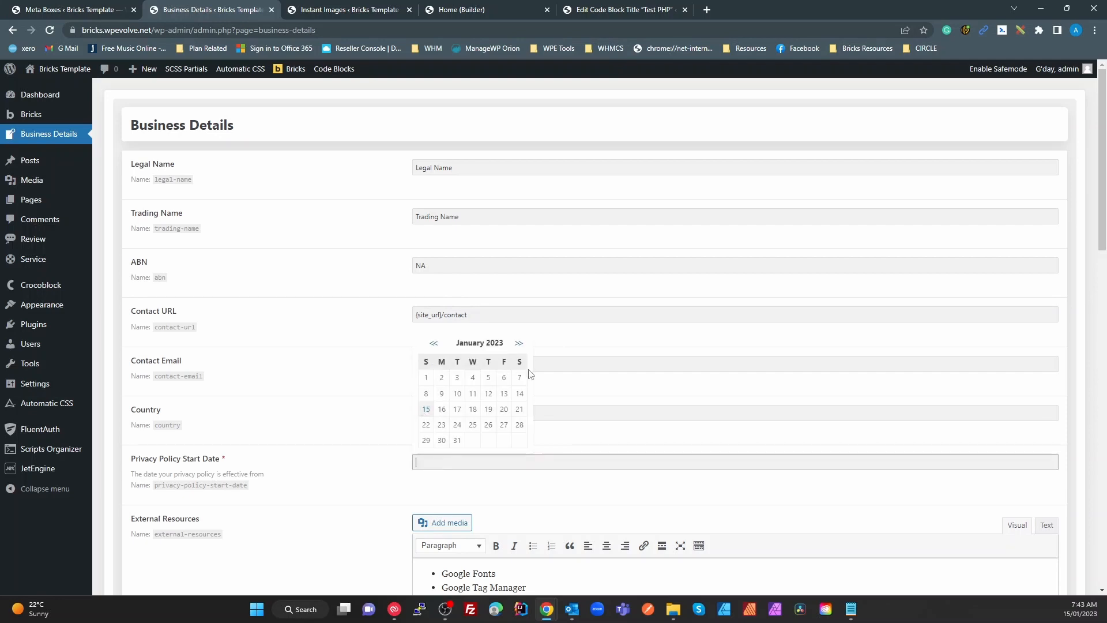
{"action": "left_click", "coordinate": [521, 393]}
{"action": "scroll", "coordinate": [328, 555], "scroll_direction": "down", "scroll_amount": 10}
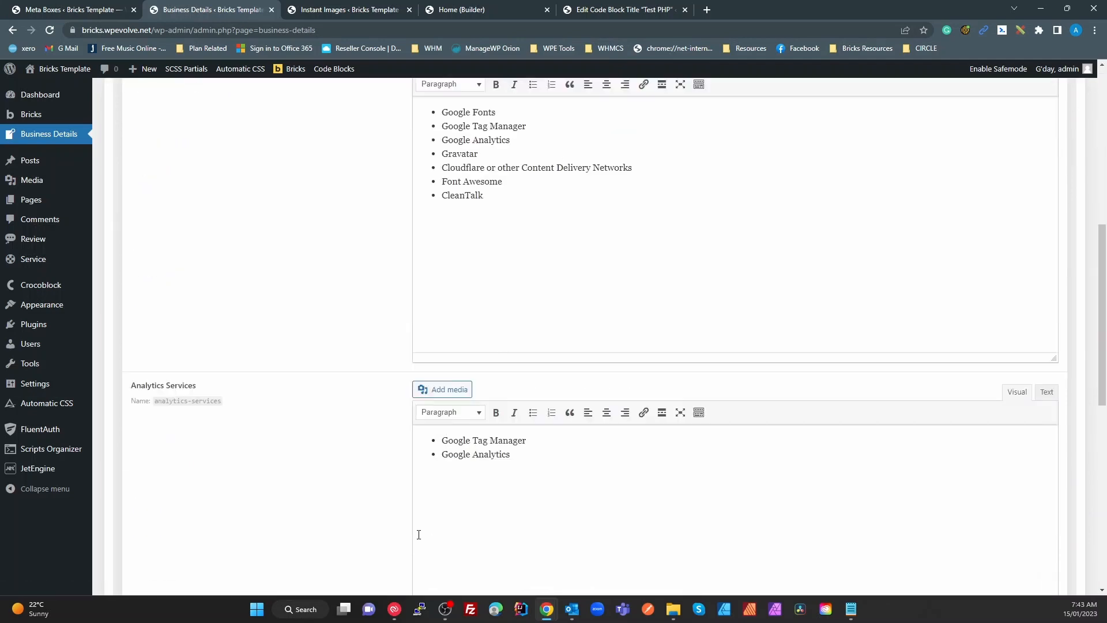
{"action": "scroll", "coordinate": [326, 555], "scroll_direction": "down", "scroll_amount": 1}
{"action": "left_click", "coordinate": [151, 522]}
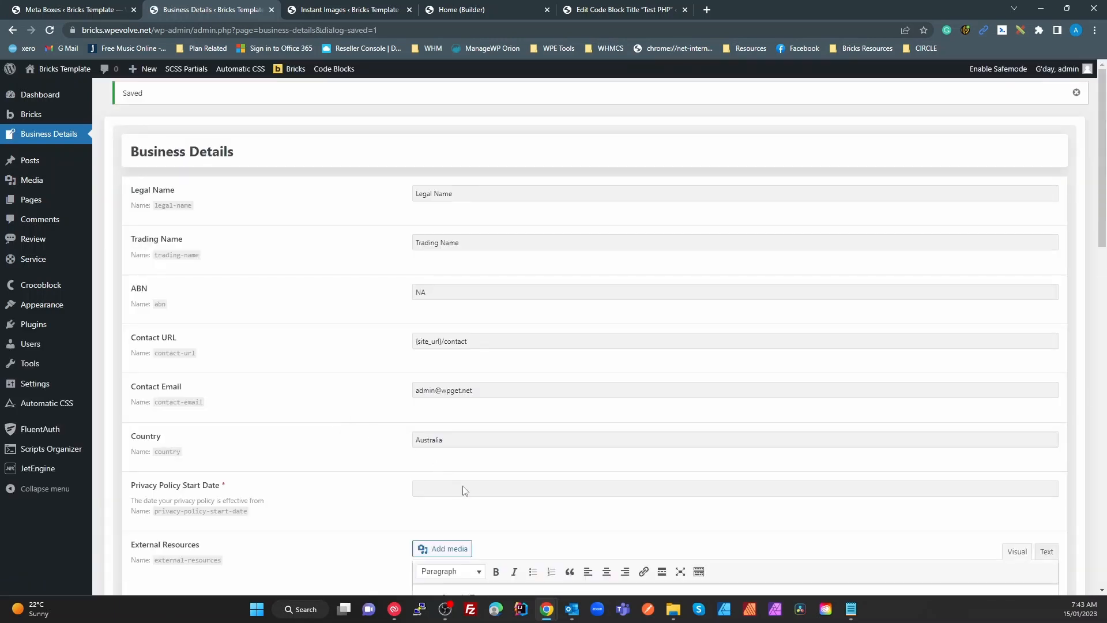
{"action": "left_click", "coordinate": [459, 484]}
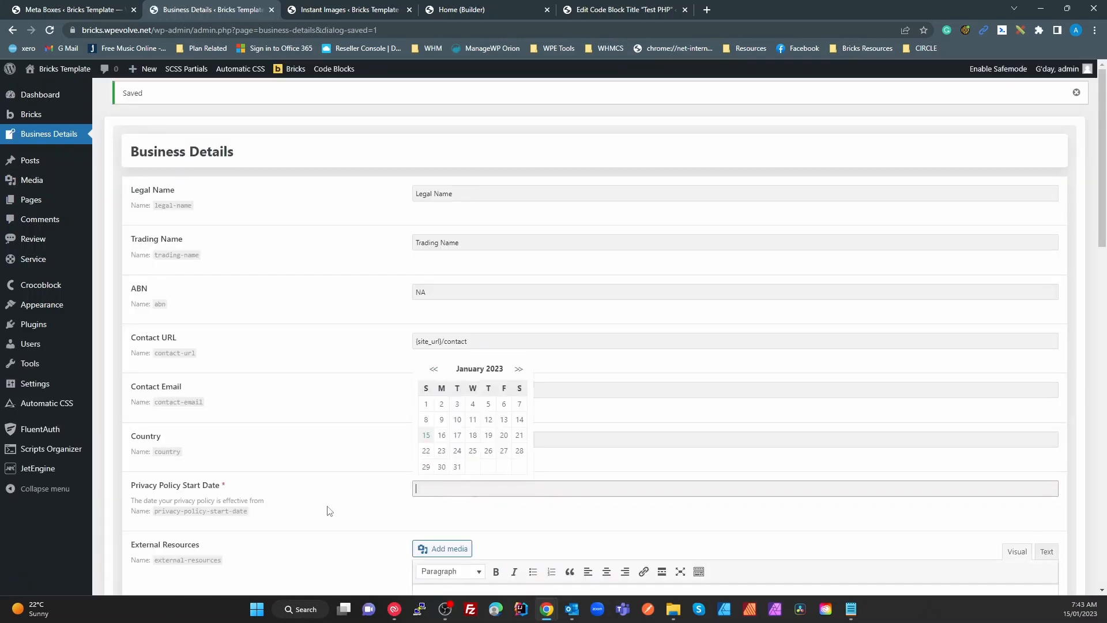
{"action": "scroll", "coordinate": [327, 512], "scroll_direction": "down", "scroll_amount": 2}
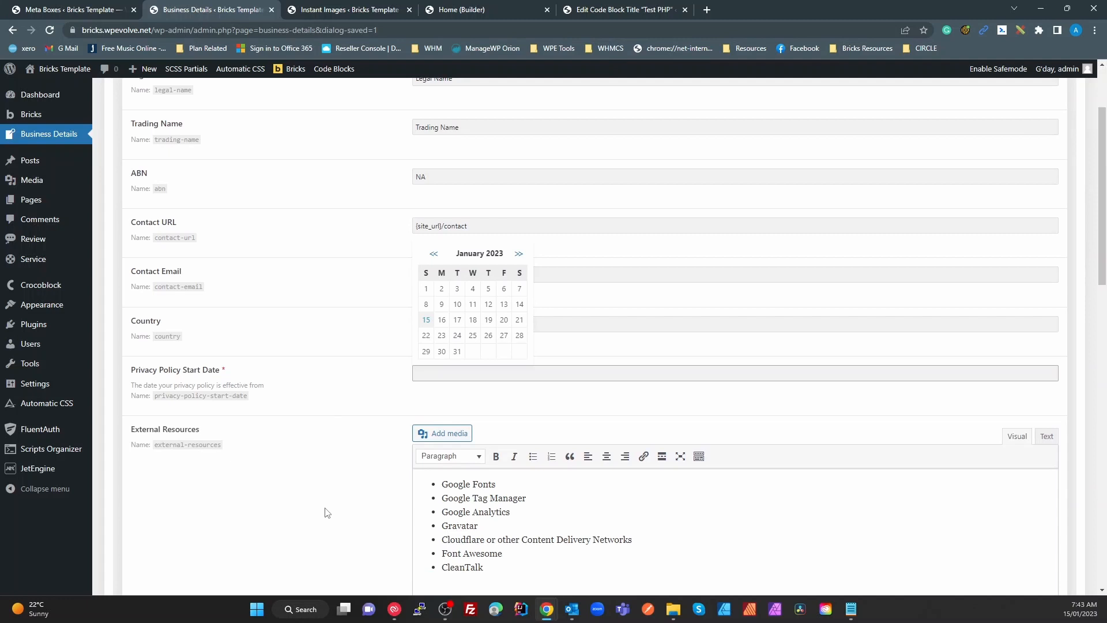
{"action": "scroll", "coordinate": [326, 515], "scroll_direction": "up", "scroll_amount": 2}
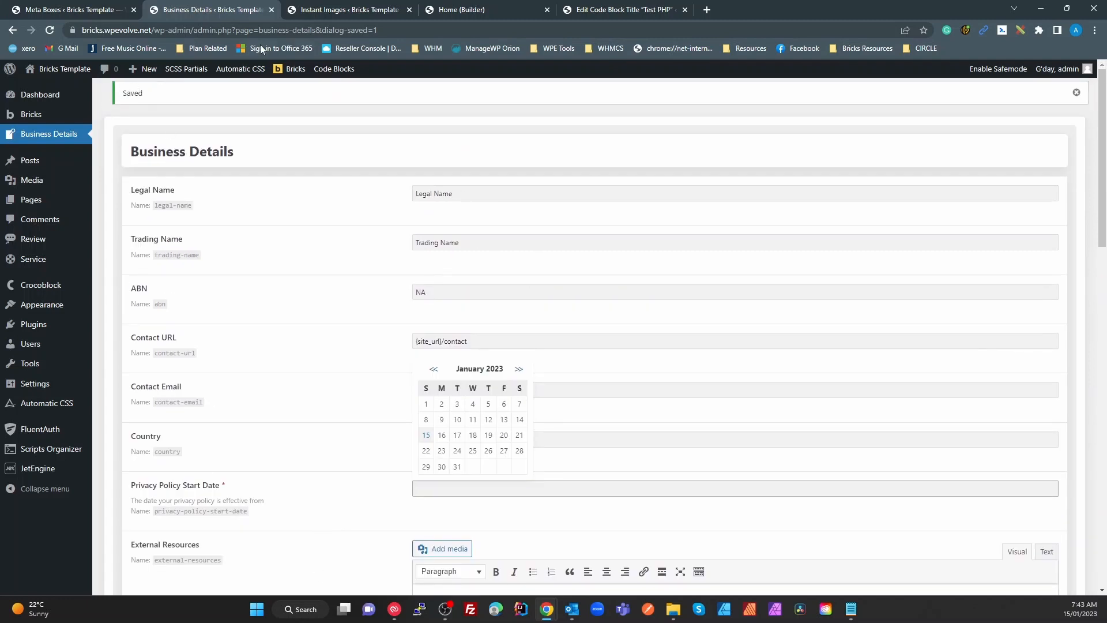
Open the front-end site in a new tab and go to its Privacy Policy page
{"action": "right_click", "coordinate": [65, 71]}
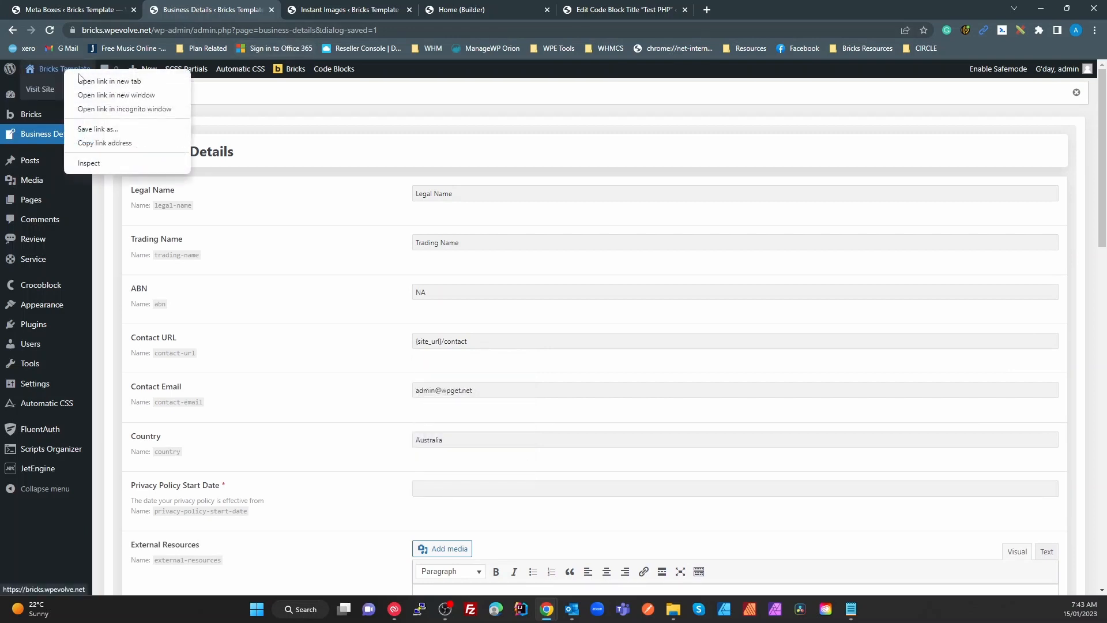
{"action": "left_click", "coordinate": [109, 81]}
{"action": "left_click", "coordinate": [346, 12]}
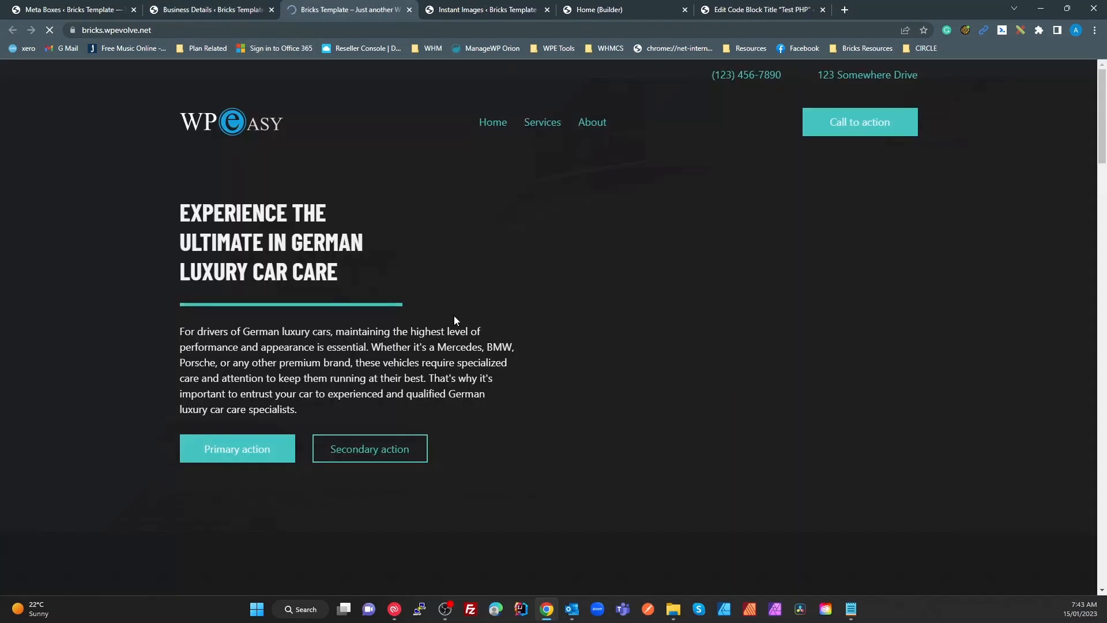
{"action": "scroll", "coordinate": [649, 231], "scroll_direction": "down", "scroll_amount": 15}
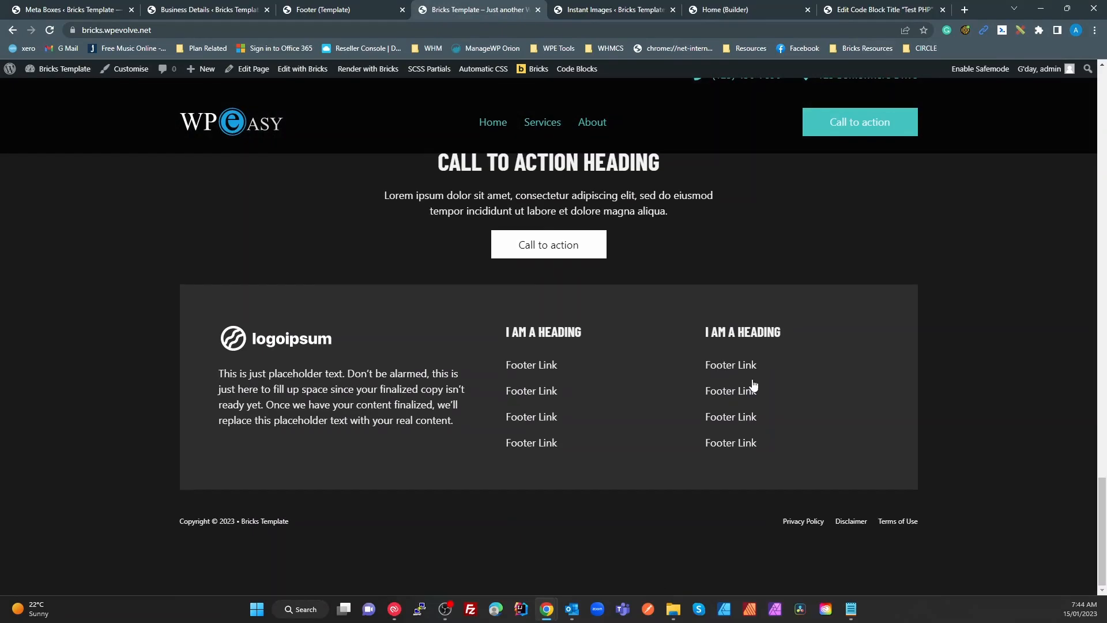
{"action": "left_click", "coordinate": [816, 522]}
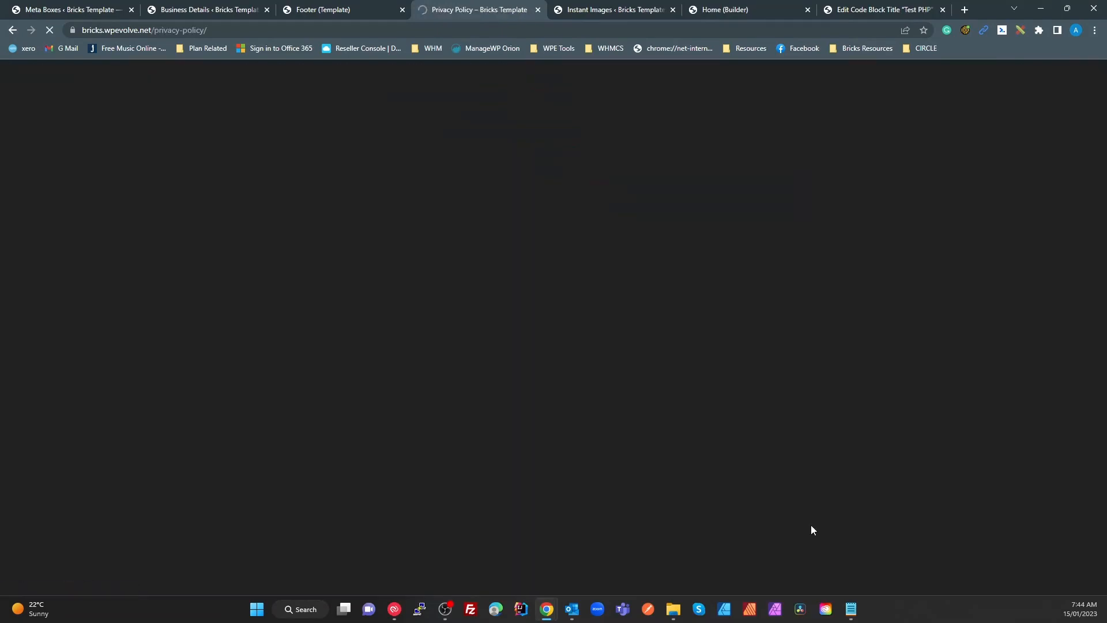
Review the policy's effective date and its last-updated date of January 14, 2023
{"action": "scroll", "coordinate": [508, 392], "scroll_direction": "down", "scroll_amount": 20}
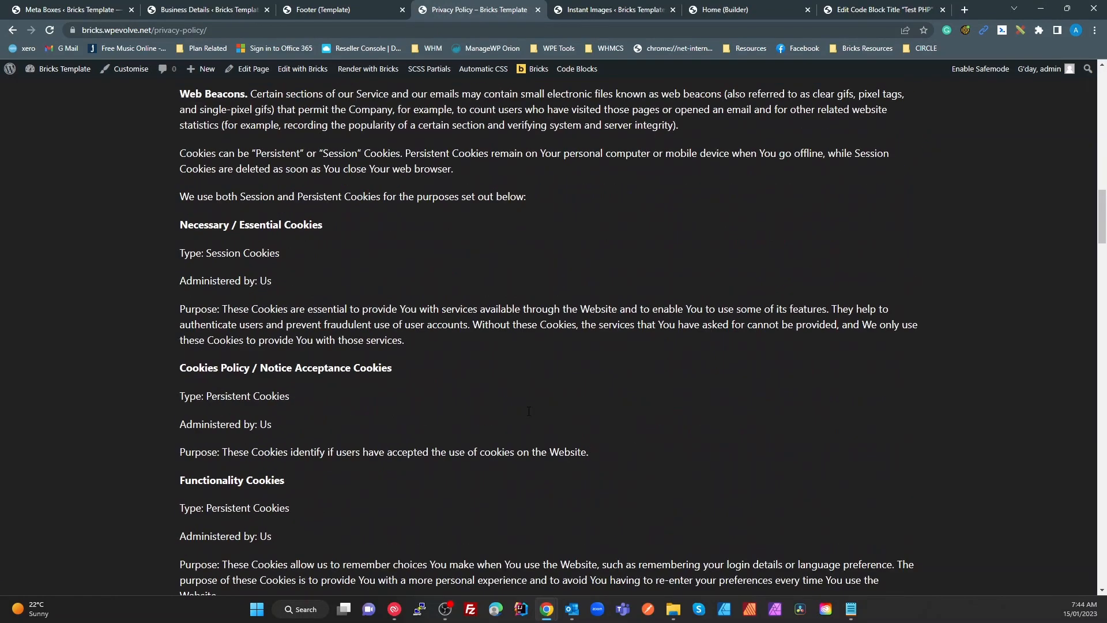
{"action": "scroll", "coordinate": [523, 409], "scroll_direction": "down", "scroll_amount": 20}
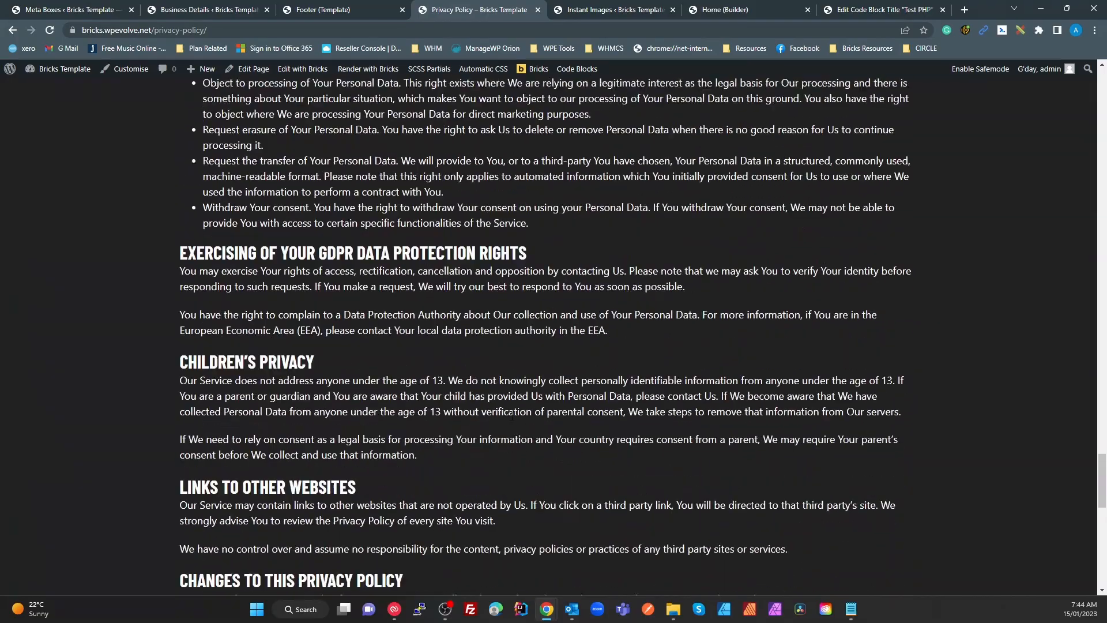
{"action": "scroll", "coordinate": [537, 432], "scroll_direction": "down", "scroll_amount": 10}
{"action": "scroll", "coordinate": [544, 436], "scroll_direction": "up", "scroll_amount": 15}
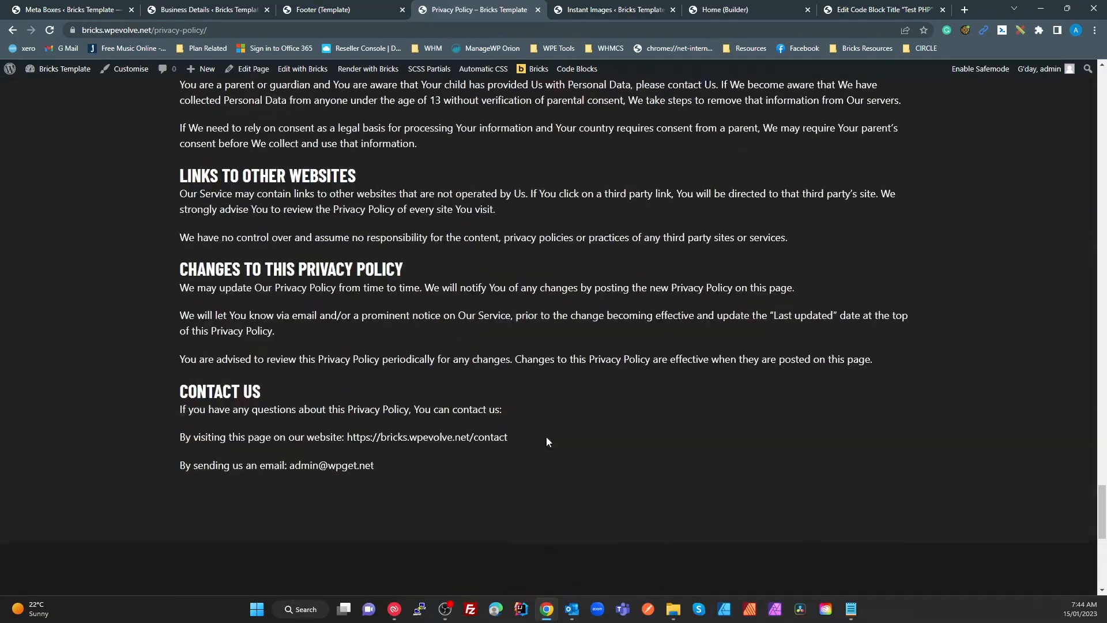
{"action": "scroll", "coordinate": [542, 433], "scroll_direction": "up", "scroll_amount": 20}
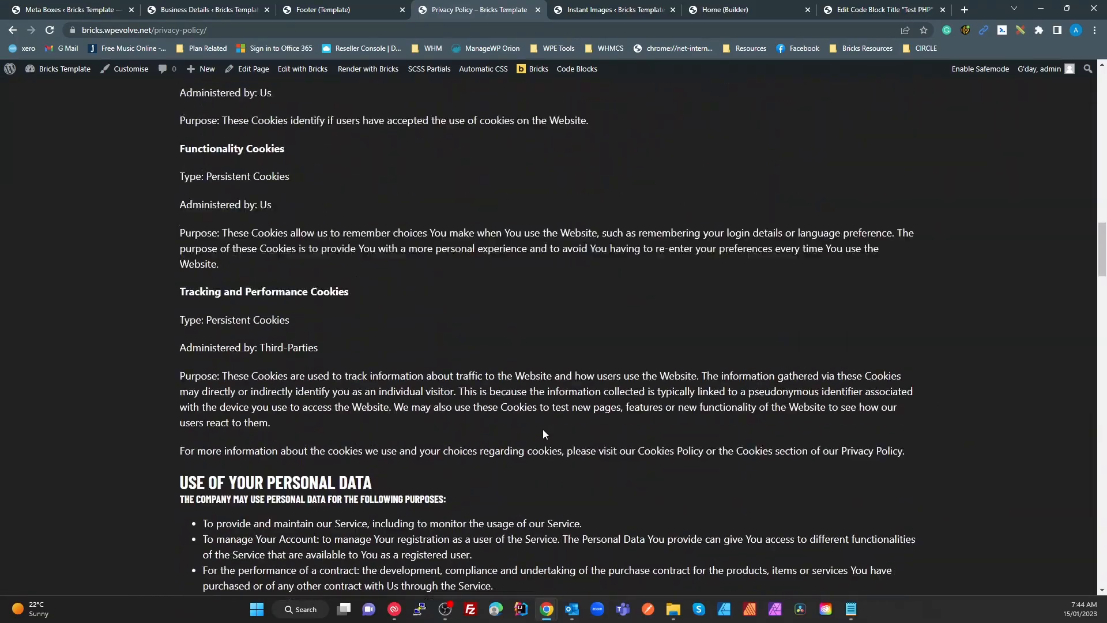
{"action": "scroll", "coordinate": [546, 434], "scroll_direction": "up", "scroll_amount": 20}
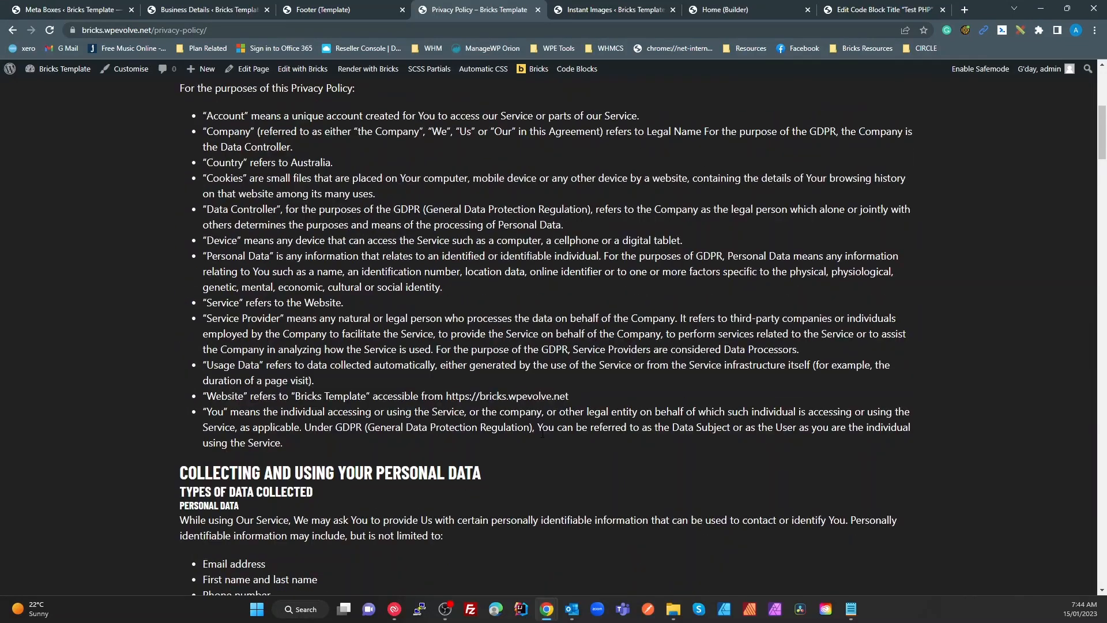
{"action": "scroll", "coordinate": [544, 439], "scroll_direction": "up", "scroll_amount": 3}
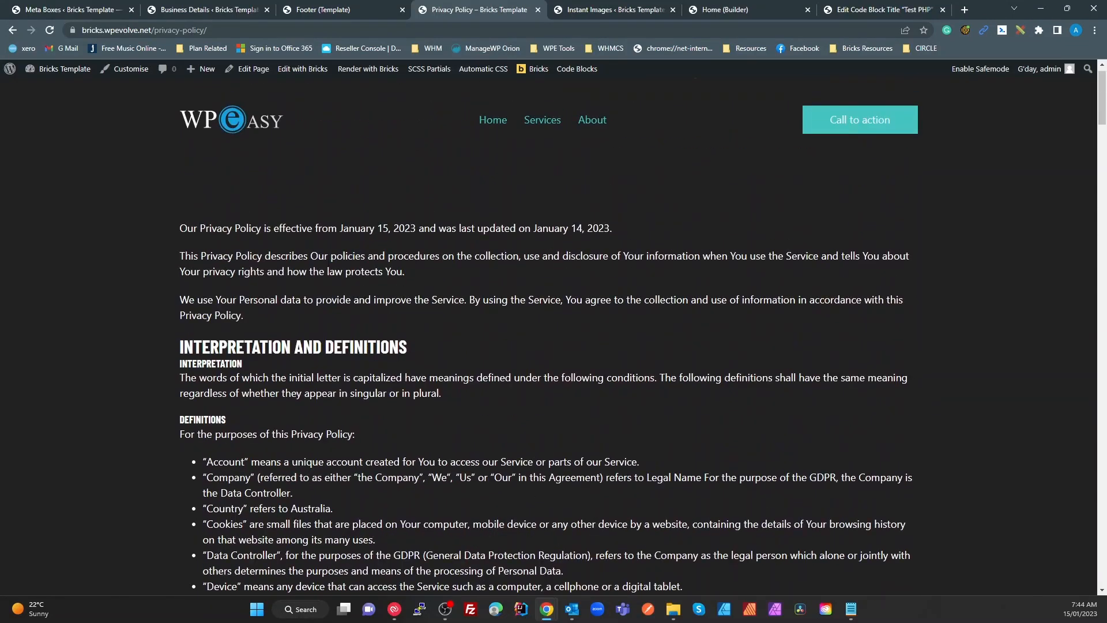
{"action": "left_click_drag", "start_coordinate": [376, 231], "coordinate": [429, 225]}
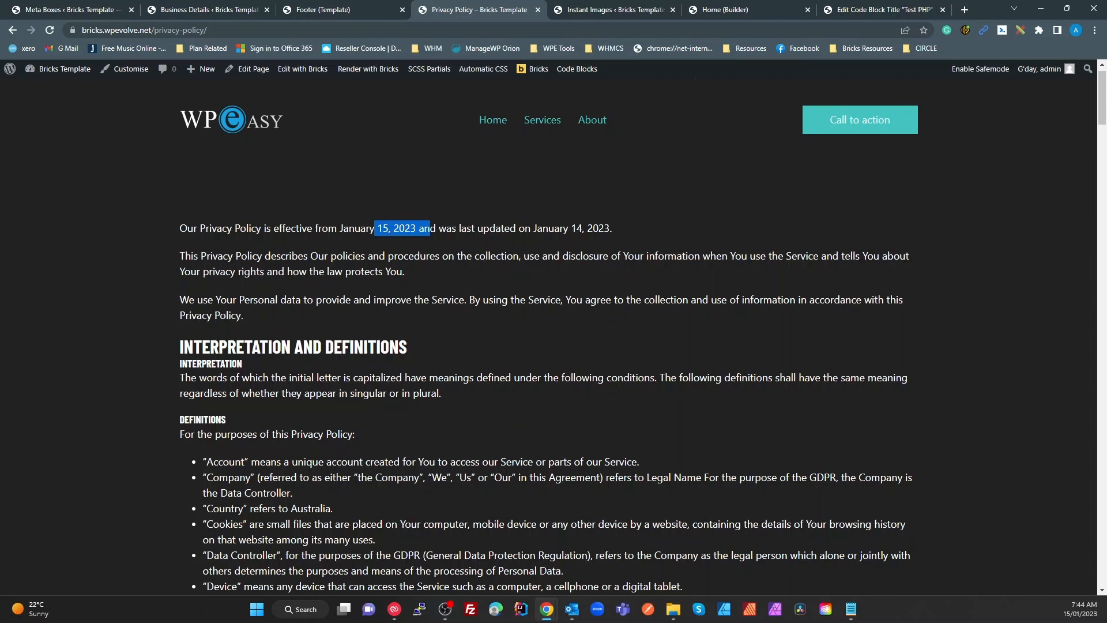
{"action": "left_click", "coordinate": [614, 230]}
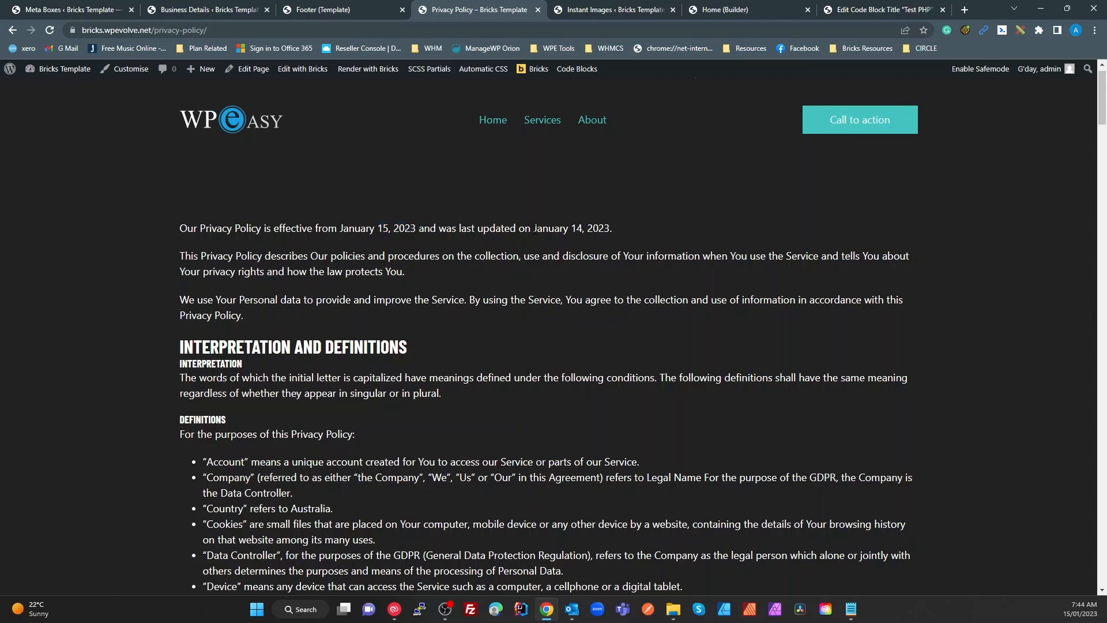
{"action": "left_click_drag", "start_coordinate": [534, 230], "coordinate": [649, 337]}
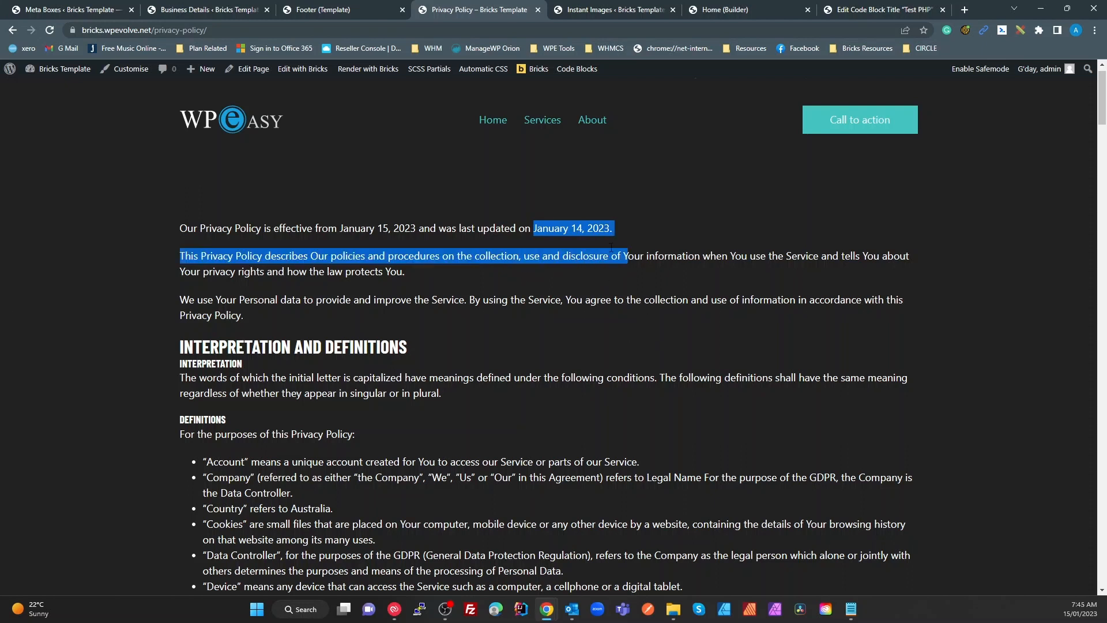
{"action": "left_click", "coordinate": [615, 226]}
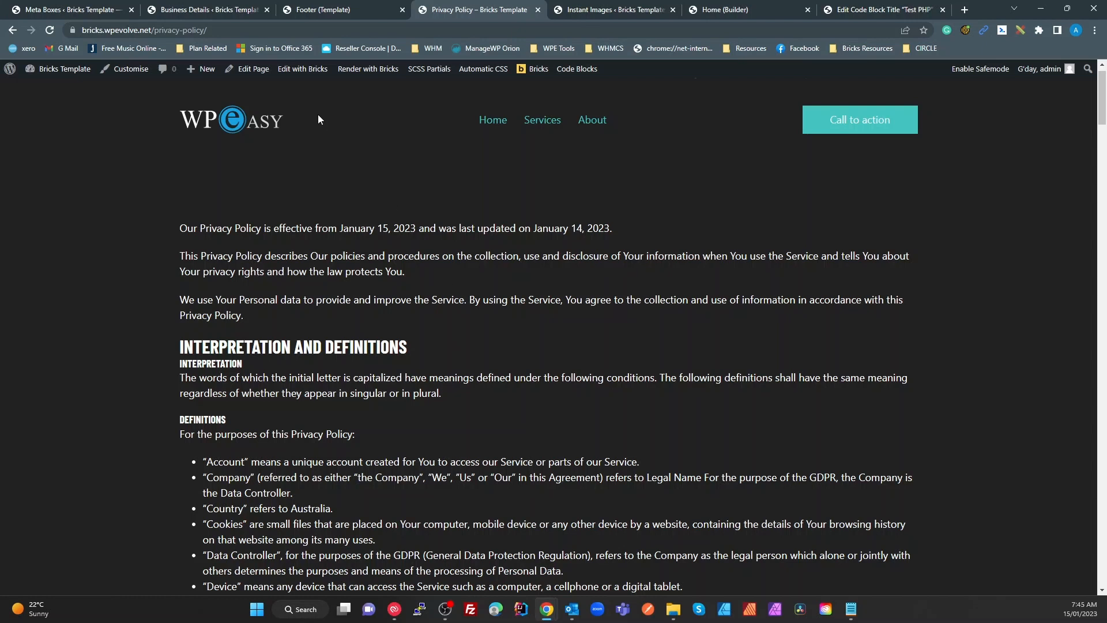
Change the Business Details Legal Name to 'WP Easy Pty ltd'
{"action": "left_click", "coordinate": [194, 12]}
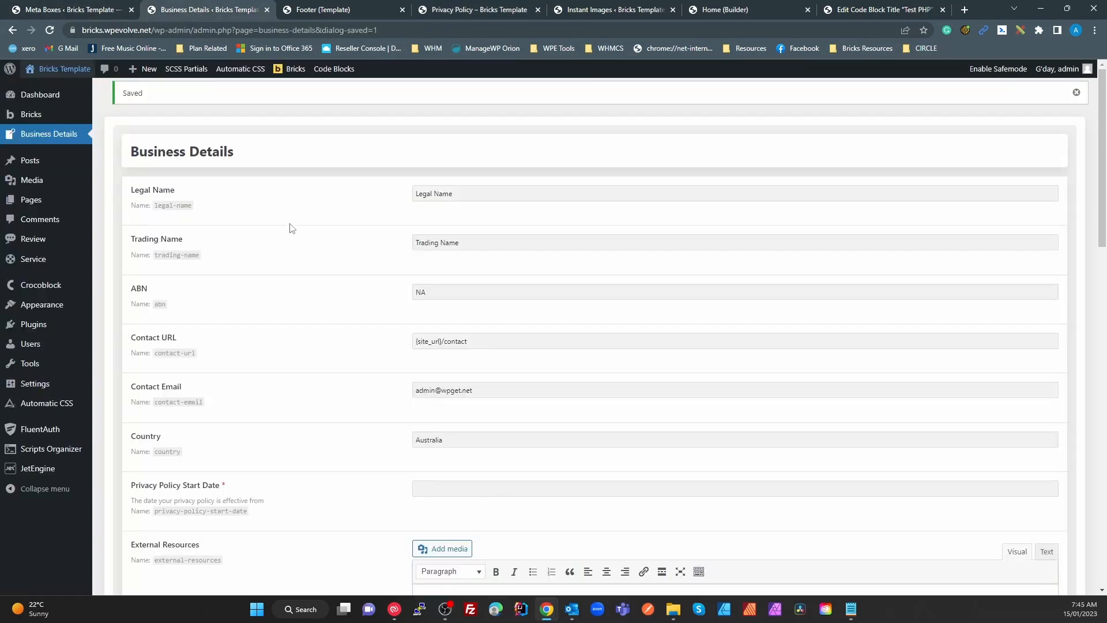
{"action": "left_click_drag", "start_coordinate": [468, 199], "coordinate": [367, 209]}
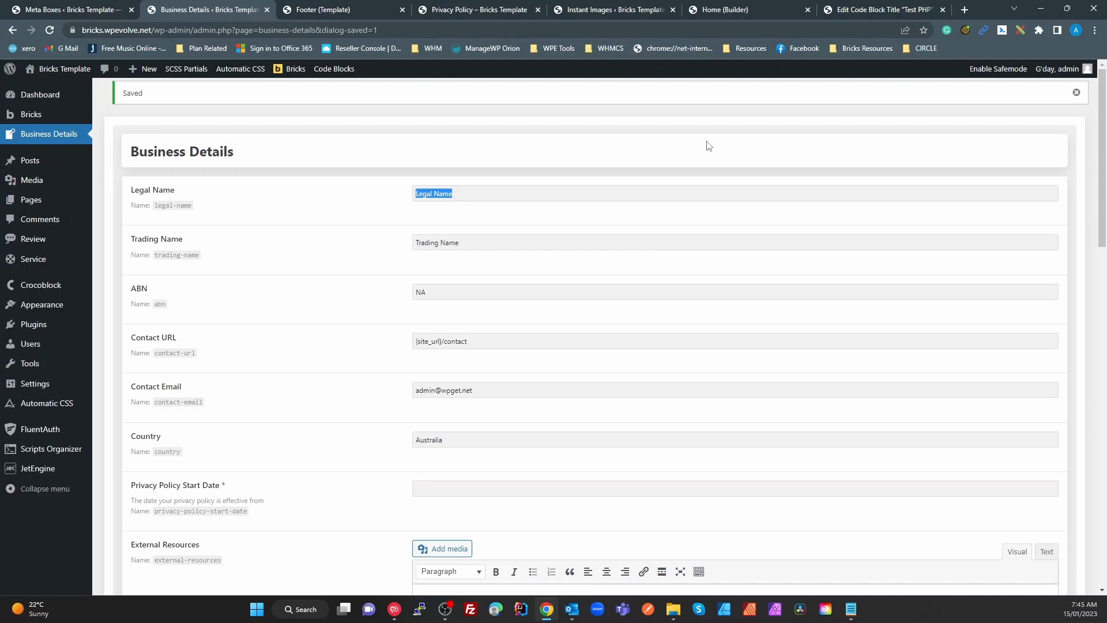
{"action": "left_click", "coordinate": [455, 193]}
{"action": "double_click", "coordinate": [453, 194]}
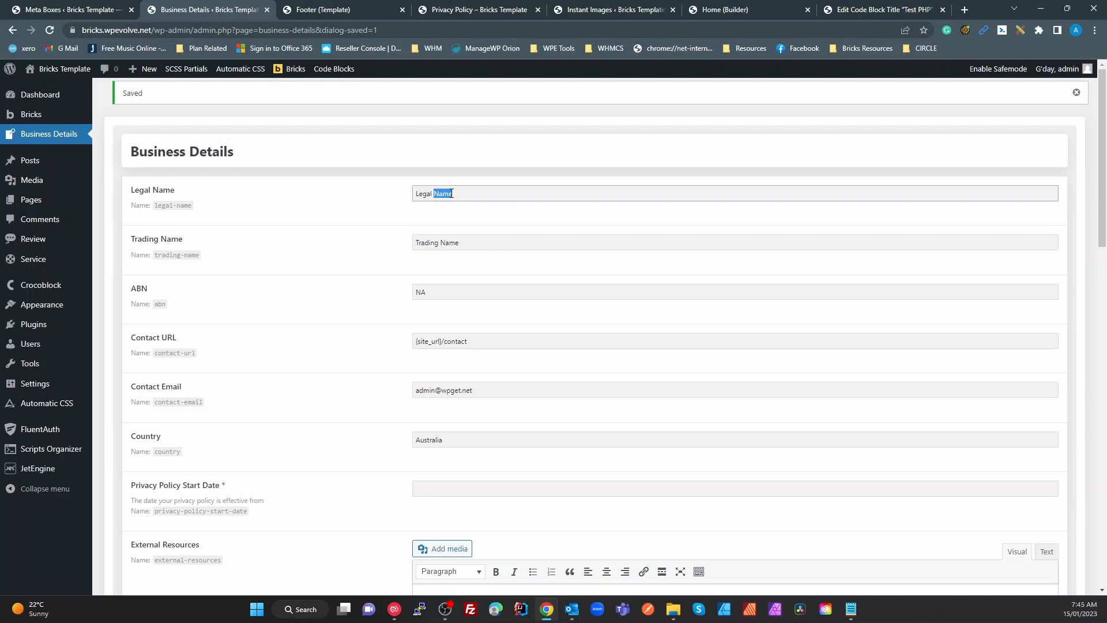
{"action": "key", "text": "BackSpace"}
{"action": "key", "text": "BackSpace"}
{"action": "key", "text": "BackSpace"}
{"action": "key", "text": "BackSpace"}
{"action": "key", "text": "BackSpace"}
{"action": "key", "text": "BackSpace"}
{"action": "key", "text": "BackSpace"}
{"action": "type", "text": "WP Easy Pty ltd"}
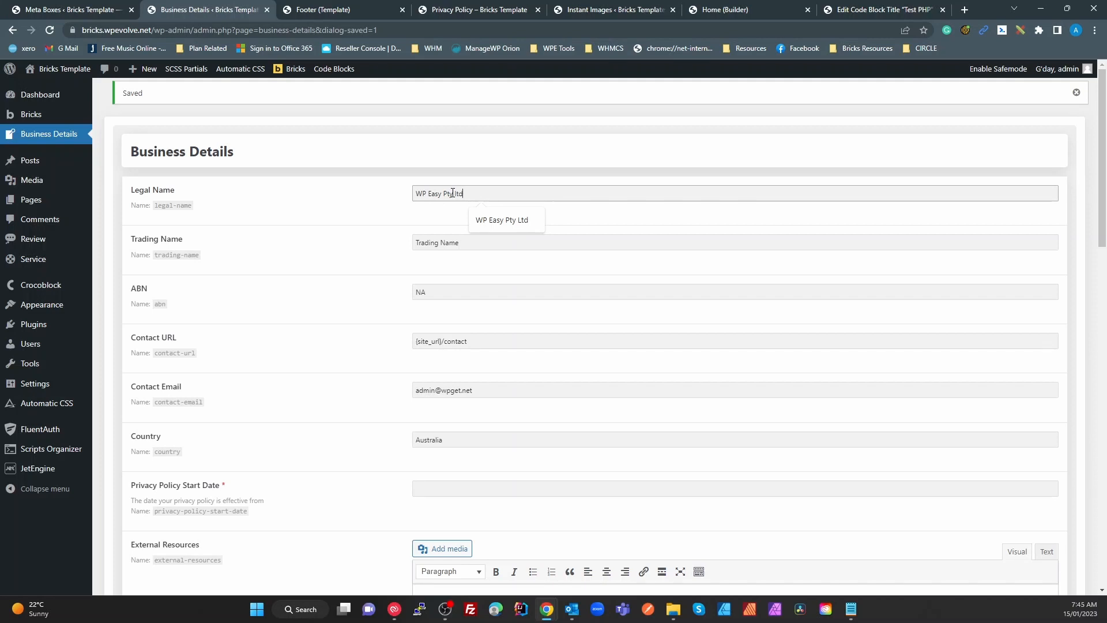
Replace the Trading Name with 'WP Easy', save, and return to the Privacy Policy page
{"action": "left_click", "coordinate": [469, 240]}
{"action": "left_click_drag", "start_coordinate": [470, 240], "coordinate": [346, 252]}
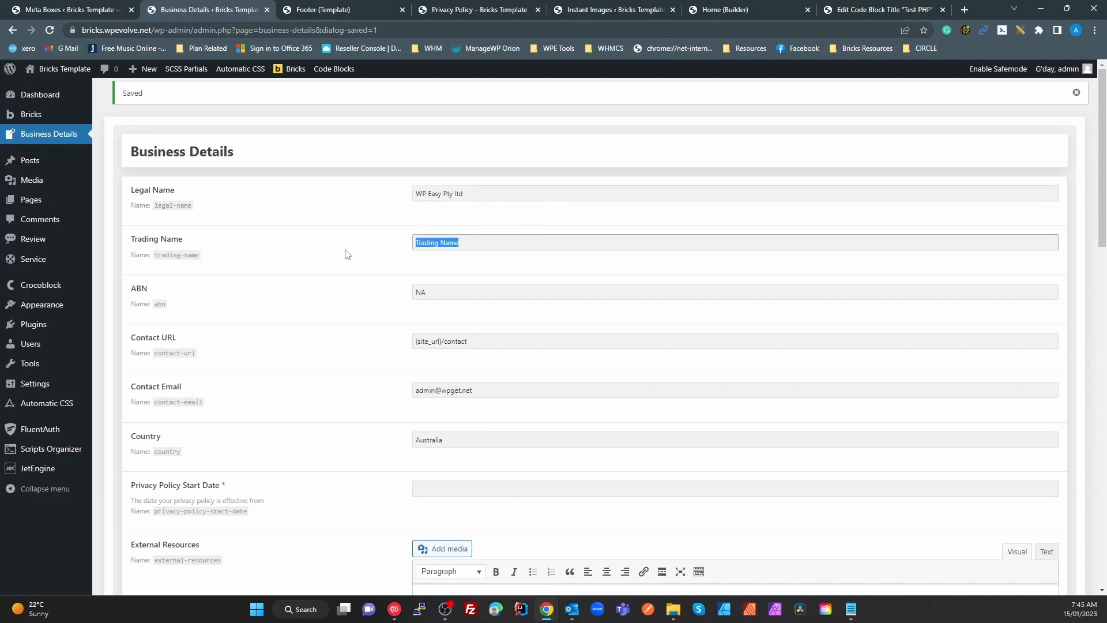
{"action": "type", "text": "WP Easy"}
{"action": "scroll", "coordinate": [623, 388], "scroll_direction": "down", "scroll_amount": 15}
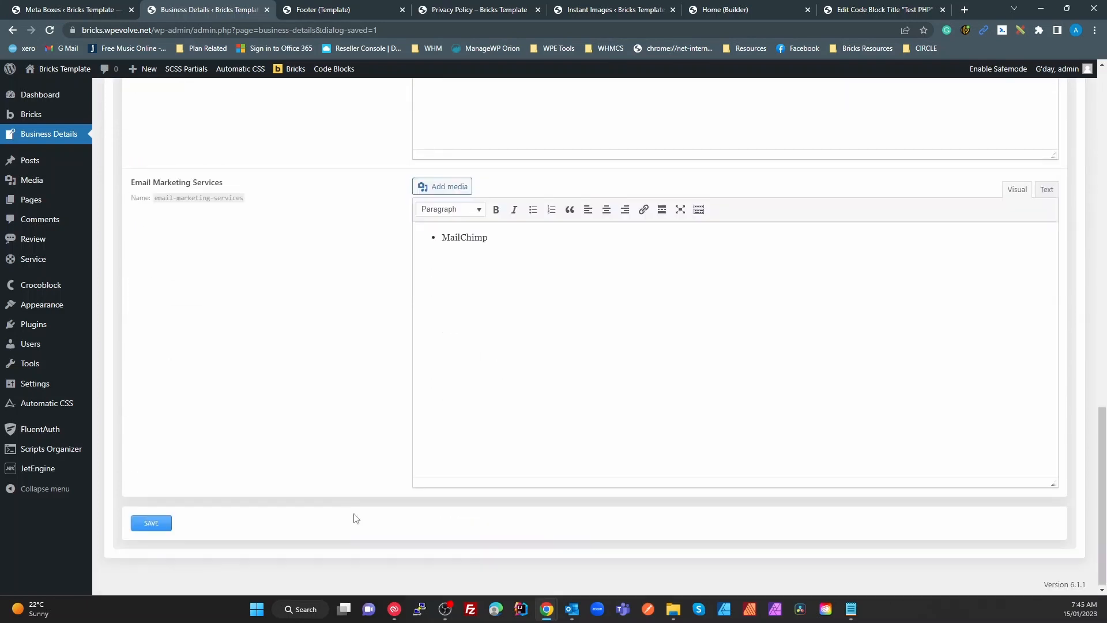
{"action": "left_click", "coordinate": [151, 522]}
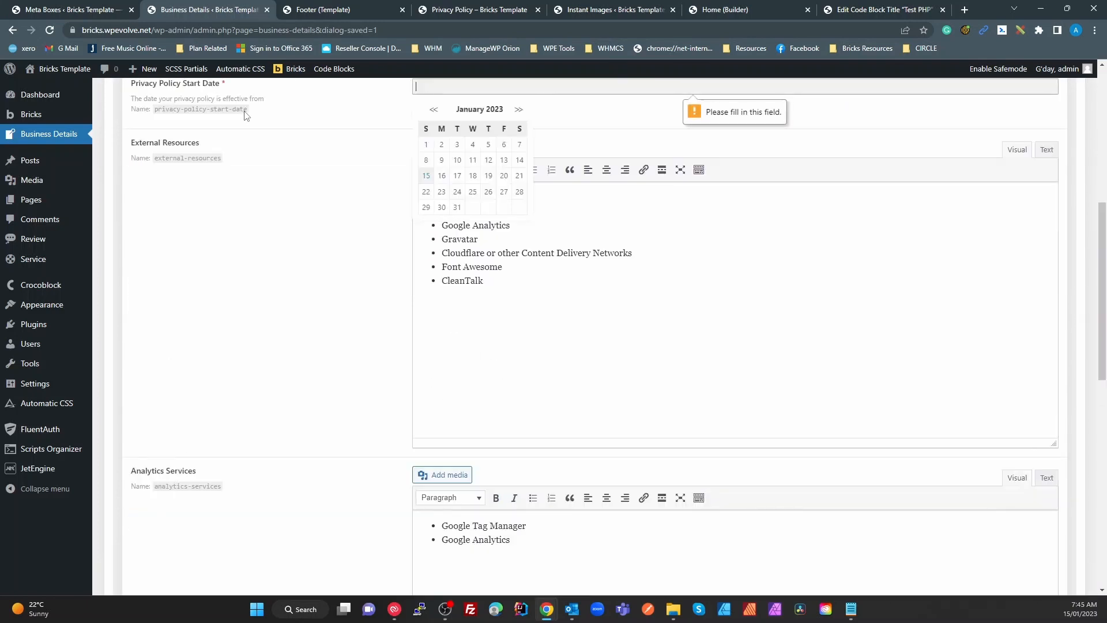
{"action": "left_click", "coordinate": [521, 10]}
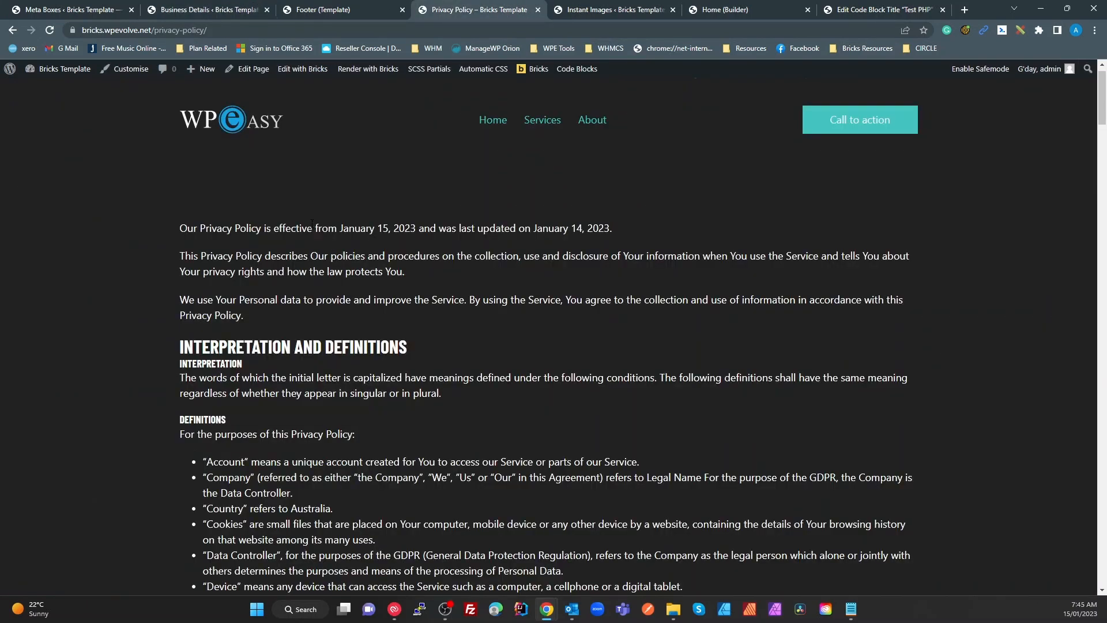
{"action": "key", "text": "F5"}
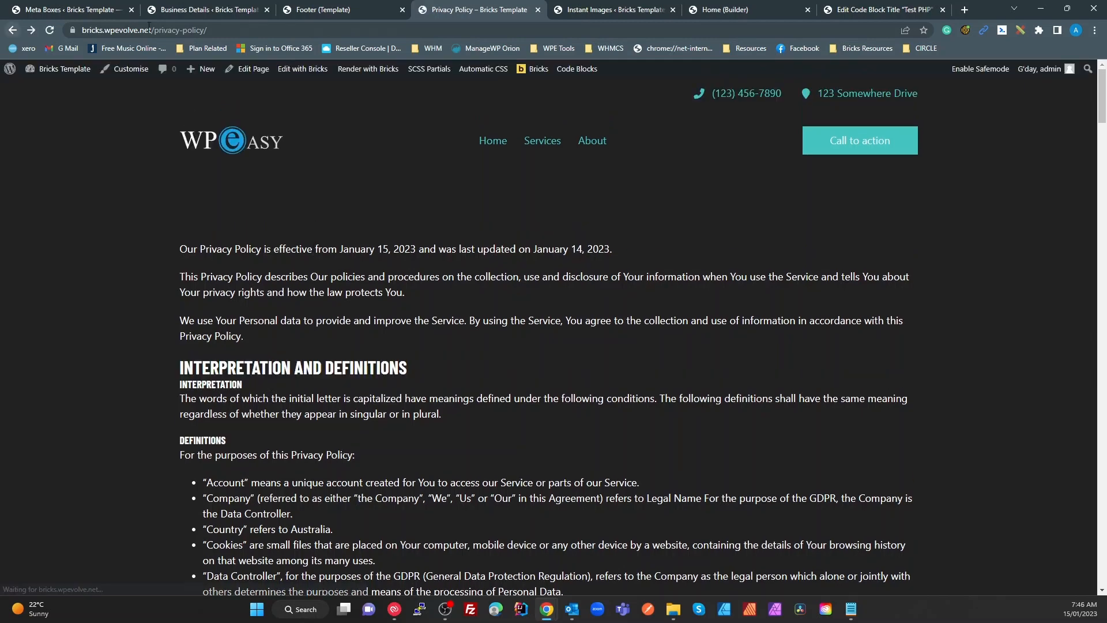
{"action": "scroll", "coordinate": [463, 310], "scroll_direction": "down", "scroll_amount": 17}
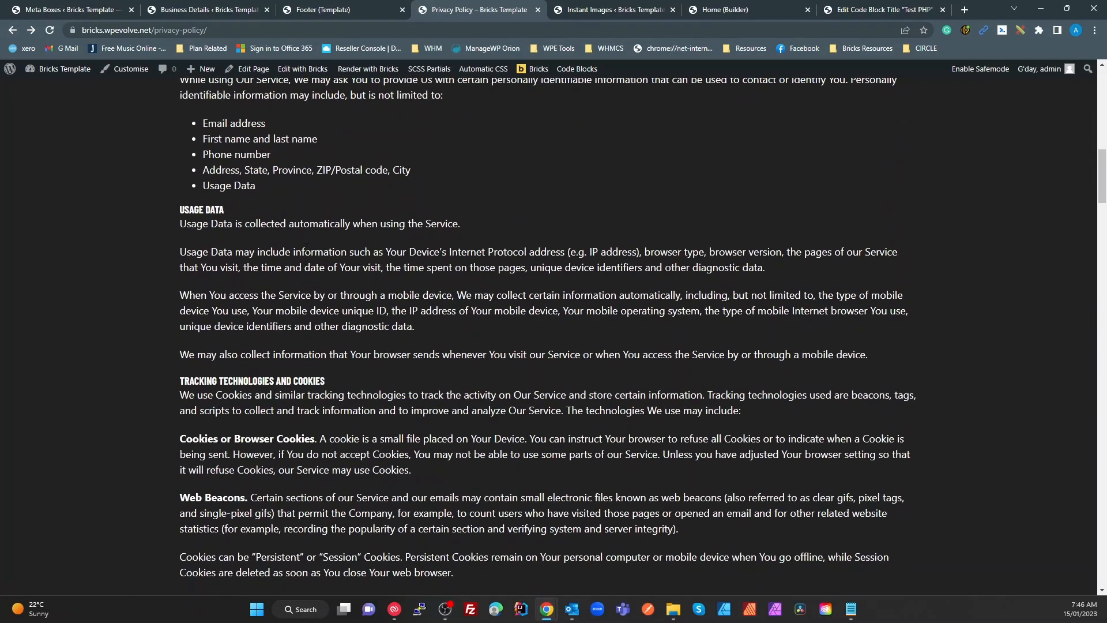
{"action": "scroll", "coordinate": [308, 257], "scroll_direction": "down", "scroll_amount": 20}
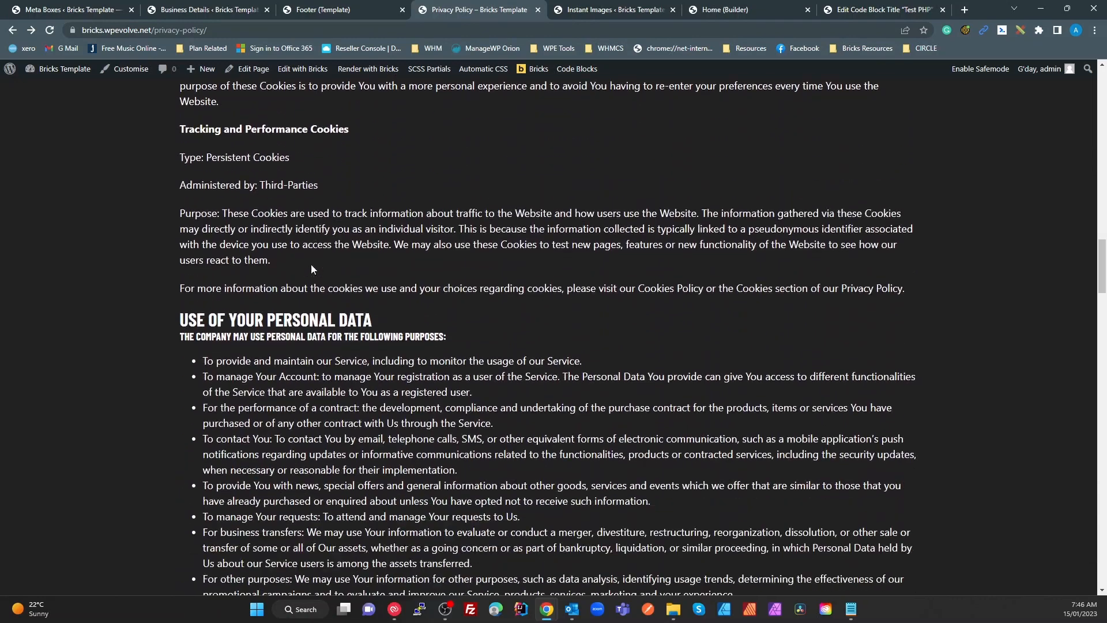
{"action": "scroll", "coordinate": [310, 268], "scroll_direction": "down", "scroll_amount": 20}
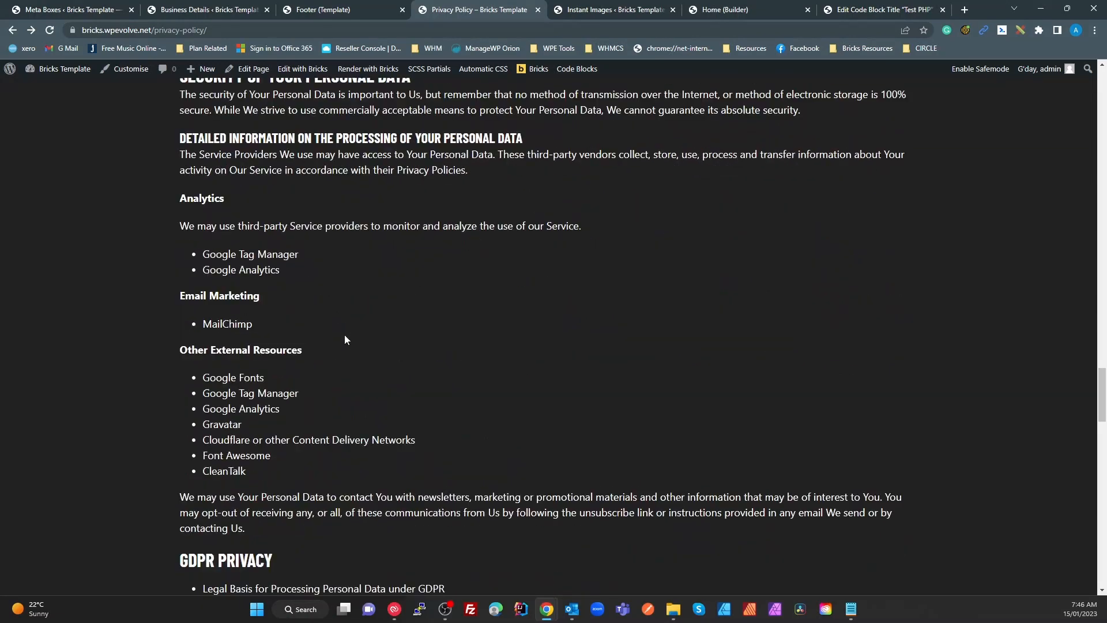
{"action": "scroll", "coordinate": [357, 324], "scroll_direction": "up", "scroll_amount": 1}
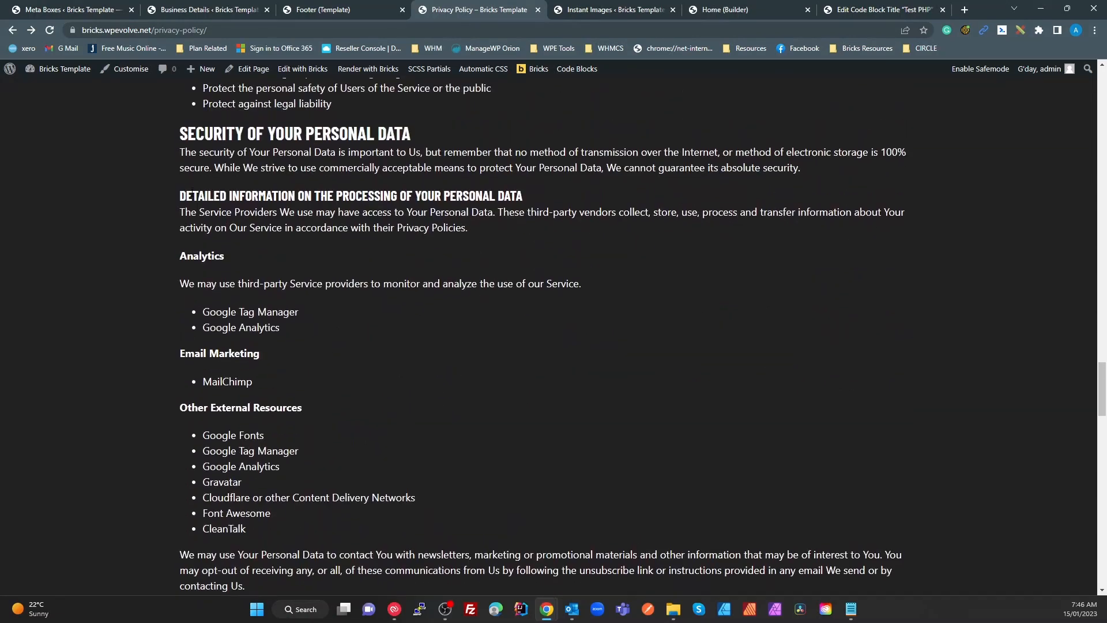
{"action": "left_click_drag", "start_coordinate": [192, 196], "coordinate": [433, 213]}
{"action": "left_click", "coordinate": [464, 408]}
{"action": "left_click_drag", "start_coordinate": [293, 330], "coordinate": [202, 304]}
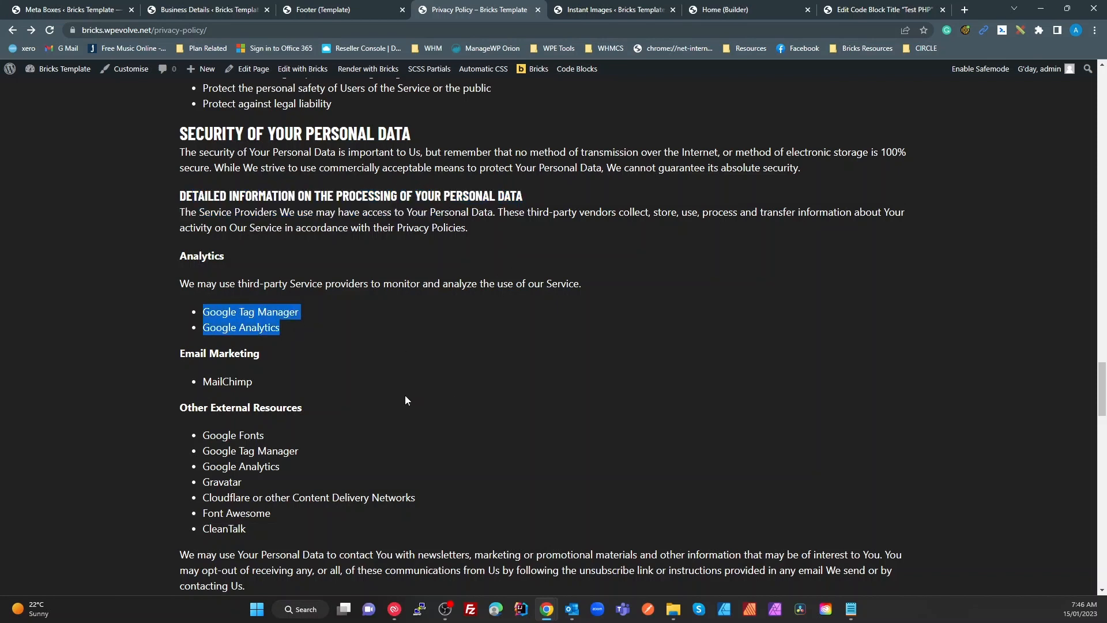
{"action": "left_click_drag", "start_coordinate": [257, 377], "coordinate": [195, 377]}
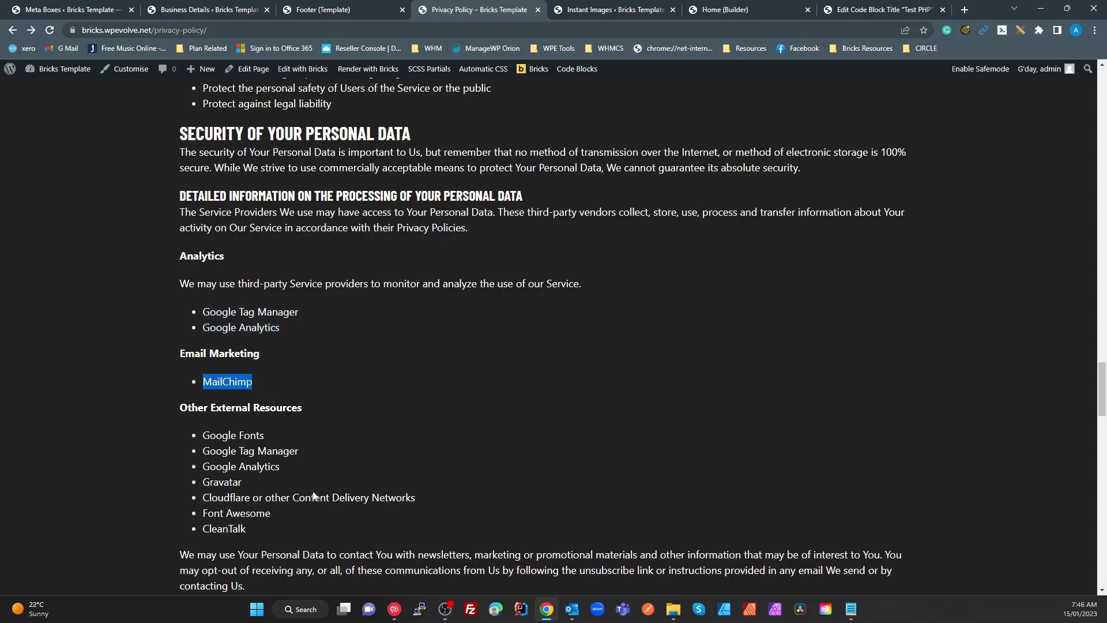
{"action": "left_click_drag", "start_coordinate": [266, 513], "coordinate": [196, 434]}
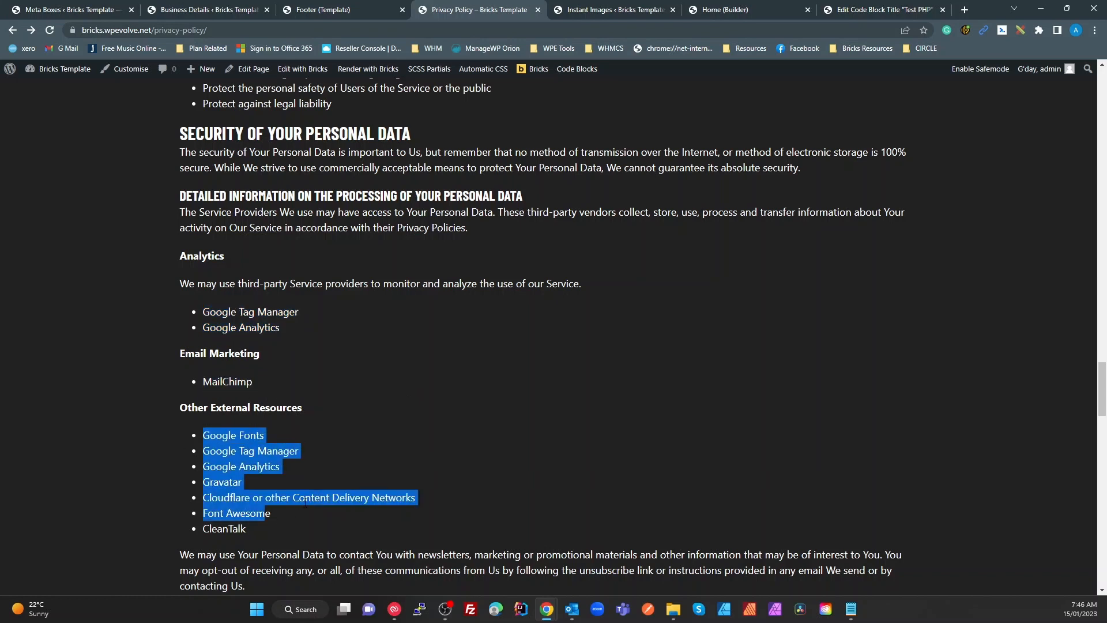
{"action": "left_click", "coordinate": [239, 377]}
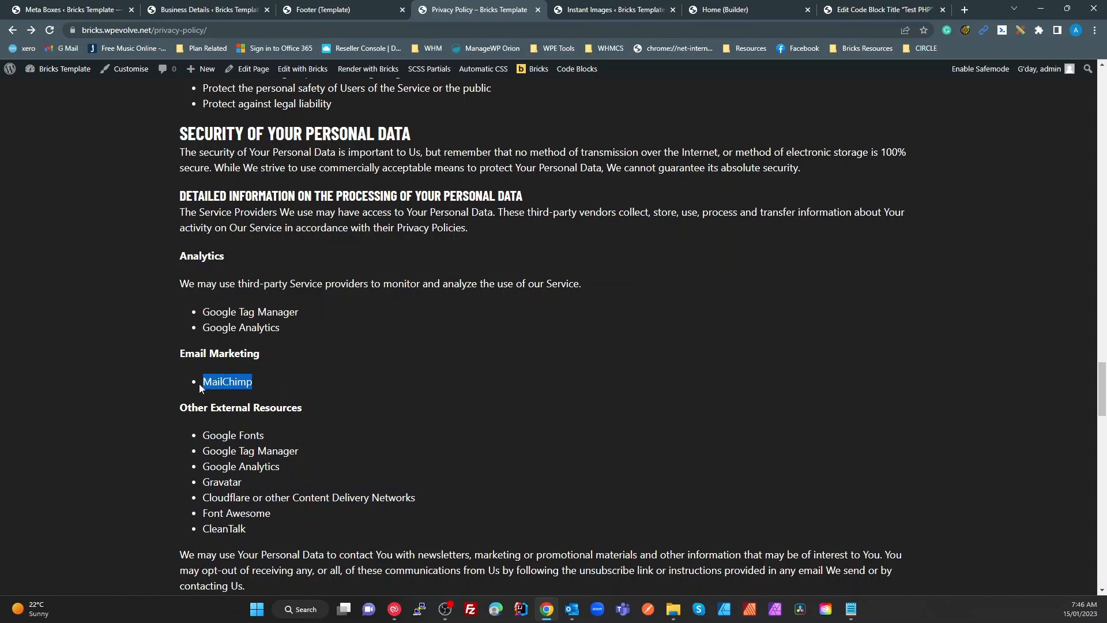
{"action": "left_click_drag", "start_coordinate": [180, 407], "coordinate": [198, 411]}
{"action": "left_click_drag", "start_coordinate": [203, 381], "coordinate": [252, 383]}
Add 'SendinBlue' after MailChimp in Email Marketing Services, save, and return to the Privacy Policy page
{"action": "left_click", "coordinate": [215, 10]}
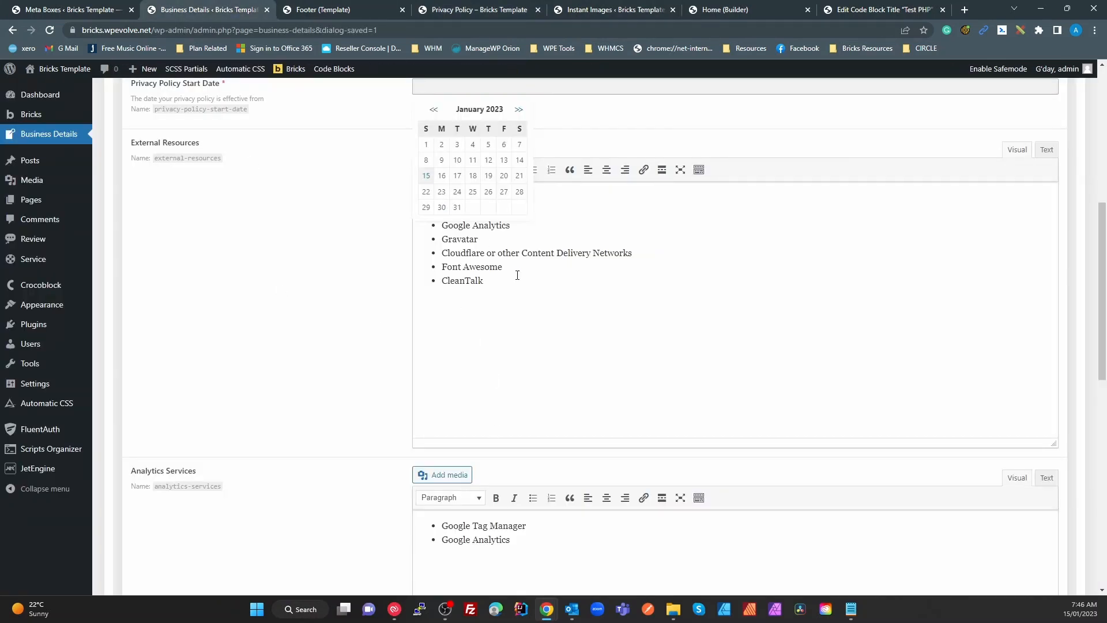
{"action": "scroll", "coordinate": [517, 277], "scroll_direction": "down", "scroll_amount": 8}
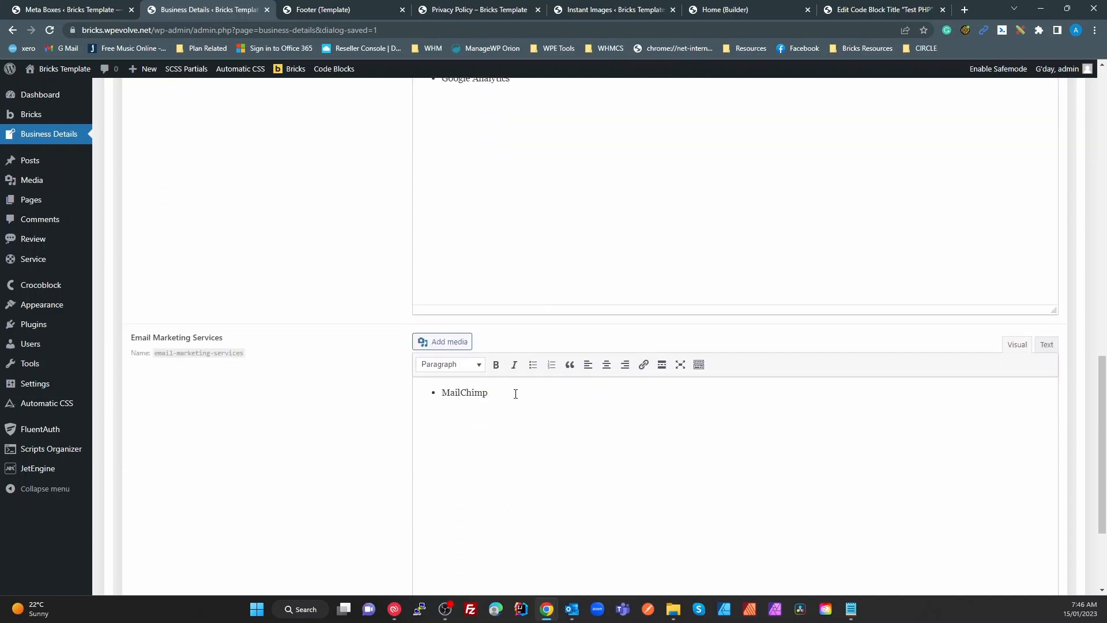
{"action": "left_click", "coordinate": [515, 394]}
{"action": "type", "text": "Sendin Bl"}
{"action": "key", "text": "BackSpace"}
{"action": "scroll", "coordinate": [655, 428], "scroll_direction": "down", "scroll_amount": 3}
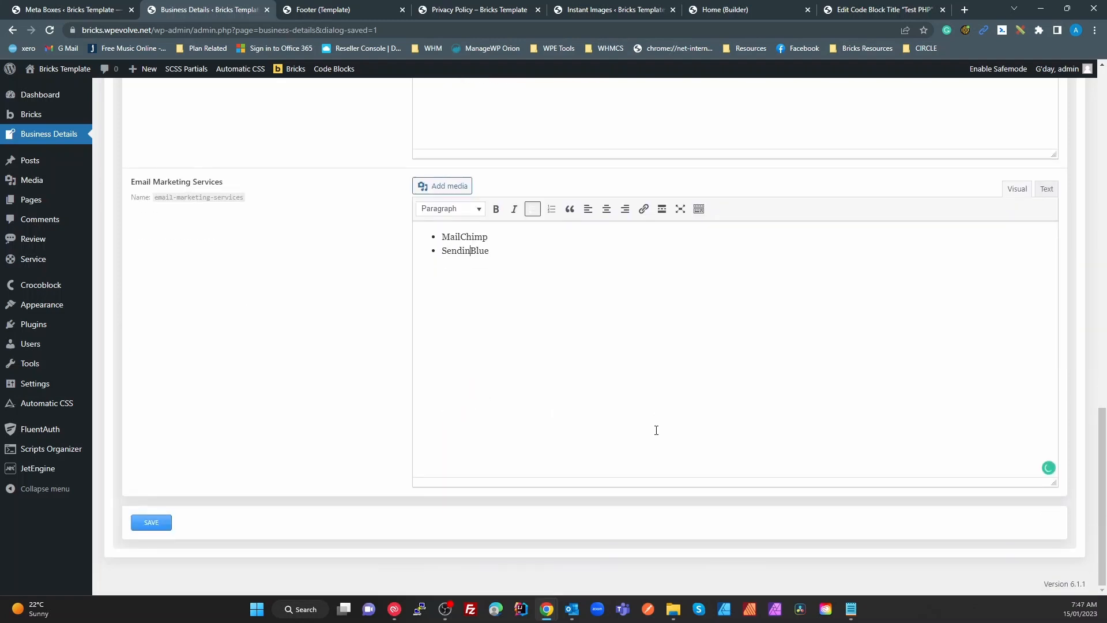
{"action": "left_click", "coordinate": [150, 522]}
{"action": "left_click", "coordinate": [464, 9]}
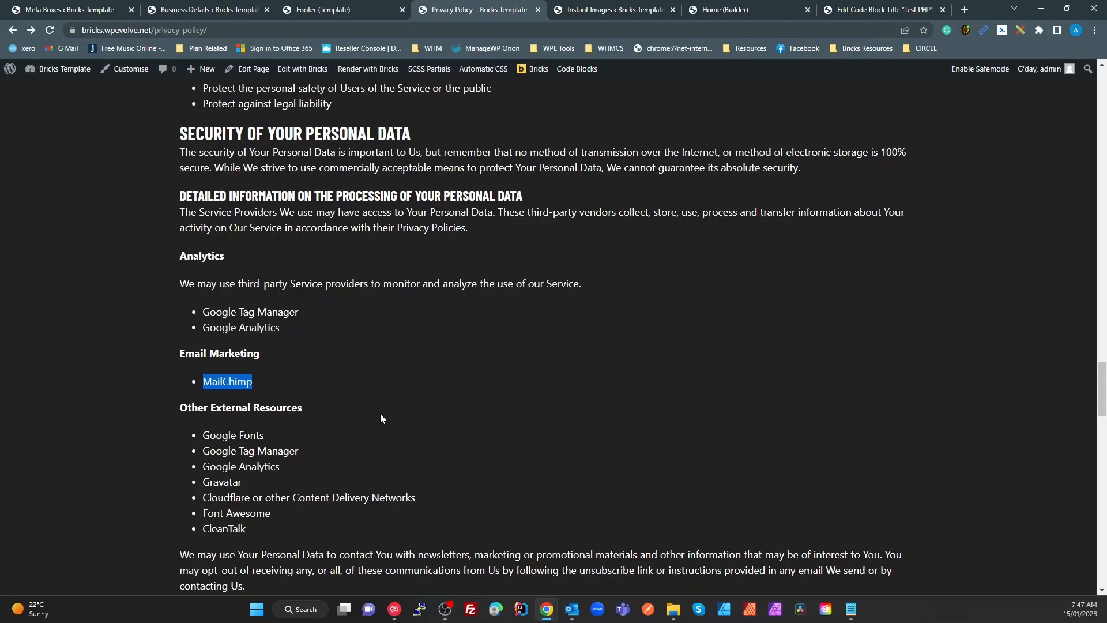
{"action": "key", "text": "F5"}
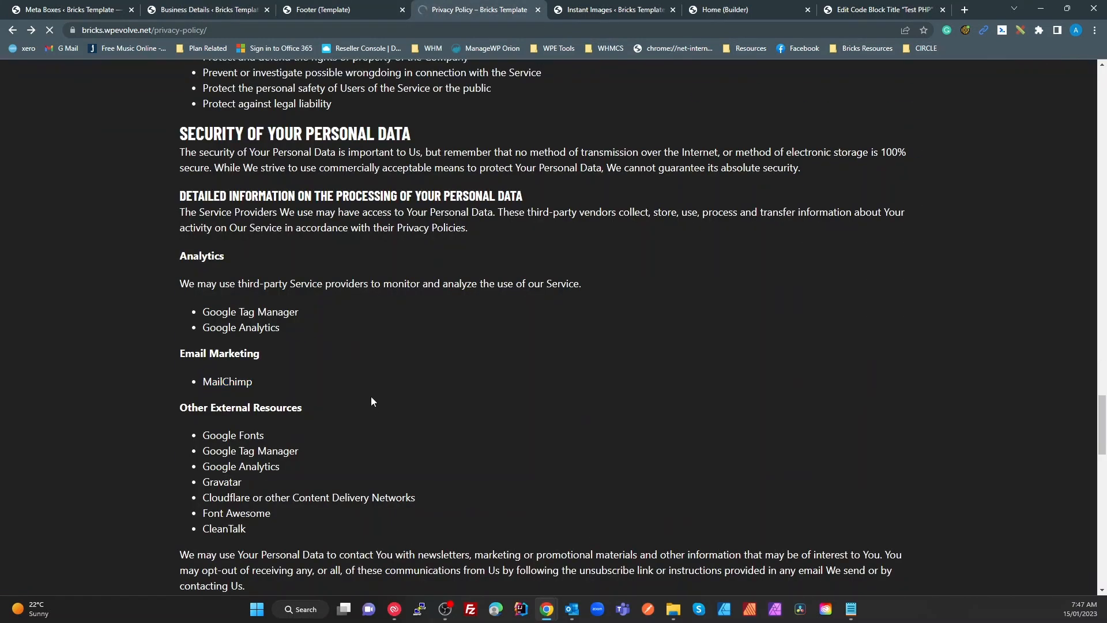
{"action": "scroll", "coordinate": [389, 376], "scroll_direction": "up", "scroll_amount": 10}
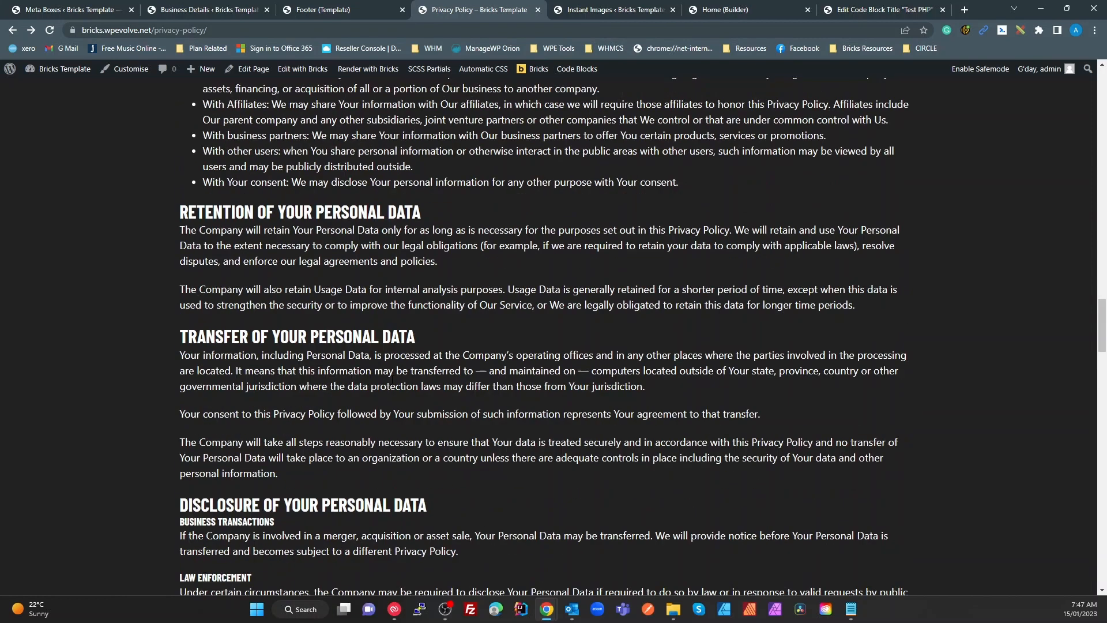
{"action": "left_click", "coordinate": [201, 15]}
{"action": "scroll", "coordinate": [398, 321], "scroll_direction": "up", "scroll_amount": 10}
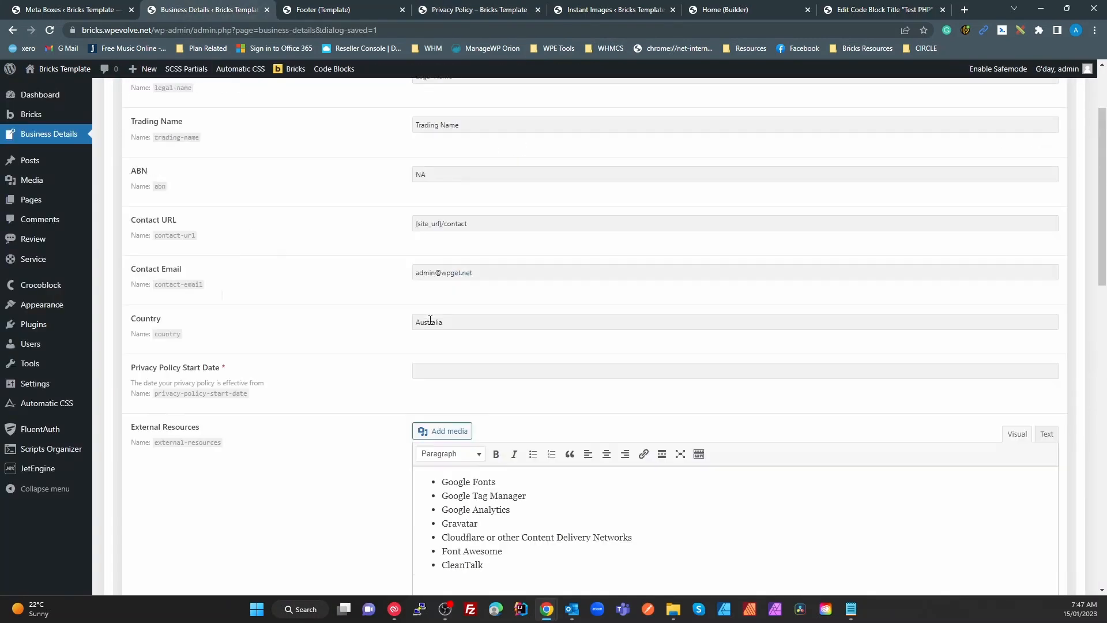
{"action": "left_click", "coordinate": [475, 9]}
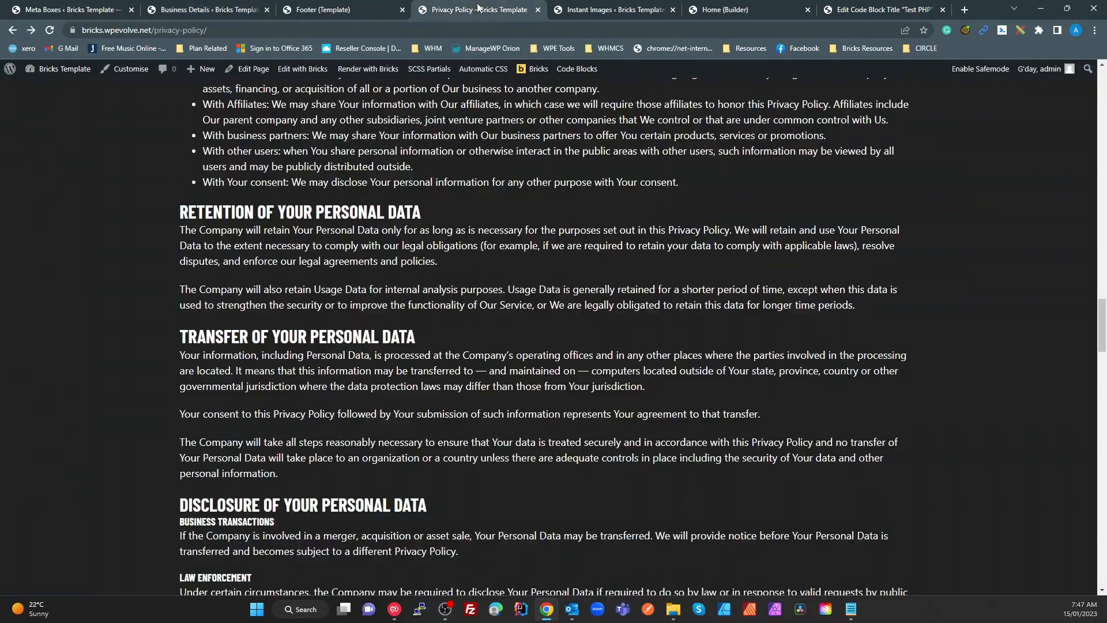
{"action": "scroll", "coordinate": [454, 323], "scroll_direction": "down", "scroll_amount": 10}
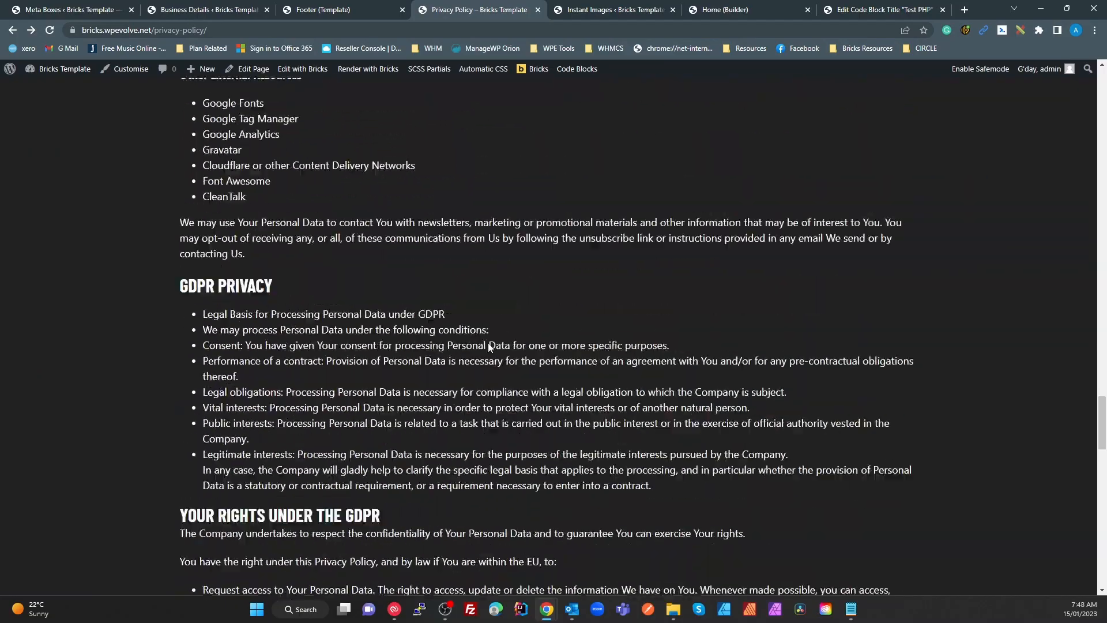
{"action": "scroll", "coordinate": [454, 323], "scroll_direction": "up", "scroll_amount": 15}
{"action": "scroll", "coordinate": [501, 358], "scroll_direction": "up", "scroll_amount": 15}
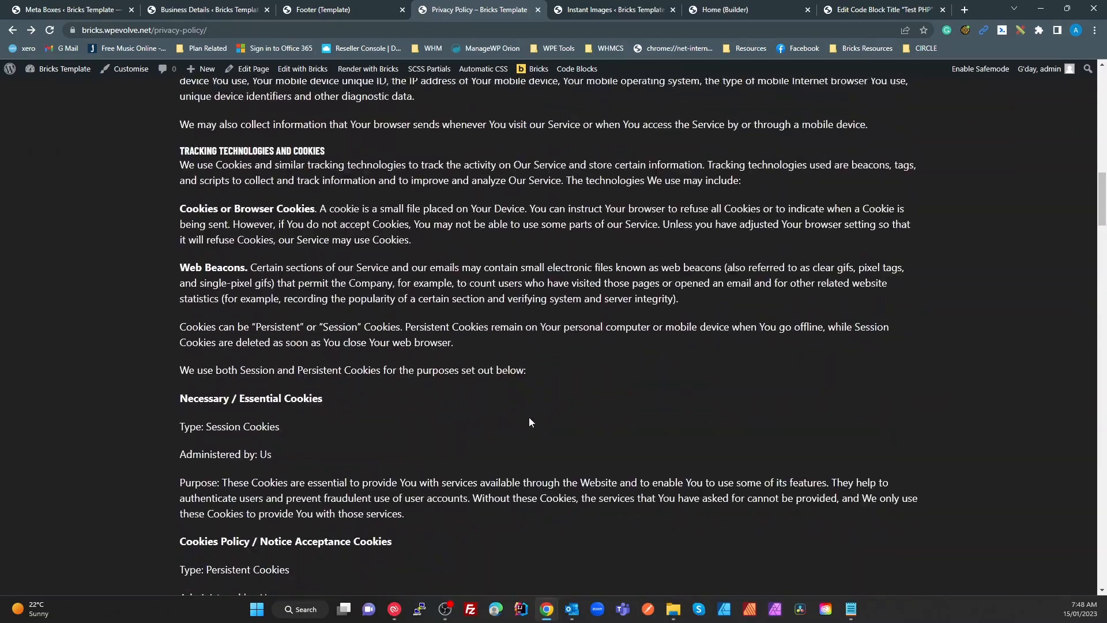
{"action": "scroll", "coordinate": [535, 412], "scroll_direction": "up", "scroll_amount": 4}
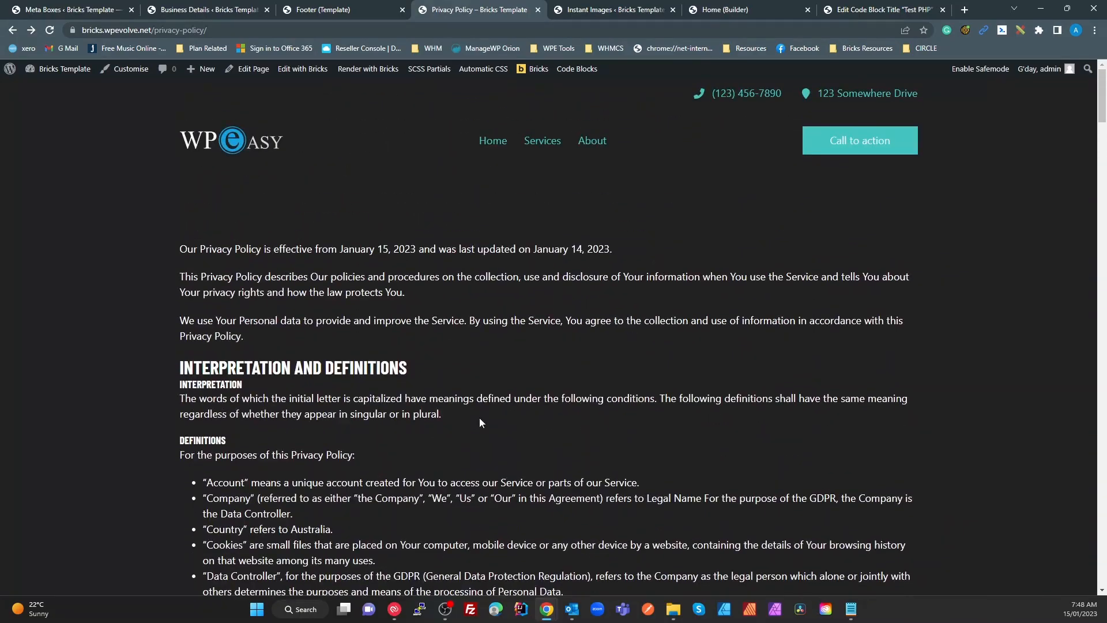
Open the Services page in Bricks Builder and add an h1 heading in a new section
{"action": "left_click", "coordinate": [552, 146]}
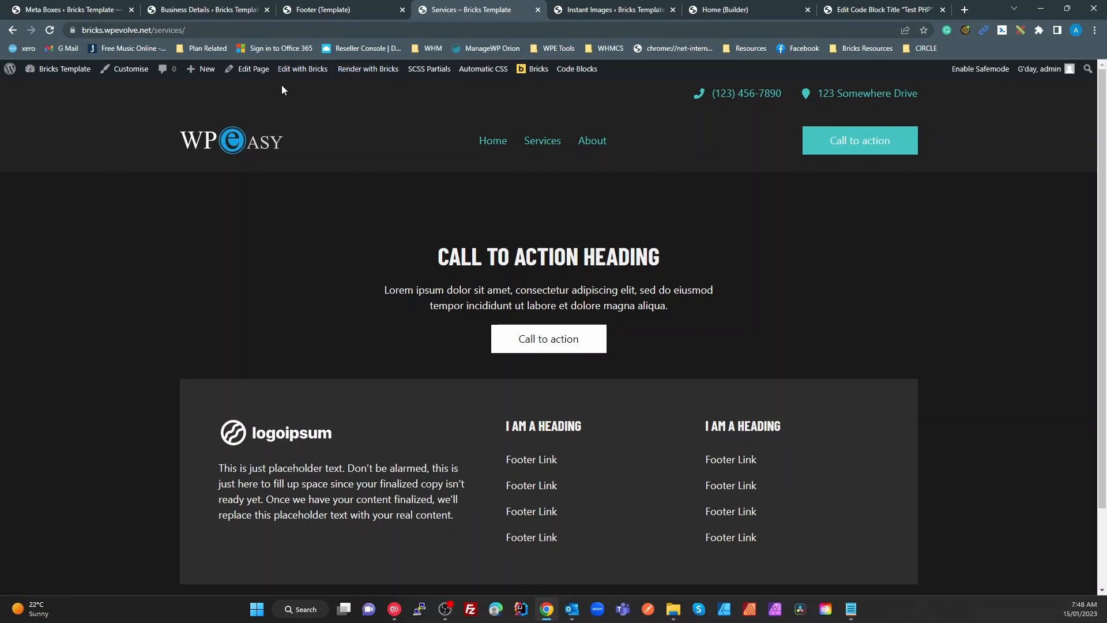
{"action": "left_click", "coordinate": [304, 70]}
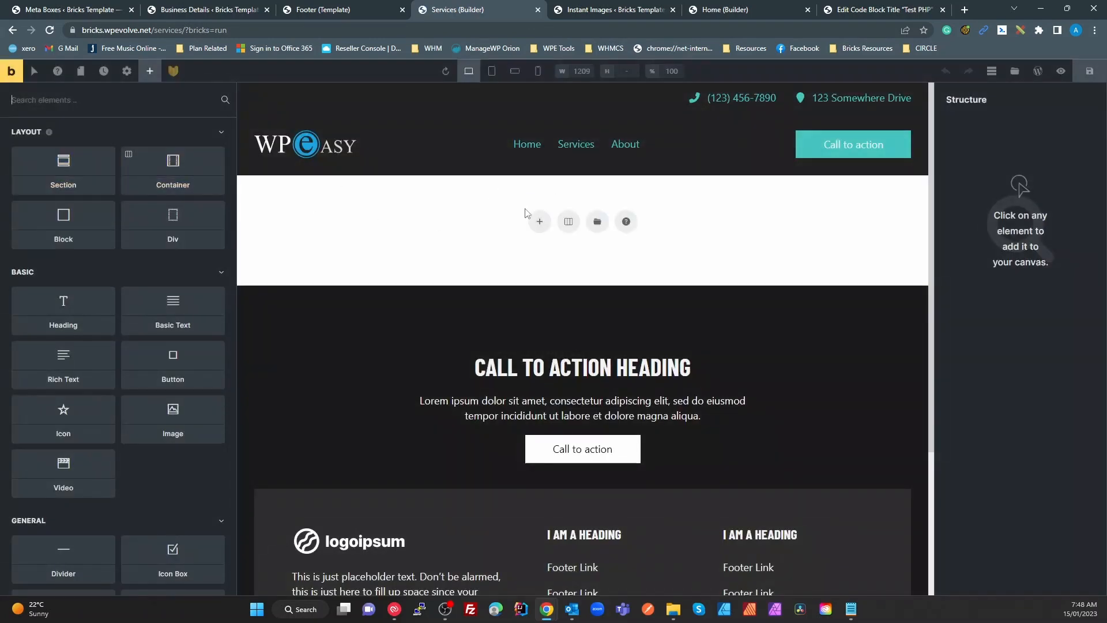
{"action": "left_click", "coordinate": [68, 169]}
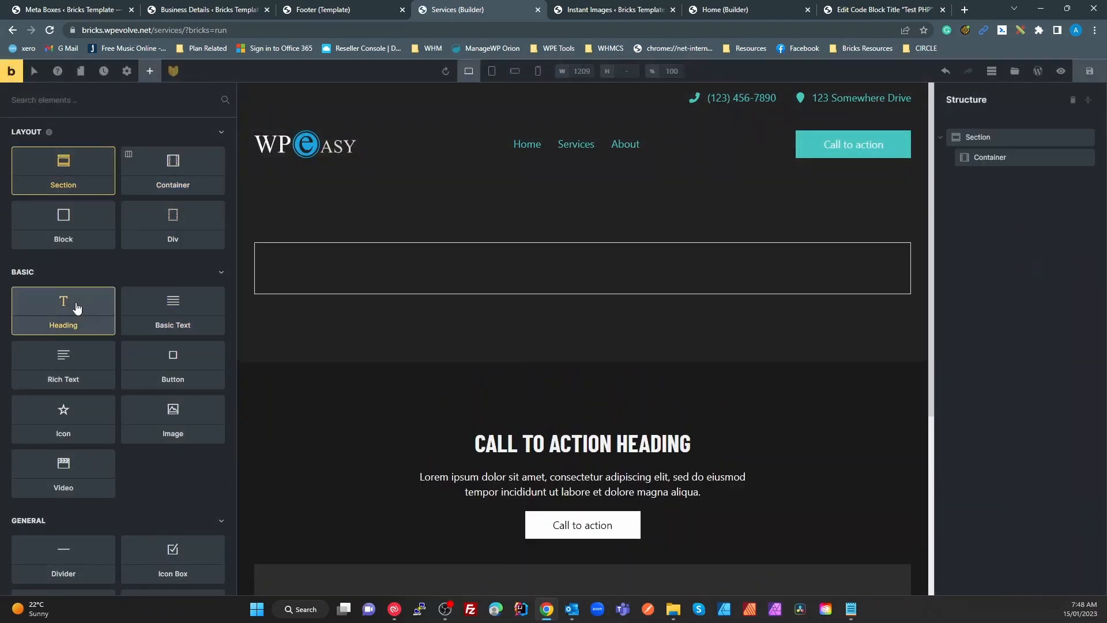
{"action": "left_click_drag", "start_coordinate": [74, 314], "coordinate": [317, 264]}
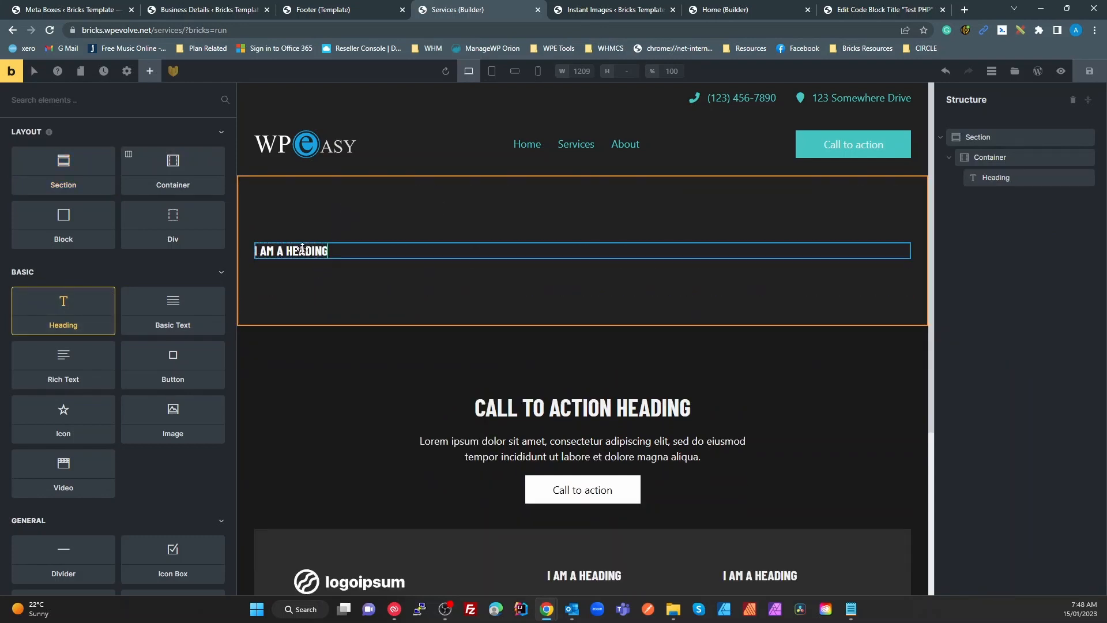
{"action": "left_click", "coordinate": [163, 215]}
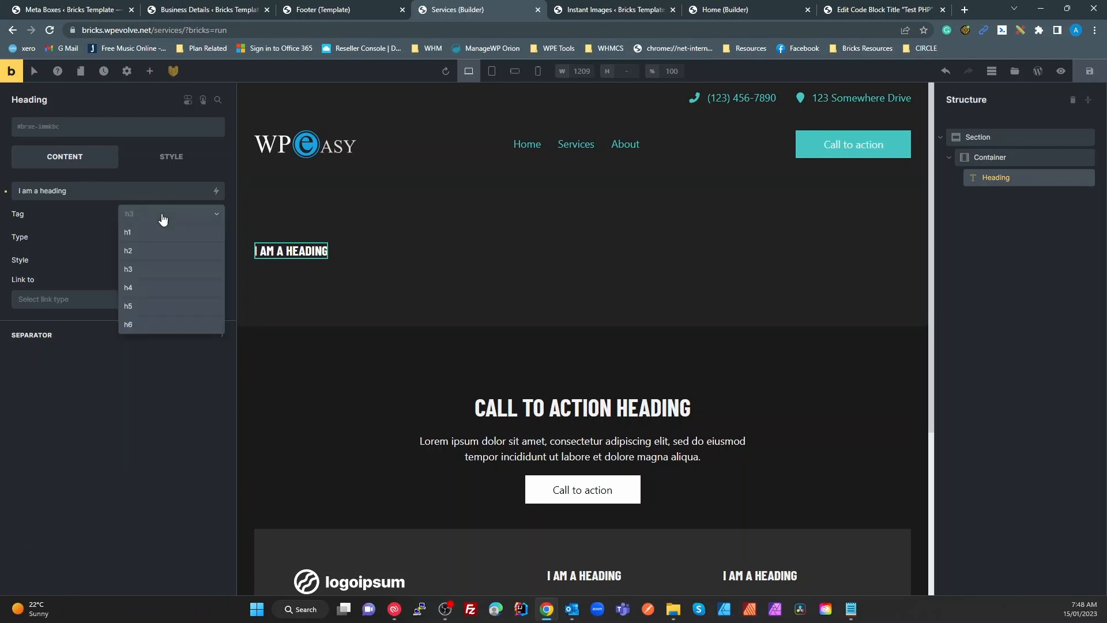
{"action": "left_click", "coordinate": [147, 233]}
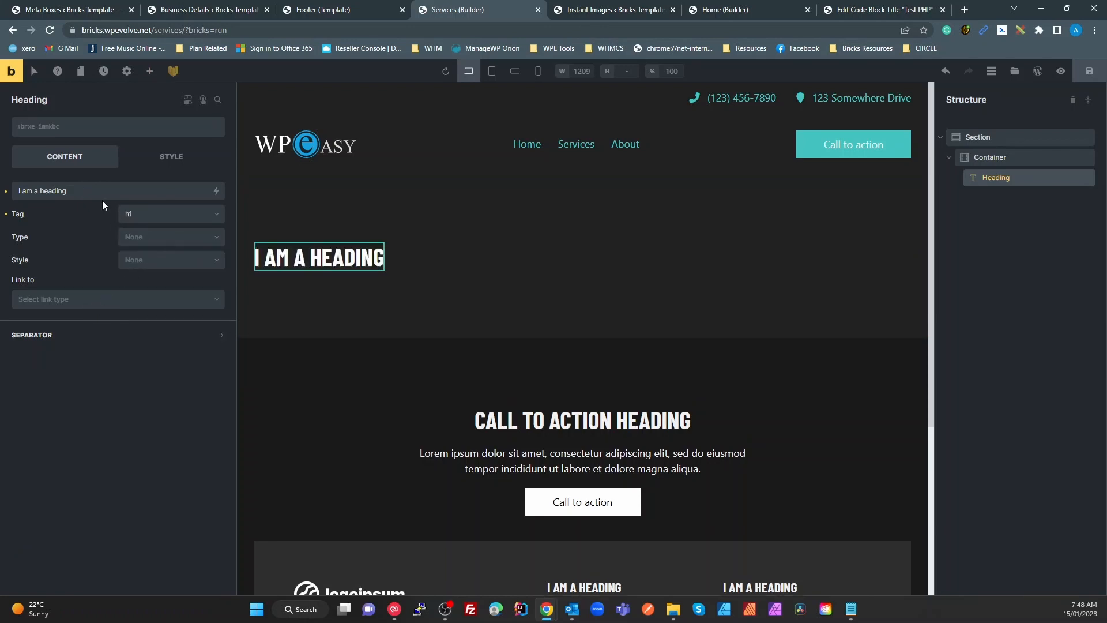
Set the heading to 'About' plus the Trading Name dynamic tag and save the page
{"action": "left_click", "coordinate": [118, 191]}
{"action": "key", "text": "ctrl+a"}
{"action": "type", "text": "About"}
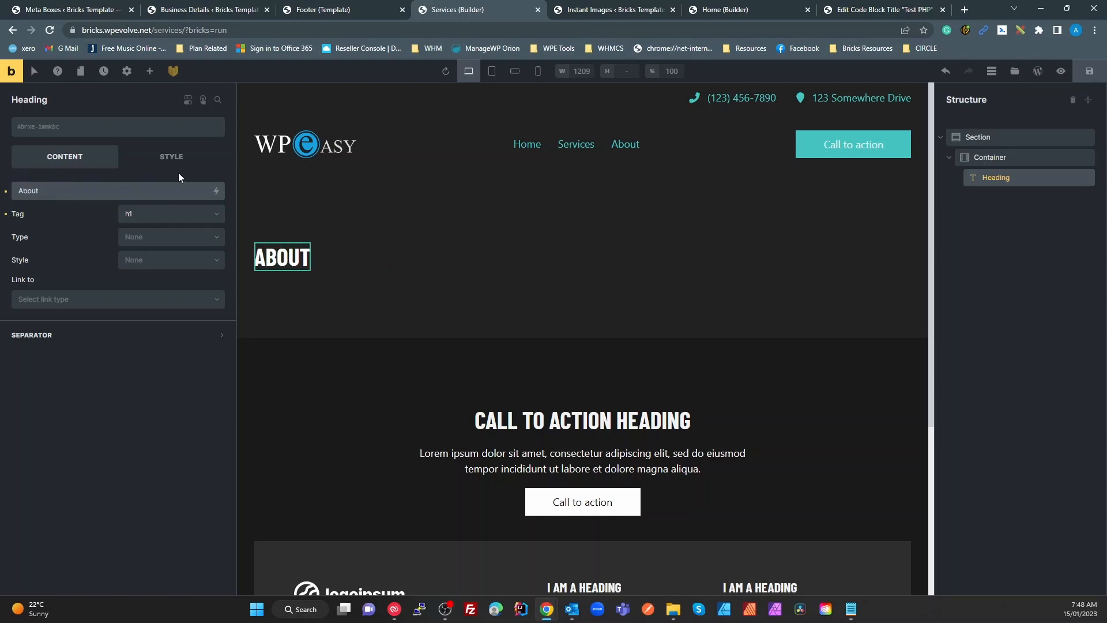
{"action": "left_click", "coordinate": [217, 190]}
{"action": "scroll", "coordinate": [127, 361], "scroll_direction": "down", "scroll_amount": 5}
{"action": "scroll", "coordinate": [128, 358], "scroll_direction": "down", "scroll_amount": 10}
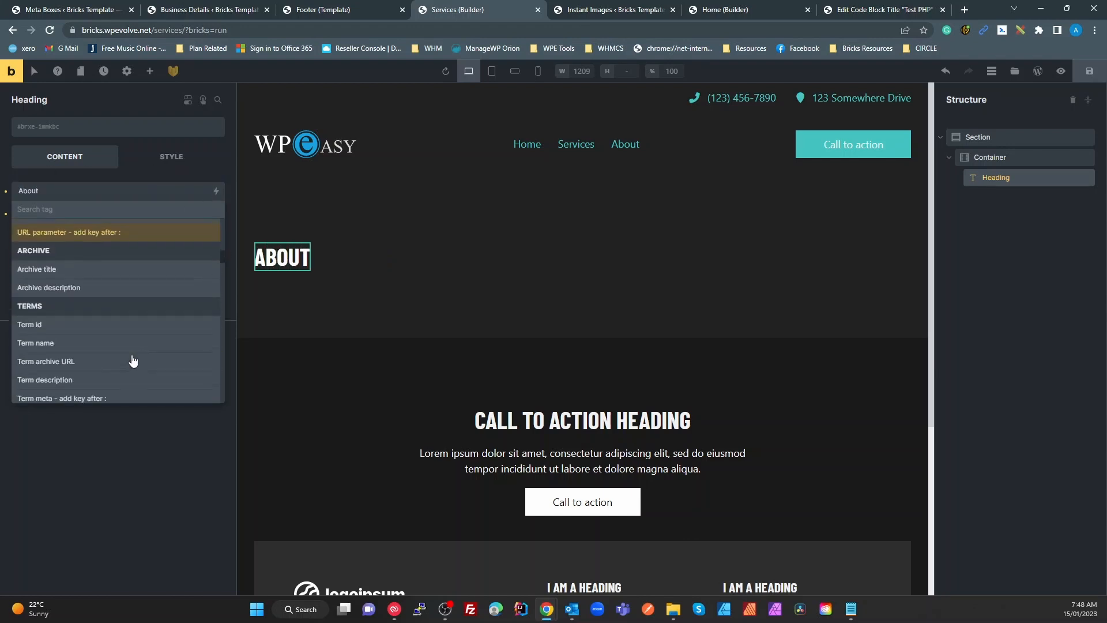
{"action": "scroll", "coordinate": [132, 360], "scroll_direction": "down", "scroll_amount": 10}
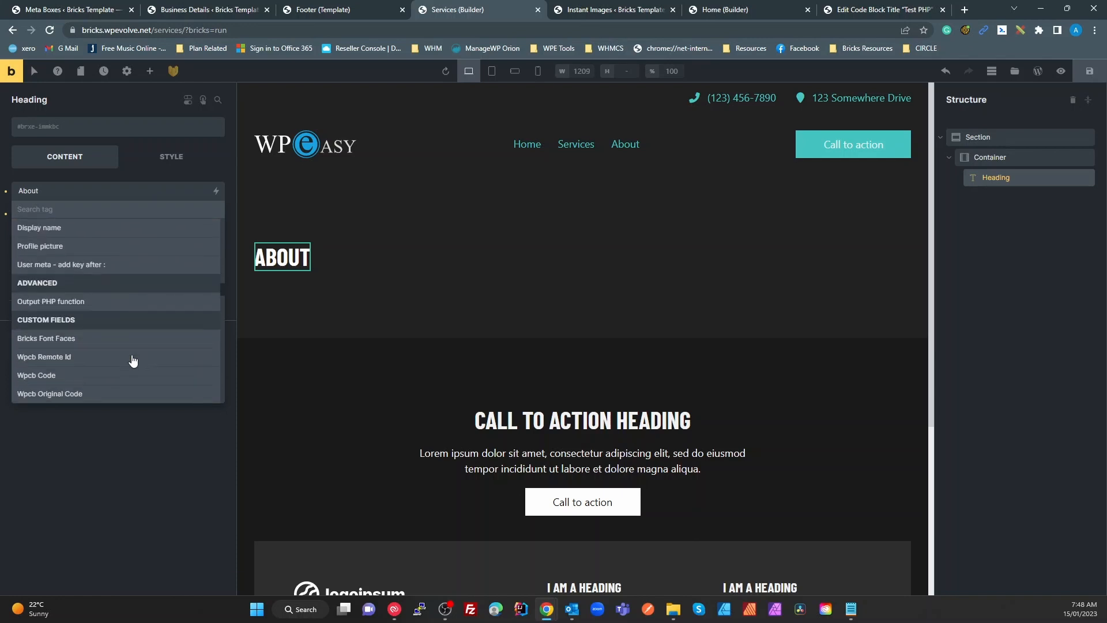
{"action": "scroll", "coordinate": [133, 361], "scroll_direction": "down", "scroll_amount": 10}
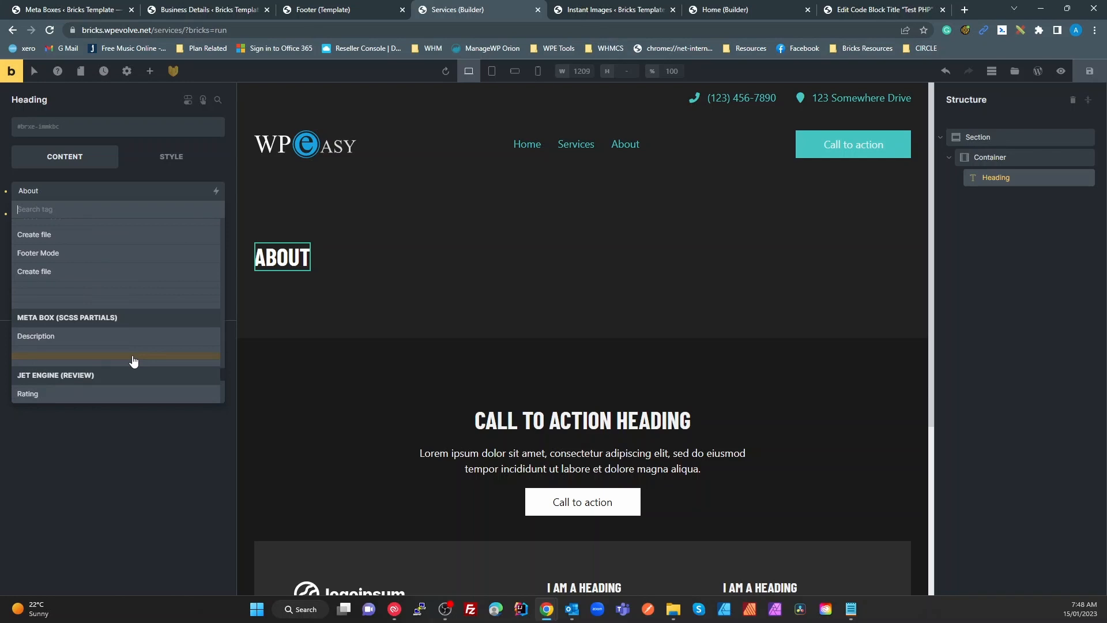
{"action": "scroll", "coordinate": [133, 361], "scroll_direction": "down", "scroll_amount": 5}
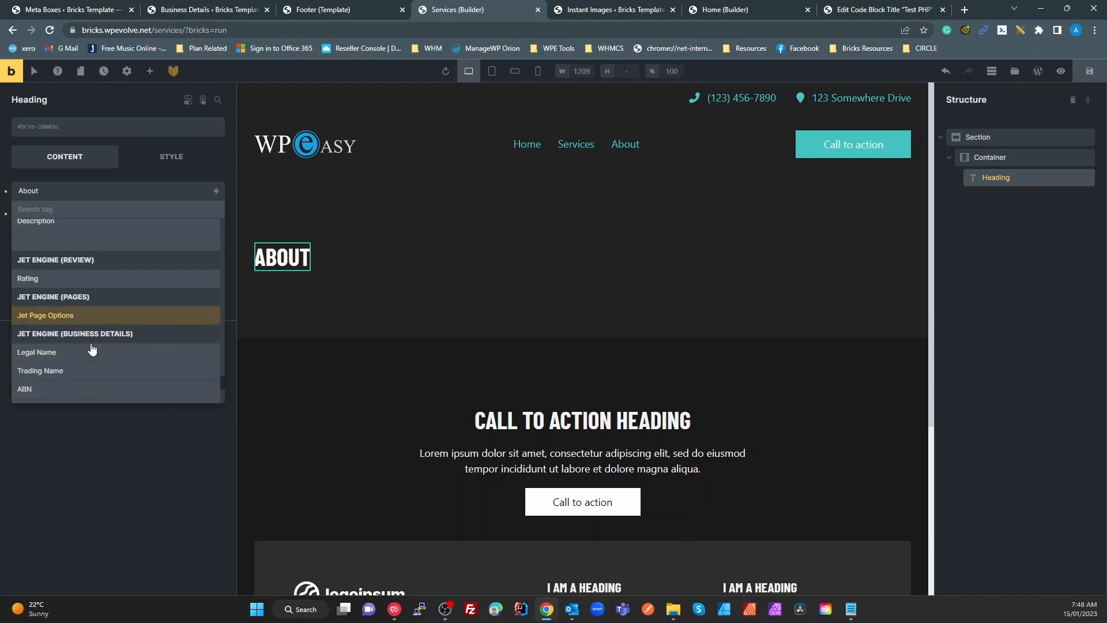
{"action": "left_click", "coordinate": [57, 369]}
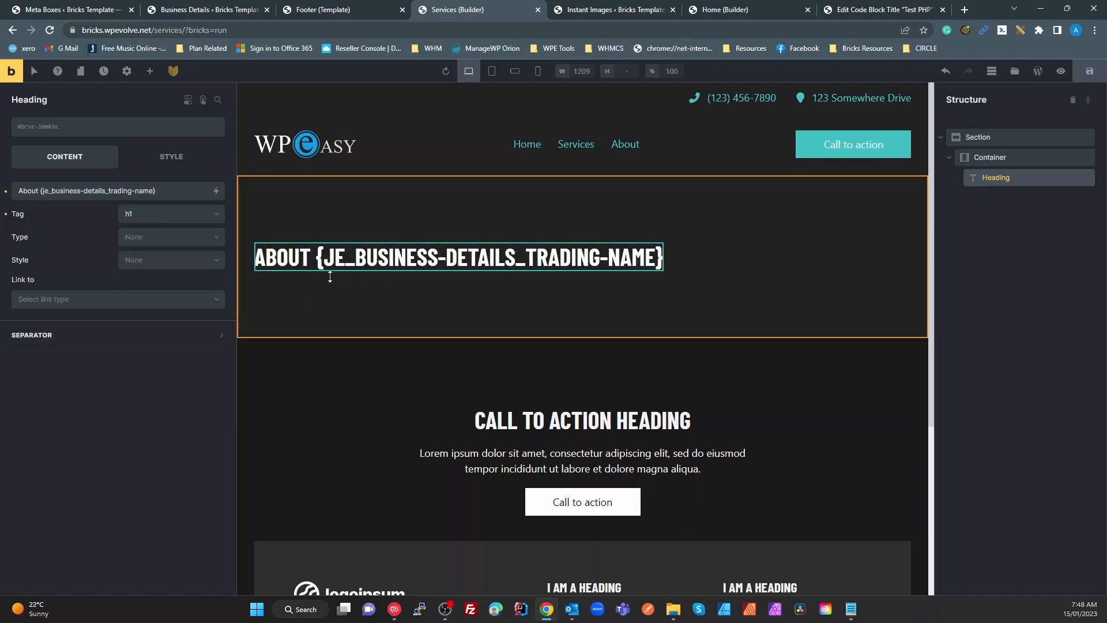
{"action": "left_click", "coordinate": [1090, 71]}
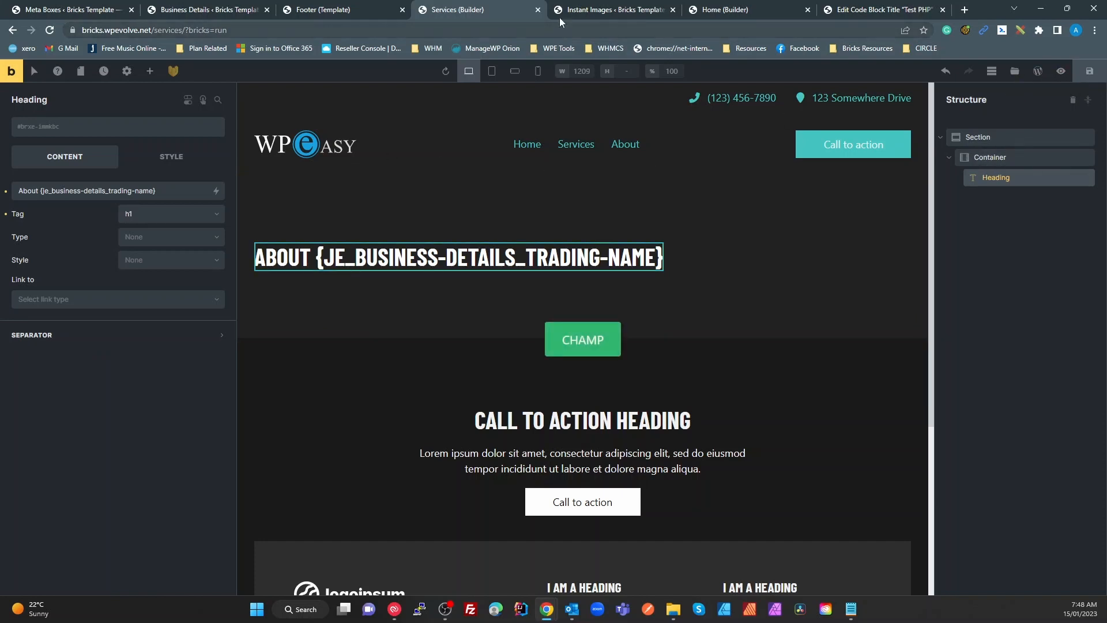
Open the live Services page, whose heading shows ABOUT TRADING NAME
{"action": "left_click", "coordinate": [12, 70]}
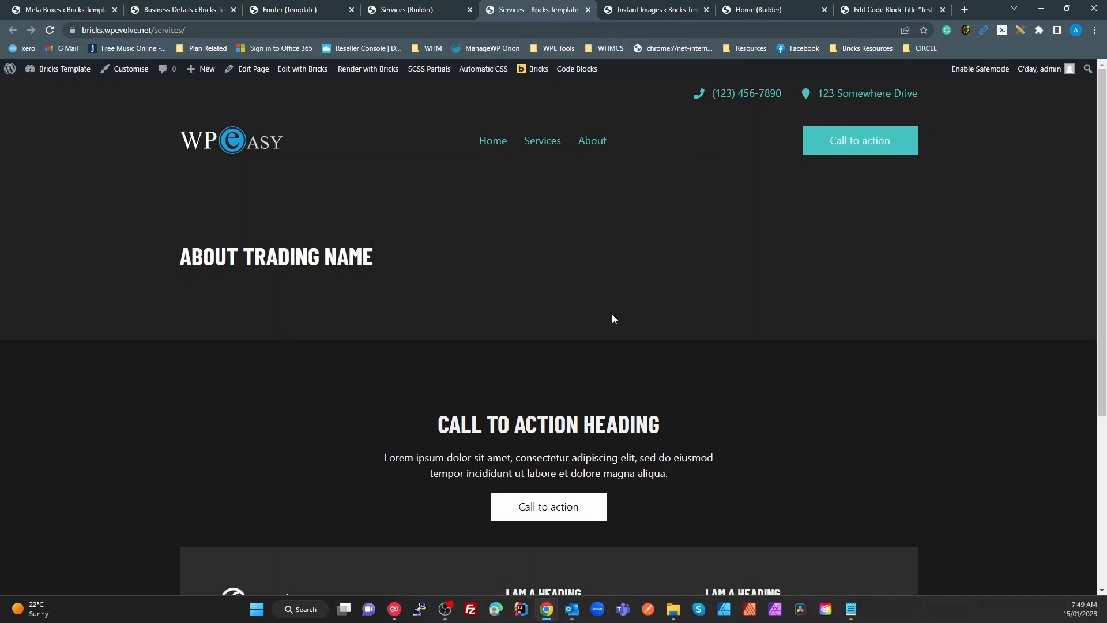
{"action": "left_click", "coordinate": [545, 145]}
{"action": "left_click", "coordinate": [495, 141]}
Replace the Business Details Trading Name with 'WP Easy'
{"action": "left_click", "coordinate": [542, 138]}
{"action": "left_click", "coordinate": [194, 7]}
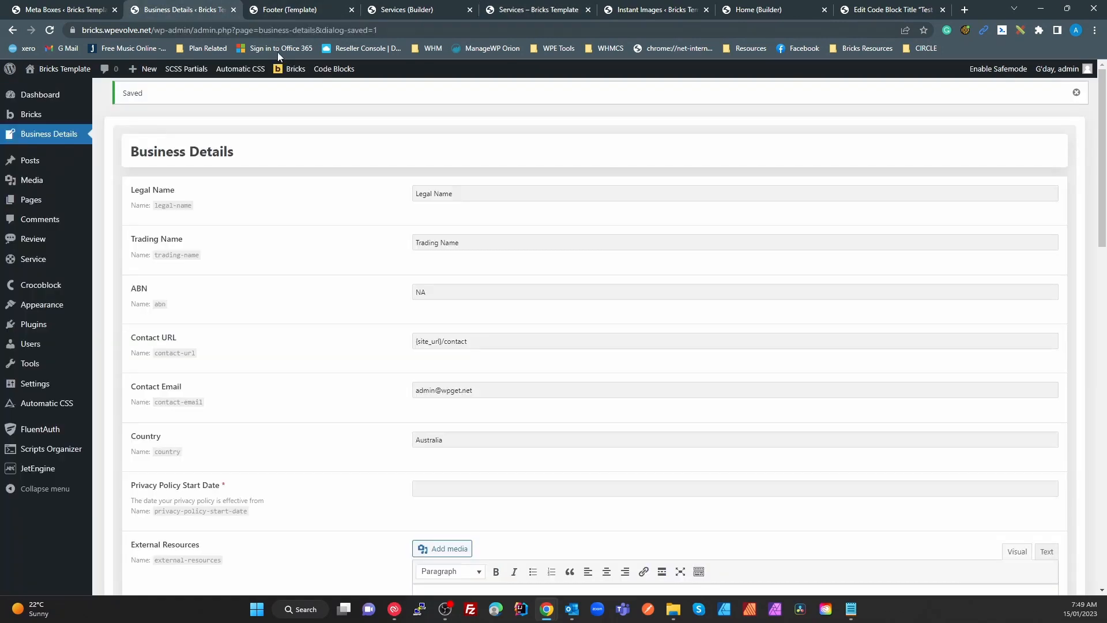
{"action": "triple_click", "coordinate": [464, 244]}
{"action": "type", "text": "WP Easy"}
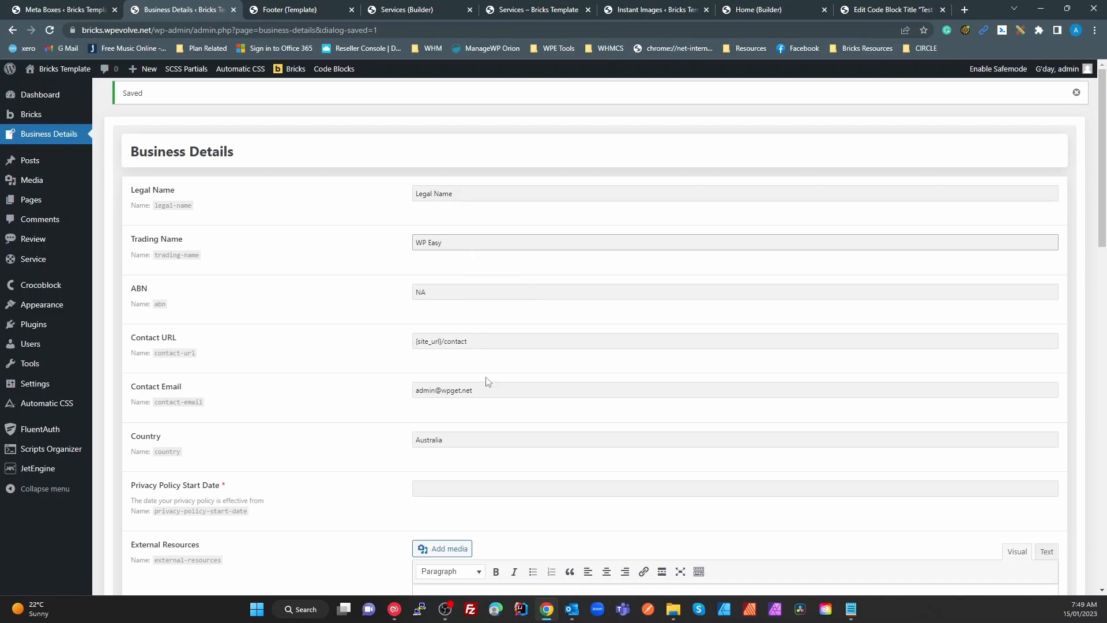
Set the privacy policy start date to January 15, 2023 and save the business details
{"action": "left_click", "coordinate": [452, 496]}
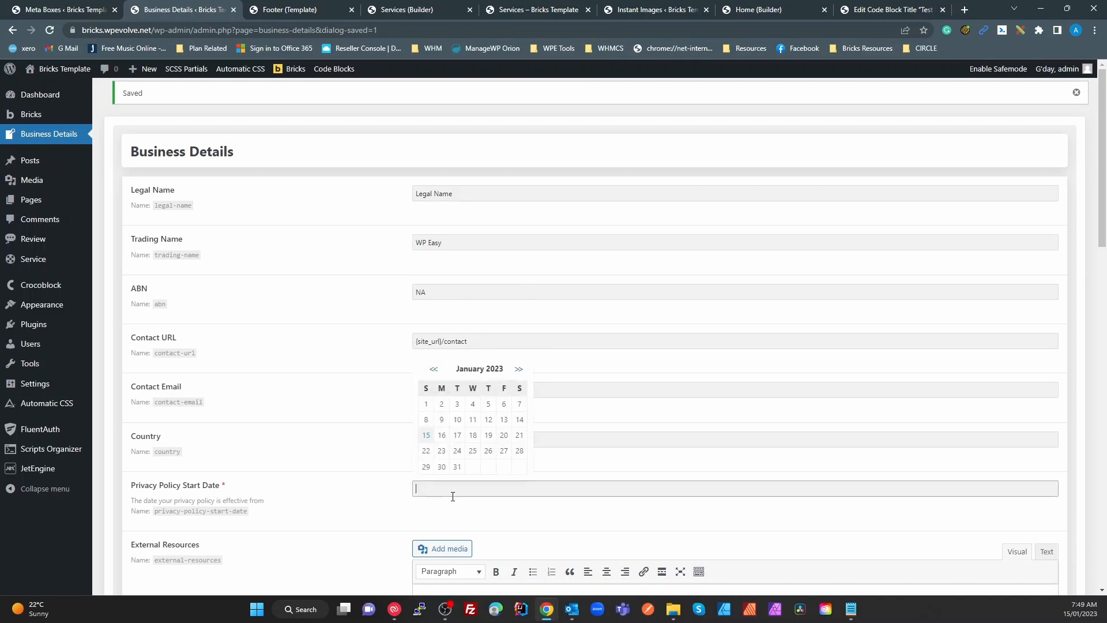
{"action": "left_click", "coordinate": [426, 435]}
{"action": "scroll", "coordinate": [449, 478], "scroll_direction": "down", "scroll_amount": 15}
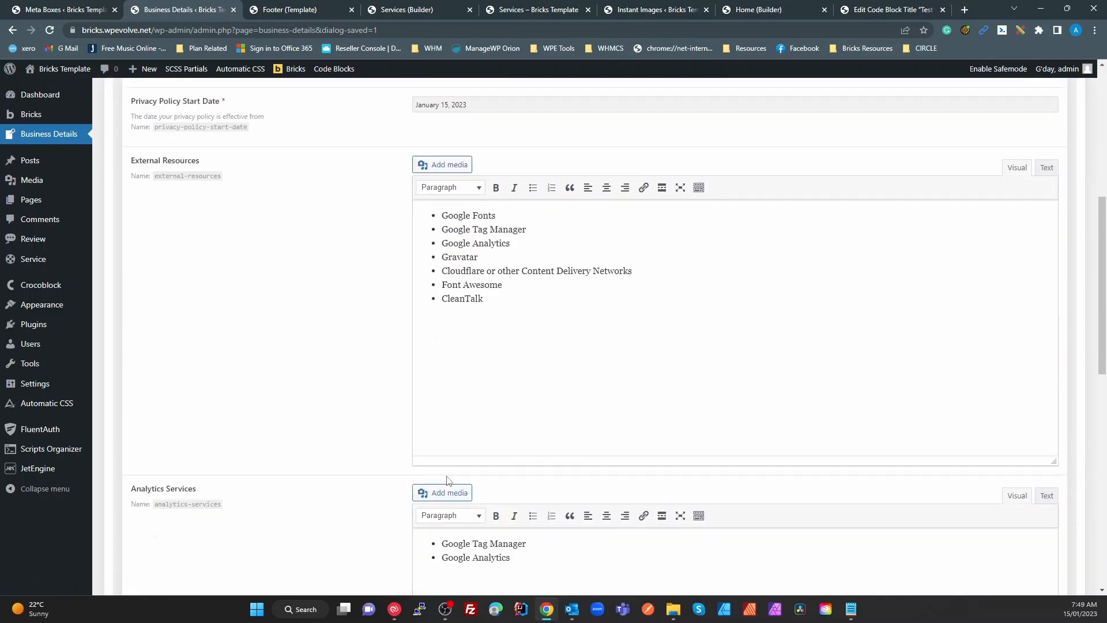
{"action": "left_click", "coordinate": [150, 522]}
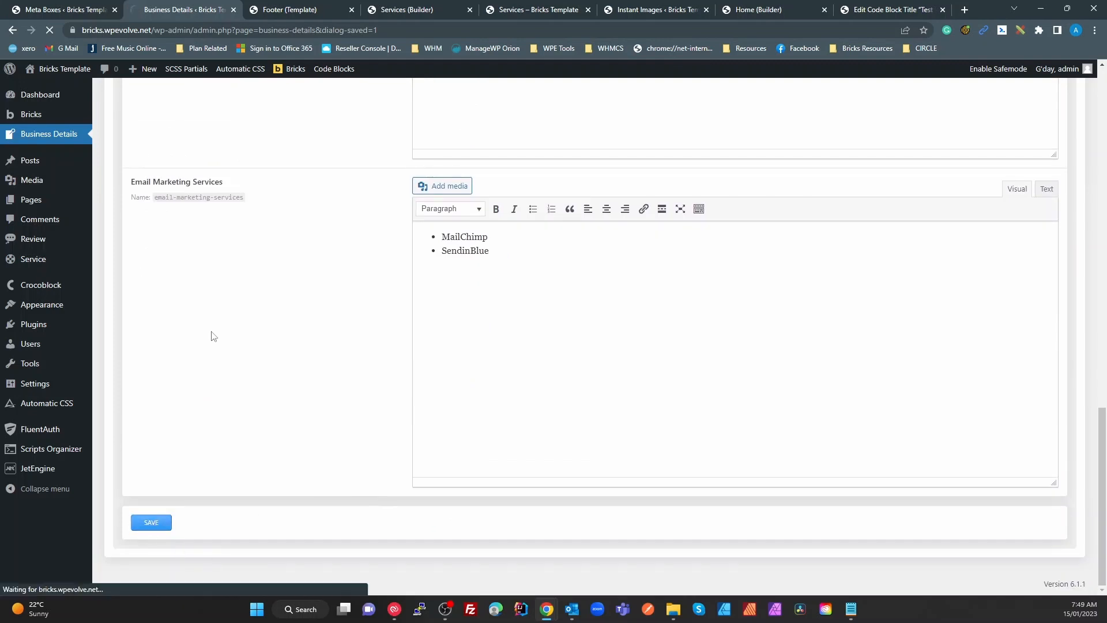
{"action": "left_click", "coordinate": [325, 12]}
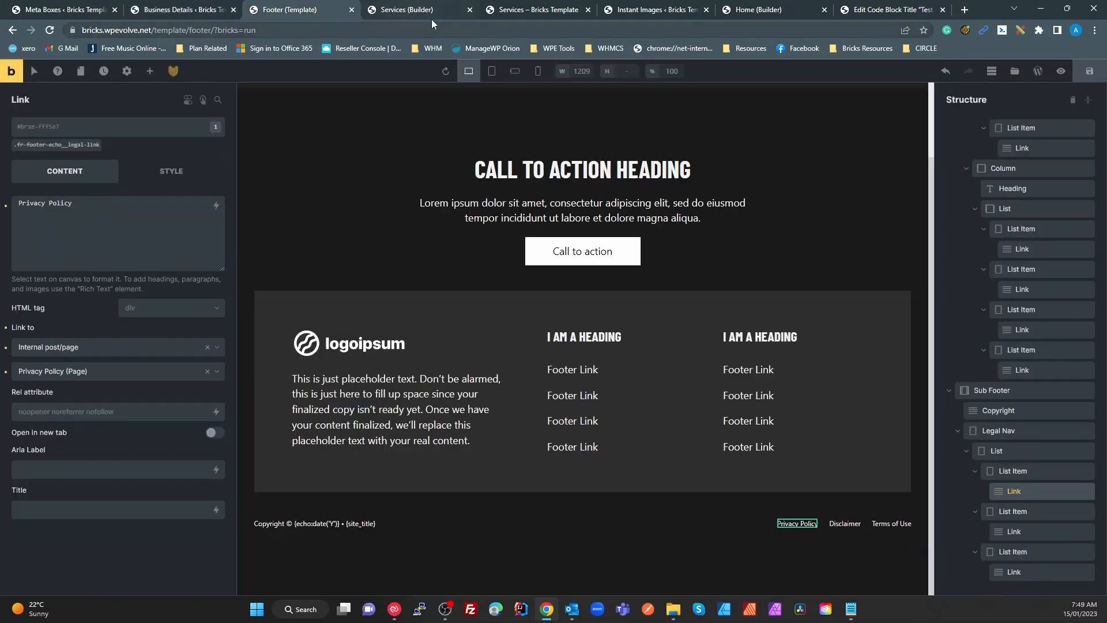
Reload the live Services page to check the new heading, then return to Business Details
{"action": "left_click", "coordinate": [431, 17]}
{"action": "left_click", "coordinate": [538, 17]}
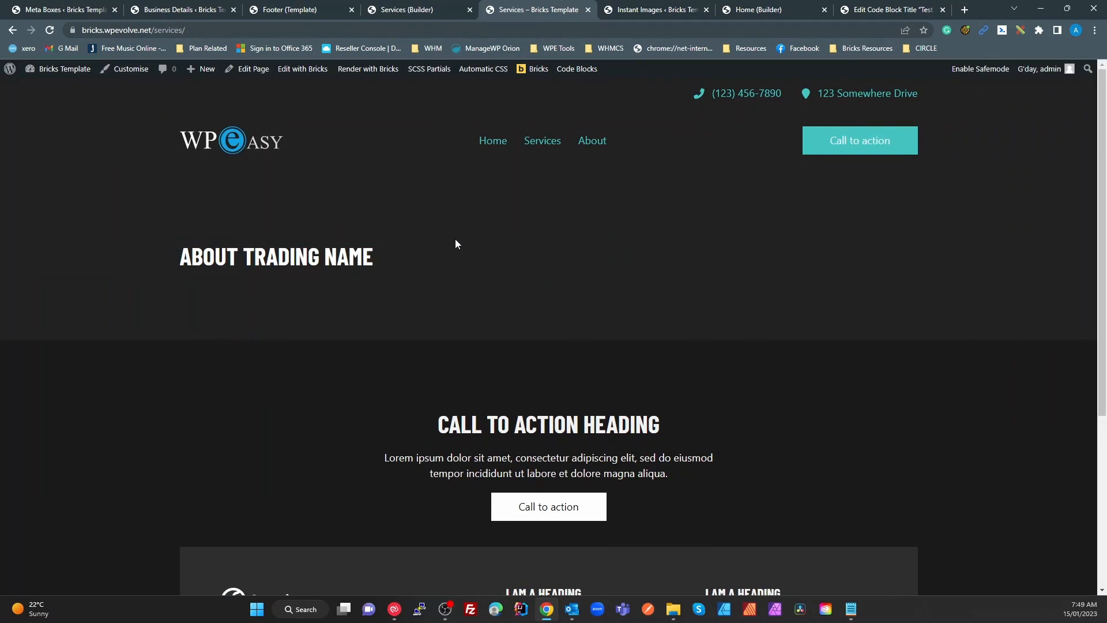
{"action": "key", "text": "F5"}
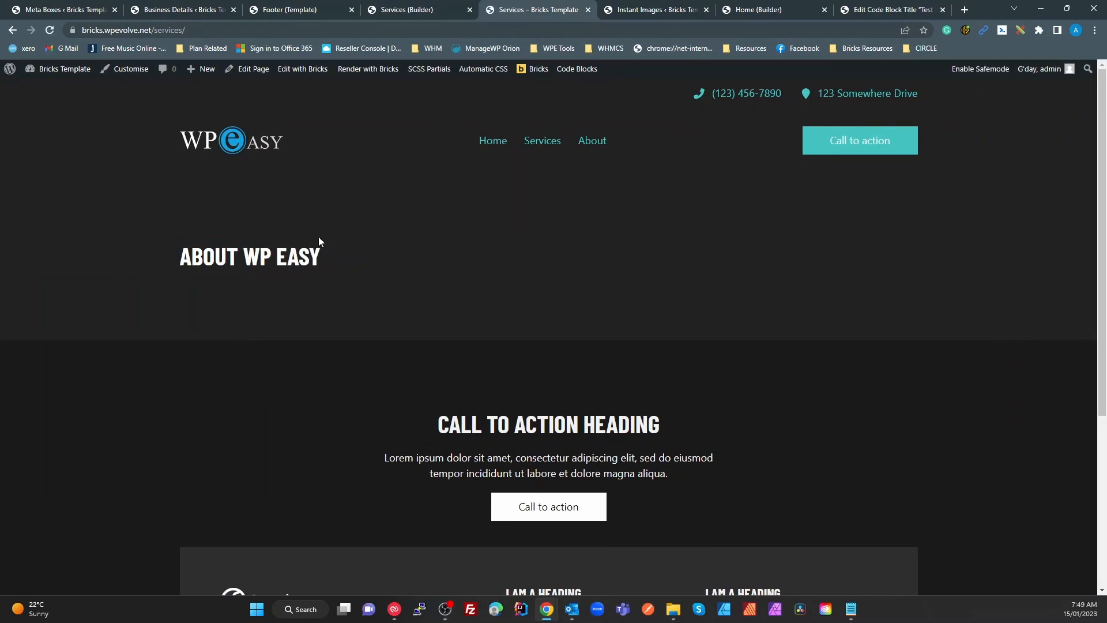
{"action": "left_click", "coordinate": [195, 11]}
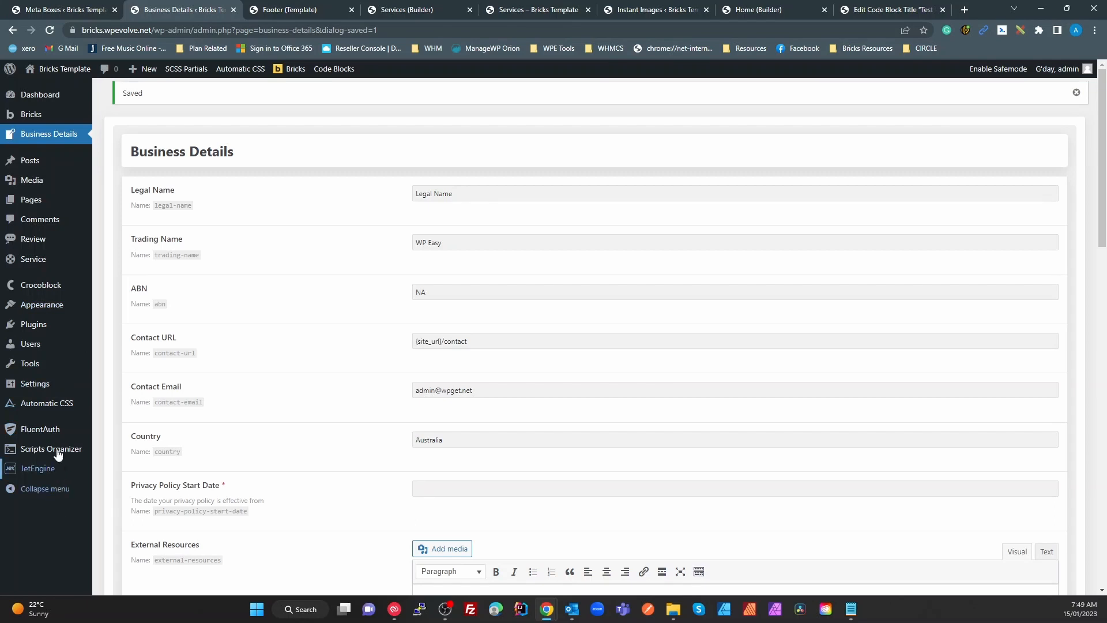
Go from the Plugins list to Scripts Organizer's Code Blocks list
{"action": "left_click", "coordinate": [55, 325]}
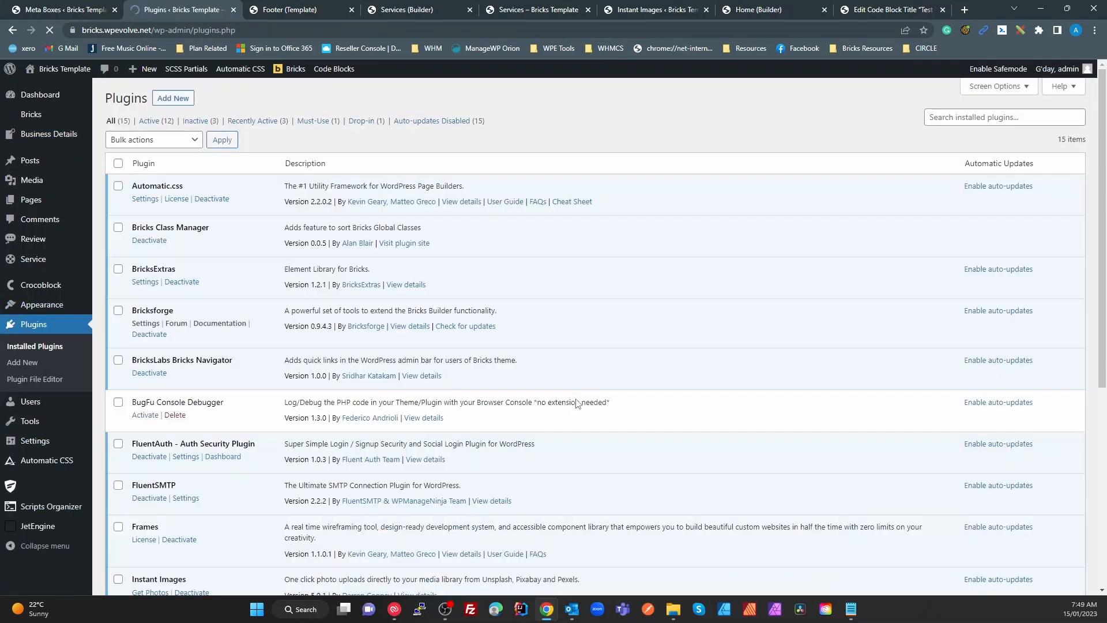
{"action": "scroll", "coordinate": [564, 507], "scroll_direction": "down", "scroll_amount": 5}
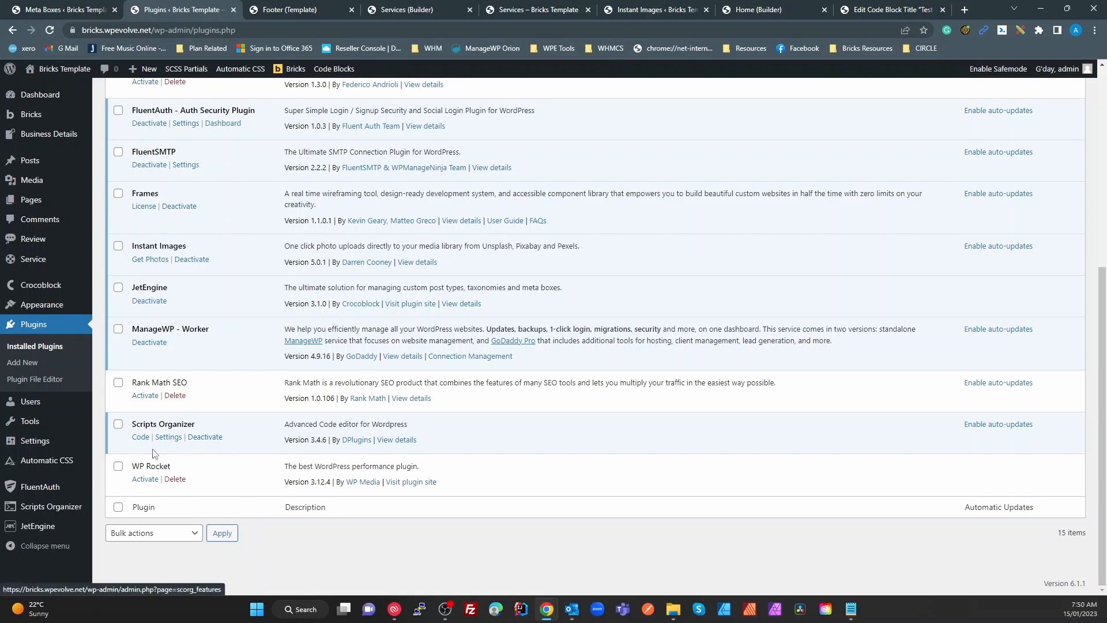
{"action": "left_click", "coordinate": [56, 508]}
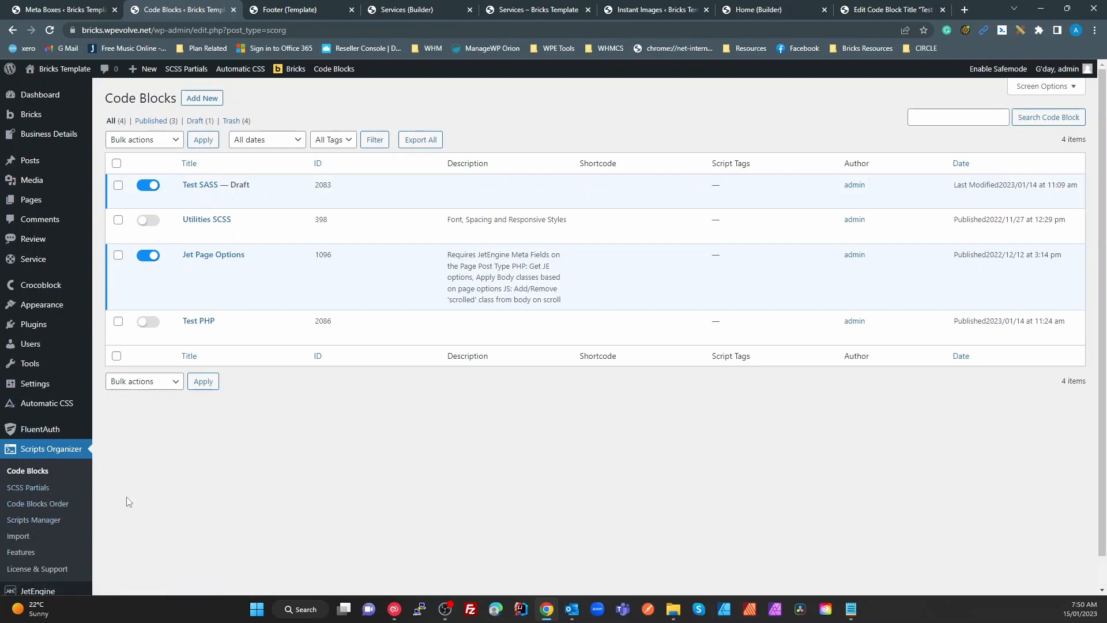
Browse SCSS partials, code block ordering and the splittingjs script's settings, leaving them unchanged
{"action": "left_click", "coordinate": [43, 490]}
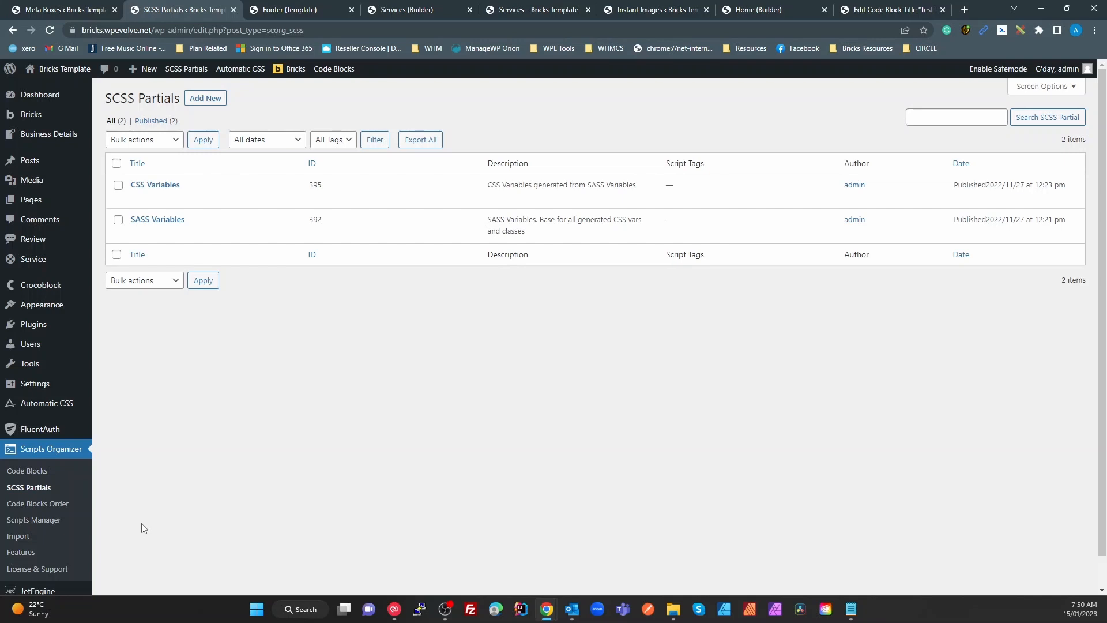
{"action": "left_click", "coordinate": [47, 510]}
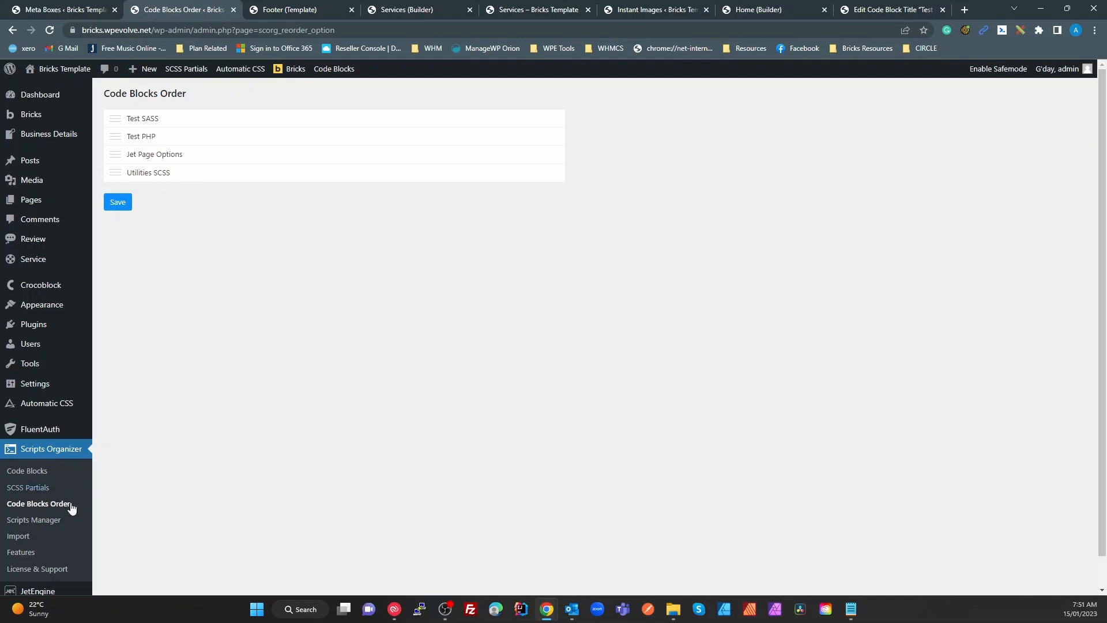
{"action": "left_click", "coordinate": [48, 520]}
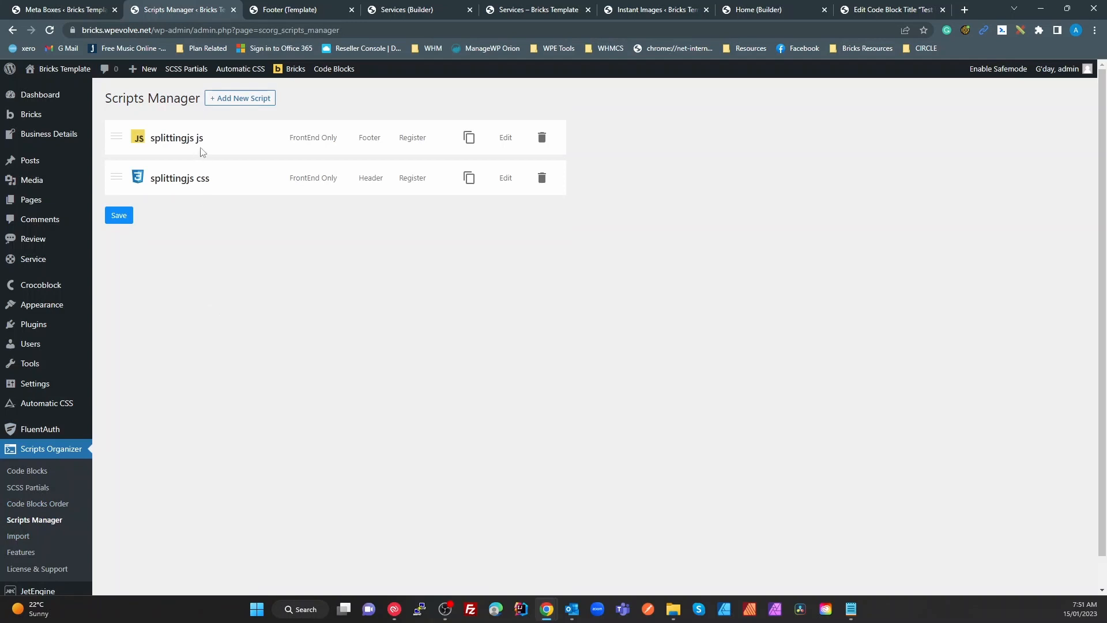
{"action": "left_click", "coordinate": [507, 140]}
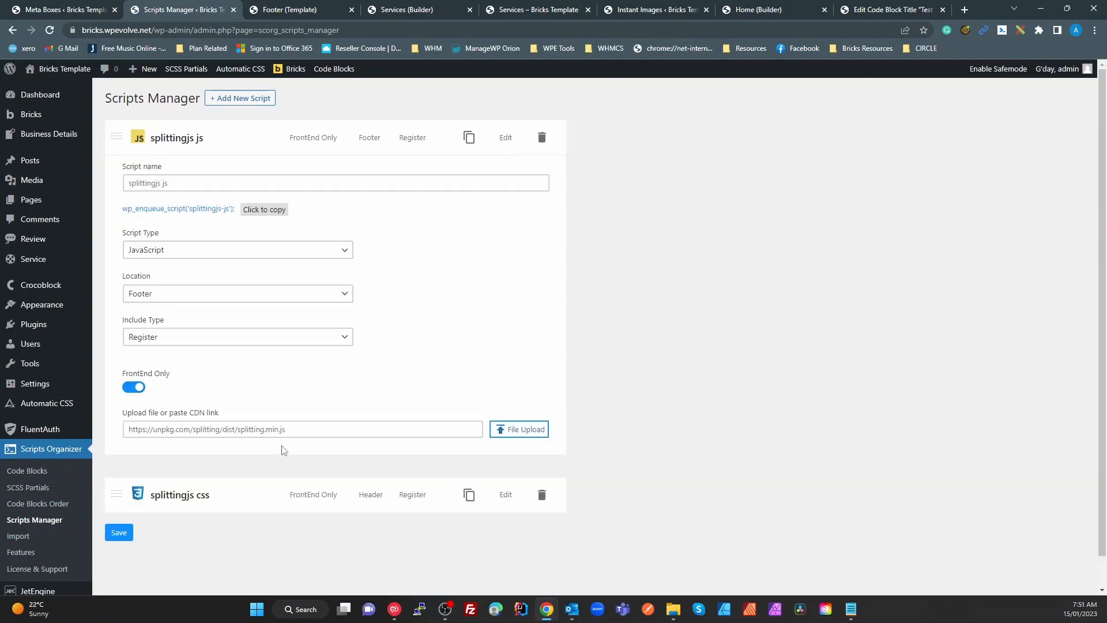
{"action": "left_click", "coordinate": [294, 430]}
{"action": "left_click", "coordinate": [286, 343]}
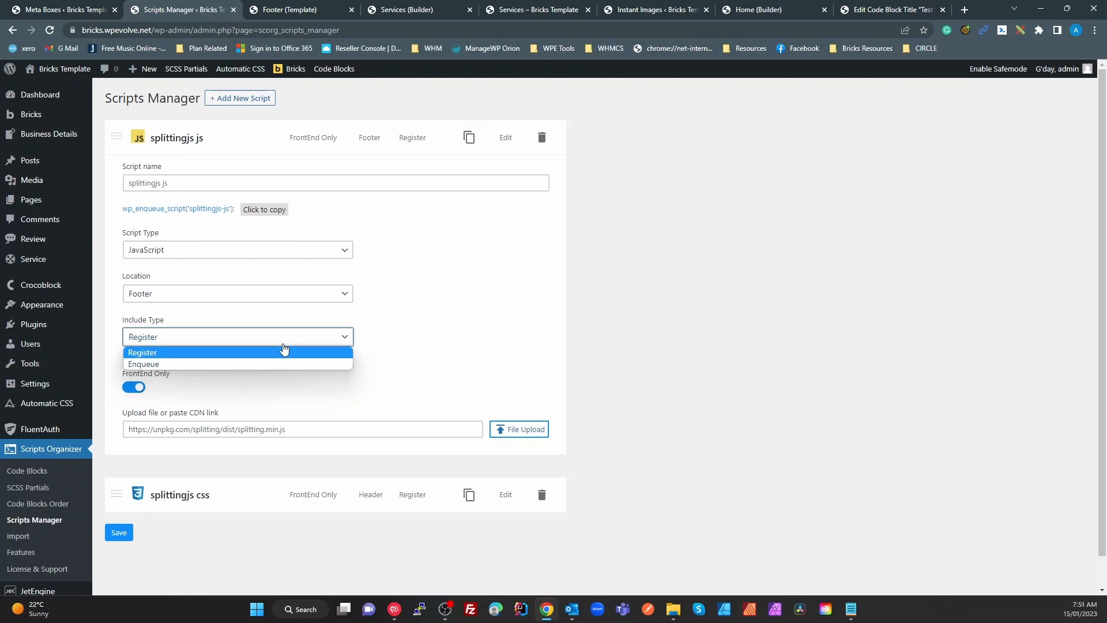
{"action": "left_click", "coordinate": [453, 341]}
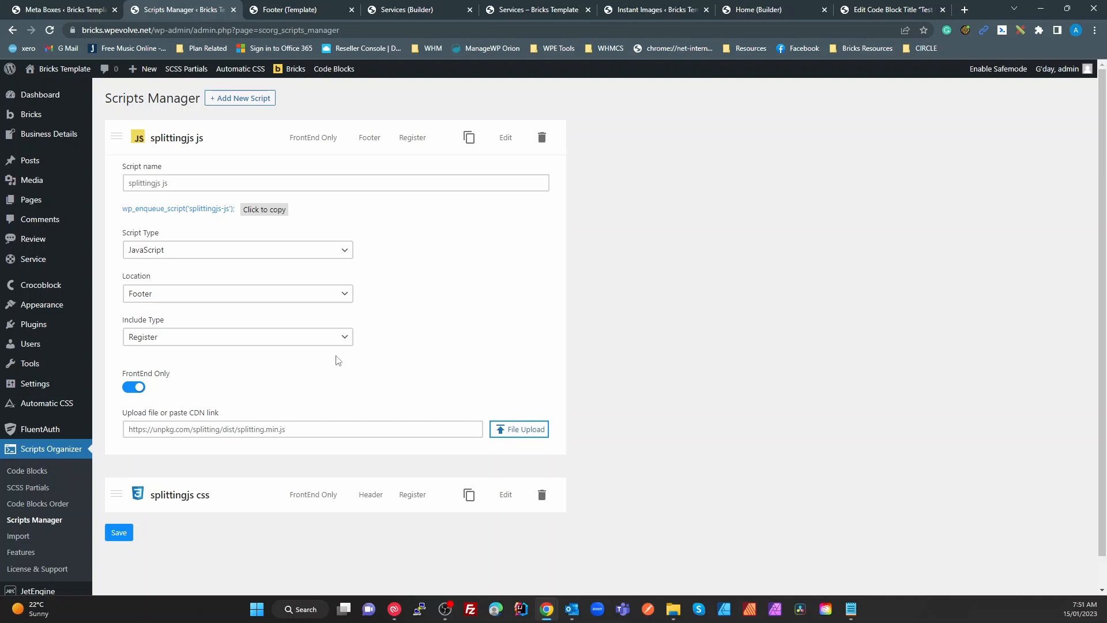
Look over the Scripts Organizer Import page, then go back to Code Blocks
{"action": "scroll", "coordinate": [7, 546], "scroll_direction": "down", "scroll_amount": 1}
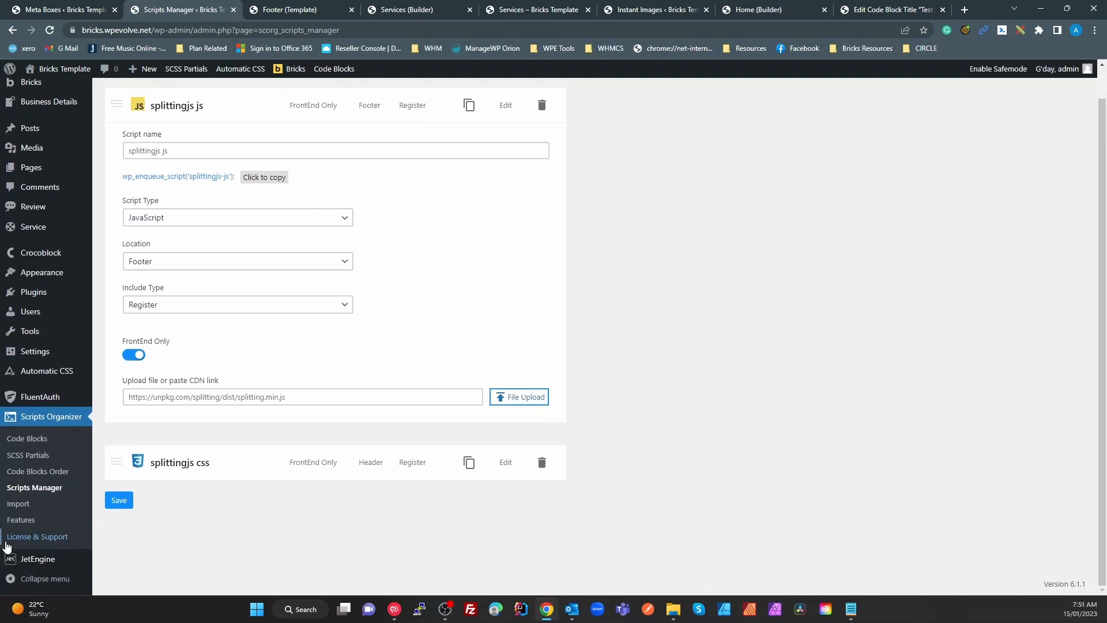
{"action": "left_click", "coordinate": [18, 505]}
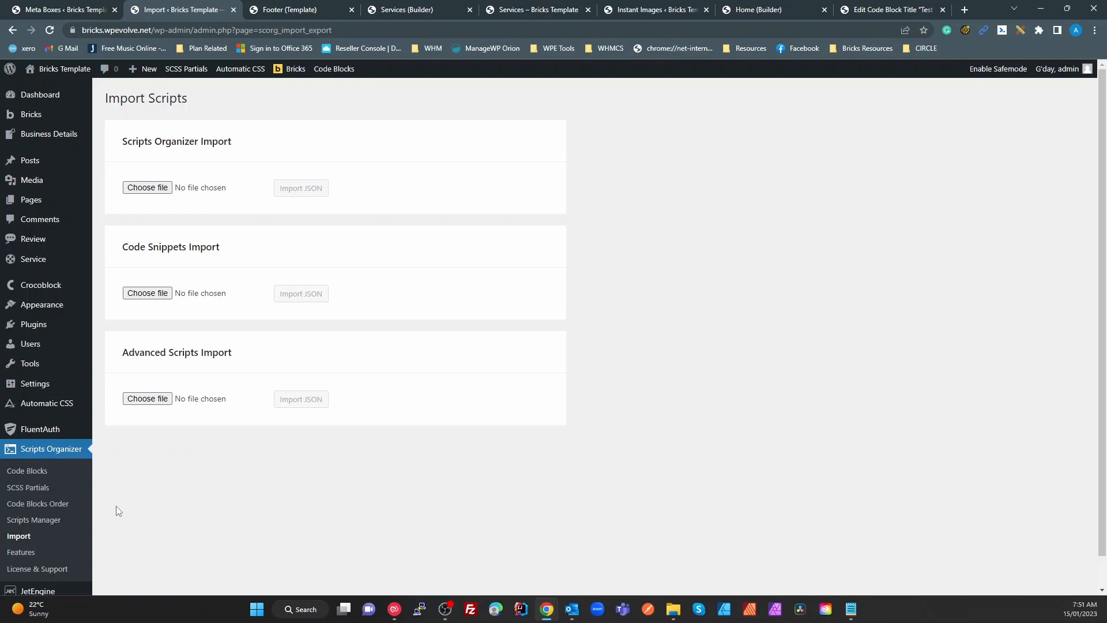
{"action": "left_click", "coordinate": [37, 472]}
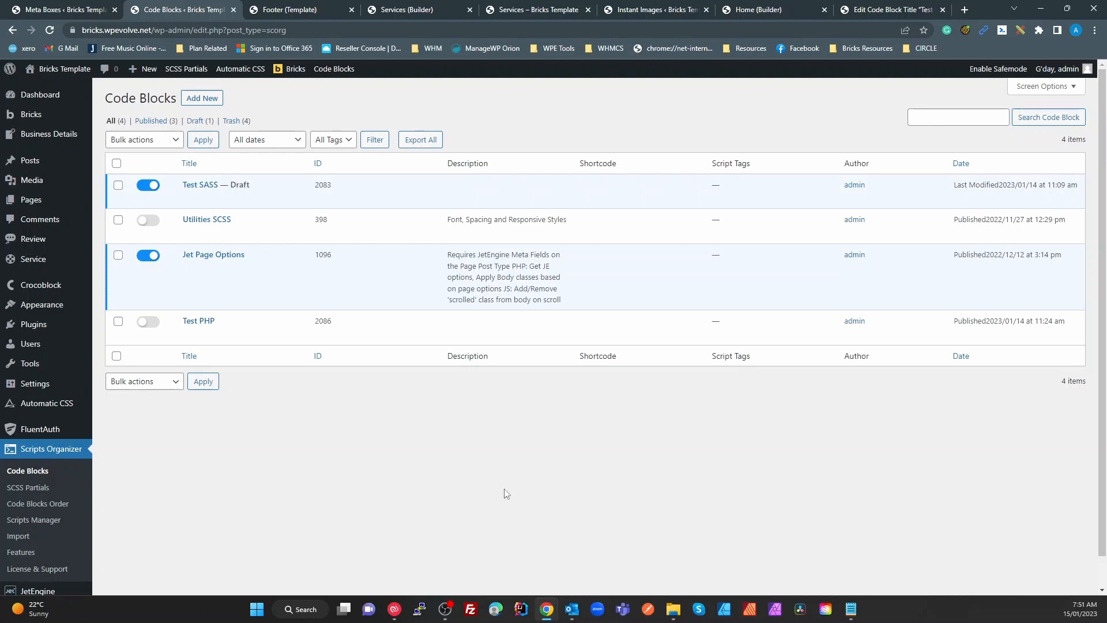
Trash the Test SASS and Test PHP code blocks, then start a new code block
{"action": "mouse_move", "coordinate": [207, 185]}
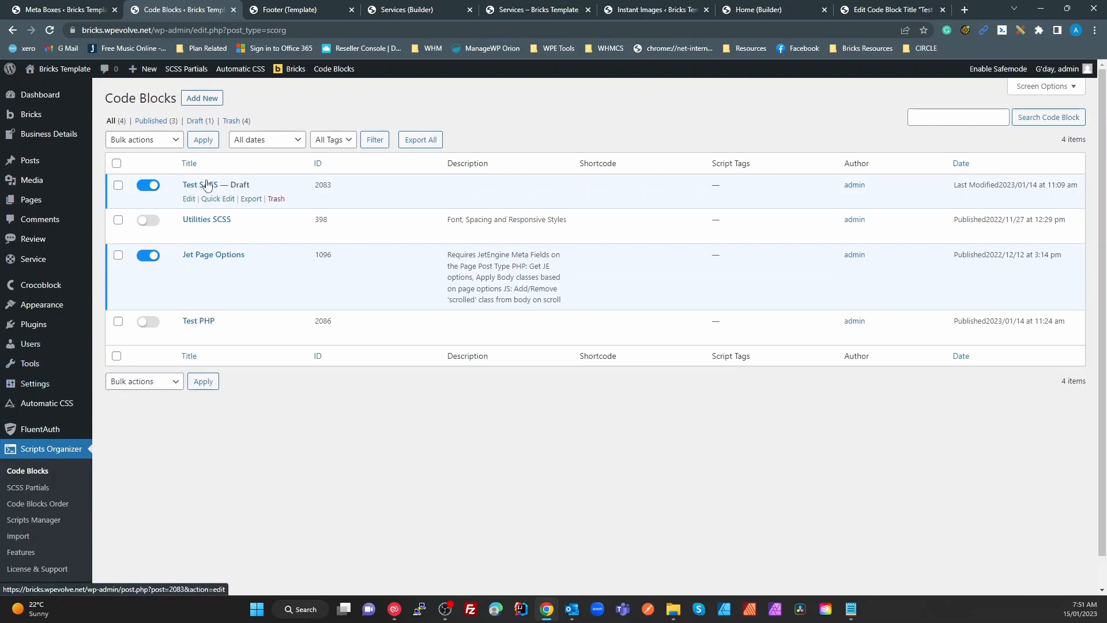
{"action": "left_click", "coordinate": [279, 200]}
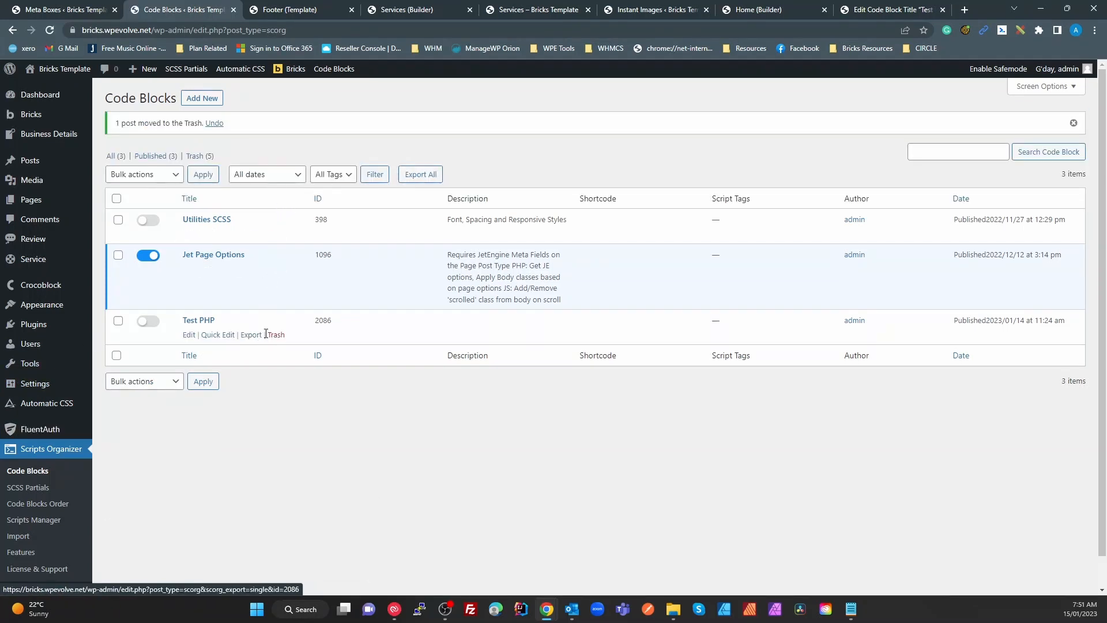
{"action": "left_click", "coordinate": [274, 336]}
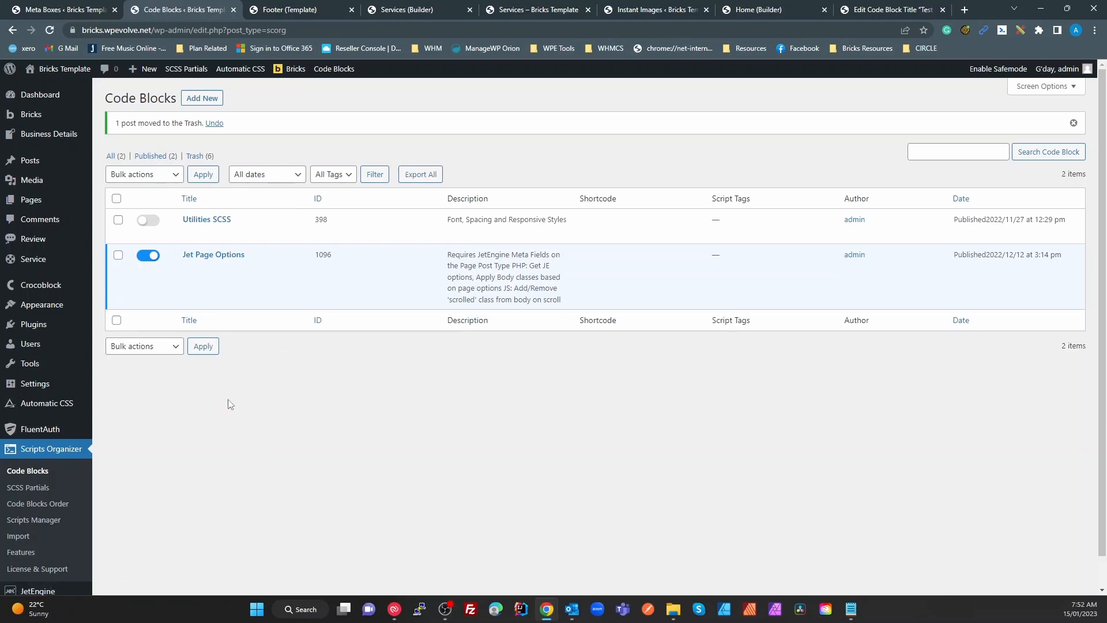
{"action": "scroll", "coordinate": [117, 487], "scroll_direction": "down", "scroll_amount": 1}
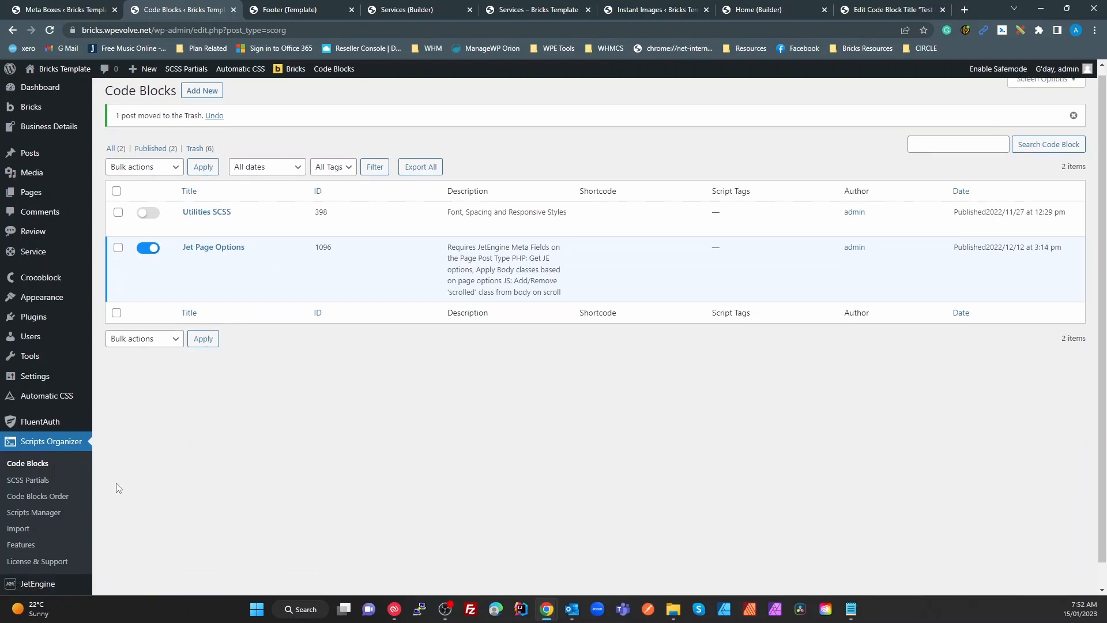
{"action": "scroll", "coordinate": [243, 256], "scroll_direction": "up", "scroll_amount": 1}
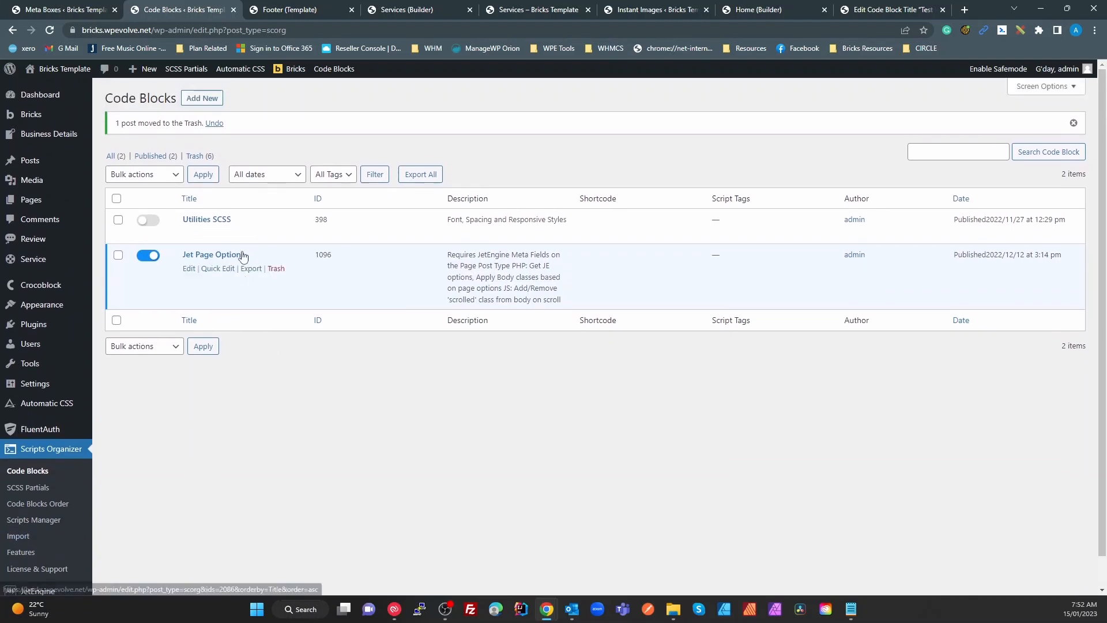
{"action": "left_click", "coordinate": [202, 98]}
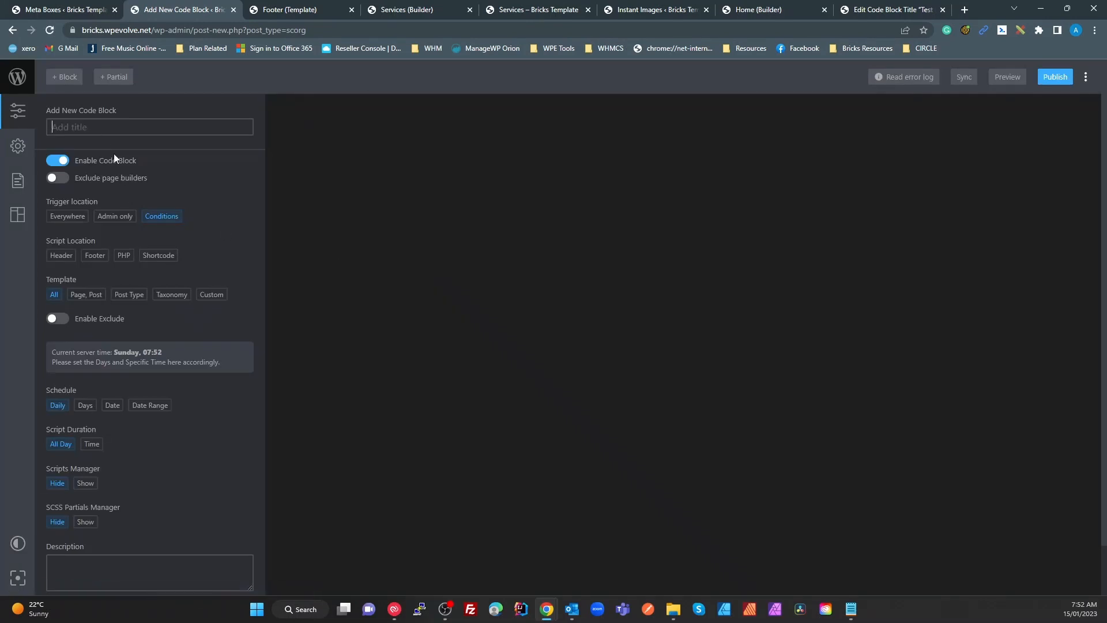
Title the new code block 'General Test'
{"action": "type", "text": "General Test"}
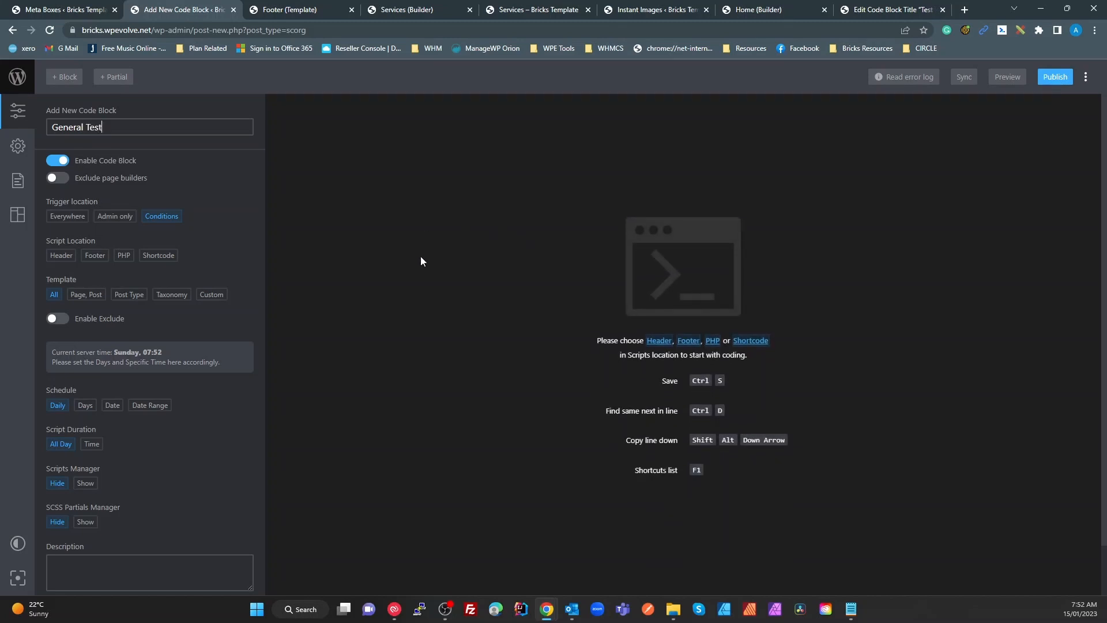
{"action": "left_click", "coordinate": [16, 546]}
{"action": "left_click", "coordinate": [16, 547]}
{"action": "left_click", "coordinate": [19, 579]}
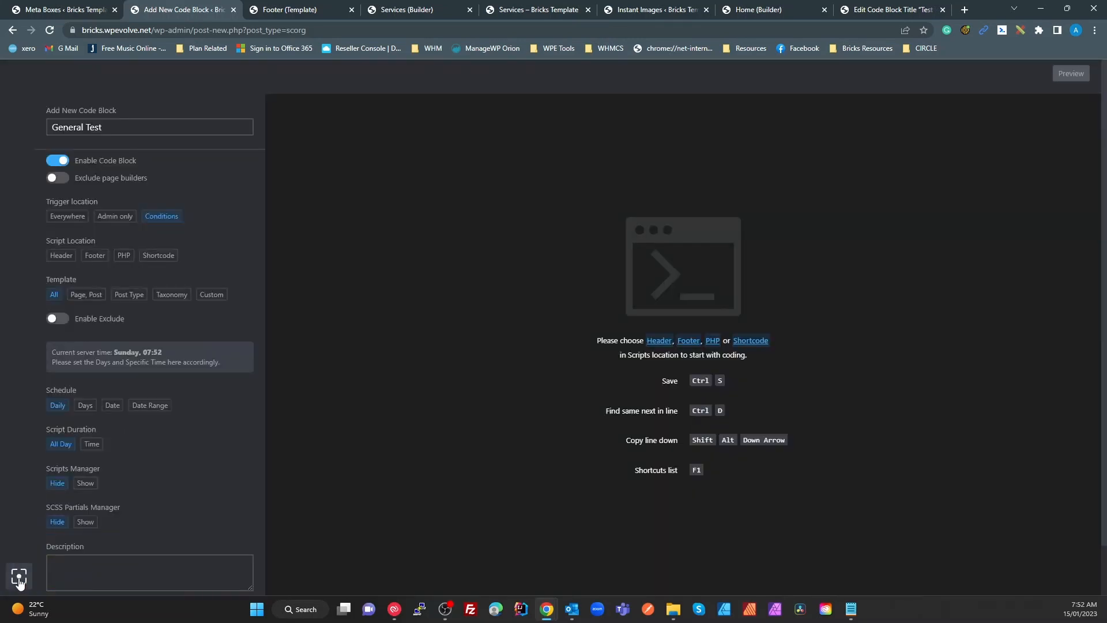
{"action": "left_click", "coordinate": [18, 579]}
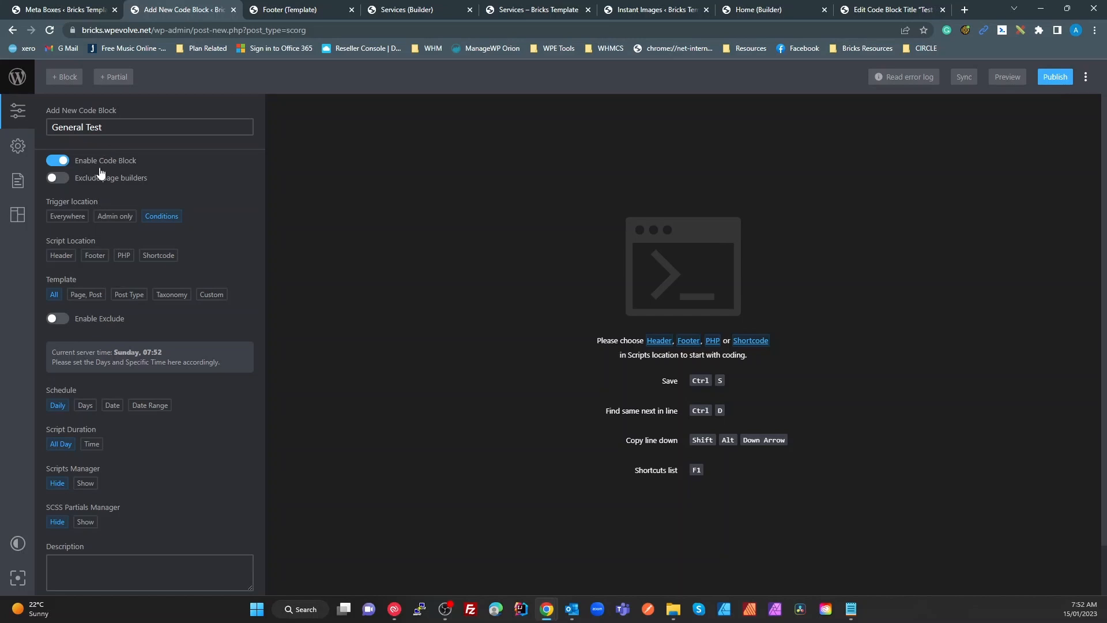
Enable the Header, Footer and PHP script locations
{"action": "left_click", "coordinate": [67, 260]}
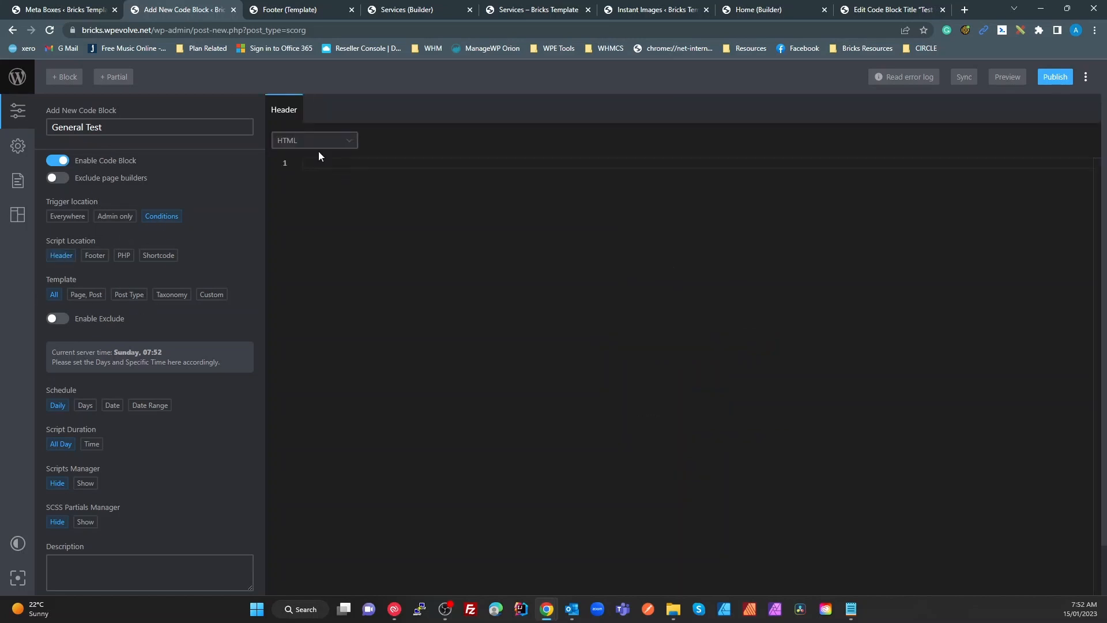
{"action": "left_click", "coordinate": [326, 141]}
{"action": "left_click", "coordinate": [319, 166]}
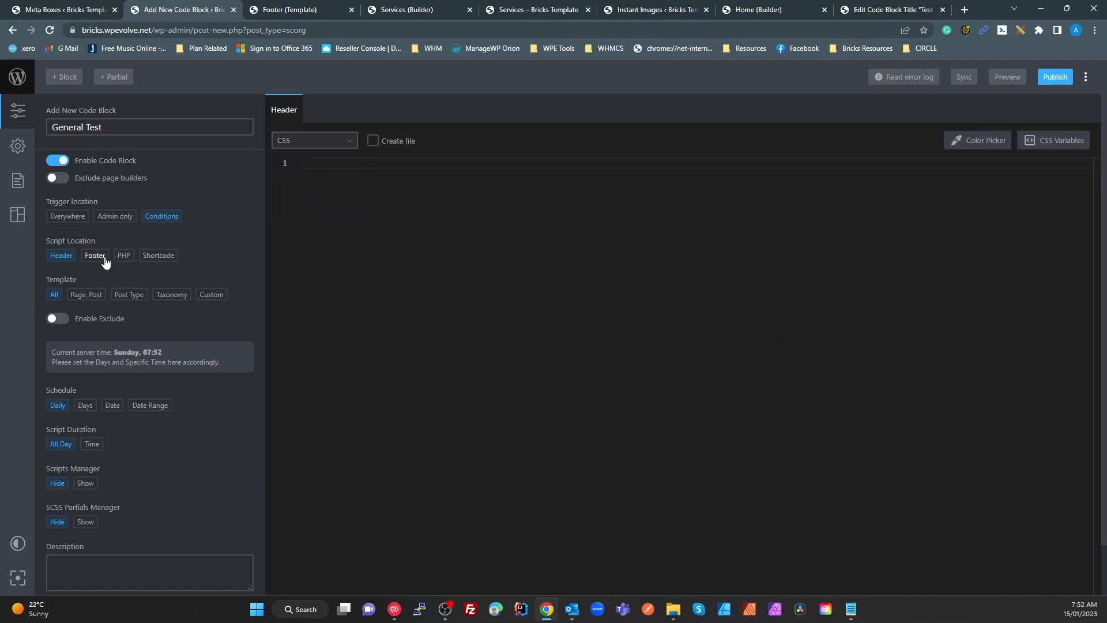
{"action": "left_click", "coordinate": [102, 257]}
{"action": "left_click", "coordinate": [329, 142]}
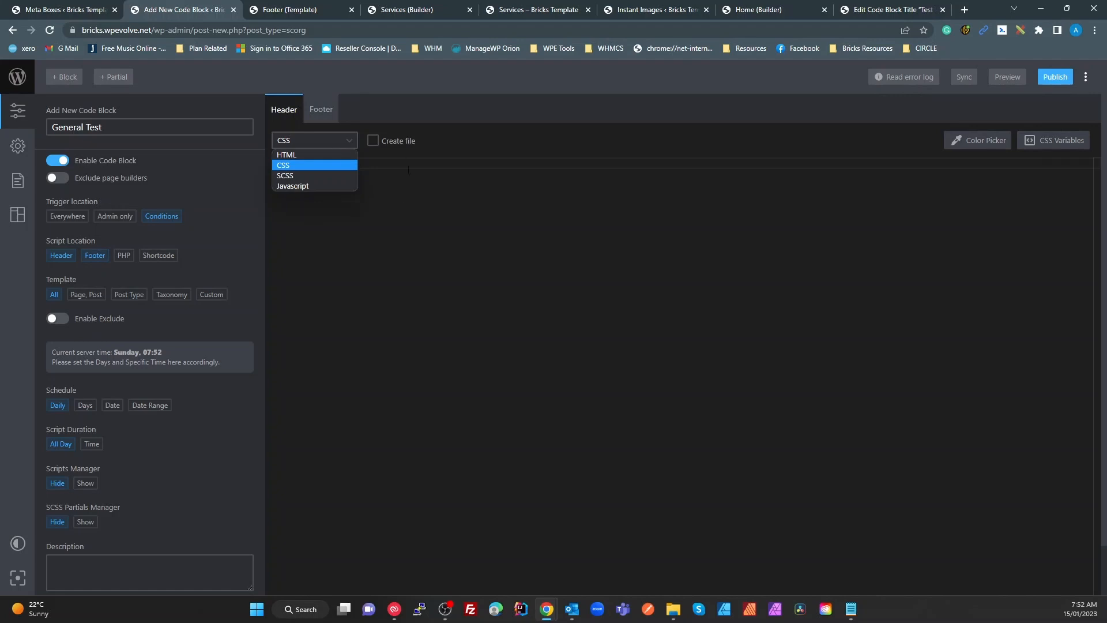
{"action": "left_click", "coordinate": [304, 186]}
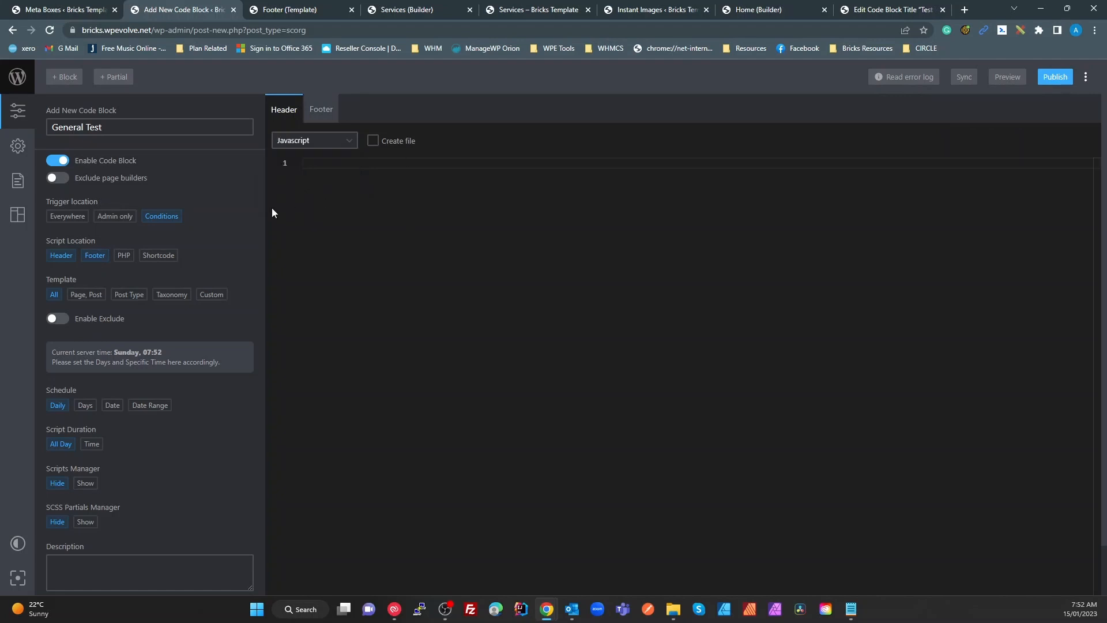
{"action": "left_click", "coordinate": [122, 256]}
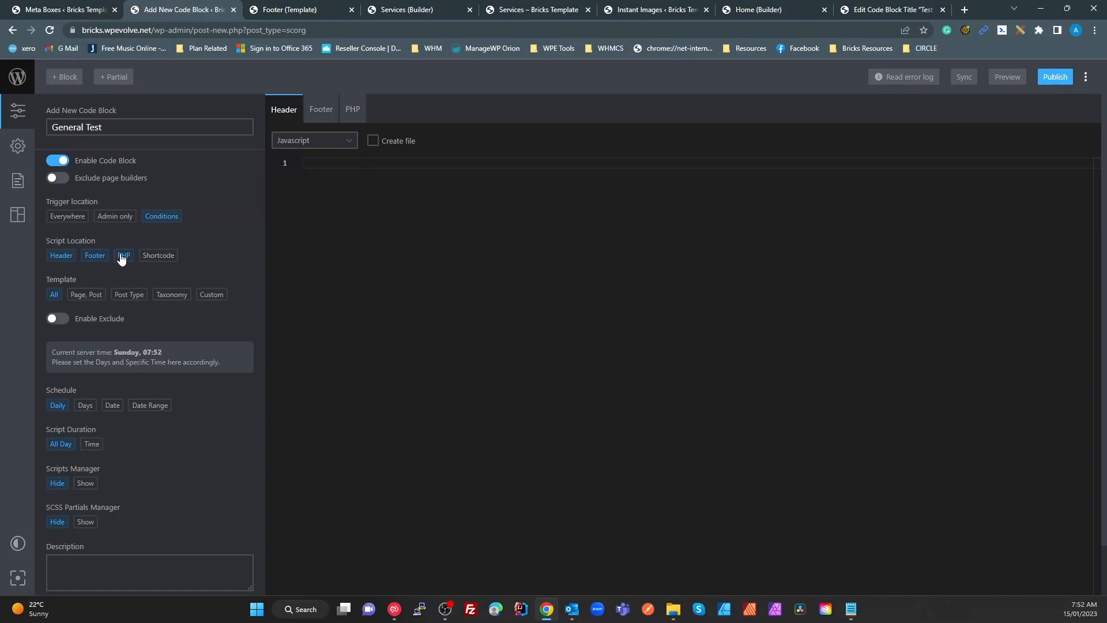
Start the PHP code with an opening <?php tag and a new line
{"action": "left_click", "coordinate": [349, 110]}
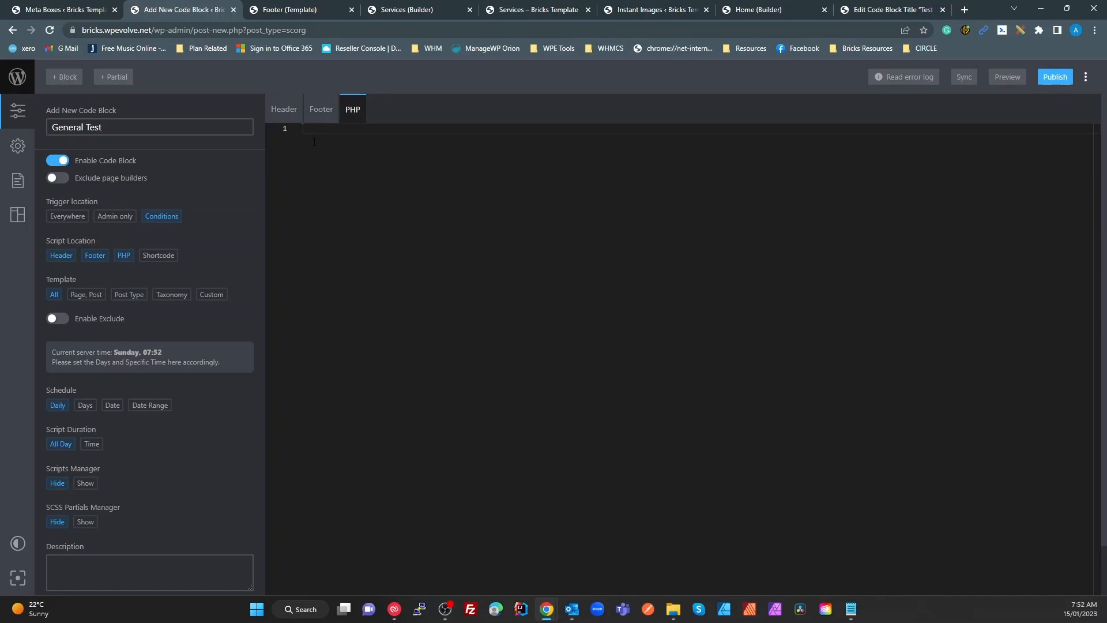
{"action": "type", "text": "<?php"}
{"action": "key", "text": "Return"}
Set the footer code language to Javascript
{"action": "left_click", "coordinate": [282, 111]}
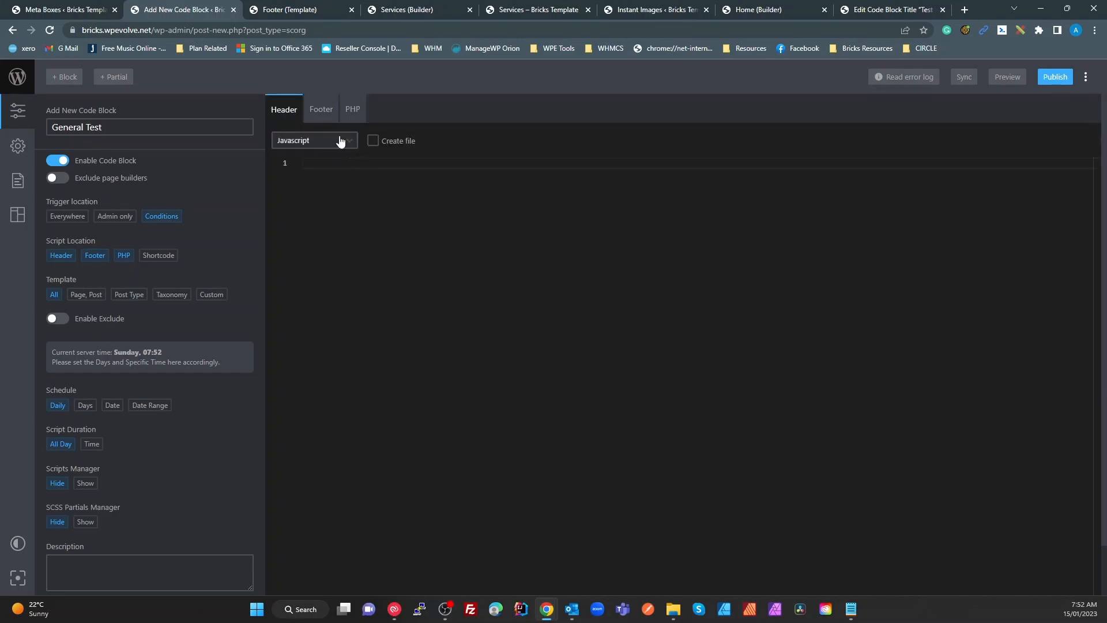
{"action": "left_click", "coordinate": [326, 110]}
{"action": "left_click", "coordinate": [288, 116]}
{"action": "left_click", "coordinate": [315, 140]}
{"action": "left_click", "coordinate": [315, 157]}
{"action": "left_click", "coordinate": [326, 110]}
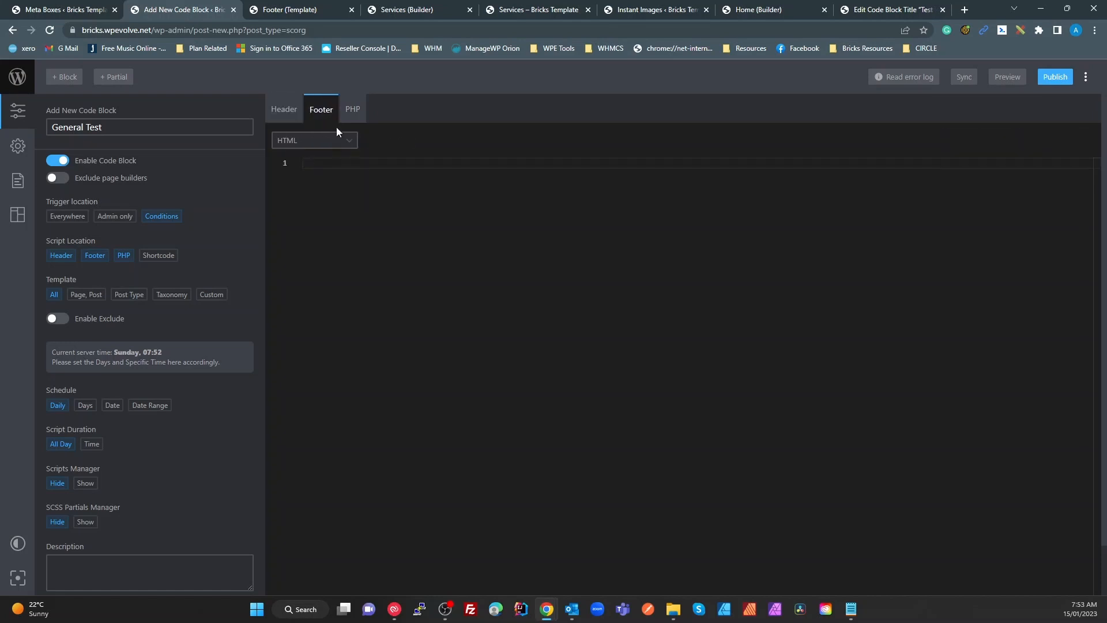
{"action": "left_click", "coordinate": [323, 140]}
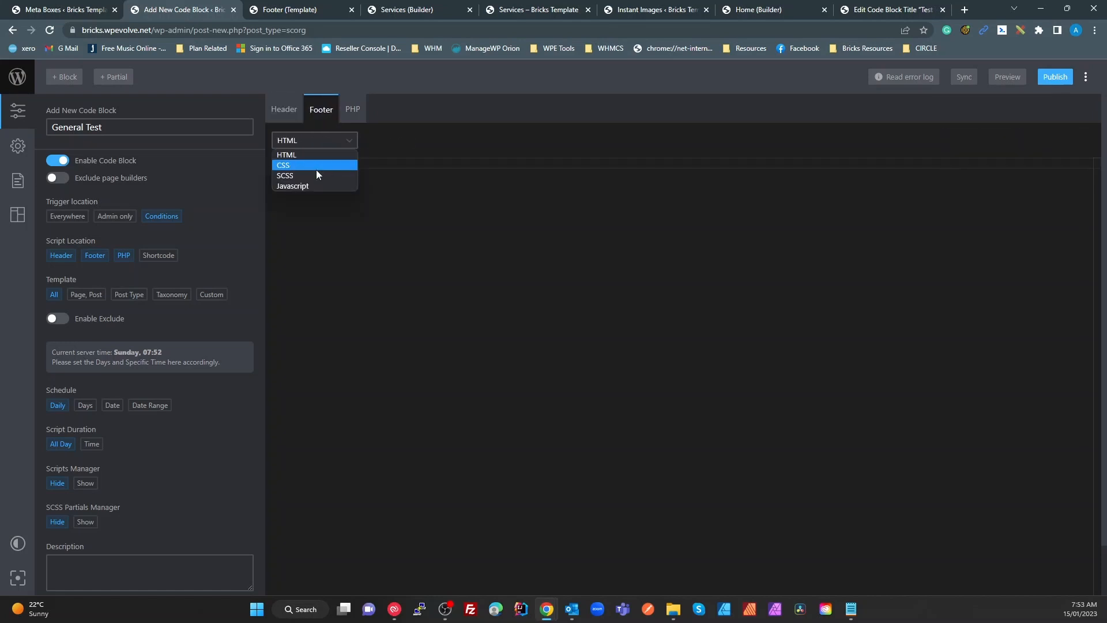
{"action": "left_click", "coordinate": [315, 185]}
Switch the header code language to SCSS and begin writing in its editor
{"action": "left_click", "coordinate": [282, 109]}
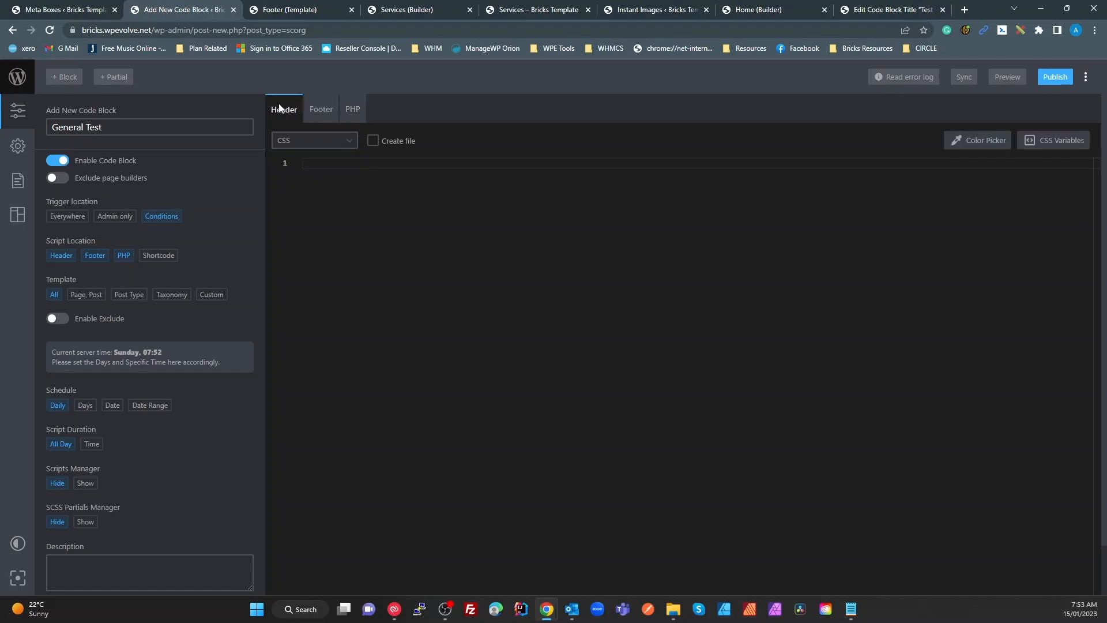
{"action": "left_click", "coordinate": [320, 113]}
{"action": "left_click", "coordinate": [351, 113]}
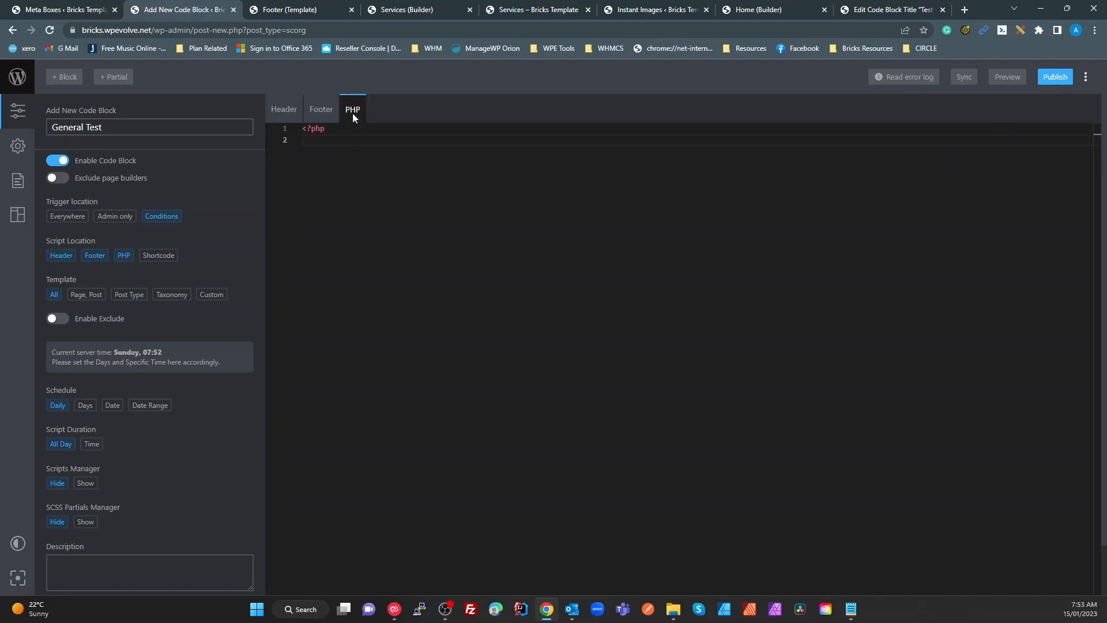
{"action": "left_click", "coordinate": [320, 109]}
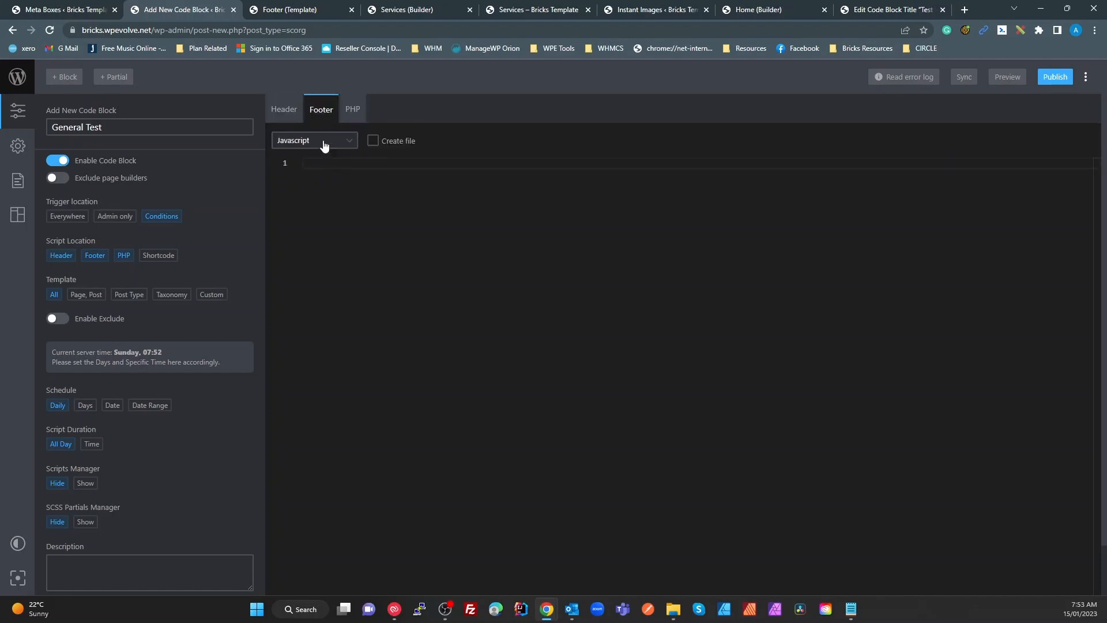
{"action": "left_click", "coordinate": [283, 111]}
{"action": "left_click", "coordinate": [307, 143]}
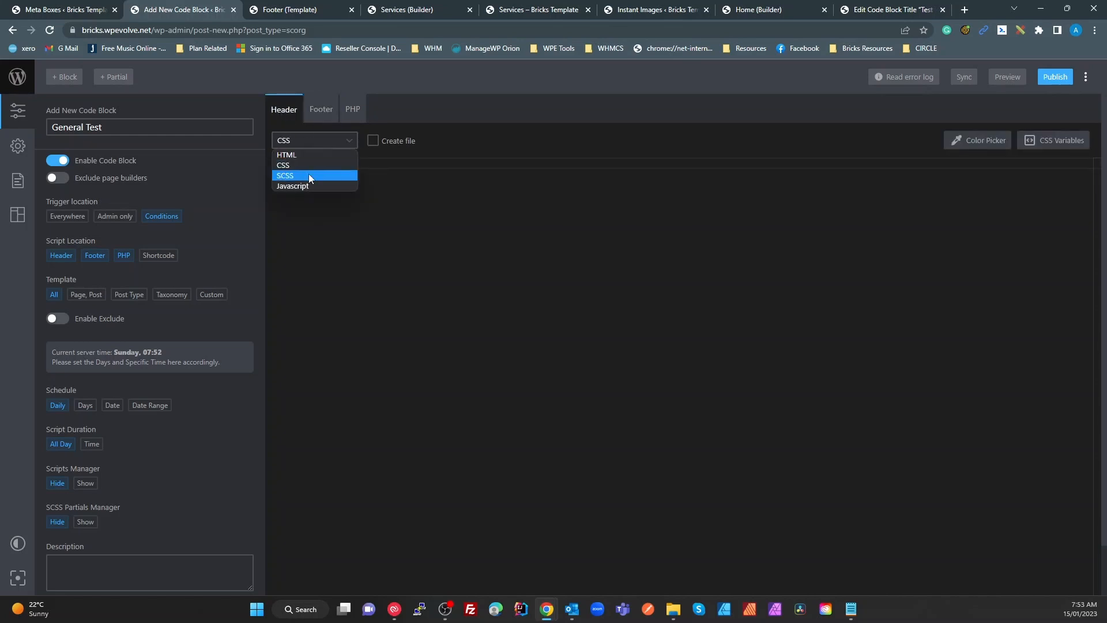
{"action": "left_click", "coordinate": [309, 173]}
{"action": "left_click", "coordinate": [334, 162]}
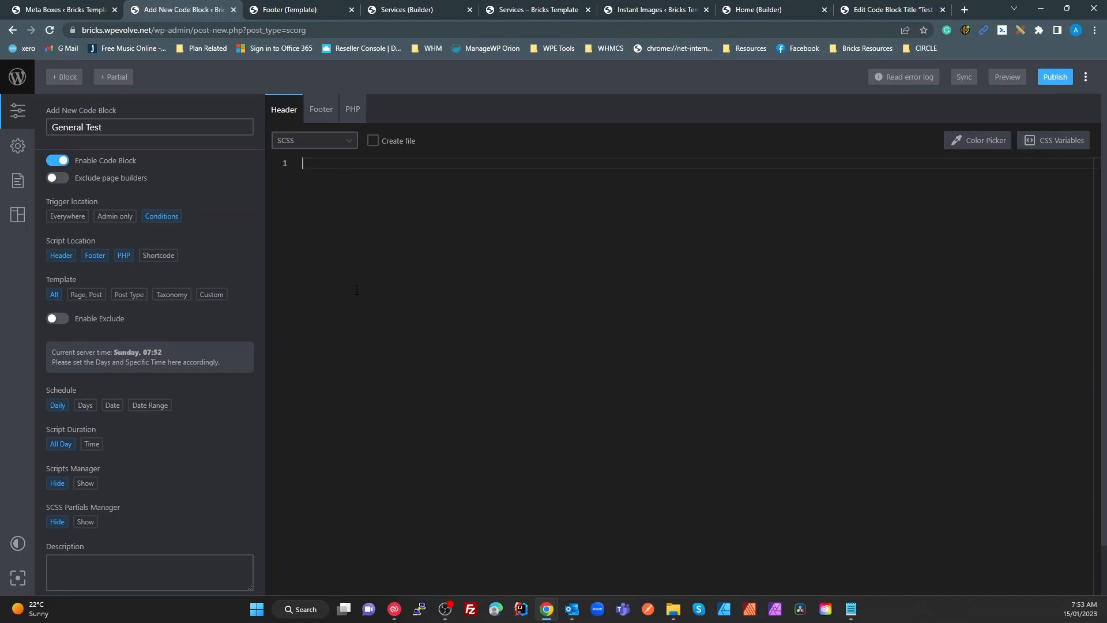
Try specific-page, post-type, custom-condition and shortcode options, then revert to all templates
{"action": "left_click", "coordinate": [85, 295]}
{"action": "left_click", "coordinate": [84, 345]}
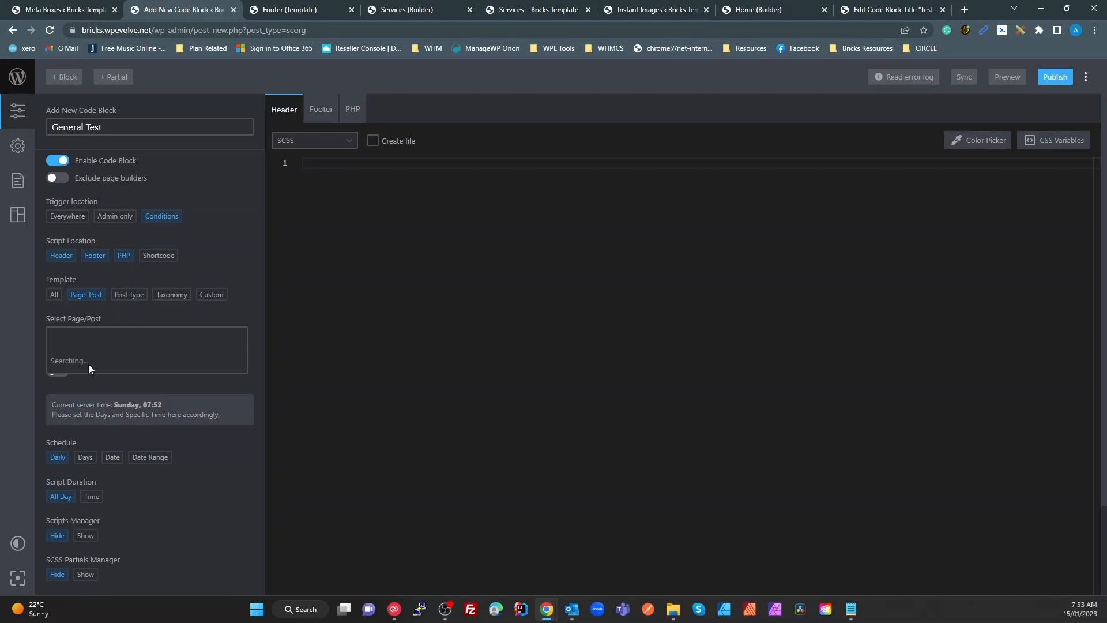
{"action": "left_click", "coordinate": [131, 295]}
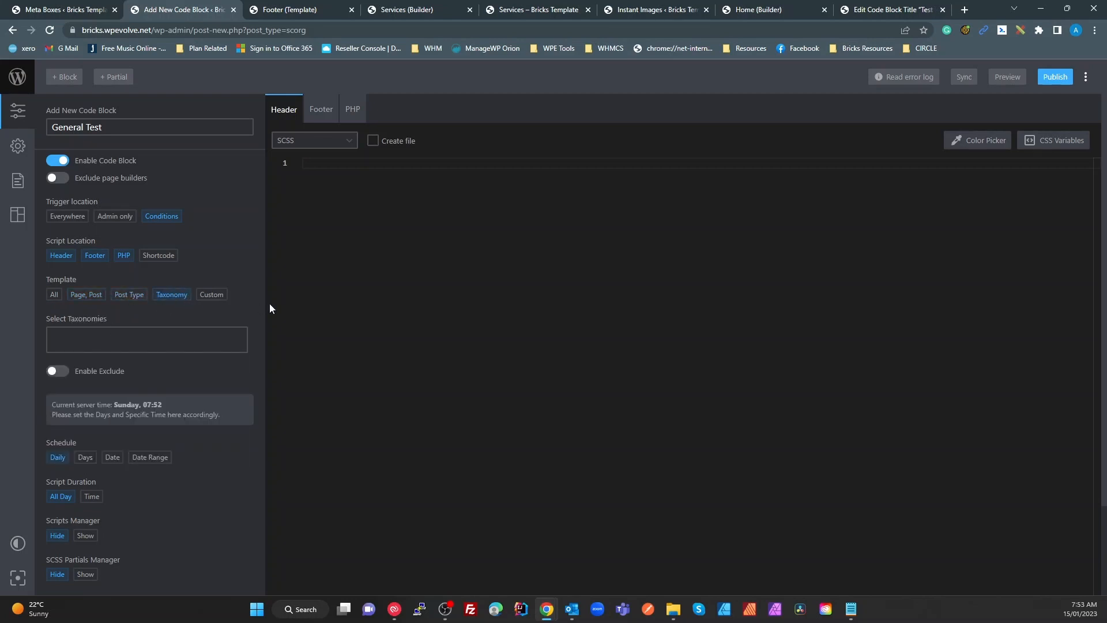
{"action": "left_click", "coordinate": [212, 294]}
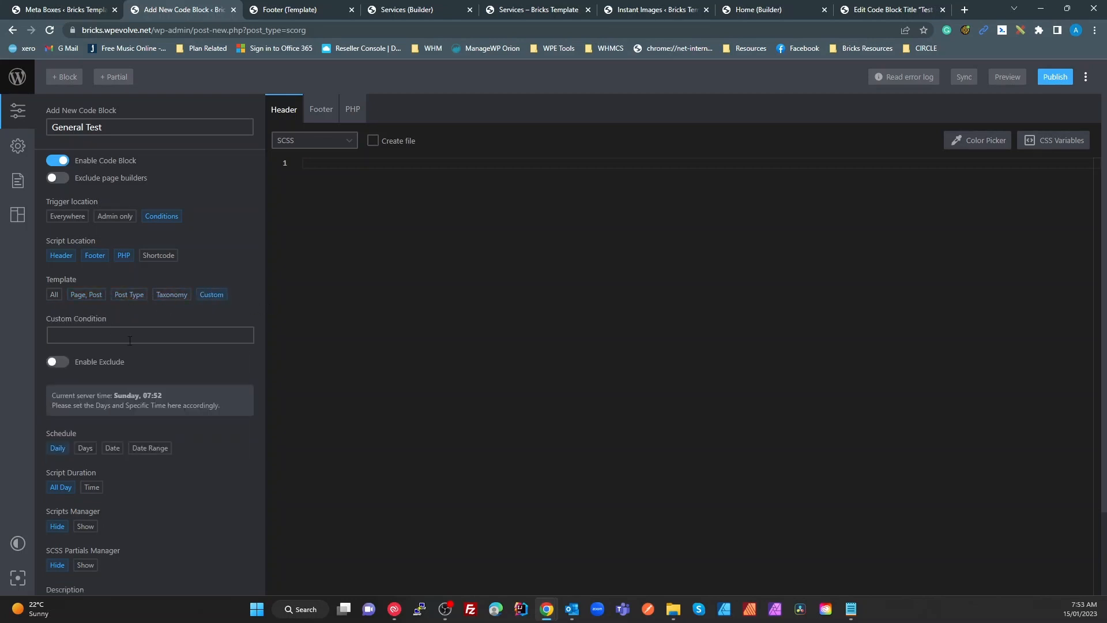
{"action": "left_click", "coordinate": [54, 295]}
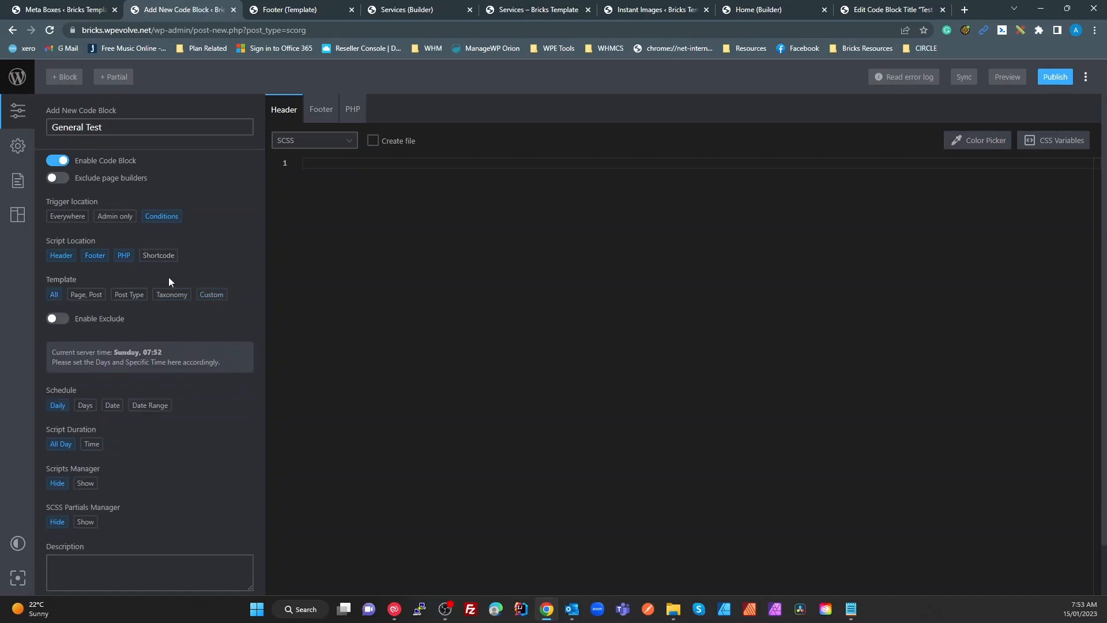
{"action": "left_click", "coordinate": [211, 294]}
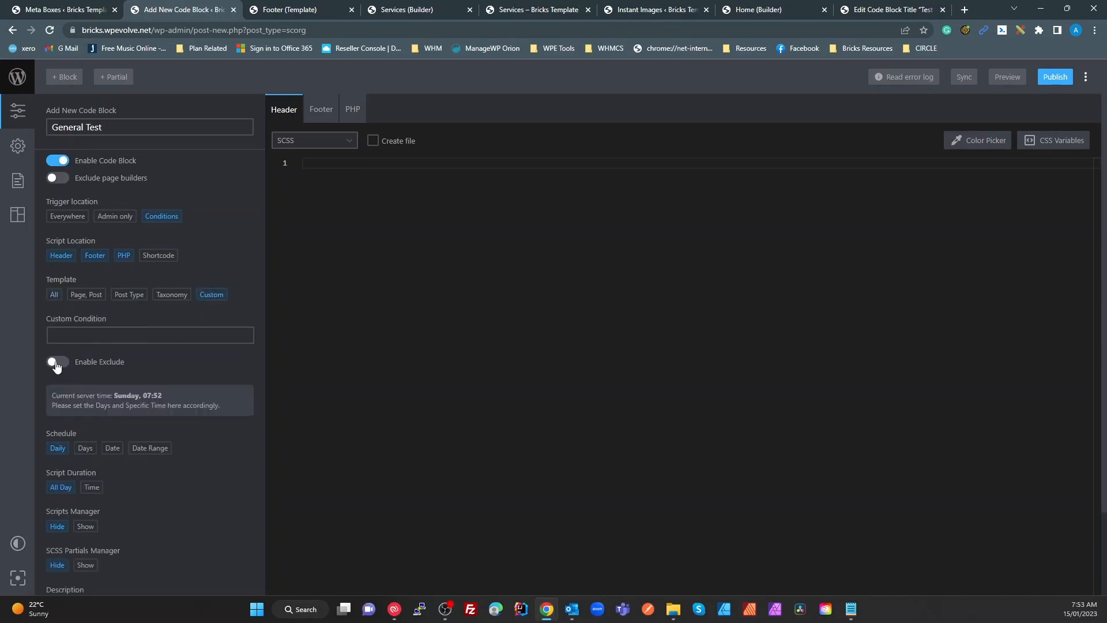
{"action": "left_click", "coordinate": [161, 257]}
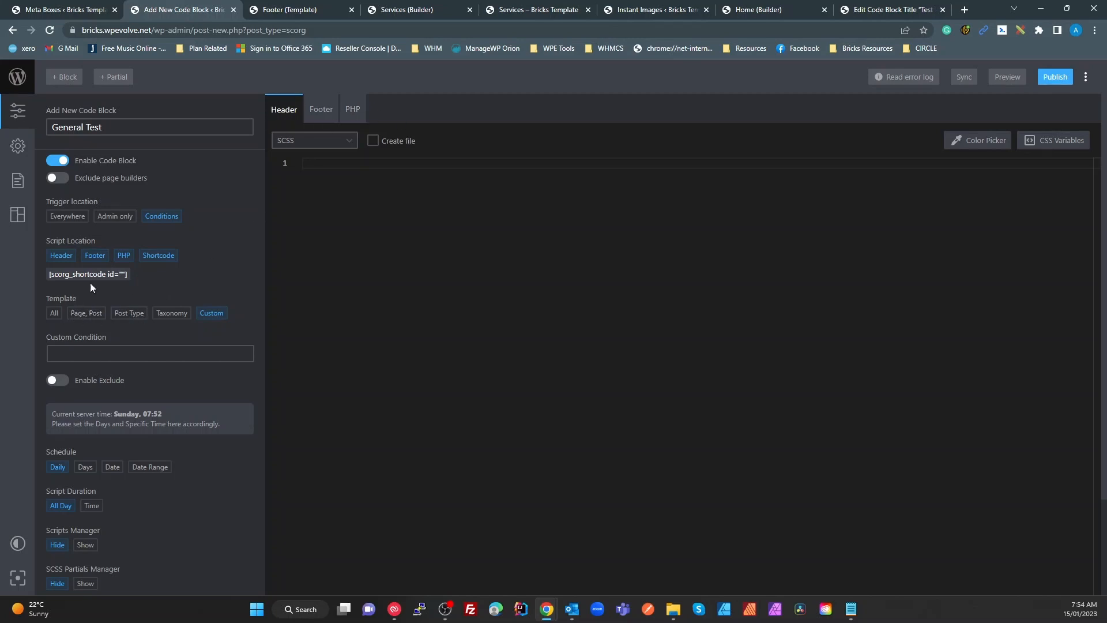
{"action": "left_click", "coordinate": [159, 257]}
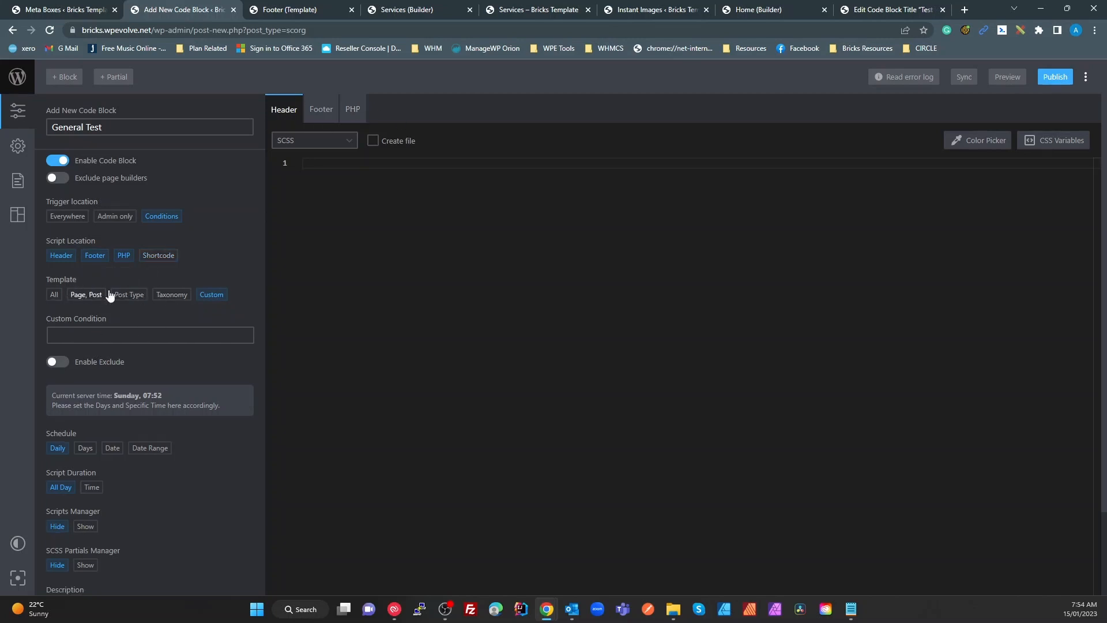
{"action": "left_click", "coordinate": [55, 295]}
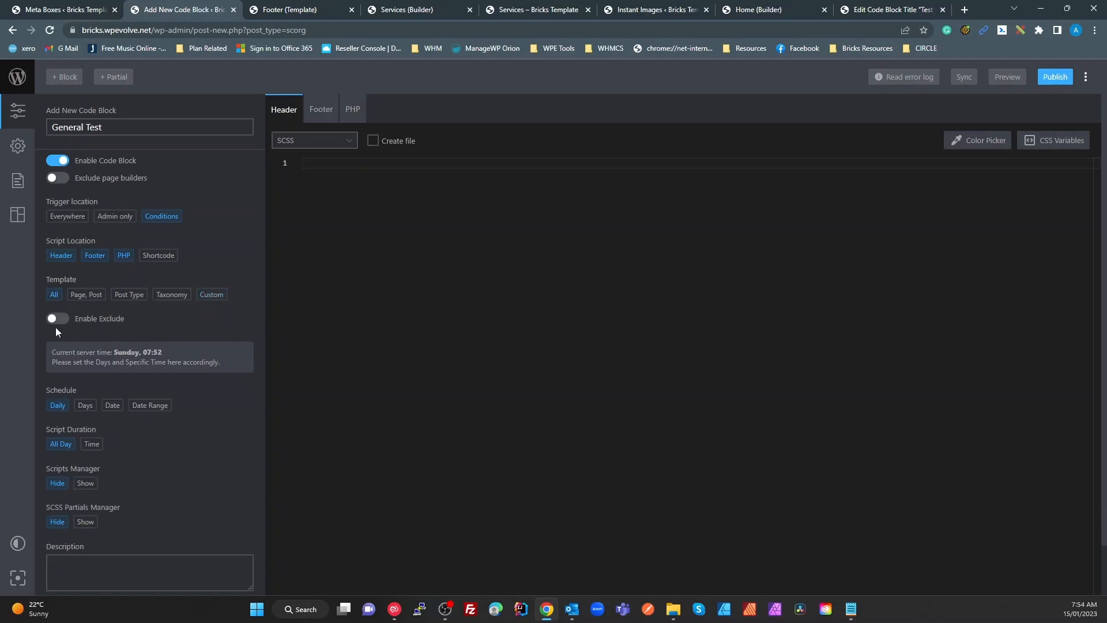
Turn on exclusions, browse the post type, page, term and taxonomy lists, then turn exclusions off
{"action": "left_click", "coordinate": [56, 319]}
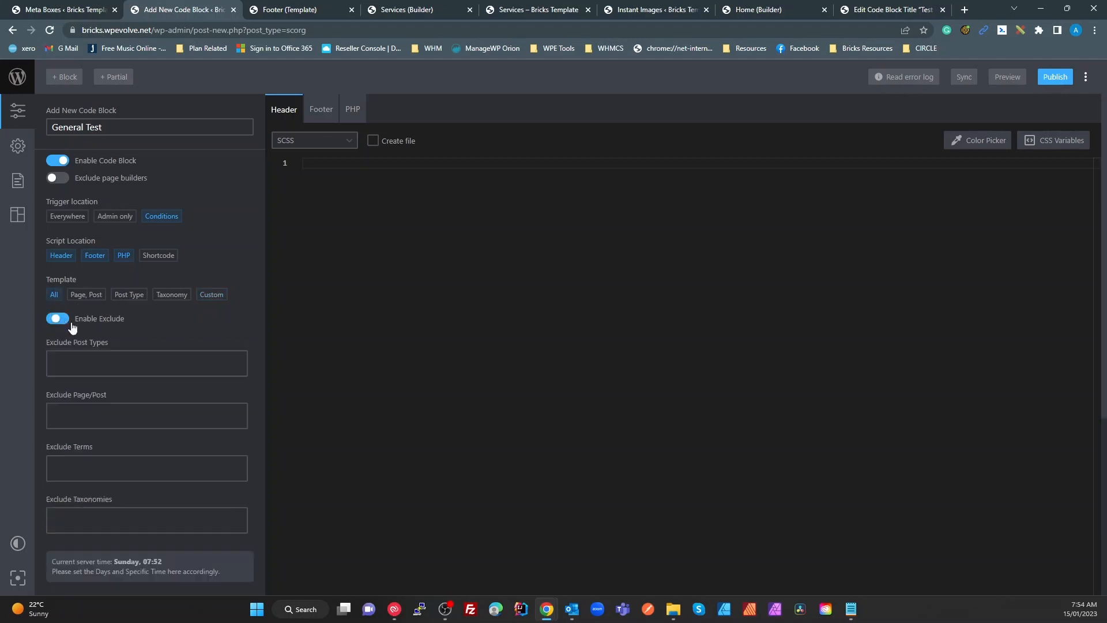
{"action": "left_click", "coordinate": [144, 363]}
{"action": "left_click", "coordinate": [343, 378]}
{"action": "left_click", "coordinate": [153, 409]}
{"action": "left_click", "coordinate": [153, 412]}
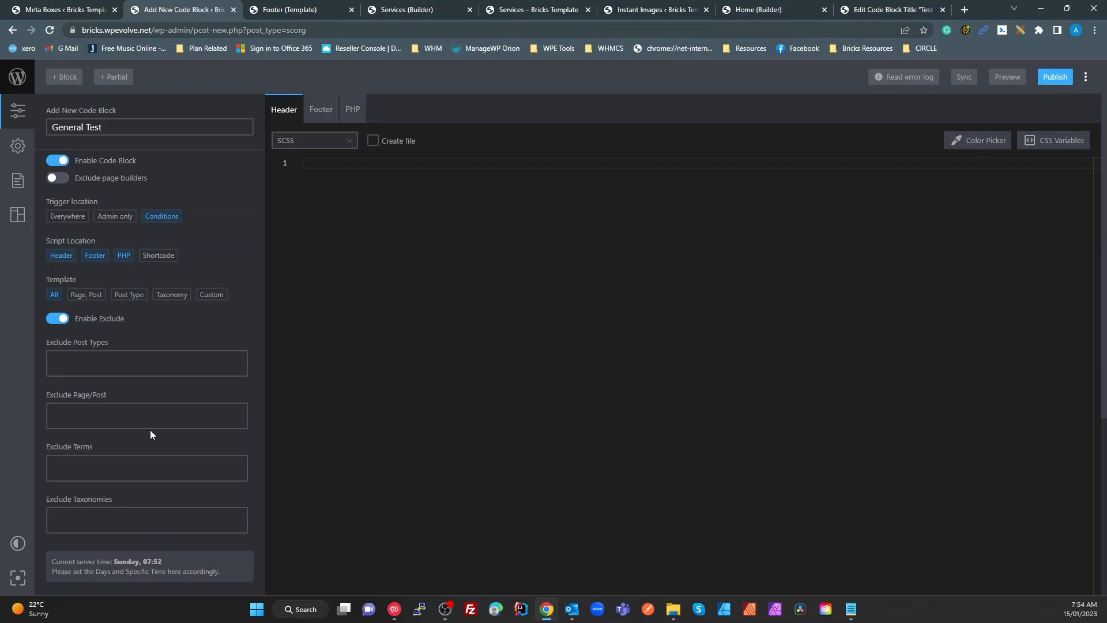
{"action": "left_click", "coordinate": [135, 470]}
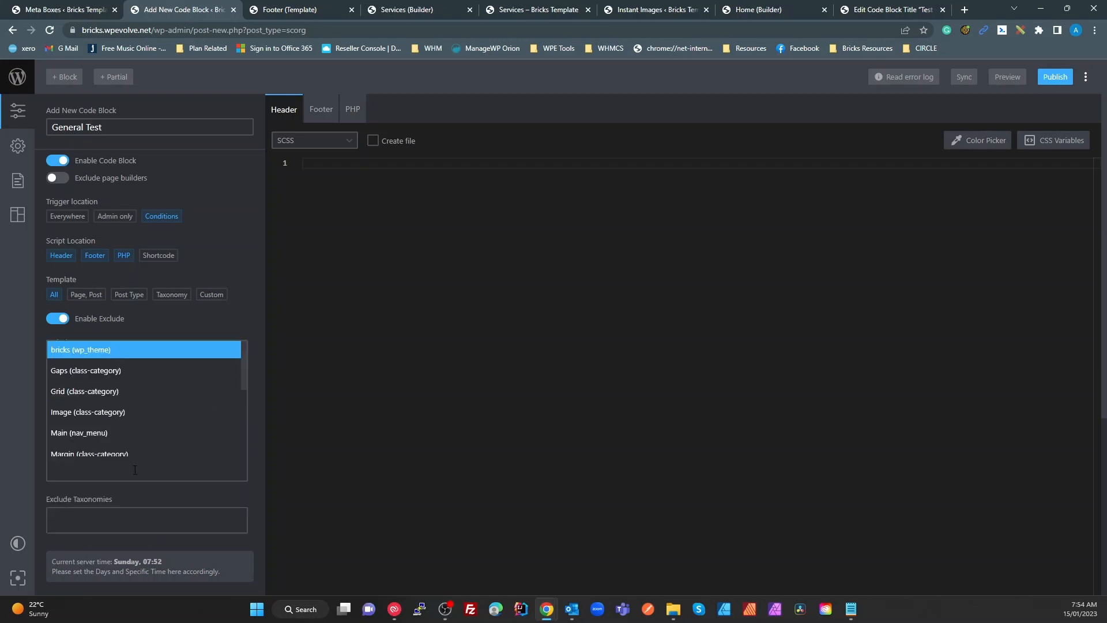
{"action": "left_click", "coordinate": [296, 427]}
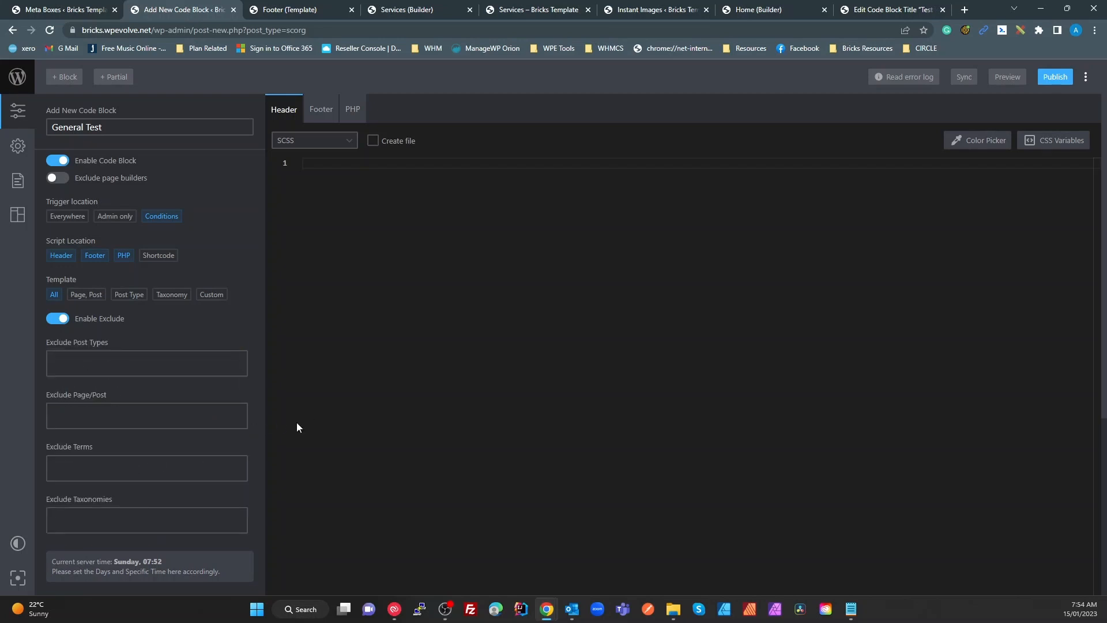
{"action": "left_click", "coordinate": [157, 514]}
{"action": "left_click", "coordinate": [66, 321]}
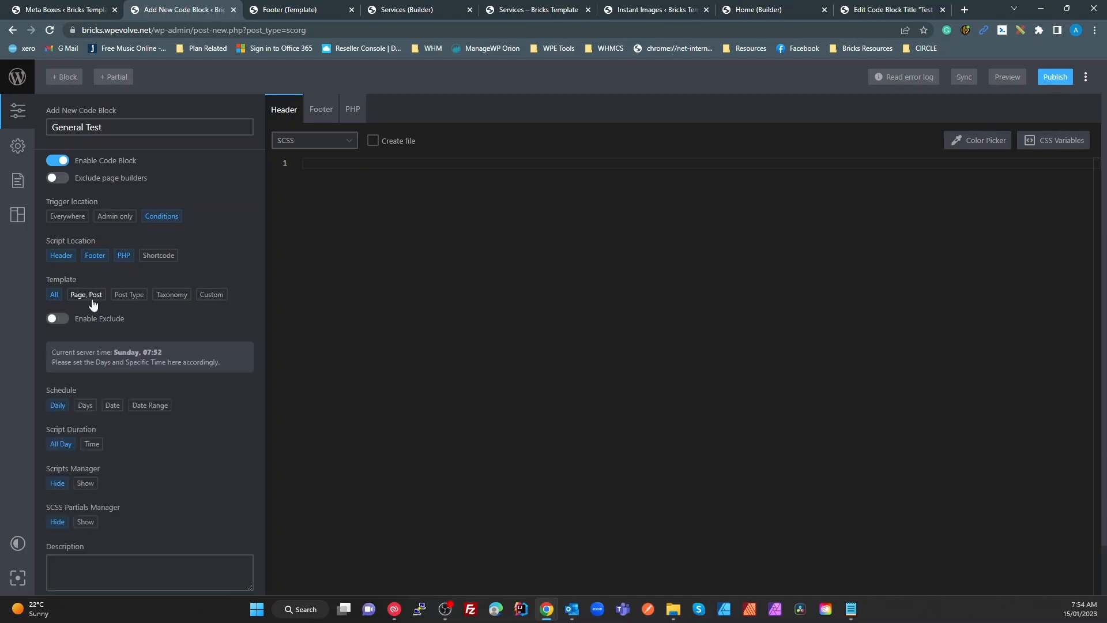
Try the Days, Date and Date Range schedules, keep Daily, and set SCSS Partials Manager to Show
{"action": "scroll", "coordinate": [133, 420], "scroll_direction": "down", "scroll_amount": 1}
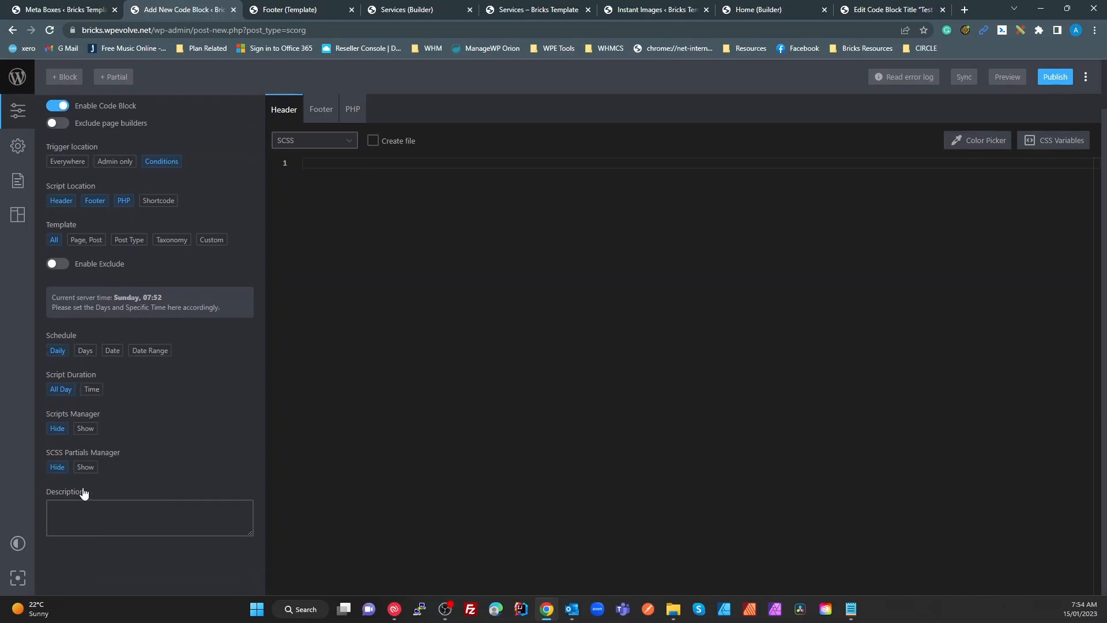
{"action": "left_click", "coordinate": [85, 351]}
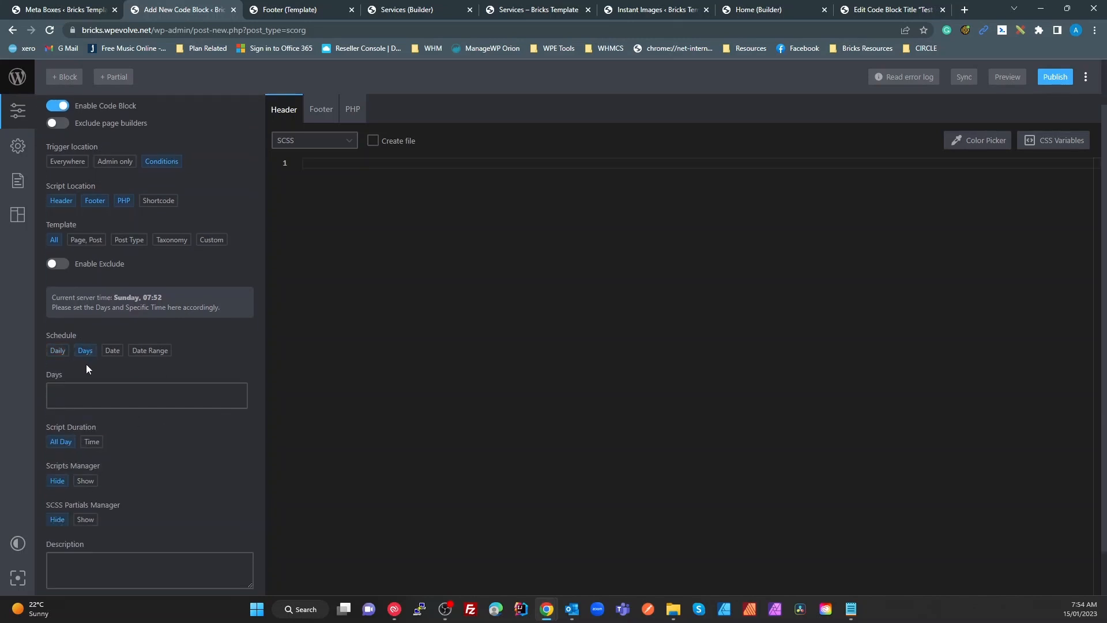
{"action": "left_click", "coordinate": [79, 396]}
{"action": "left_click", "coordinate": [114, 352]}
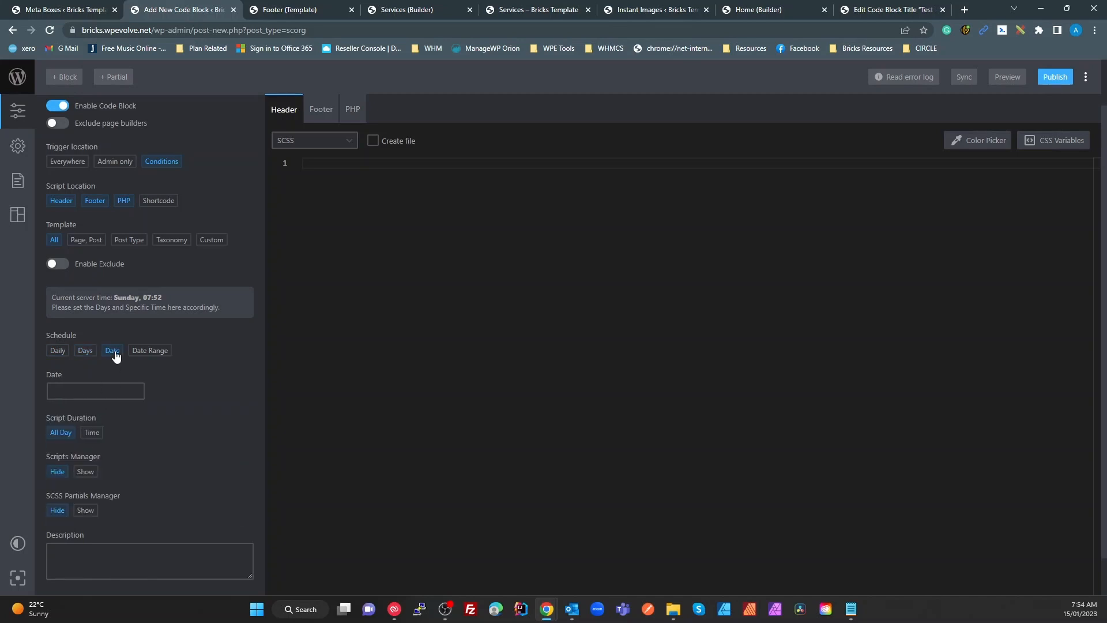
{"action": "left_click", "coordinate": [97, 392]}
{"action": "left_click", "coordinate": [145, 351]}
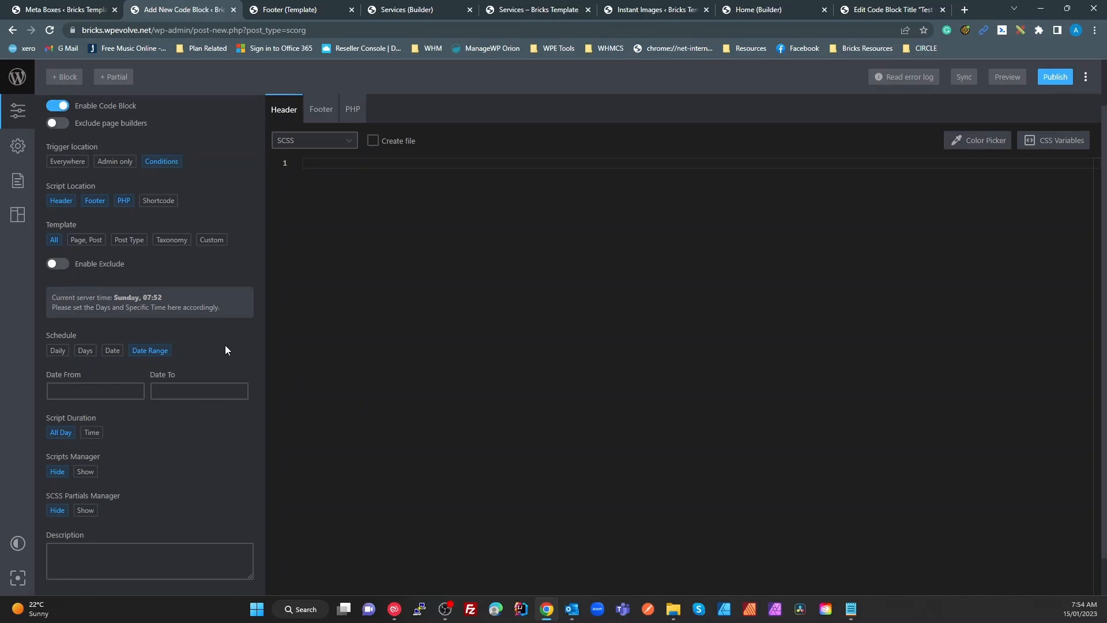
{"action": "left_click", "coordinate": [58, 350]}
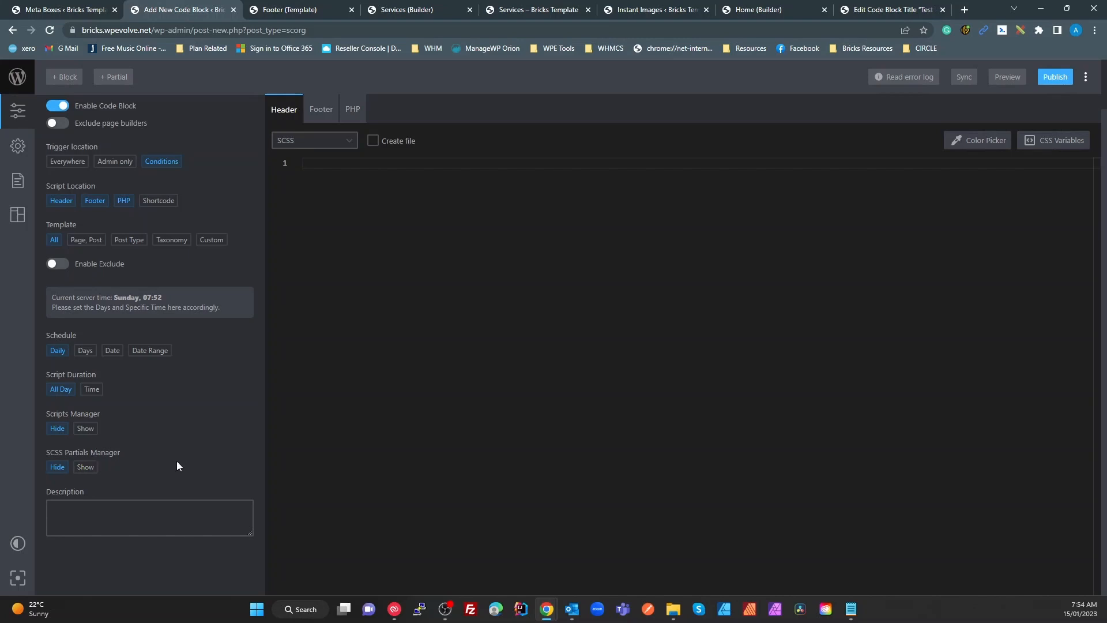
{"action": "left_click", "coordinate": [90, 472]}
Load the SASS Variables and CSS Variables partials into the code block
{"action": "left_click", "coordinate": [102, 516]}
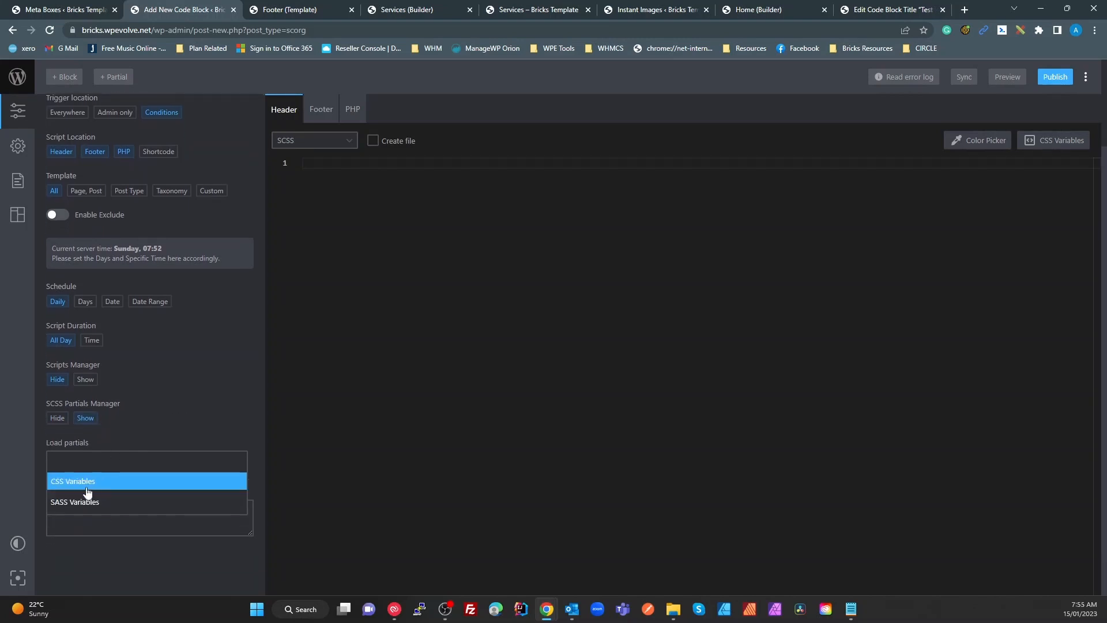
{"action": "left_click", "coordinate": [98, 504]}
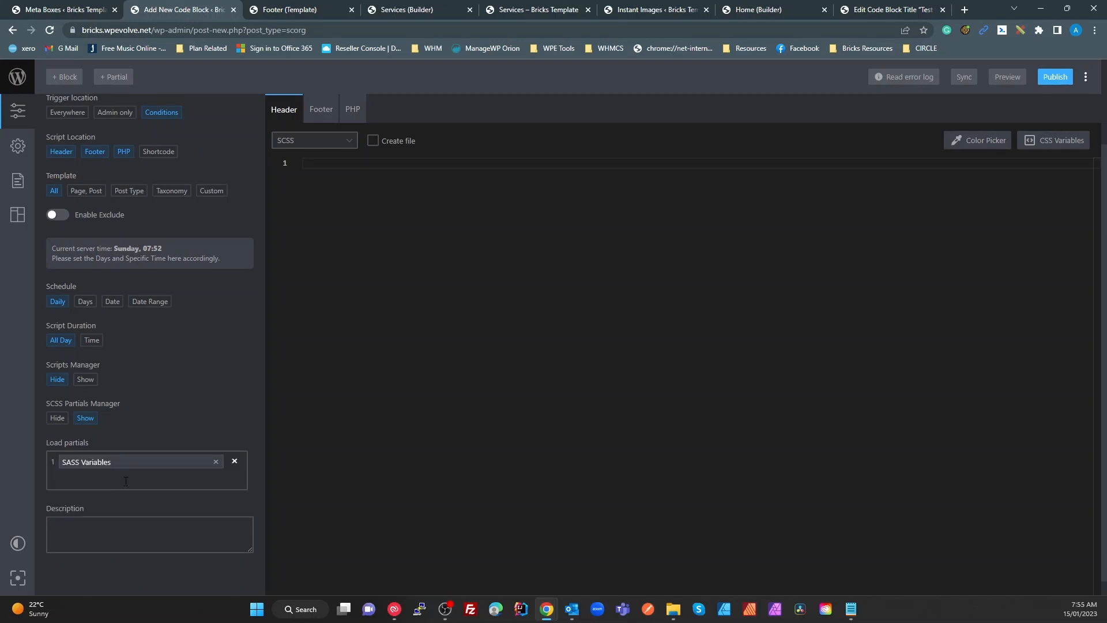
{"action": "left_click", "coordinate": [124, 481]}
{"action": "left_click", "coordinate": [105, 498]}
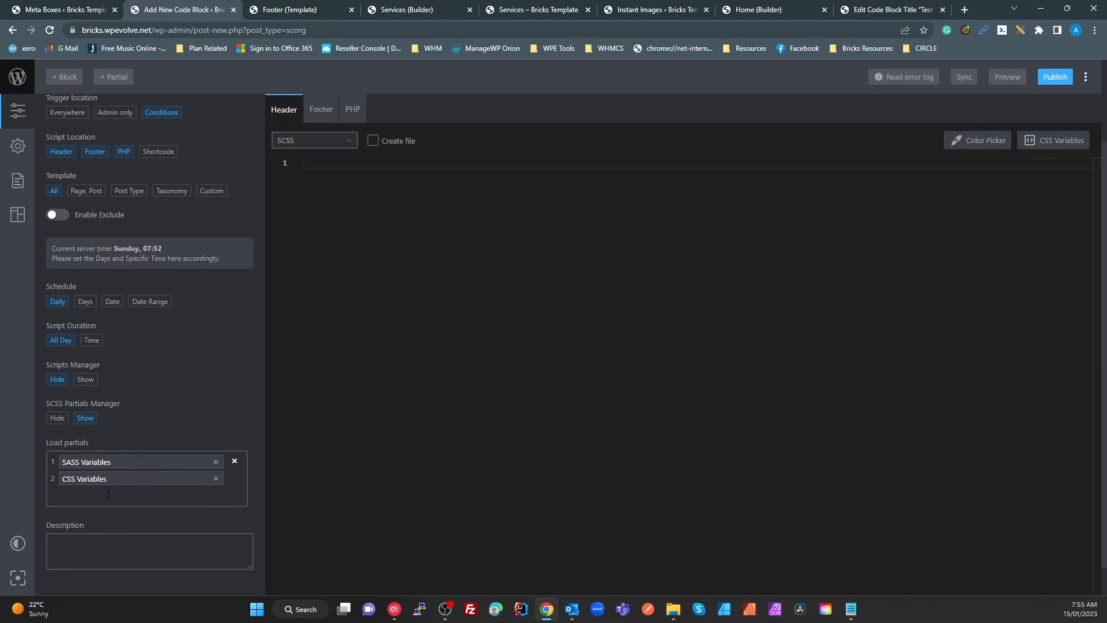
Remove both partials and enter the description 'sewdrg'
{"action": "left_click", "coordinate": [344, 183]}
{"action": "left_click", "coordinate": [216, 479]}
{"action": "left_click", "coordinate": [216, 461]}
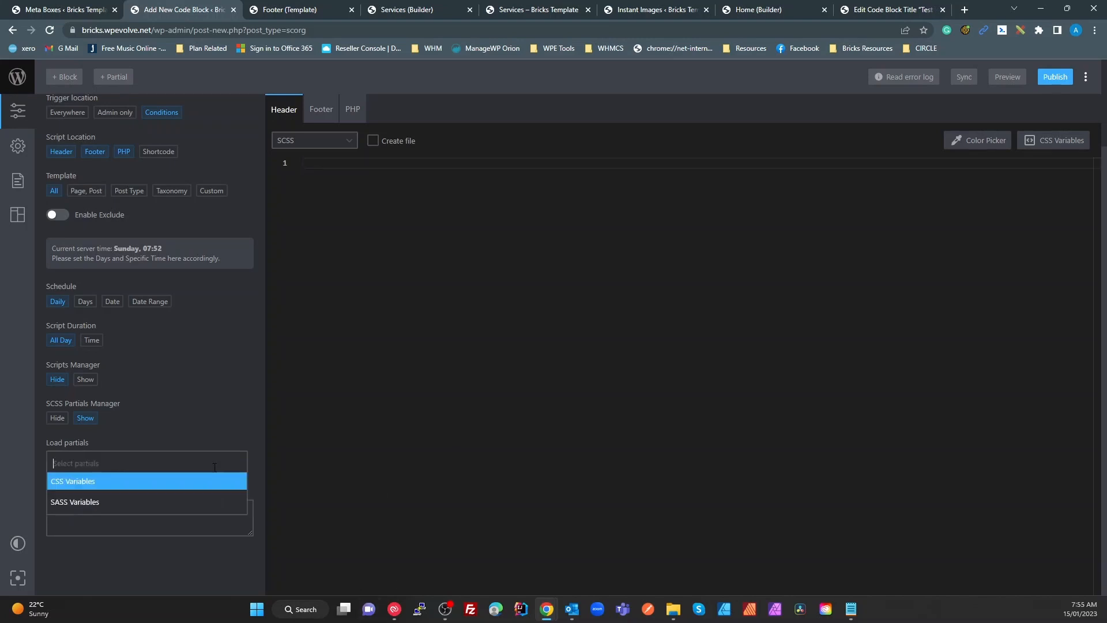
{"action": "left_click", "coordinate": [165, 522]}
{"action": "type", "text": "sewdrg"}
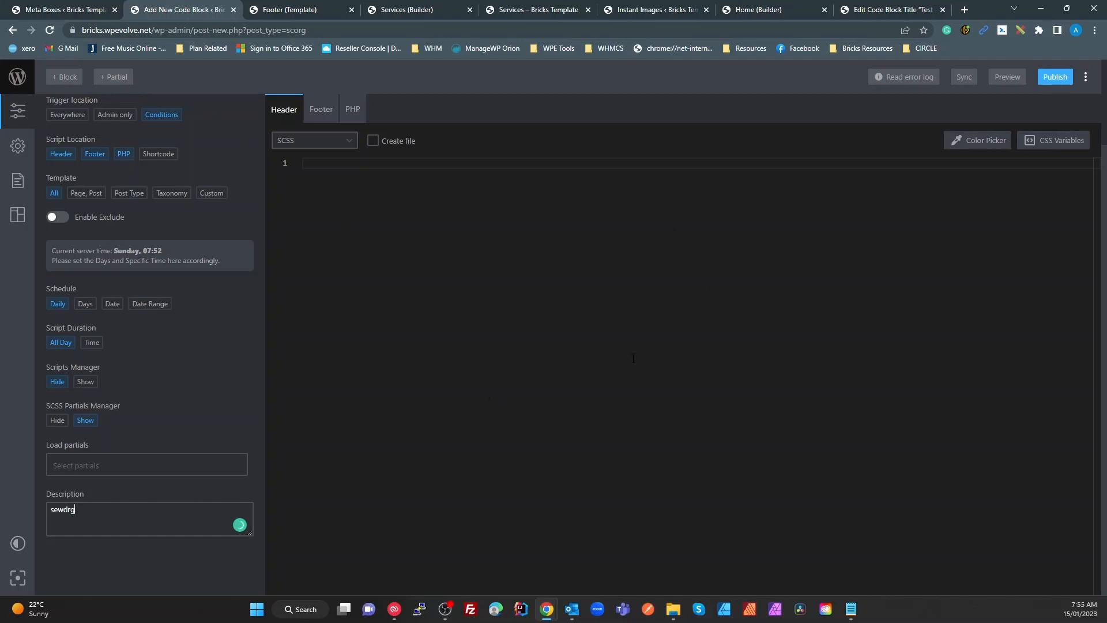
Publish the General Test code block, then toggle the fullscreen code editor on and off
{"action": "left_click", "coordinate": [1055, 81]}
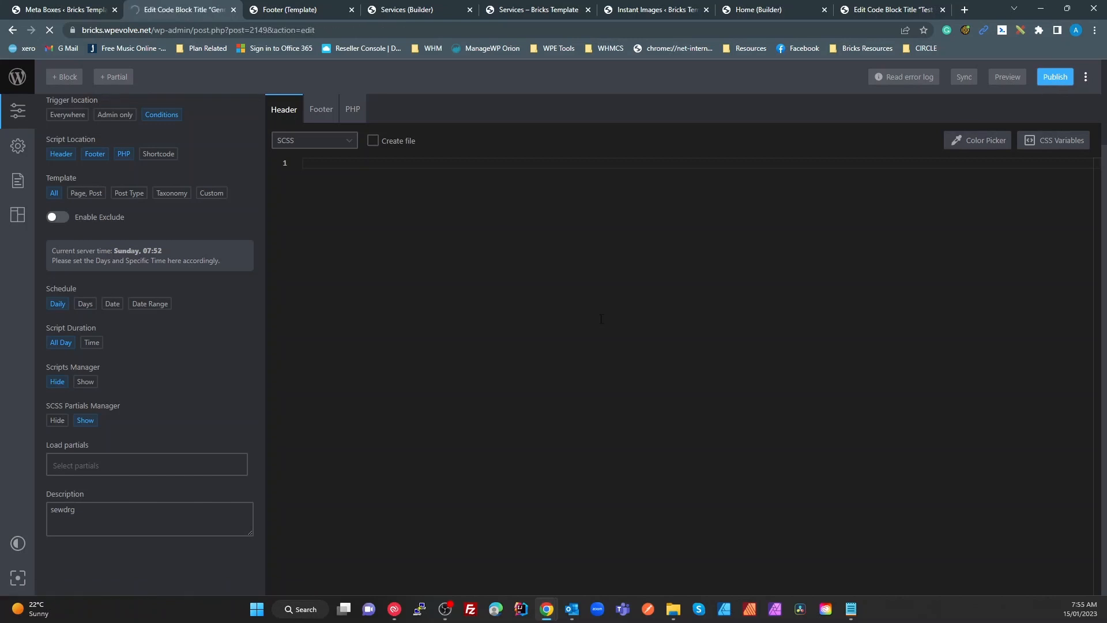
{"action": "left_click", "coordinate": [18, 577]}
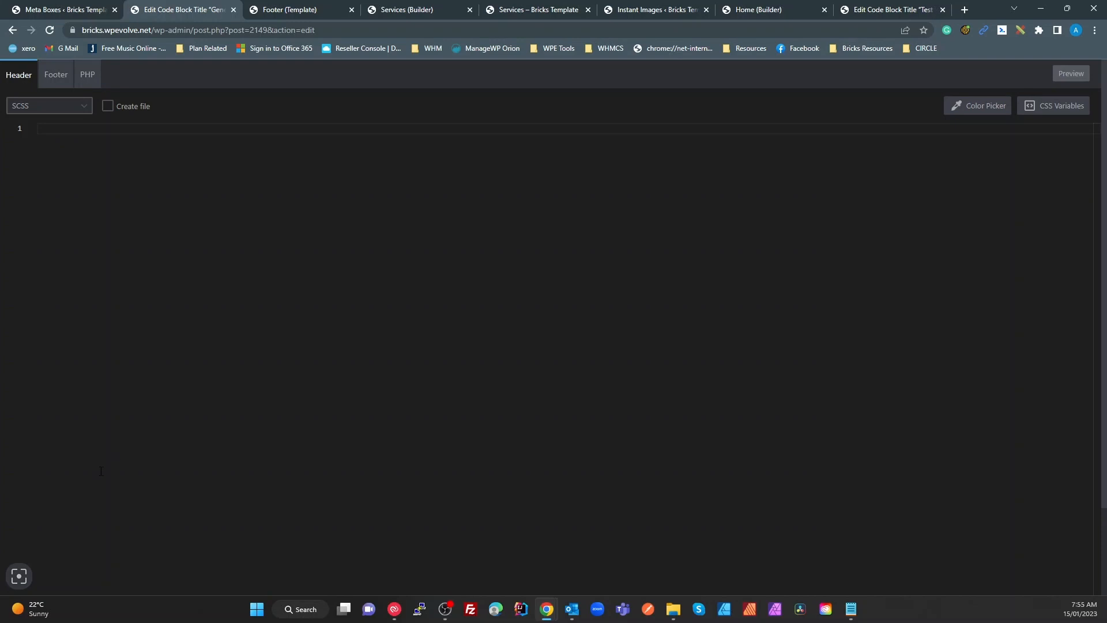
{"action": "left_click", "coordinate": [18, 576]}
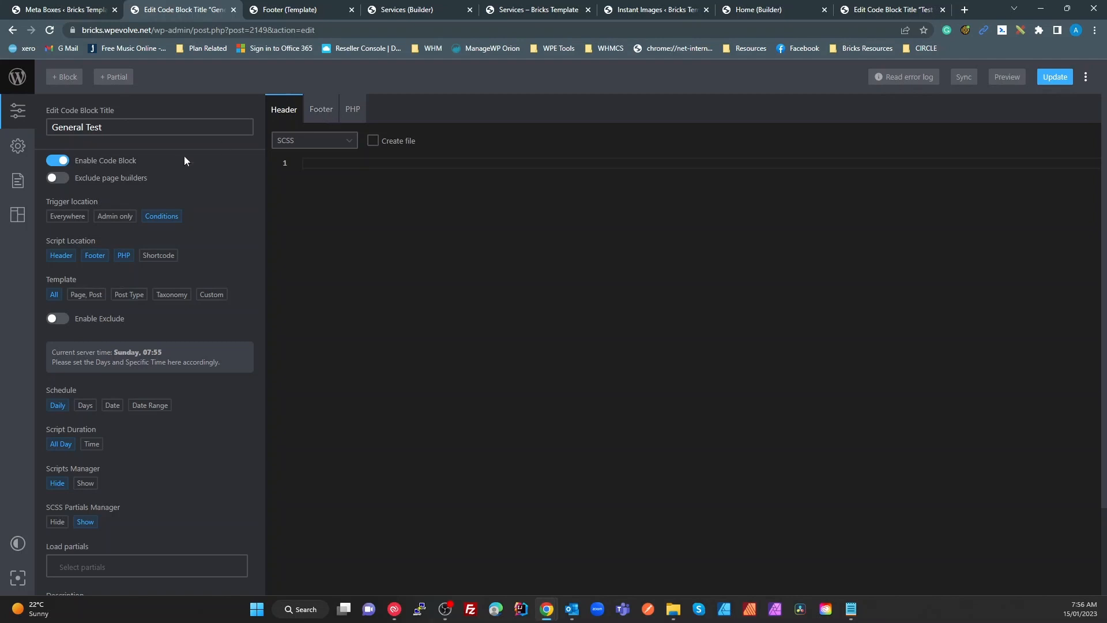
Cycle through the Header, Footer and PHP code tabs, ending on the empty Javascript footer editor
{"action": "left_click_drag", "start_coordinate": [102, 127], "coordinate": [23, 143]}
{"action": "left_click", "coordinate": [313, 113]}
{"action": "left_click", "coordinate": [354, 112]}
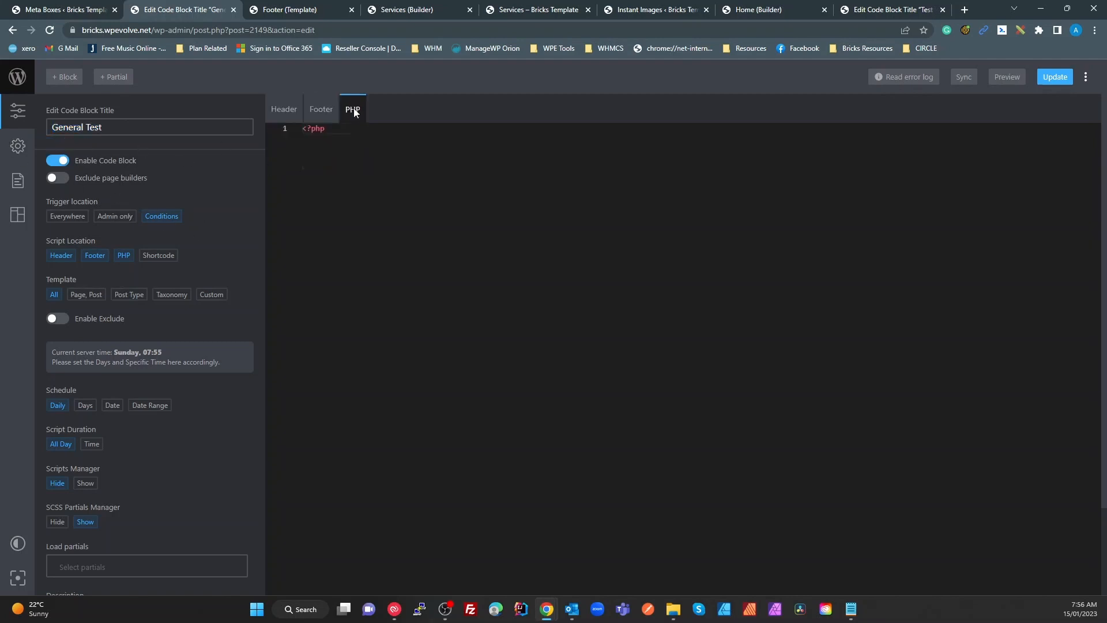
{"action": "left_click", "coordinate": [284, 112]}
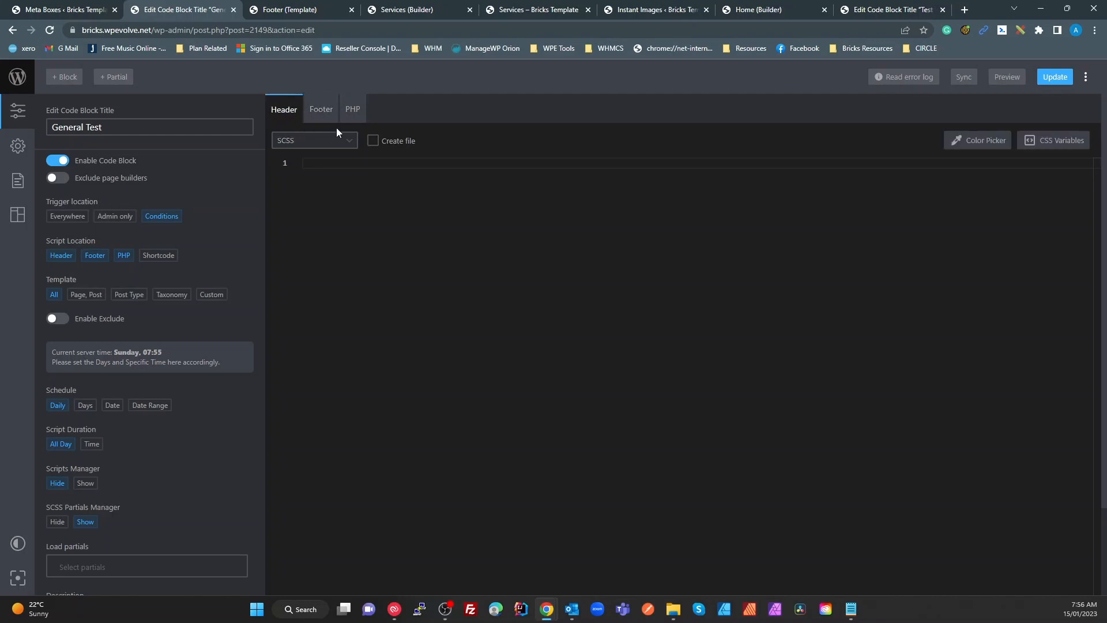
{"action": "left_click", "coordinate": [348, 115]}
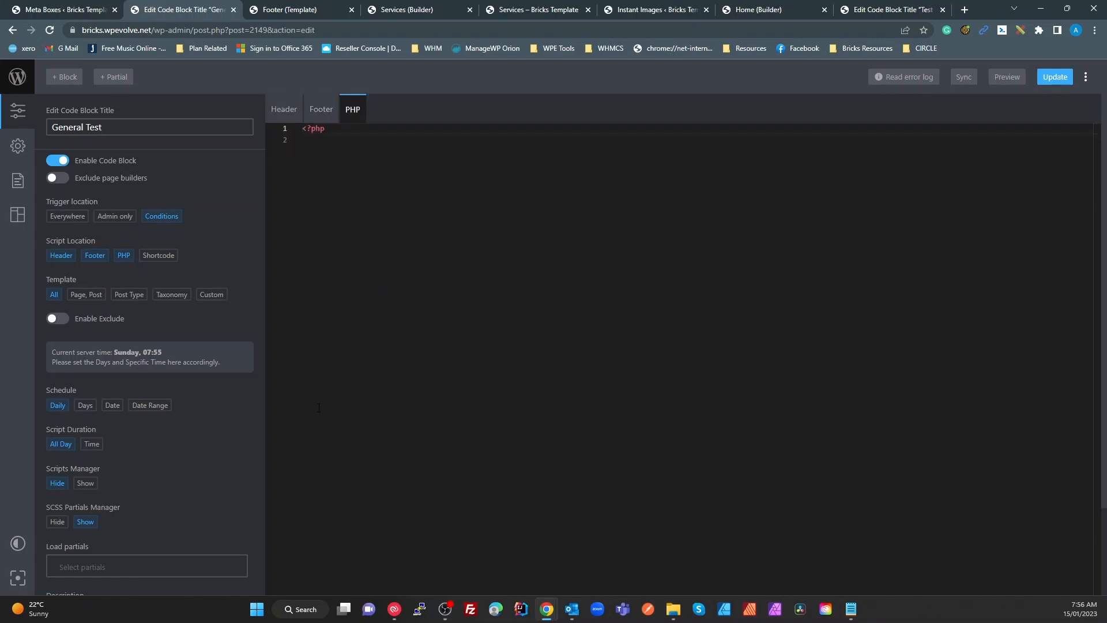
{"action": "left_click", "coordinate": [296, 111]}
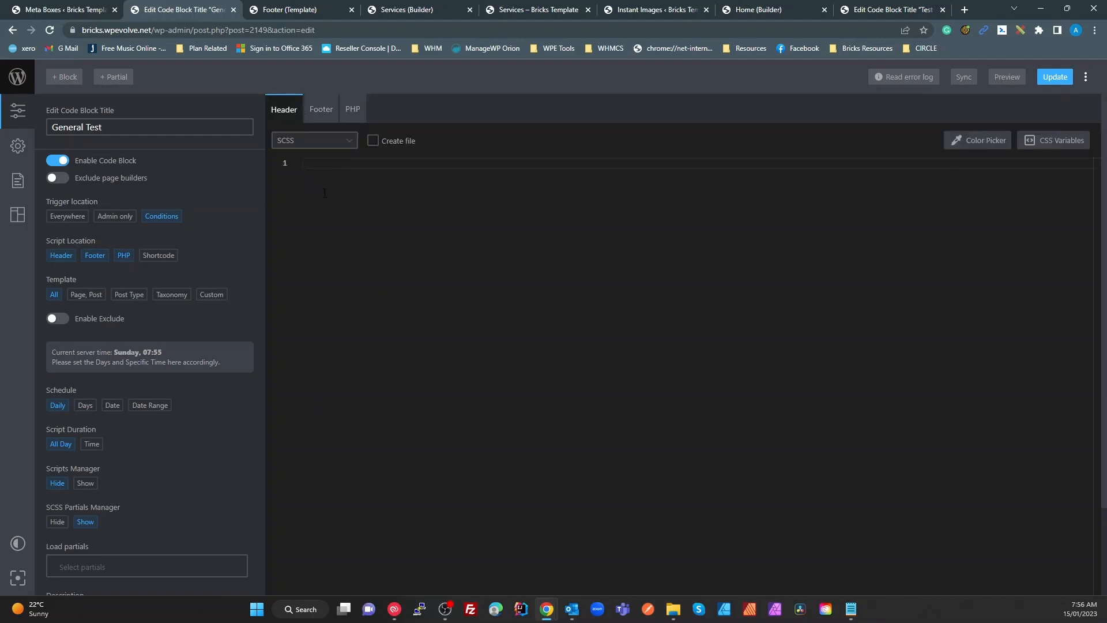
{"action": "left_click", "coordinate": [319, 109]}
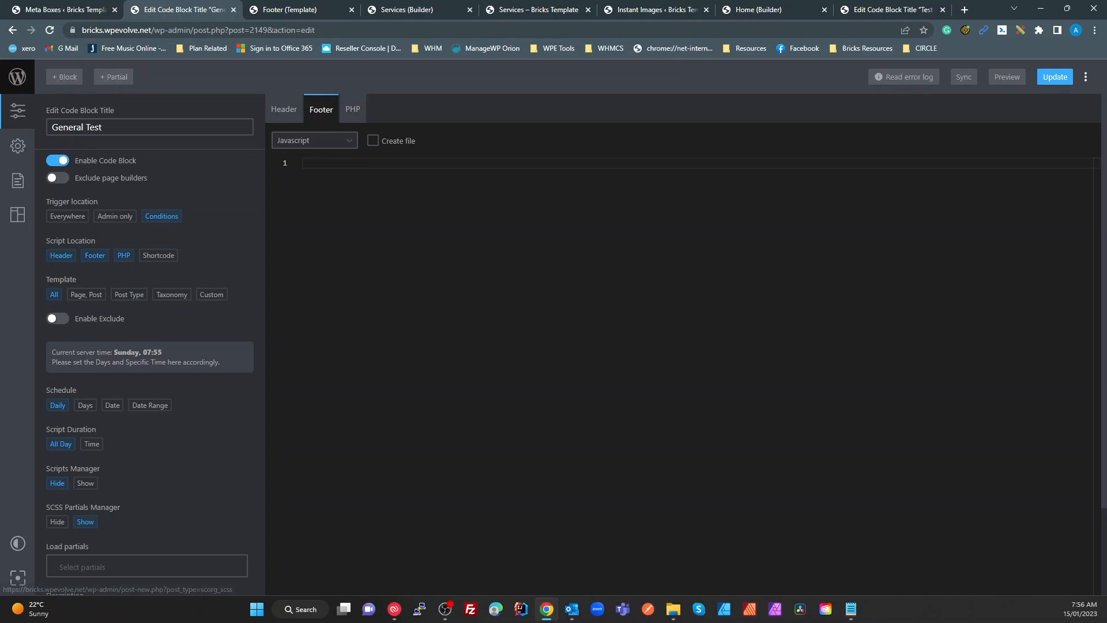
Browse the Partials, Code Blocks and Page Settings panels, then type 'wi' in the footer editor
{"action": "left_click", "coordinate": [18, 217]}
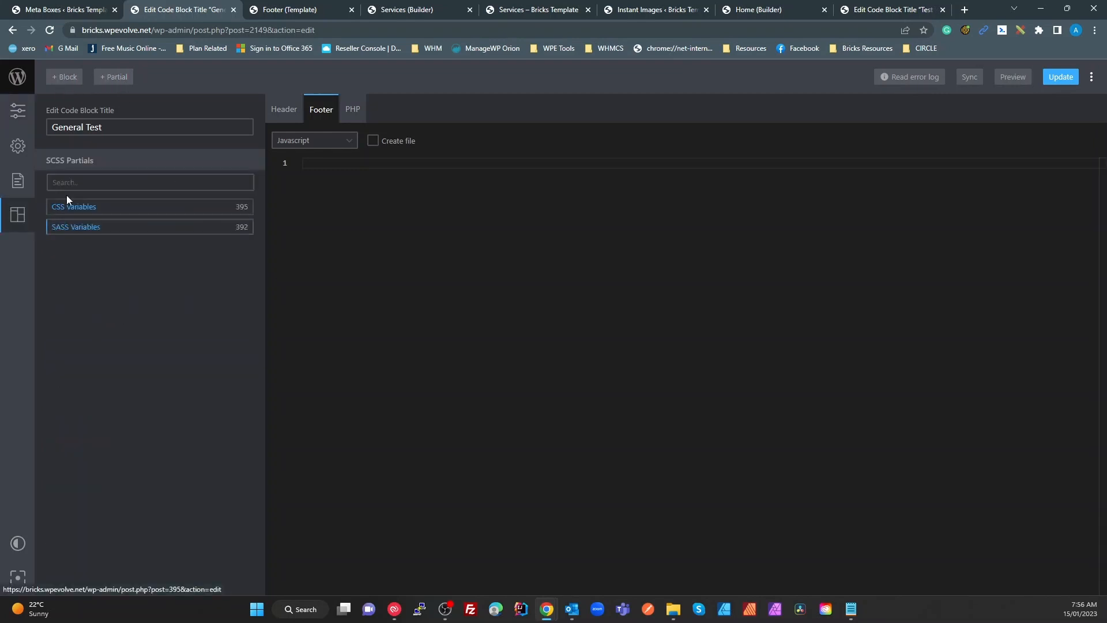
{"action": "left_click", "coordinate": [17, 182]}
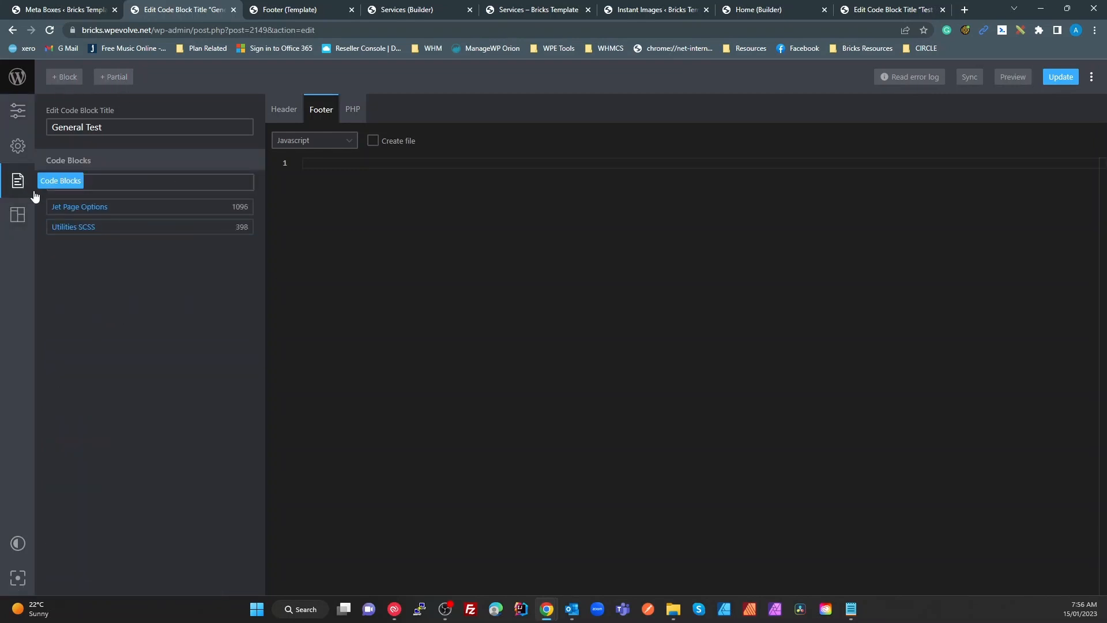
{"action": "left_click", "coordinate": [18, 147]}
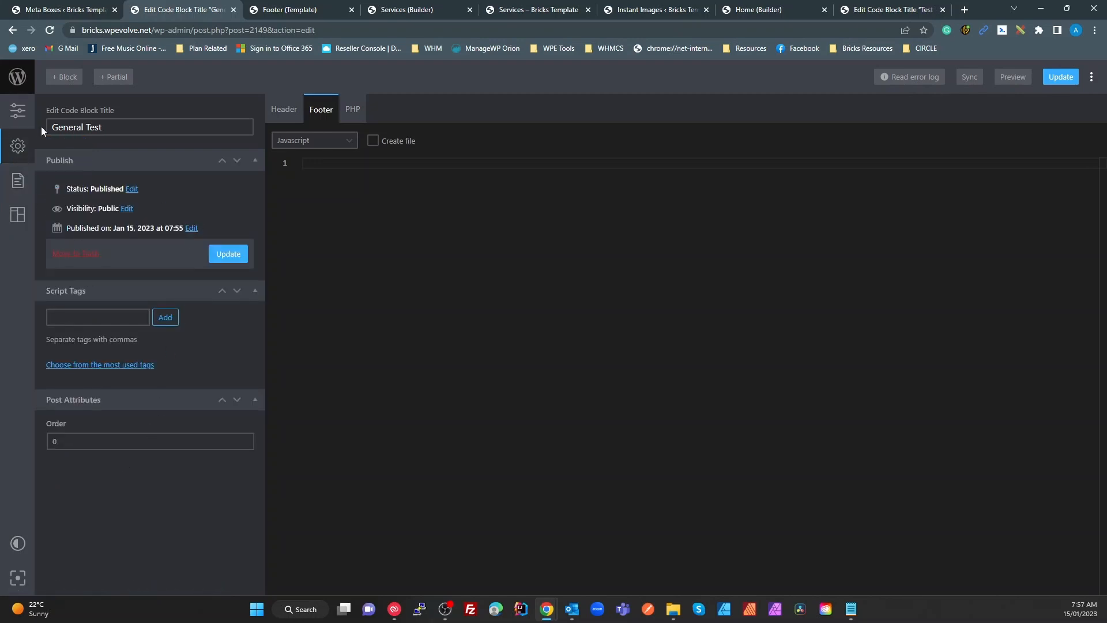
{"action": "left_click", "coordinate": [18, 111]}
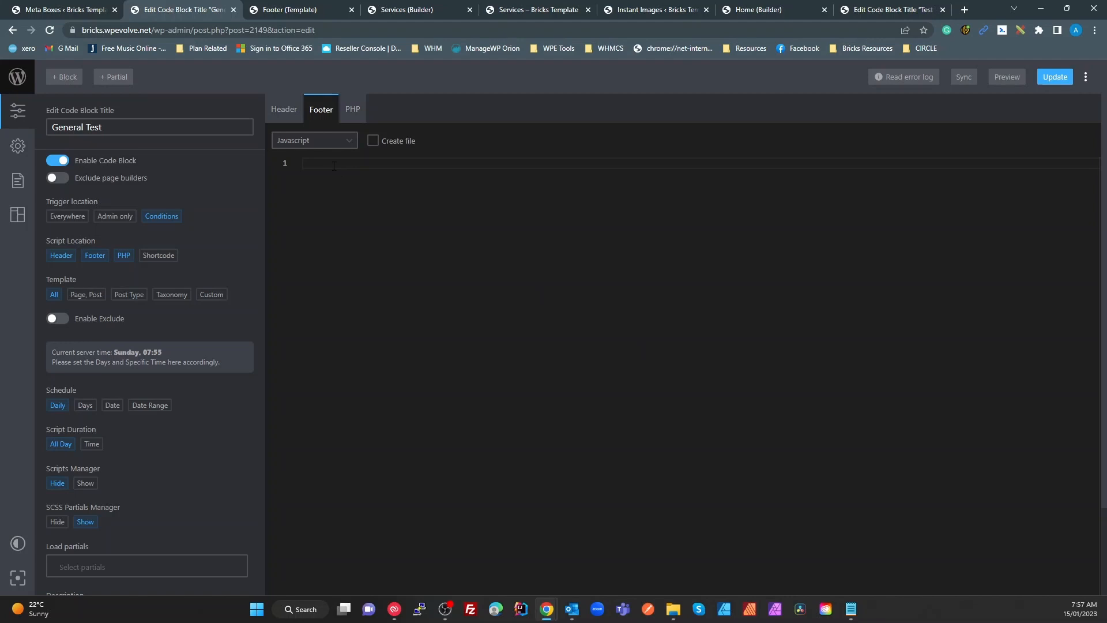
{"action": "type", "text": "w"}
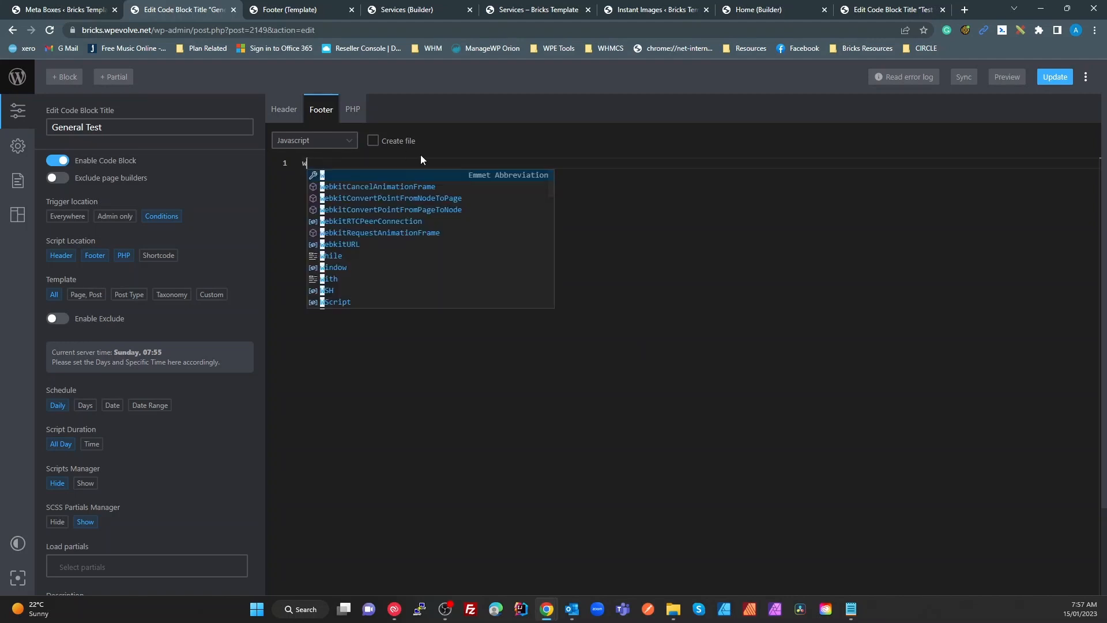
{"action": "type", "text": "in"}
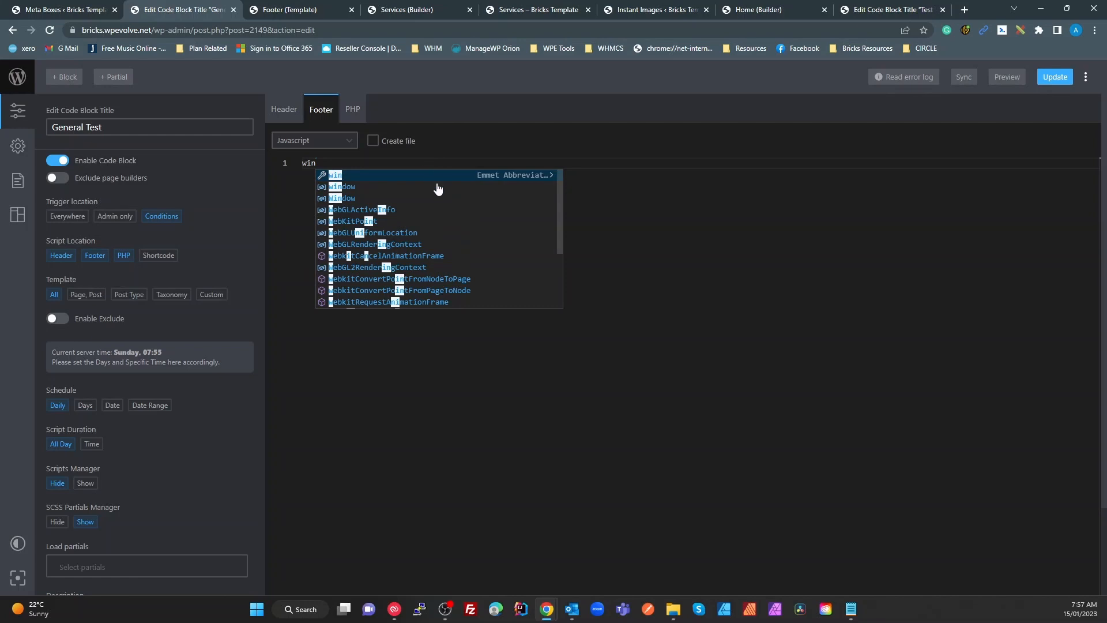
{"action": "left_click", "coordinate": [392, 185]}
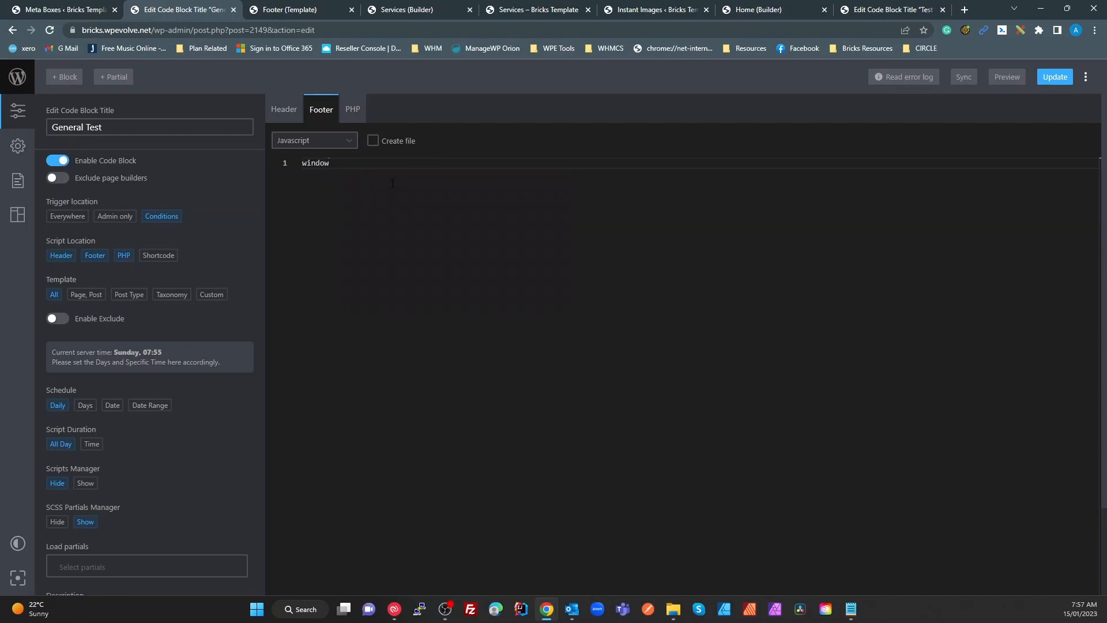
{"action": "type", "text": "."}
{"action": "left_click", "coordinate": [409, 179]}
{"action": "key", "text": "BackSpace"}
{"action": "key", "text": "BackSpace"}
{"action": "key", "text": "BackSpace"}
{"action": "key", "text": "BackSpace"}
{"action": "key", "text": "BackSpace"}
{"action": "key", "text": "BackSpace"}
{"action": "key", "text": "BackSpace"}
{"action": "key", "text": "BackSpace"}
{"action": "key", "text": "BackSpace"}
{"action": "key", "text": "BackSpace"}
{"action": "key", "text": "BackSpace"}
{"action": "key", "text": "BackSpace"}
{"action": "key", "text": "BackSpace"}
{"action": "key", "text": "BackSpace"}
{"action": "key", "text": "BackSpace"}
{"action": "key", "text": "BackSpace"}
{"action": "key", "text": "BackSpace"}
{"action": "key", "text": "BackSpace"}
{"action": "key", "text": "BackSpace"}
{"action": "key", "text": "BackSpace"}
Switch to the JetEngine Meta Boxes tab, then open the Plugins page and scroll to the bottom
{"action": "left_click", "coordinate": [66, 9]}
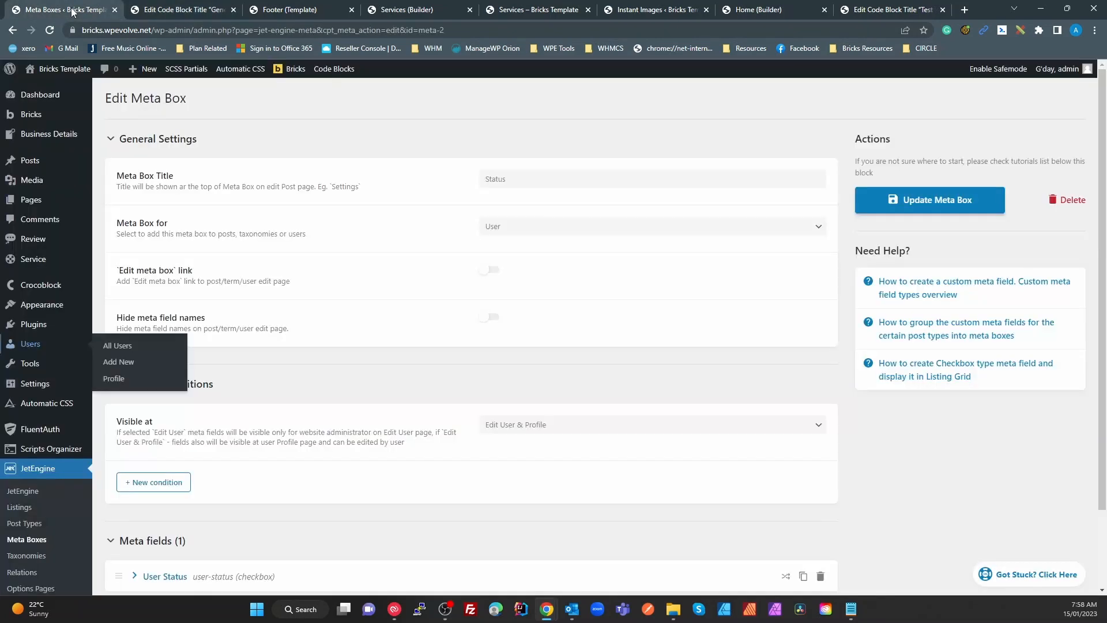
{"action": "scroll", "coordinate": [69, 459], "scroll_direction": "down", "scroll_amount": 2}
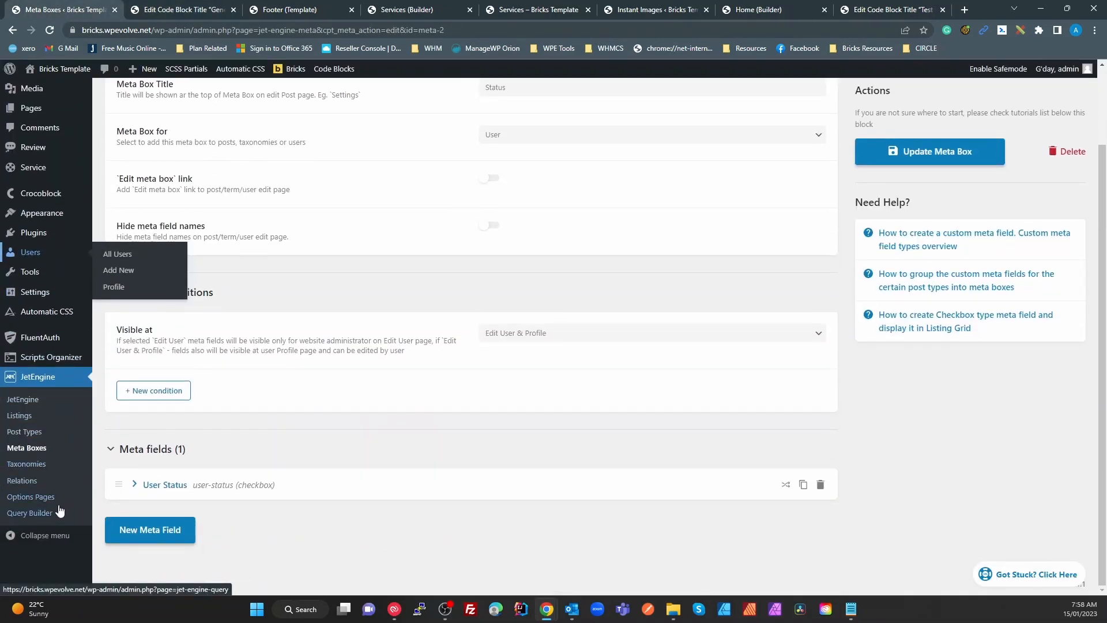
{"action": "scroll", "coordinate": [60, 510], "scroll_direction": "up", "scroll_amount": 2}
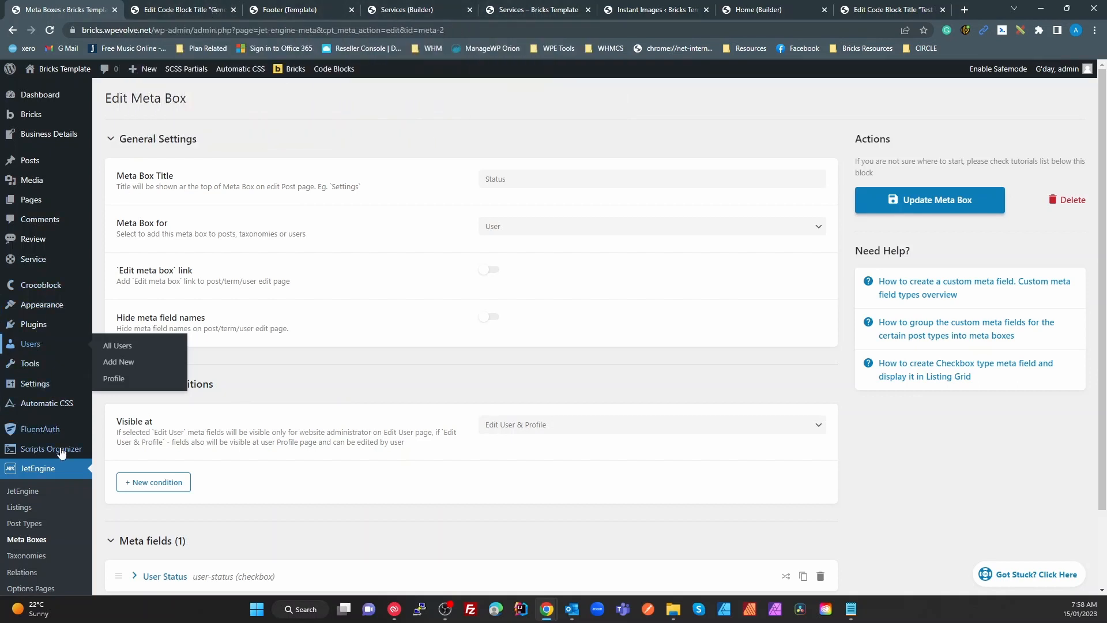
{"action": "scroll", "coordinate": [38, 491], "scroll_direction": "down", "scroll_amount": 2}
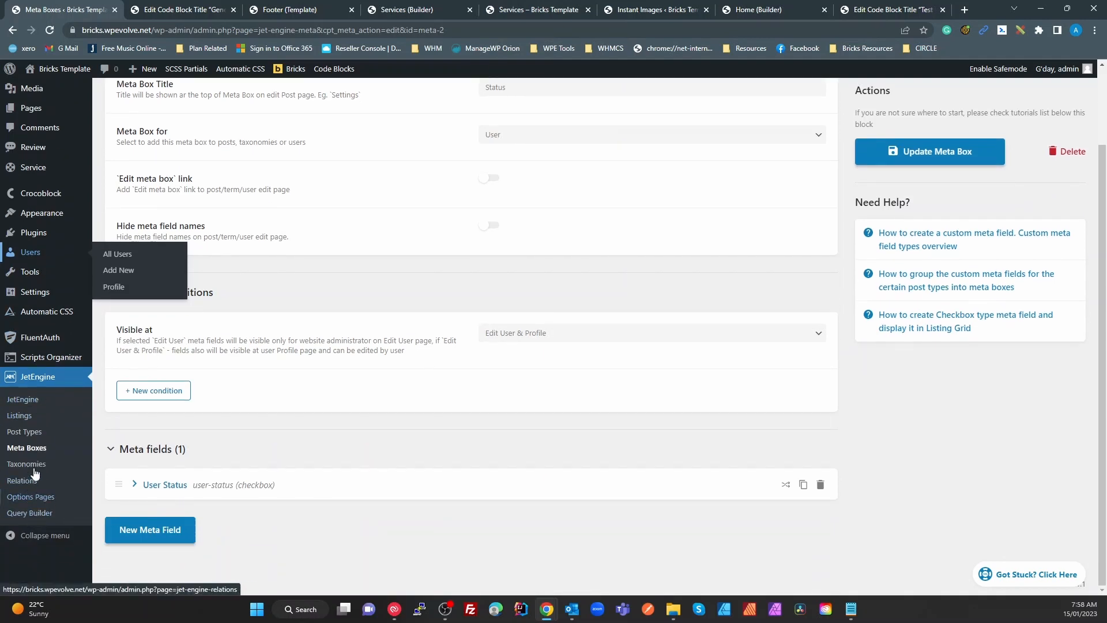
{"action": "left_click", "coordinate": [19, 234]}
{"action": "scroll", "coordinate": [409, 394], "scroll_direction": "down", "scroll_amount": 5}
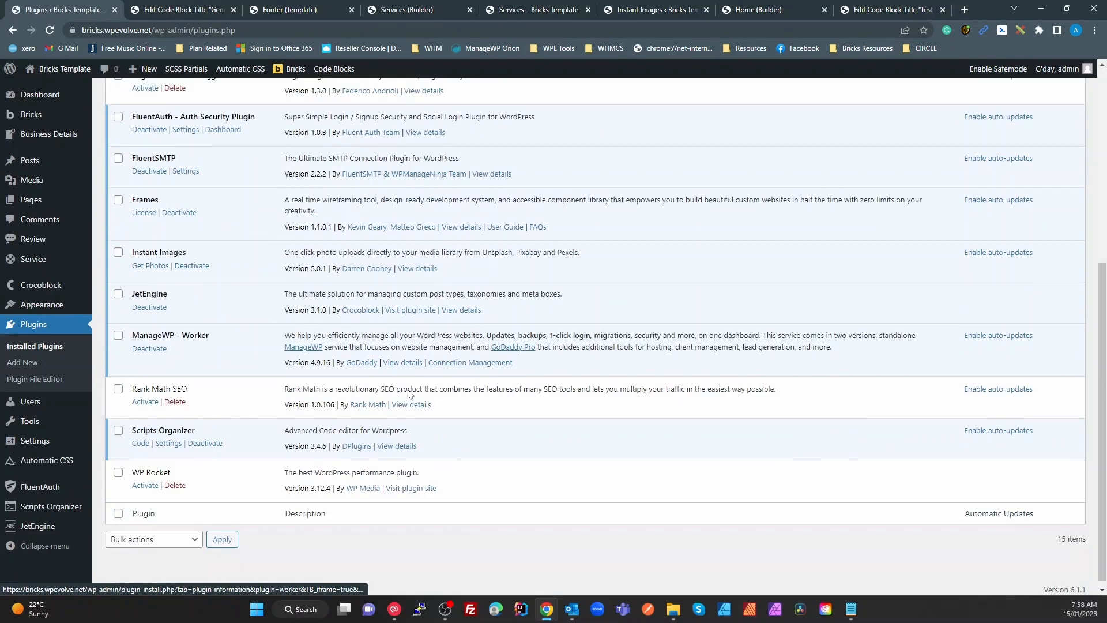
Activate WP Rocket and clear its cache from the activation notice
{"action": "left_click", "coordinate": [145, 479]}
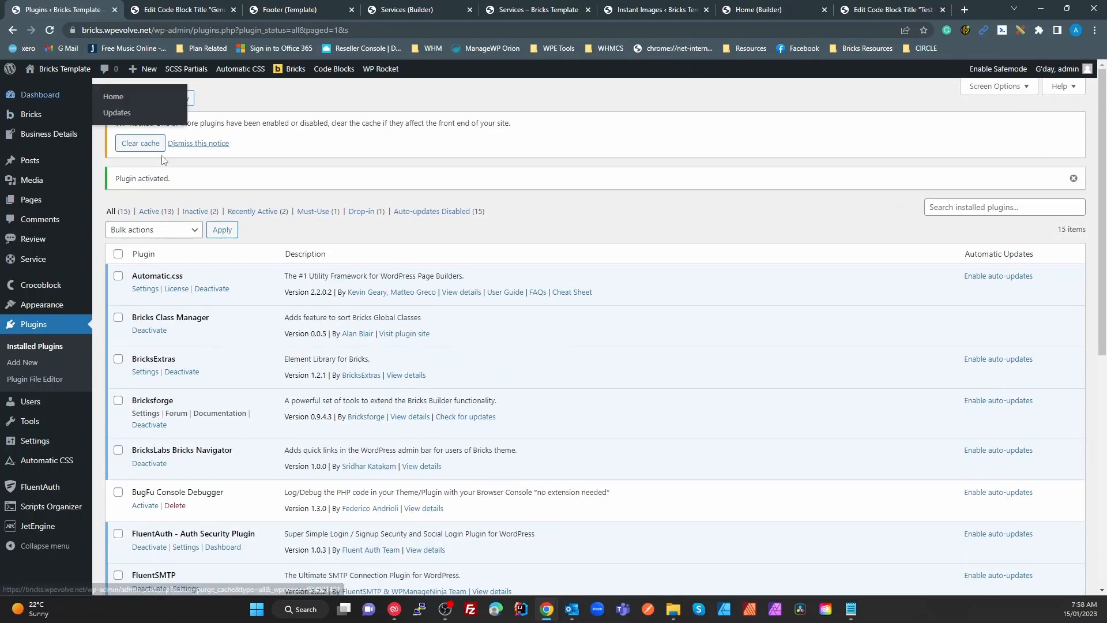
{"action": "left_click", "coordinate": [136, 143]}
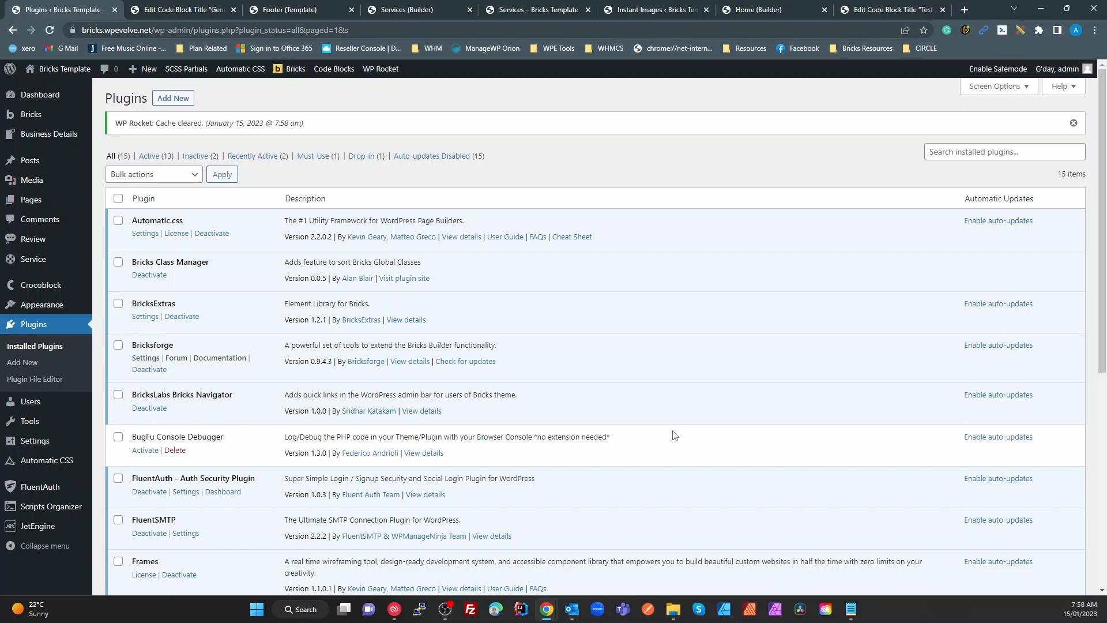
{"action": "scroll", "coordinate": [521, 346], "scroll_direction": "down", "scroll_amount": 5}
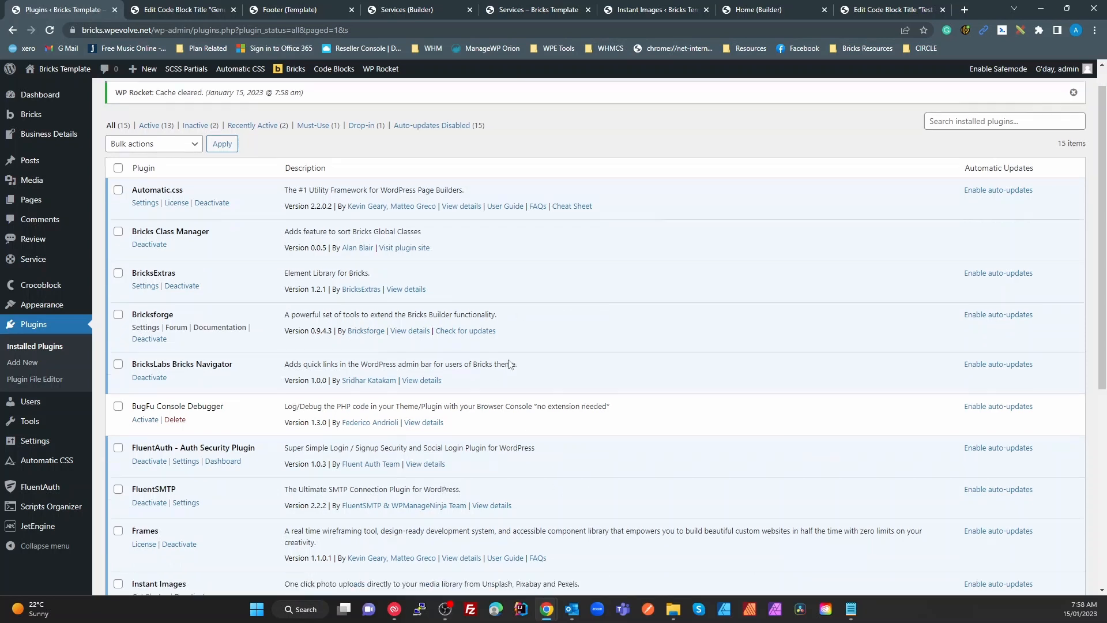
{"action": "scroll", "coordinate": [558, 441], "scroll_direction": "down", "scroll_amount": 2}
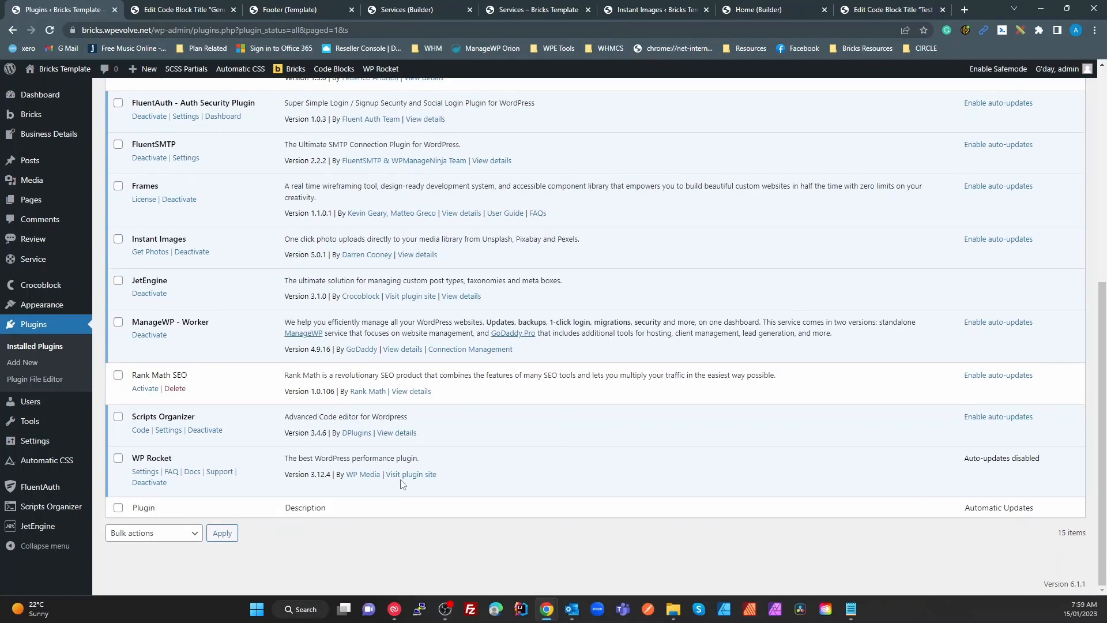
{"action": "scroll", "coordinate": [402, 484], "scroll_direction": "up", "scroll_amount": 10}
Clear and preload the cache from the admin bar, then review WP Rocket's Cache settings
{"action": "mouse_move", "coordinate": [380, 69]}
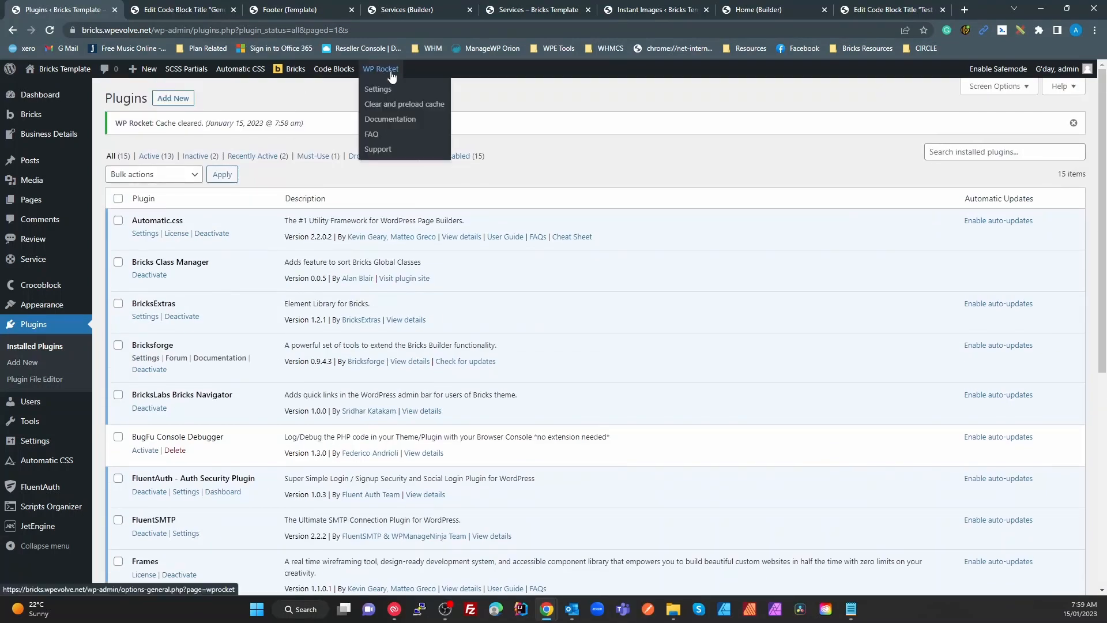
{"action": "left_click", "coordinate": [404, 104]}
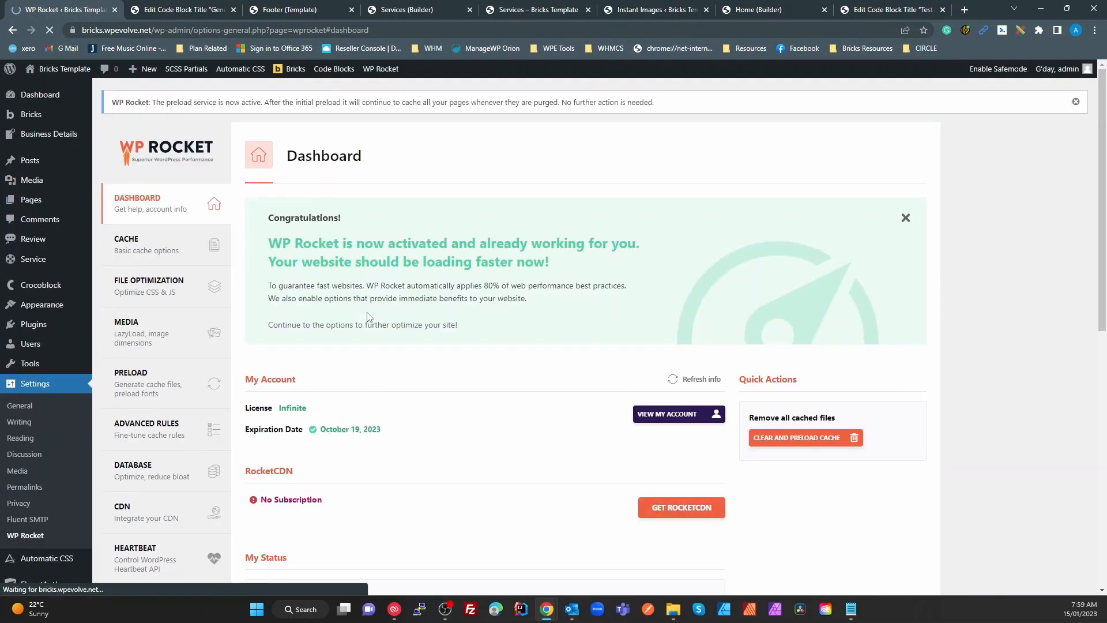
{"action": "left_click", "coordinate": [217, 236]}
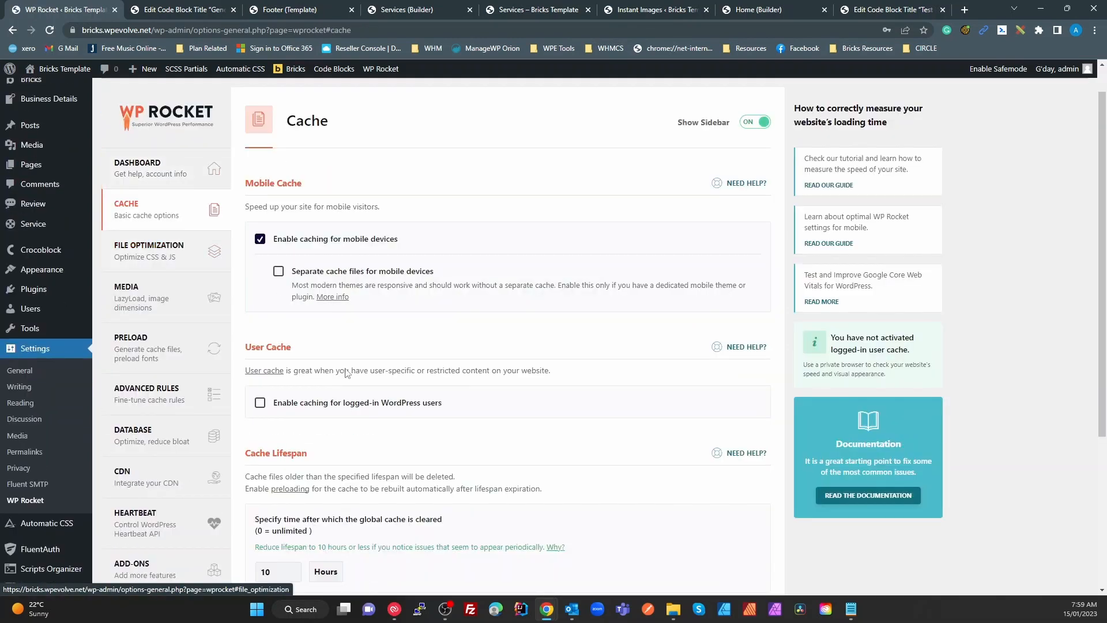
{"action": "scroll", "coordinate": [415, 337], "scroll_direction": "down", "scroll_amount": 4}
{"action": "scroll", "coordinate": [415, 338], "scroll_direction": "up", "scroll_amount": 3}
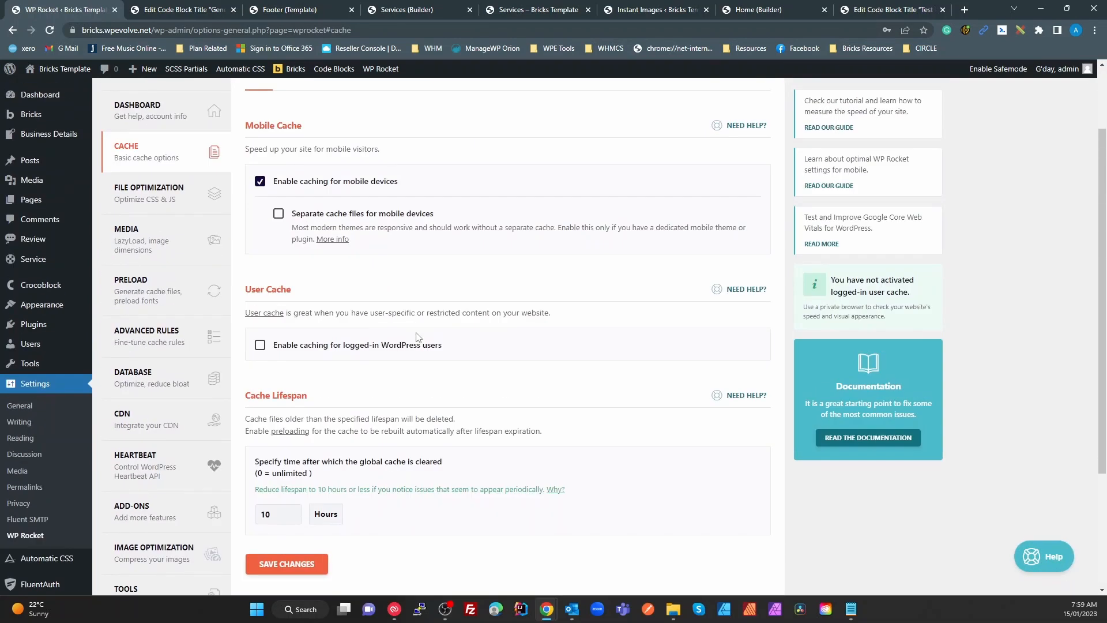
In File Optimization, check the deferred JS exclusions and select the bricks.wpevolve.net delay-JS exclusion
{"action": "left_click", "coordinate": [159, 193]}
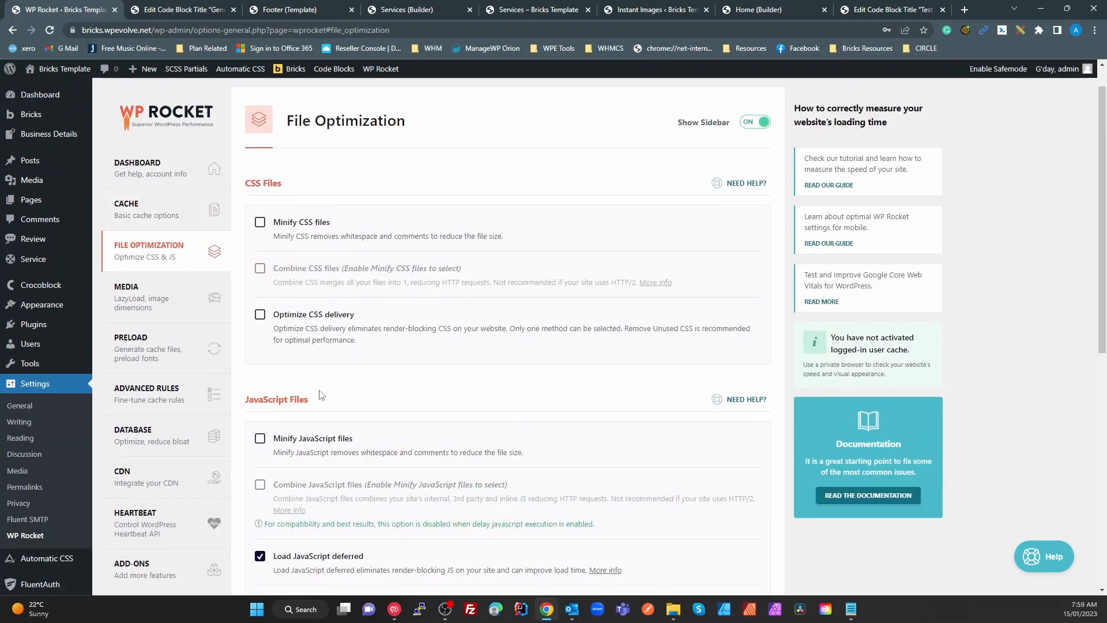
{"action": "scroll", "coordinate": [330, 412], "scroll_direction": "down", "scroll_amount": 2}
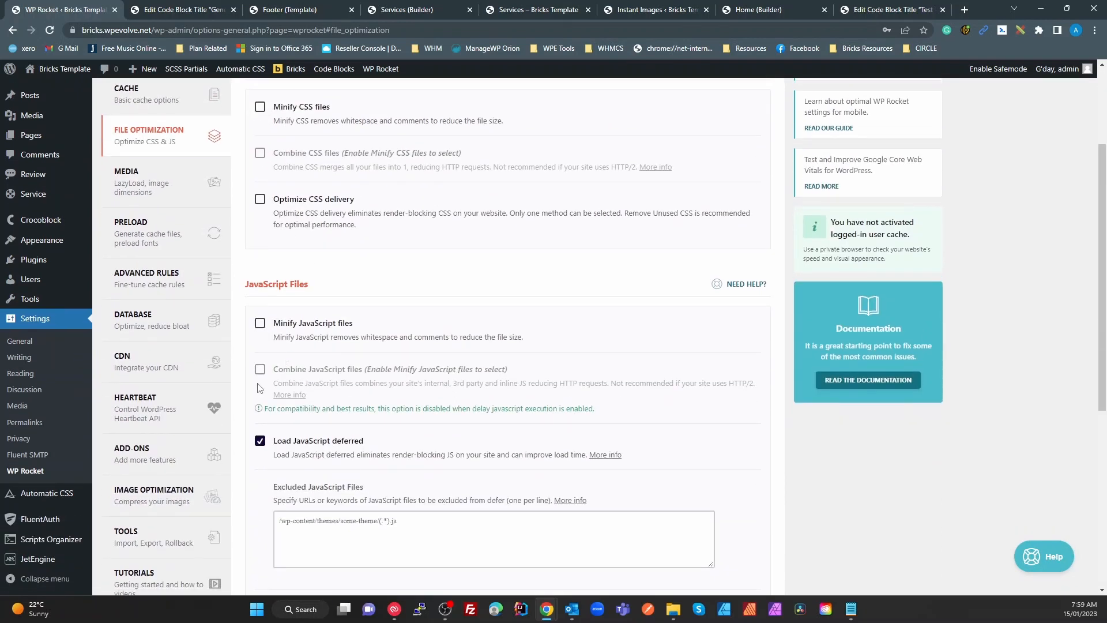
{"action": "scroll", "coordinate": [478, 429], "scroll_direction": "down", "scroll_amount": 2}
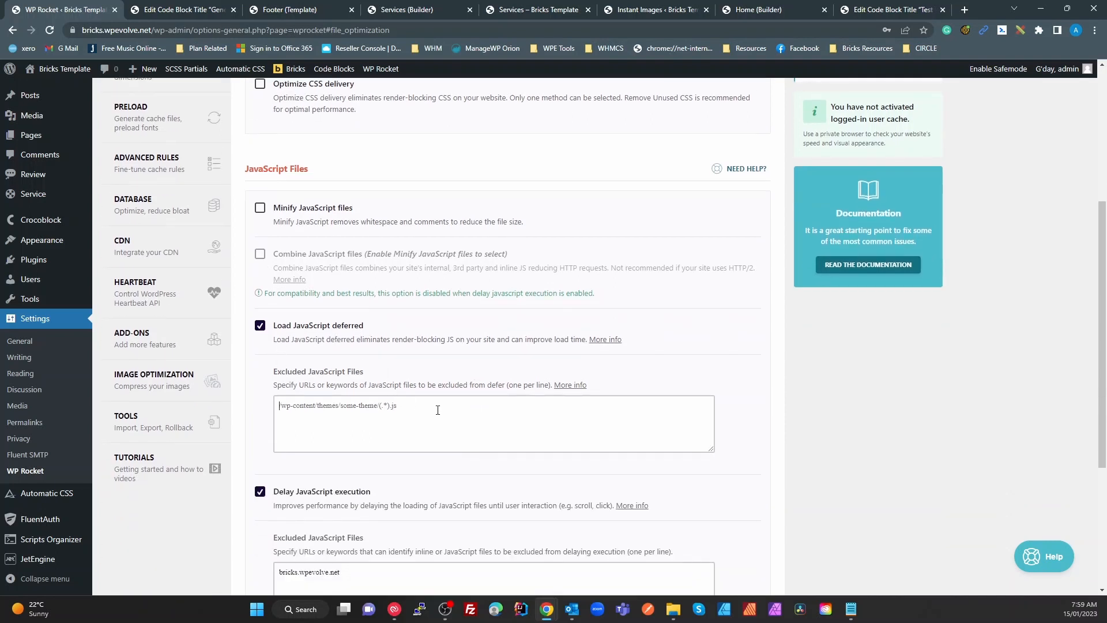
{"action": "left_click", "coordinate": [428, 410]}
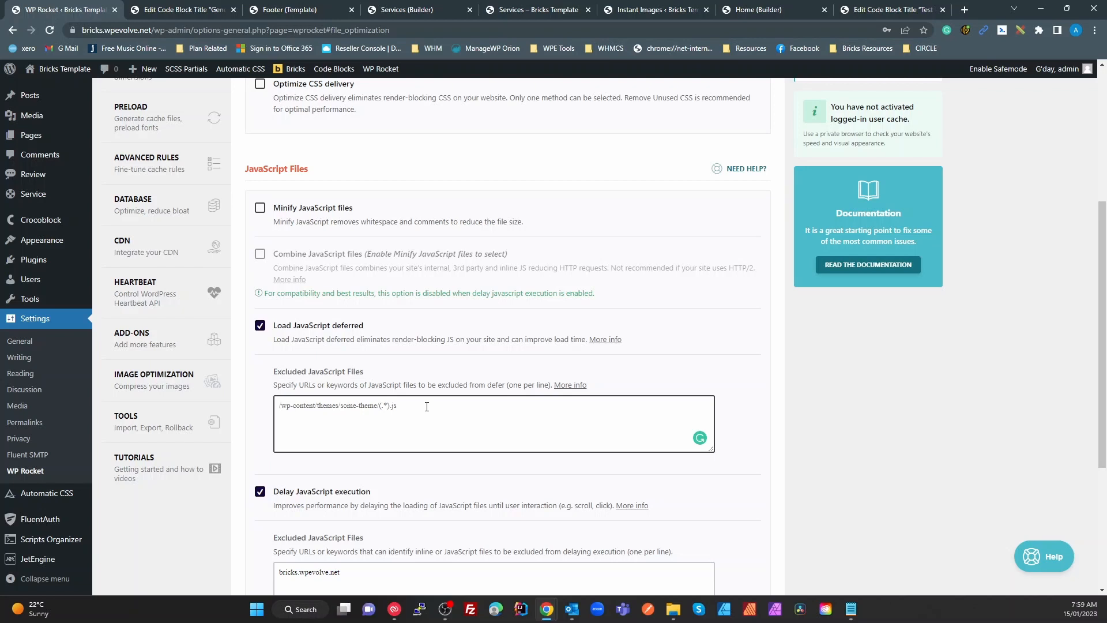
{"action": "scroll", "coordinate": [427, 407], "scroll_direction": "down", "scroll_amount": 3}
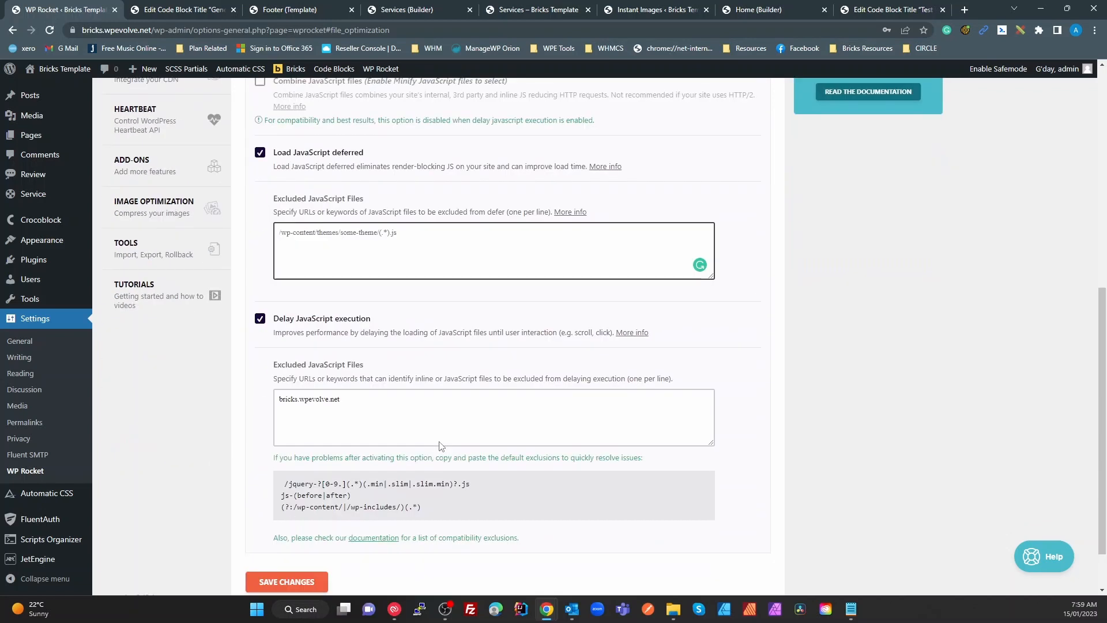
{"action": "left_click", "coordinate": [408, 413]}
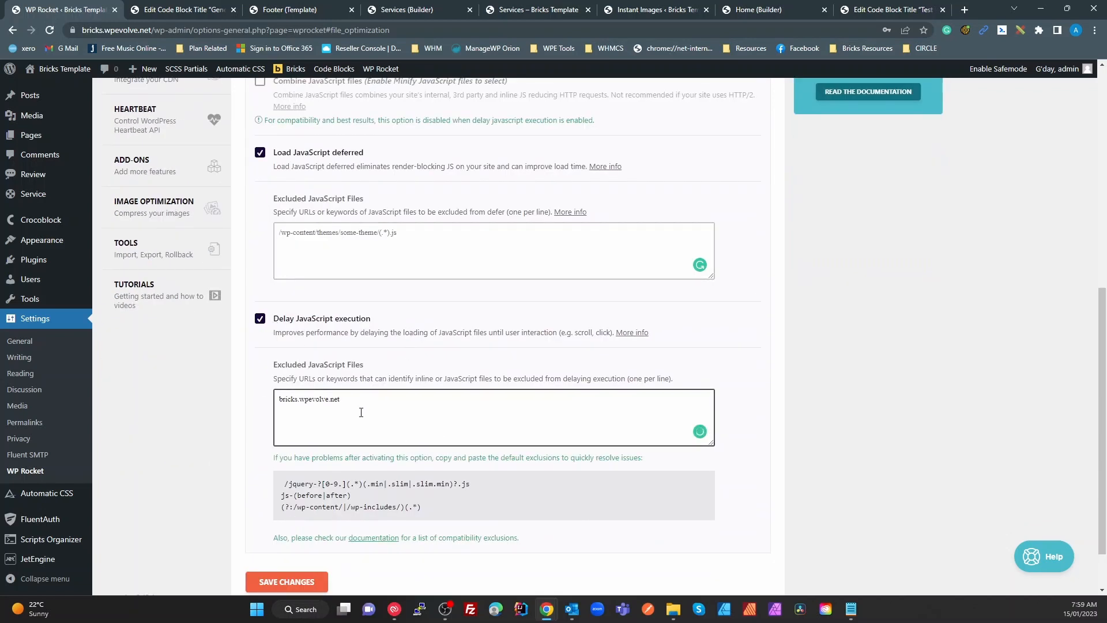
{"action": "left_click_drag", "start_coordinate": [354, 403], "coordinate": [259, 413]}
{"action": "left_click", "coordinate": [191, 30]}
{"action": "key", "text": "ctrl+plus"}
{"action": "key", "text": "ctrl+plus"}
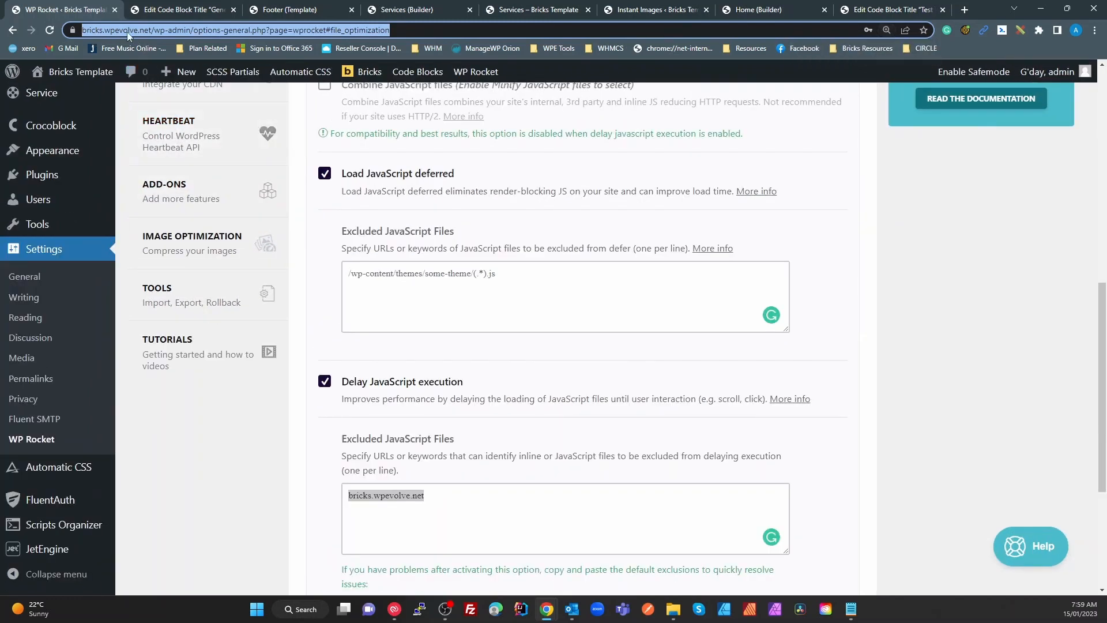
{"action": "scroll", "coordinate": [550, 423], "scroll_direction": "down", "scroll_amount": 2}
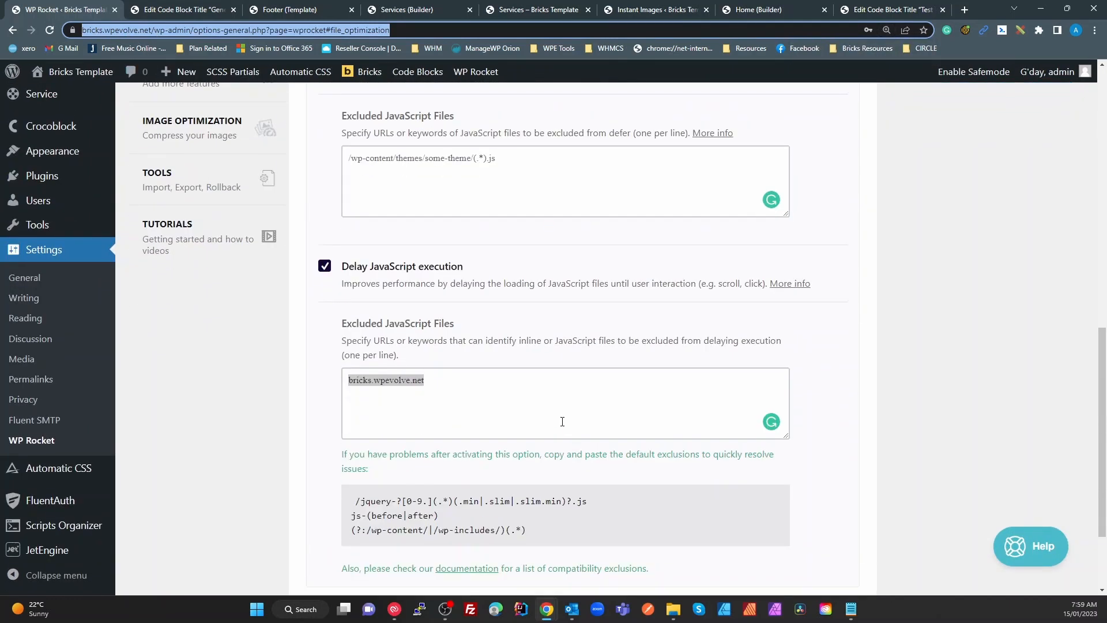
{"action": "left_click", "coordinate": [508, 403]}
{"action": "left_click", "coordinate": [440, 381]}
{"action": "key", "text": "ctrl+a"}
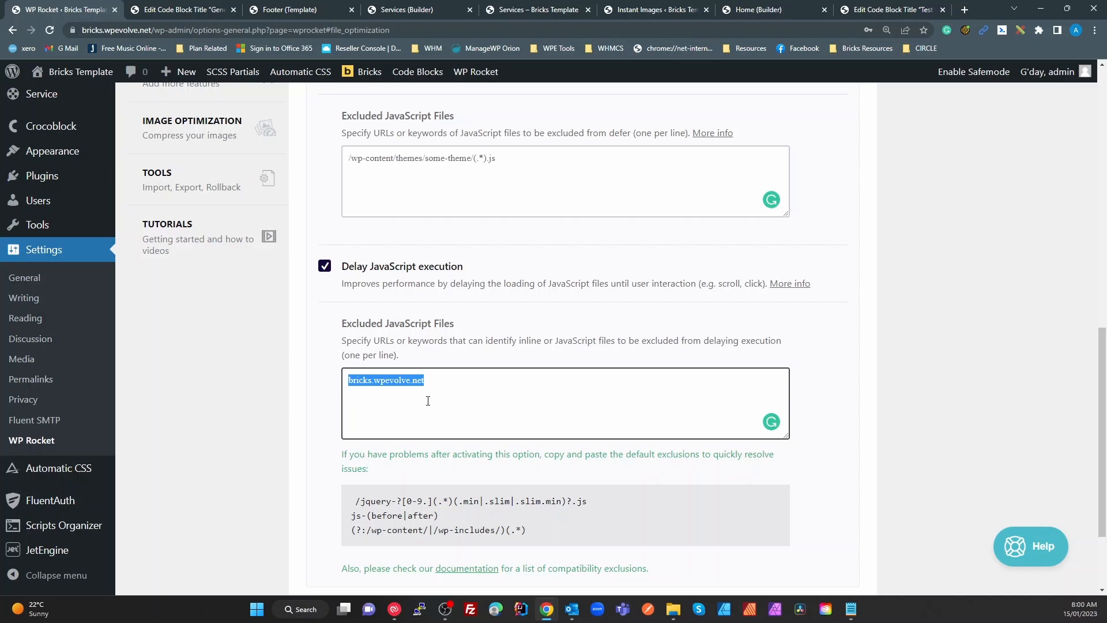
Open WP Rocket's Media settings and scroll through the LazyLoad and Image Dimensions options
{"action": "scroll", "coordinate": [428, 401], "scroll_direction": "up", "scroll_amount": 7}
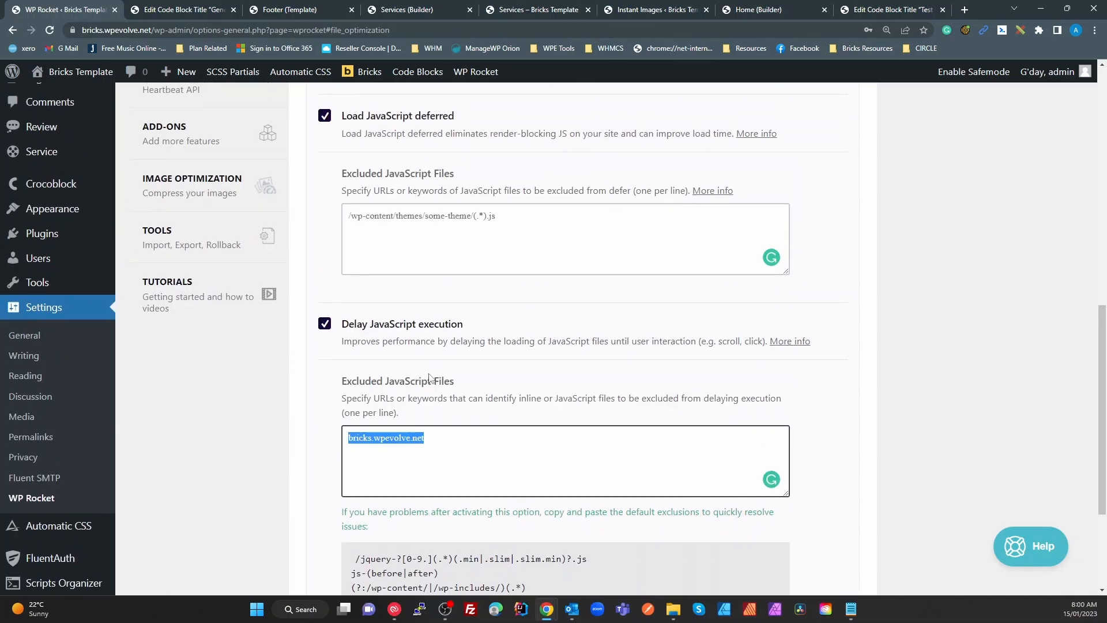
{"action": "scroll", "coordinate": [409, 375], "scroll_direction": "up", "scroll_amount": 2}
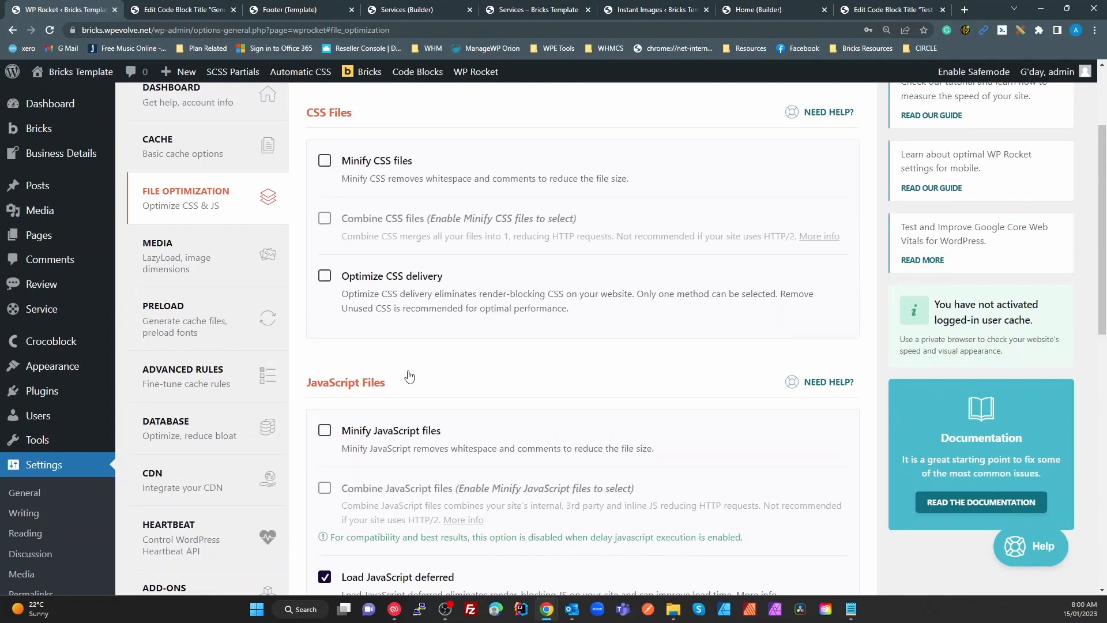
{"action": "scroll", "coordinate": [409, 378], "scroll_direction": "down", "scroll_amount": 3}
{"action": "scroll", "coordinate": [514, 503], "scroll_direction": "down", "scroll_amount": 3}
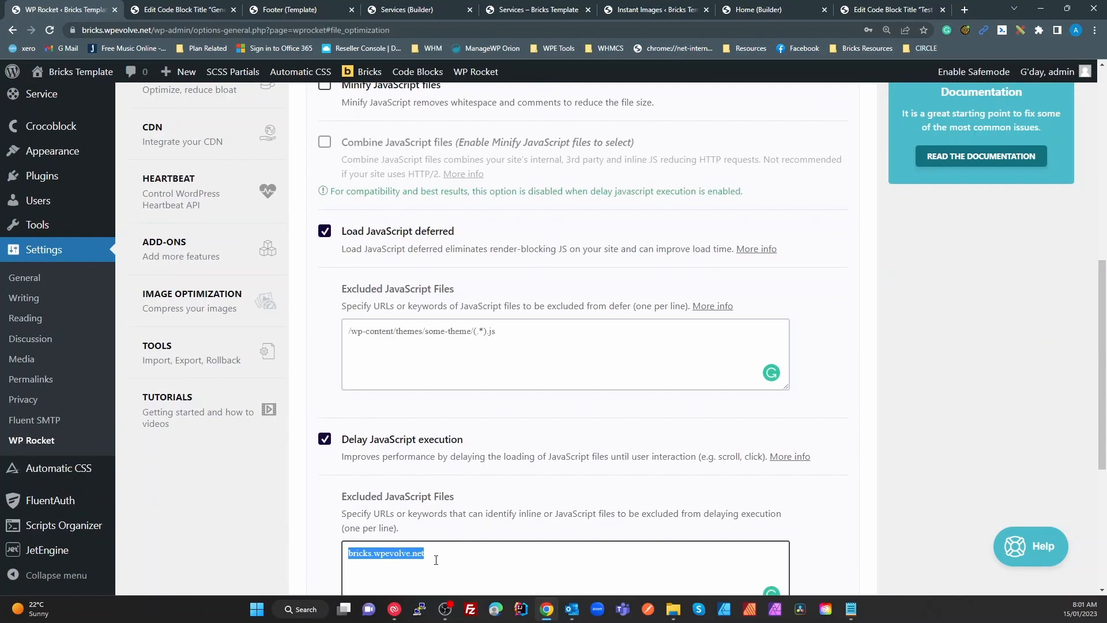
{"action": "scroll", "coordinate": [195, 295], "scroll_direction": "up", "scroll_amount": 6}
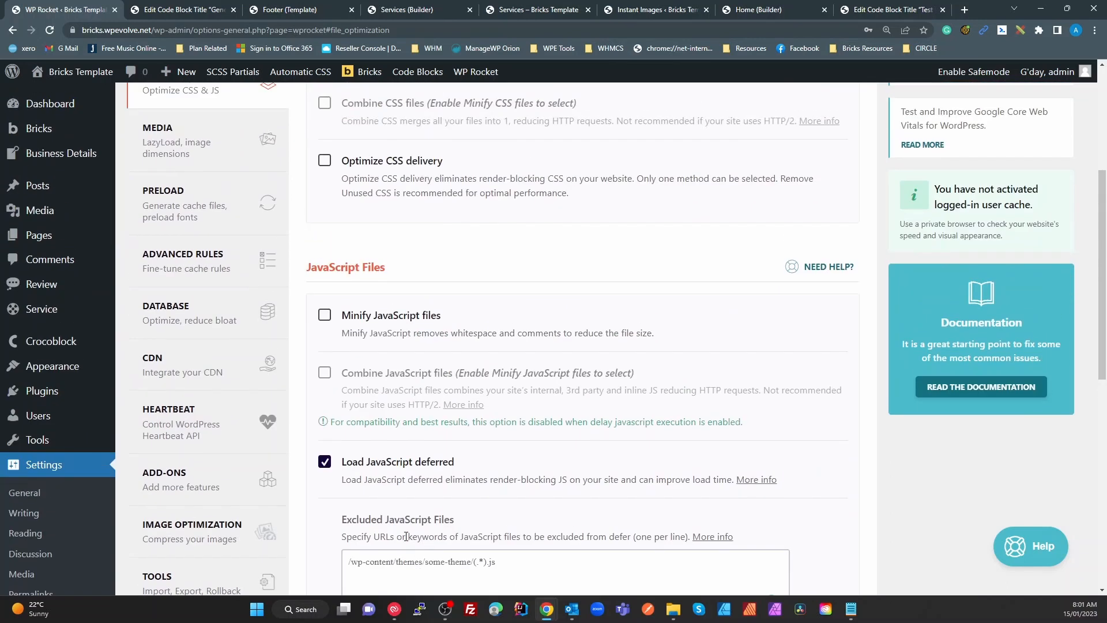
{"action": "left_click", "coordinate": [176, 254]}
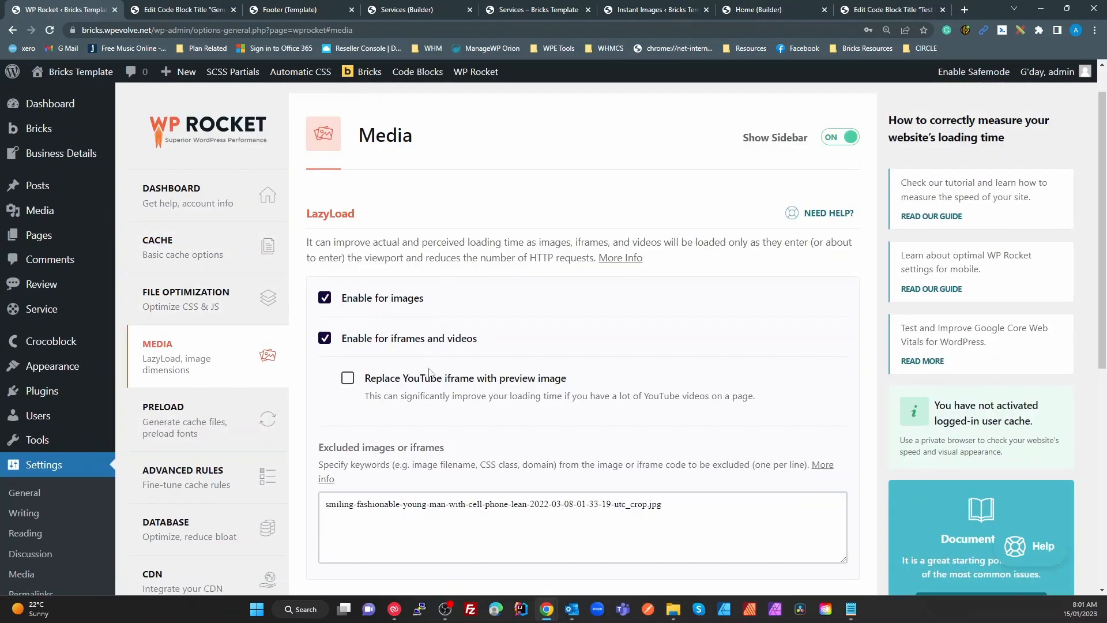
{"action": "scroll", "coordinate": [433, 386], "scroll_direction": "down", "scroll_amount": 2}
{"action": "scroll", "coordinate": [435, 392], "scroll_direction": "down", "scroll_amount": 2}
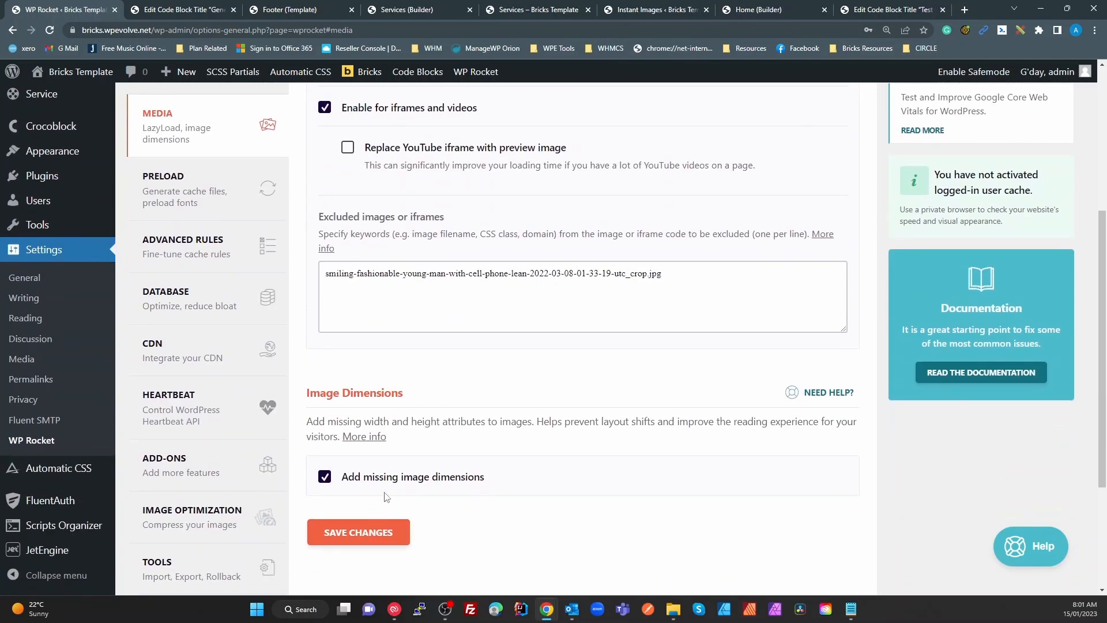
{"action": "scroll", "coordinate": [442, 497], "scroll_direction": "up", "scroll_amount": 5}
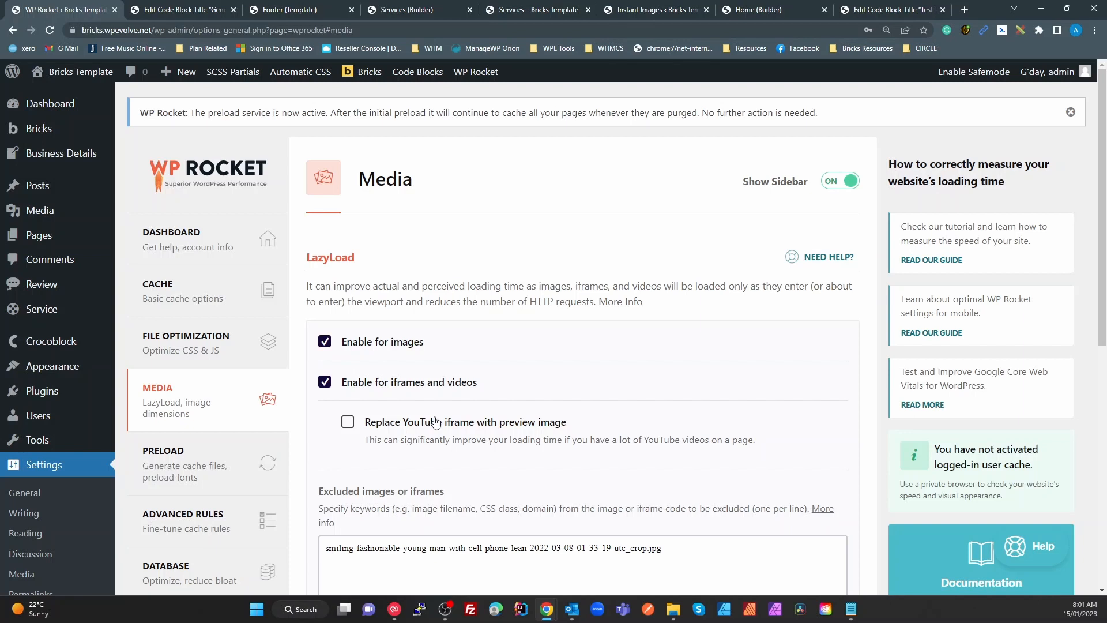
{"action": "scroll", "coordinate": [461, 438], "scroll_direction": "down", "scroll_amount": 8}
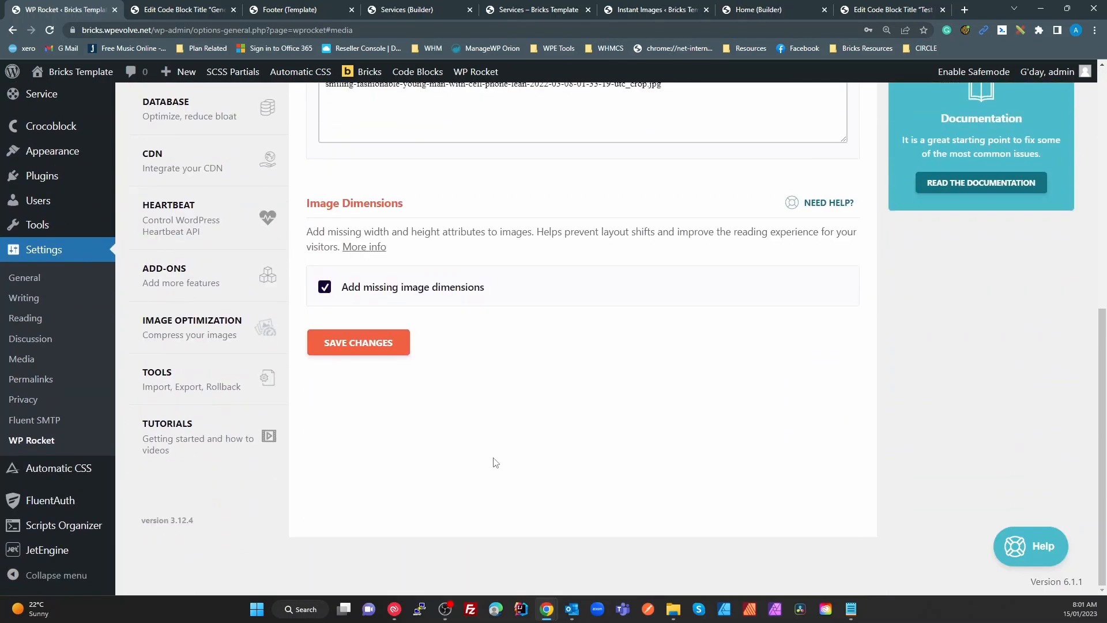
{"action": "scroll", "coordinate": [271, 427], "scroll_direction": "up", "scroll_amount": 5}
Review Activate Preloading, link preloading and Prefetch DNS Requests, then select the site domain in the address bar
{"action": "left_click", "coordinate": [184, 276]}
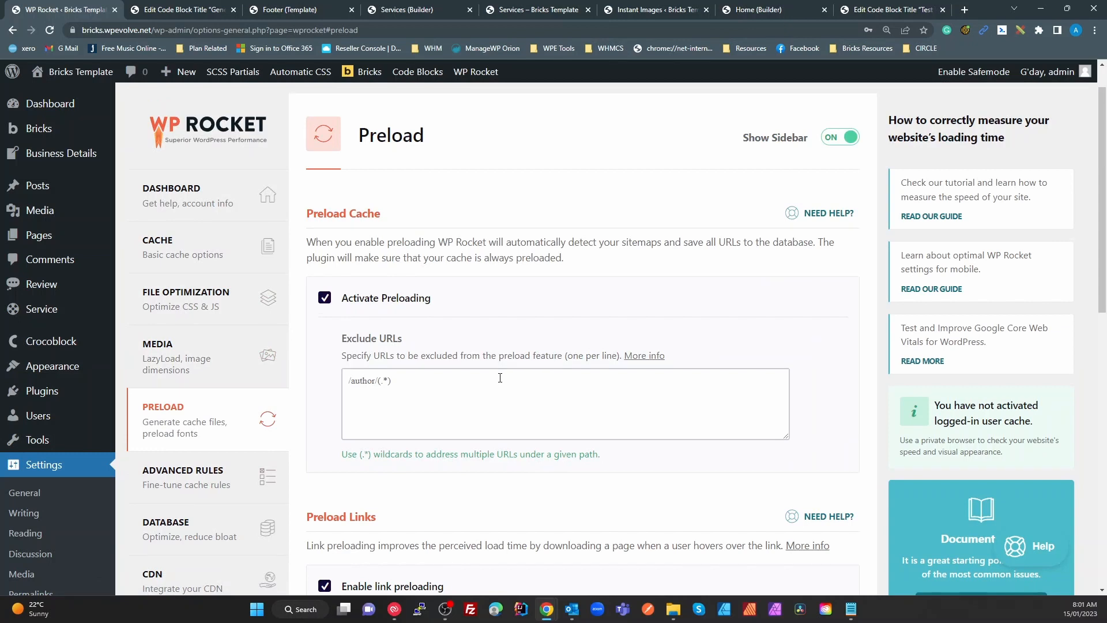
{"action": "scroll", "coordinate": [496, 392], "scroll_direction": "down", "scroll_amount": 3}
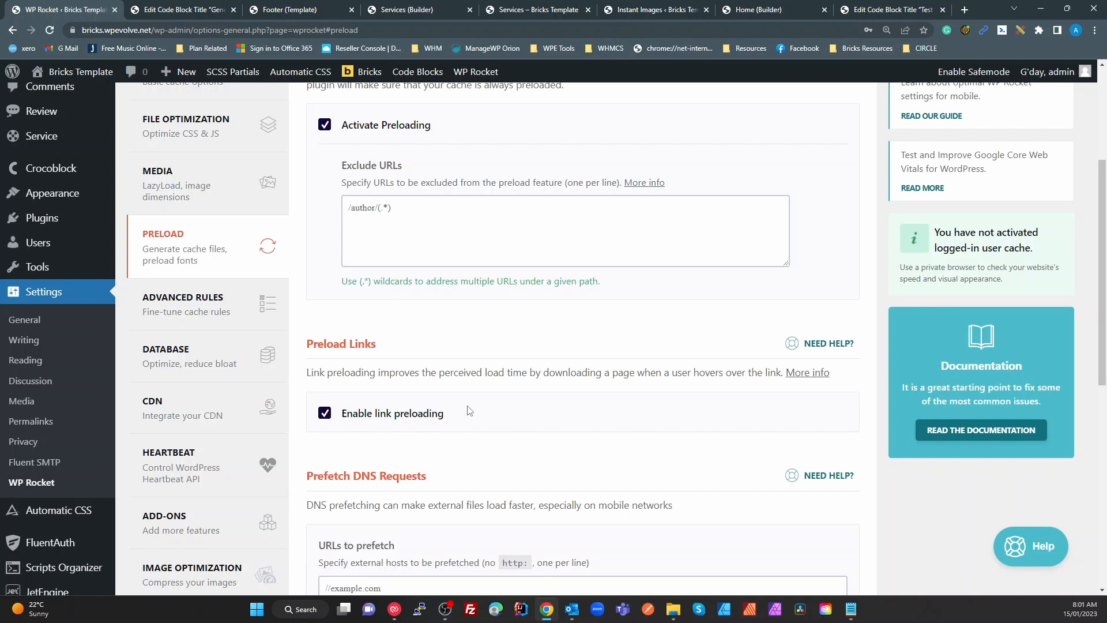
{"action": "scroll", "coordinate": [473, 416], "scroll_direction": "down", "scroll_amount": 3}
{"action": "scroll", "coordinate": [490, 438], "scroll_direction": "up", "scroll_amount": 2}
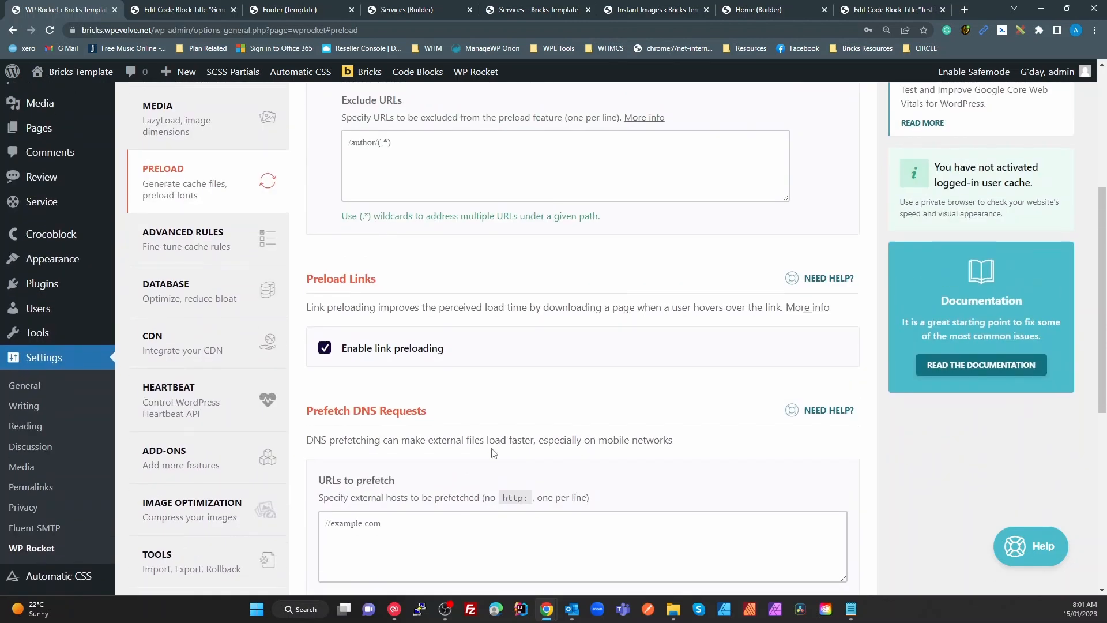
{"action": "scroll", "coordinate": [494, 453], "scroll_direction": "down", "scroll_amount": 3}
{"action": "left_click", "coordinate": [405, 382]}
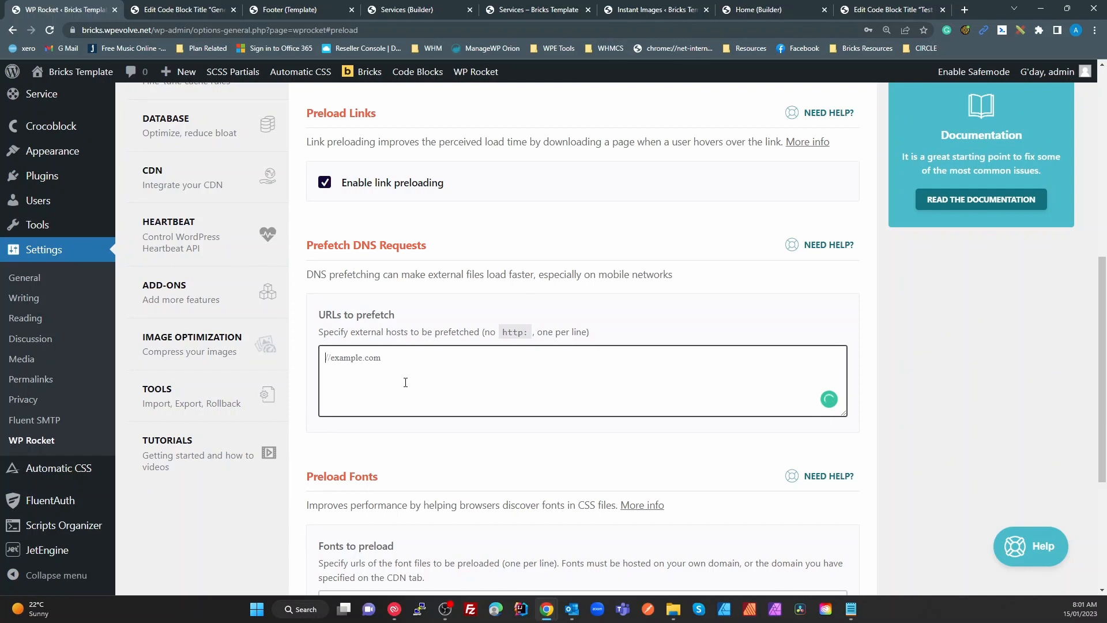
{"action": "scroll", "coordinate": [405, 382], "scroll_direction": "up", "scroll_amount": 4}
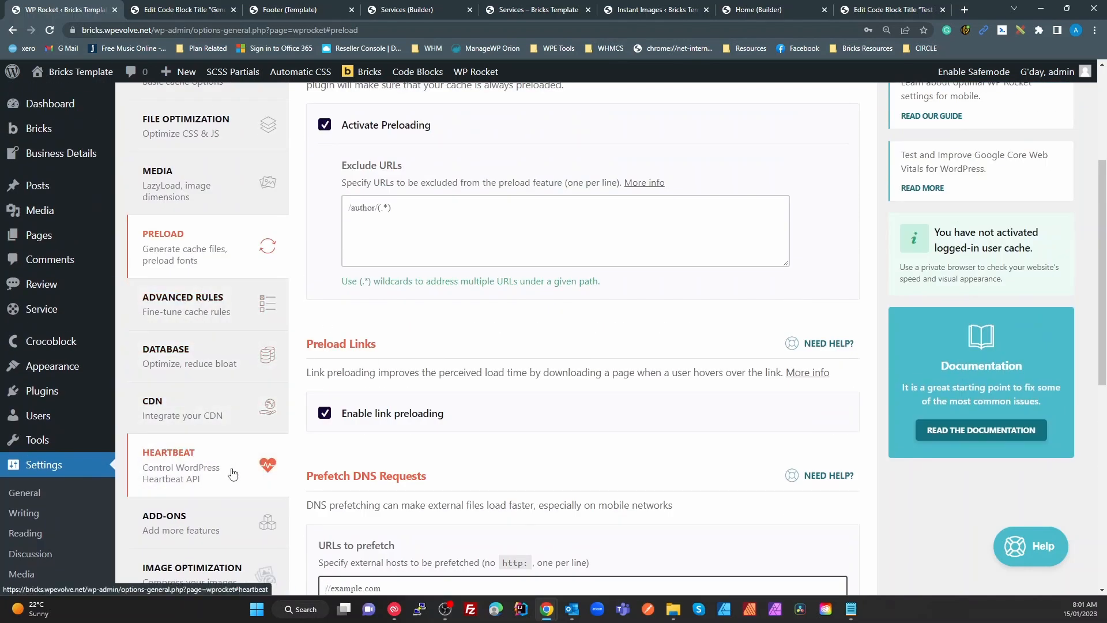
{"action": "scroll", "coordinate": [233, 474], "scroll_direction": "down", "scroll_amount": 3}
{"action": "scroll", "coordinate": [250, 536], "scroll_direction": "up", "scroll_amount": 6}
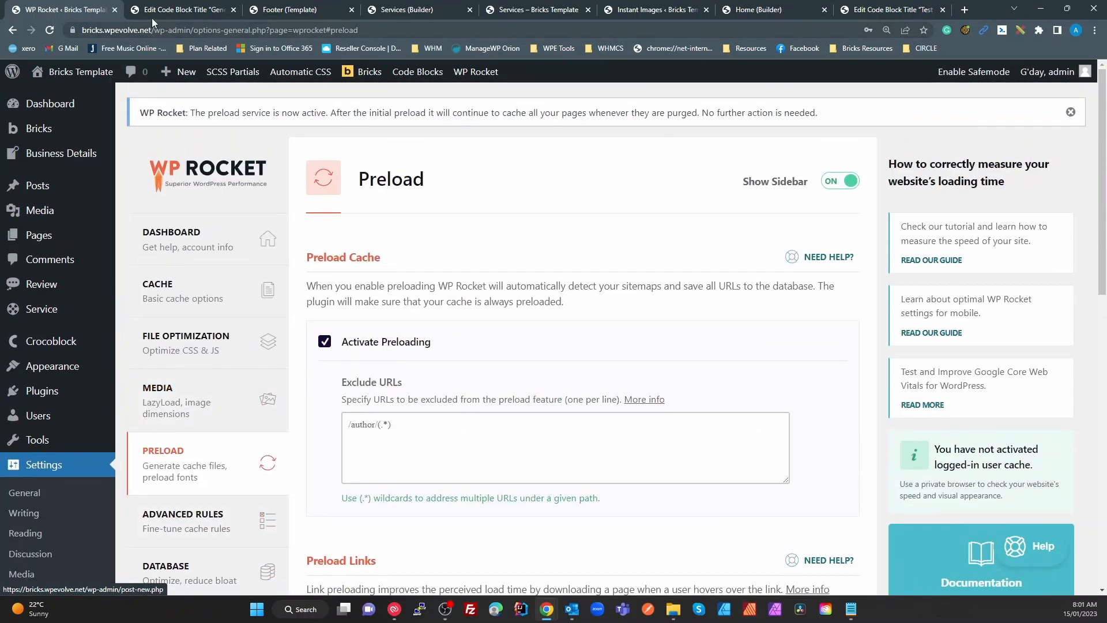
{"action": "left_click_drag", "start_coordinate": [152, 30], "coordinate": [74, 33]}
{"action": "key", "text": "ctrl+c"}
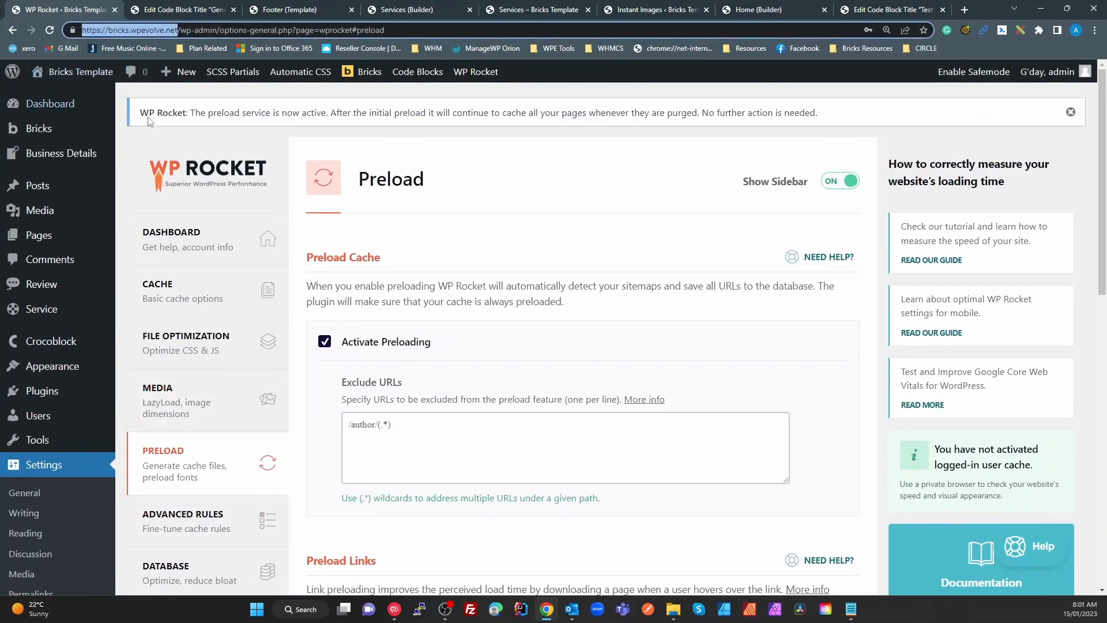
{"action": "left_click", "coordinate": [1095, 30]}
Open bricks.wpevolve.net in a private window with the DevTools Network panel showing
{"action": "left_click", "coordinate": [1013, 69]}
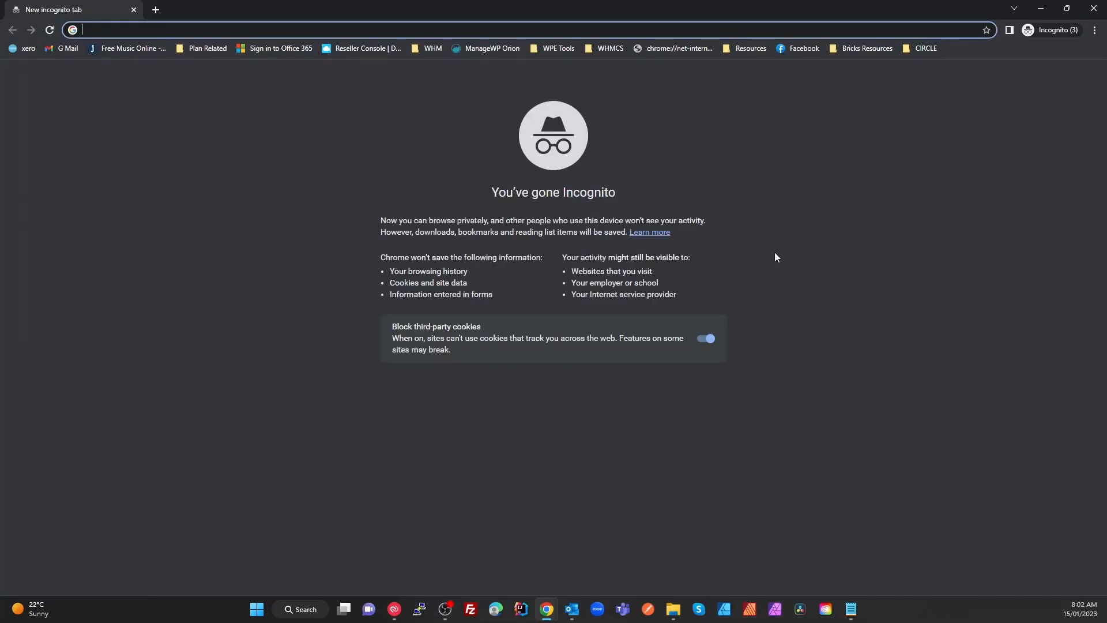
{"action": "key", "text": "ctrl+v"}
{"action": "key", "text": "Return"}
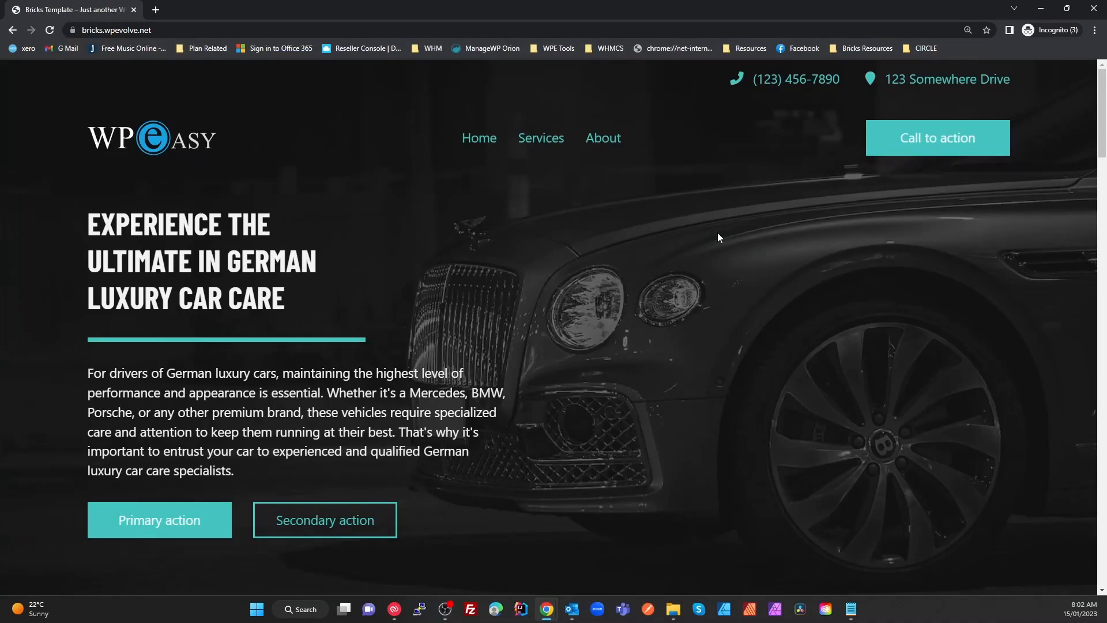
{"action": "key", "text": "ctrl+shift+j"}
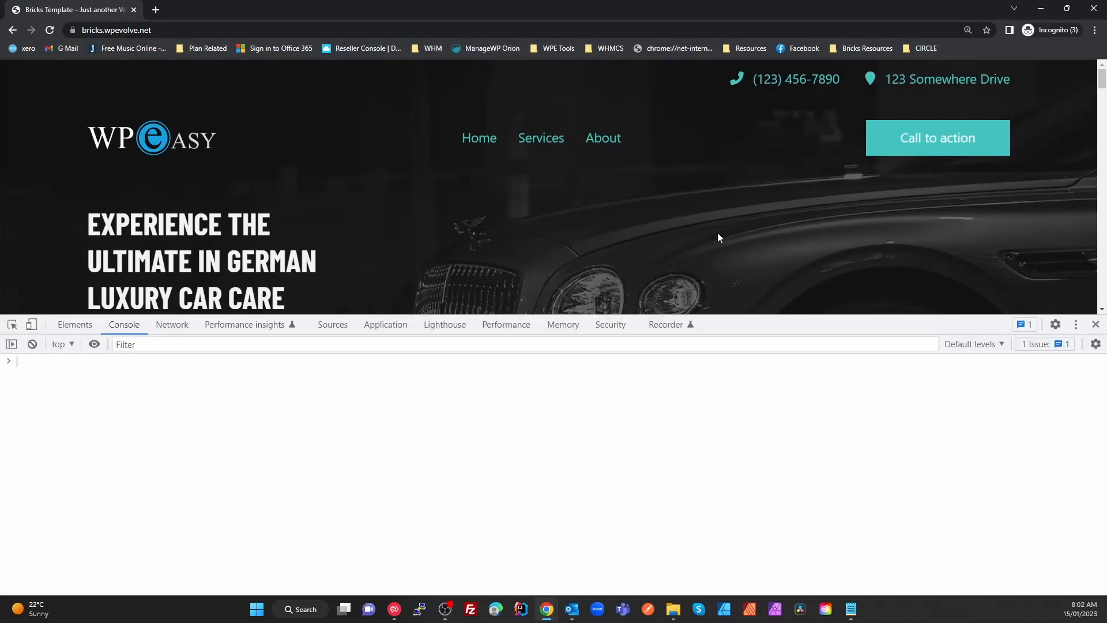
{"action": "left_click", "coordinate": [172, 324]}
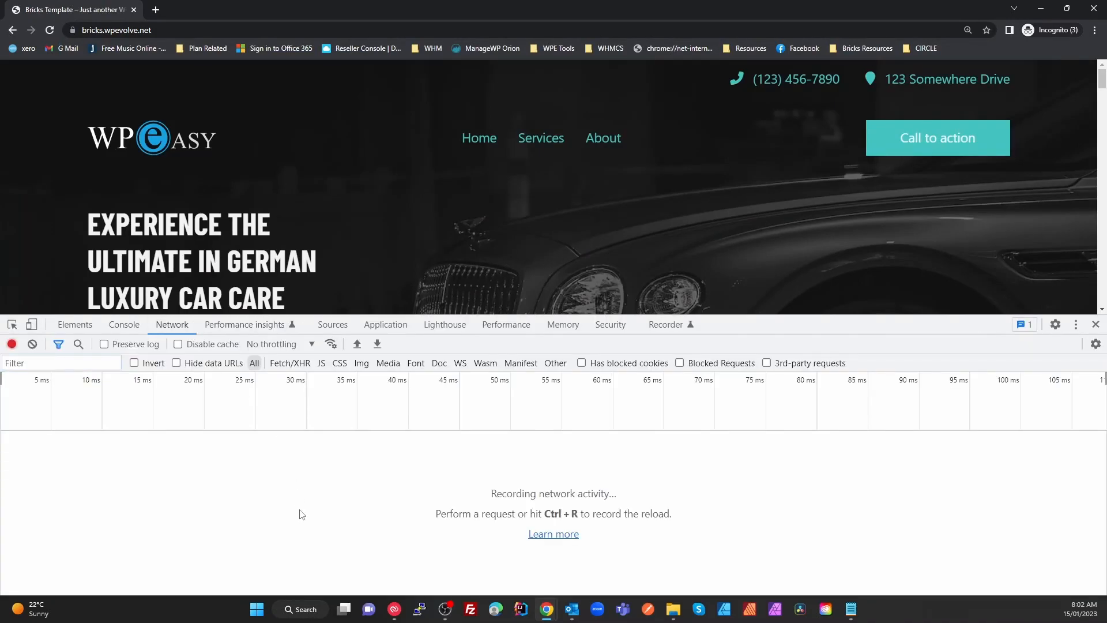
Reload the homepage repeatedly to measure load time, now around 412–485 ms
{"action": "key", "text": "ctrl+r"}
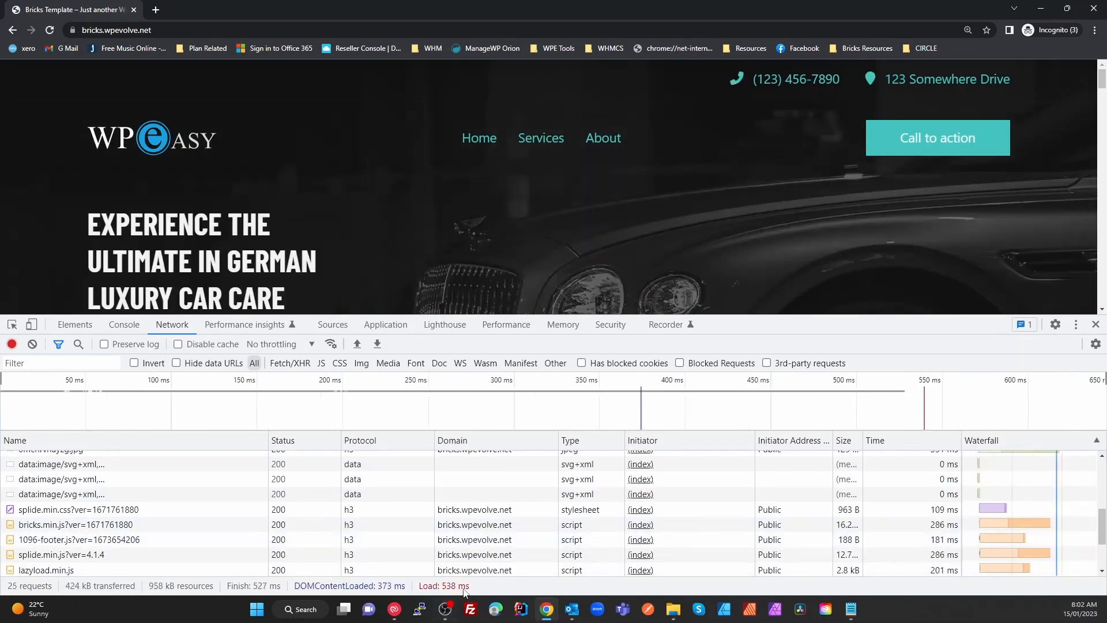
{"action": "mouse_move", "coordinate": [460, 595]}
{"action": "key", "text": "ctrl+shift+r"}
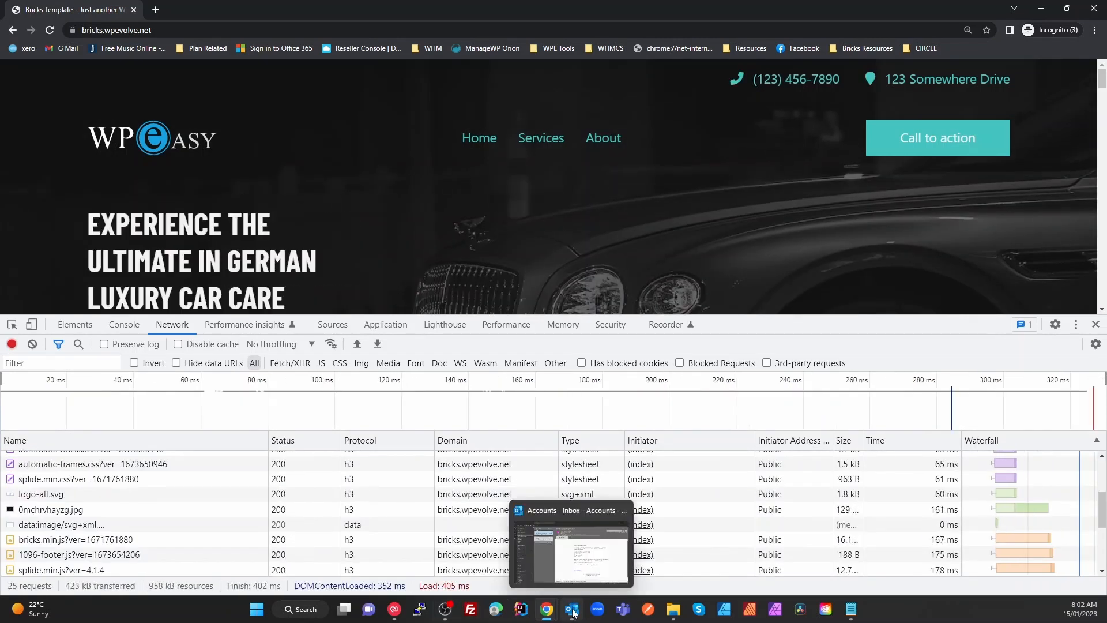
{"action": "key", "text": "ctrl+shift+r"}
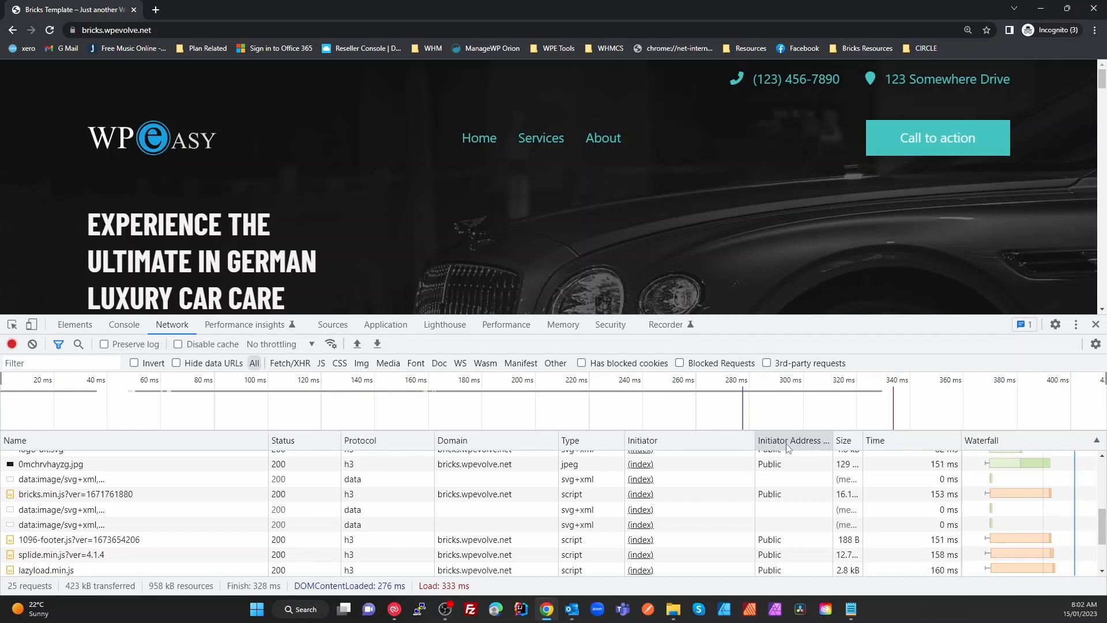
{"action": "key", "text": "F5"}
{"action": "key", "text": "F5"}
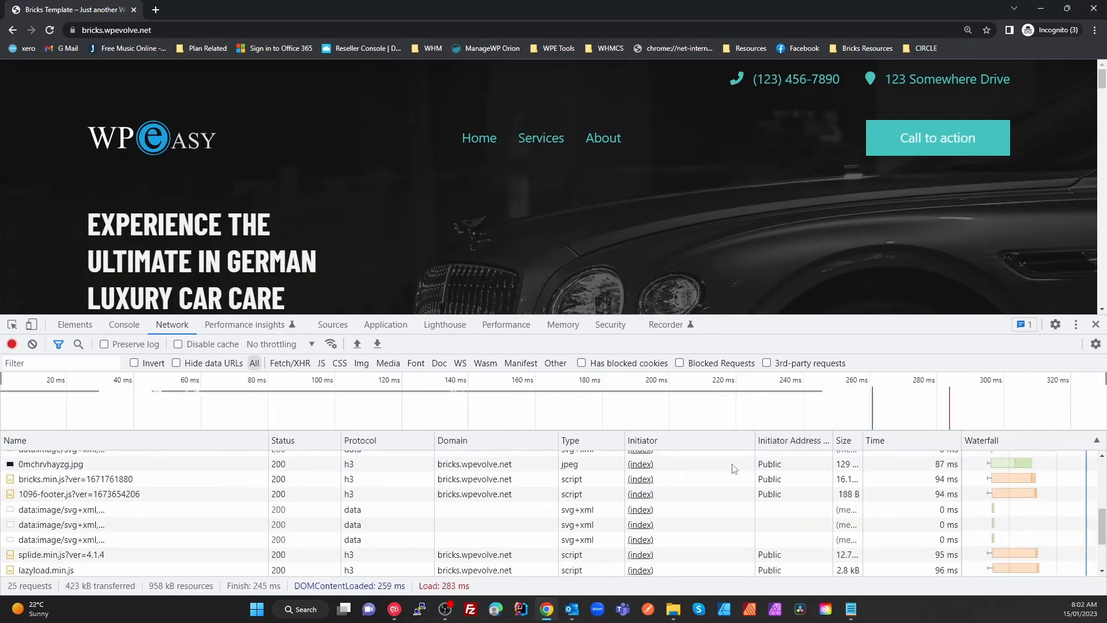
{"action": "key", "text": "F5"}
{"action": "key", "text": "F5"}
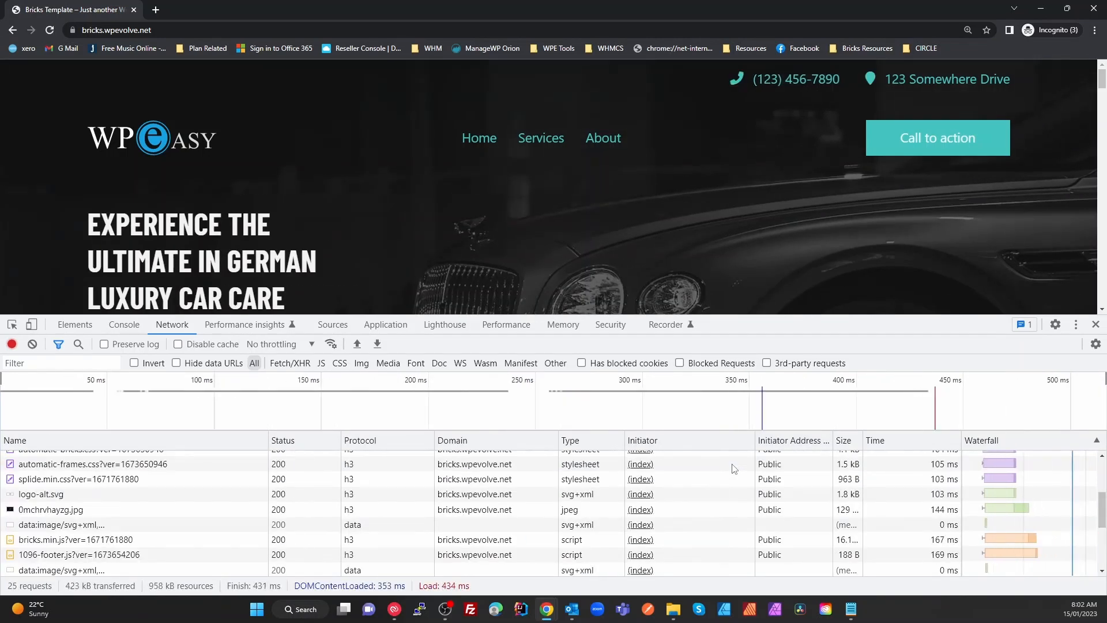
{"action": "key", "text": "F5"}
{"action": "key", "text": "F5"}
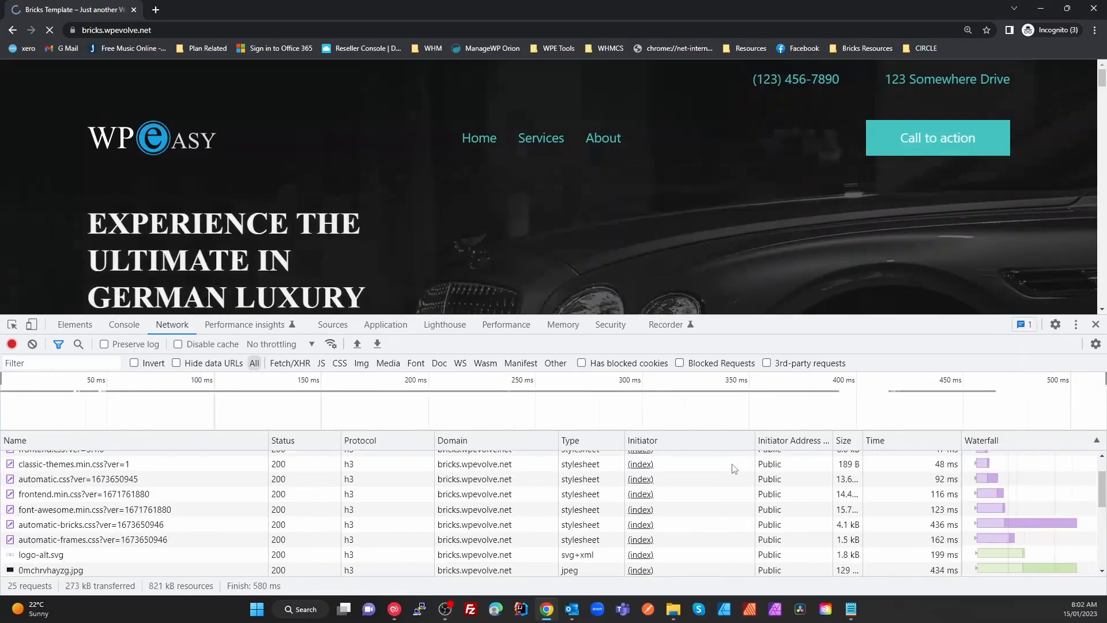
{"action": "key", "text": "F5"}
{"action": "key", "text": "F5"}
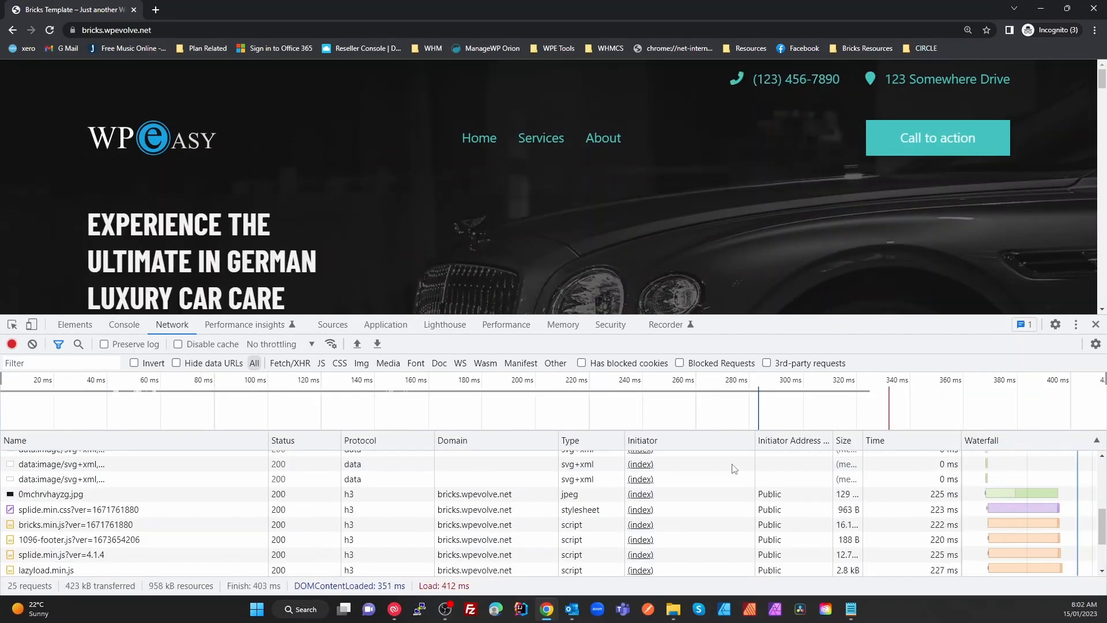
{"action": "key", "text": "F5"}
{"action": "key", "text": "F5"}
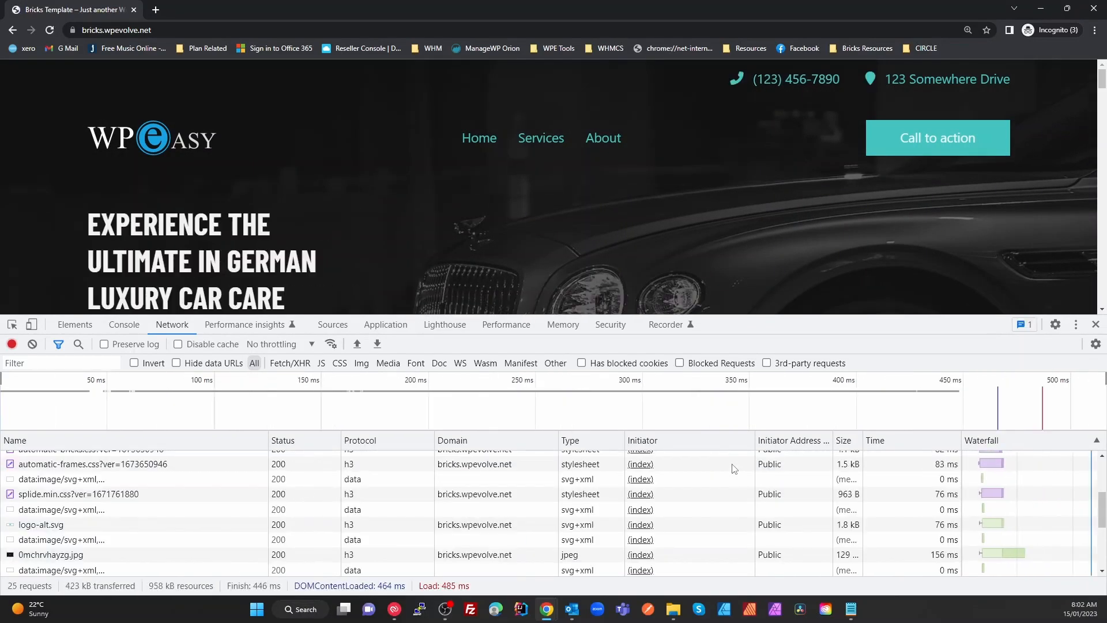
{"action": "left_click", "coordinate": [156, 10]}
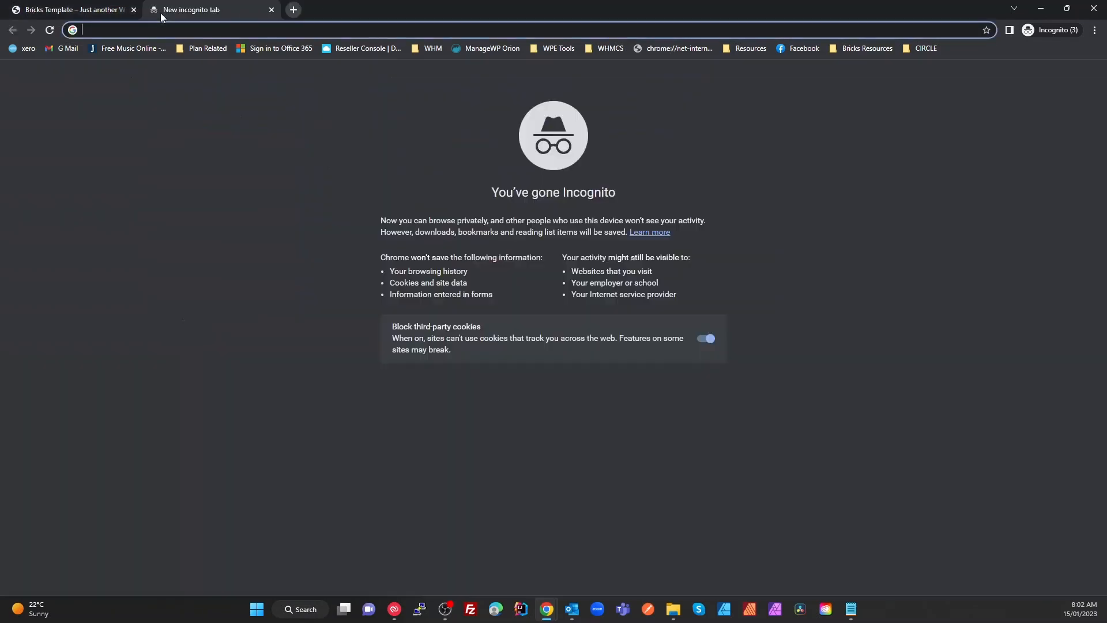
{"action": "type", "text": "page"}
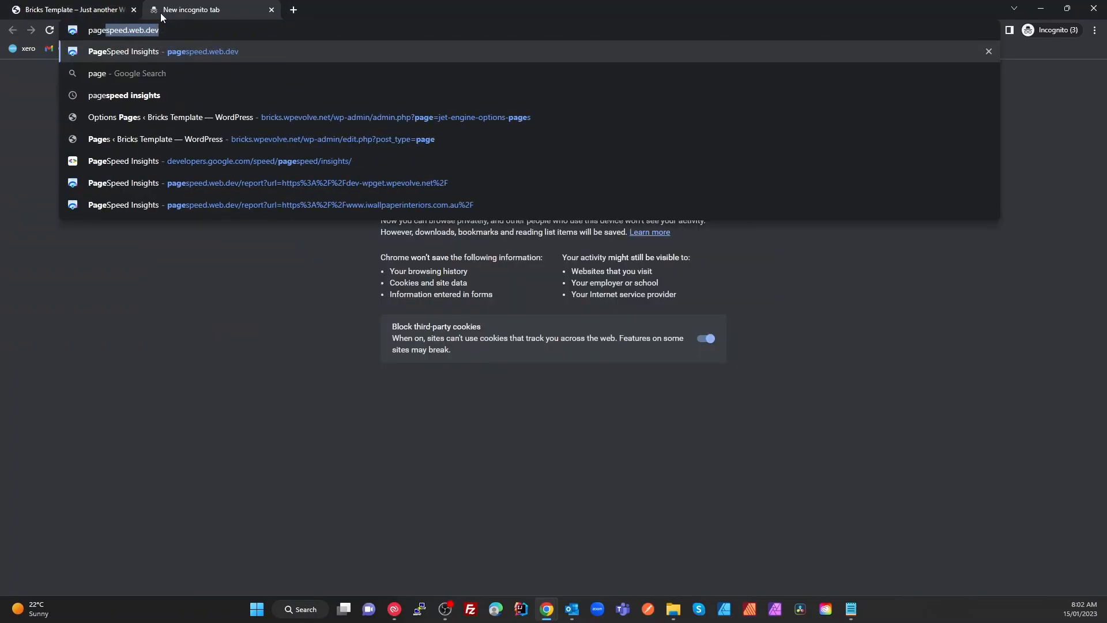
{"action": "key", "text": "Return"}
{"action": "left_click", "coordinate": [376, 118]}
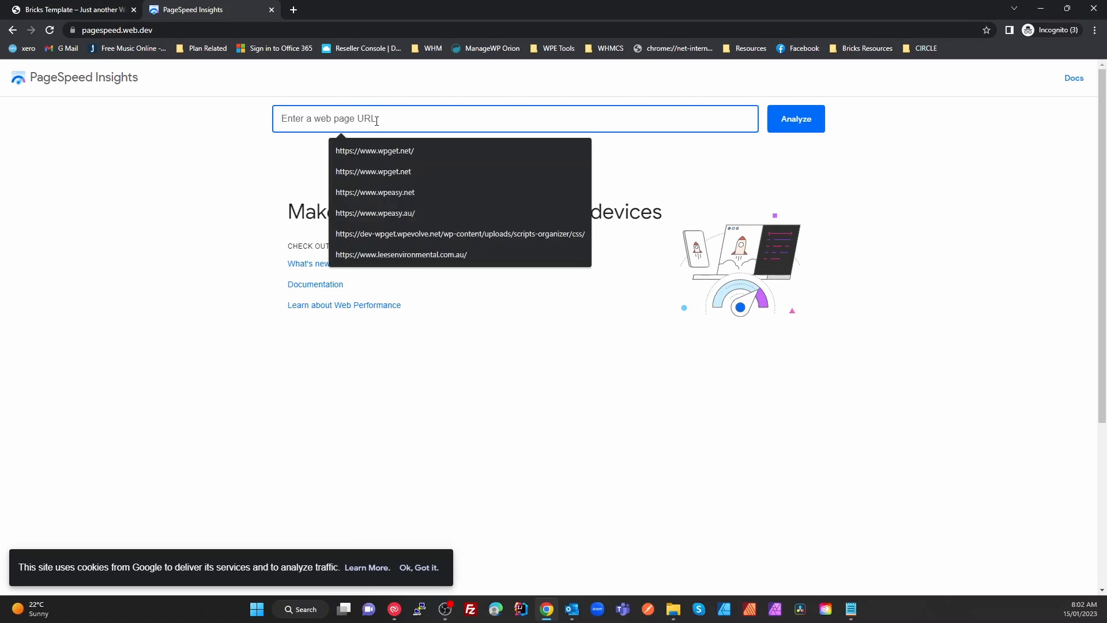
{"action": "type", "text": "https://bricks.wpevolve.net/"}
{"action": "key", "text": "Return"}
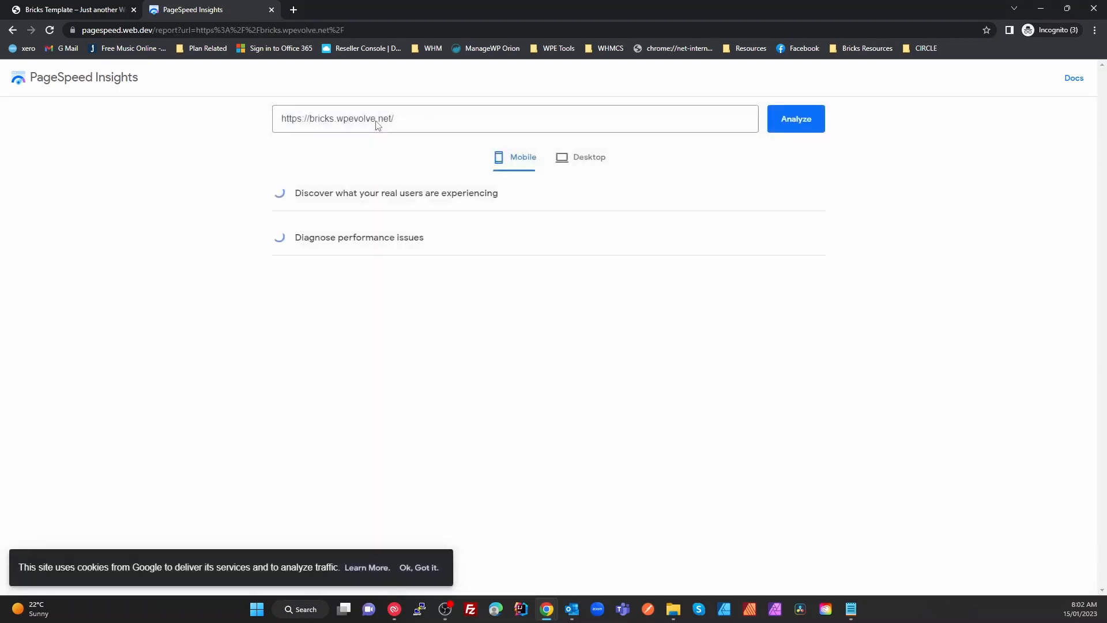
On the bricks.wpevolve.net tab, close DevTools and scroll through the homepage and back up
{"action": "left_click", "coordinate": [72, 8]}
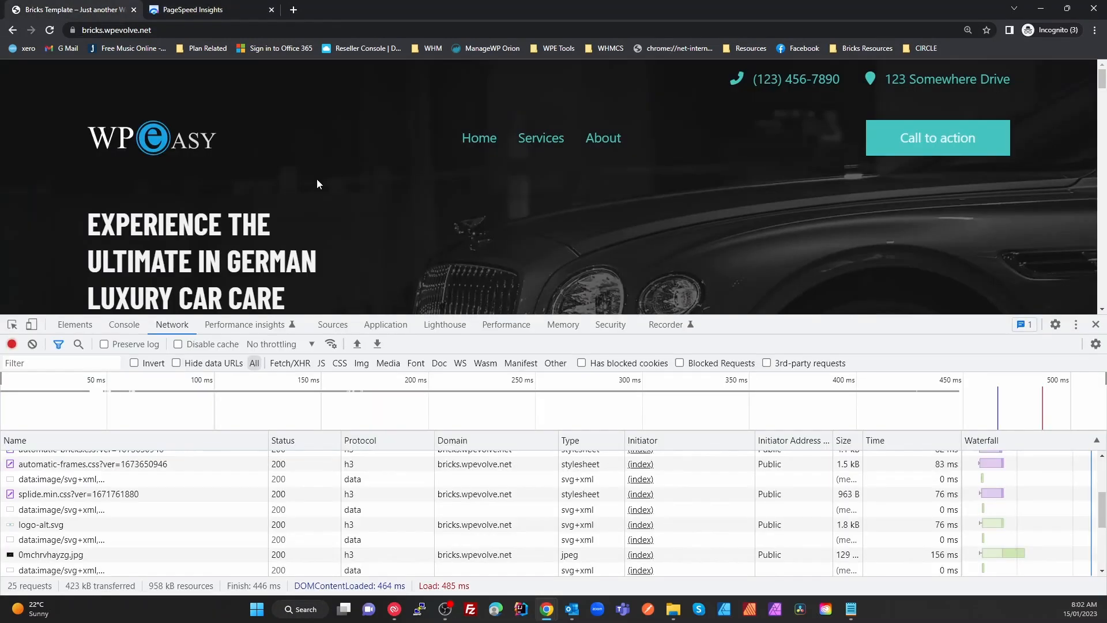
{"action": "left_click", "coordinate": [1096, 325]}
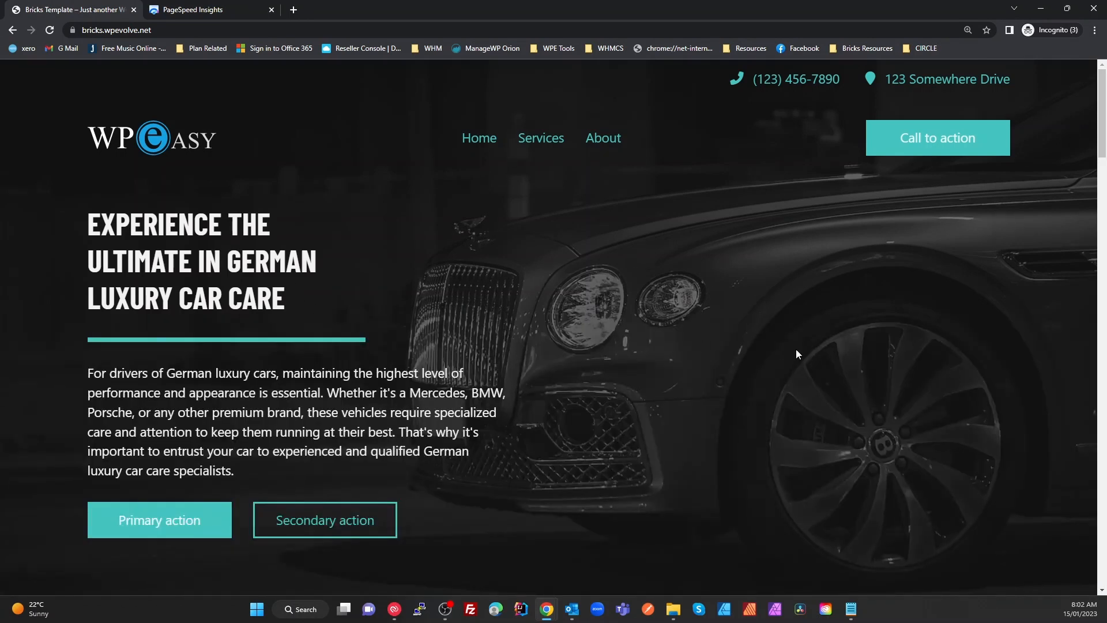
{"action": "scroll", "coordinate": [719, 358], "scroll_direction": "down", "scroll_amount": 8}
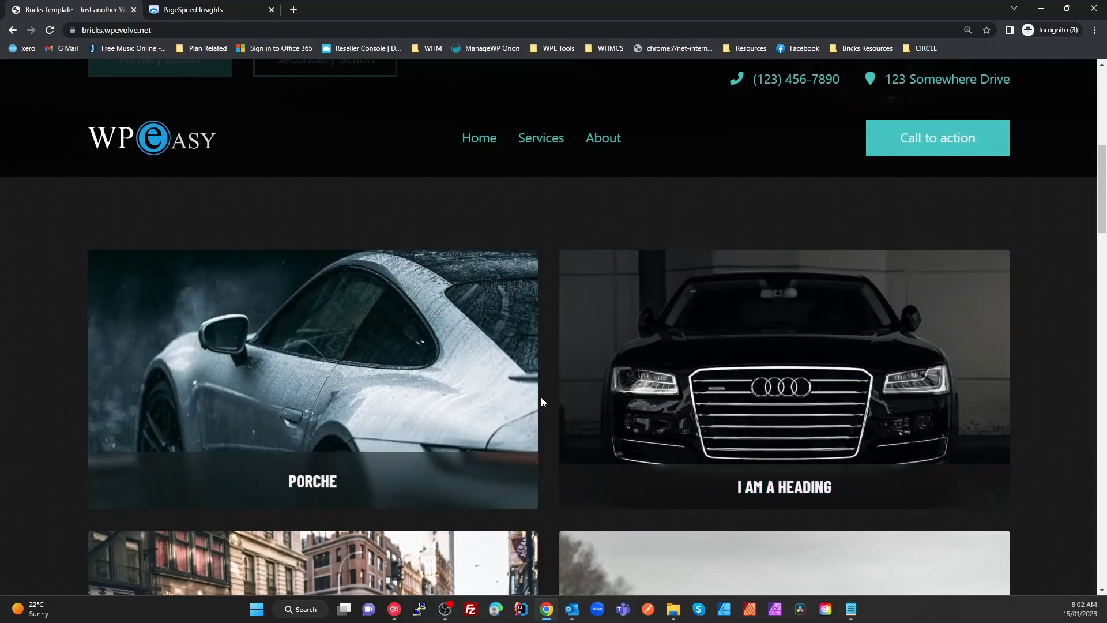
{"action": "scroll", "coordinate": [543, 522], "scroll_direction": "down", "scroll_amount": 15}
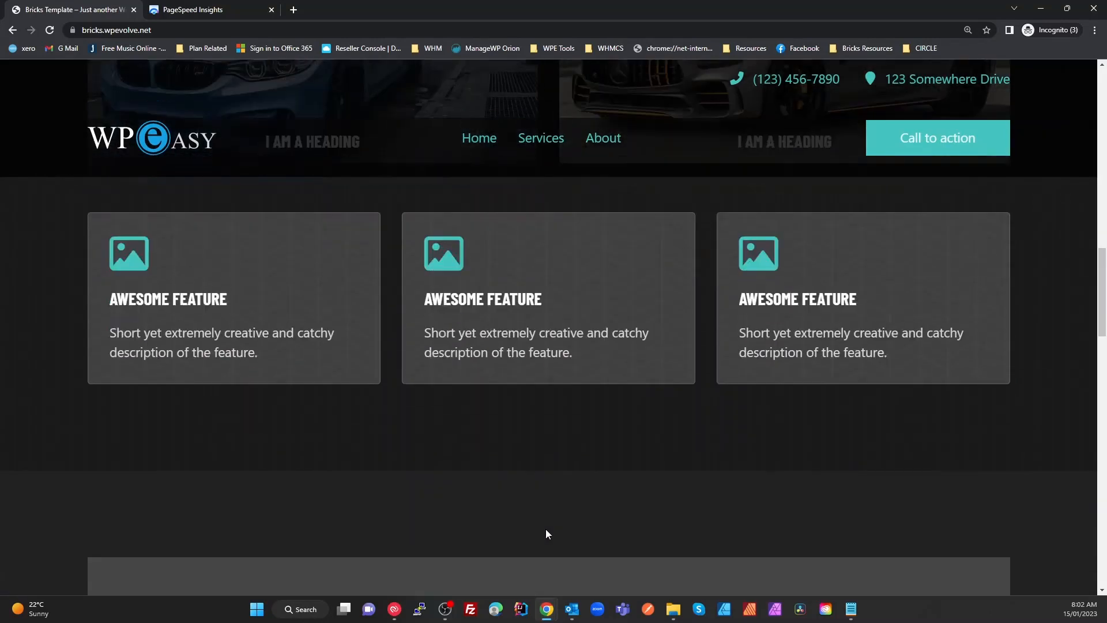
{"action": "scroll", "coordinate": [547, 530], "scroll_direction": "down", "scroll_amount": 15}
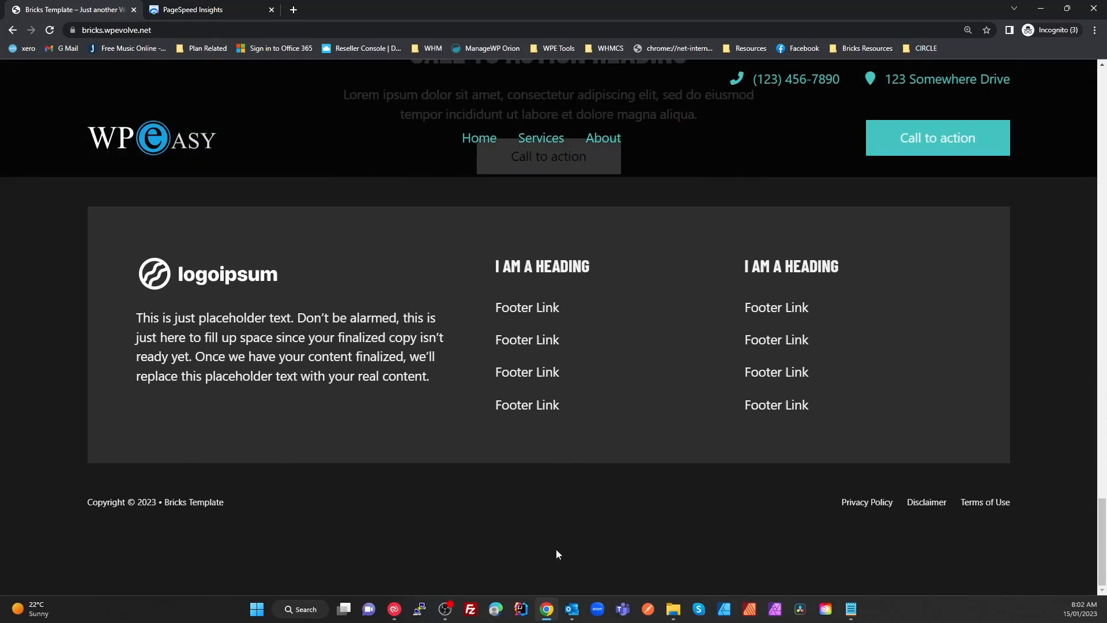
{"action": "scroll", "coordinate": [560, 554], "scroll_direction": "up", "scroll_amount": 4}
{"action": "scroll", "coordinate": [559, 550], "scroll_direction": "up", "scroll_amount": 20}
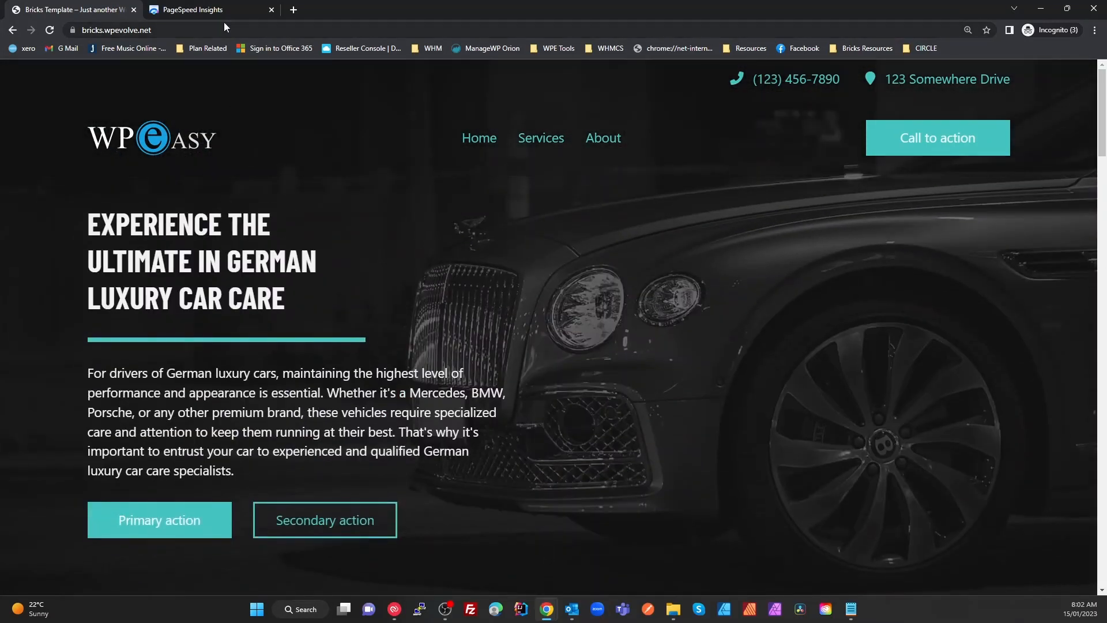
Compare the Desktop and Mobile PageSpeed scores (mobile 99), then return to WP Rocket's Preload settings
{"action": "left_click", "coordinate": [224, 12]}
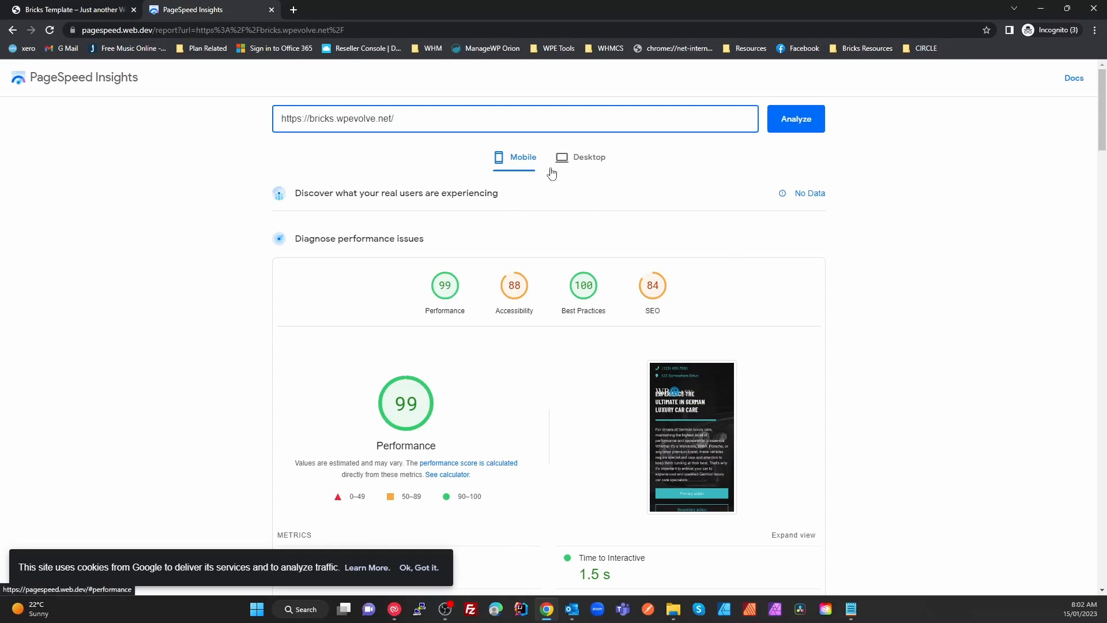
{"action": "left_click", "coordinate": [579, 158]}
{"action": "left_click", "coordinate": [522, 158]}
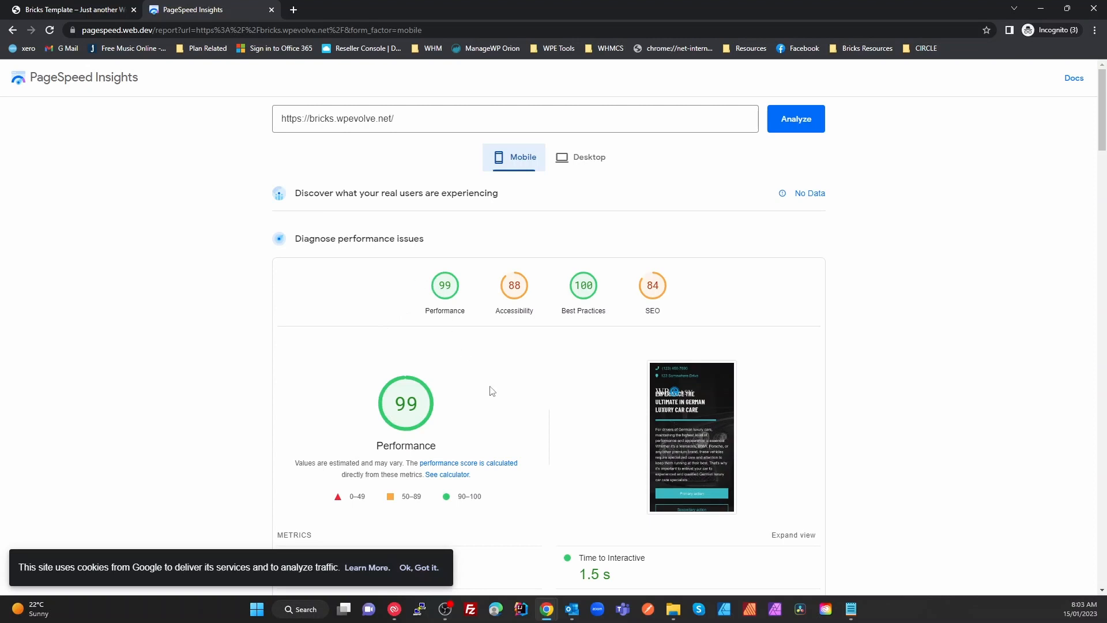
{"action": "key", "text": "alt+Tab"}
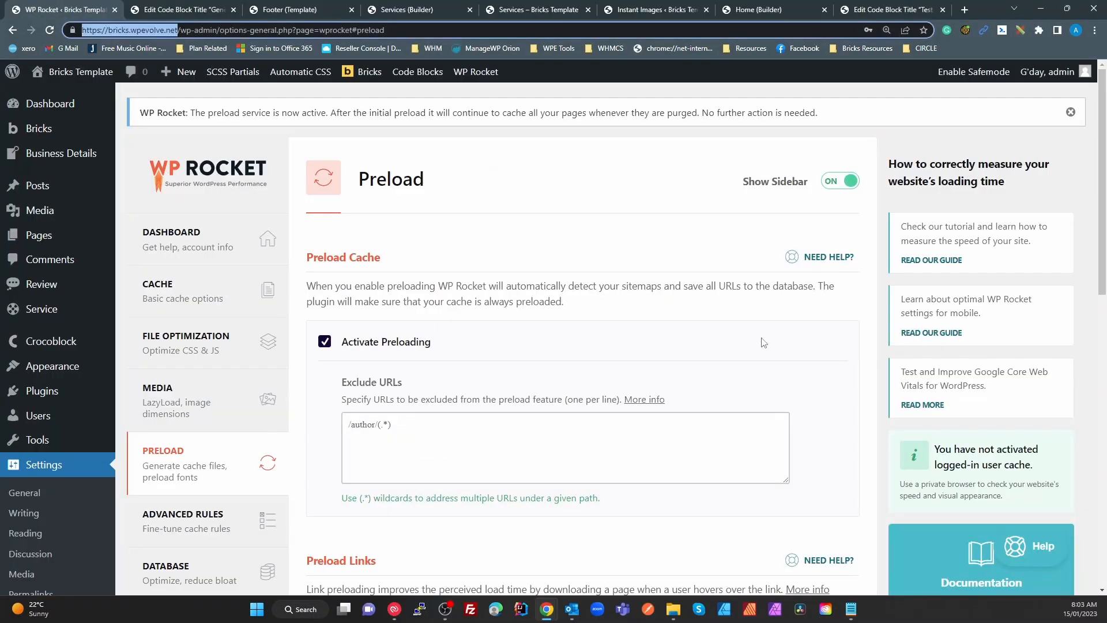
{"action": "left_click", "coordinate": [217, 342]}
{"action": "scroll", "coordinate": [396, 353], "scroll_direction": "down", "scroll_amount": 7}
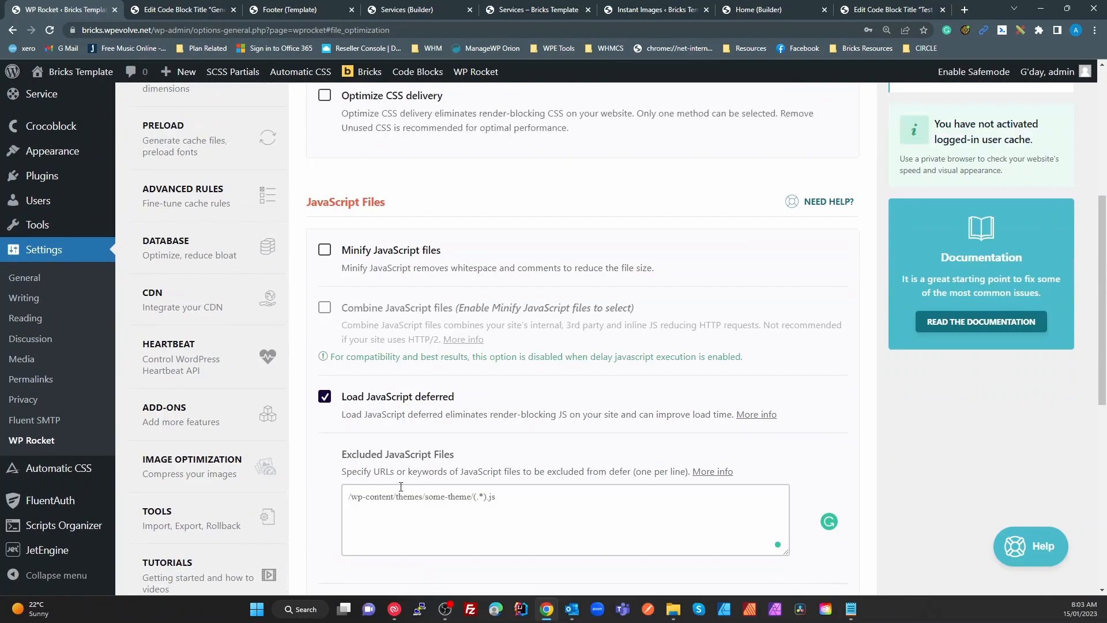
{"action": "scroll", "coordinate": [419, 484], "scroll_direction": "down", "scroll_amount": 4}
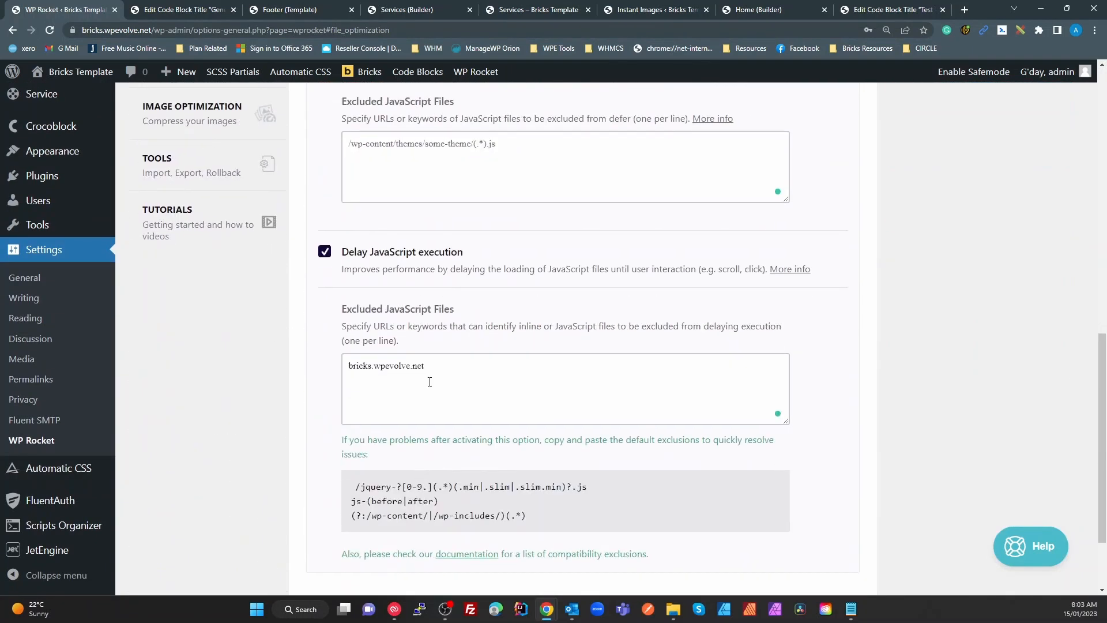
{"action": "left_click_drag", "start_coordinate": [443, 371], "coordinate": [341, 384]}
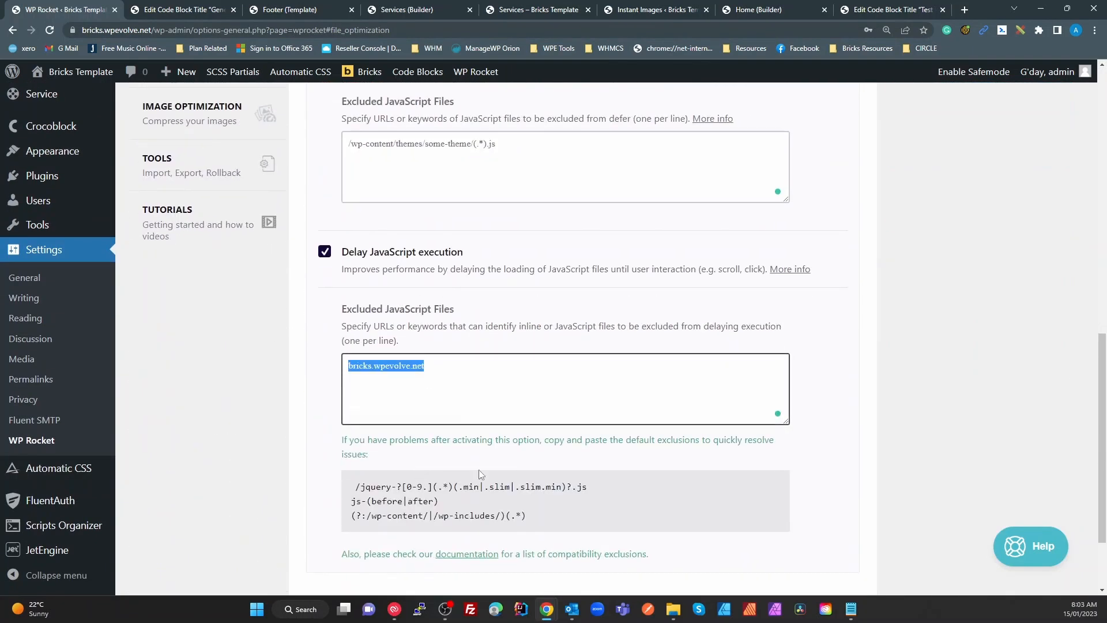
{"action": "scroll", "coordinate": [248, 372], "scroll_direction": "up", "scroll_amount": 6}
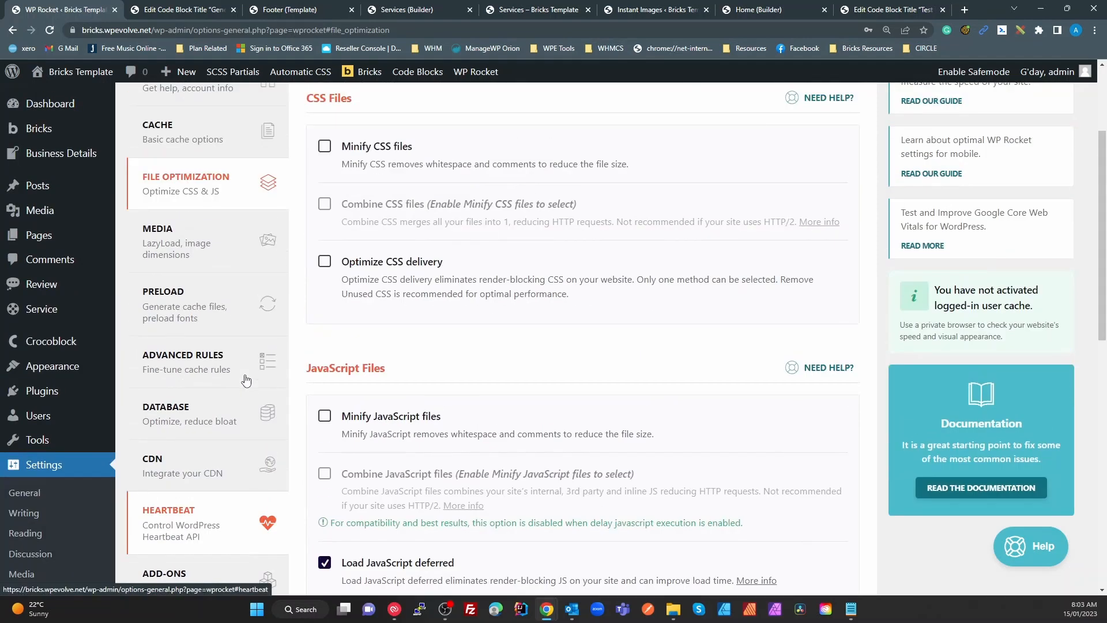
{"action": "left_click", "coordinate": [219, 248]}
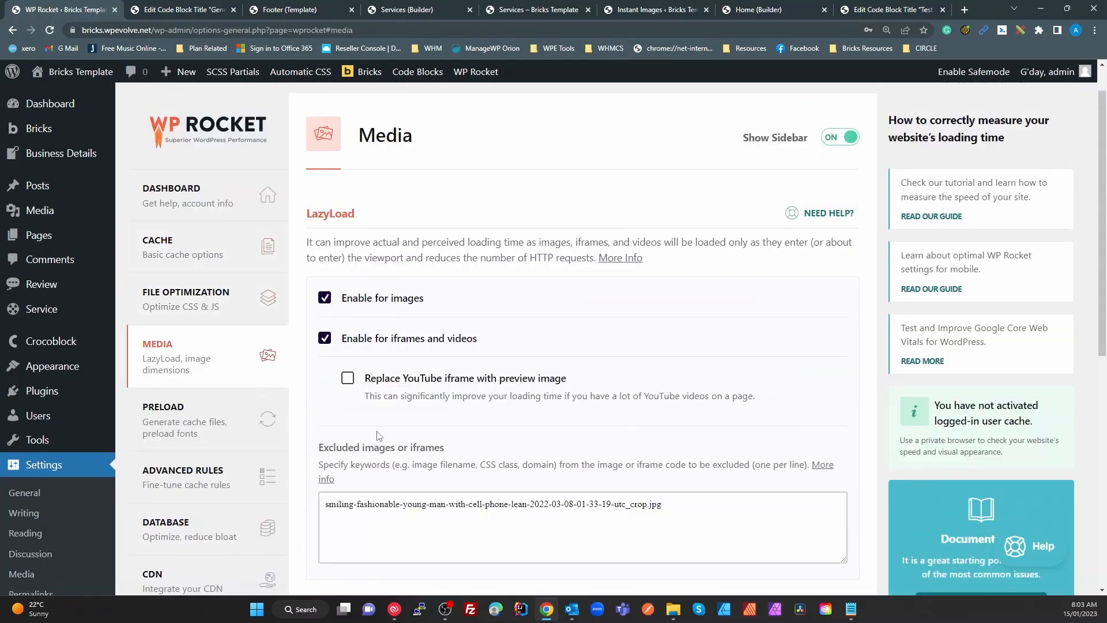
{"action": "left_click", "coordinate": [254, 424]}
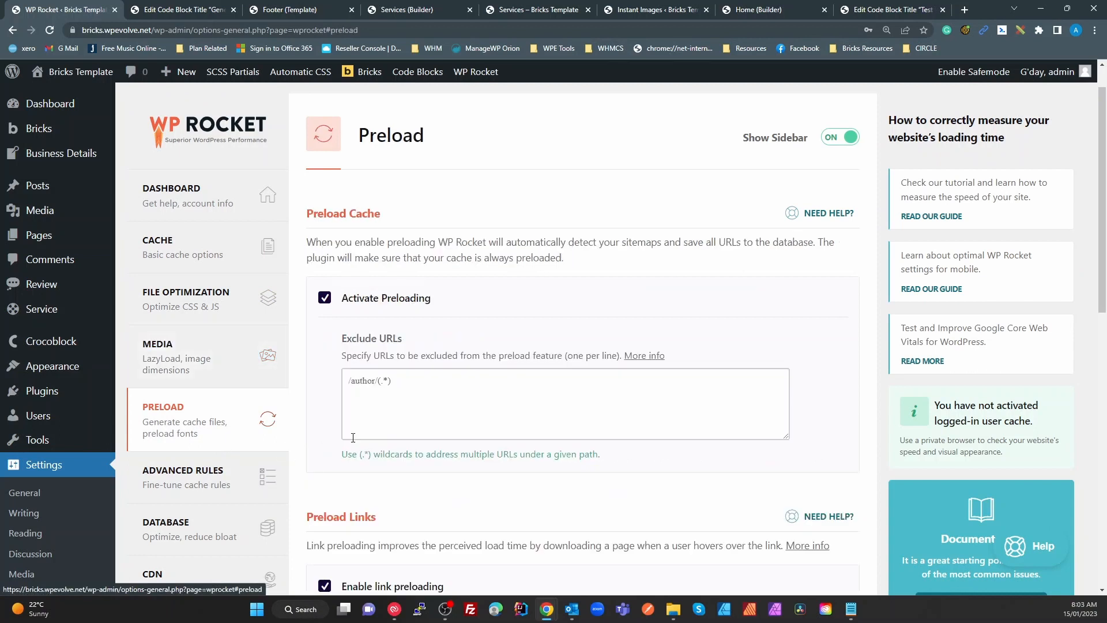